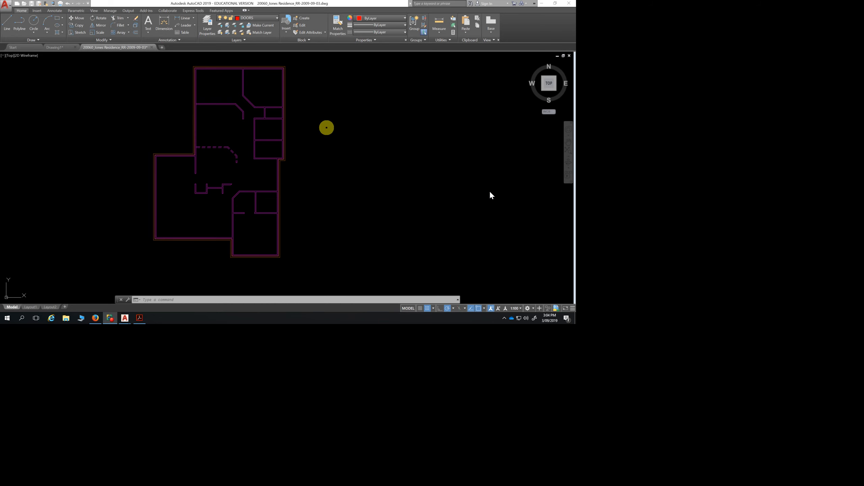
Switch to the course page in Firefox and review the Assessment Task section down to the BLOCKS folder and Doors & Windows sheet
left_click(141, 318)
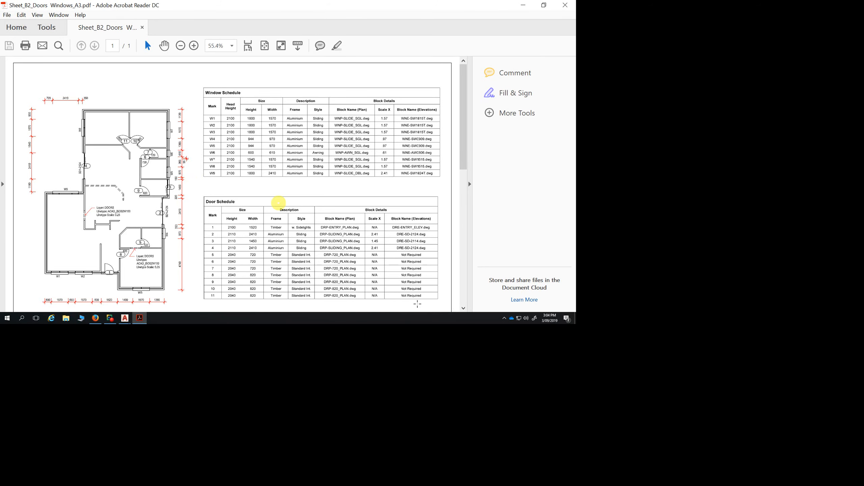
mouse_move(97, 318)
left_click(96, 319)
scroll(468, 231, "up", 10)
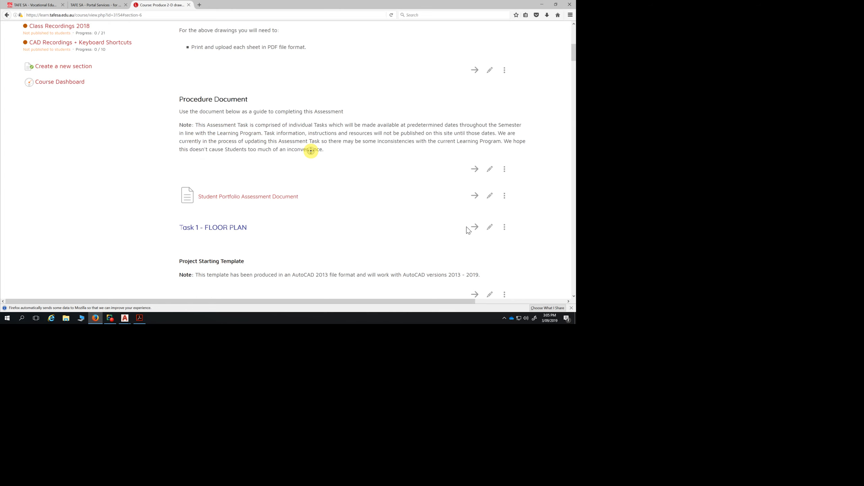
scroll(480, 201, "right", 2)
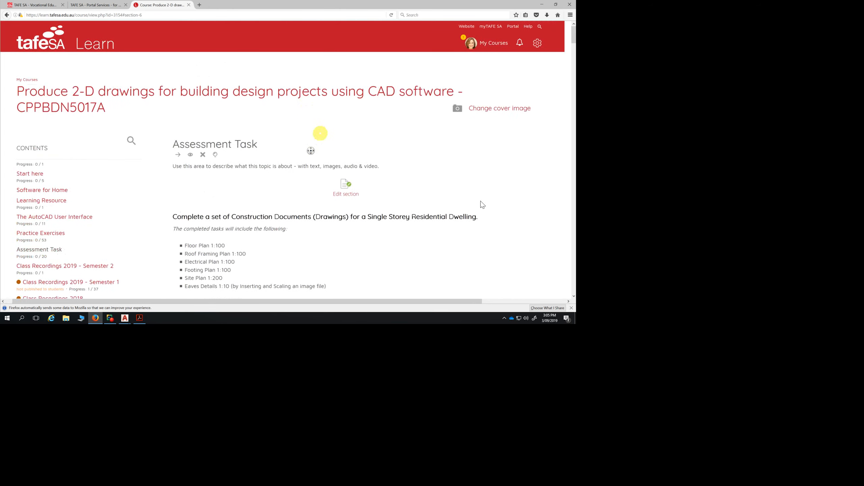
scroll(446, 238, "left", 2)
scroll(394, 245, "down", 3)
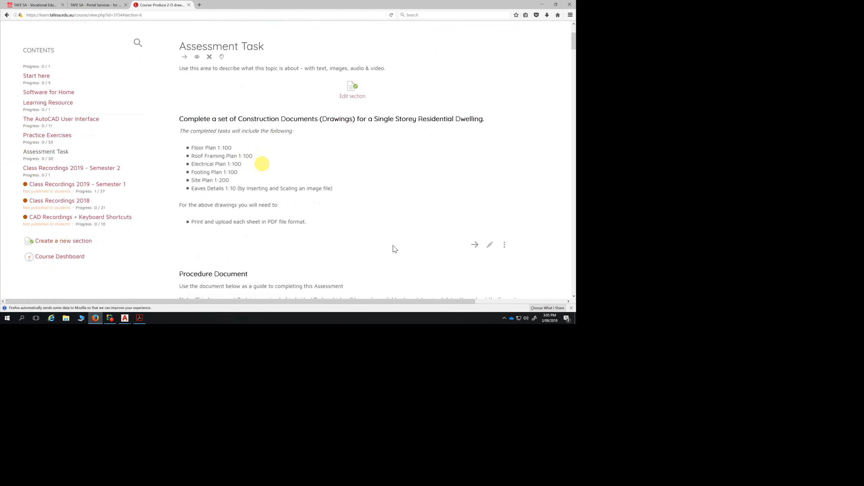
scroll(417, 228, "down", 4)
scroll(418, 226, "down", 6)
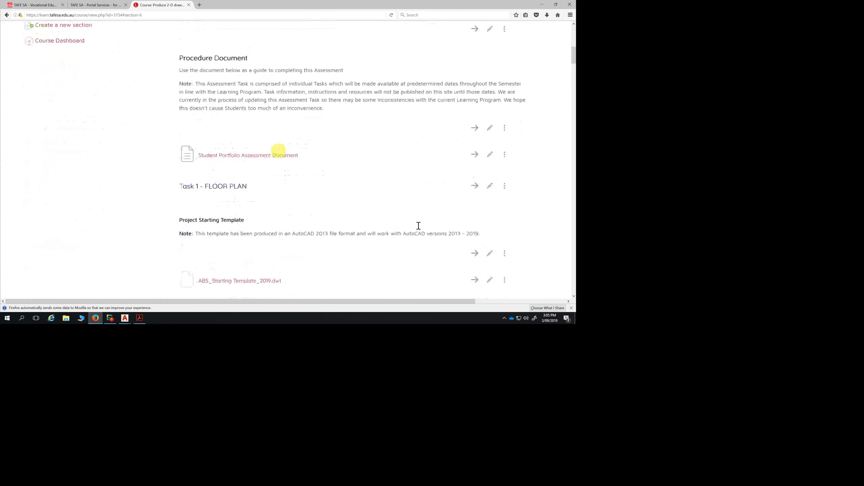
scroll(419, 227, "up", 4)
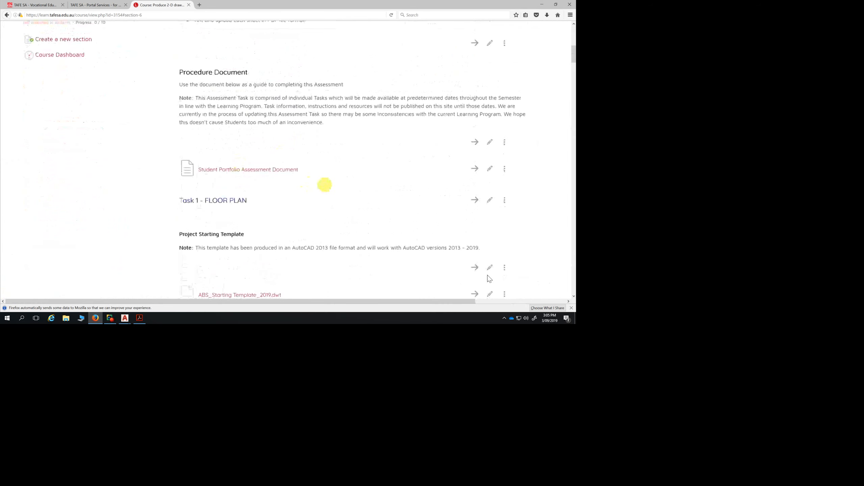
scroll(502, 276, "down", 1)
scroll(501, 277, "down", 4)
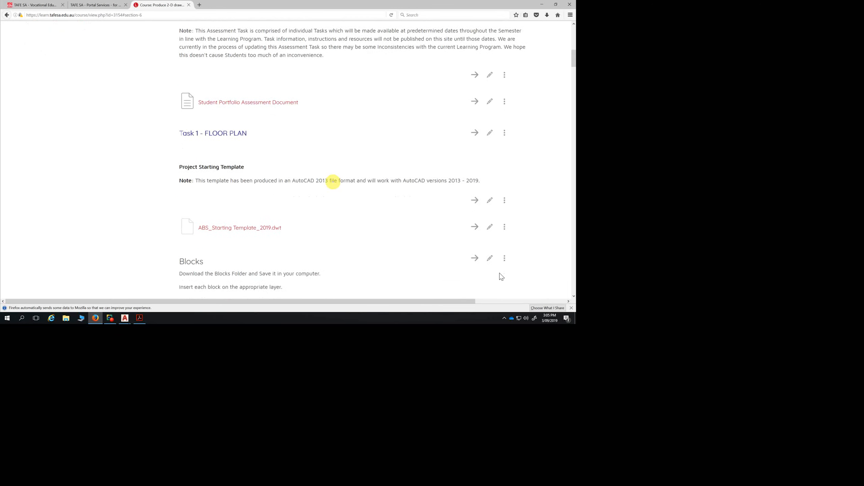
scroll(502, 277, "down", 1)
scroll(502, 277, "down", 4)
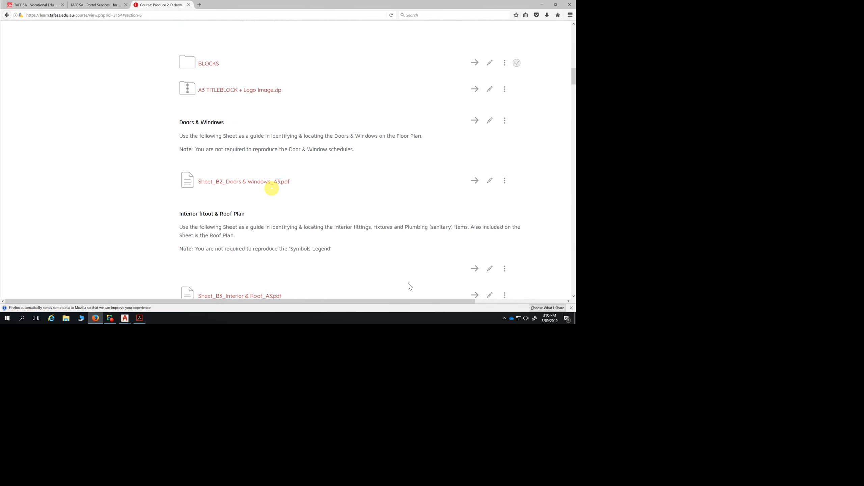
Switch to the Doors & Windows PDF sheet in Acrobat Reader and examine the door and window locations on the upper floor plan
left_click(139, 318)
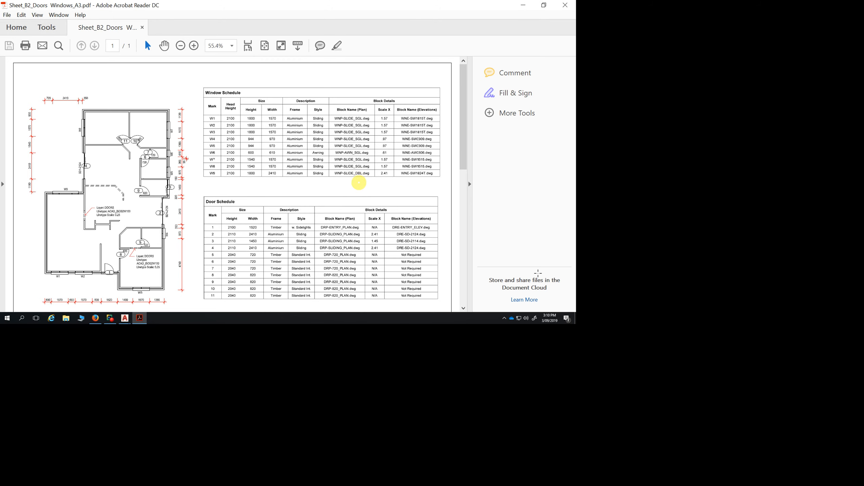
scroll(359, 203, "down", 3)
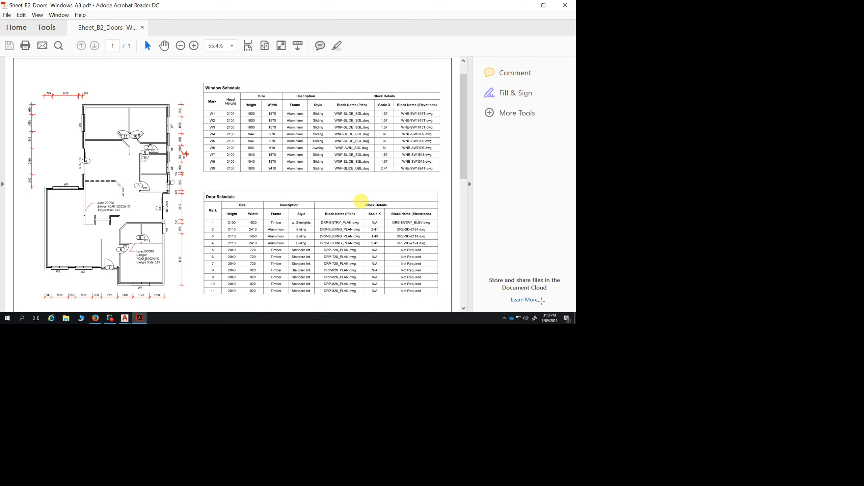
scroll(363, 206, "down", 2)
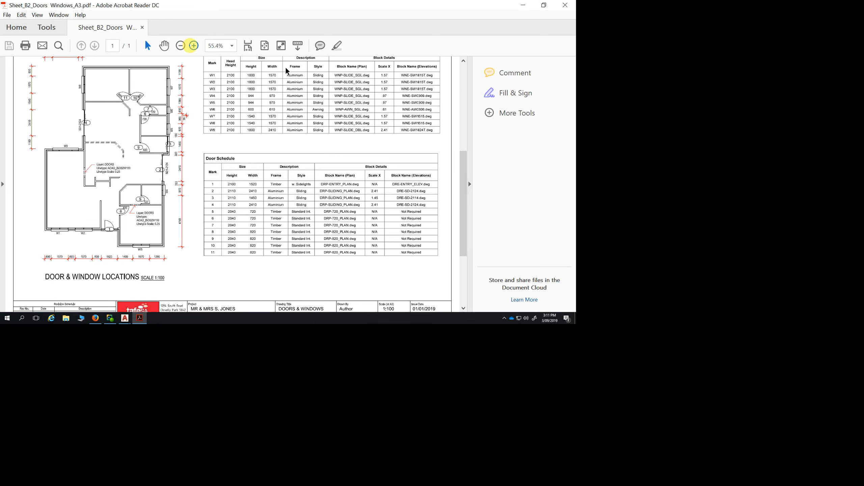
left_click(194, 46)
left_click(193, 46)
left_click(193, 46)
left_click(193, 46)
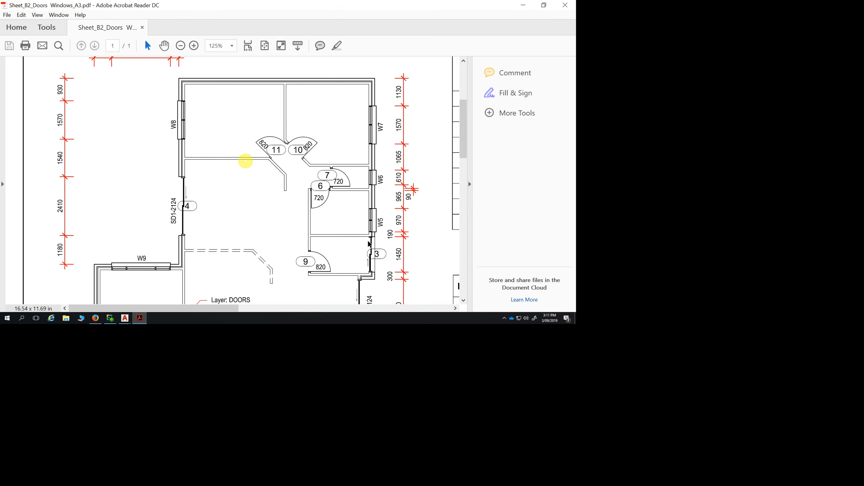
scroll(410, 245, "up", 1)
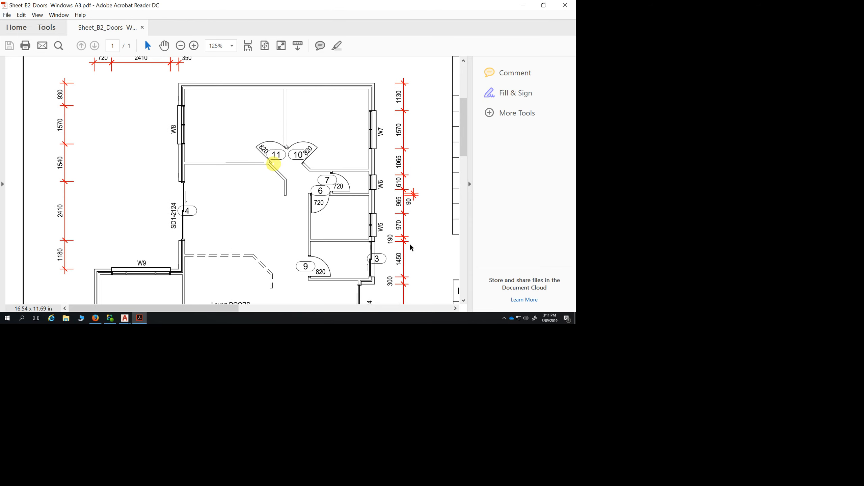
Examine in close-up how doors 11, 10, 7 and 6 sit against the walls on the floor plan
left_click(193, 45)
left_click(193, 45)
left_click(194, 46)
scroll(329, 188, "down", 3)
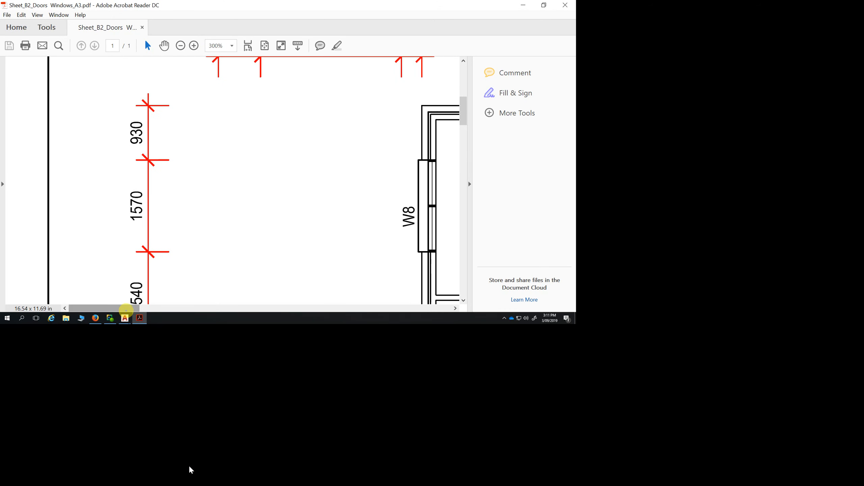
left_click_drag(117, 308, 170, 312)
scroll(193, 230, "down", 2)
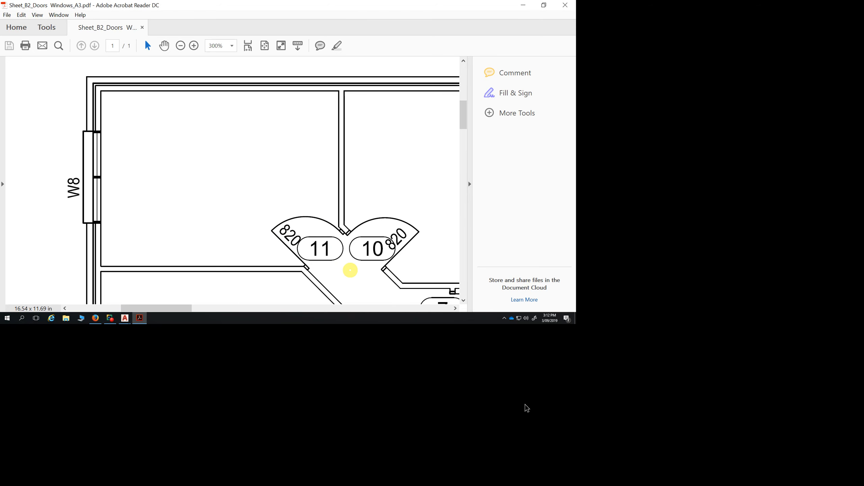
scroll(350, 270, "down", 1)
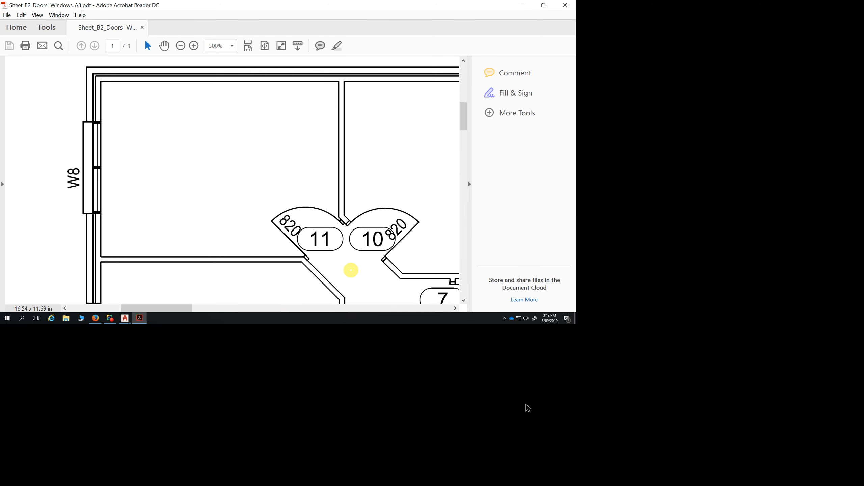
left_click_drag(176, 307, 208, 308)
scroll(227, 271, "down", 3)
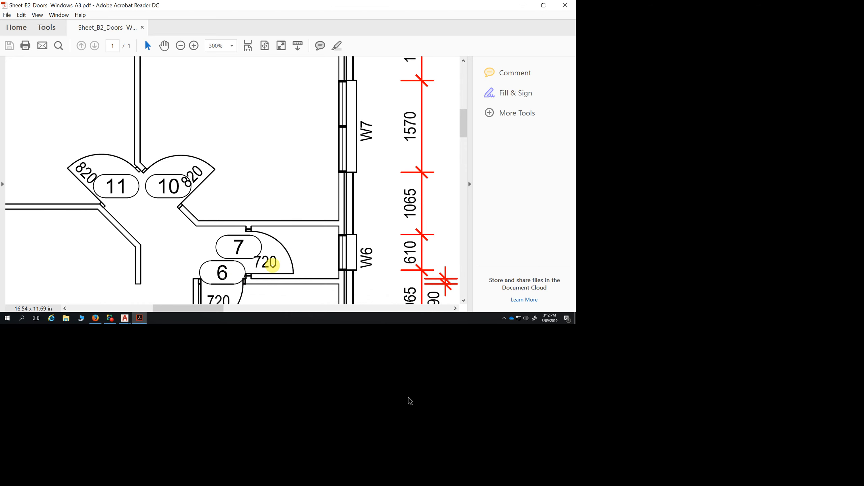
scroll(272, 265, "down", 3)
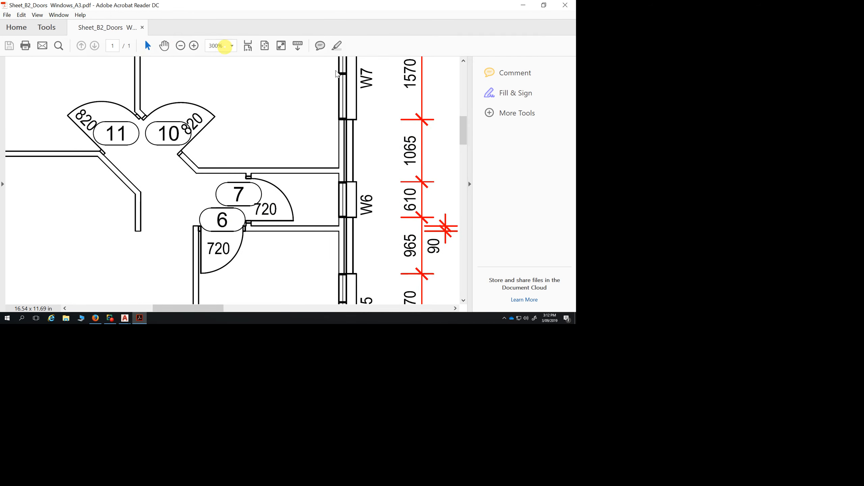
Review the Door Schedule's sizes, plan block names, X scales and elevation block names
left_click(181, 46)
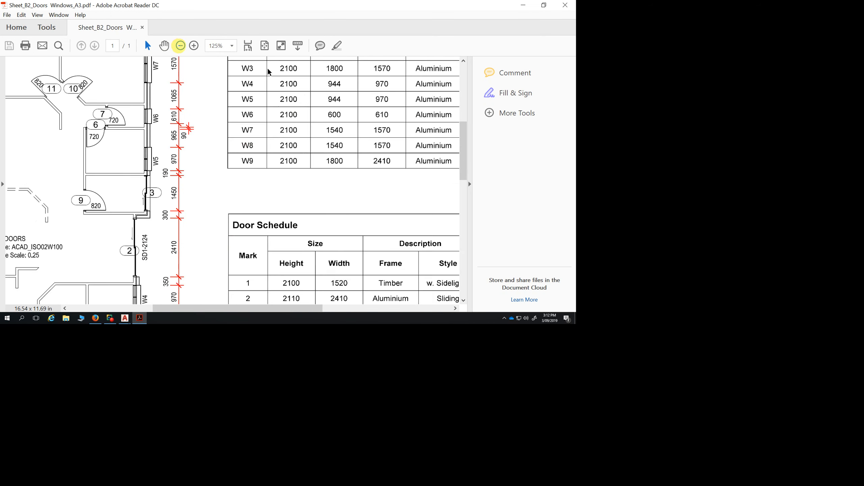
left_click(180, 45)
scroll(81, 208, "down", 1)
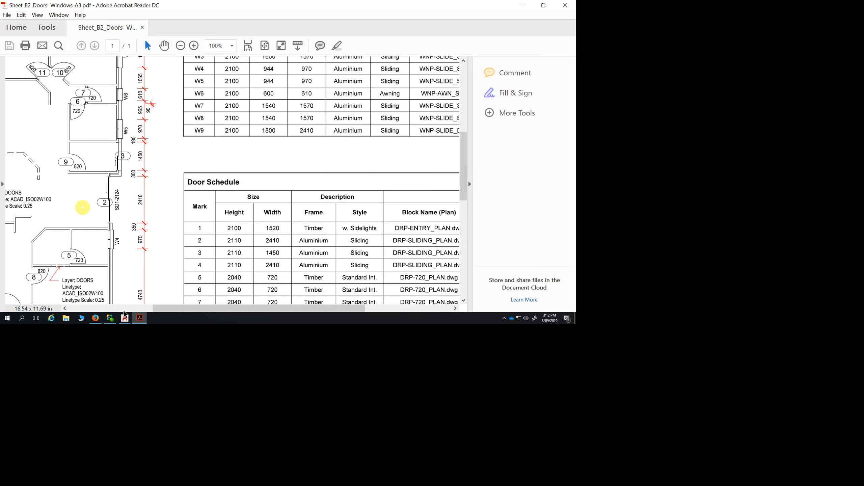
scroll(80, 227, "right", 5)
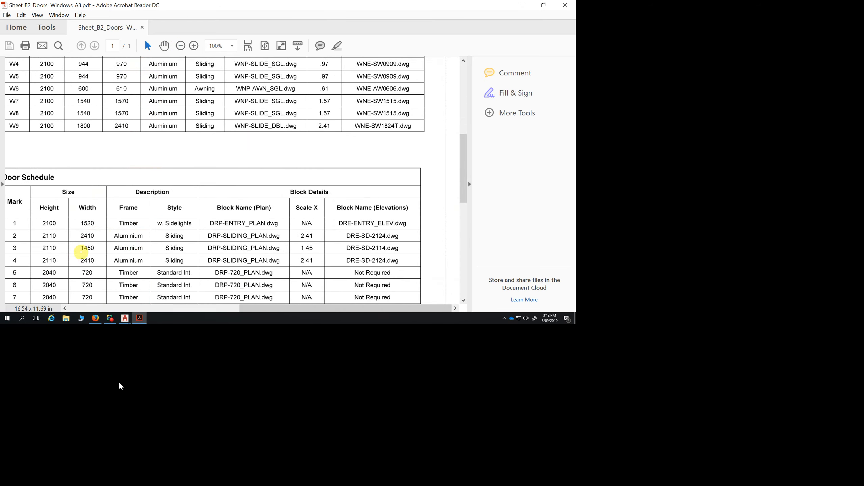
Compare doors 2, 3, 5, 8 and 9 on the floor plan with the sizes in the Door Schedule
left_click(65, 308)
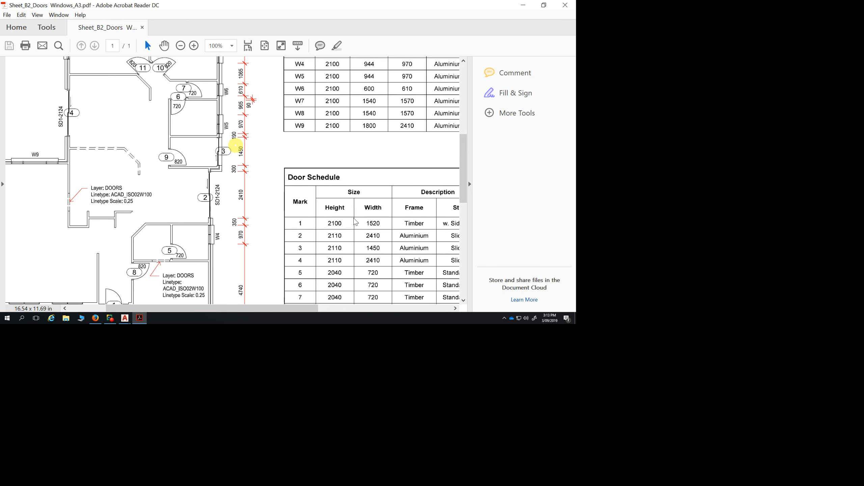
scroll(350, 247, "down", 1)
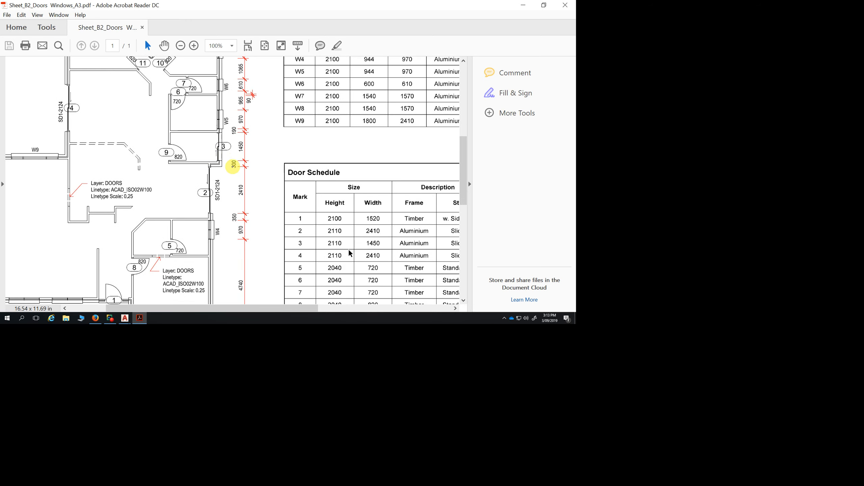
scroll(349, 255, "down", 3)
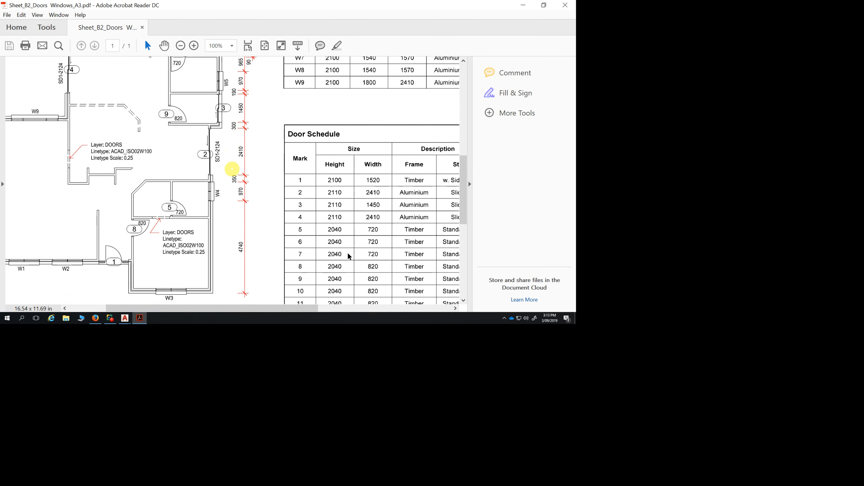
scroll(294, 252, "down", 1)
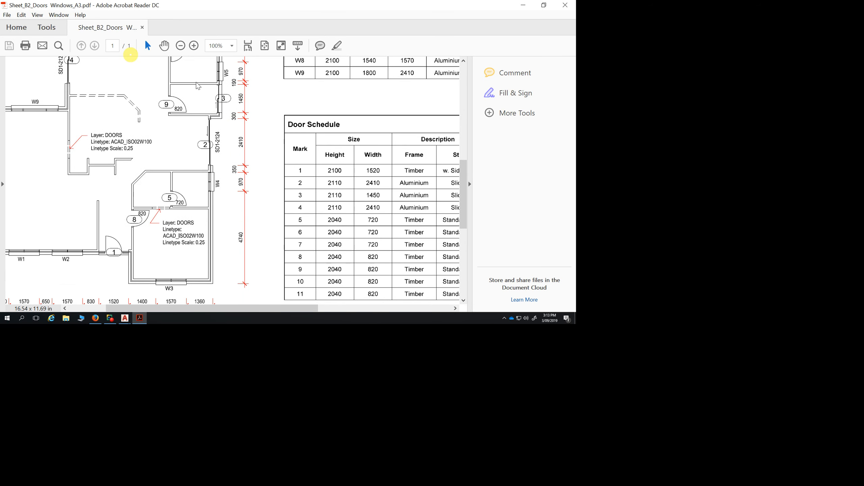
Examine the door and window locations and dimension strings around the lower part of the floor plan
key("ctrl+minus")
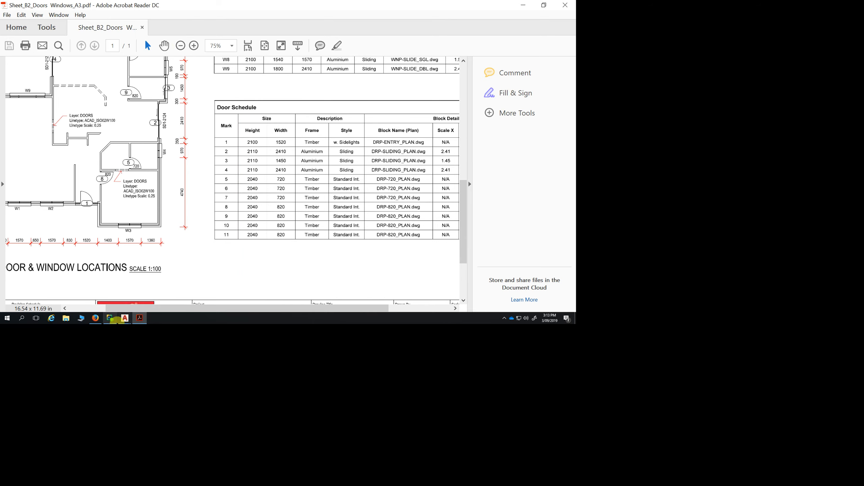
left_click(65, 308)
left_click(64, 308)
left_click(64, 308)
left_click(65, 308)
left_click(65, 308)
left_click(64, 308)
left_click(64, 308)
left_click(64, 308)
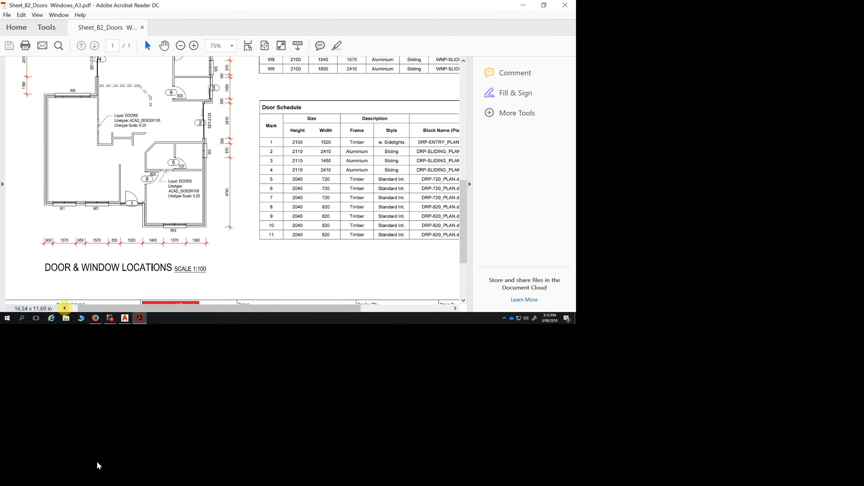
scroll(209, 173, "up", 3)
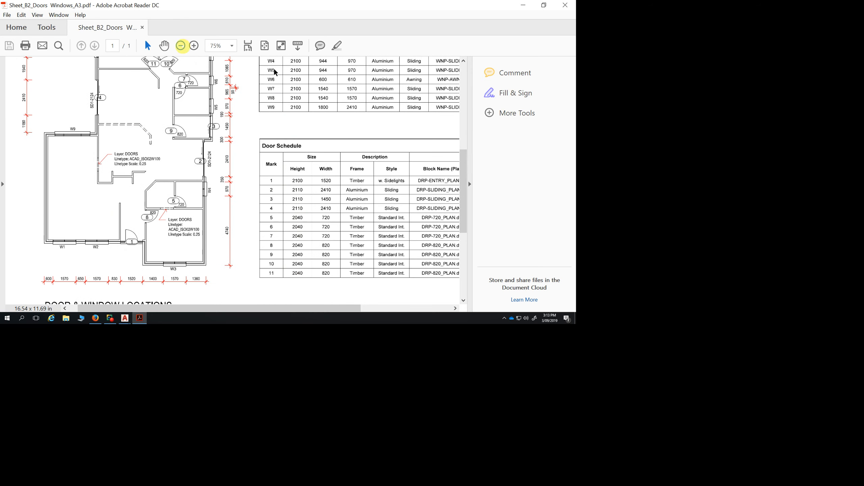
Review the whole sheet with the floor plan, Window Schedule and Door Schedule in view together
left_click(180, 45)
left_click(180, 45)
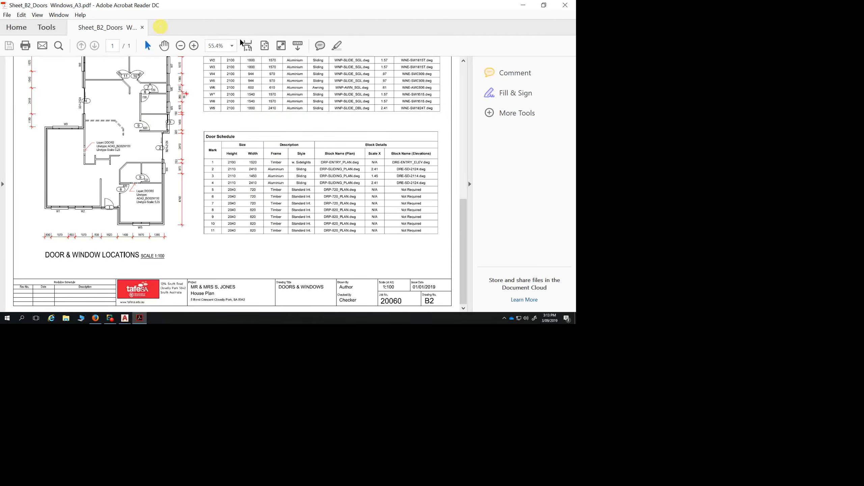
left_click(180, 45)
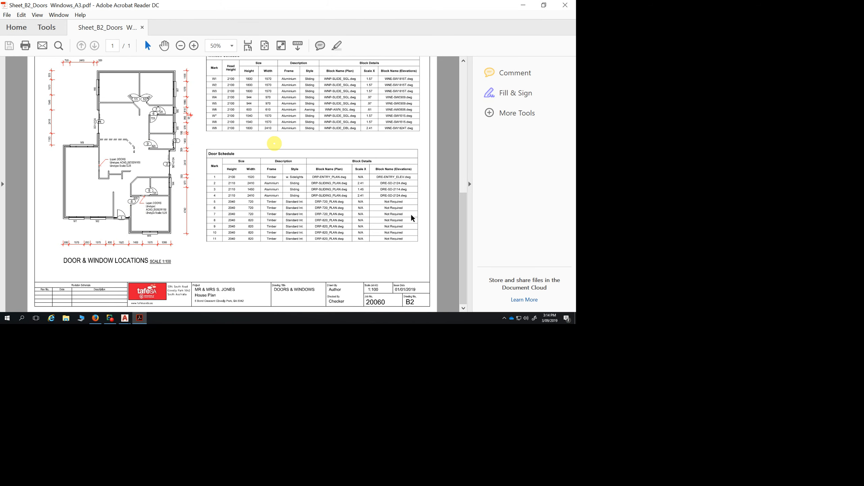
scroll(412, 221, "up", 2)
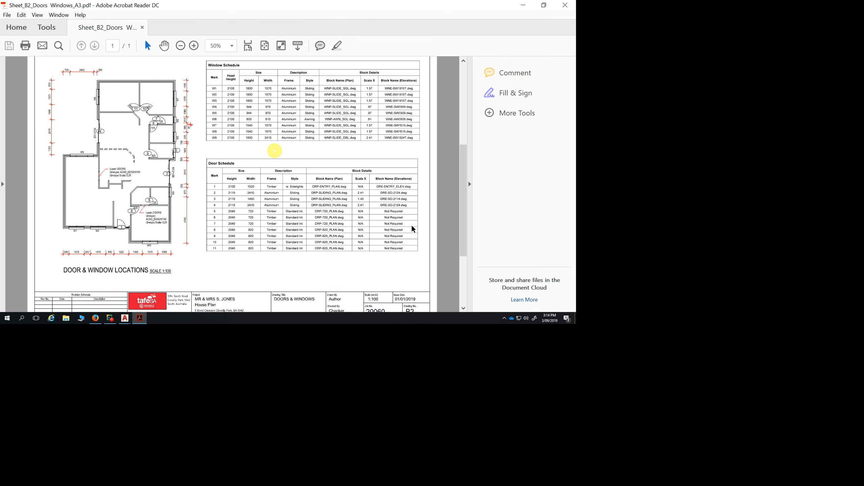
scroll(413, 229, "down", 2)
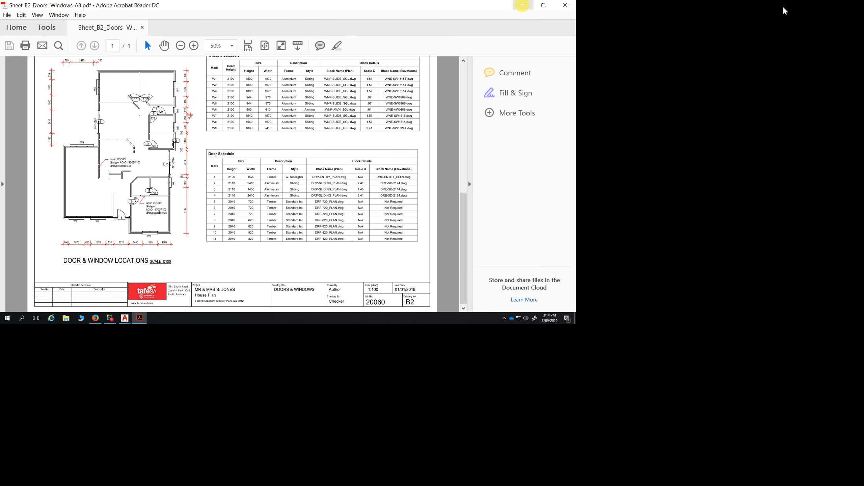
Minimize the PDF sheet and the browser to return to the residence floor plan drawing in AutoCAD
left_click(522, 4)
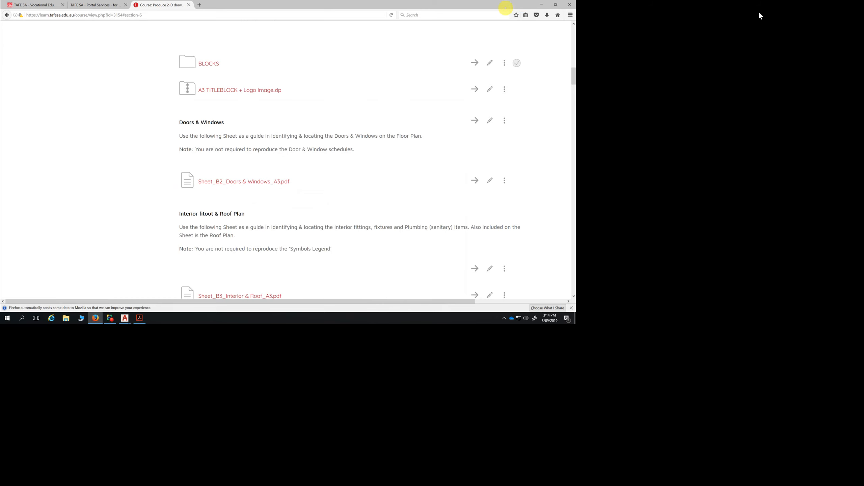
left_click(542, 4)
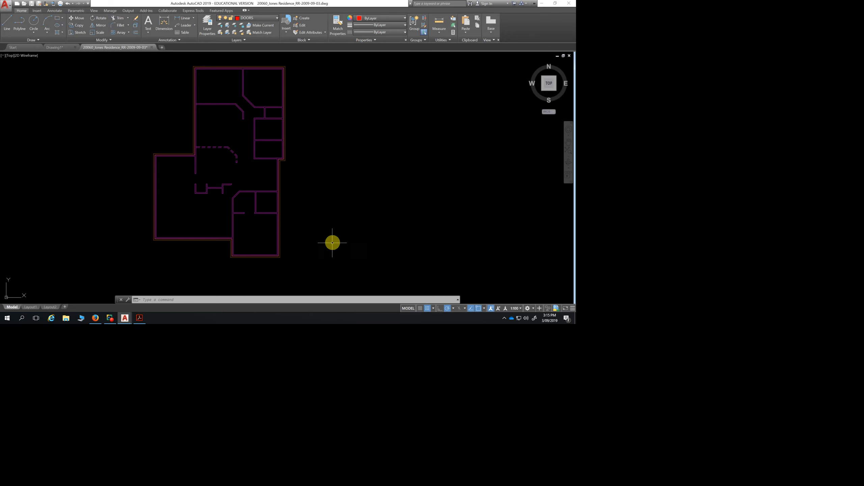
middle_click_drag(329, 232, 297, 235)
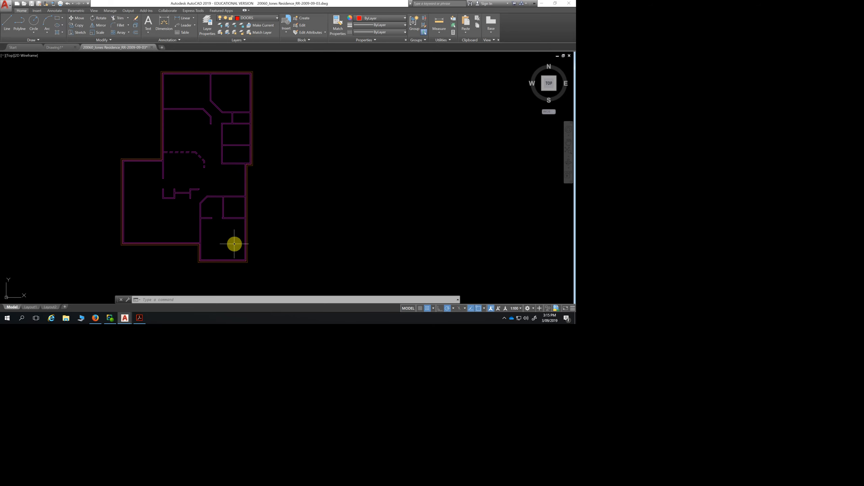
Make DOORS the current layer for working on the lower-right room of the floor plan
middle_click_drag(234, 244, 205, 234)
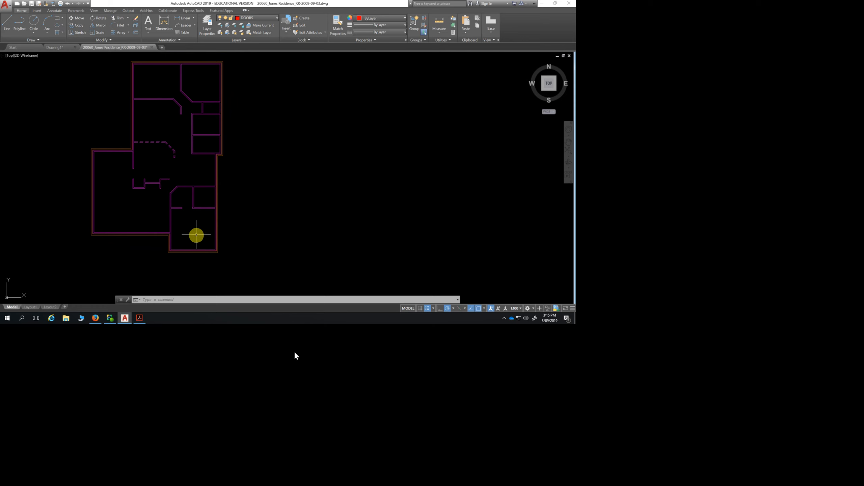
scroll(196, 235, "up", 4)
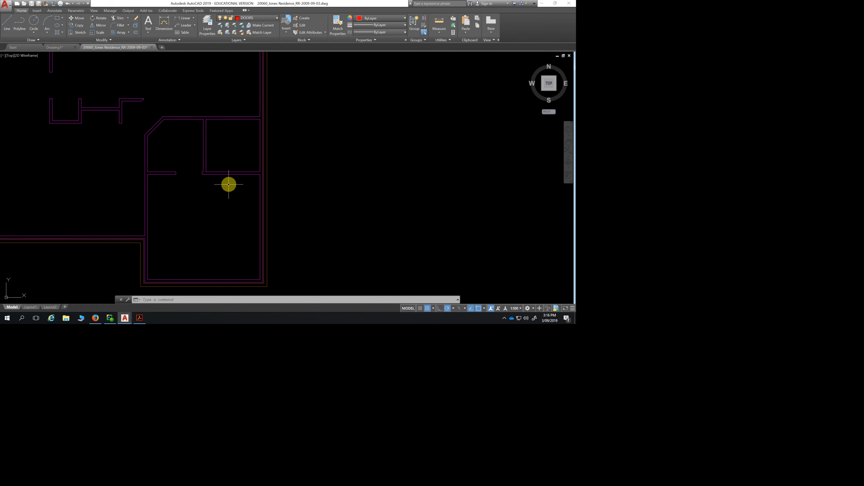
scroll(180, 196, "up", 2)
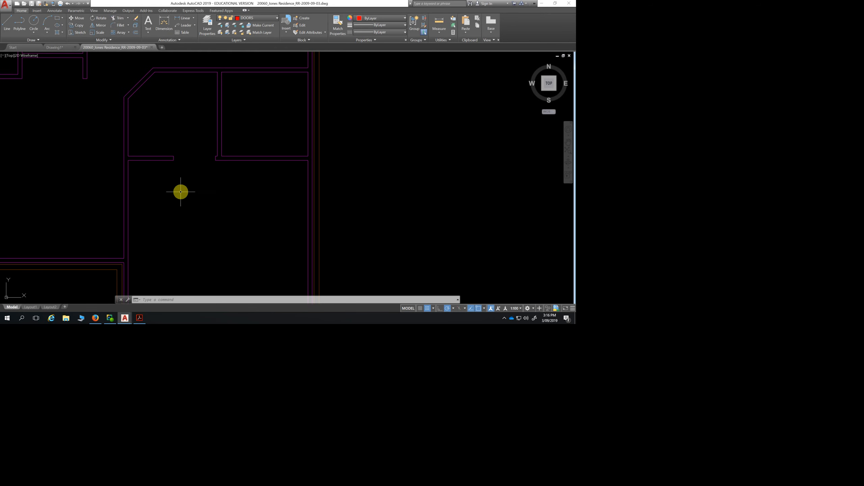
scroll(138, 178, "up", 2)
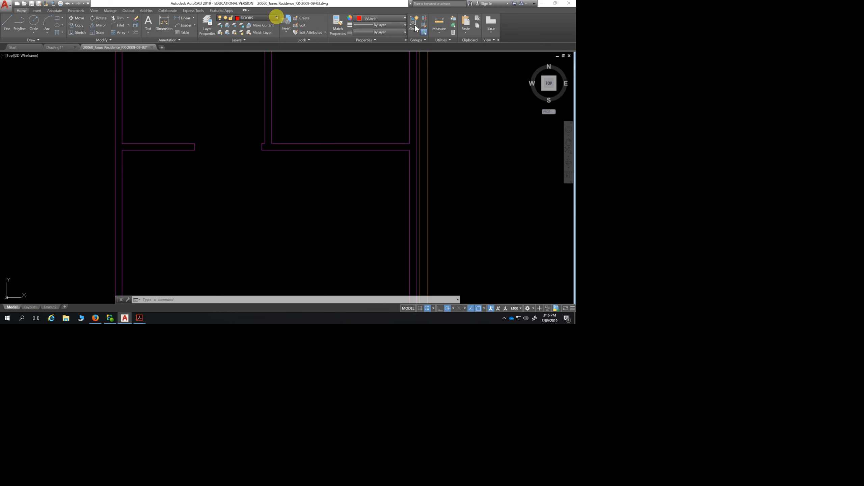
left_click(277, 17)
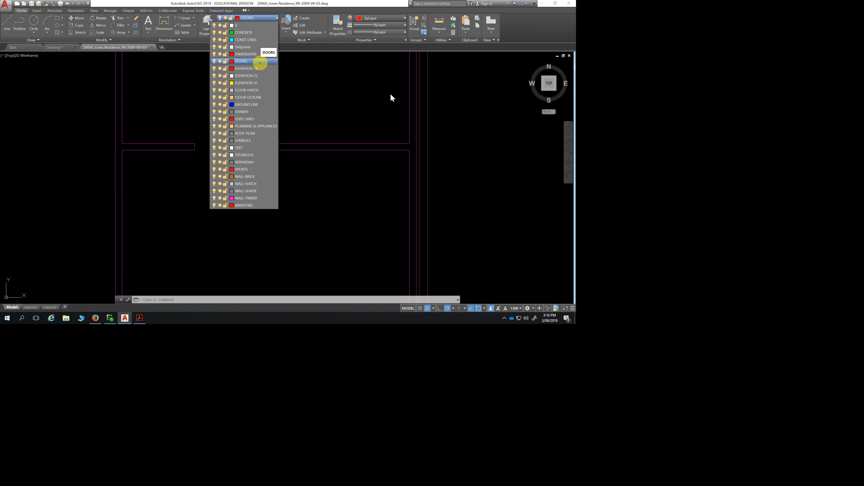
left_click(260, 62)
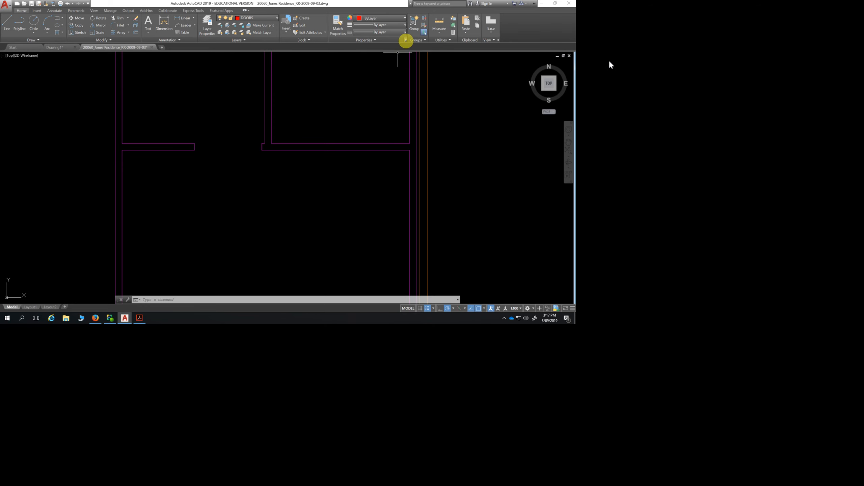
Check the colour, layer and linetype settings in the Properties palette and close it
left_click(405, 40)
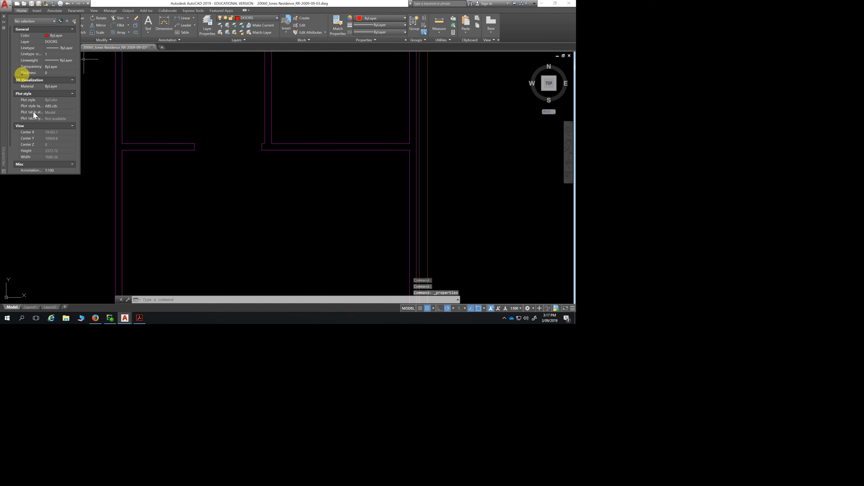
left_click_drag(2, 70, 7, 156)
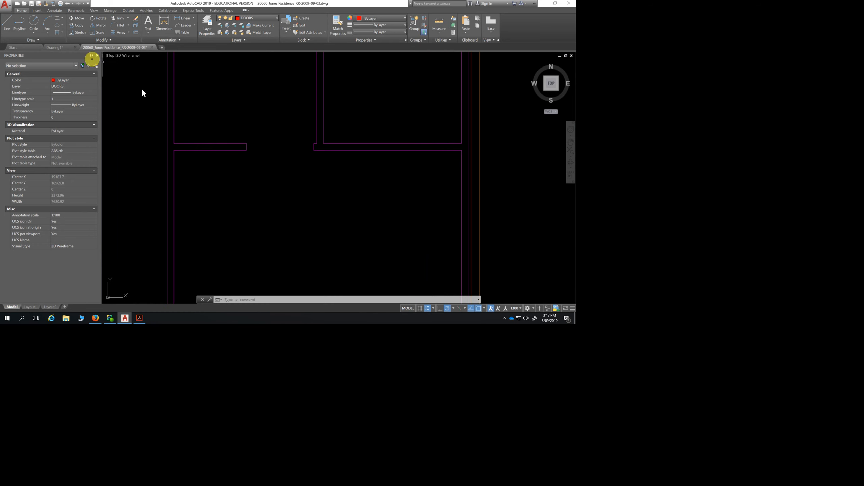
left_click(97, 55)
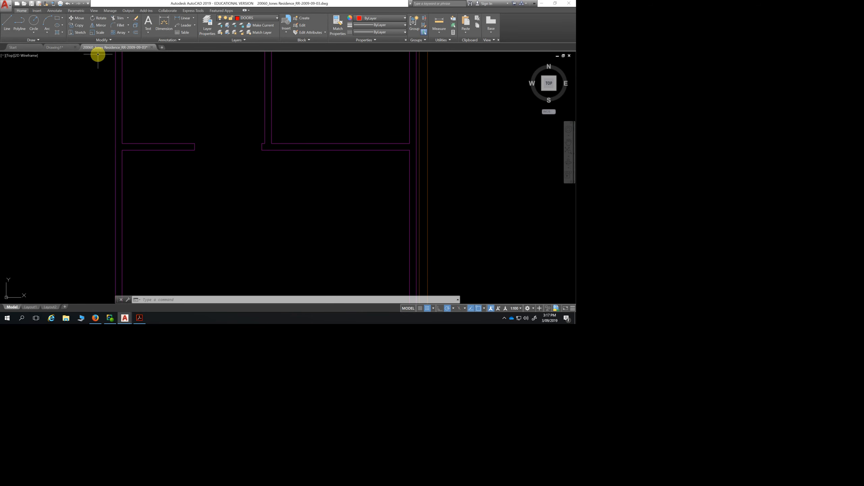
Offset the lower face of the short horizontal wall stub 50 downward into the lower-right room
scroll(258, 209, "down", 3)
middle_click_drag(253, 212, 250, 156)
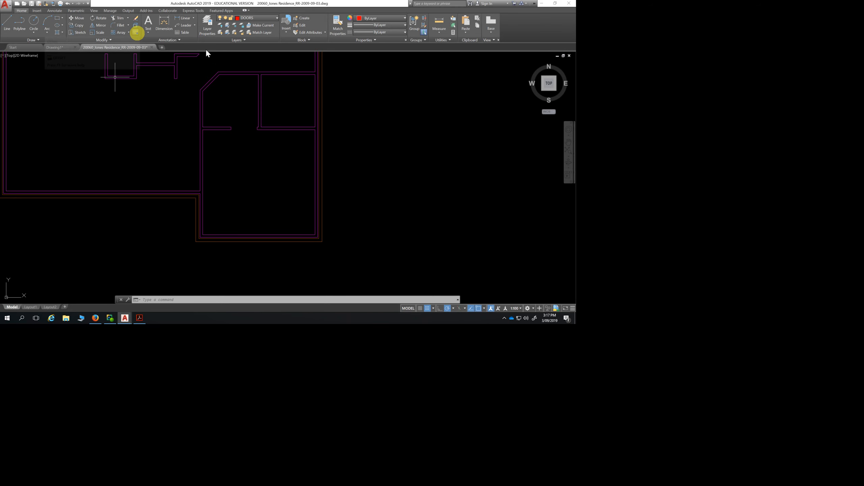
left_click(139, 34)
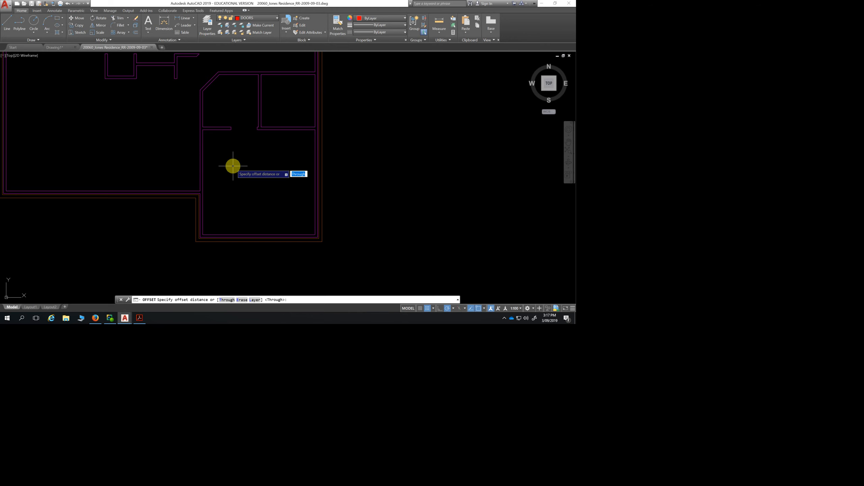
type("50")
key("Return")
left_click(213, 129)
left_click(214, 147)
scroll(215, 147, "up", 4)
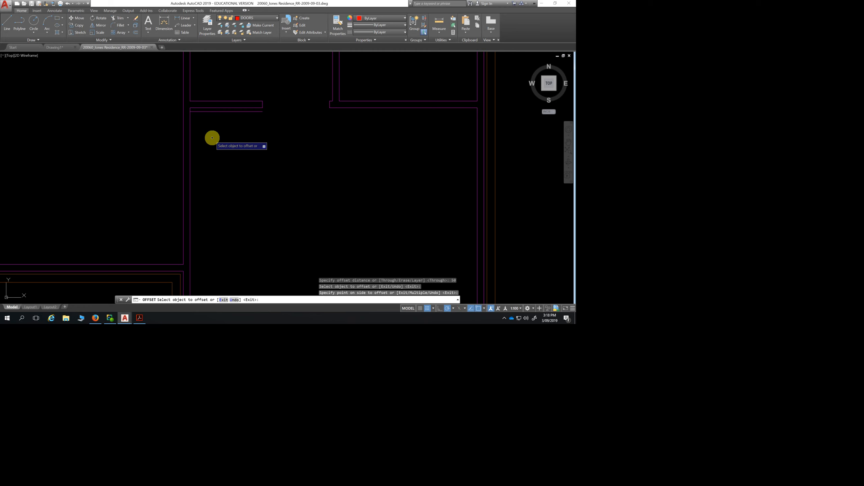
key("Return")
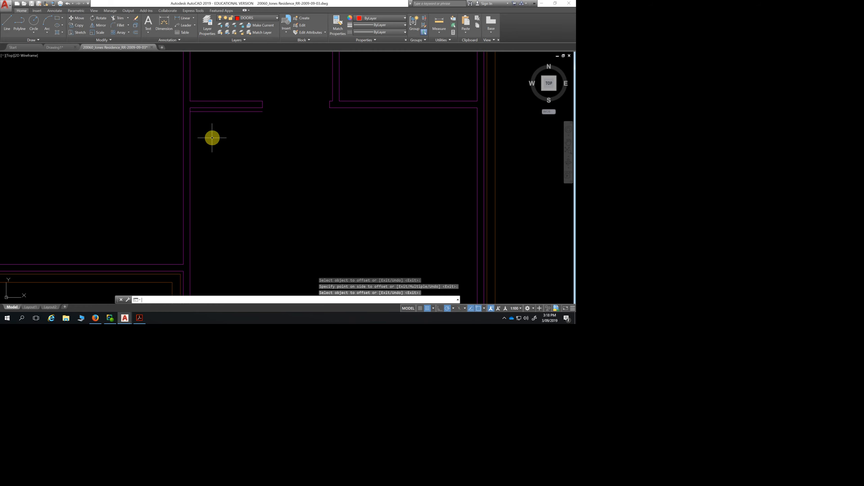
Offset the new line a further 900 downward, and undo both offsets
key("Return")
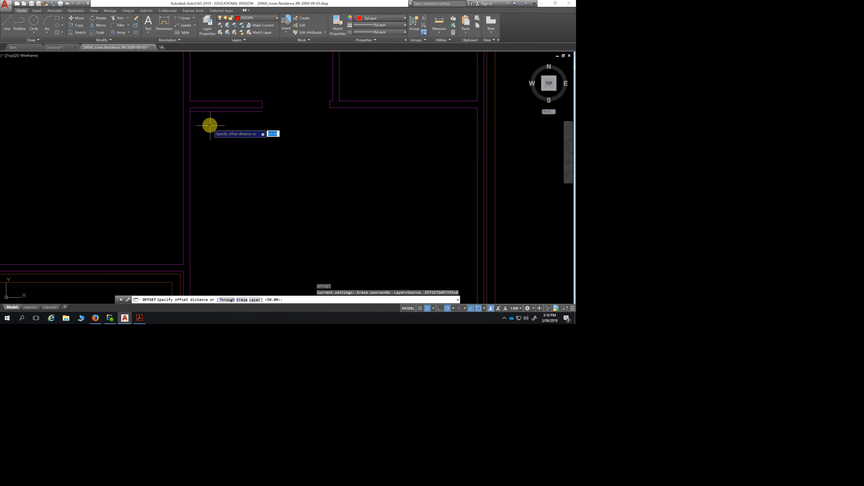
type("9")
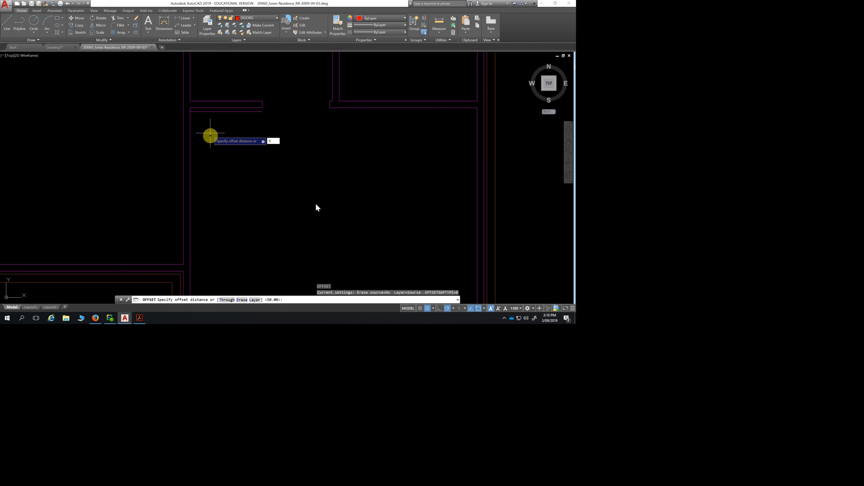
type("00")
key("Return")
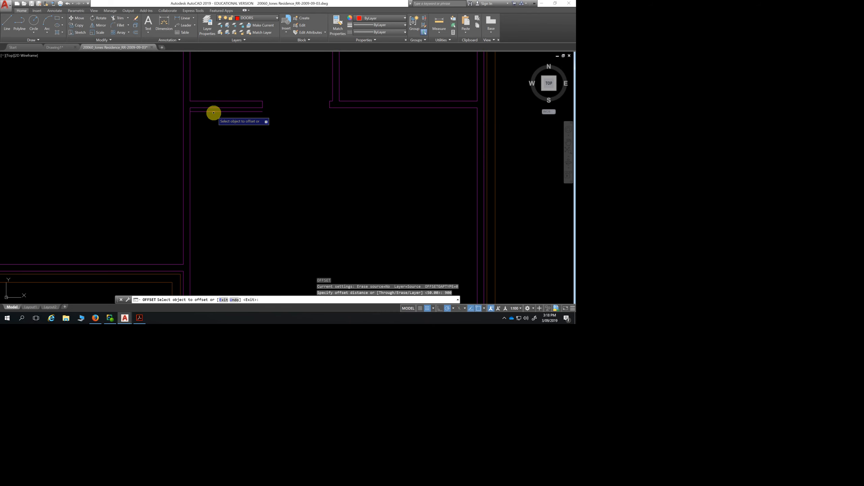
left_click(213, 111)
left_click(252, 162)
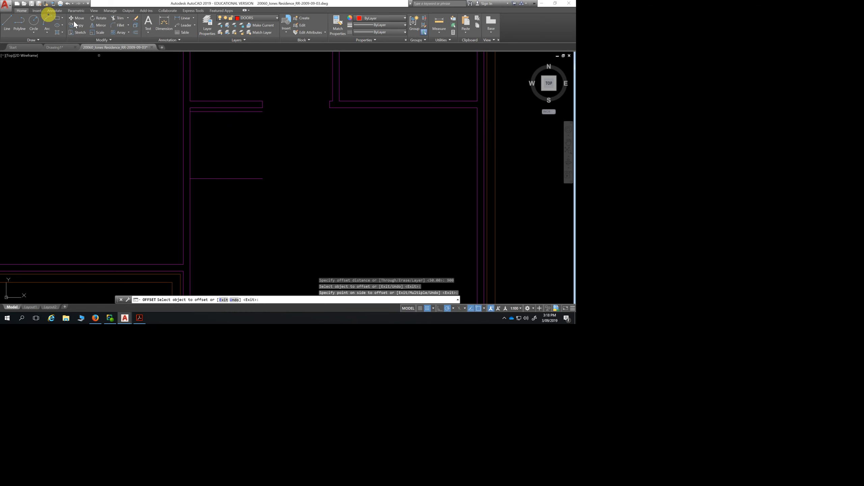
left_click(69, 3)
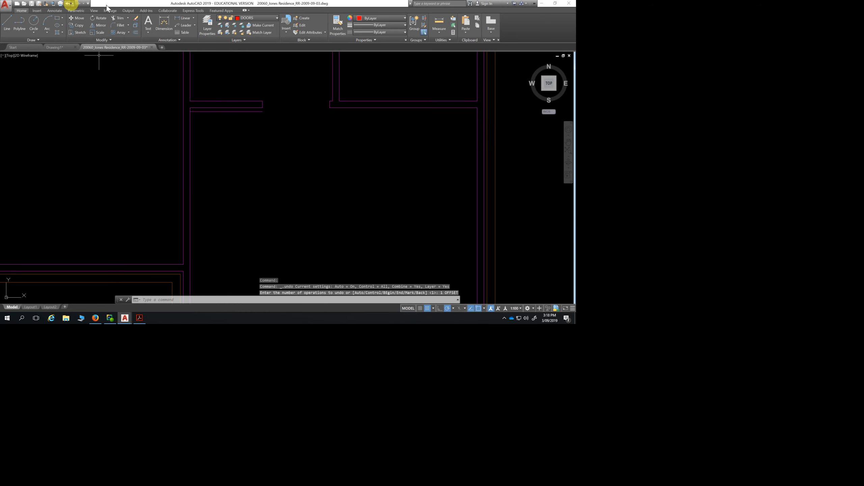
left_click(68, 3)
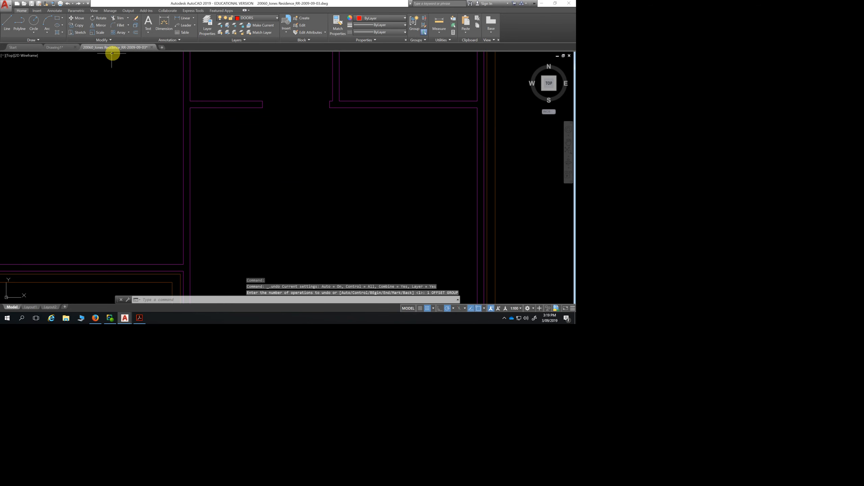
Offset the short wall stub's lower face 50 downward to mark the first side of the door opening
left_click(136, 33)
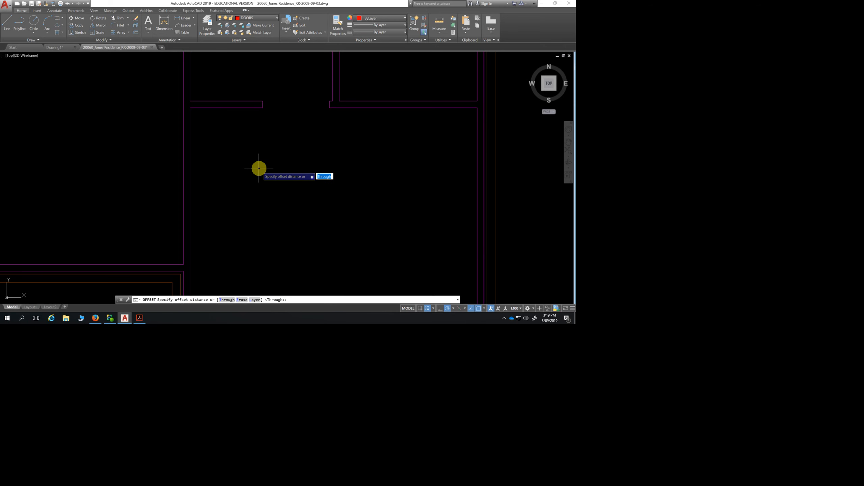
type("50")
key("Return")
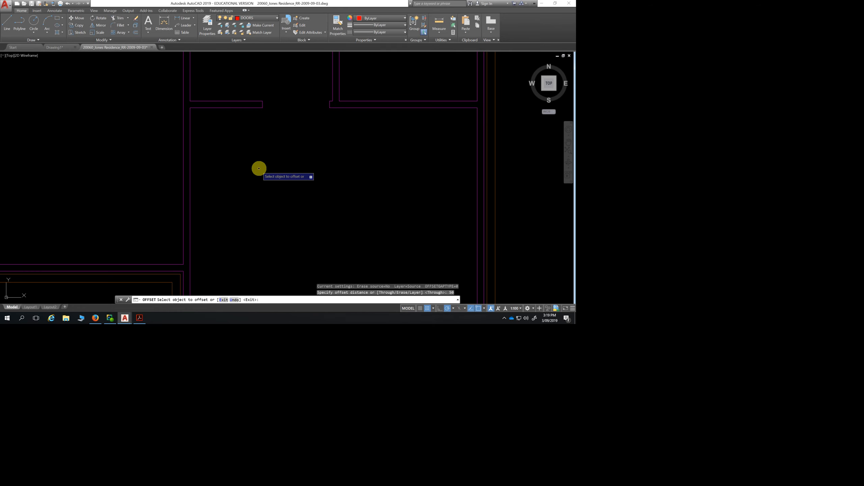
left_click(217, 107)
left_click(215, 133)
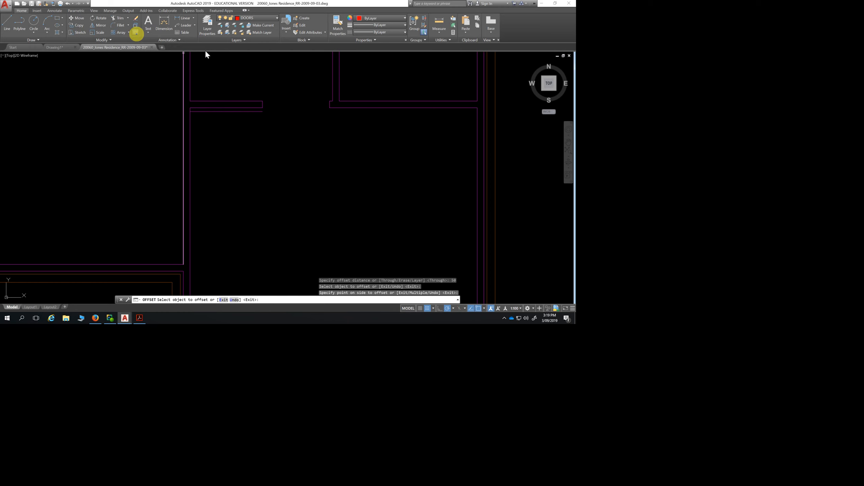
key("Return")
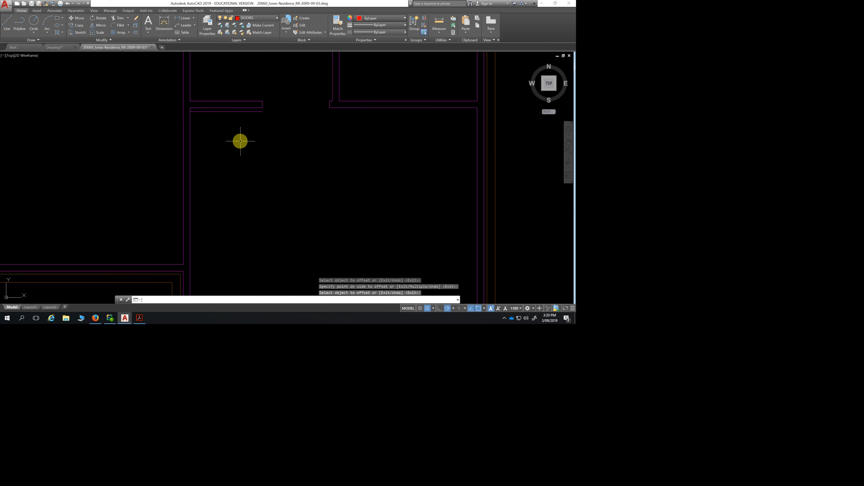
Offset the first door-opening line 900 downward to mark the other side of the opening
key("Return")
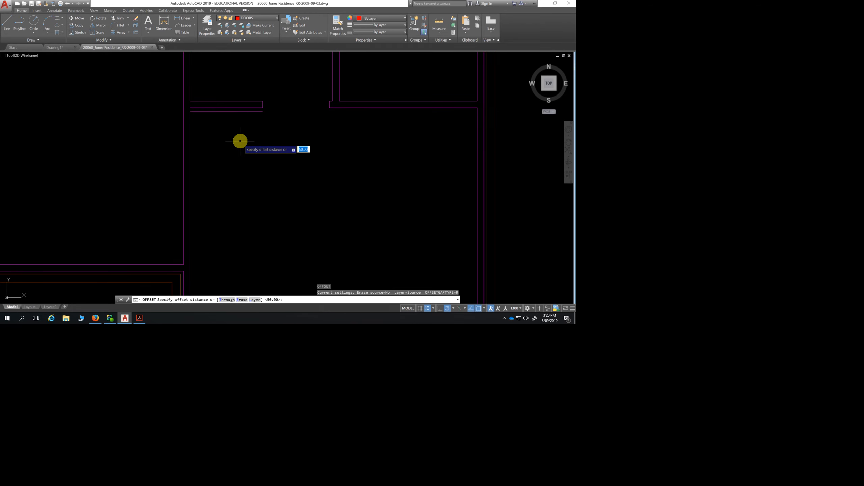
type("900")
key("Return")
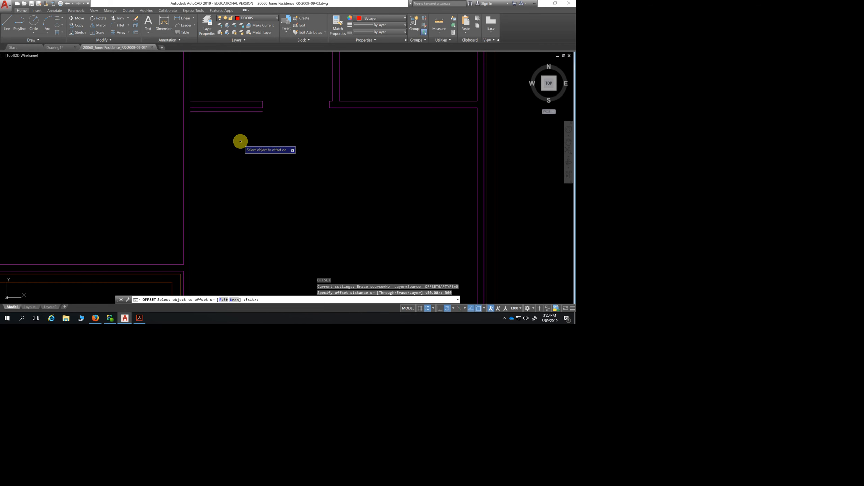
left_click(222, 112)
left_click(221, 141)
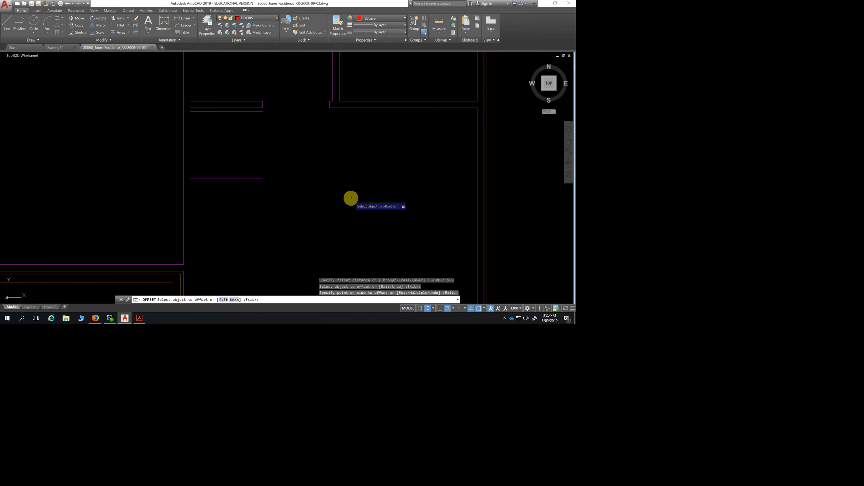
key("Escape")
key("Escape")
key("Escape")
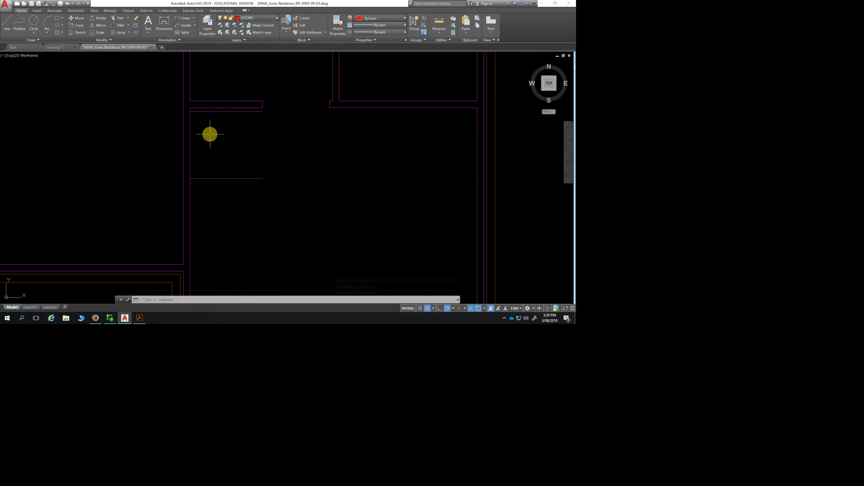
Extend both door-opening lines across the vertical timber wall to its outer face
scroll(208, 118, "up", 1)
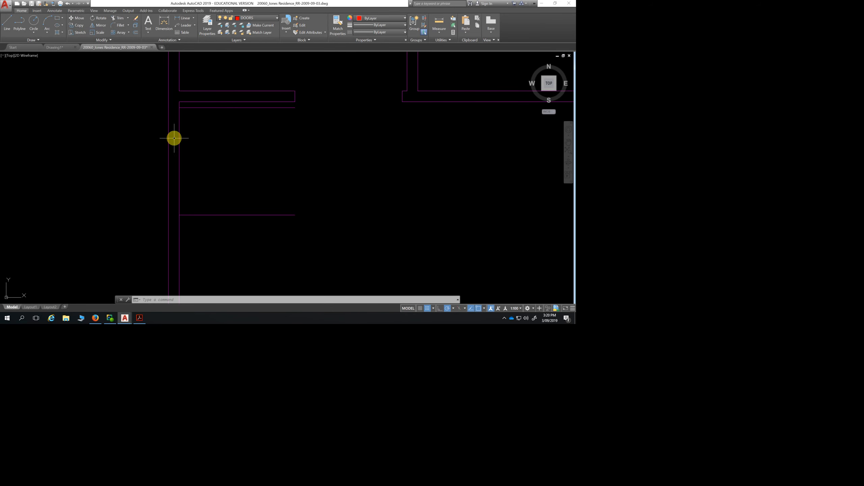
left_click(128, 17)
left_click(122, 34)
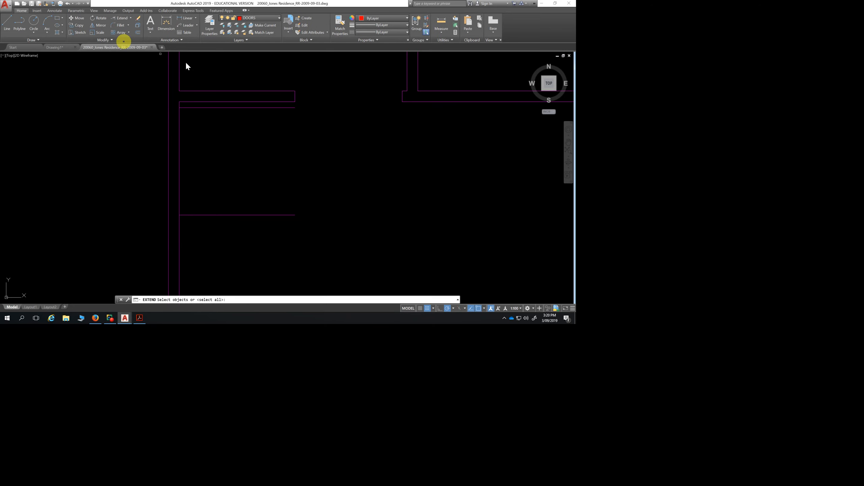
left_click(169, 141)
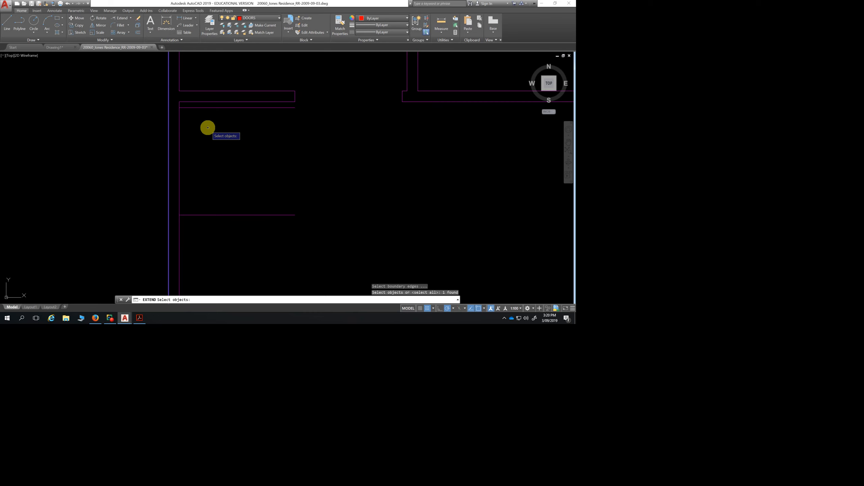
key("Return")
left_click(205, 108)
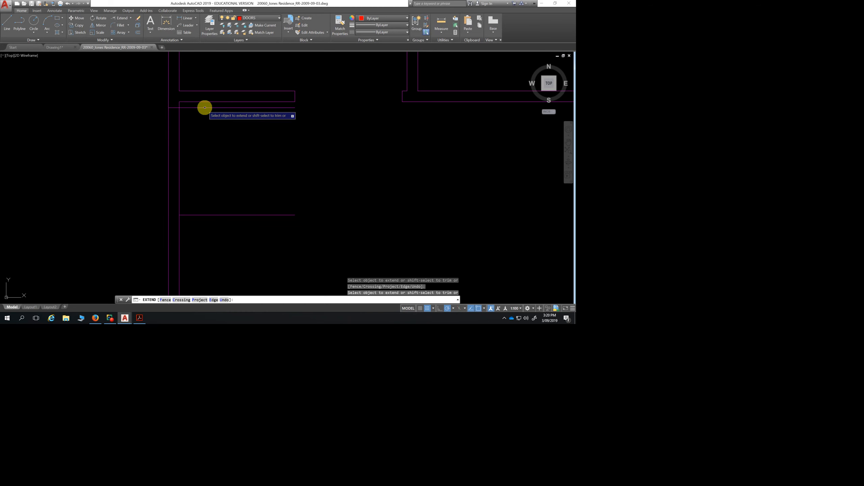
left_click(214, 214)
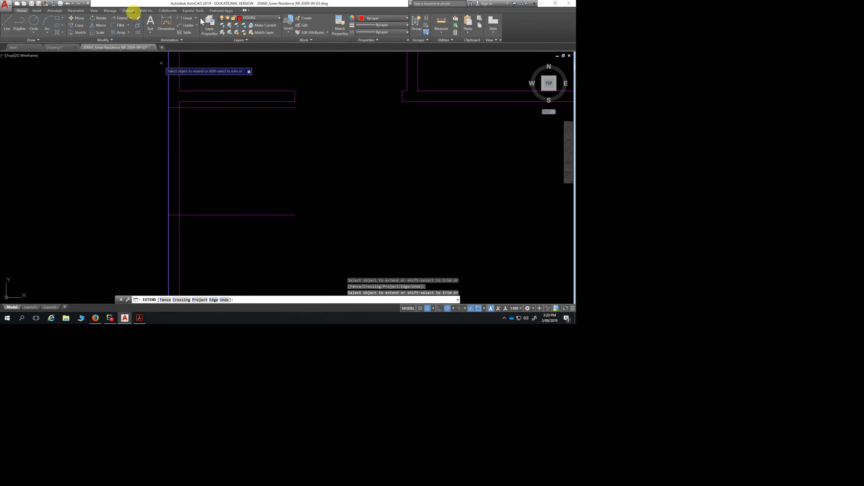
Trim both faces of the vertical wall between the two offset lines to cut the door opening
left_click(131, 17)
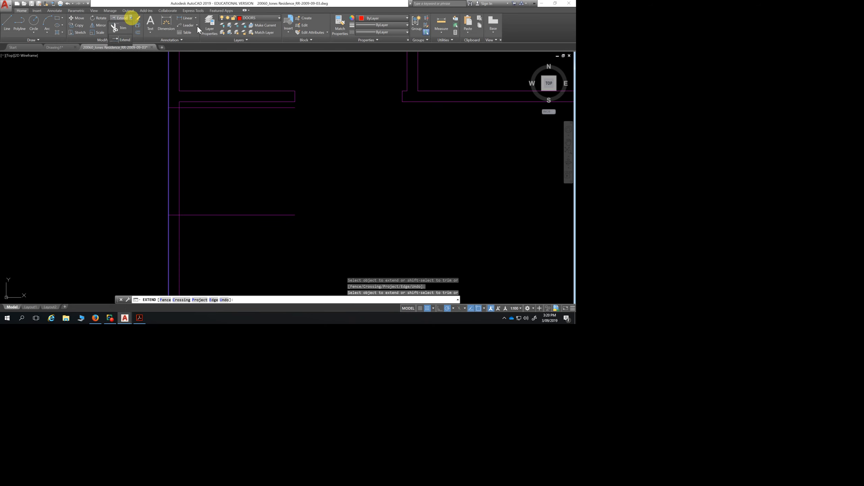
left_click(127, 28)
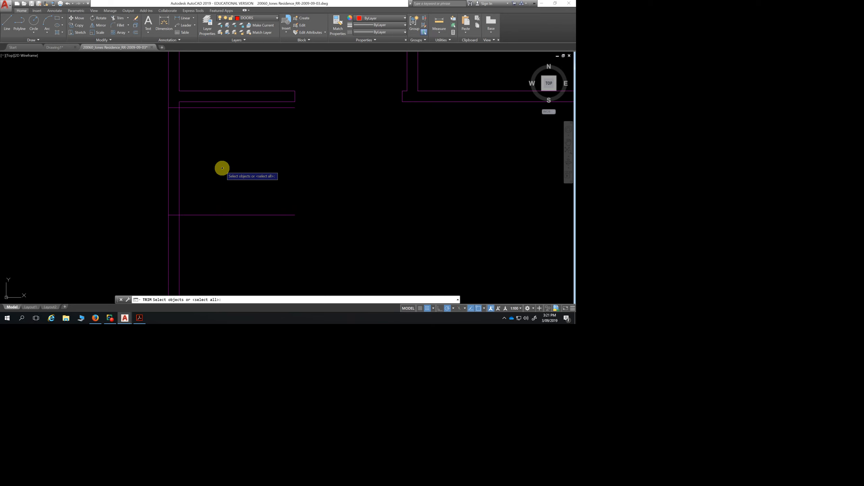
key("Return")
left_click(213, 131)
left_click(130, 151)
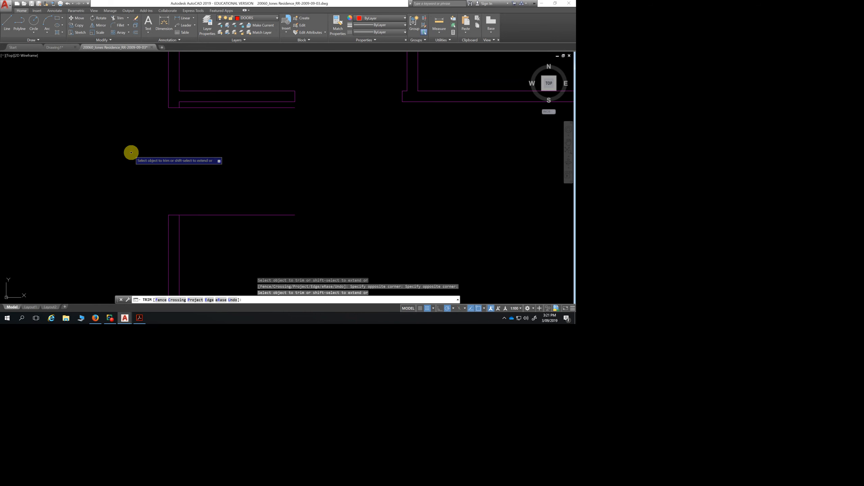
Trim the surplus of both door-opening lines past the vertical wall's inner face, leaving closed wall ends
left_click(284, 108)
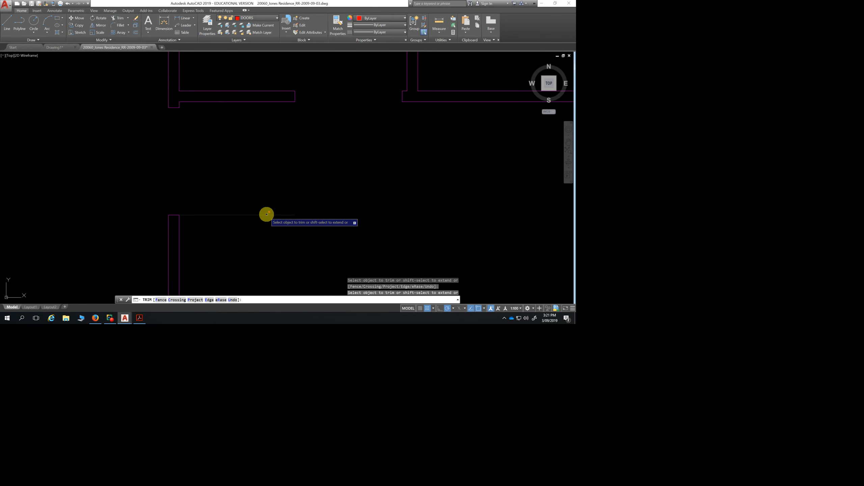
left_click(251, 215)
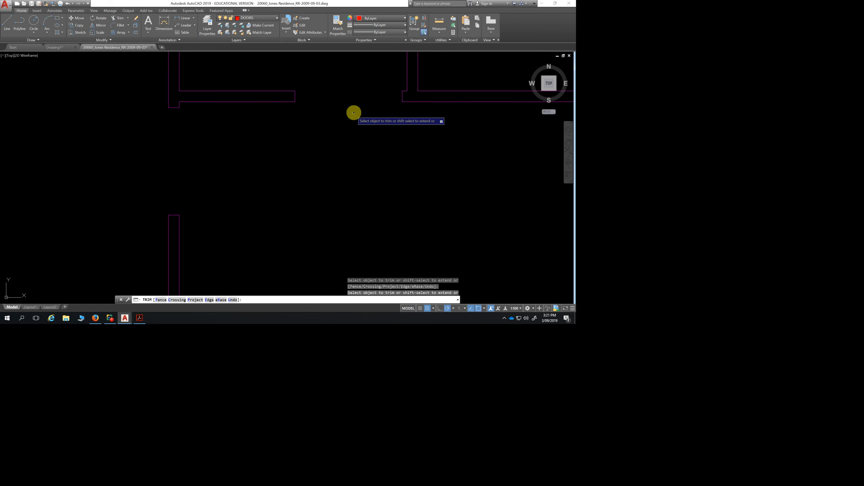
scroll(343, 121, "down", 5)
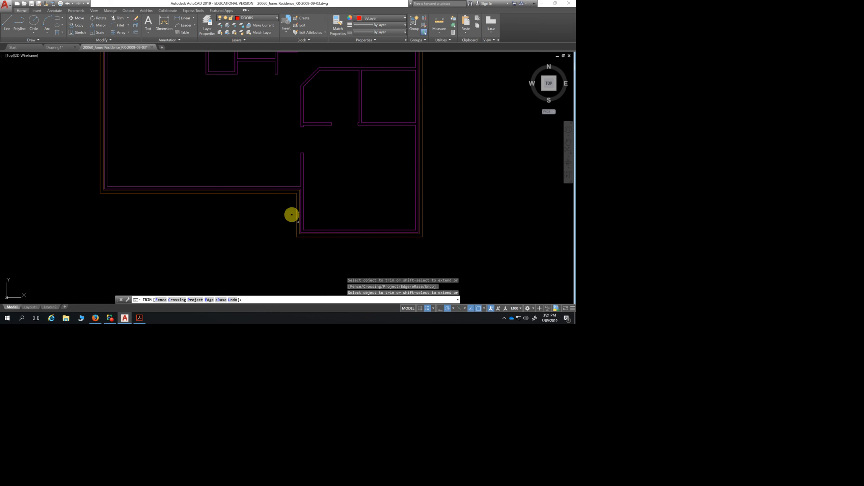
middle_click_drag(387, 190, 315, 191)
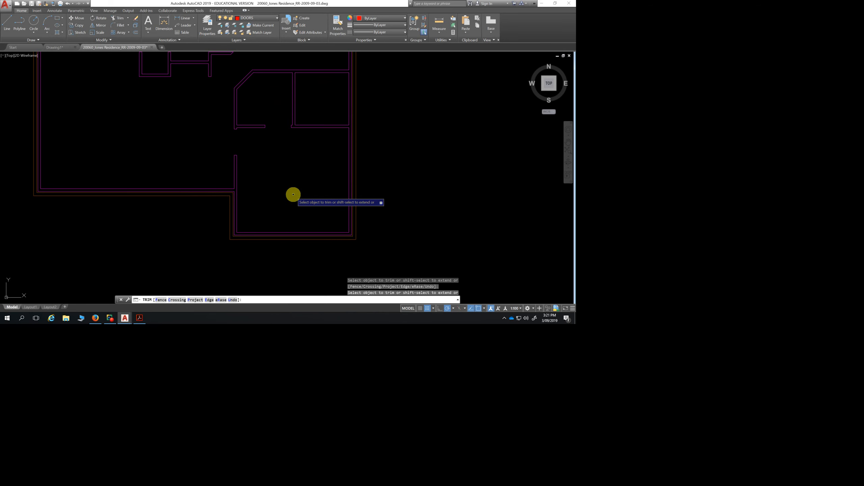
Switch to the Doors & Windows PDF sheet, enlarge it to examine the door locations and schedule, and return to the AutoCAD residence drawing
scroll(283, 184, "down", 2)
scroll(270, 174, "up", 4)
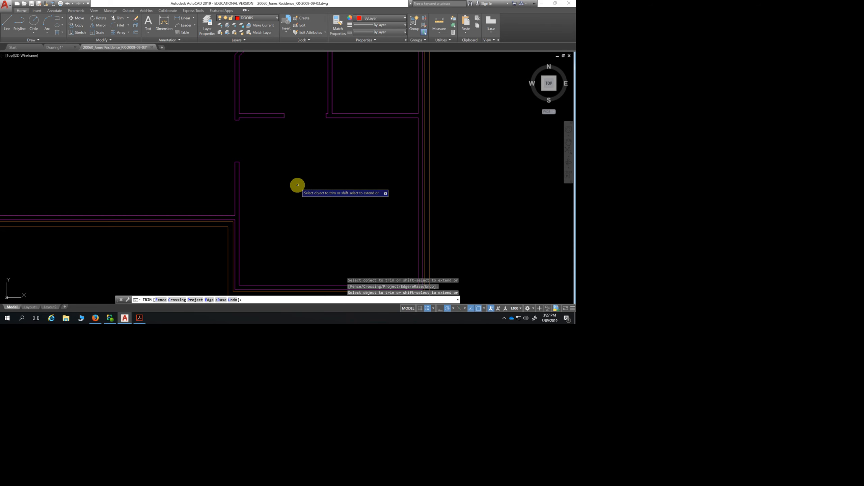
scroll(298, 185, "down", 2)
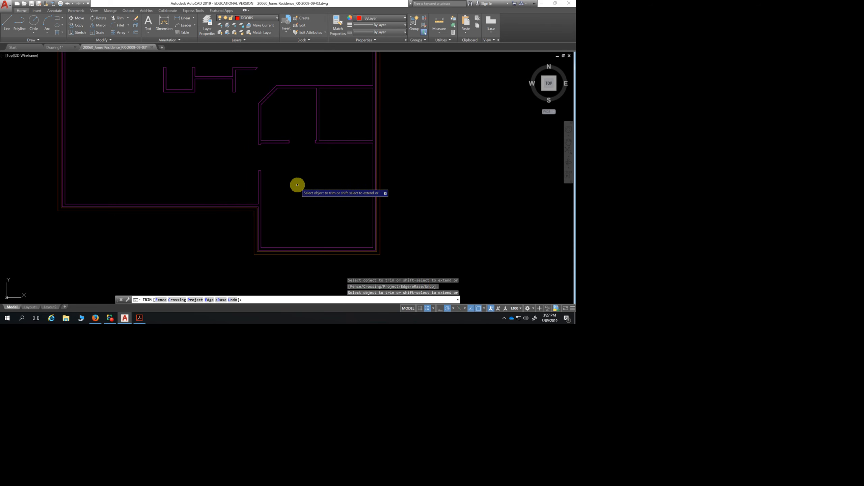
middle_click_drag(280, 162, 260, 193)
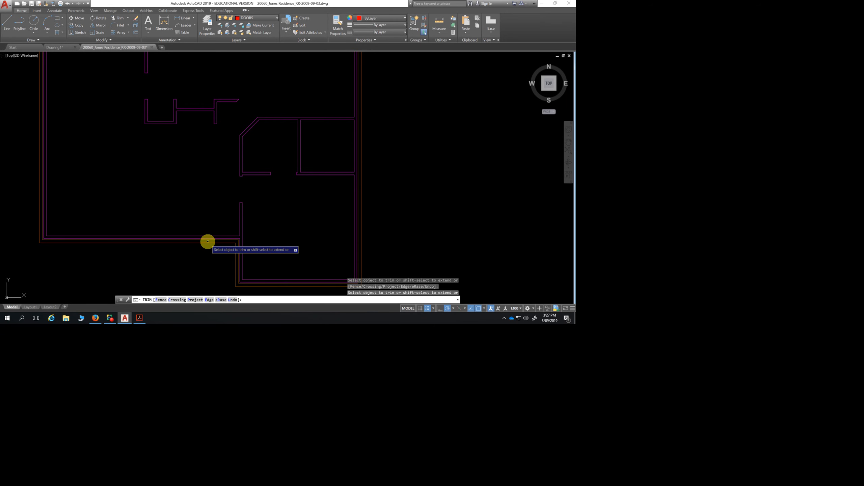
key("alt+Tab")
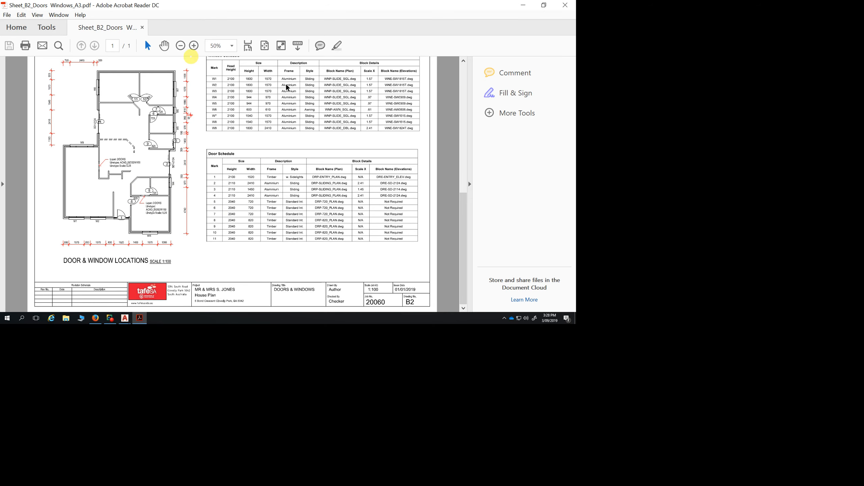
left_click(194, 45)
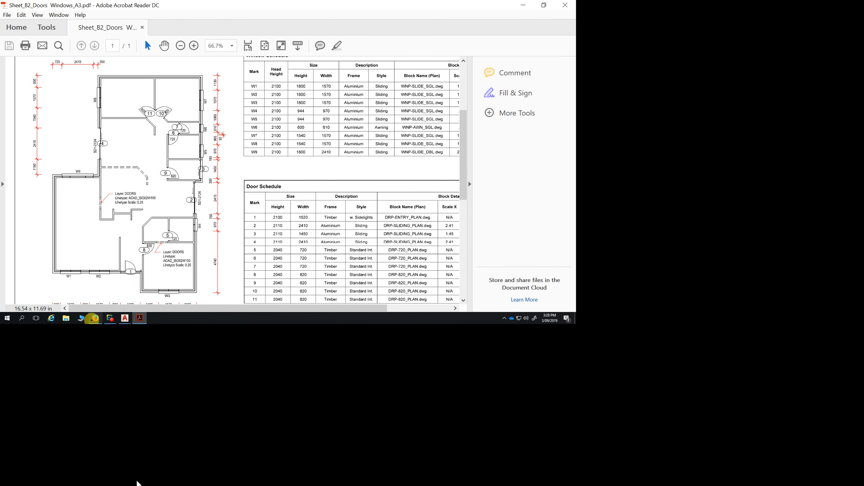
mouse_move(126, 317)
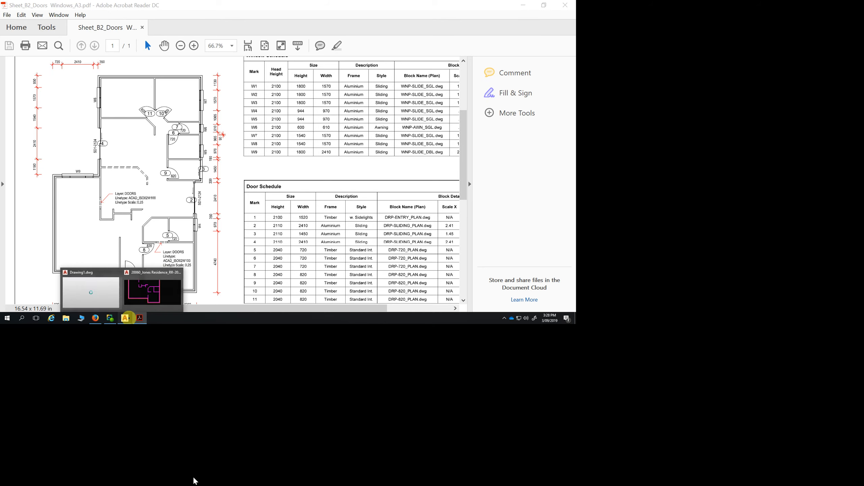
left_click(151, 289)
Offset the upper face of the small right-hand room's lower wall 50 upward to mark the first side of its door opening
scroll(293, 187, "up", 2)
scroll(293, 187, "up", 2)
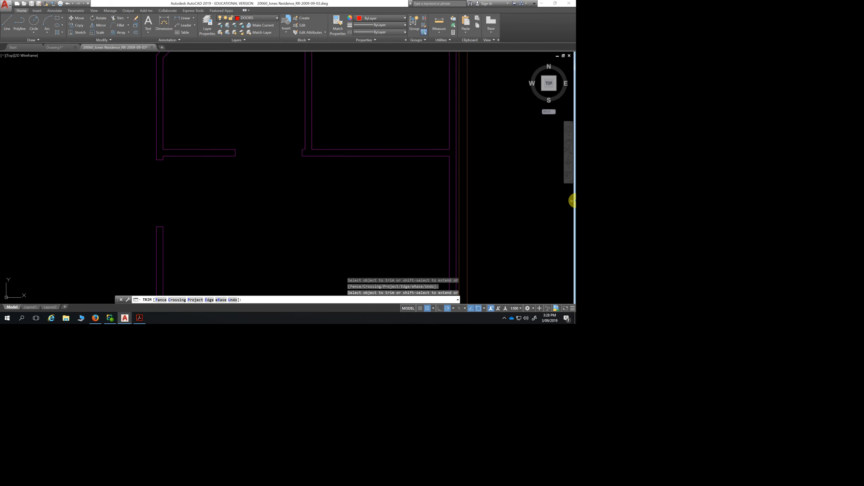
scroll(328, 170, "up", 4)
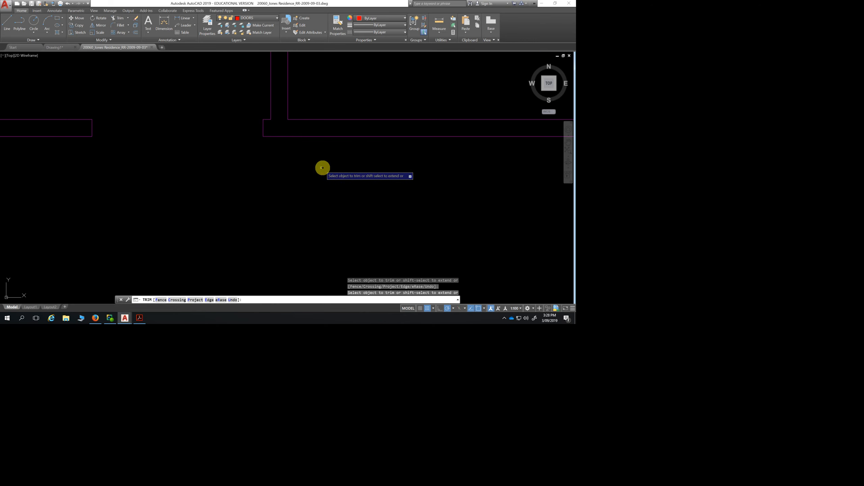
scroll(331, 198, "down", 5)
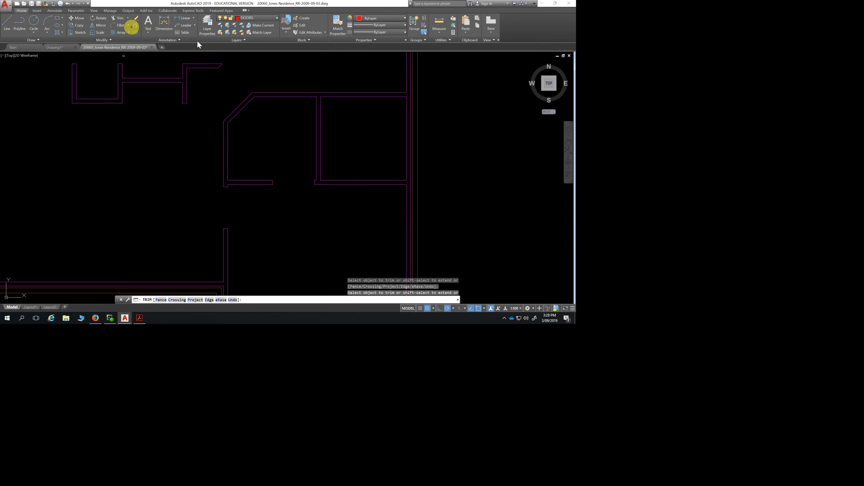
left_click(136, 32)
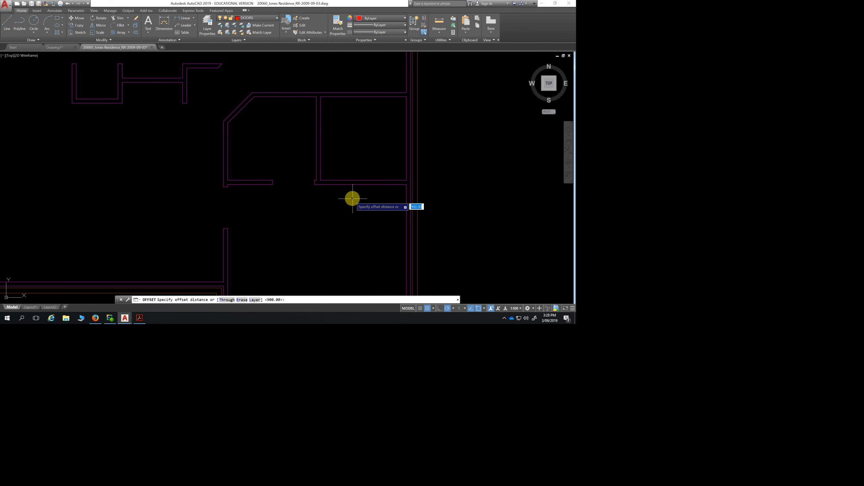
type("50")
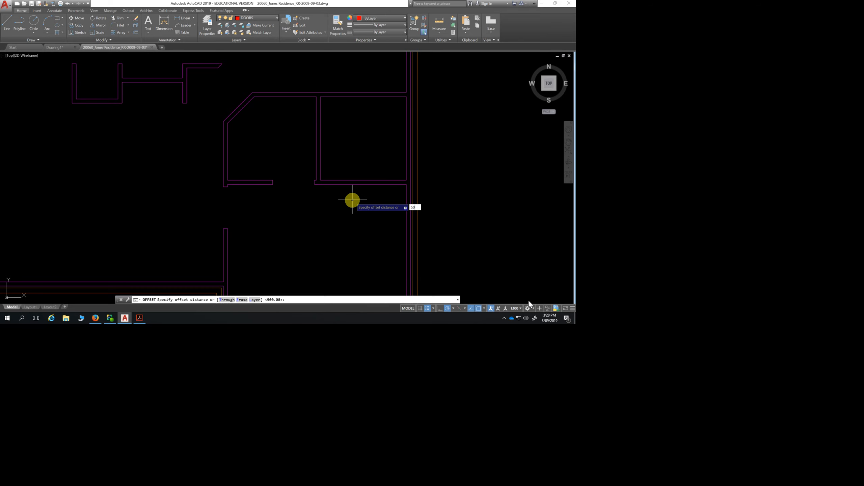
key("Return")
left_click(344, 179)
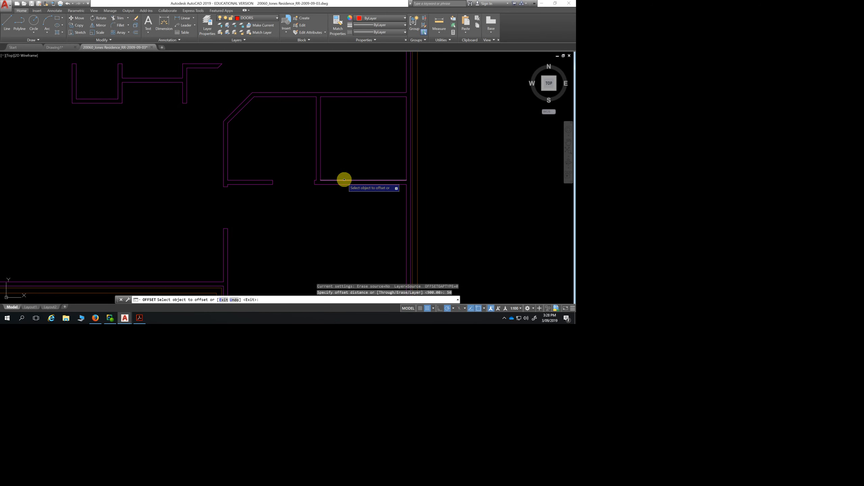
left_click(344, 164)
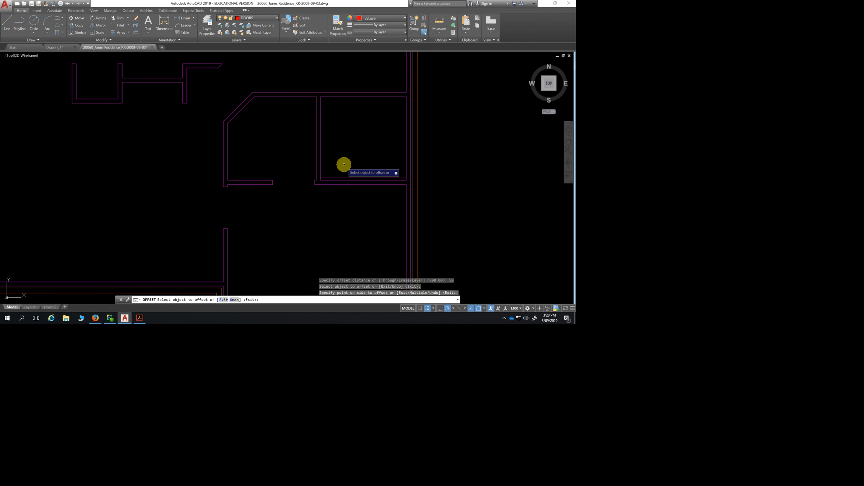
key("Return")
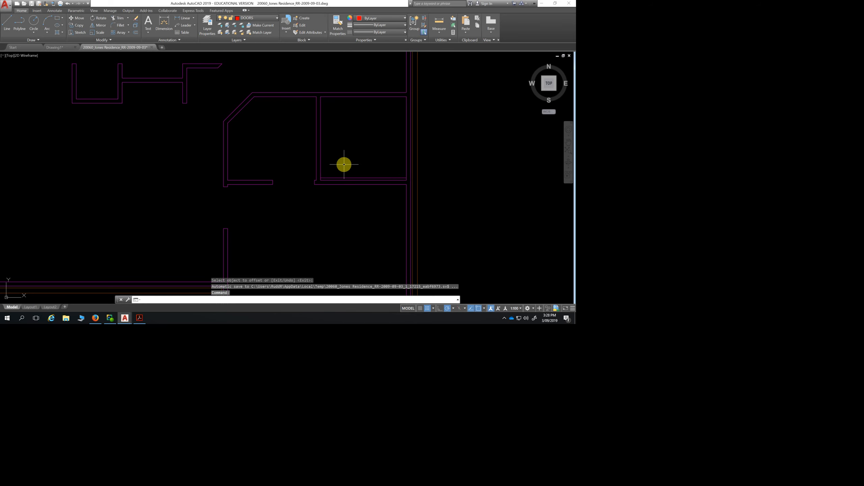
Offset the small room's first door-opening line 800 upward to mark the other side of the opening
key("Return")
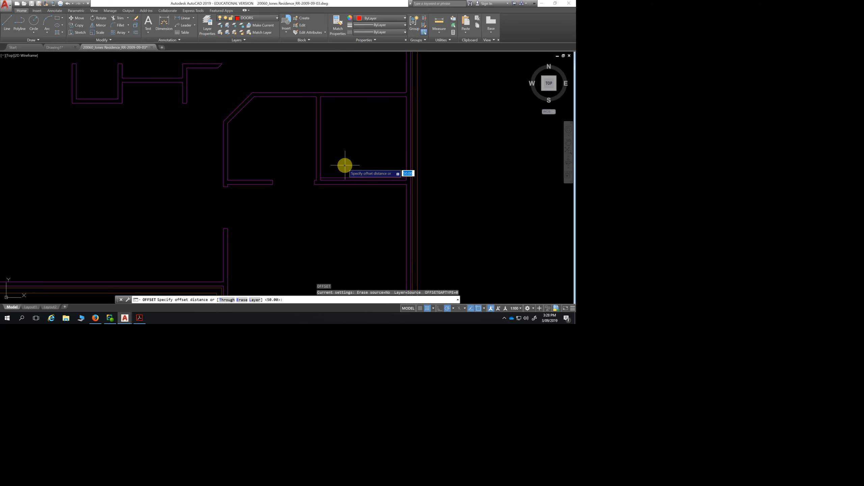
type("800")
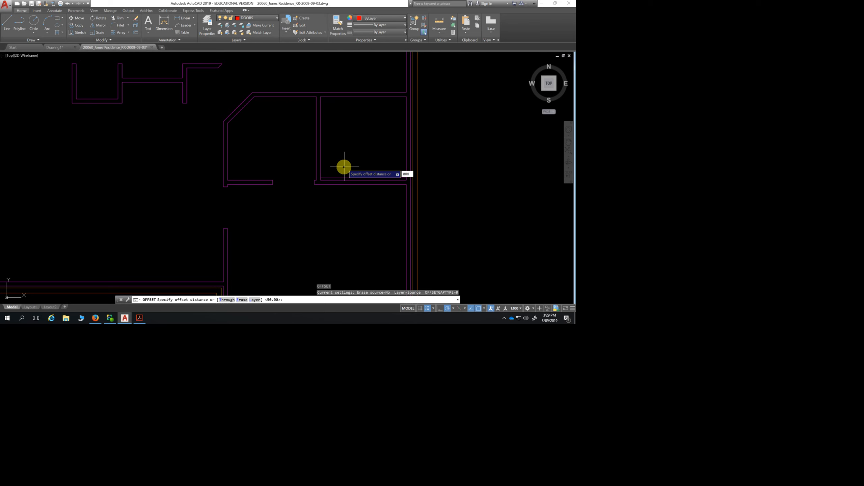
key("Return")
left_click(341, 177)
left_click(337, 165)
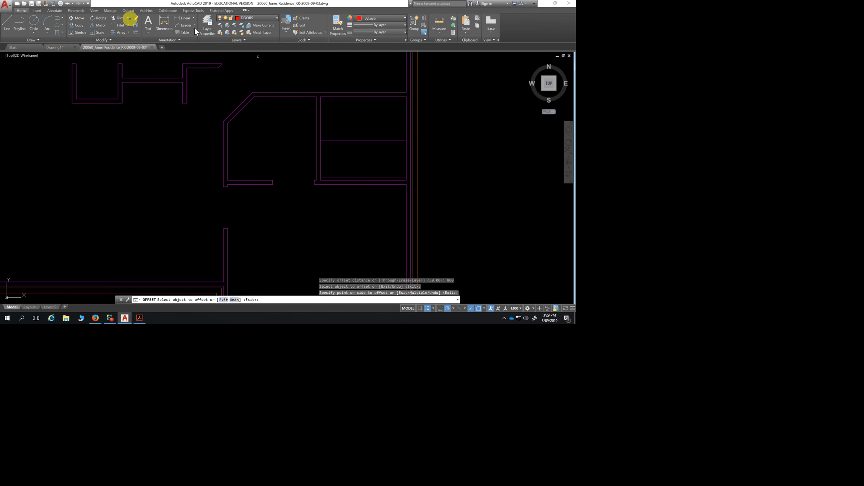
Extend both of the small room's door-opening lines across the vertical partition to its left face
left_click(128, 18)
left_click(122, 33)
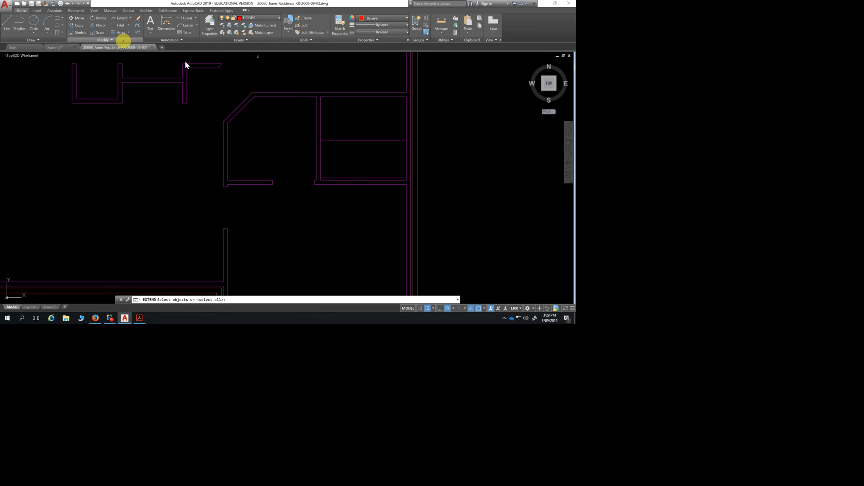
left_click(316, 156)
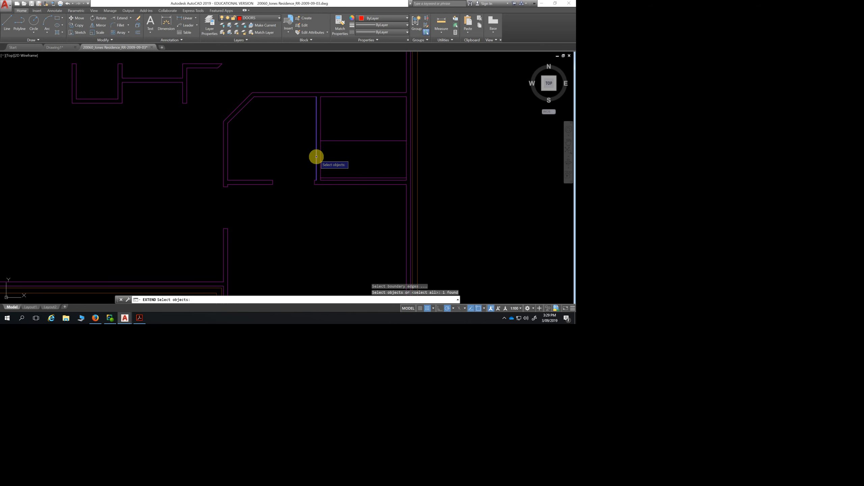
key("Return")
left_click(343, 141)
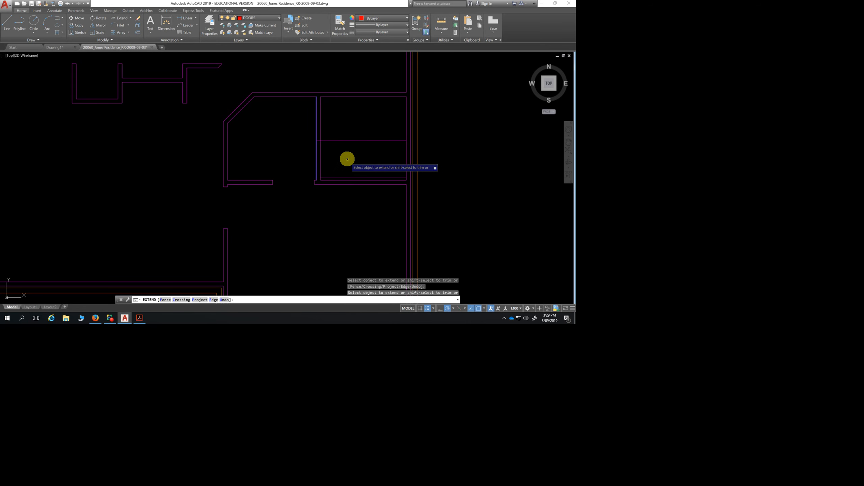
scroll(341, 178, "up", 2)
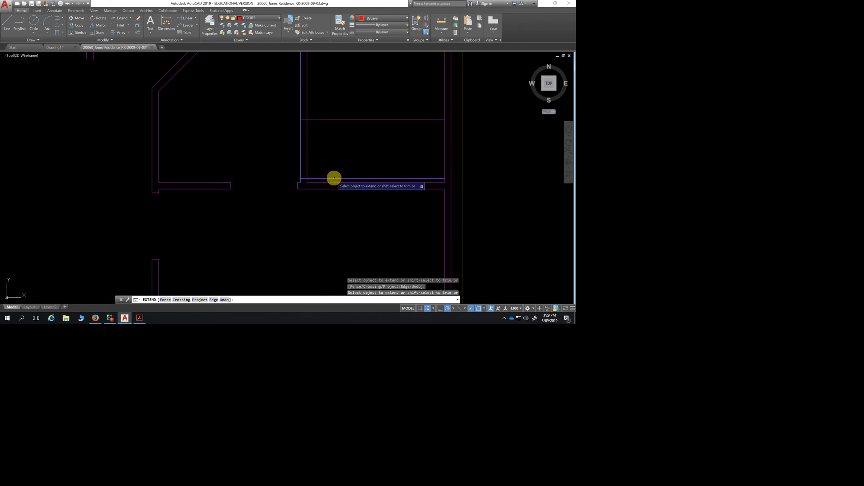
left_click(334, 177)
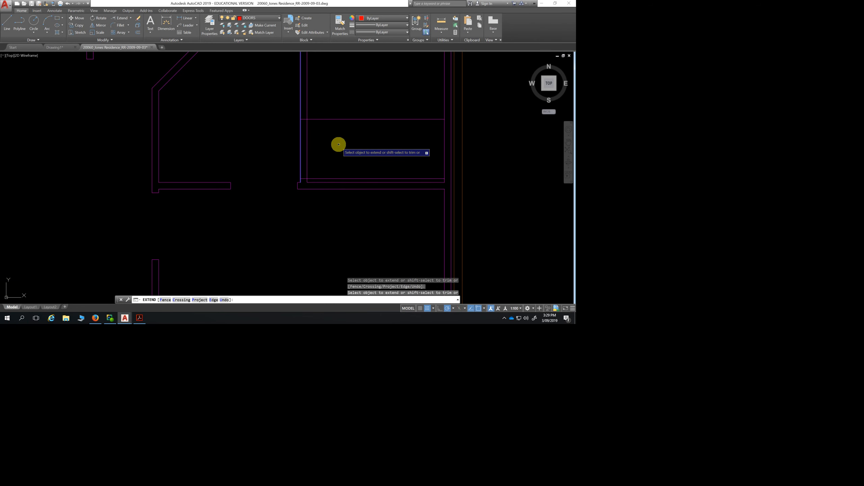
key("Return")
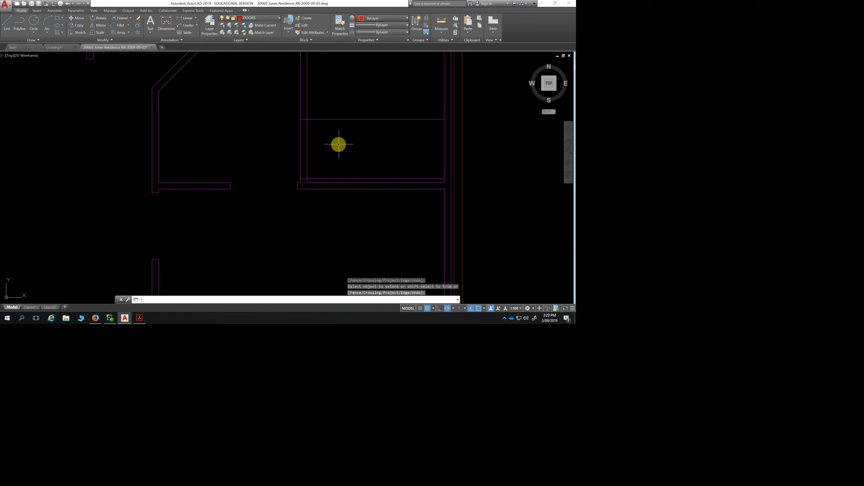
key("Escape")
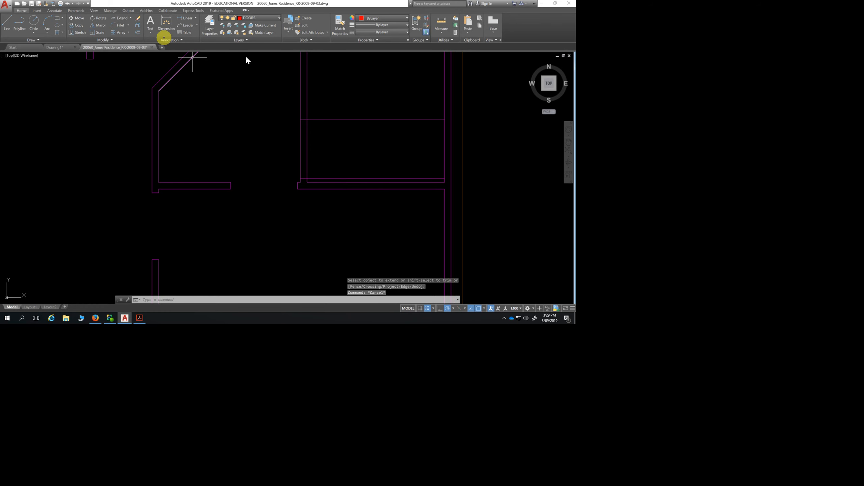
Trim both faces of the vertical partition between the two opening lines to cut the small room's door opening
left_click(130, 18)
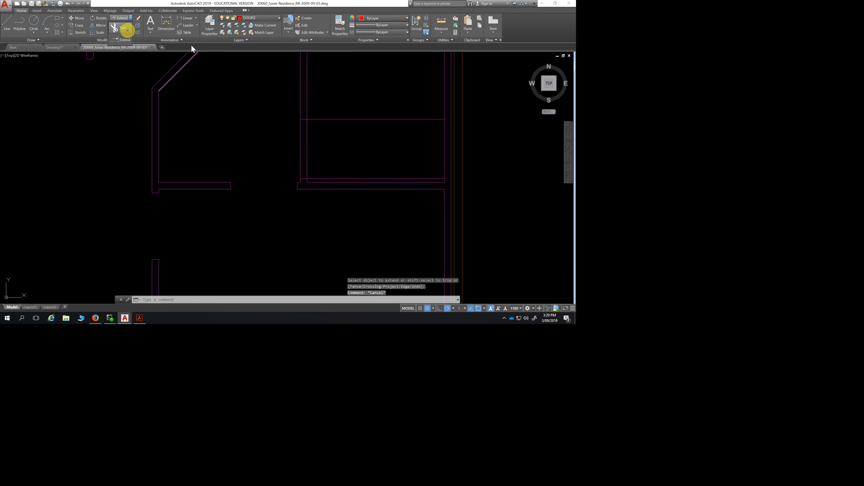
left_click(126, 27)
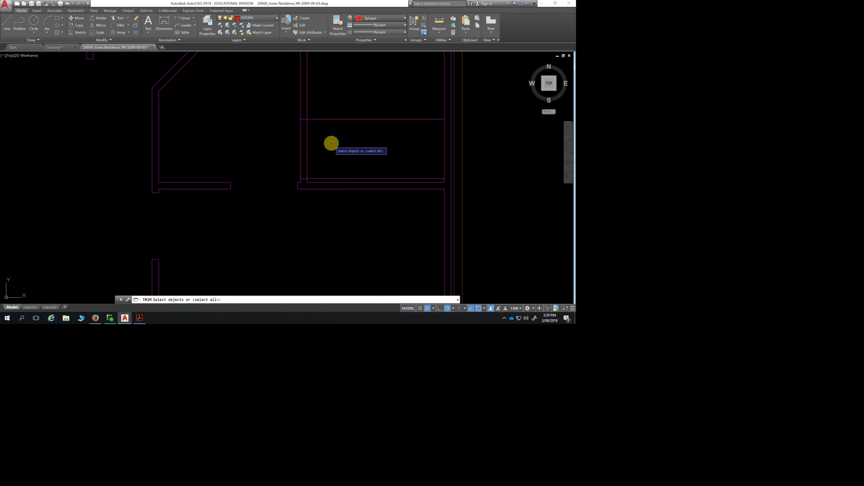
left_click(321, 119)
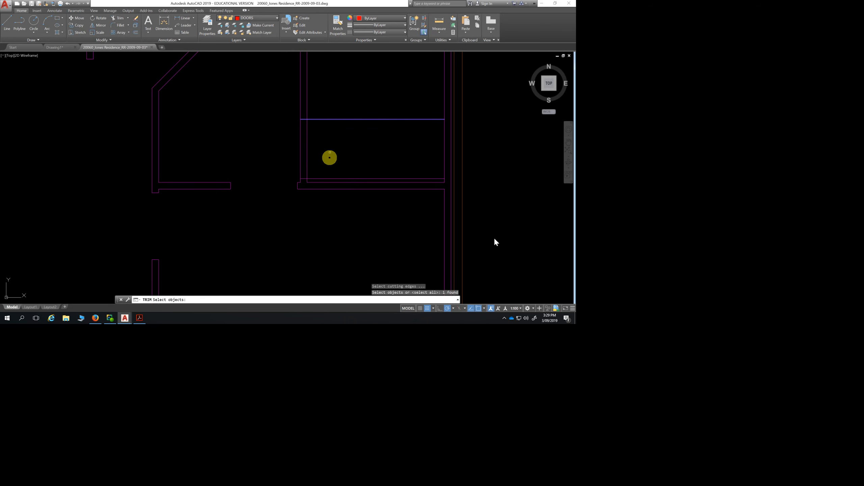
left_click(329, 177)
left_click(328, 179)
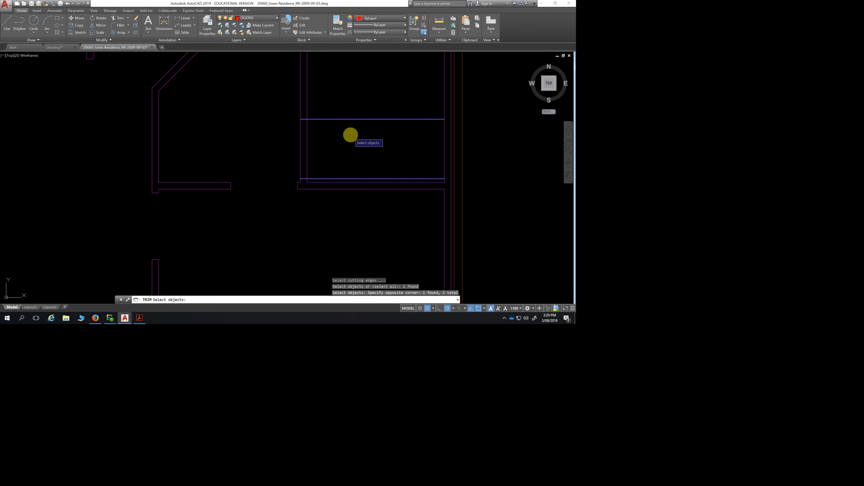
key("Return")
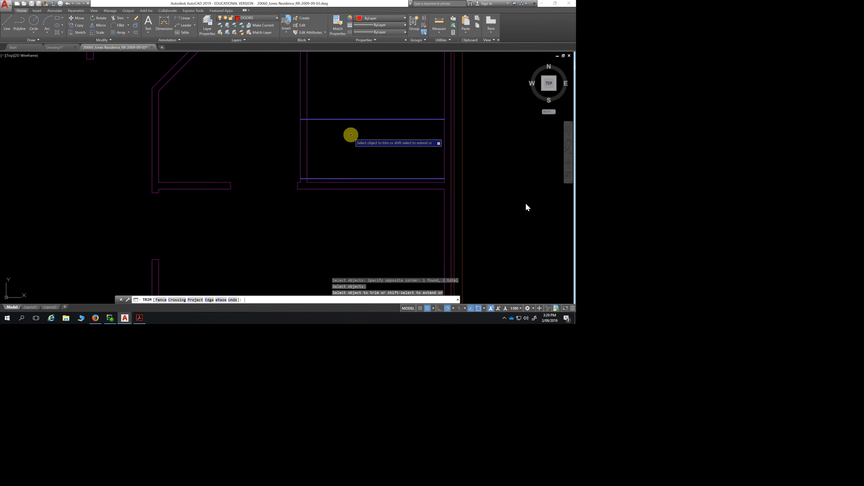
left_click(305, 141)
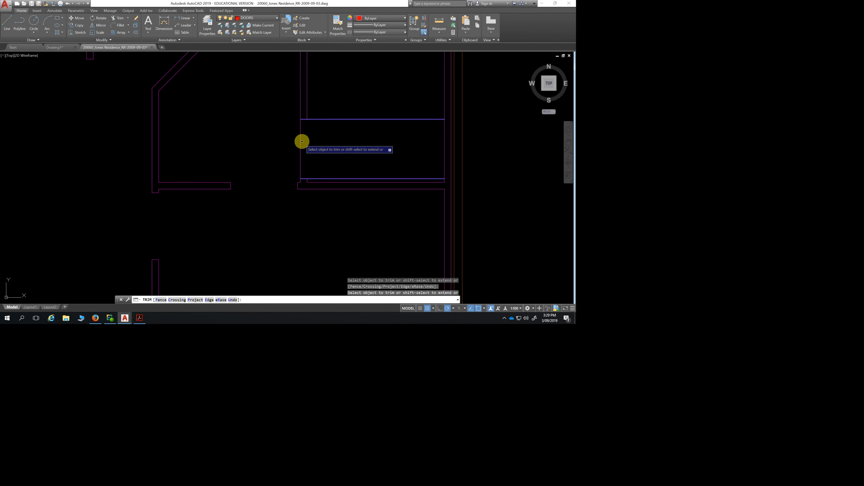
left_click(301, 141)
key("Escape")
key("Escape")
key("Escape")
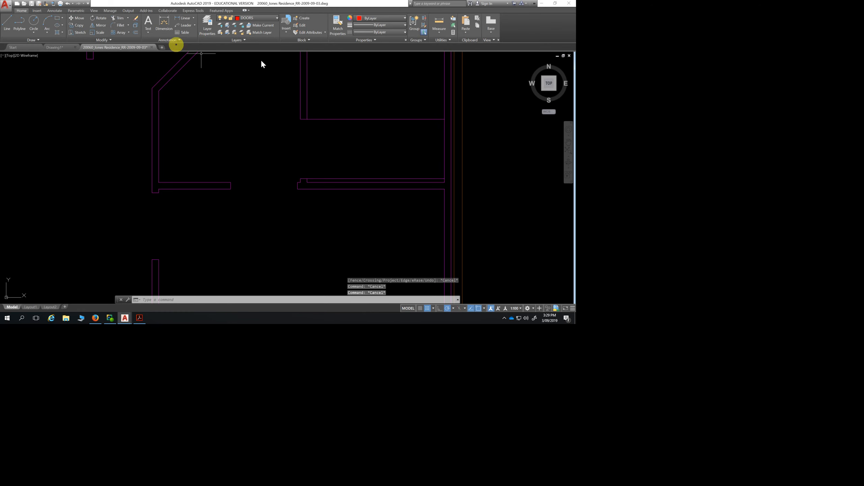
left_click(119, 18)
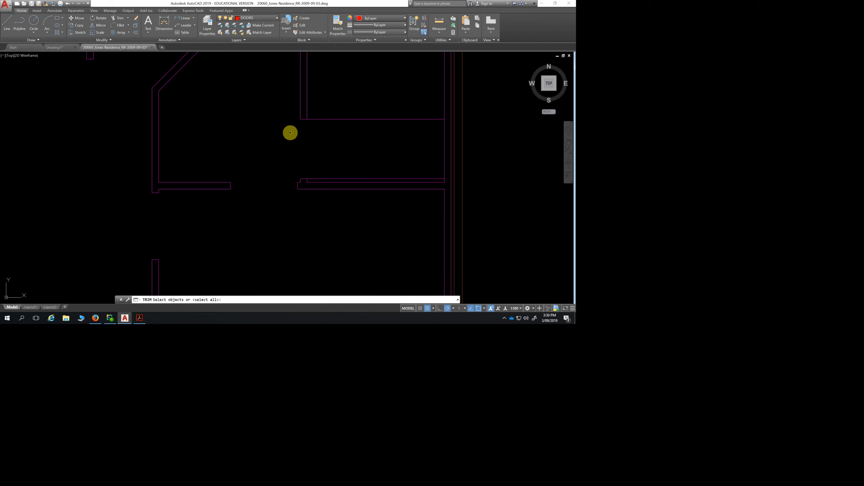
key("Escape")
key("Escape")
key("Escape")
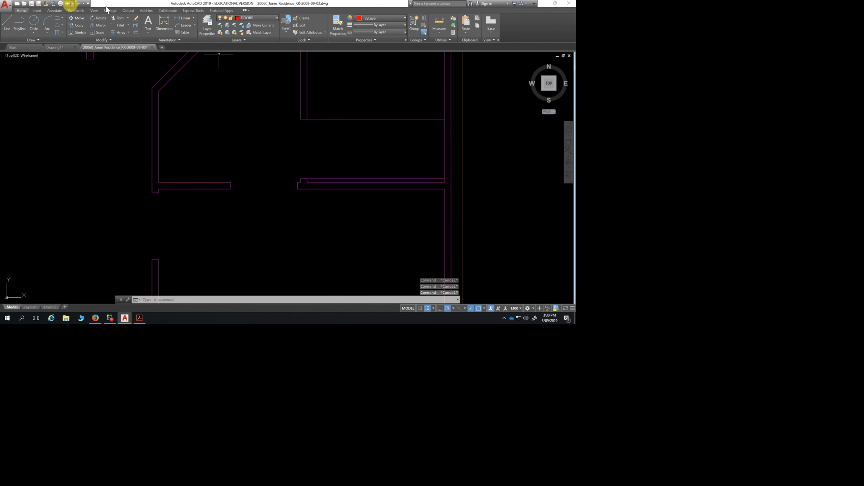
Undo the last trim and re-cut the small room's door opening in the partition, also trimming both opening lines away inside the room
left_click(67, 3)
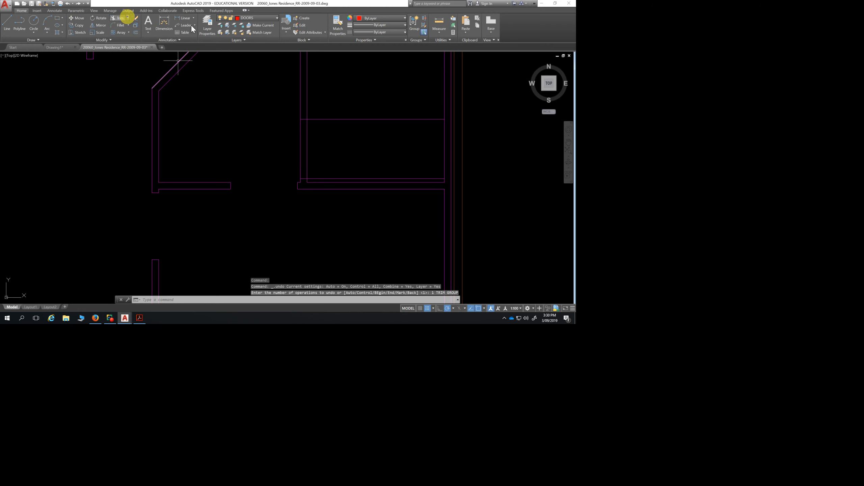
left_click(118, 17)
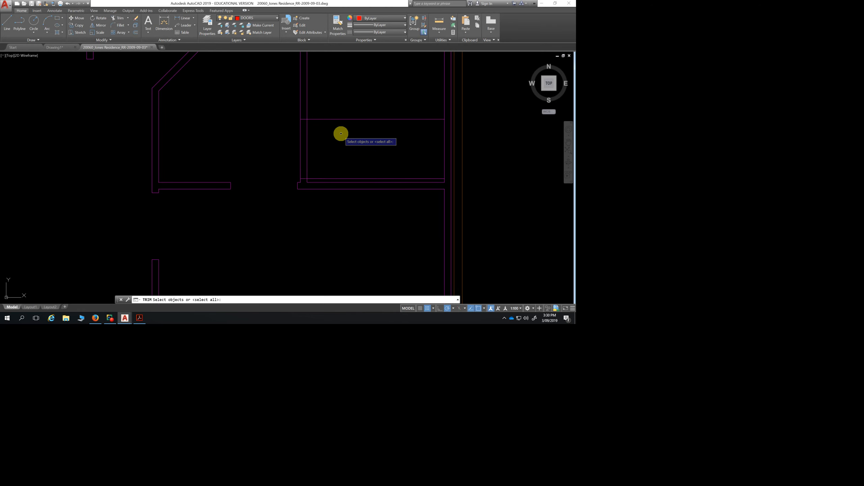
key("Return")
left_click_drag(332, 139, 259, 144)
left_click(350, 119)
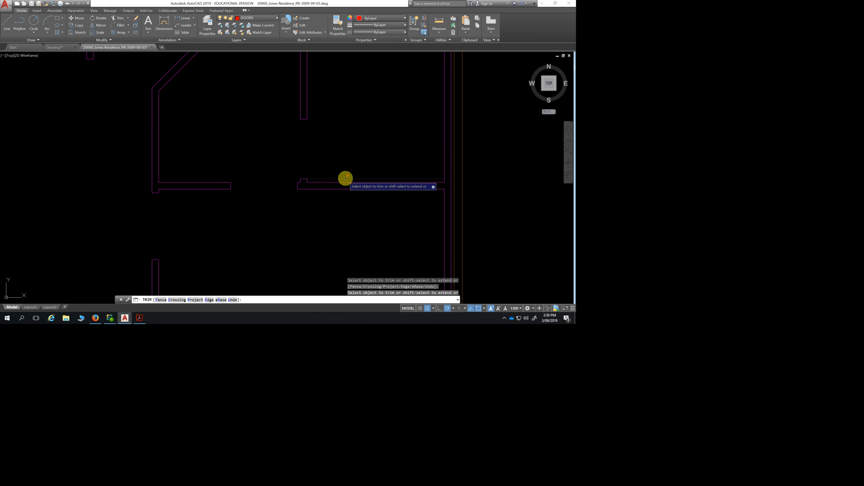
left_click(345, 178)
Offset the upper face of the lower wall in the lowest room of the upper-right wing 50 upward to mark its door opening
scroll(371, 124, "down", 5)
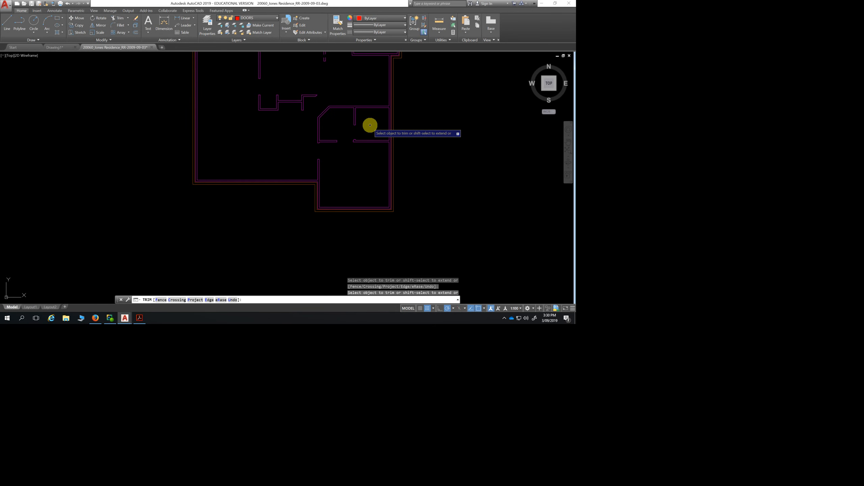
scroll(371, 125, "down", 3)
middle_click_drag(370, 125, 345, 195)
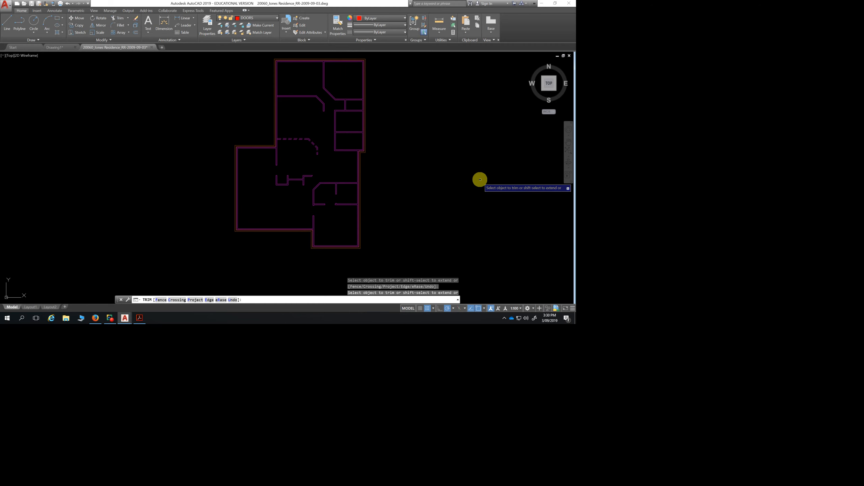
scroll(353, 170, "up", 4)
middle_click_drag(353, 170, 351, 210)
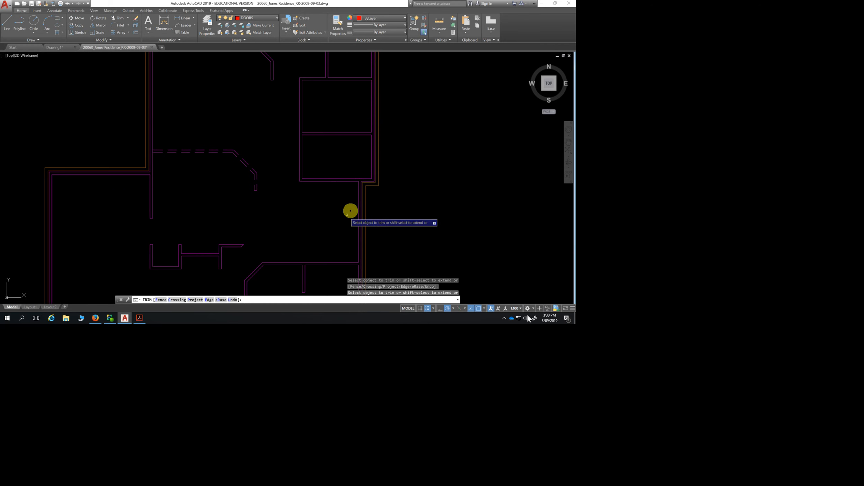
left_click(380, 193)
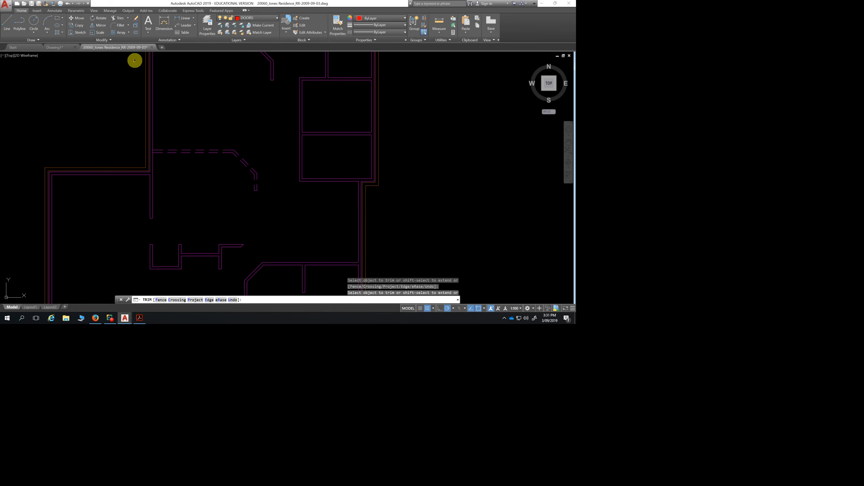
left_click(135, 33)
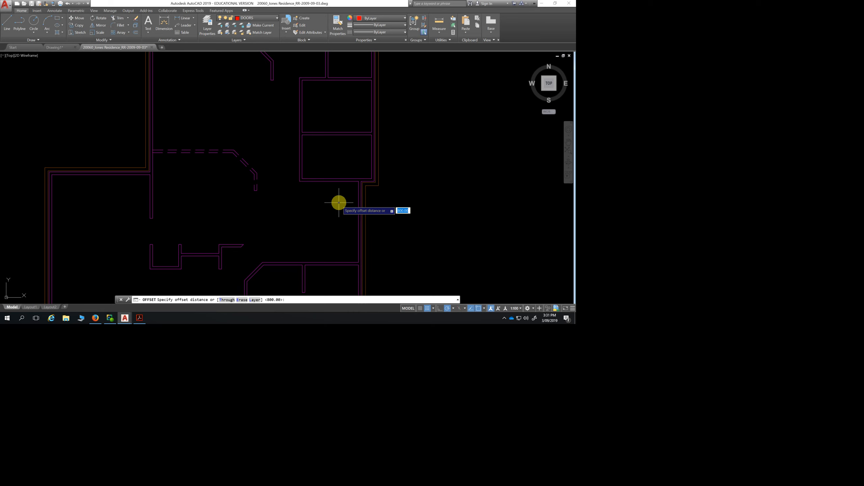
type("50")
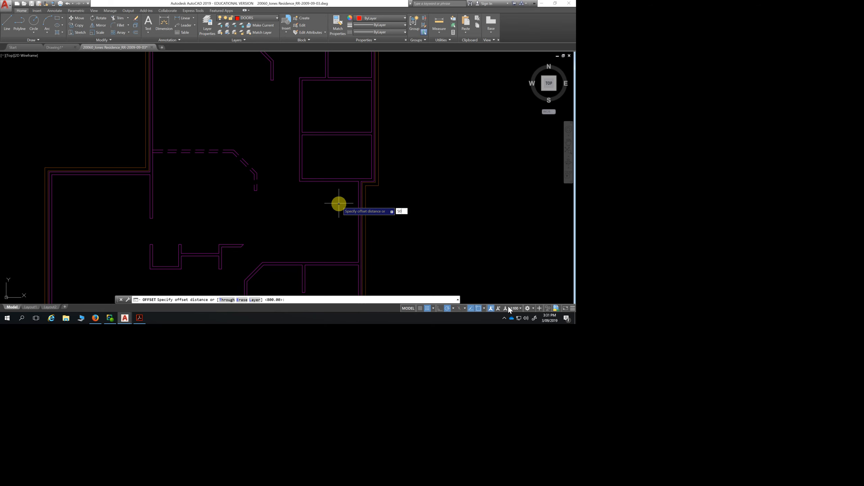
key("Return")
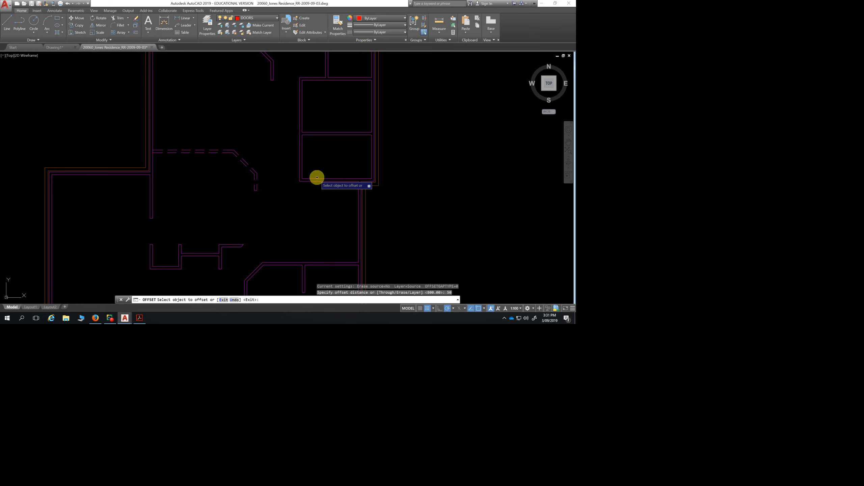
left_click(317, 178)
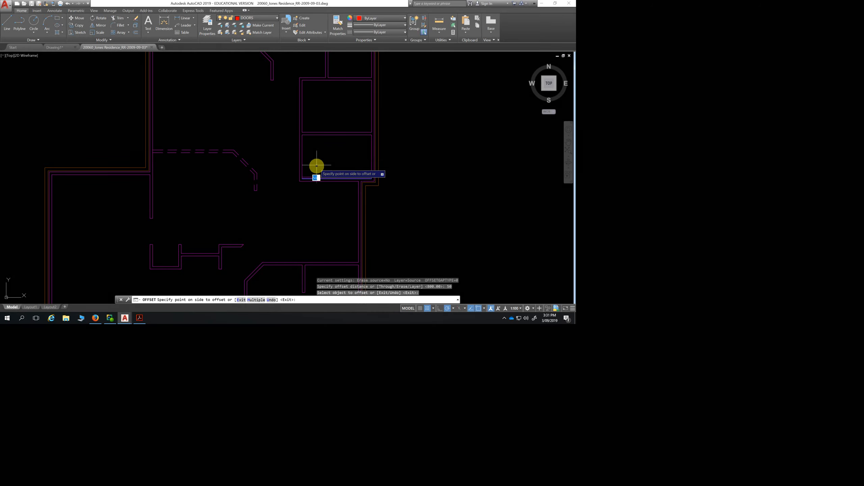
left_click(316, 158)
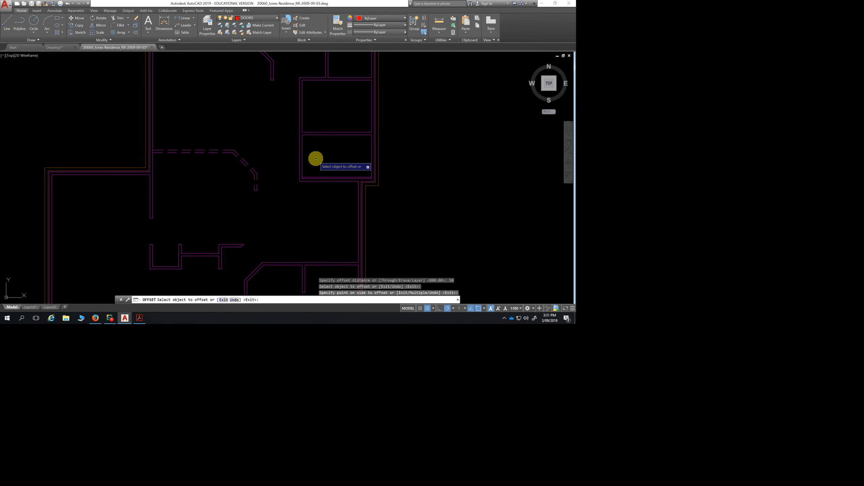
key("Return")
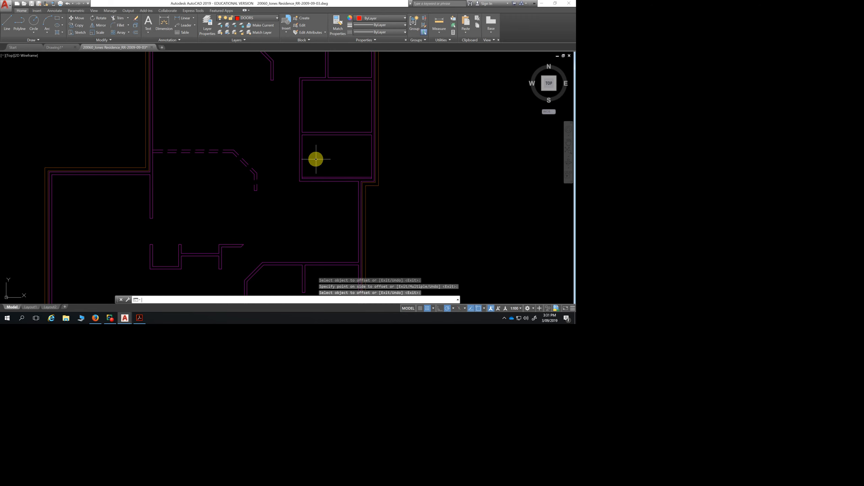
Offset that room's first door-opening line 900 upward to mark the other side of the opening
key("Return")
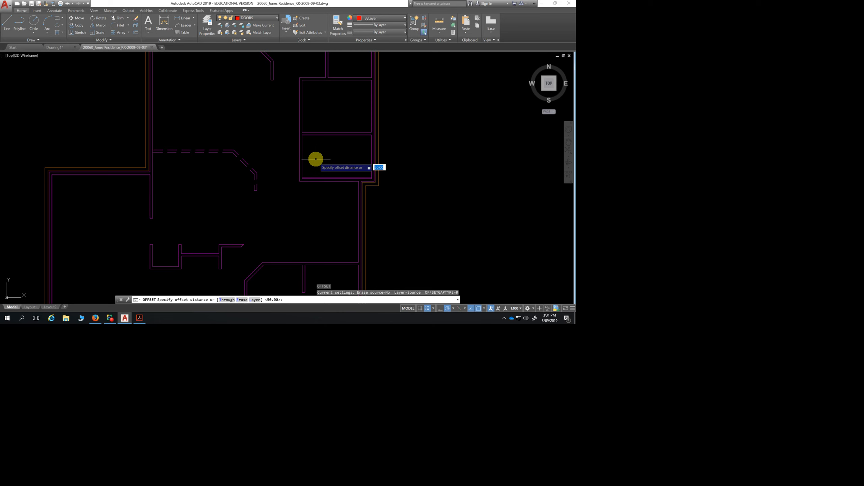
type("9")
key("Return")
scroll(313, 172, "up", 2)
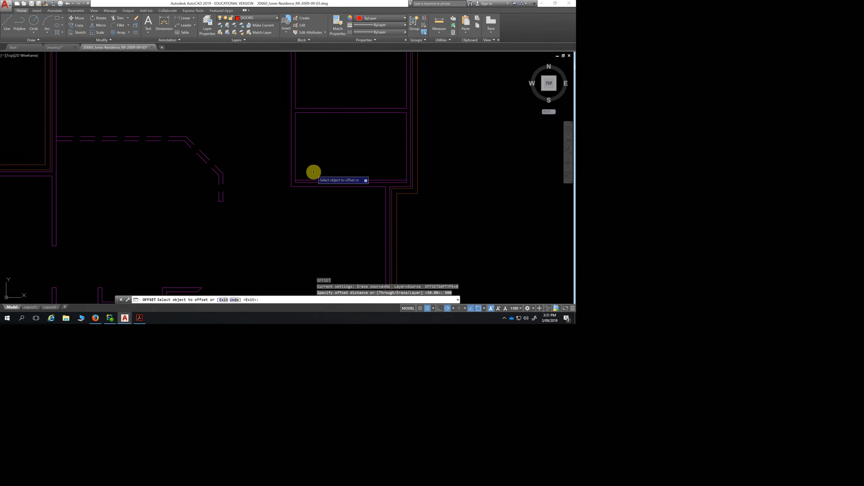
left_click(313, 179)
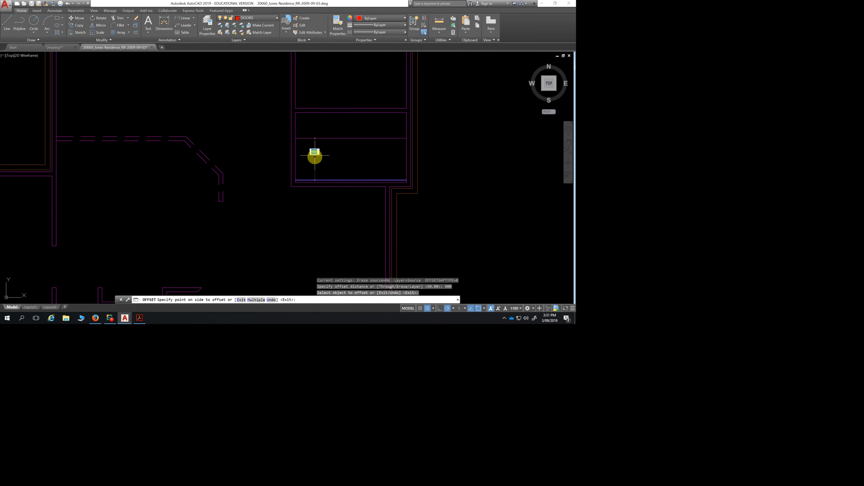
left_click(313, 127)
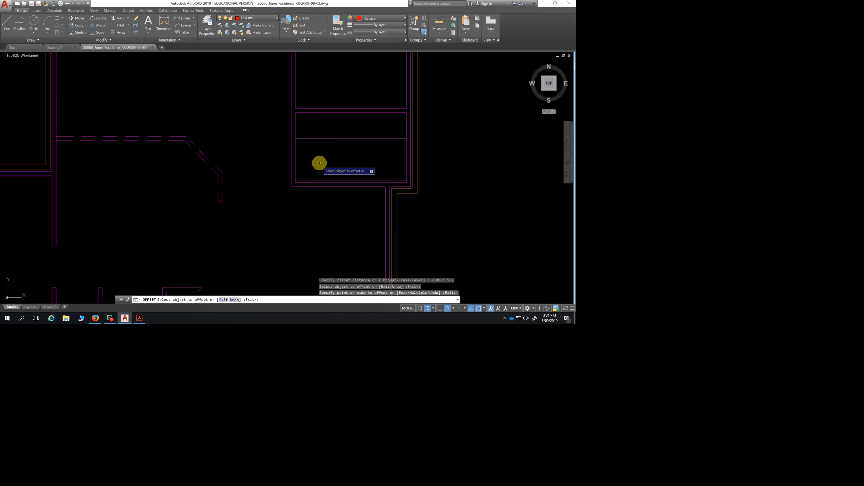
Extend both of the 900 opening's lines across the room's left wall to its outer face
left_click(128, 17)
left_click(119, 40)
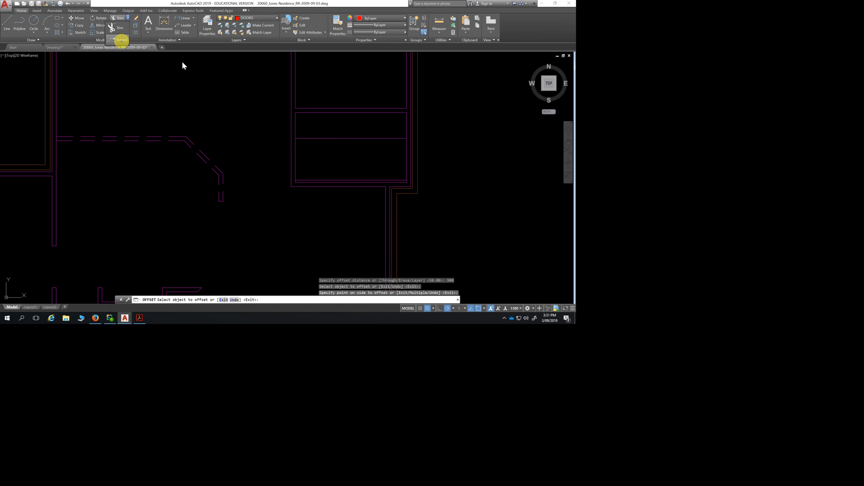
left_click(291, 123)
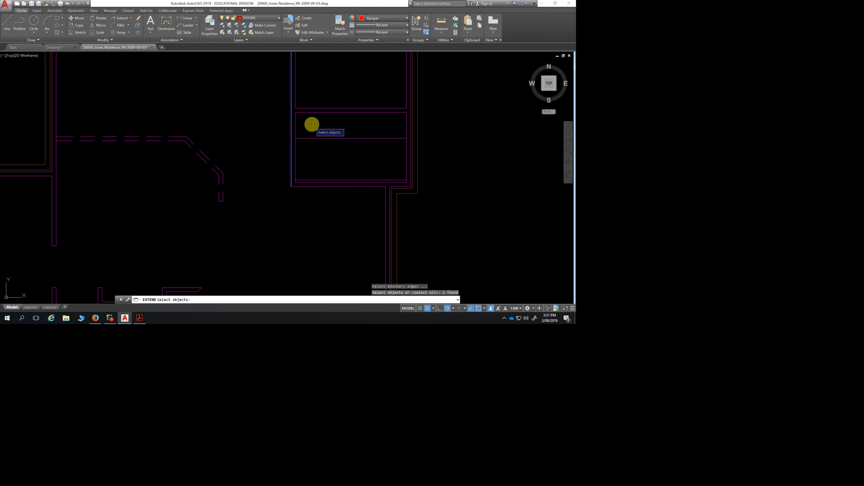
key("Return")
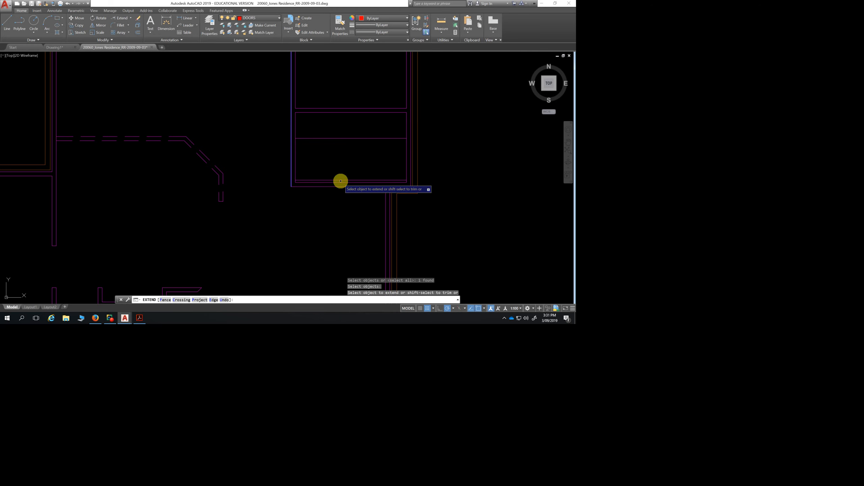
left_click(307, 138)
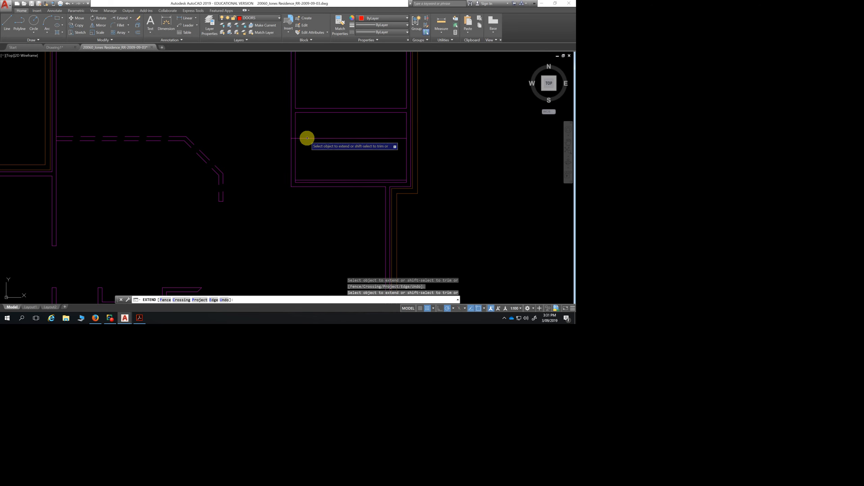
left_click(309, 179)
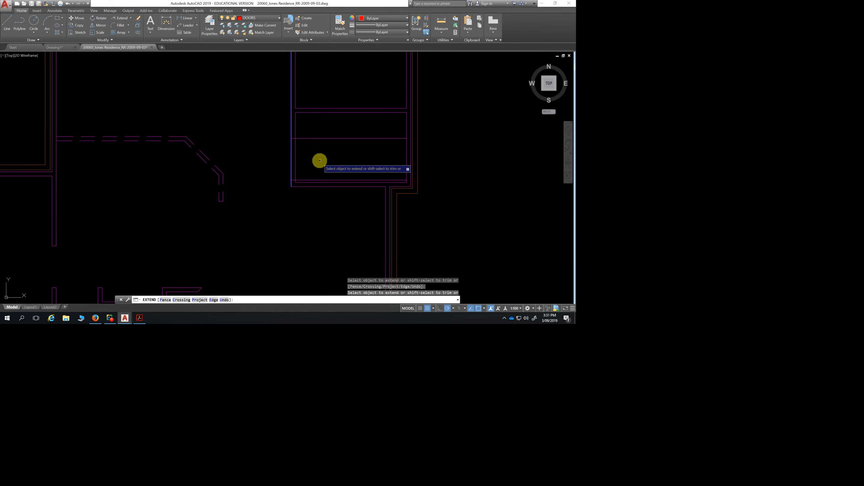
key("Return")
key("Escape")
key("Escape")
key("Escape")
key("Escape")
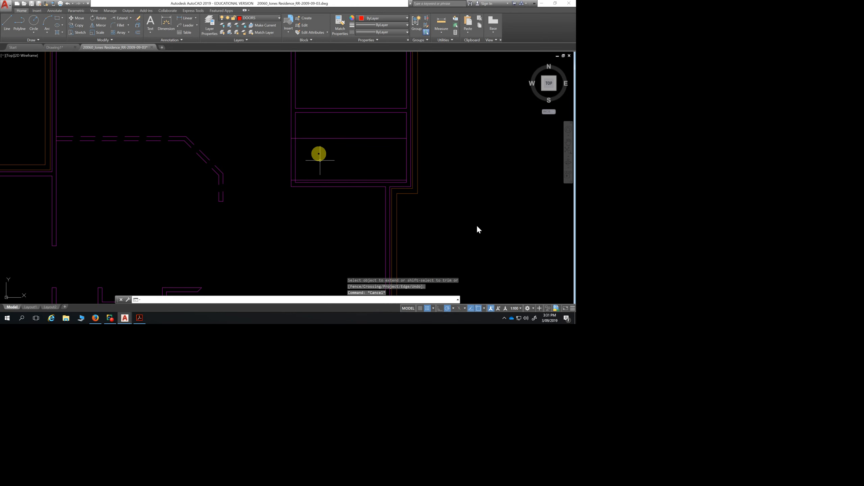
Trim both faces of the room's left wall between the opening lines and trim away the leftover line segments inside the room
left_click(132, 18)
left_click(127, 31)
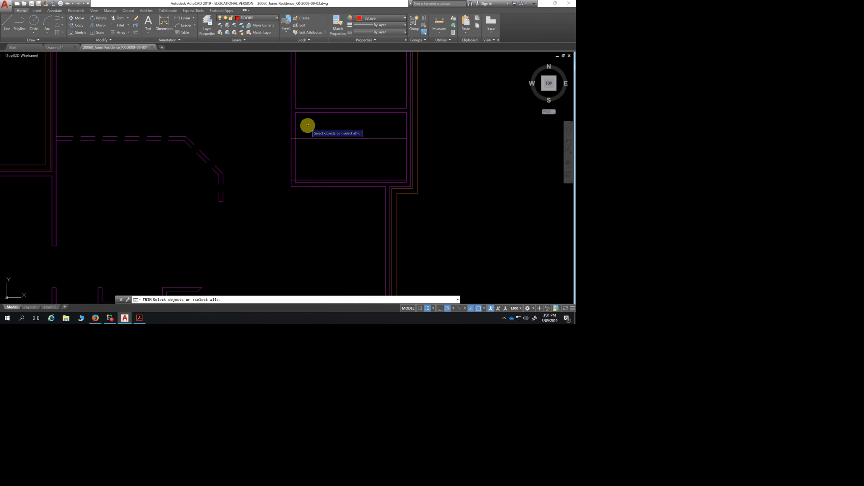
key("Return")
left_click(306, 159)
left_click(269, 156)
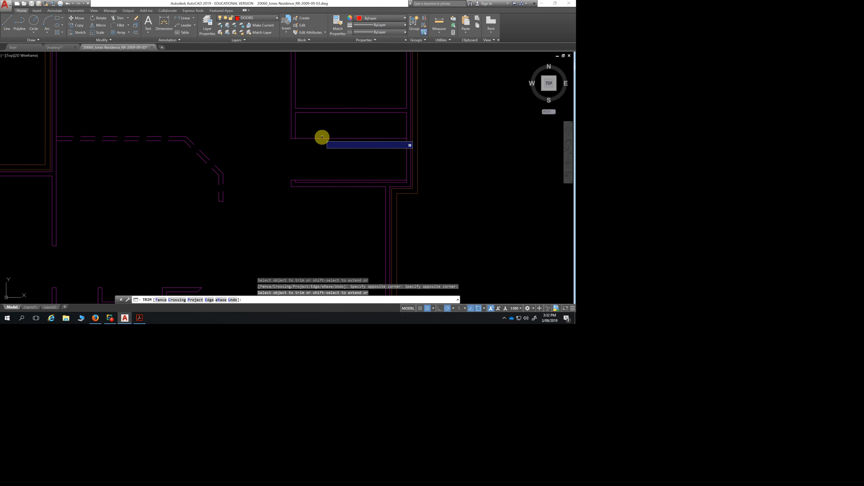
left_click(322, 137)
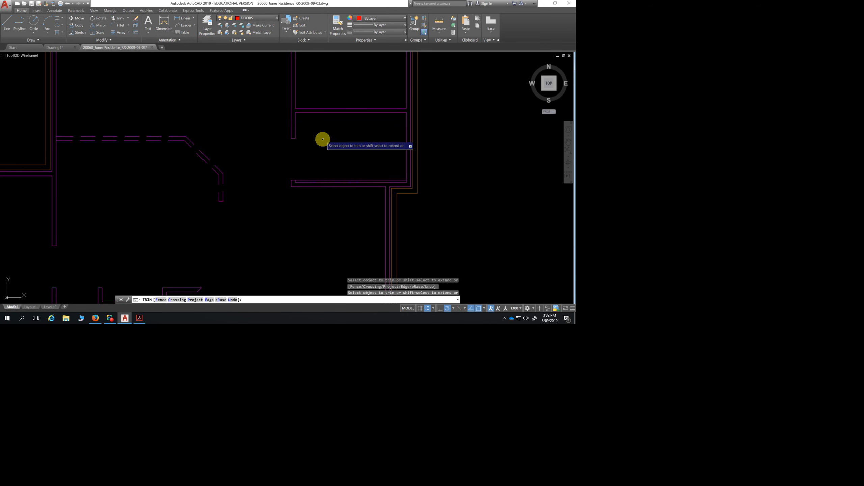
left_click(319, 179)
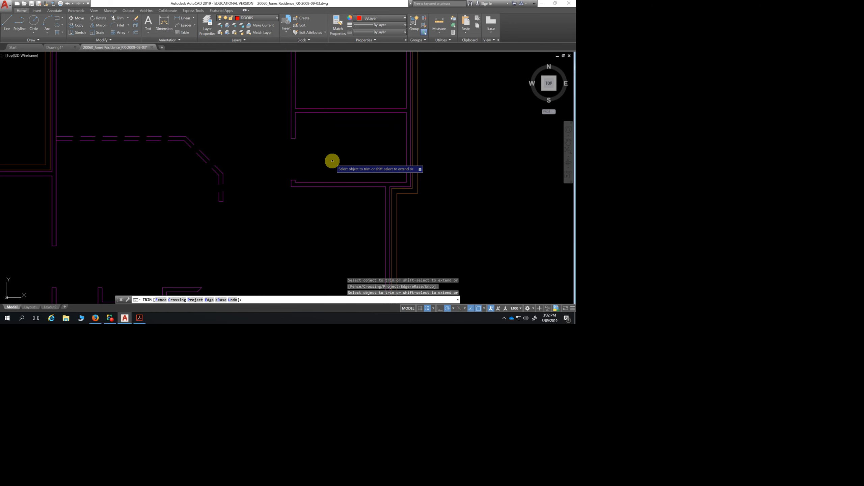
Examine the remaining door locations in the upper-right rooms, returning from the doors and windows PDF sheet to the AutoCAD residence drawing
scroll(334, 156, "down", 2)
middle_click_drag(332, 149, 322, 213)
scroll(311, 187, "up", 2)
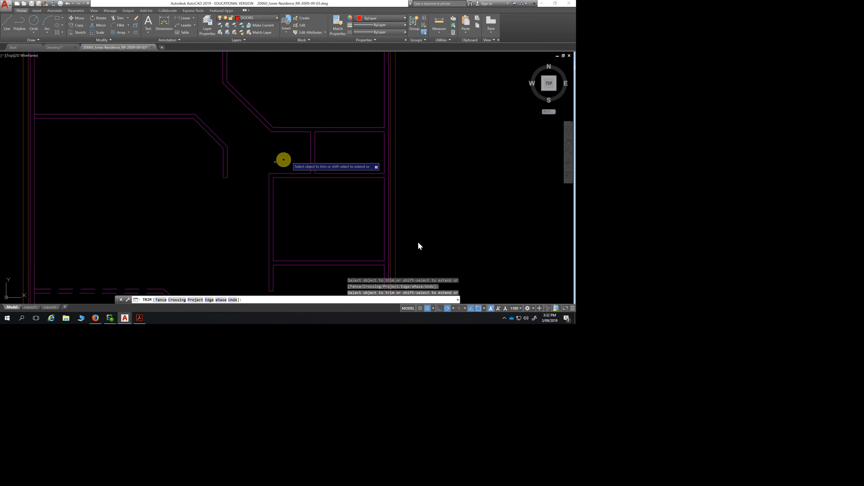
middle_click_drag(317, 208, 334, 124)
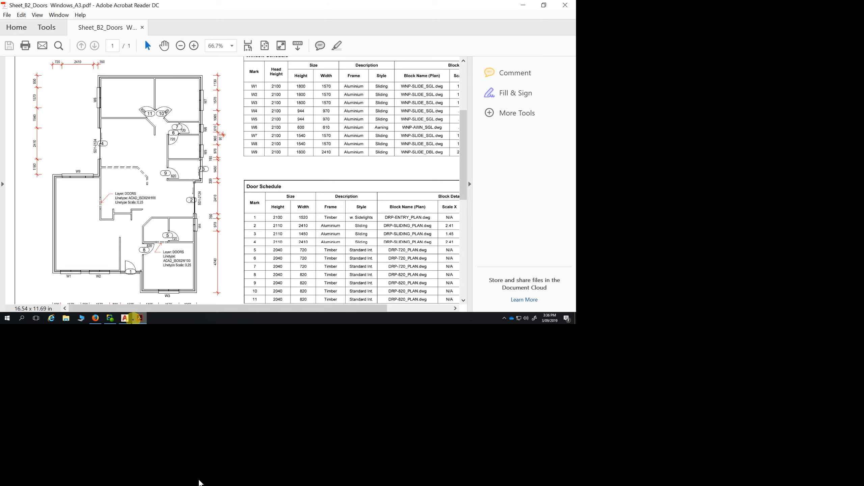
mouse_move(190, 483)
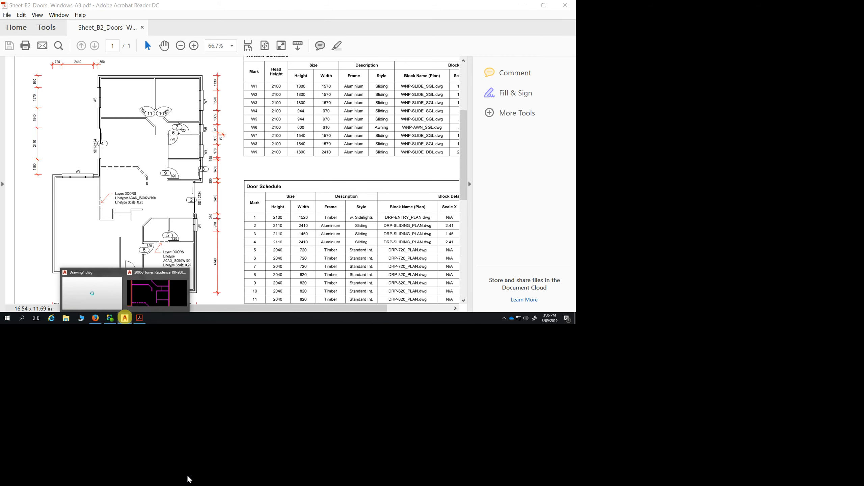
left_click(145, 297)
middle_click_drag(253, 148, 235, 238)
mouse_move(262, 76)
middle_mouse_down()
mouse_move(250, 193)
mouse_move(250, 148)
middle_mouse_up()
middle_click_drag(262, 197, 264, 141)
scroll(266, 137, "down", 2)
scroll(265, 137, "down", 2)
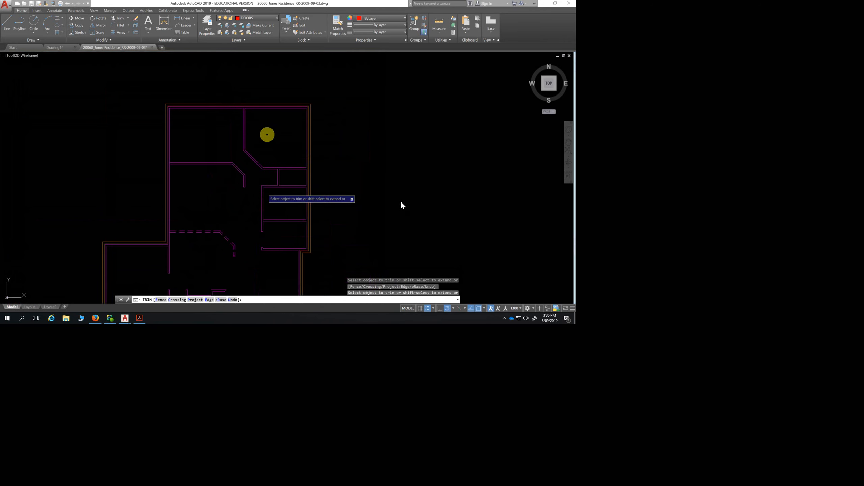
scroll(274, 216, "down", 1)
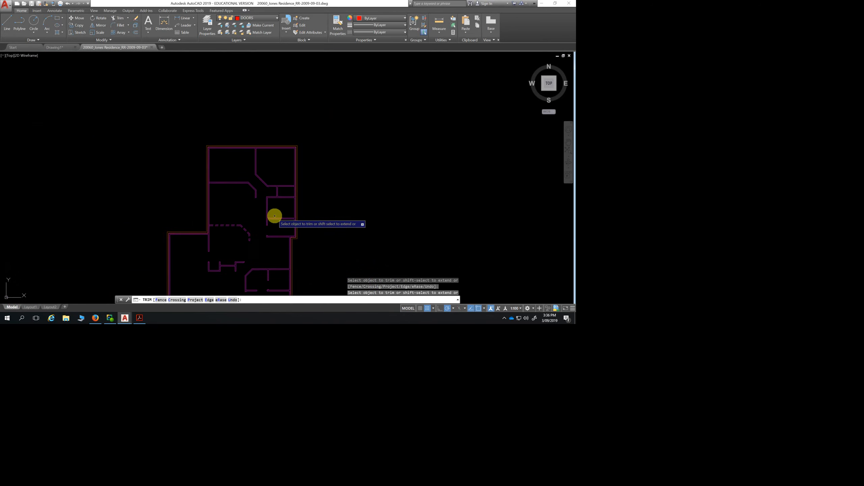
middle_click_drag(274, 214, 271, 156)
scroll(271, 155, "up", 4)
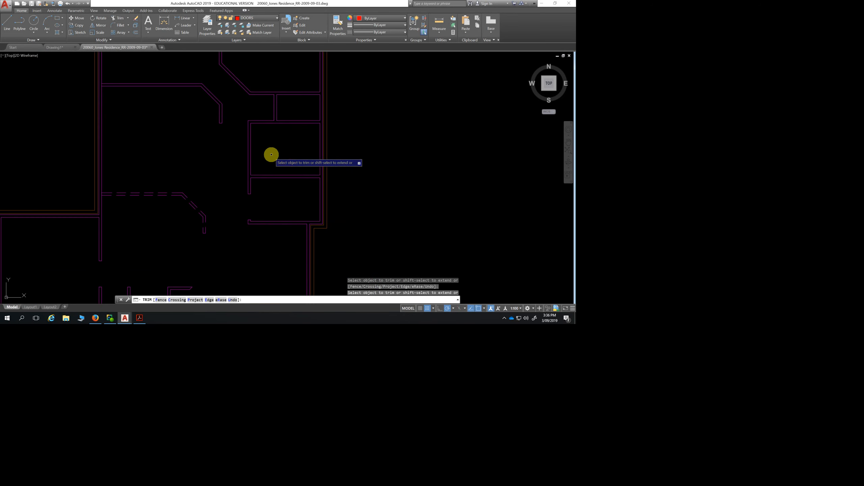
Measure the distance from the base of the small upper-right room's left wall to the inner upper-left corner of the room below
scroll(259, 135, "up", 2)
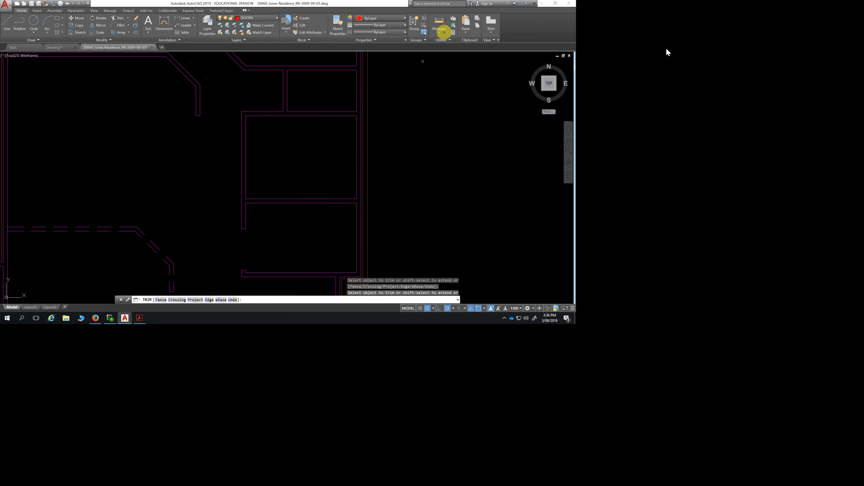
left_click(439, 23)
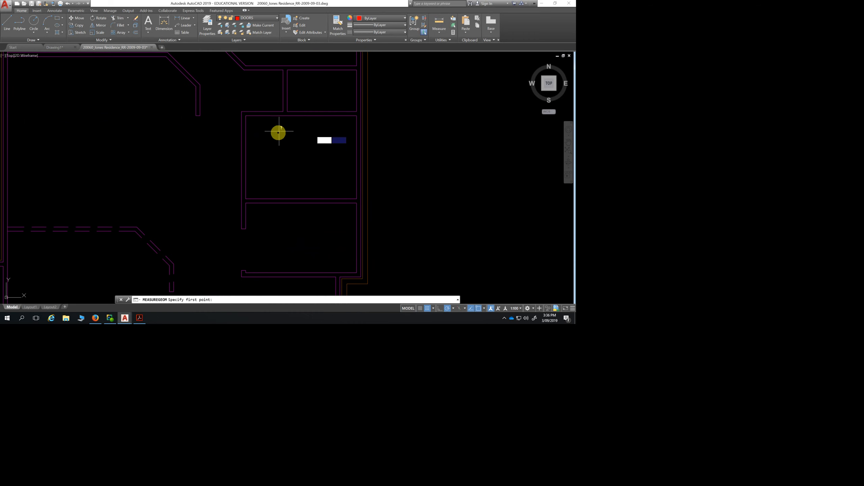
left_click(284, 112)
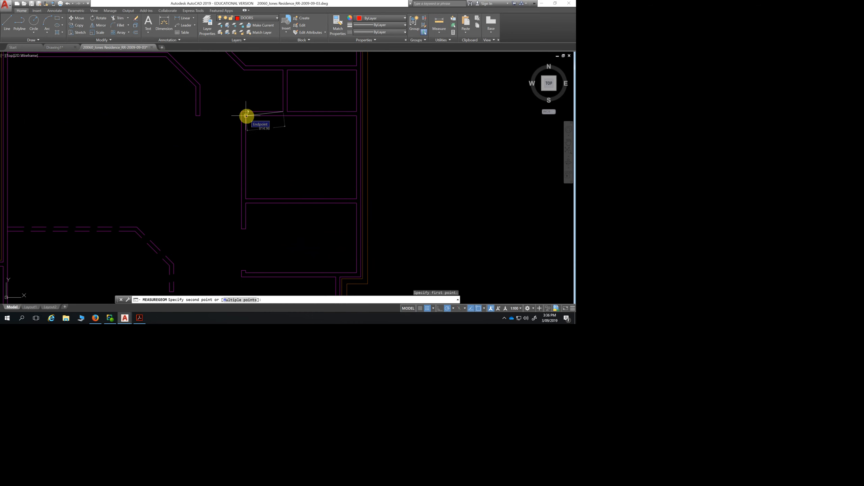
left_click(246, 115)
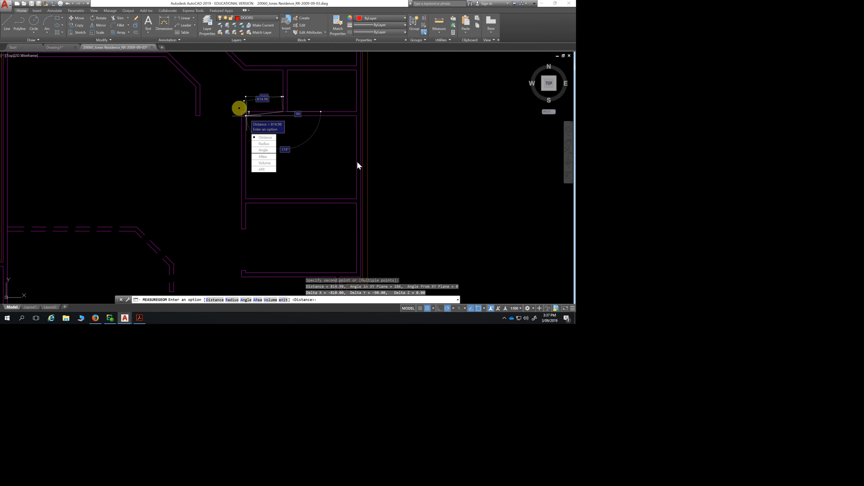
key("Escape")
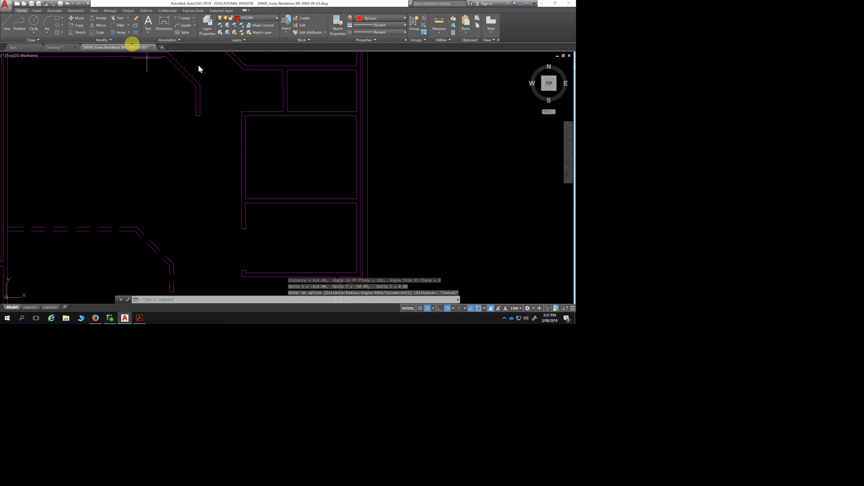
Offset the left face of the small room's left wall 800 to the left to mark the door opening
left_click(135, 33)
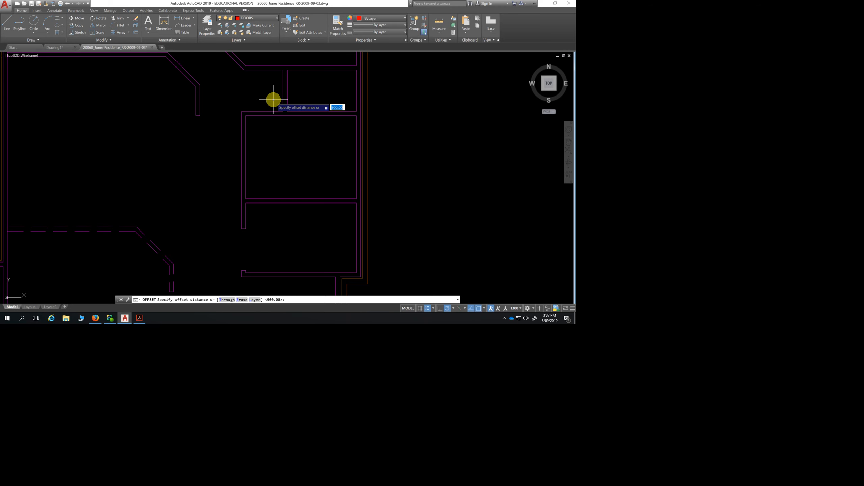
type("00")
key("Return")
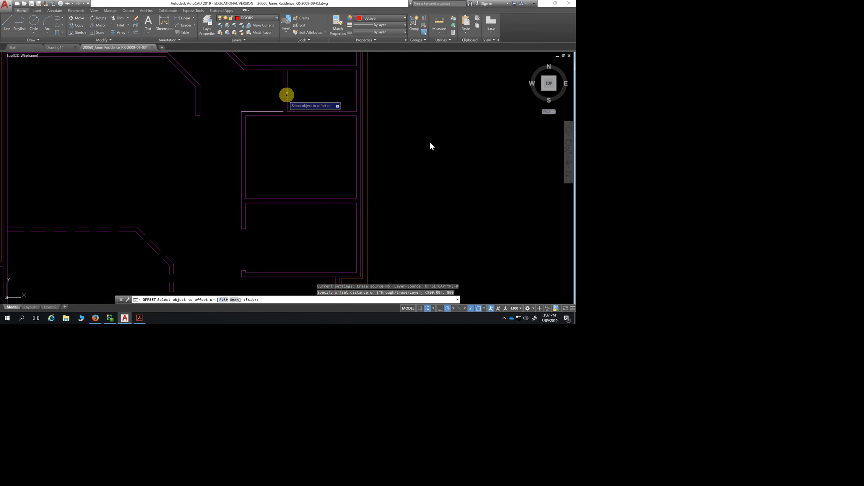
left_click(284, 91)
left_click(256, 88)
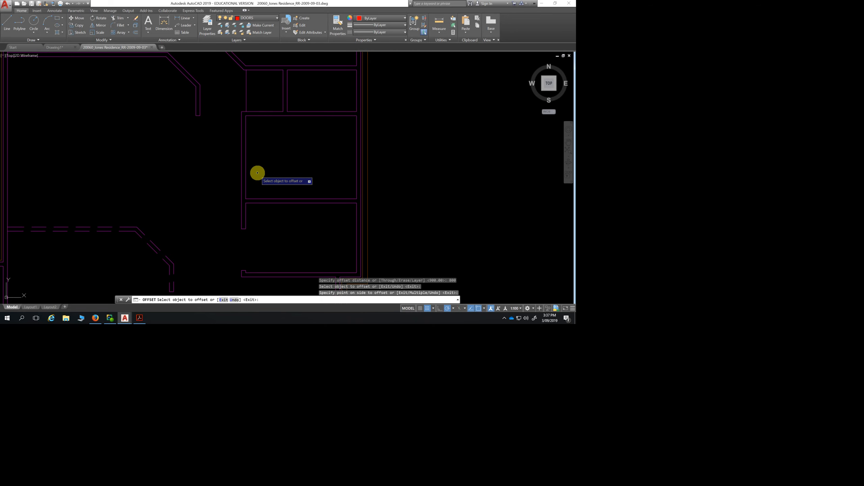
key("Escape")
Extend the offset opening line down across the wall to the upper inner face of the room below
scroll(259, 158, "up", 5)
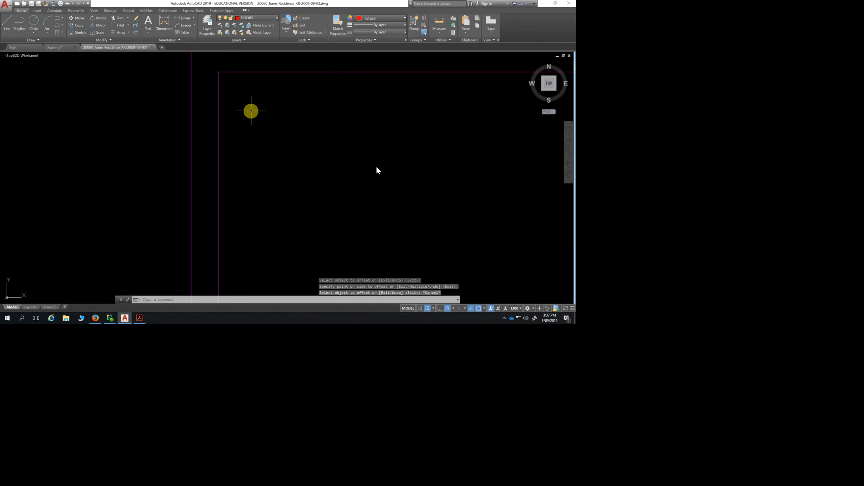
scroll(213, 179, "up", 2)
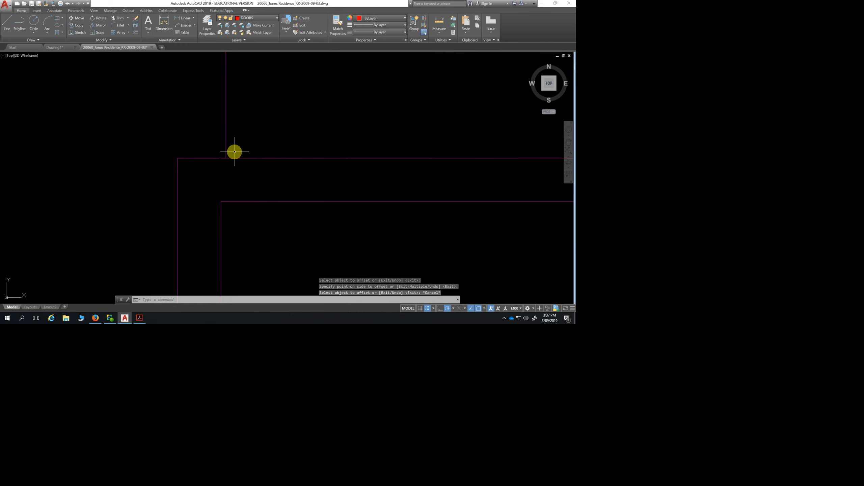
scroll(217, 168, "up", 4)
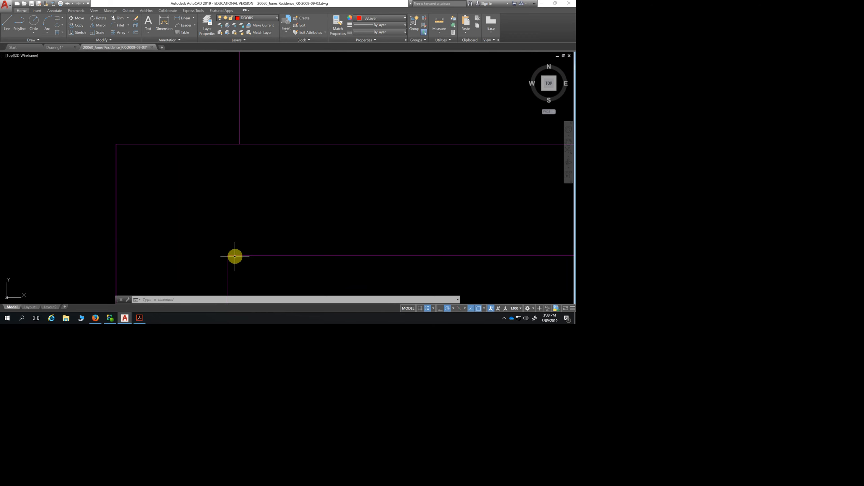
scroll(297, 243, "down", 8)
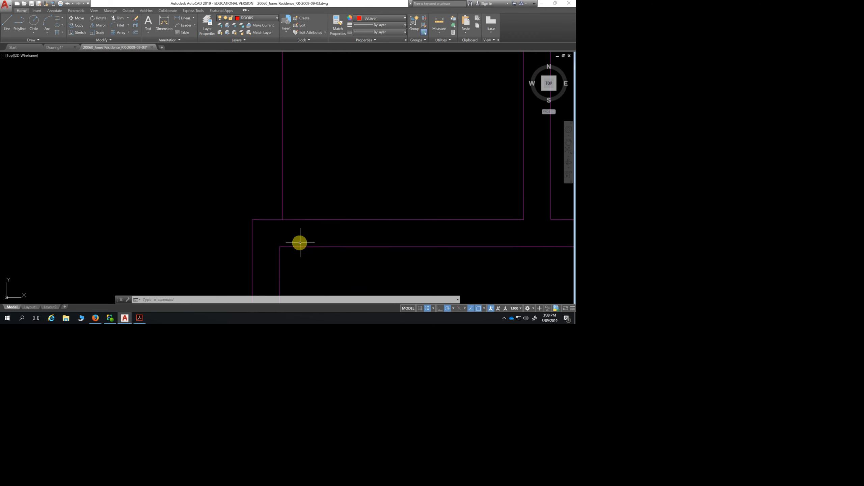
middle_click_drag(317, 239, 266, 207)
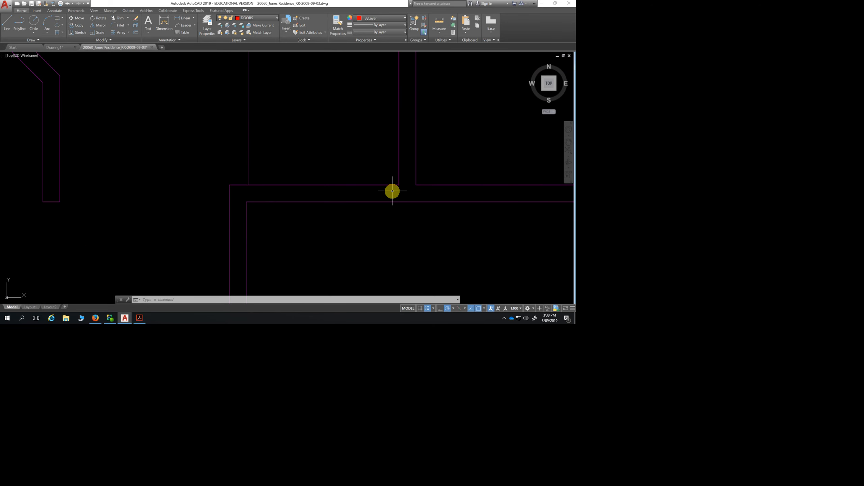
scroll(312, 221, "down", 2)
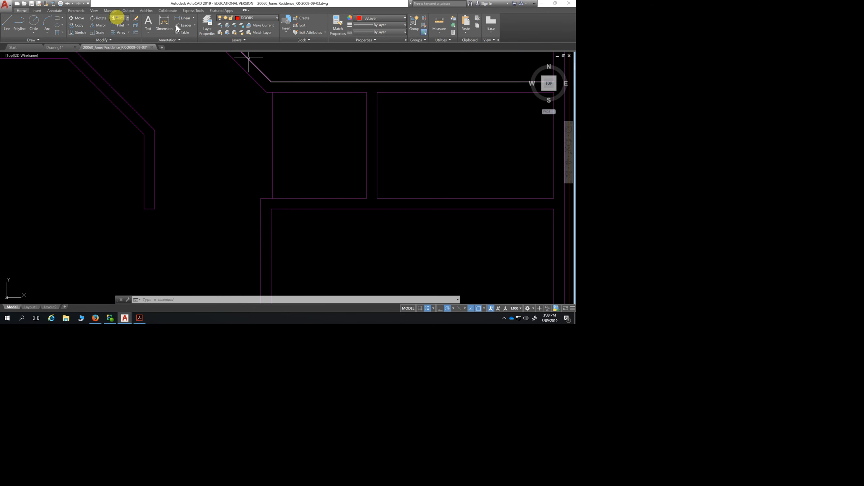
left_click(128, 18)
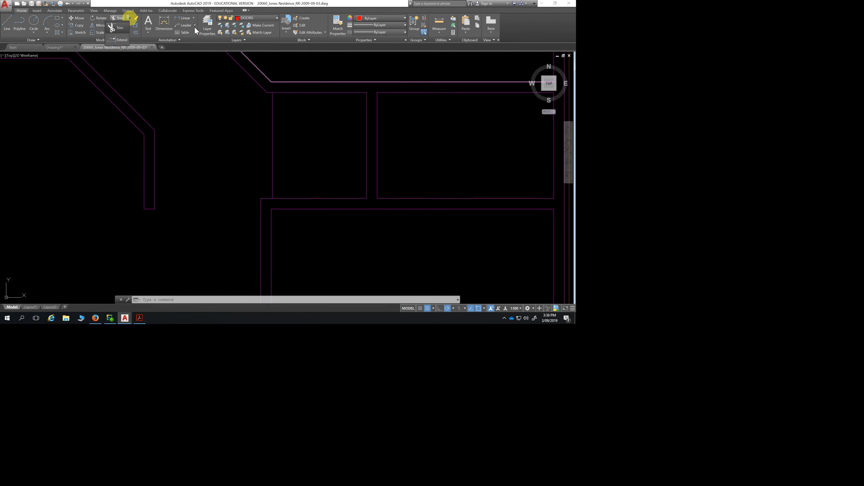
left_click(116, 39)
left_click(303, 209)
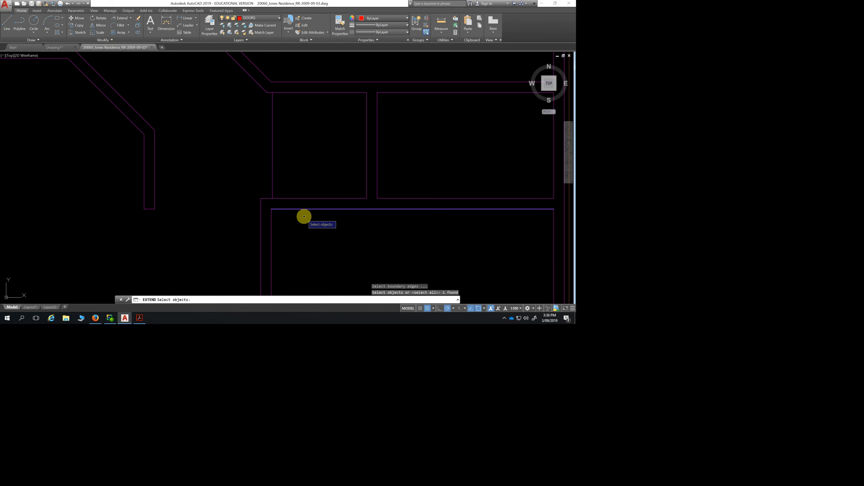
key("Return")
left_click(272, 162)
left_click(368, 173)
key("Escape")
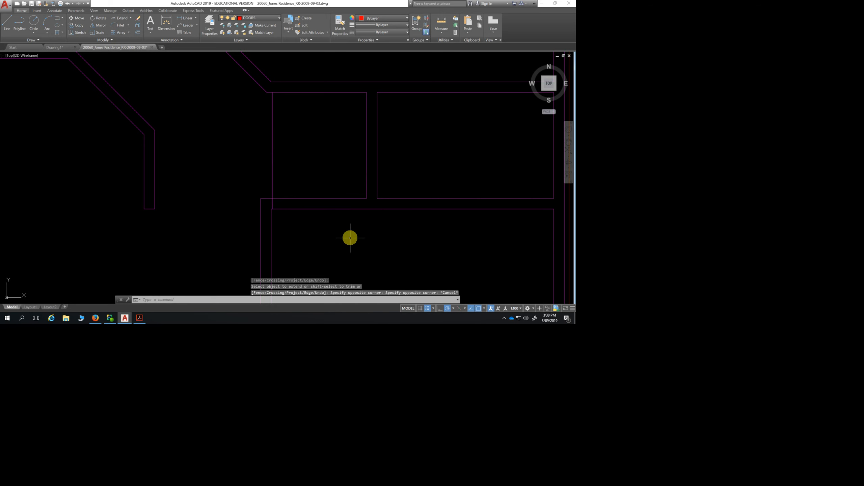
Extend the small room's left wall face down to the same inner wall face to close the opening's right side
left_click(120, 18)
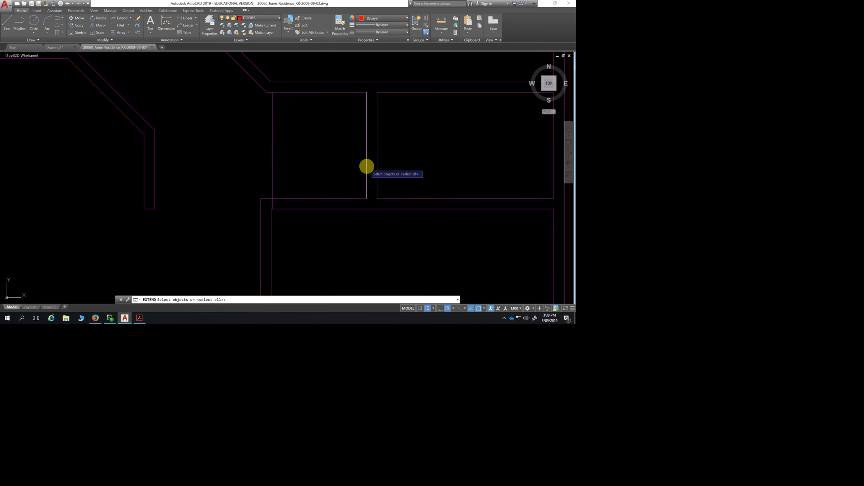
left_click(346, 209)
key("Return")
left_click(366, 169)
key("Escape")
key("Escape")
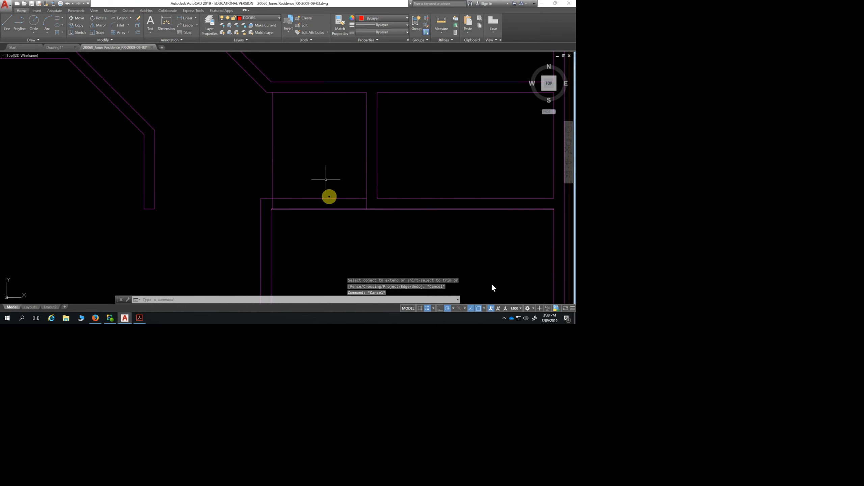
key("Escape")
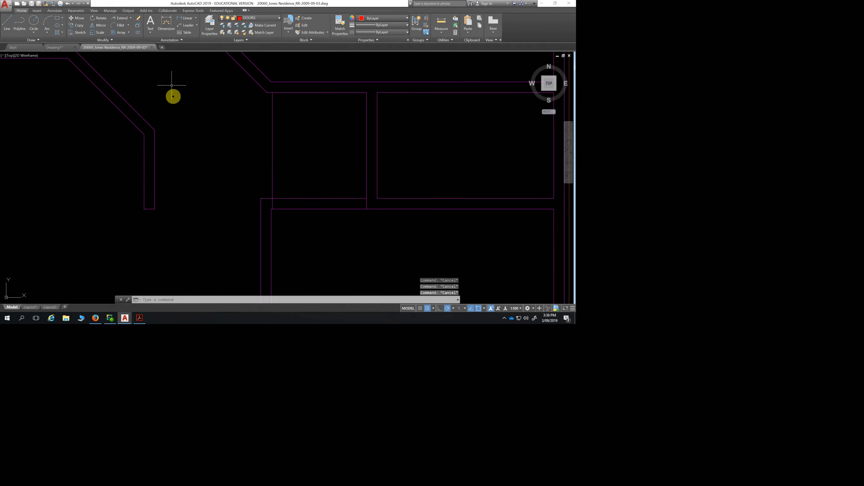
left_click(131, 18)
left_click(123, 28)
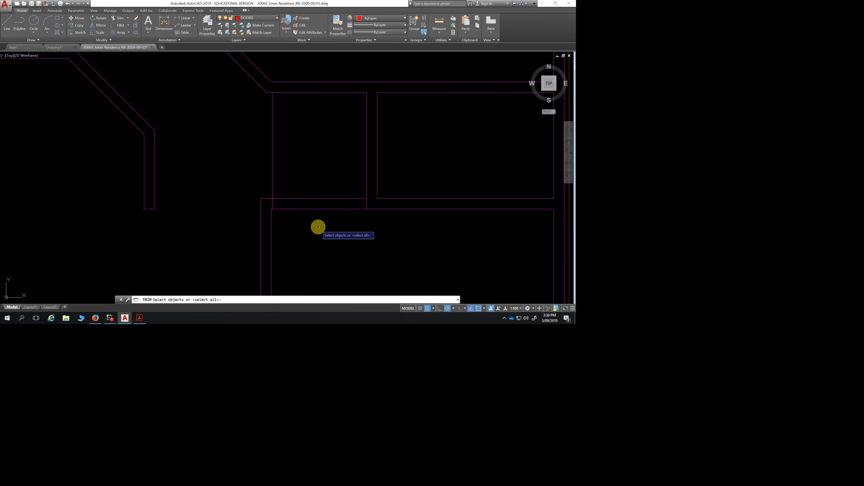
key("Return")
left_click(315, 186)
key("Escape")
key("Escape")
key("Escape")
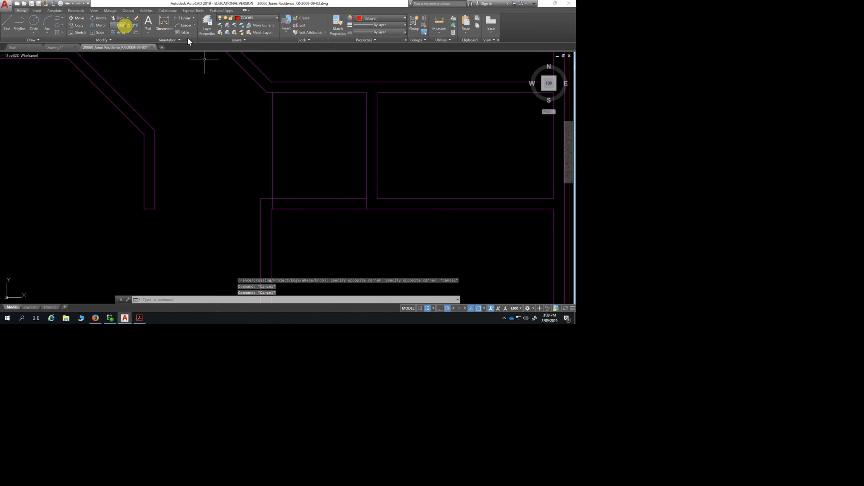
Trim both wall faces between the 800 opening's lines and trim away the leftover offset line above the wall
left_click(118, 18)
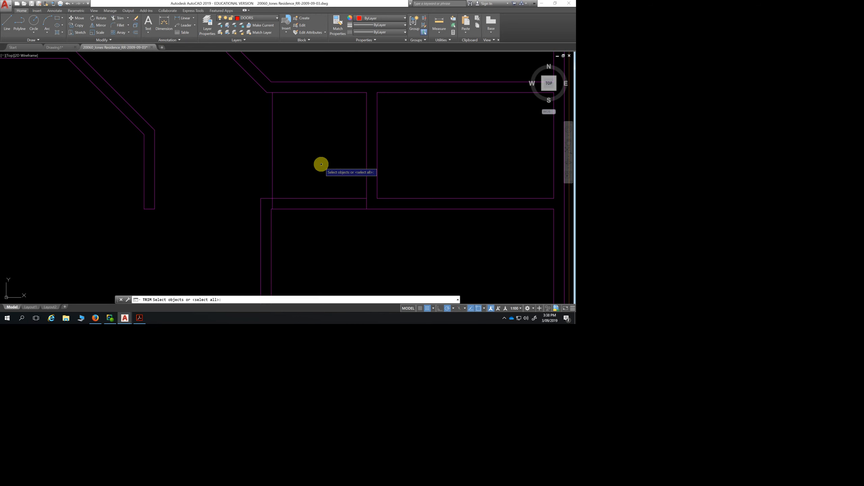
key("Return")
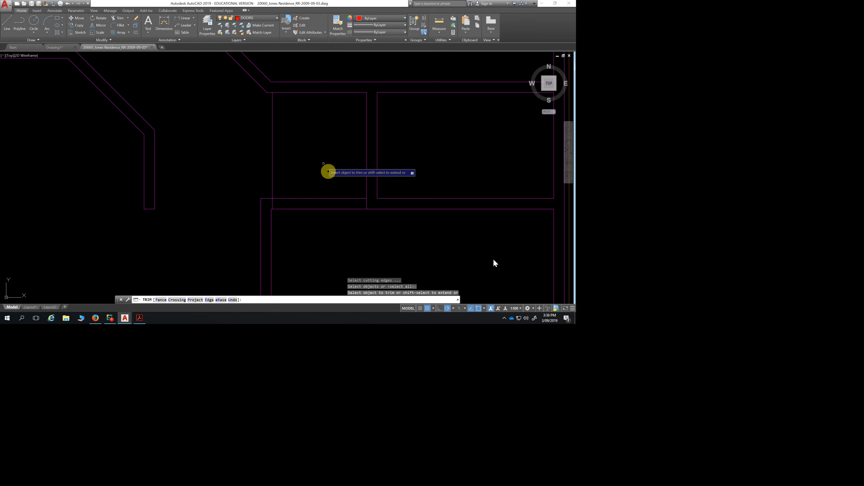
left_click(334, 198)
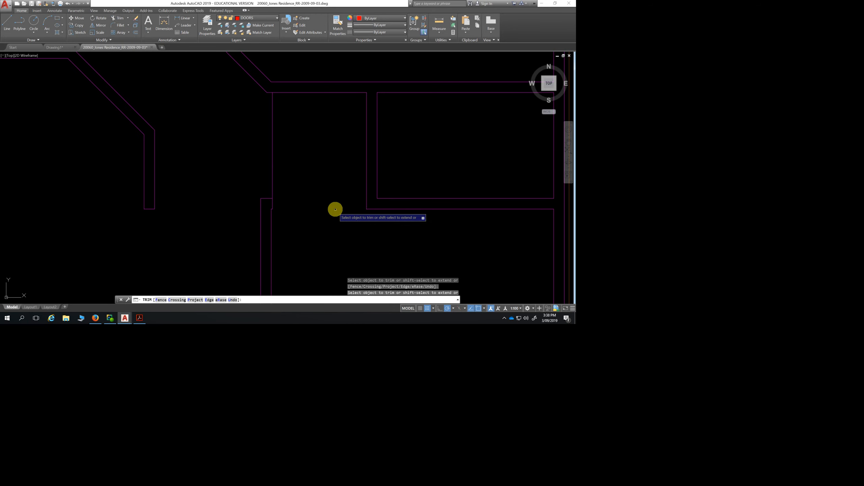
left_click(272, 179)
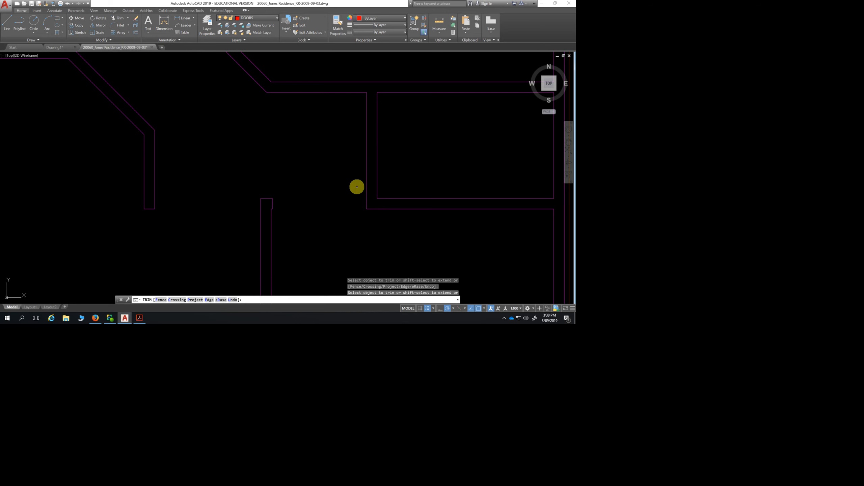
key("Escape")
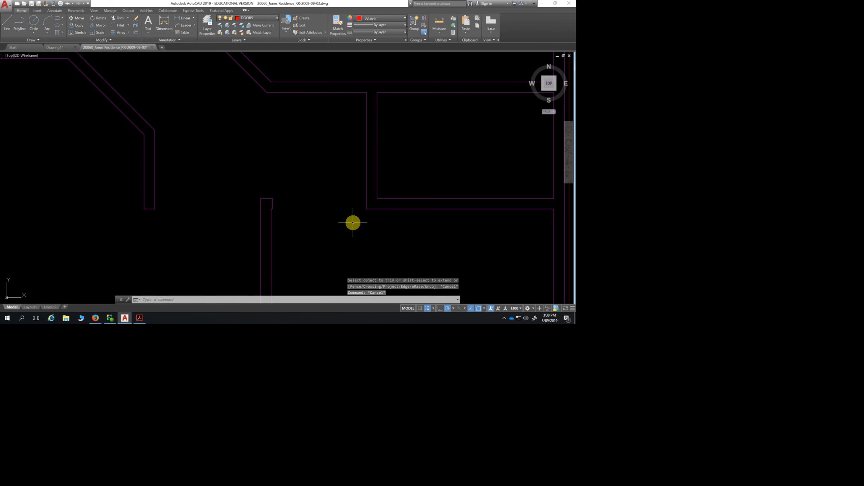
Examine the whole floor plan for remaining door openings, ending at the small upper-right room
scroll(347, 236, "down", 2)
middle_click_drag(347, 237, 344, 205)
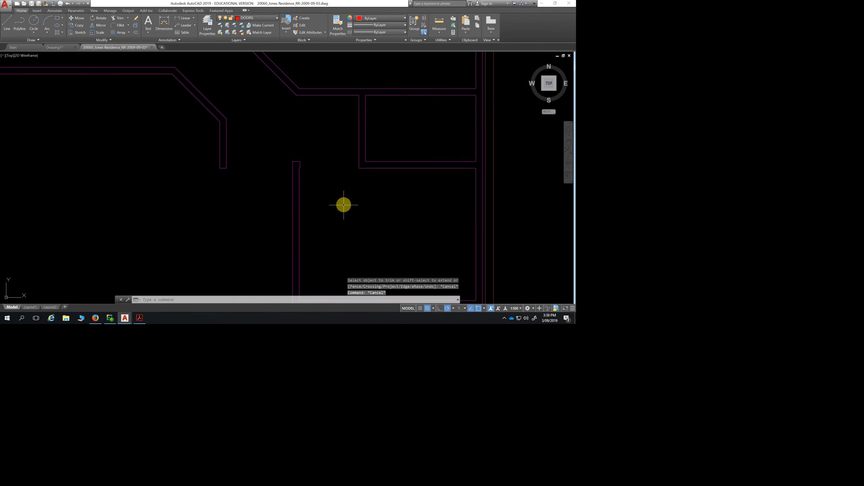
scroll(344, 205, "down", 2)
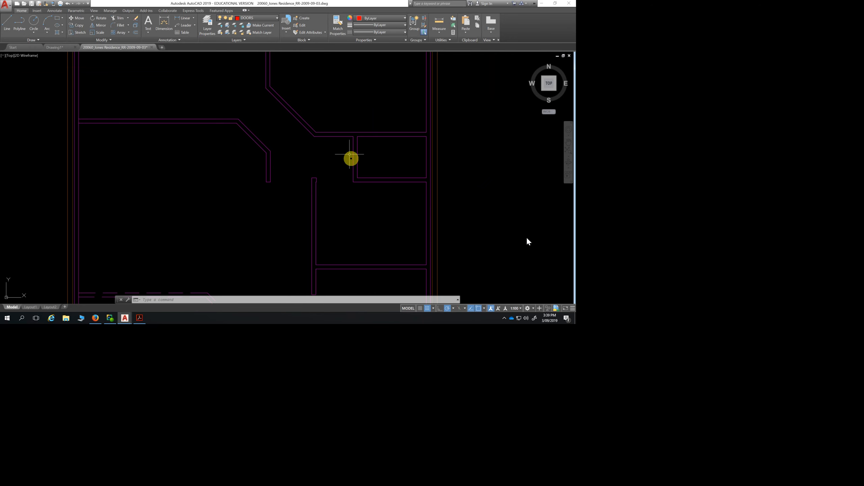
scroll(362, 205, "down", 6)
middle_click_drag(405, 184, 368, 120)
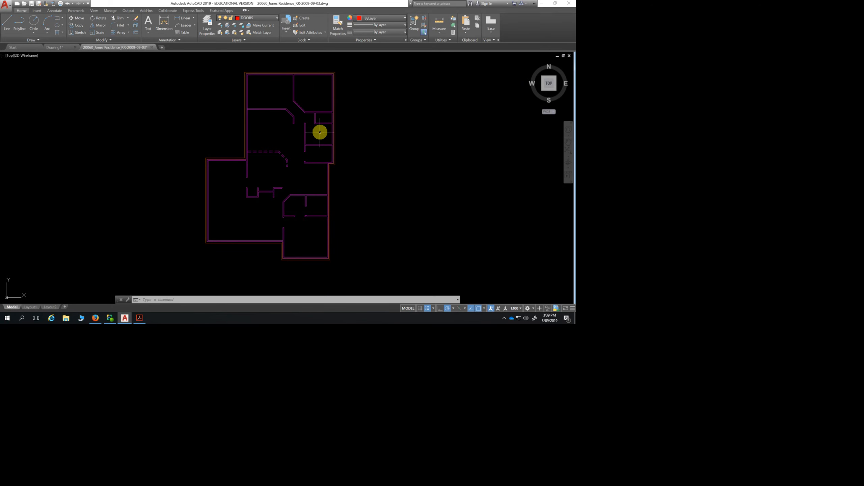
scroll(322, 142, "up", 2)
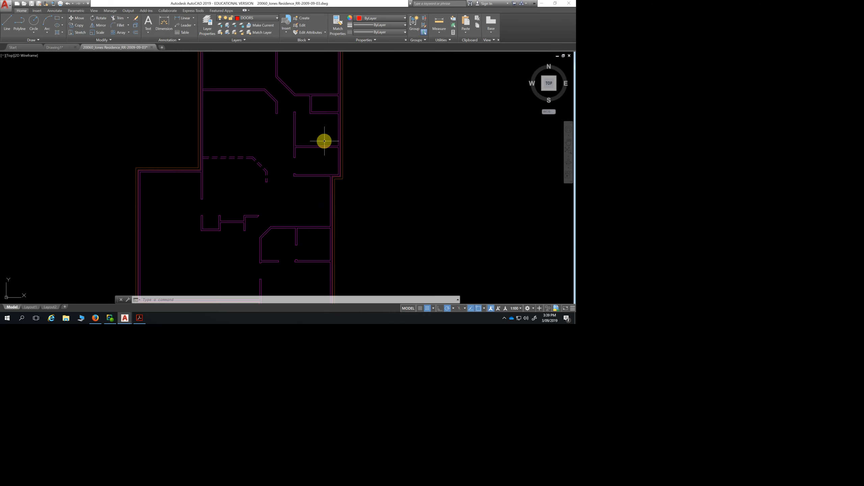
middle_click_drag(321, 134, 318, 156)
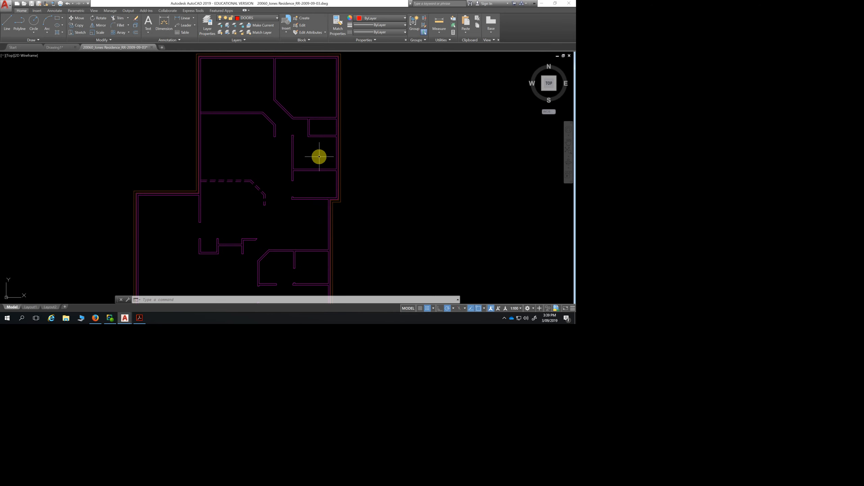
scroll(326, 154, "up", 4)
middle_click_drag(326, 152, 315, 219)
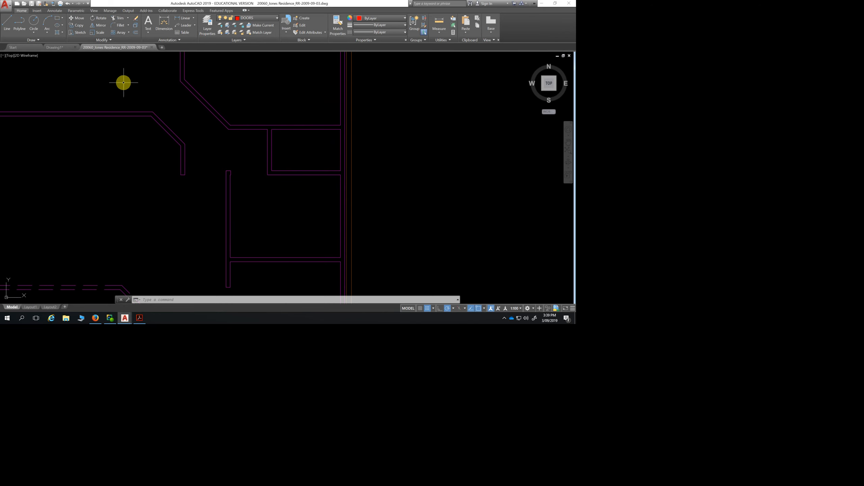
Enable the Midpoint object snap and draw a line across the small room's left wall at the midpoint of its inner face
left_click(7, 23)
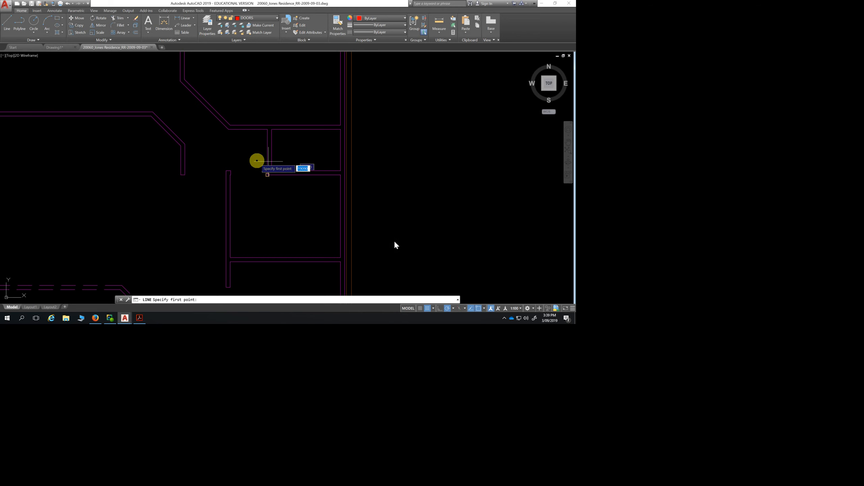
scroll(284, 159, "up", 2)
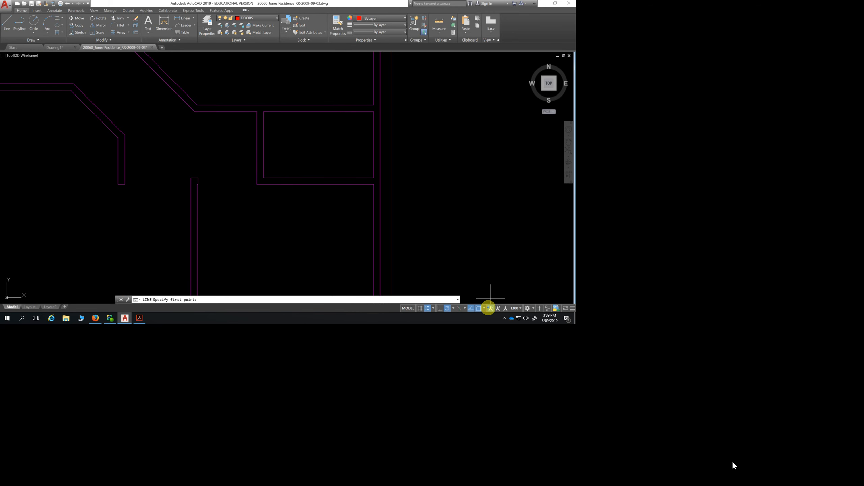
left_click(484, 308)
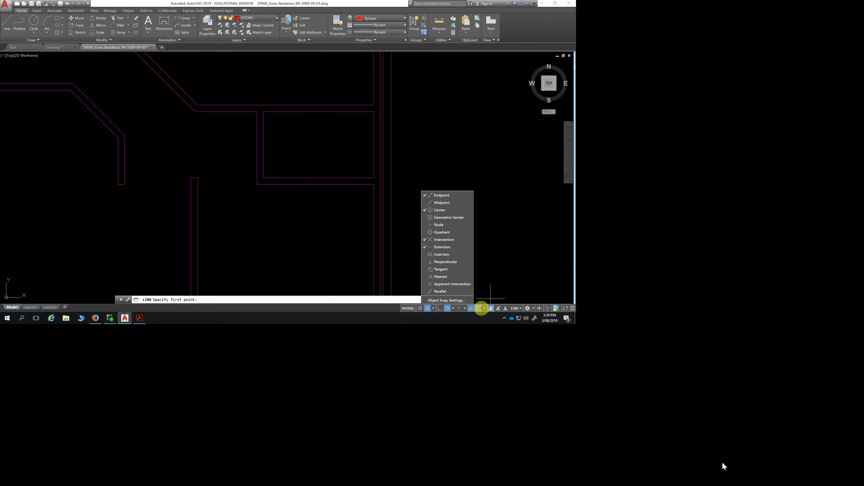
left_click(456, 204)
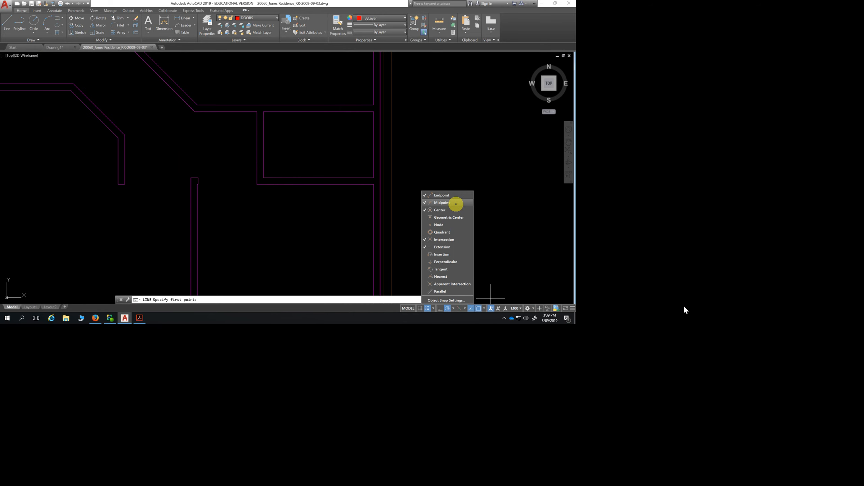
left_click(461, 164)
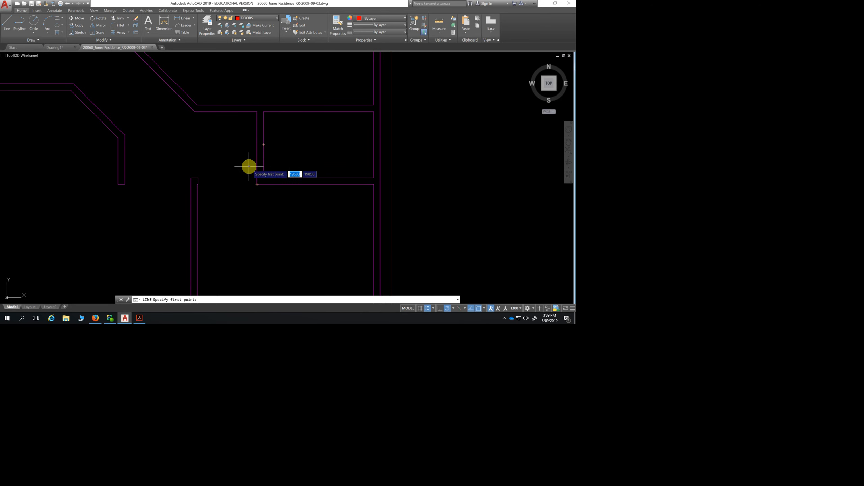
left_click(264, 145)
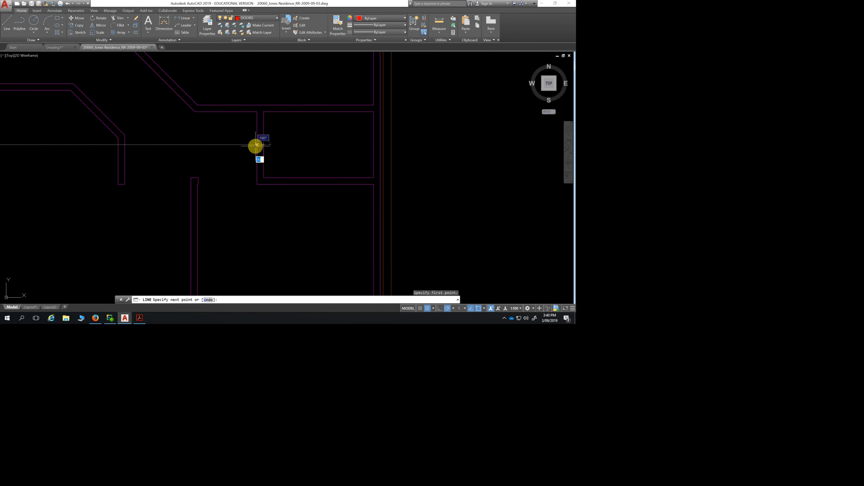
key("Escape")
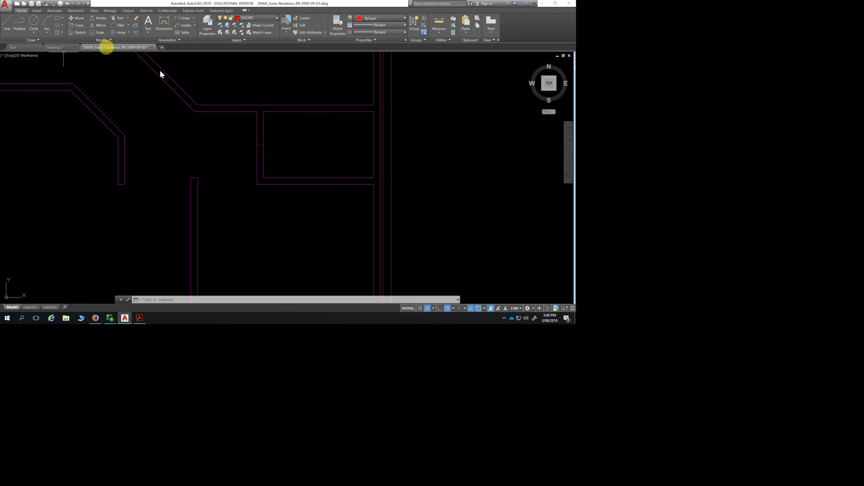
Offset the line across the wall's midpoint upward by 400
left_click(136, 33)
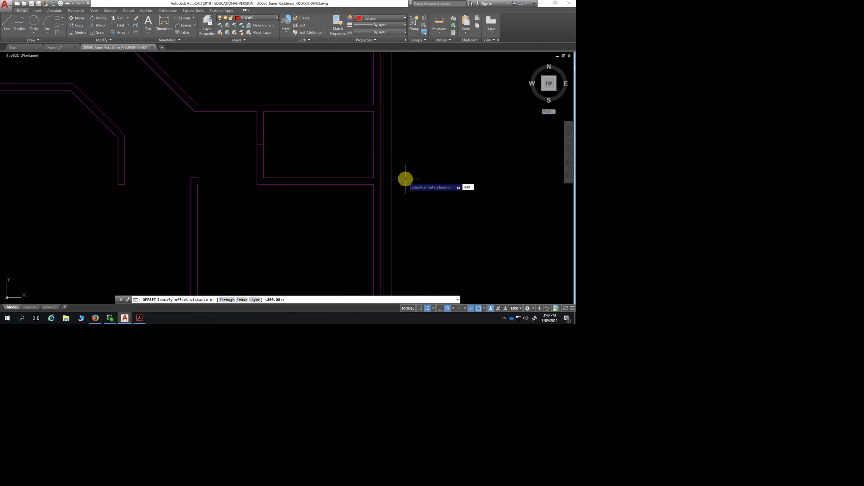
key("Return")
left_click(260, 145)
left_click(255, 124)
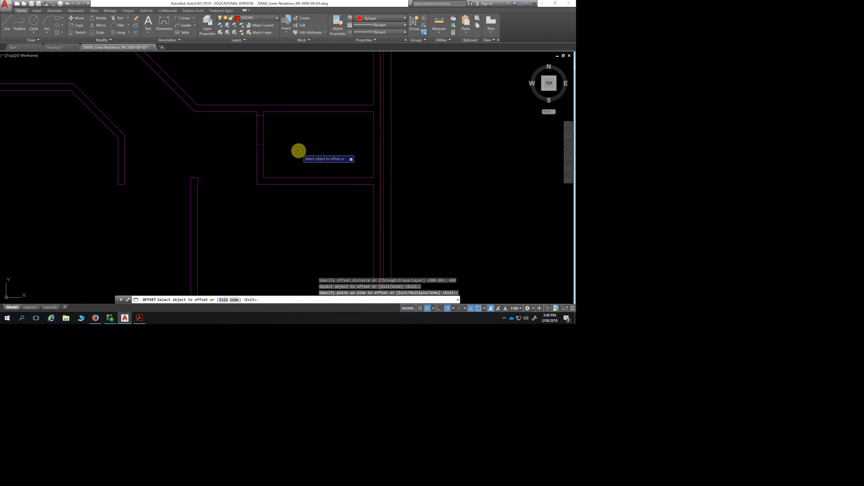
key("Return")
key("Return")
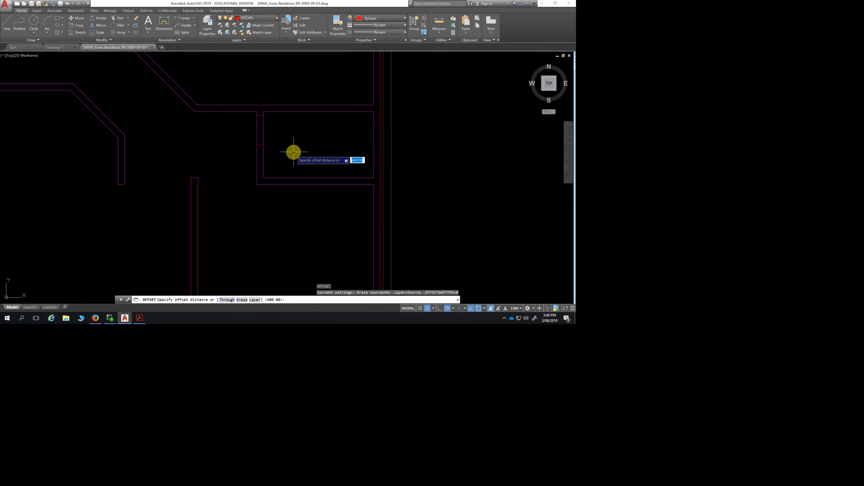
left_click(260, 145)
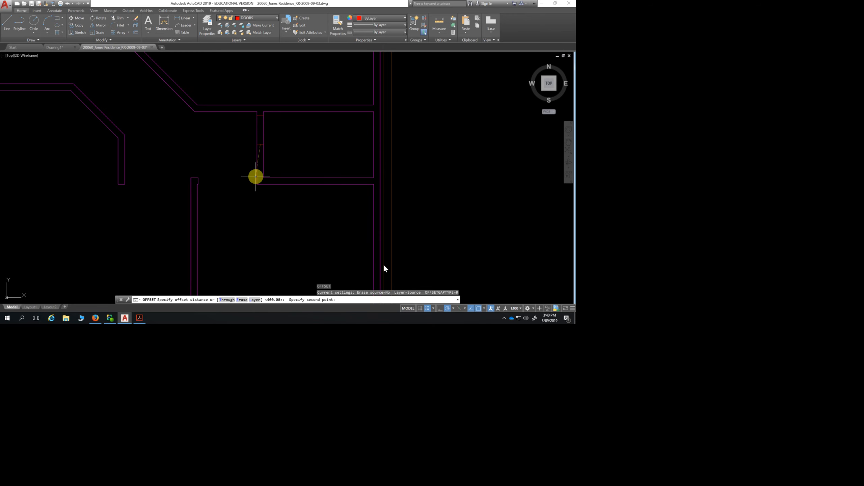
left_click(261, 204)
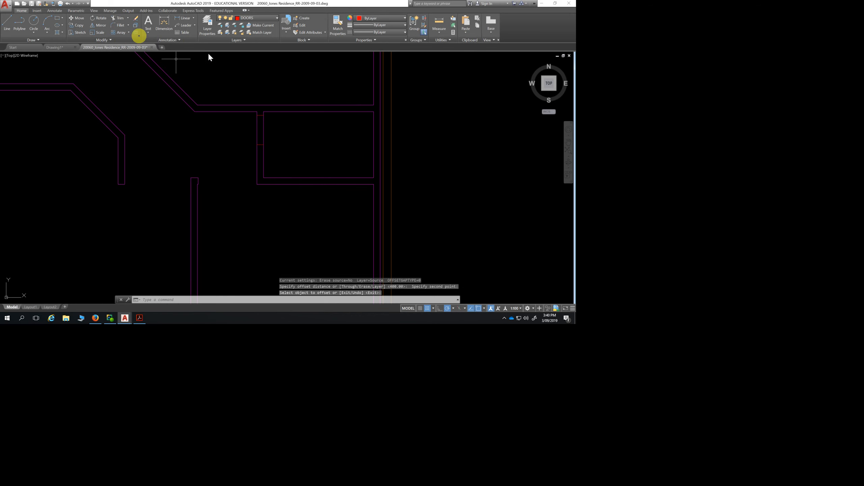
Offset the wall's midpoint line downward by 400 to mark the other side of the 800 opening
left_click(137, 33)
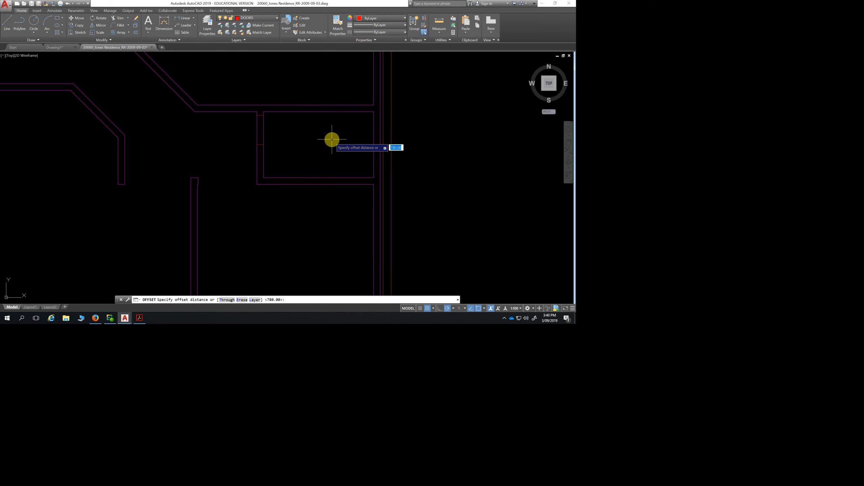
type("400")
key("Return")
left_click(260, 160)
left_click(261, 161)
key("Escape")
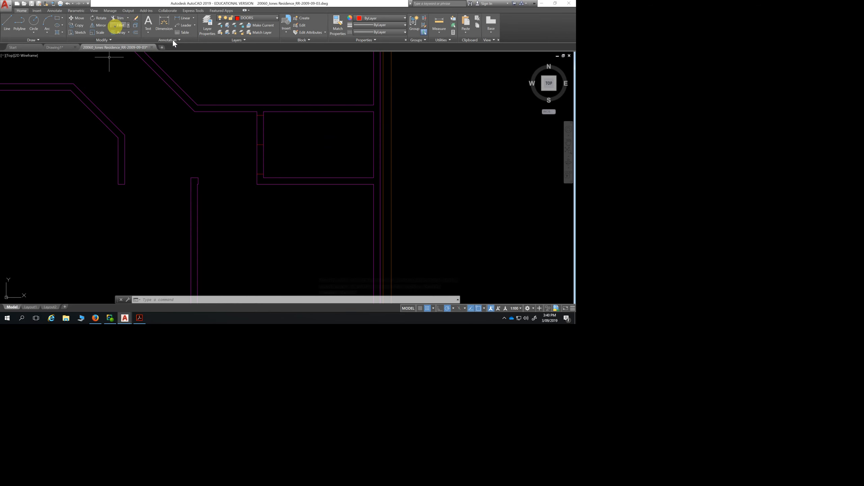
Fillet both faces of the small room's left wall to the upper opening line, forming the upper nib
left_click(120, 25)
scroll(269, 123, "up", 4)
left_click(247, 100)
left_click(253, 107)
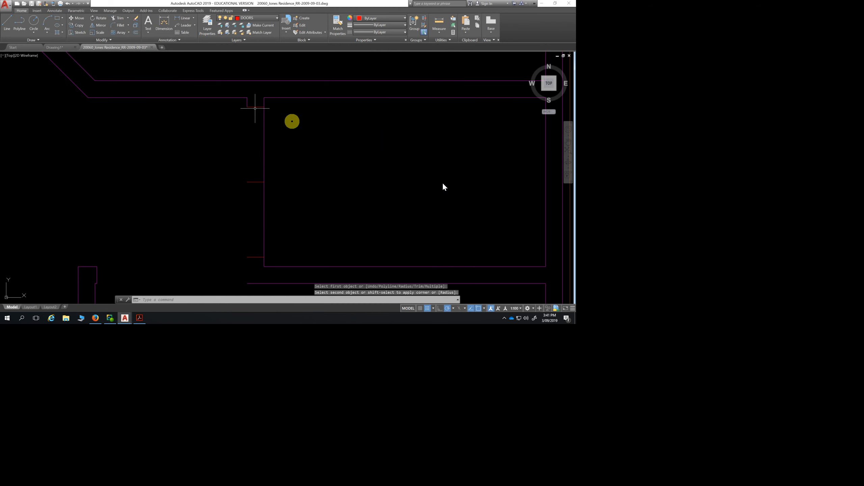
key("Return")
left_click(265, 102)
left_click(260, 106)
scroll(328, 139, "down", 2)
middle_click_drag(324, 149, 316, 109)
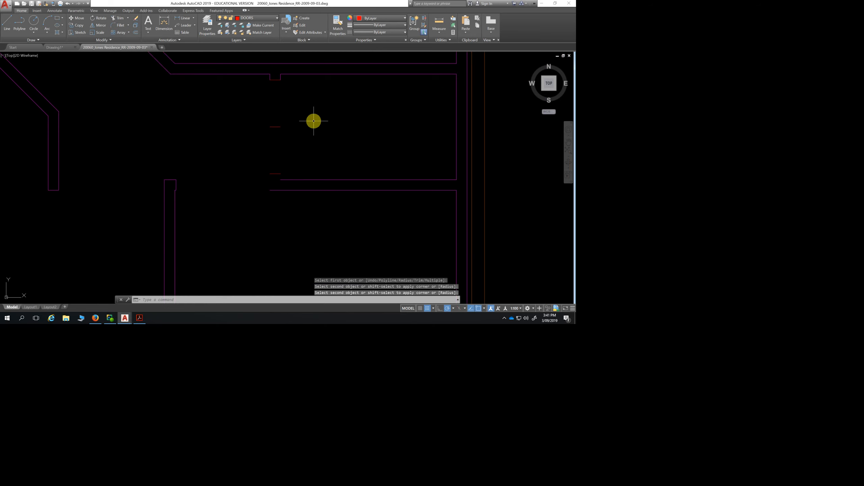
key("Escape")
key("Escape")
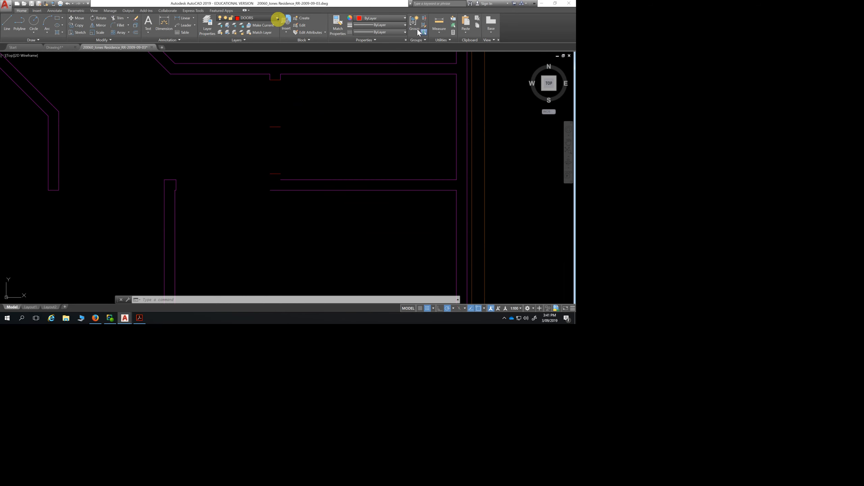
Make WALL-TIMBER the current layer and draw the lower nib's outer face from the wall corner up to the opening line
left_click(277, 19)
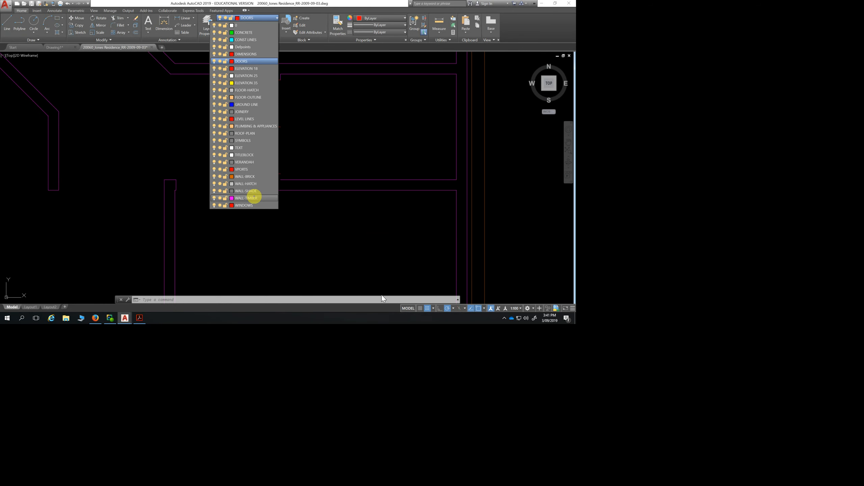
left_click(249, 197)
left_click(9, 24)
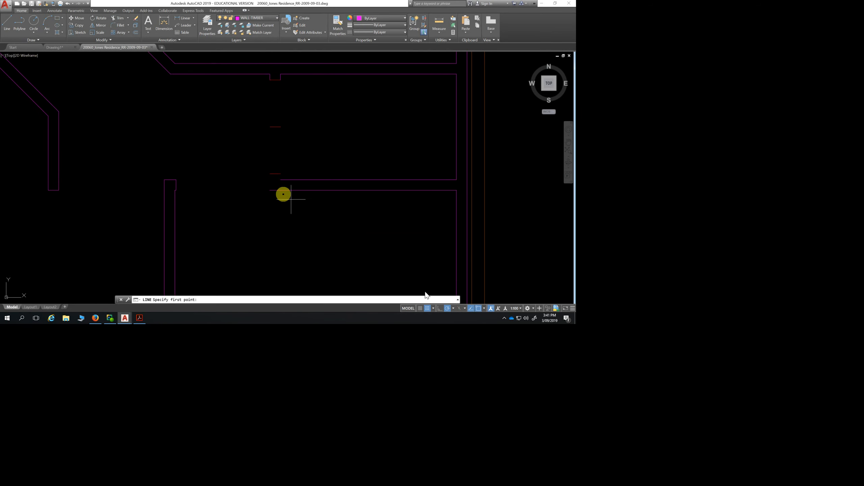
left_click(270, 190)
left_click(272, 175)
key("Return")
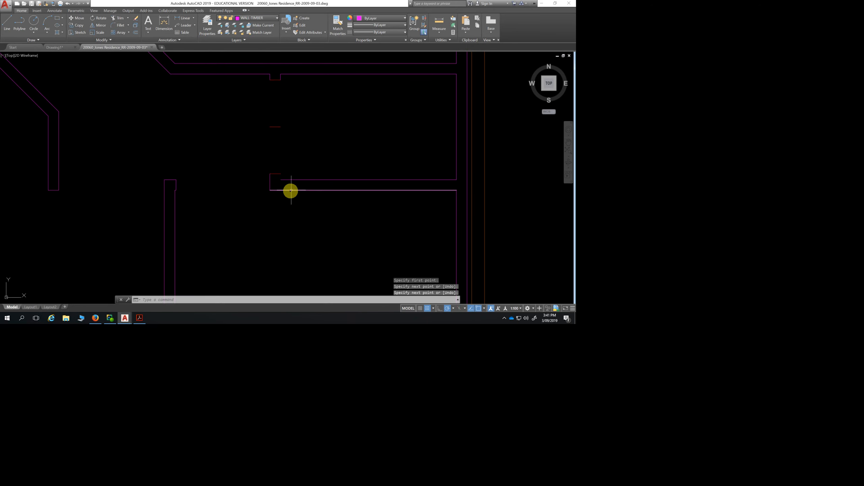
Draw the lower nib's inner face from the room's inner corner up to the lower opening line
key("Return")
left_click(281, 179)
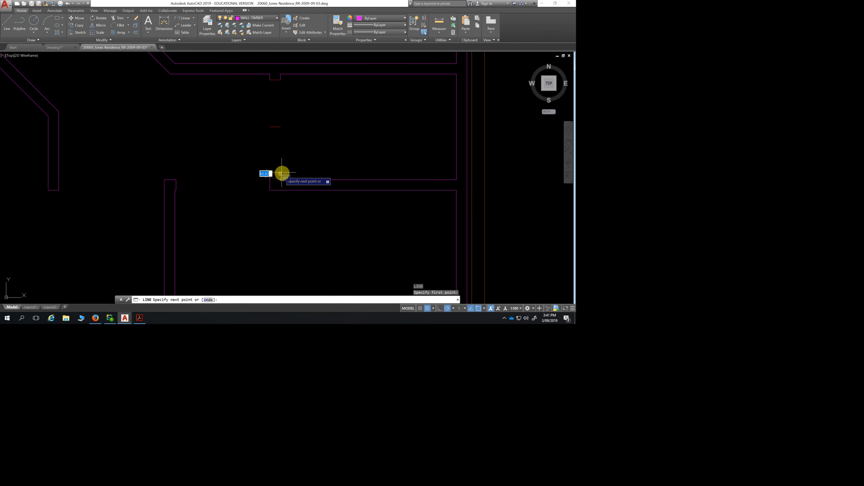
left_click(280, 173)
key("Return")
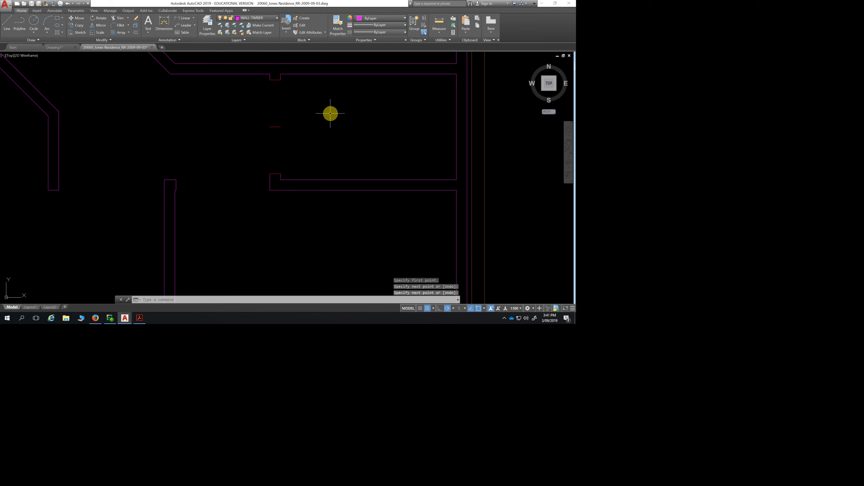
key("Escape")
key("Escape")
Erase the leftover midpoint line in the middle of the opening
left_click(303, 112)
left_click(260, 131)
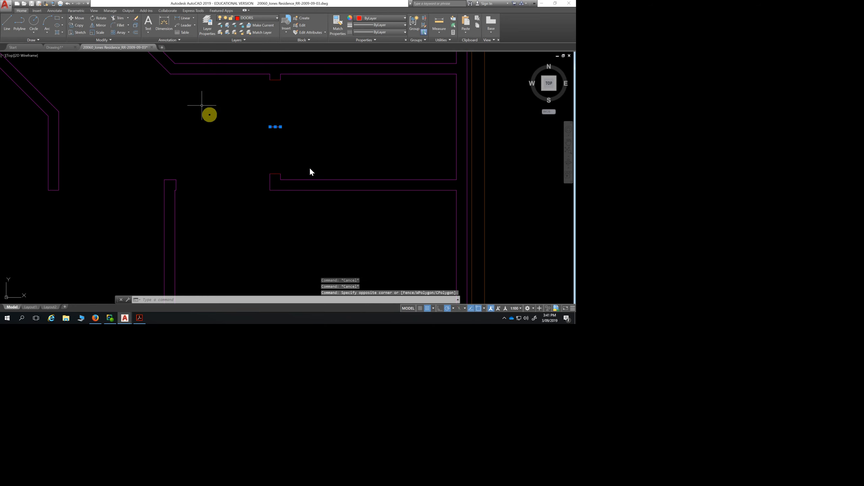
left_click(136, 18)
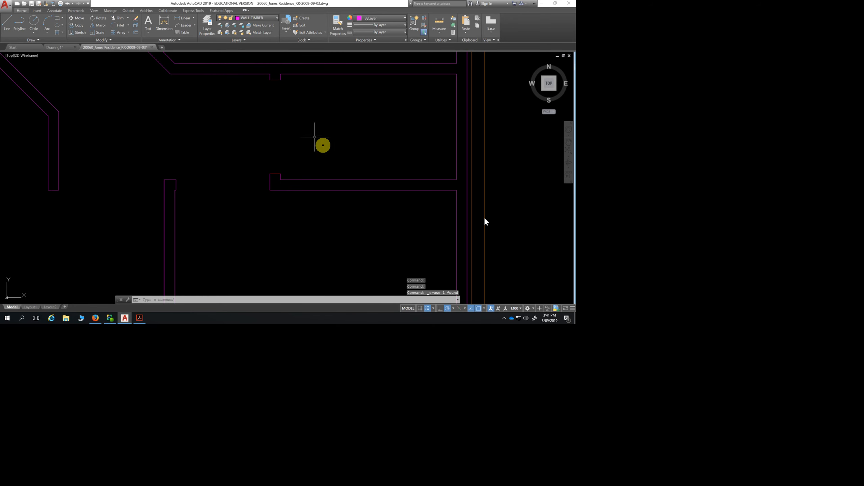
Move the two end lines of the small room's door opening to the WALL-TIMBER layer
scroll(317, 122, "down", 2)
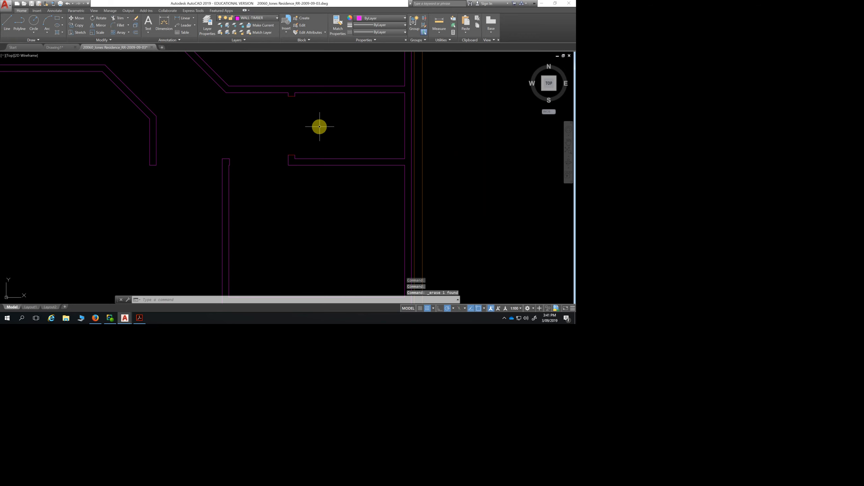
scroll(313, 119, "up", 2)
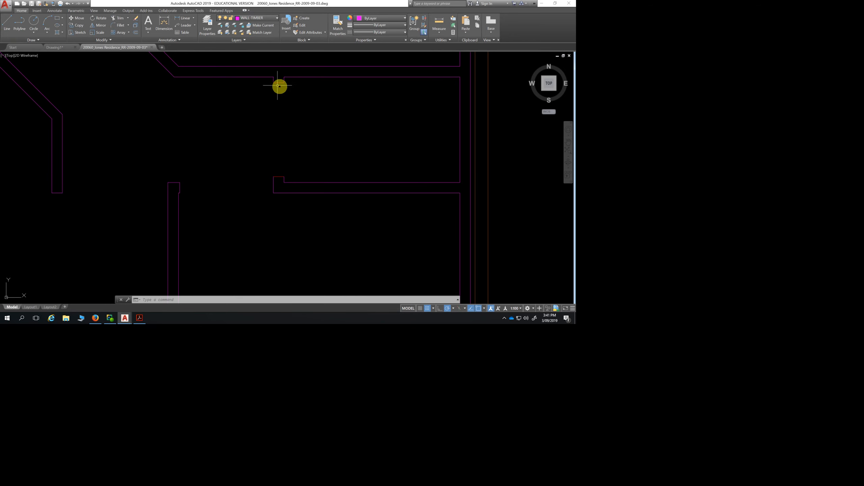
middle_click_drag(278, 106, 274, 170)
scroll(270, 160, "up", 8)
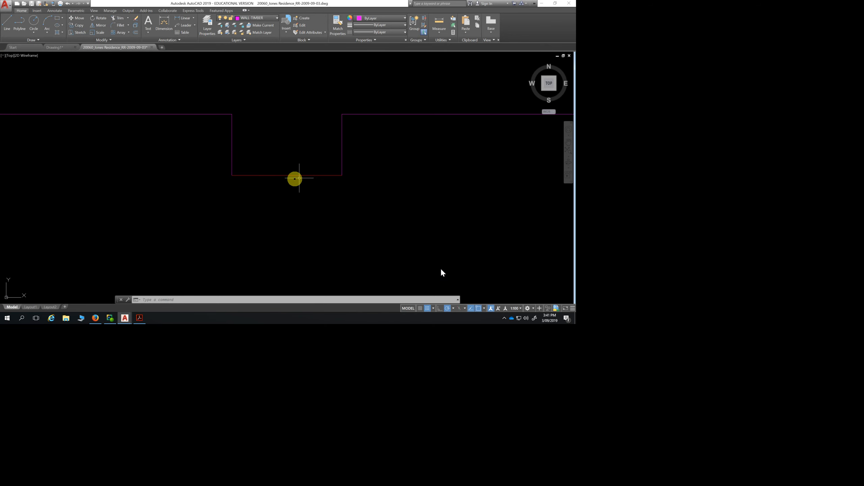
mouse_move(289, 175)
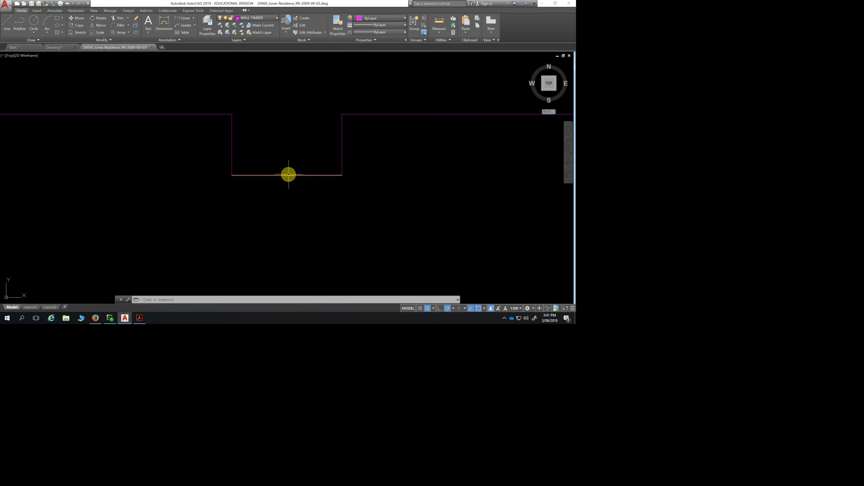
scroll(373, 201, "down", 4)
scroll(372, 201, "down", 4)
middle_click_drag(372, 199, 324, 81)
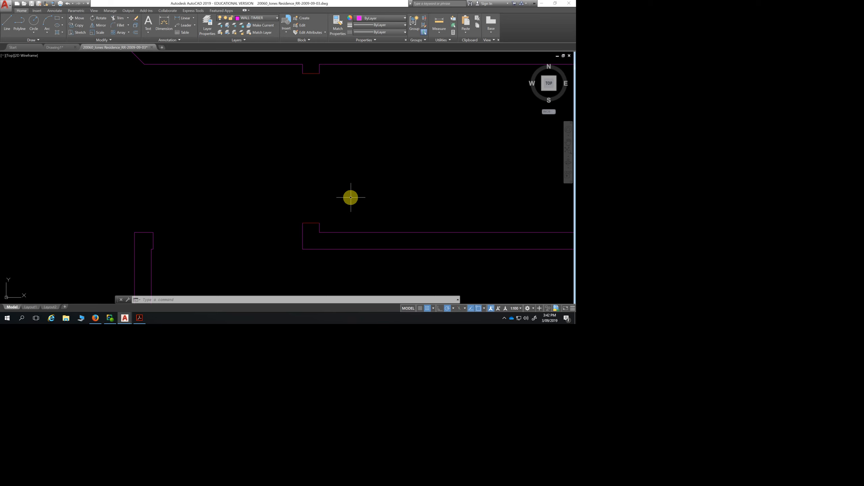
left_click(311, 74)
left_click(310, 223)
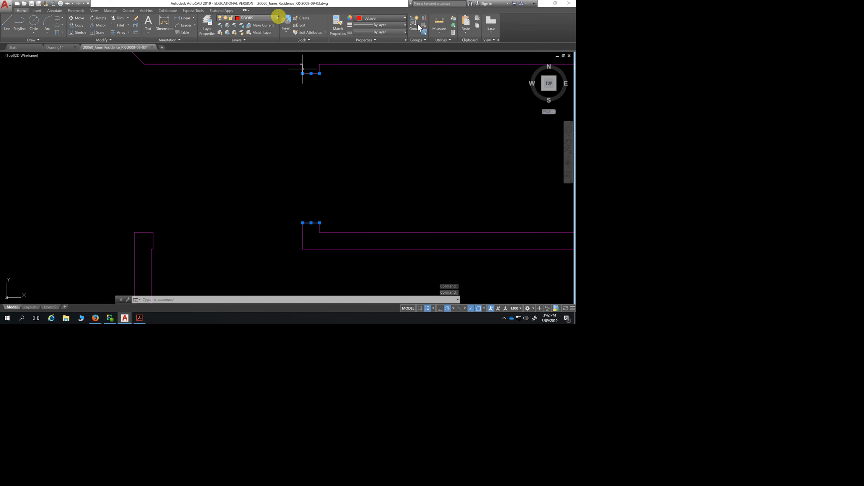
left_click(277, 17)
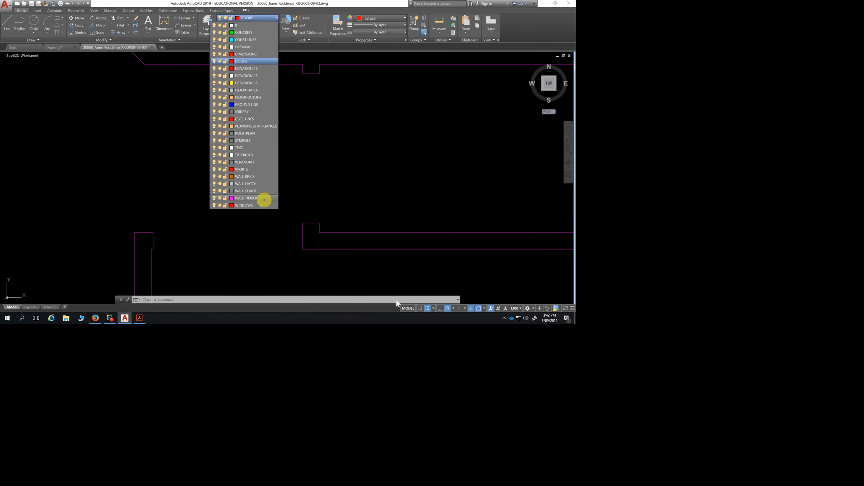
left_click(264, 198)
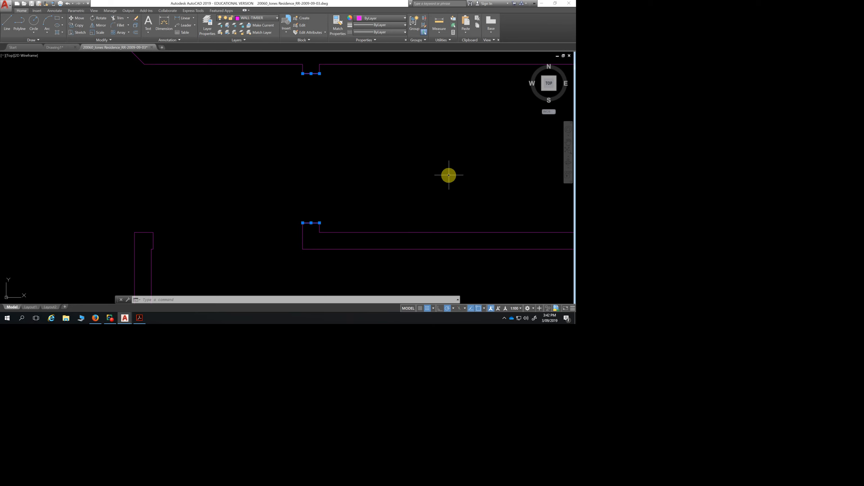
key("Escape")
key("Escape")
key("Escape")
scroll(435, 177, "down", 6)
middle_click_drag(435, 177, 357, 165)
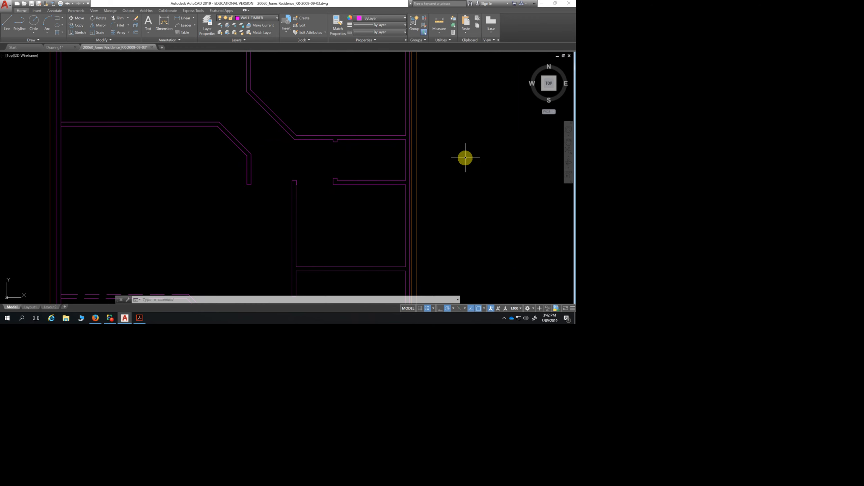
scroll(384, 165, "down", 2)
mouse_move(383, 165)
middle_mouse_down()
mouse_move(371, 212)
mouse_move(374, 172)
middle_mouse_up()
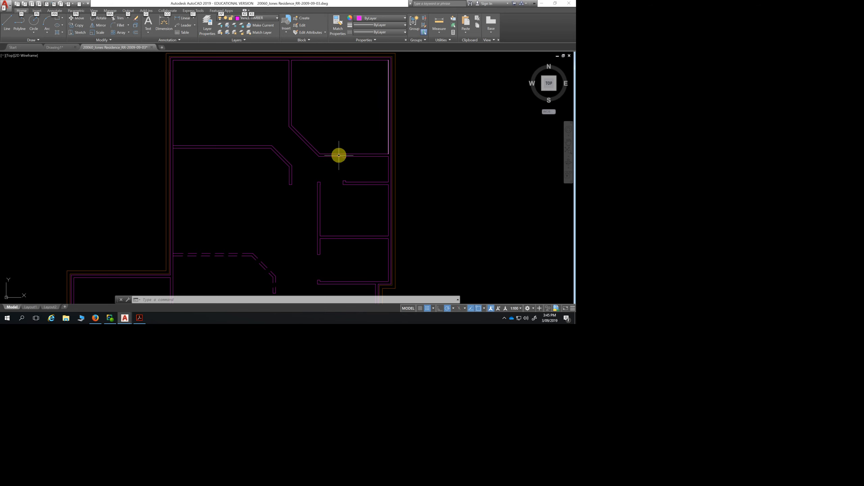
key("alt")
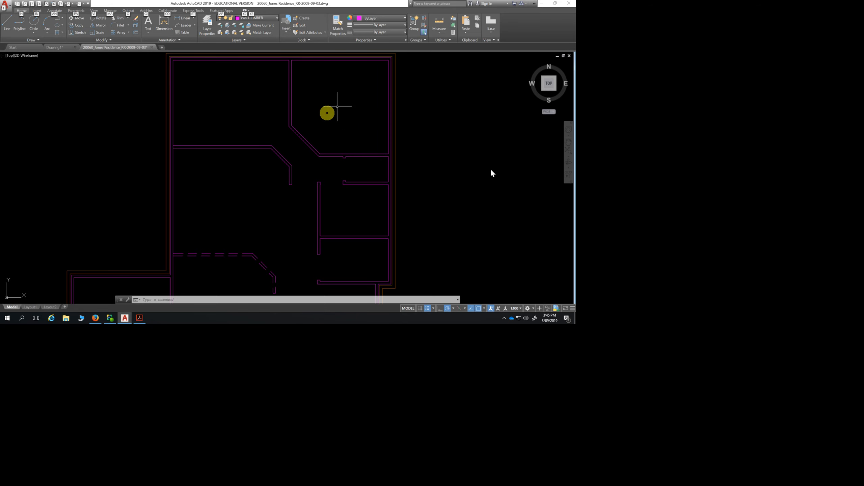
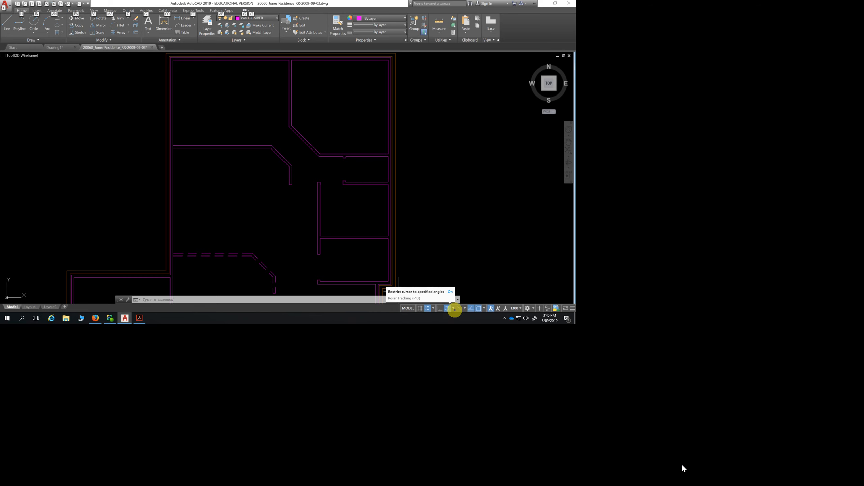
Set polar tracking to 45-degree increments
left_click(454, 308)
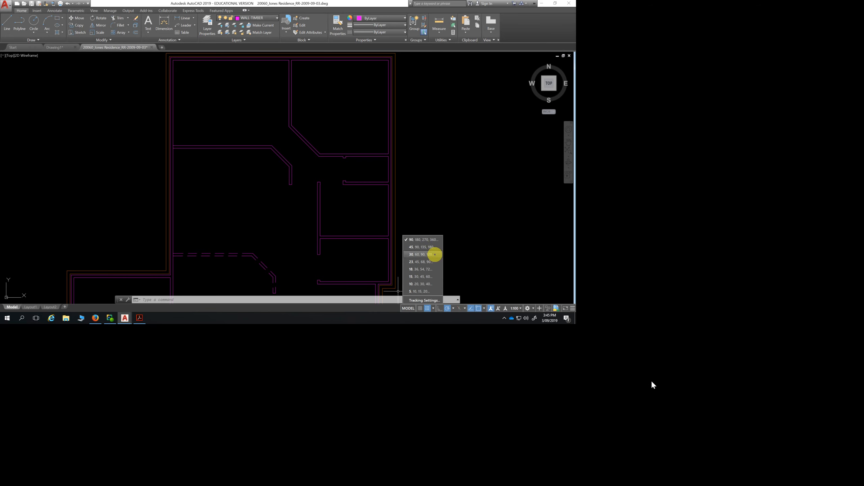
left_click(418, 247)
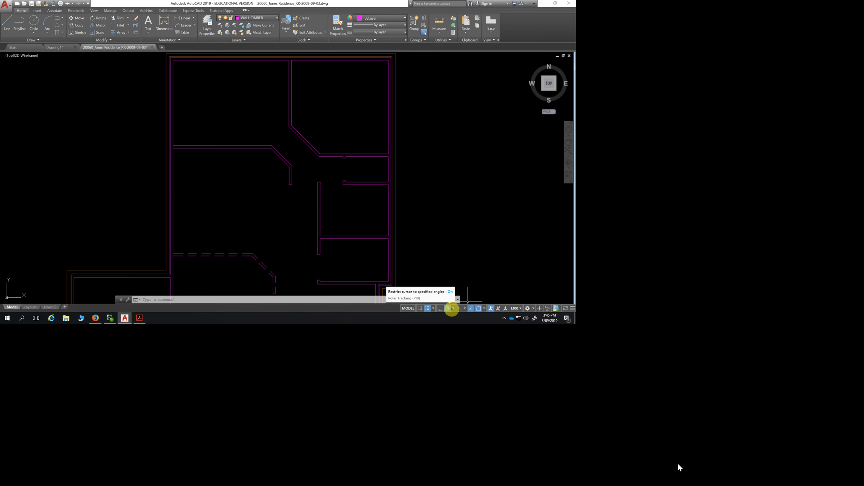
left_click(454, 308)
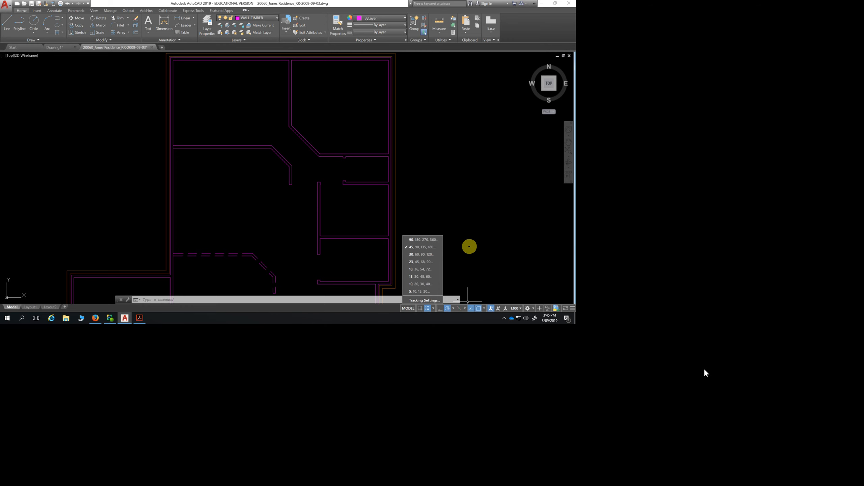
left_click(473, 243)
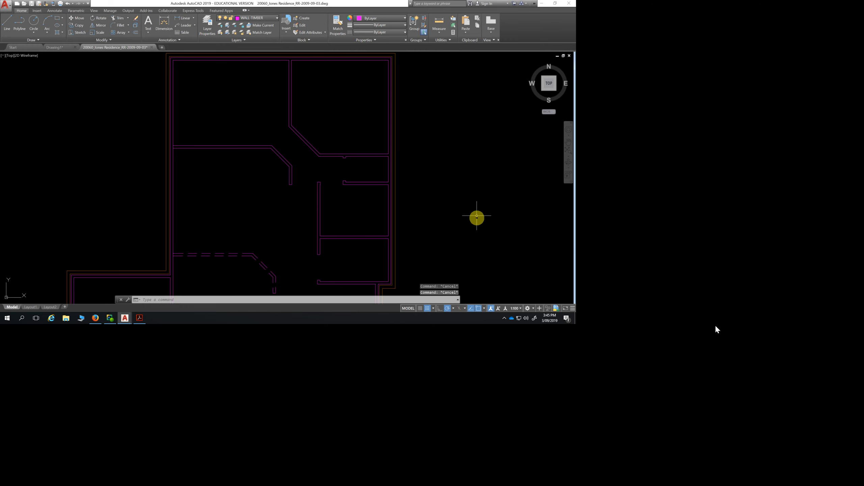
Draw a line square across the diagonal wall from the upper-right room's corner, extending slightly past the wall's other face
scroll(288, 131, "up", 2)
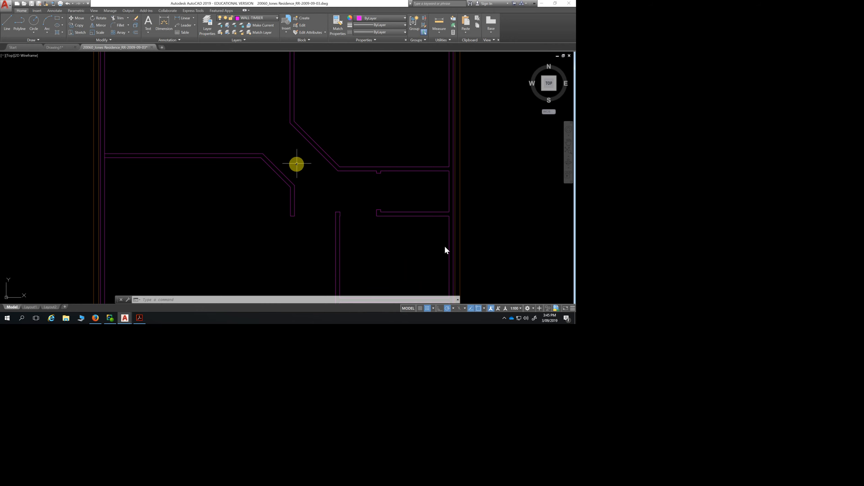
scroll(294, 150, "up", 2)
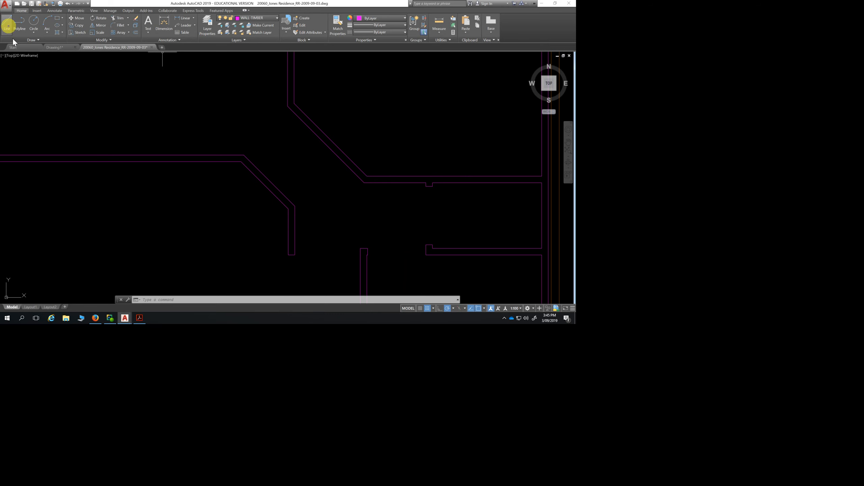
scroll(309, 106, "up", 4)
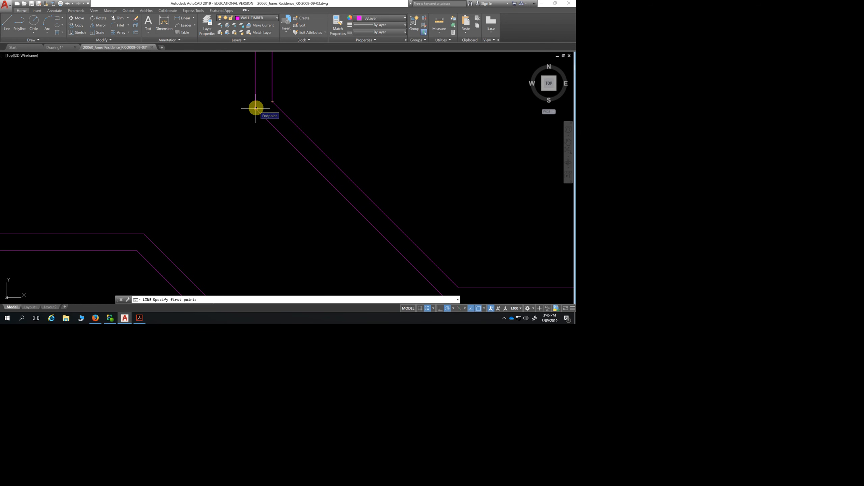
left_click(273, 101)
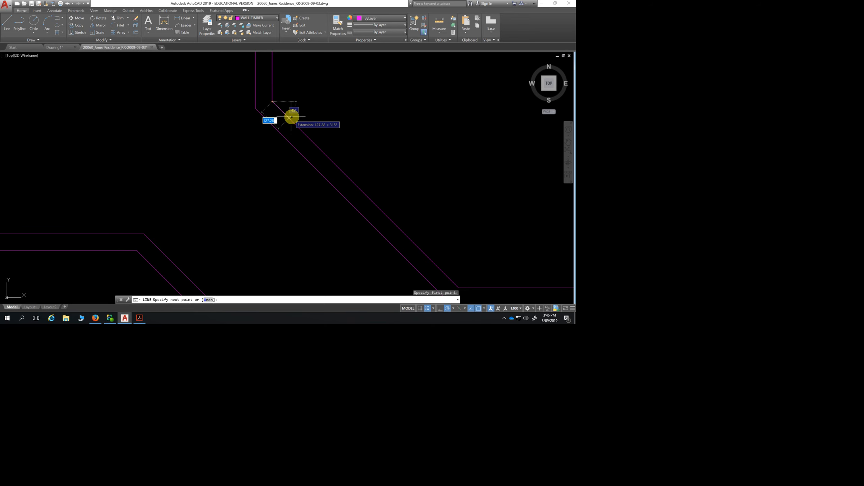
left_click(250, 127)
key("Escape")
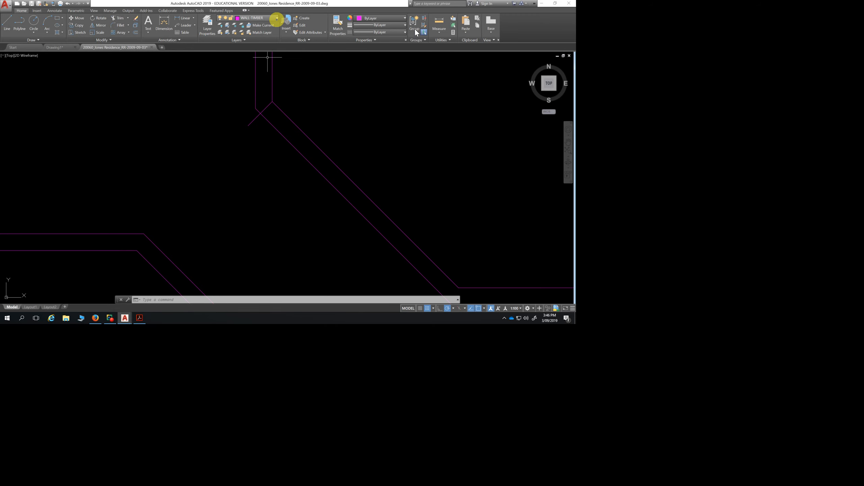
left_click(276, 18)
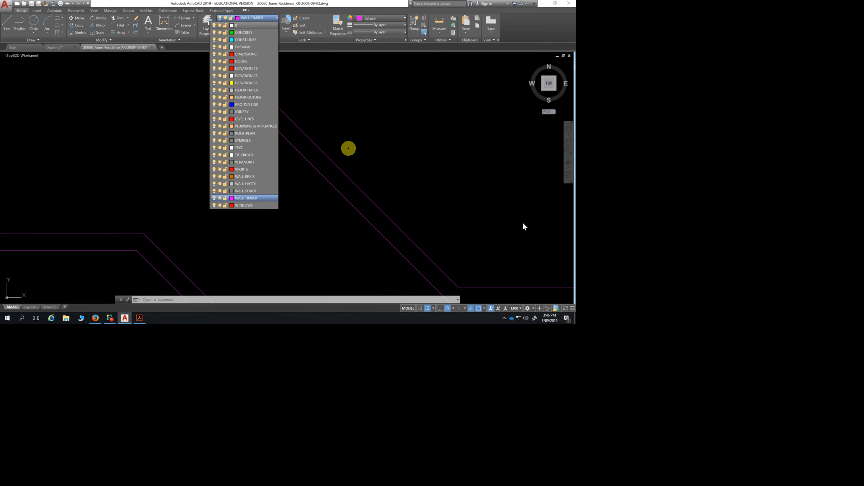
key("Escape")
Offset the corner line 200 down along the diagonal wall for the near edge of the door opening
scroll(238, 172, "down", 2)
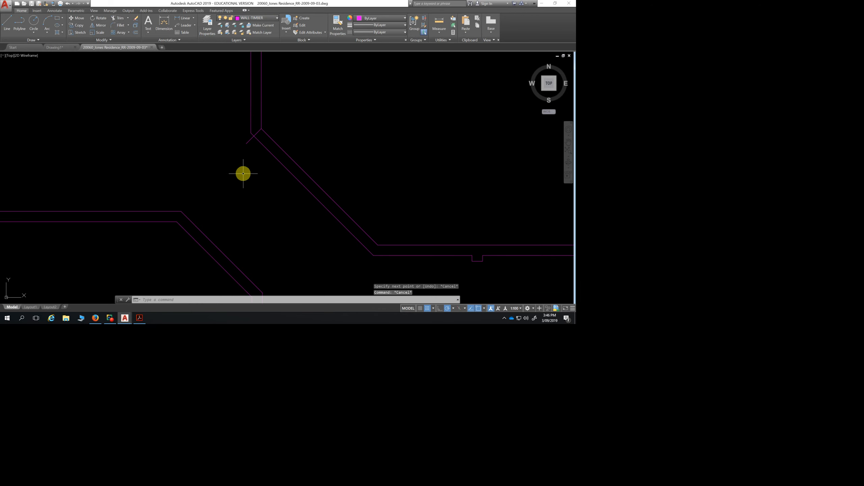
middle_click_drag(245, 172, 226, 117)
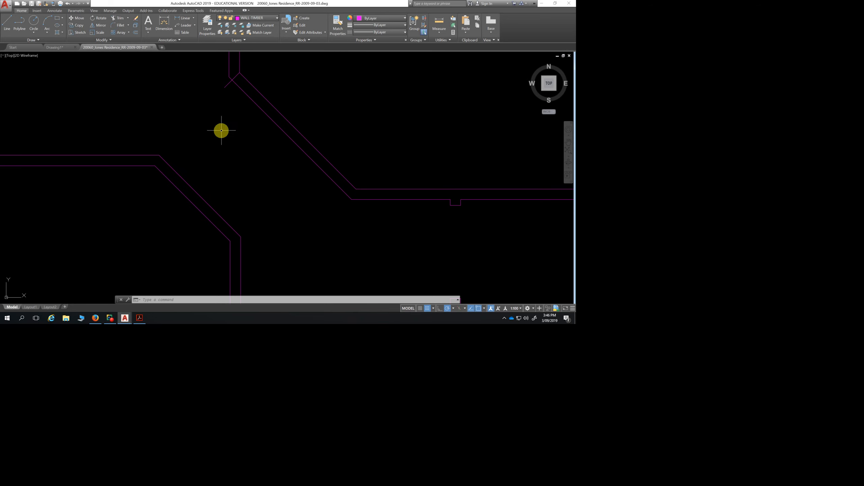
left_click(135, 33)
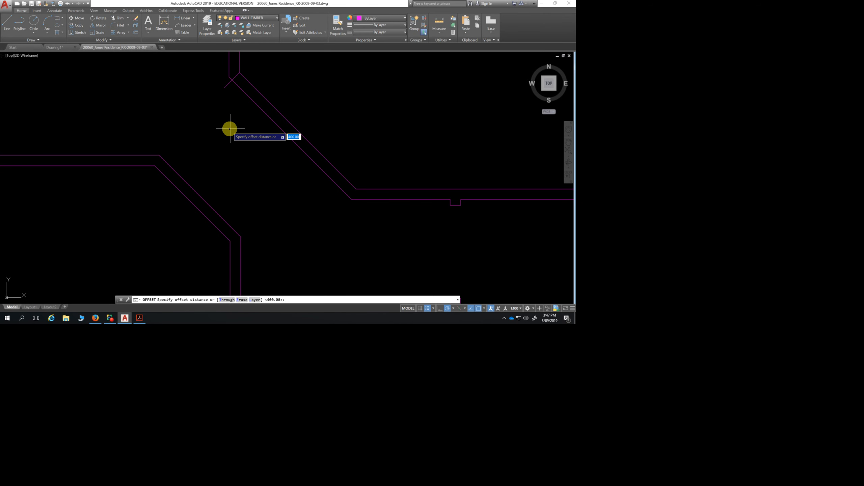
type("200")
key("Return")
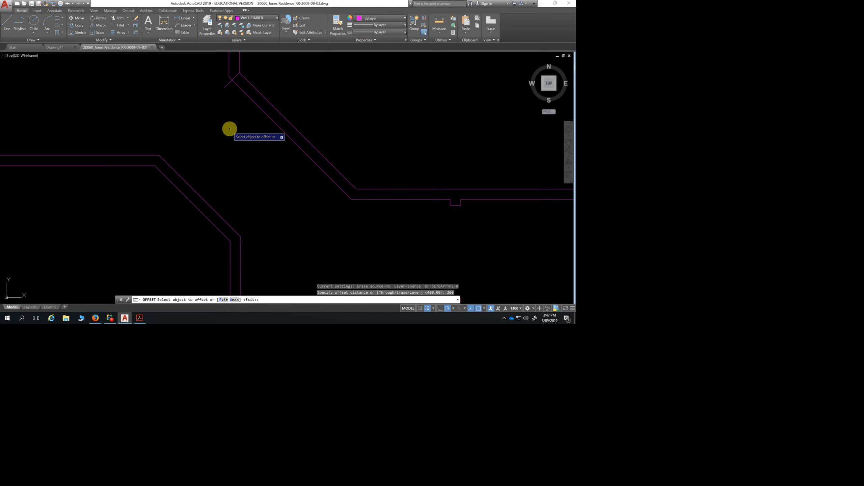
left_click(235, 76)
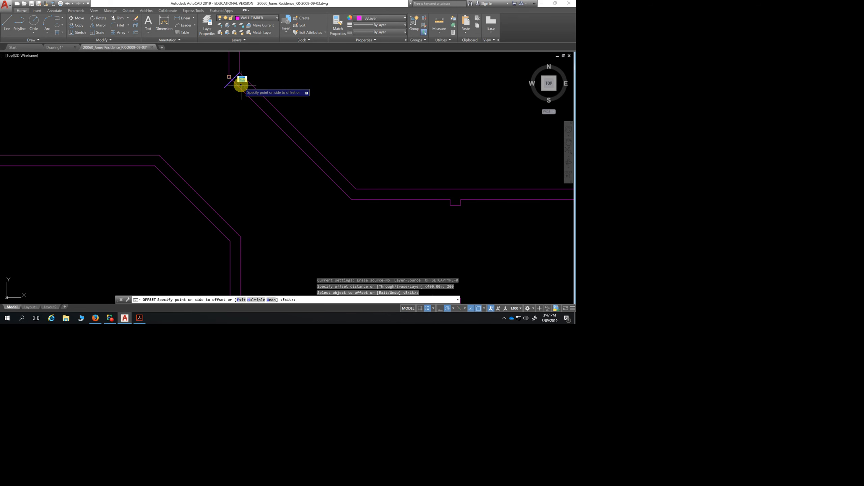
left_click(270, 117)
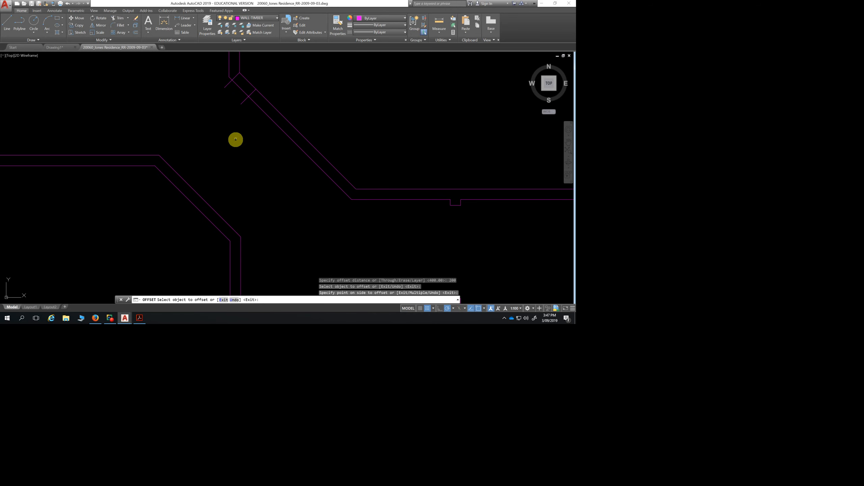
Offset the opening's upper edge line 900 down along the diagonal wall for the far edge of the door opening
scroll(242, 119, "up", 2)
middle_click_drag(245, 122, 250, 200)
scroll(249, 200, "up", 2)
scroll(250, 200, "down", 3)
middle_click_drag(249, 200, 233, 142)
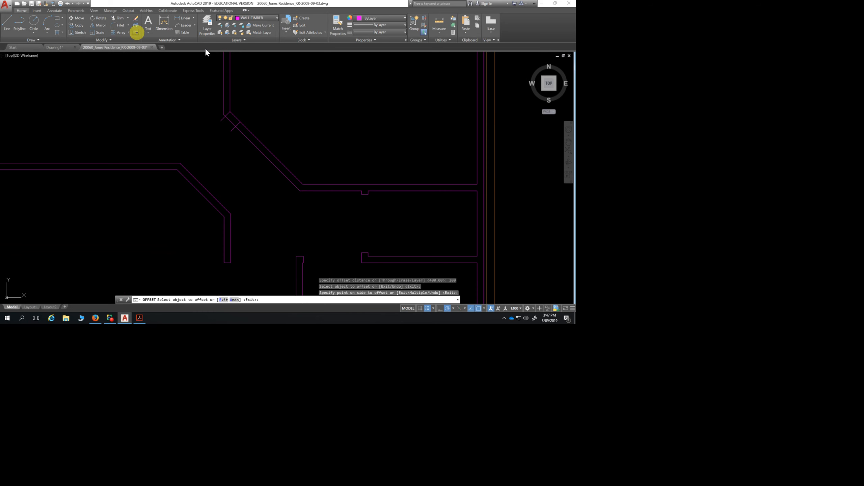
left_click(137, 32)
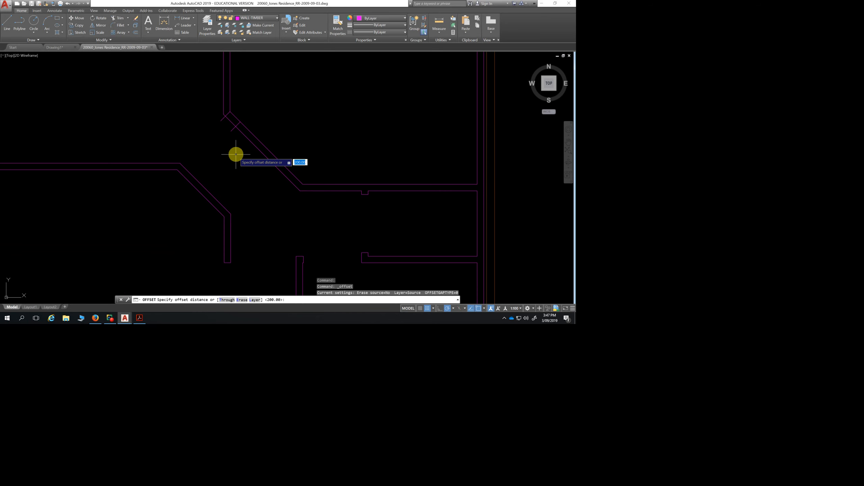
type("900")
key("Return")
scroll(241, 118, "up", 4)
left_click(241, 118)
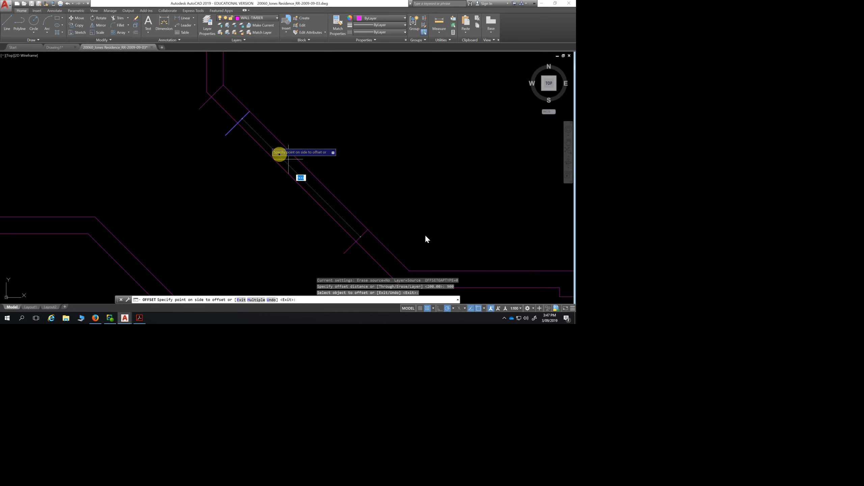
left_click(341, 210)
scroll(362, 213, "down", 4)
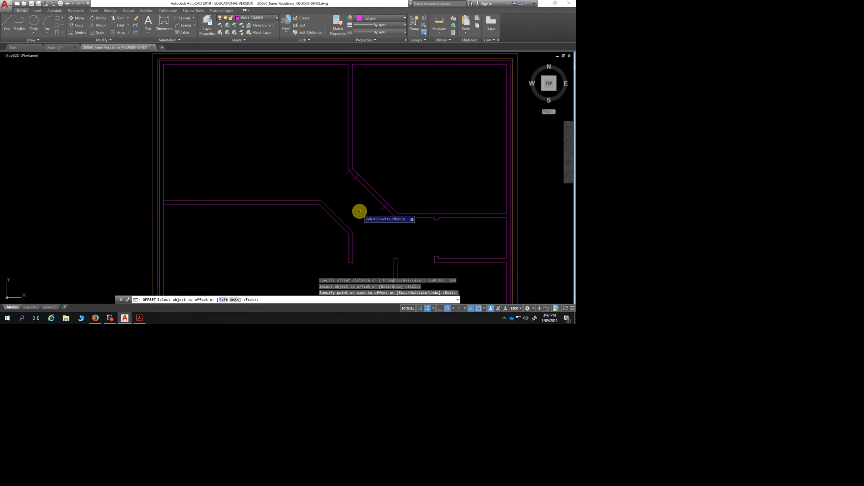
key("Escape")
Trim both diagonal wall faces out between the two opening lines and trim the overhang off the corner line
scroll(360, 211, "up", 3)
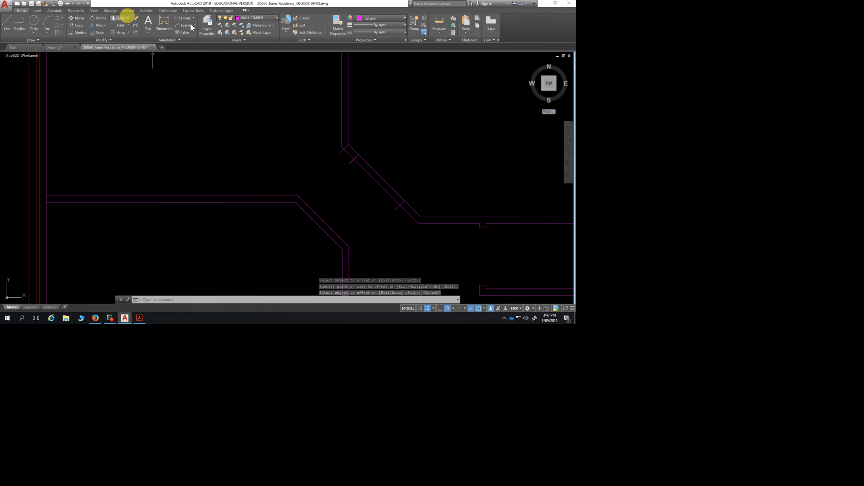
left_click(121, 18)
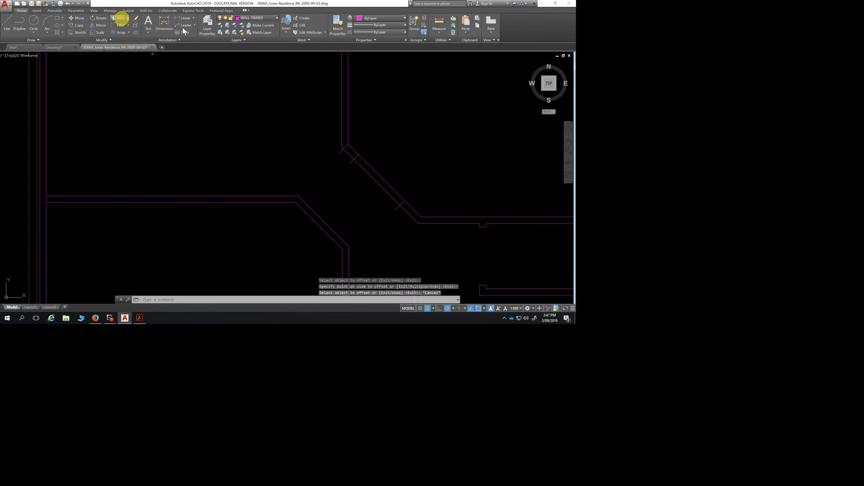
key("Return")
left_click_drag(394, 156, 356, 188)
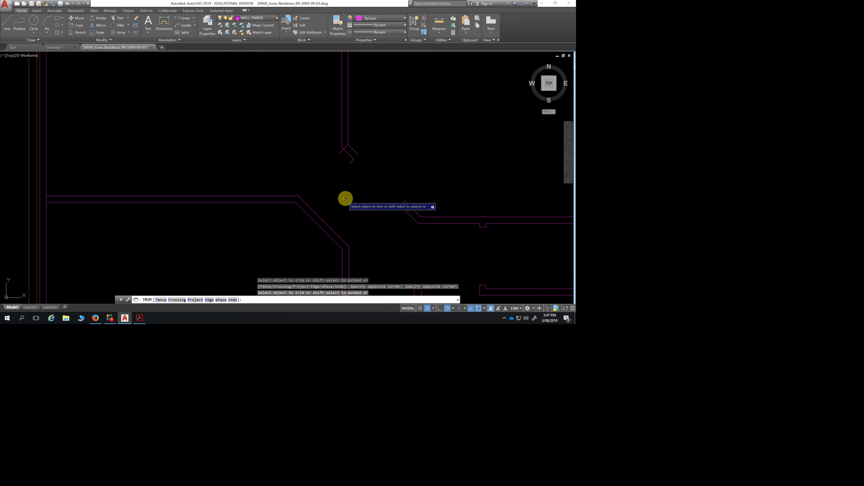
scroll(361, 162, "up", 2)
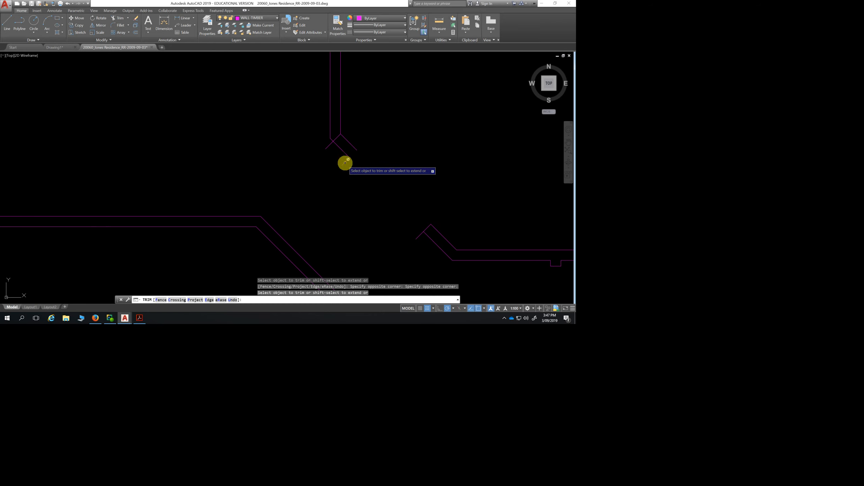
left_click(328, 145)
left_click(346, 161)
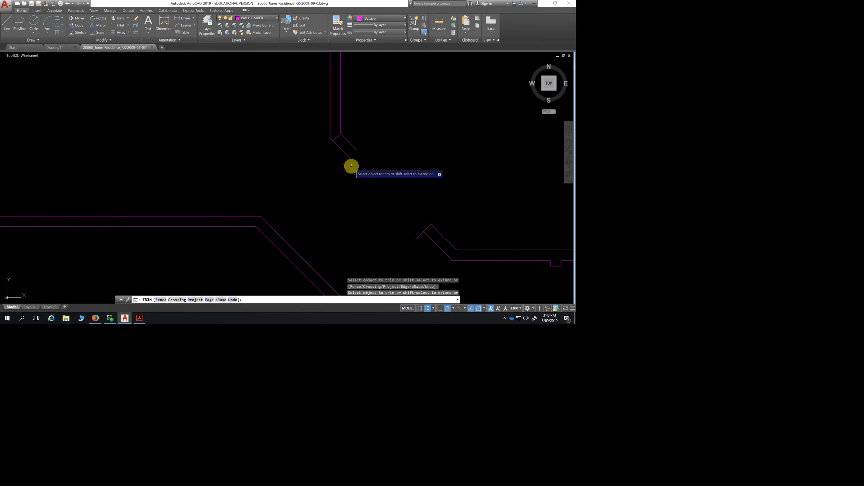
key("Escape")
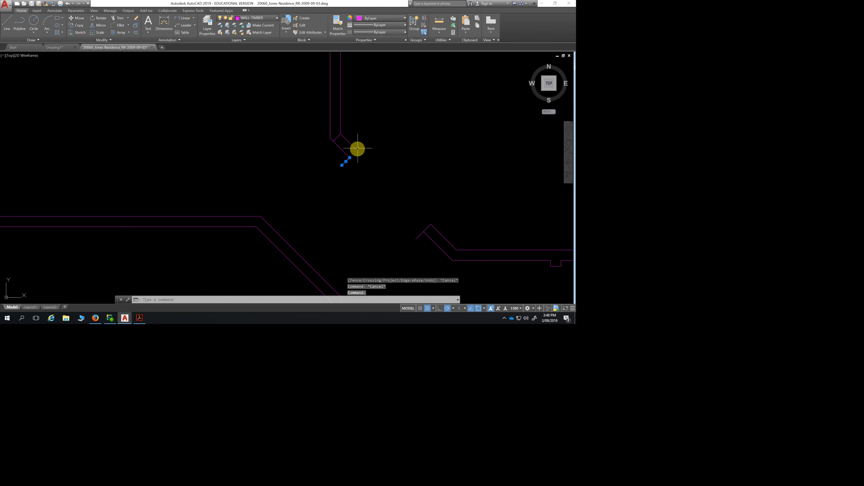
Stretch the upper opening line's end to the end of the wall's room-side face
left_click(350, 157)
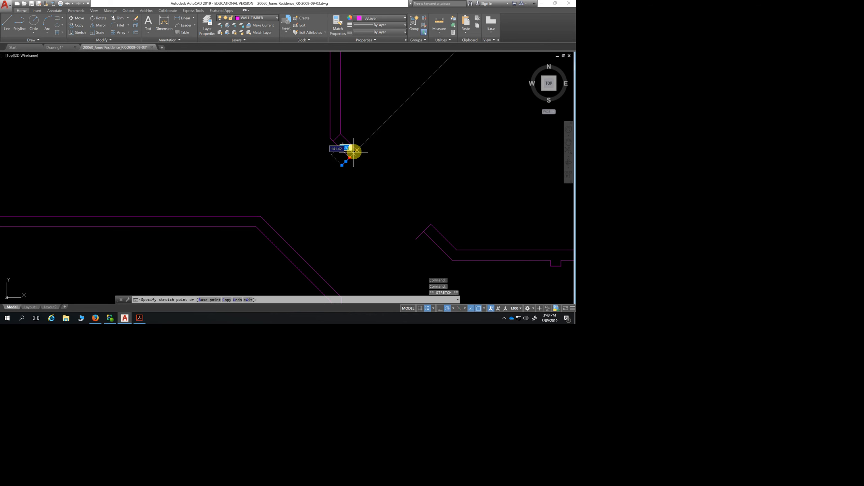
left_click(357, 150)
key("Escape")
key("Escape")
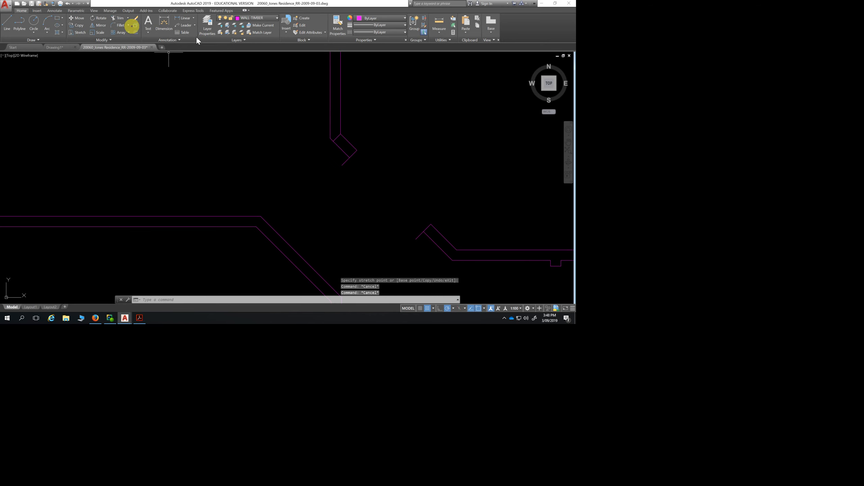
Fillet the hall-side wall face and the upper opening line into a sharp corner
left_click(121, 26)
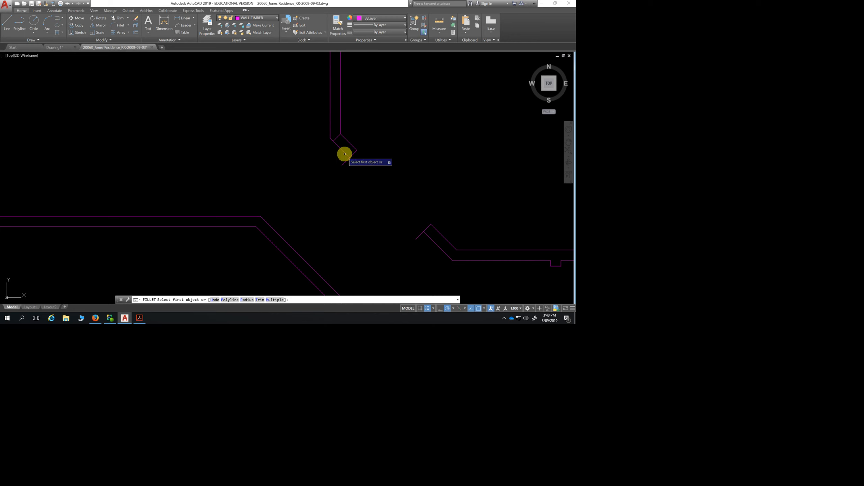
left_click(344, 153)
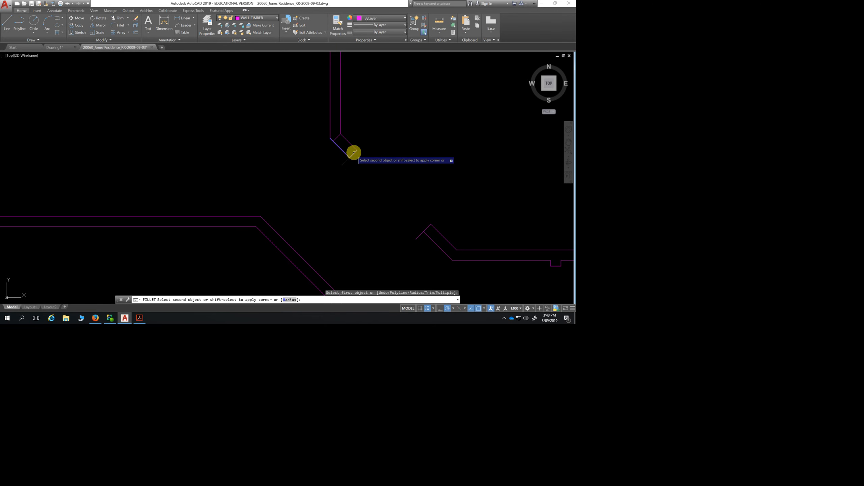
left_click(354, 152)
scroll(388, 222, "down", 2)
scroll(407, 240, "up", 2)
scroll(408, 238, "up", 2)
key("Return")
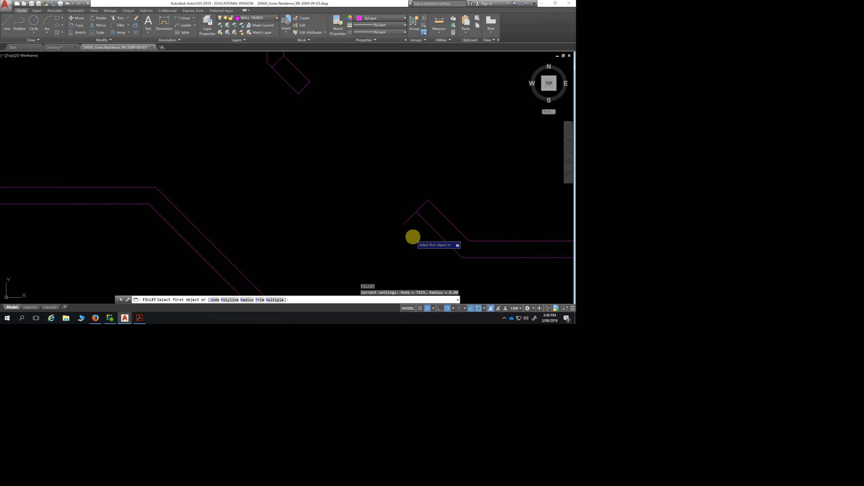
key("Return")
left_click(422, 218)
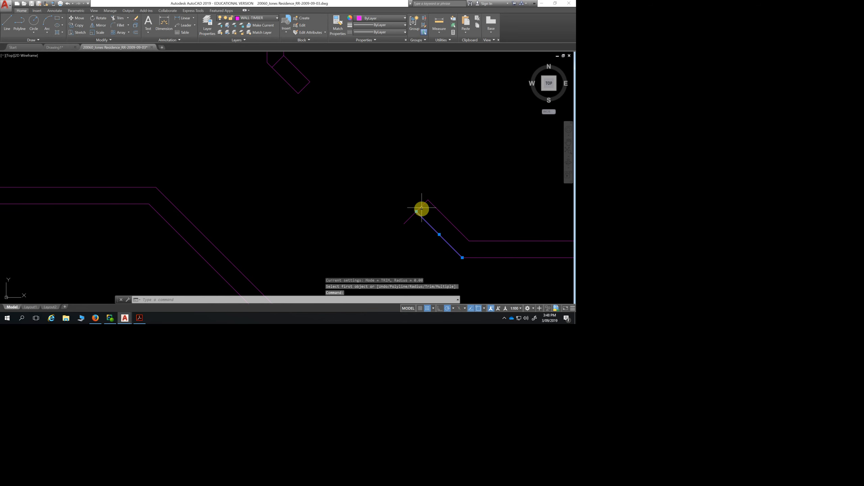
left_click(422, 206)
key("Return")
Fillet the lower opening line and the lower face of the diagonal wall into a sharp corner
key("Return")
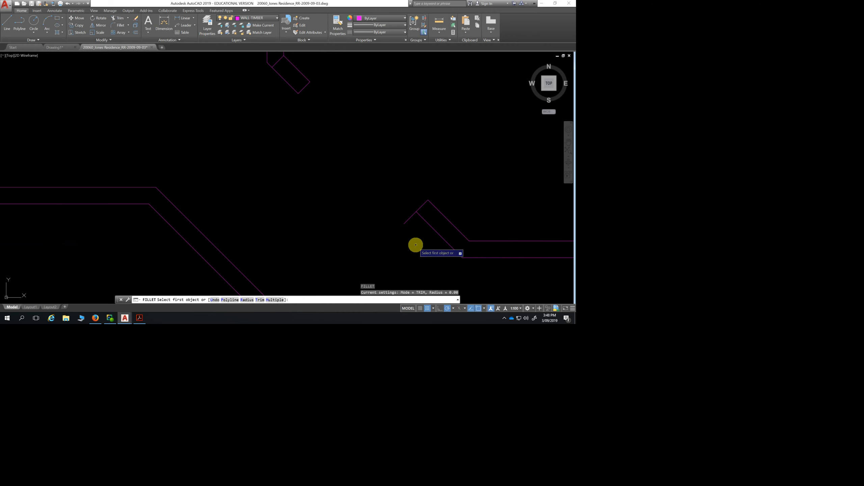
left_click(430, 226)
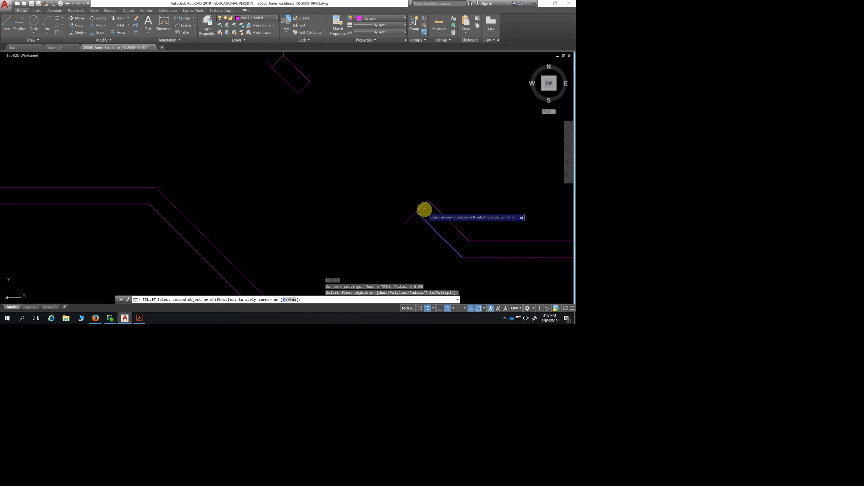
key("Escape")
scroll(311, 172, "down", 2)
scroll(309, 180, "up", 1)
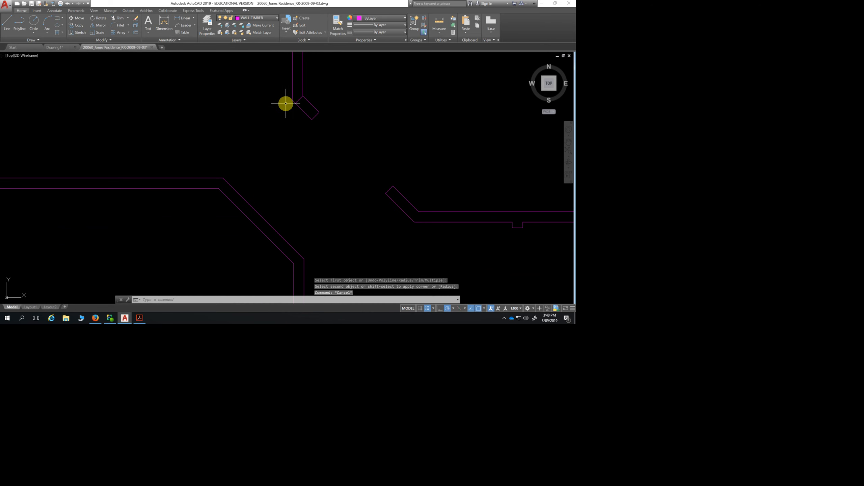
Erase the leftover line across the bend where the upper vertical wall meets its short diagonal stub
left_click(300, 99)
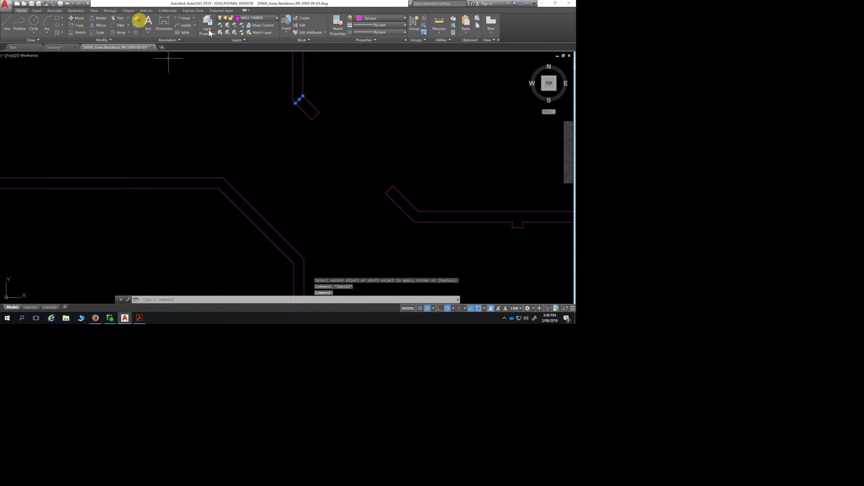
left_click(136, 17)
scroll(289, 139, "down", 4)
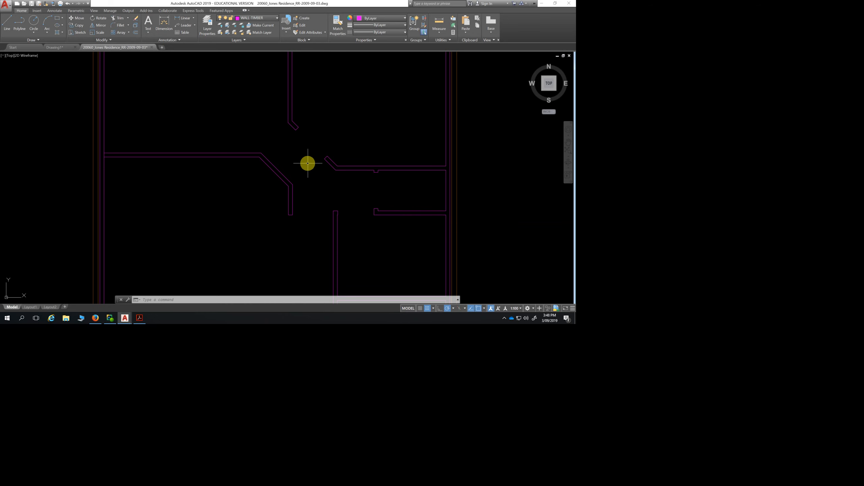
scroll(290, 247, "down", 2)
scroll(279, 253, "down", 2)
middle_click_drag(277, 255, 286, 138)
scroll(286, 139, "down", 2)
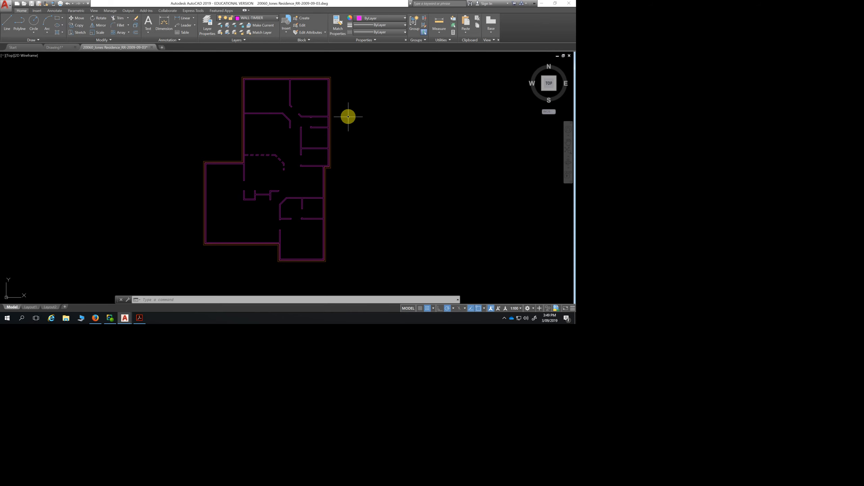
key("Escape")
key("Escape")
key("Escape")
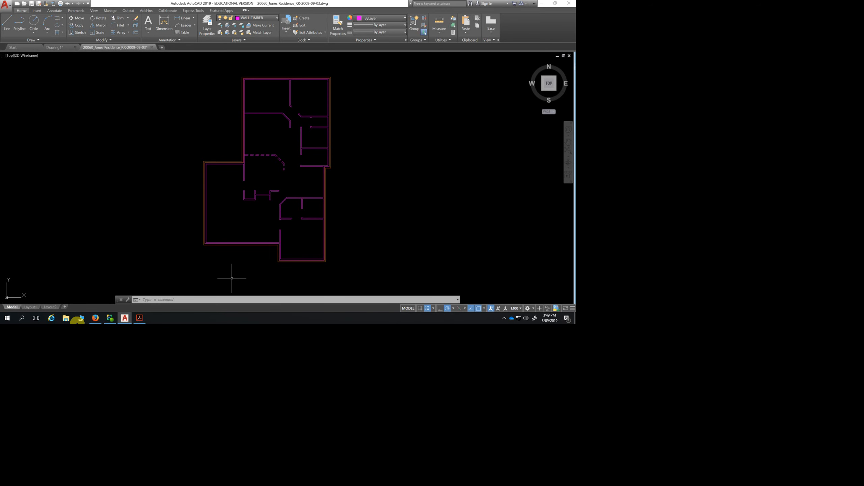
Switch to Sheet_B2_Doors Windows_A3.pdf in Acrobat Reader, examine the door locations and Door Schedule block names, and return to AutoCAD
key("alt+Tab")
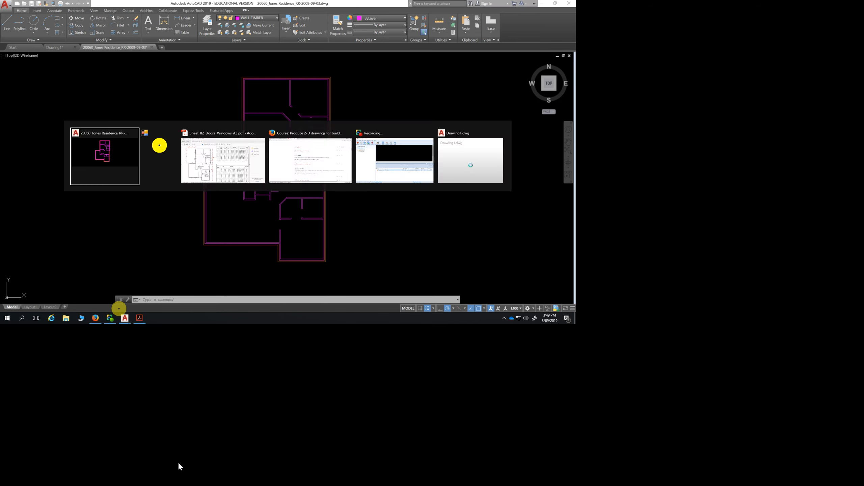
key("alt+Tab")
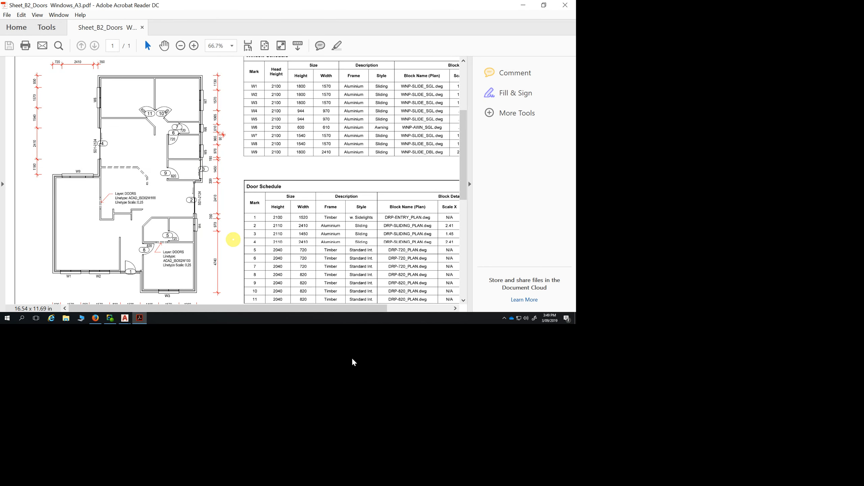
scroll(247, 243, "up", 3)
scroll(250, 245, "down", 5)
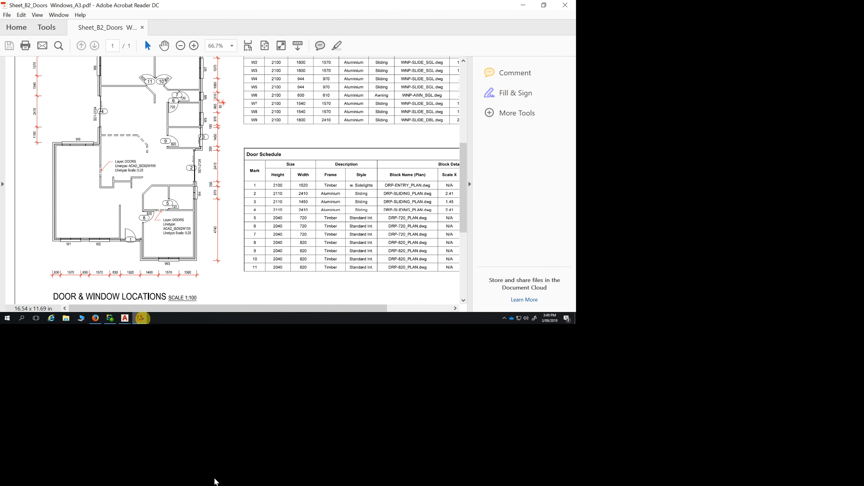
left_click(140, 318)
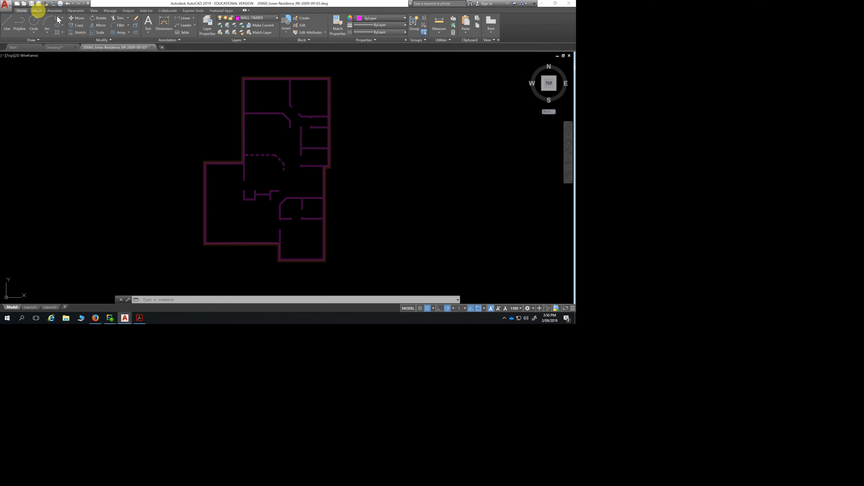
left_click(37, 11)
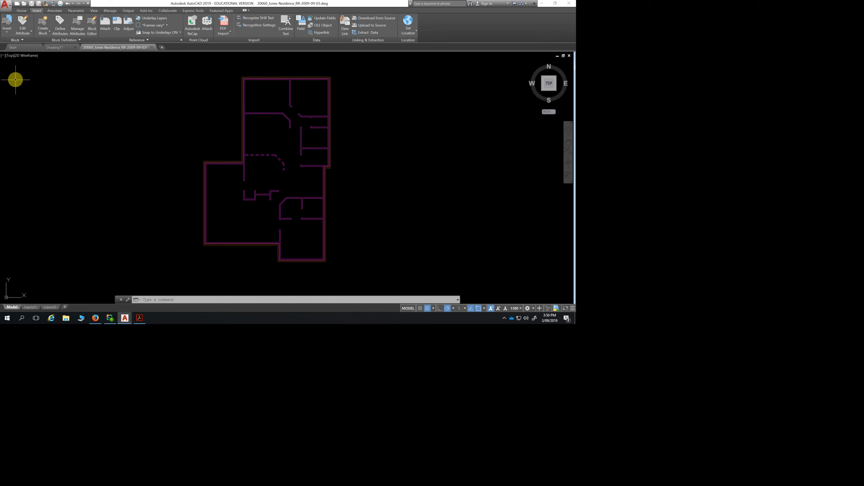
left_click(10, 31)
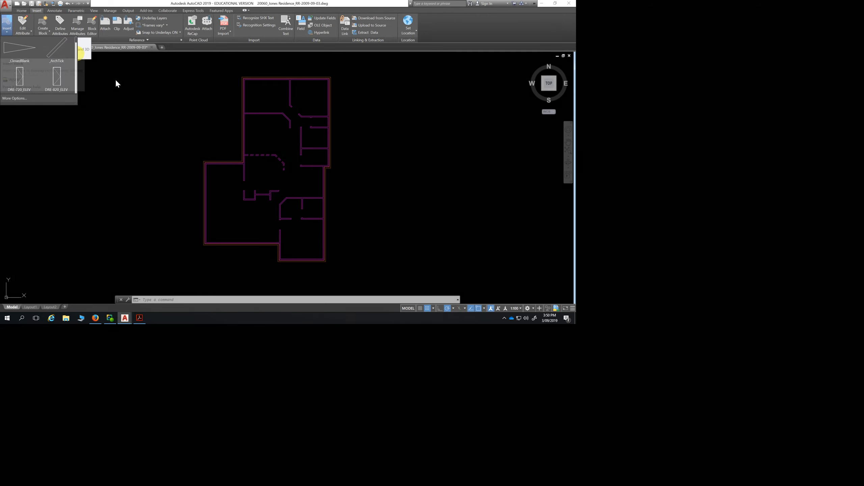
mouse_move(77, 42)
left_mouse_down()
mouse_move(76, 91)
mouse_move(77, 40)
left_mouse_up()
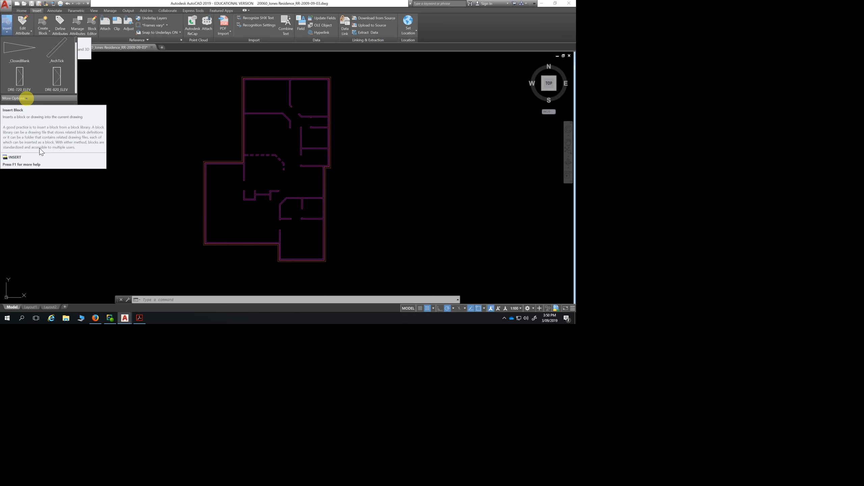
left_click(27, 98)
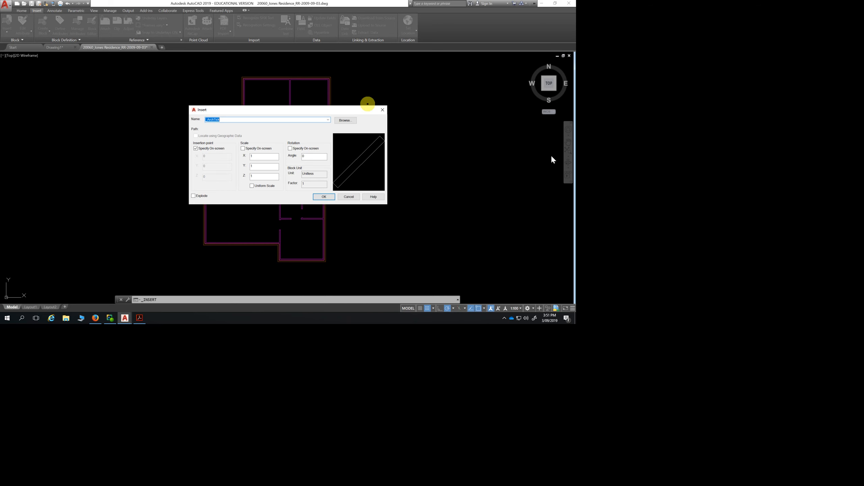
left_click(383, 110)
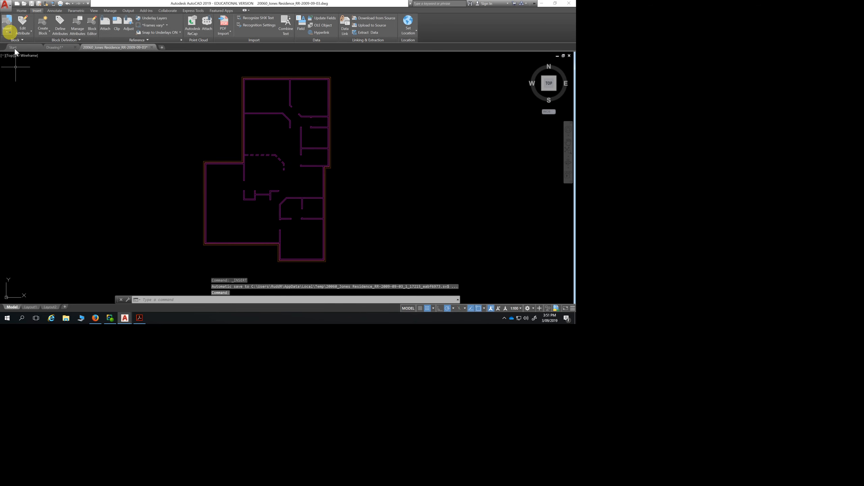
Start inserting a block and choose DRP-820_PLAN as the block to insert
left_click(8, 30)
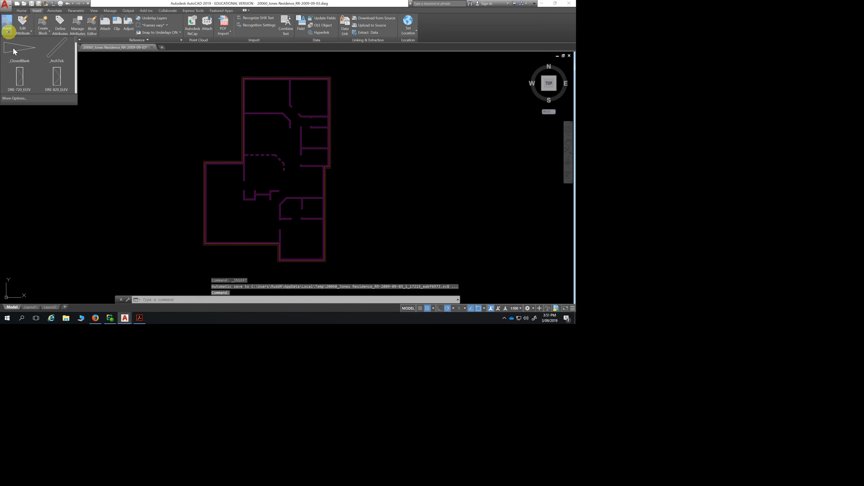
left_click(16, 100)
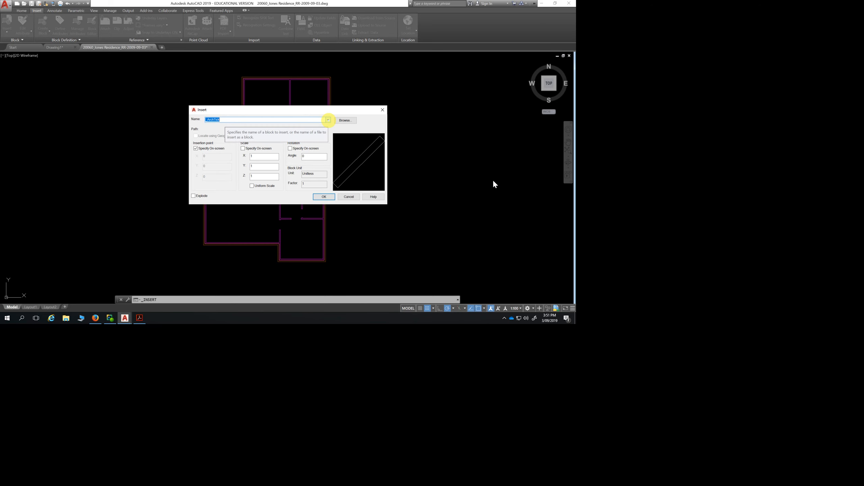
left_click(328, 120)
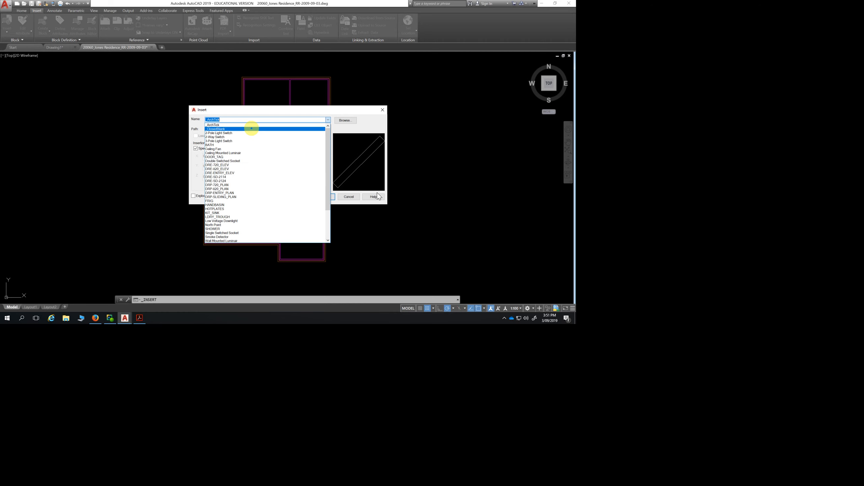
type("d")
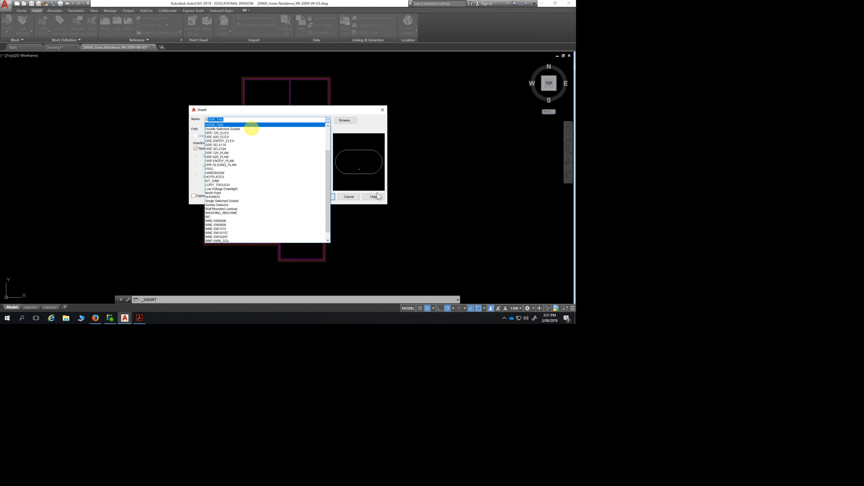
type("rp")
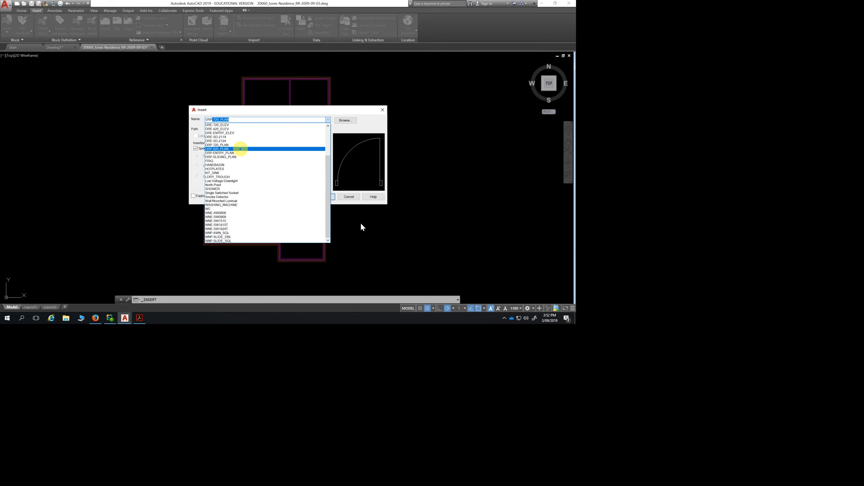
scroll(241, 149, "up", 1)
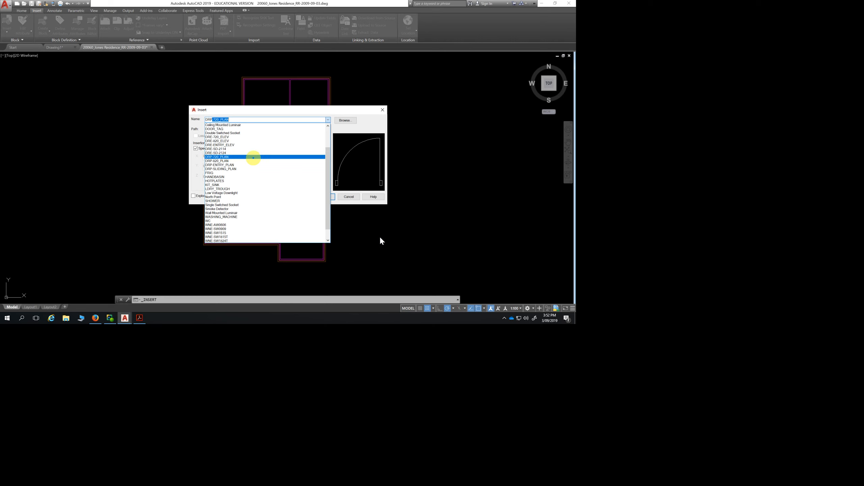
left_click(254, 161)
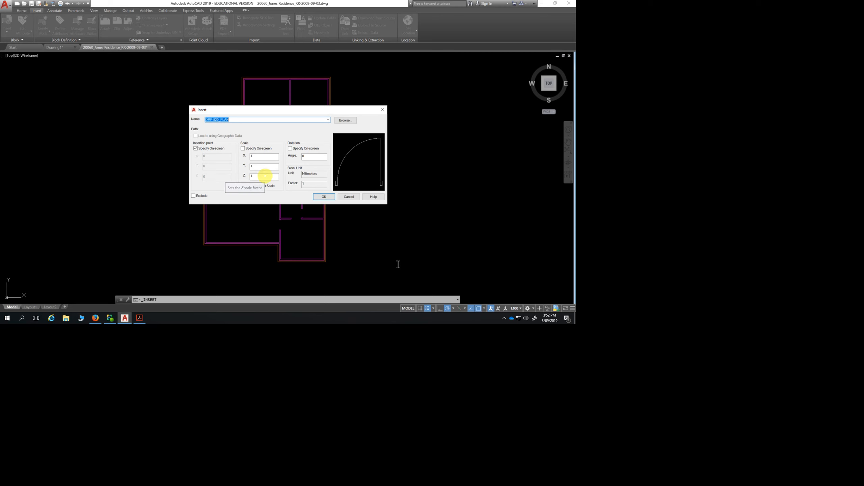
Place the door block in empty space east of the plan at scale 1, specifying its rotation on screen with Ortho on
left_click(242, 148)
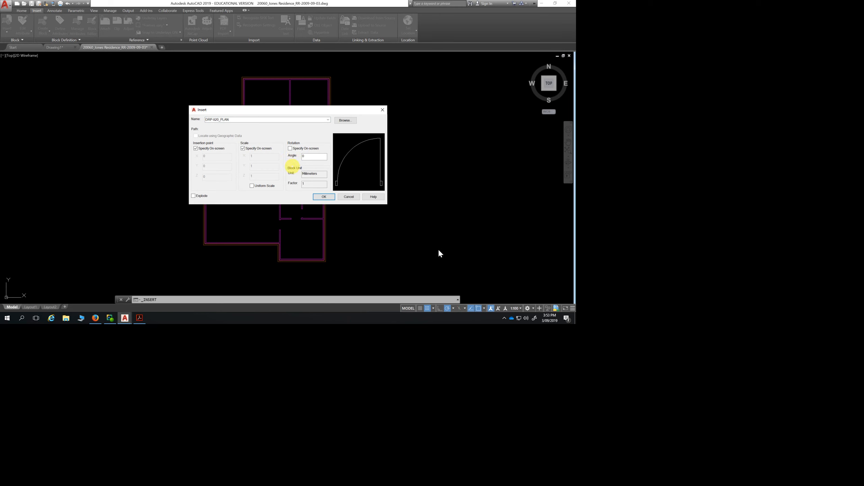
left_click(290, 149)
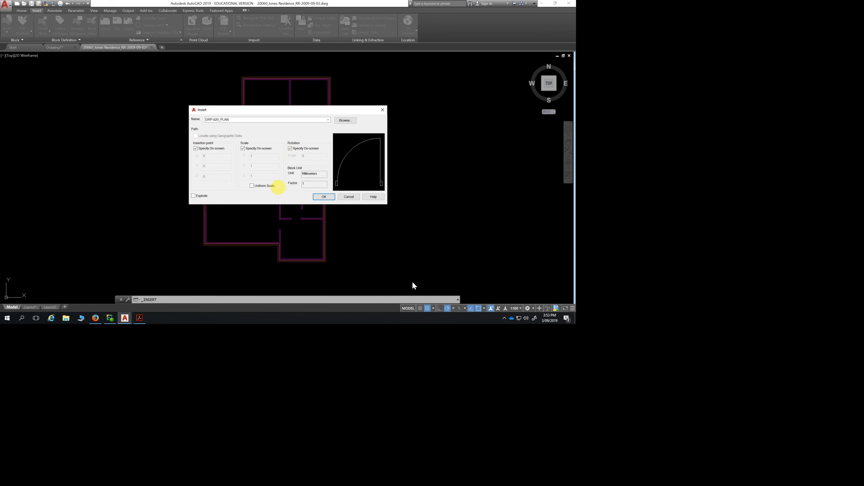
left_click(243, 149)
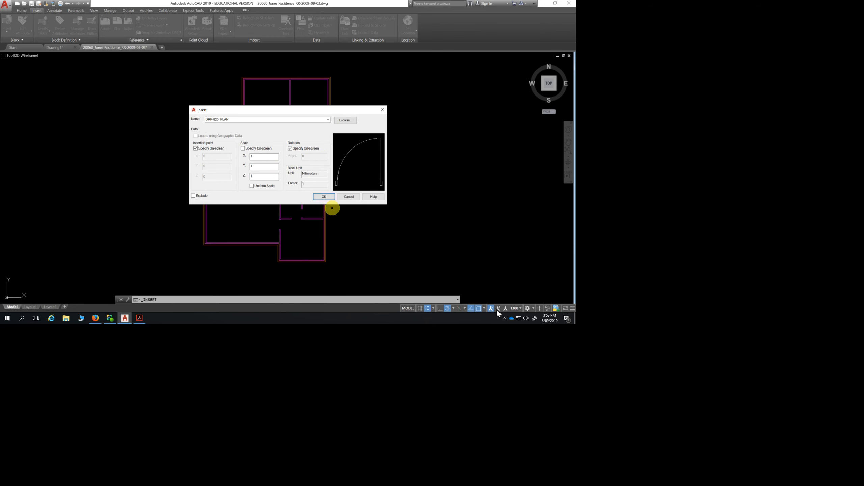
left_click(324, 196)
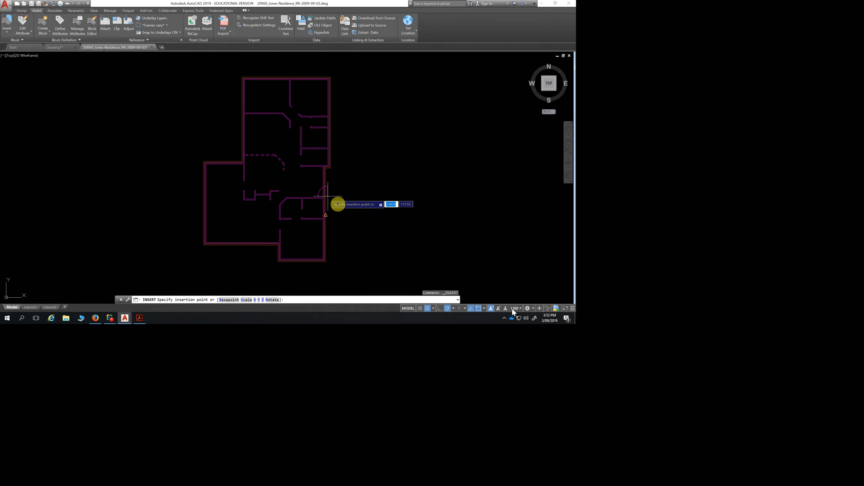
left_click(363, 179)
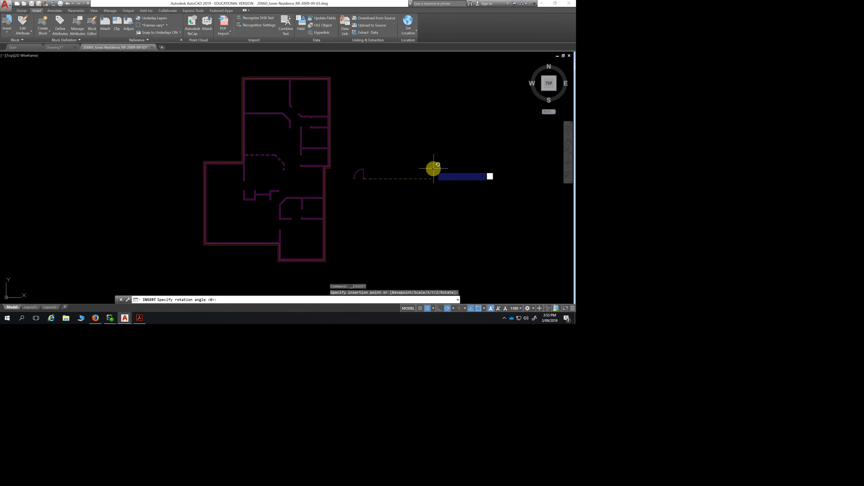
left_click(439, 308)
left_click(439, 133)
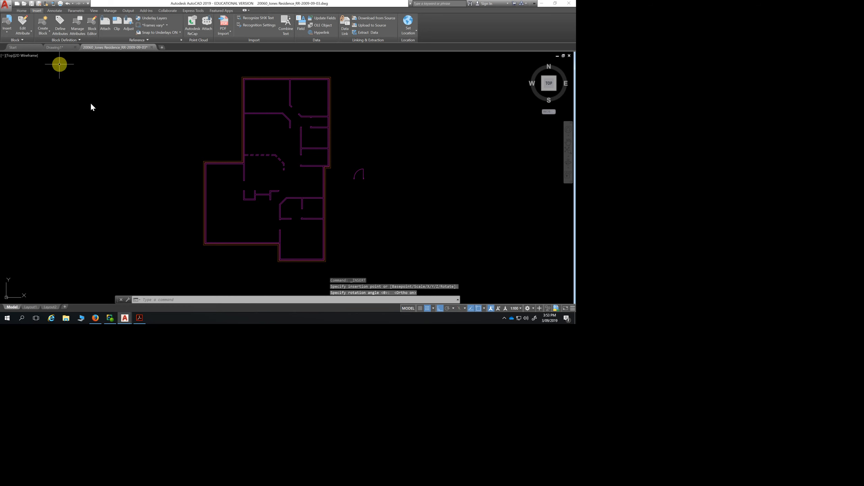
Make DOORS the current layer
left_click(22, 11)
left_click(277, 17)
left_click(264, 62)
left_click(529, 147)
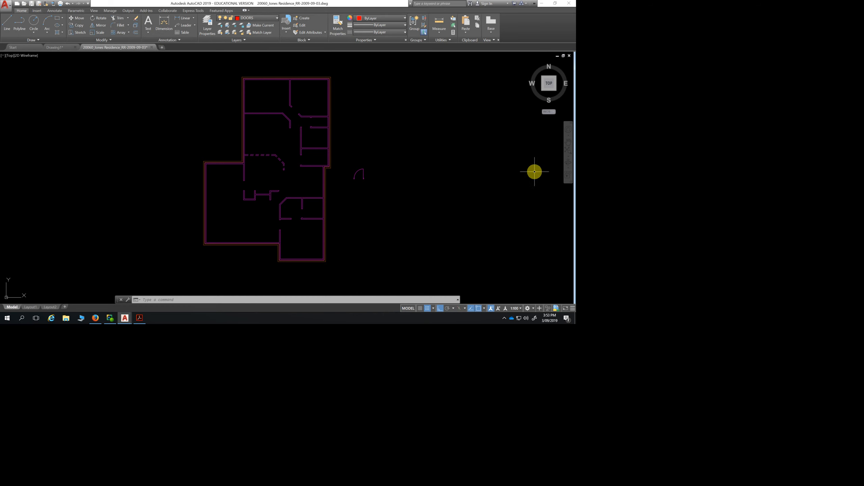
Reassign the inserted door block from the WALL-TIMBER layer to the DOORS layer
left_click(383, 141)
left_click(352, 188)
left_click(277, 17)
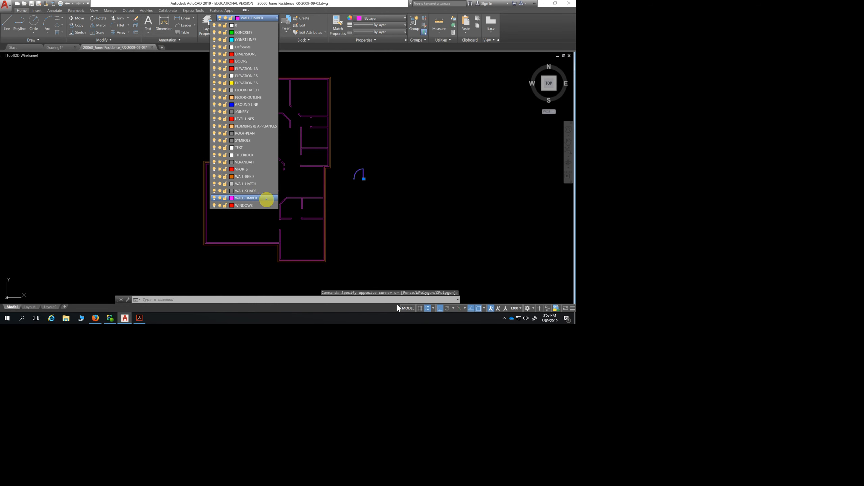
left_click(264, 62)
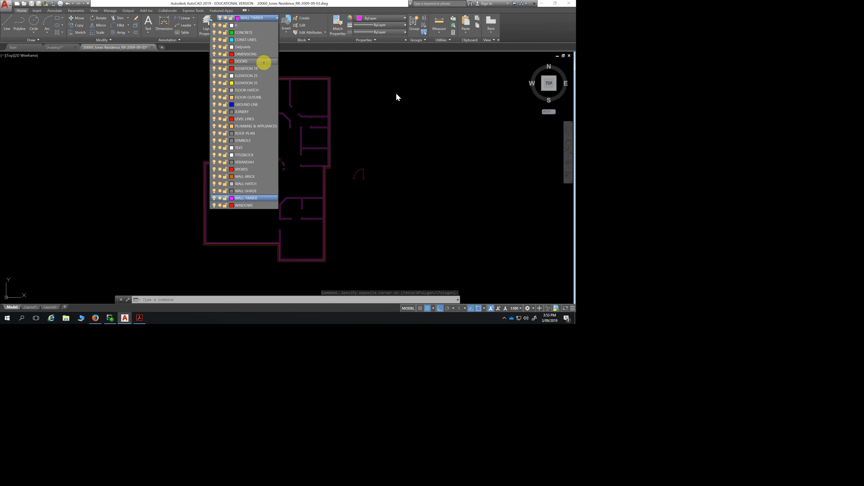
left_click(407, 196)
key("Escape")
scroll(366, 179, "up", 5)
scroll(364, 176, "up", 2)
mouse_move(362, 179)
middle_mouse_down()
mouse_move(391, 248)
mouse_move(405, 257)
middle_mouse_up()
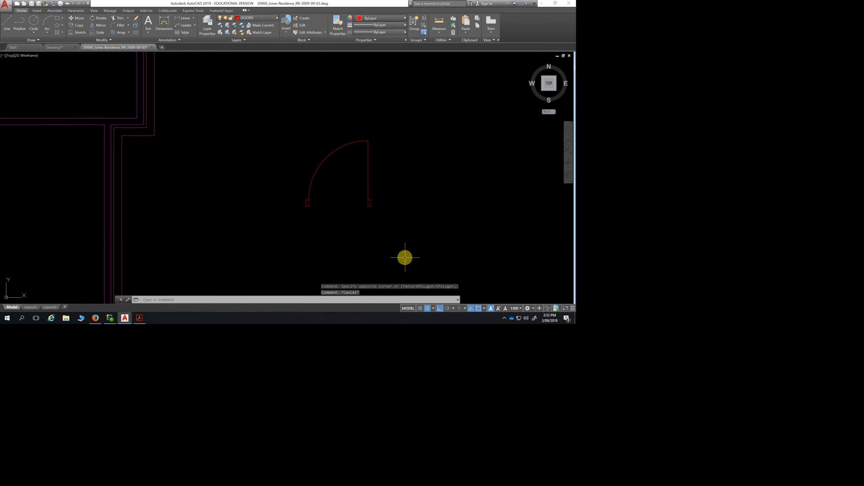
Check which layer the inserted door block east of the plan is on, without changing it
scroll(407, 250, "down", 2)
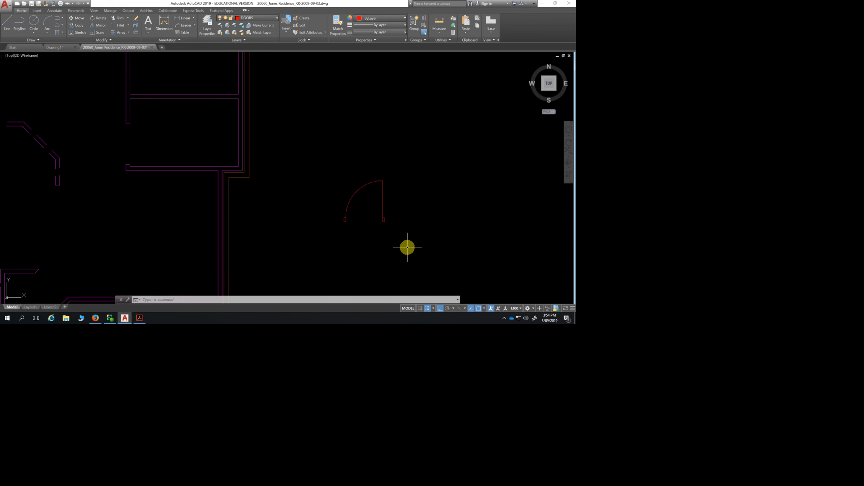
left_click(406, 168)
left_click(312, 243)
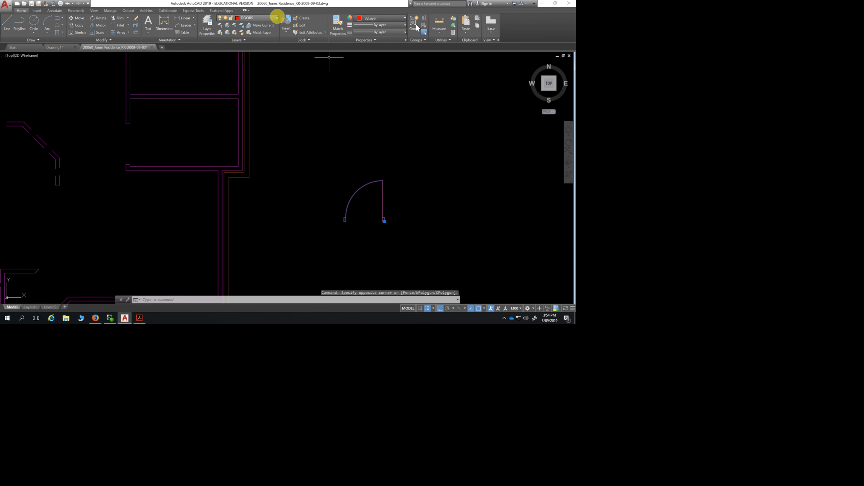
left_click(277, 18)
left_click(261, 60)
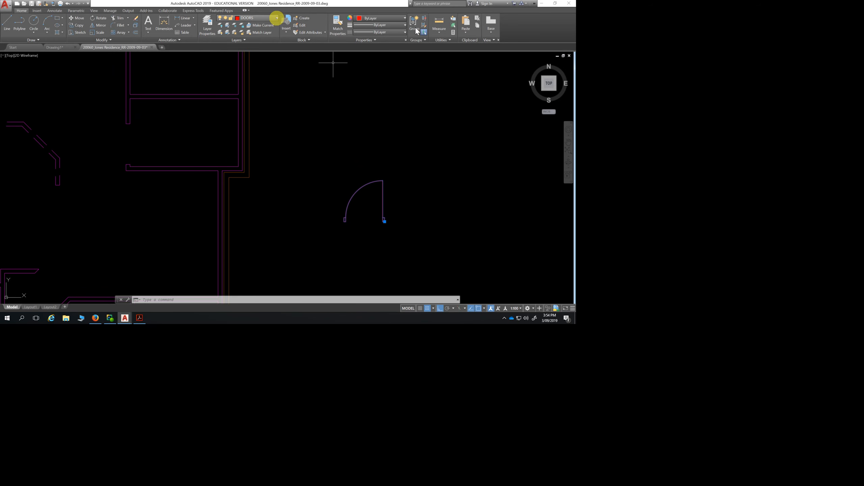
left_click(278, 18)
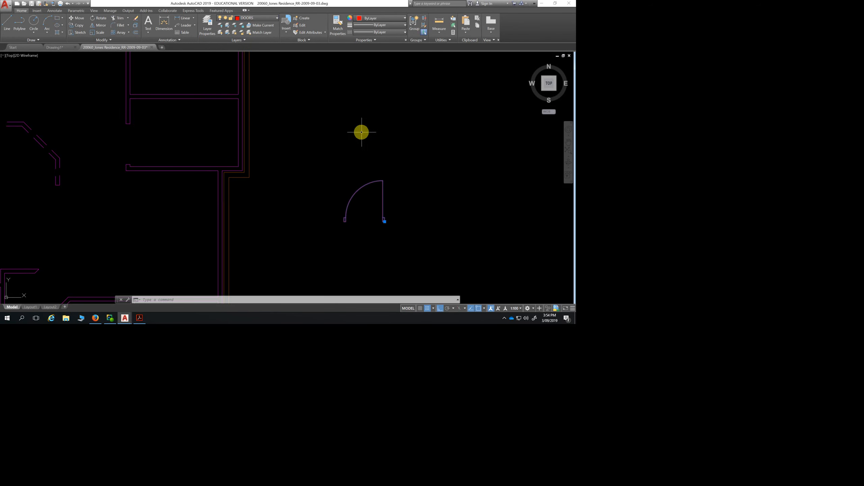
key("Escape")
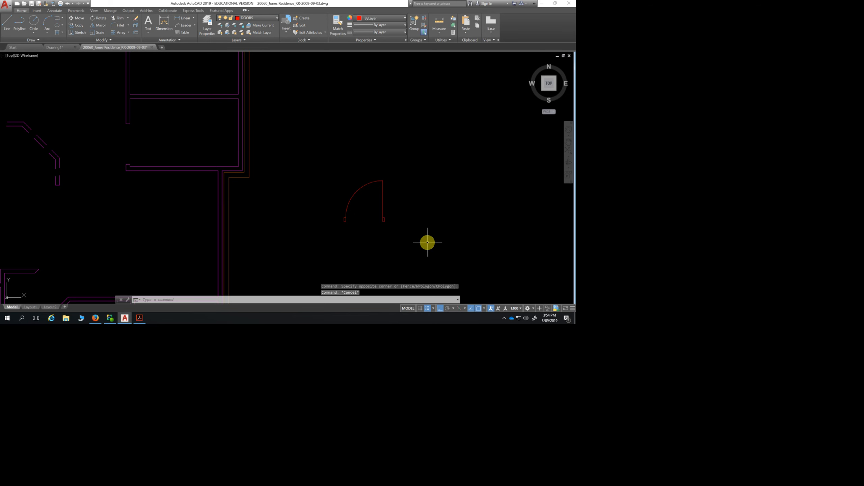
Rotate the door block 90 degrees counterclockwise about the outer lower corner of its hinge-side jamb, with Ortho on
scroll(423, 231, "down", 4)
middle_click_drag(423, 228, 415, 149)
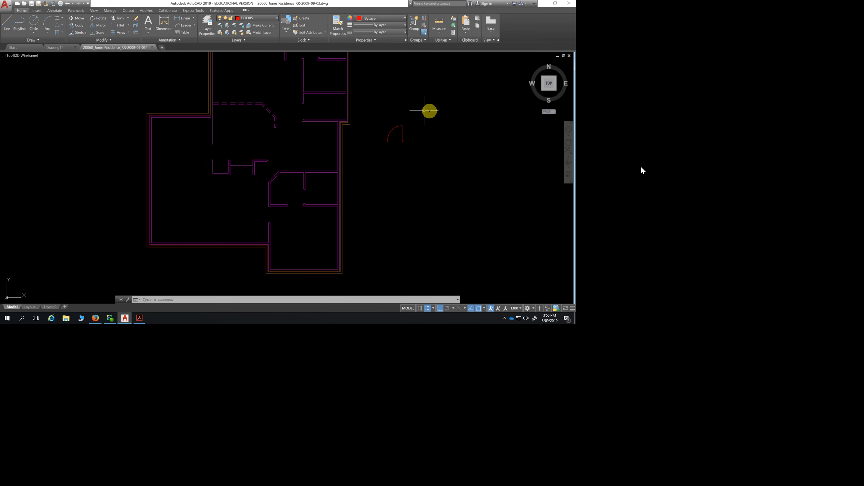
left_click(421, 112)
left_click(378, 160)
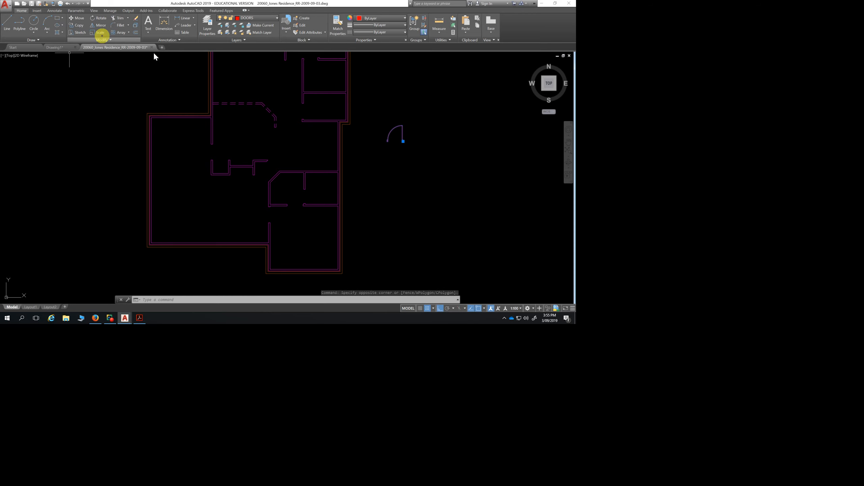
left_click(99, 18)
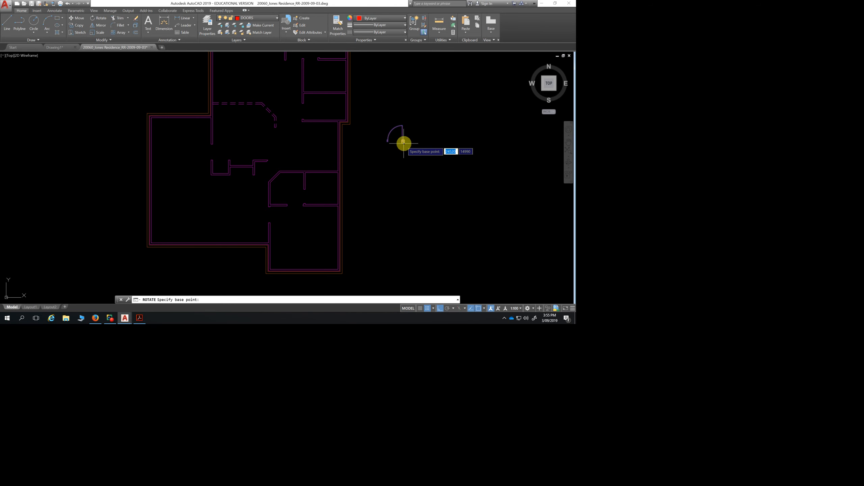
scroll(403, 143, "up", 8)
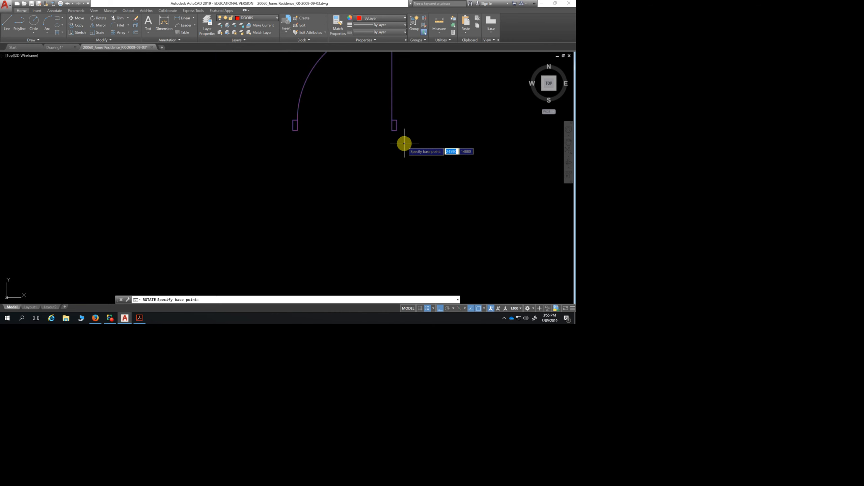
left_click(396, 130)
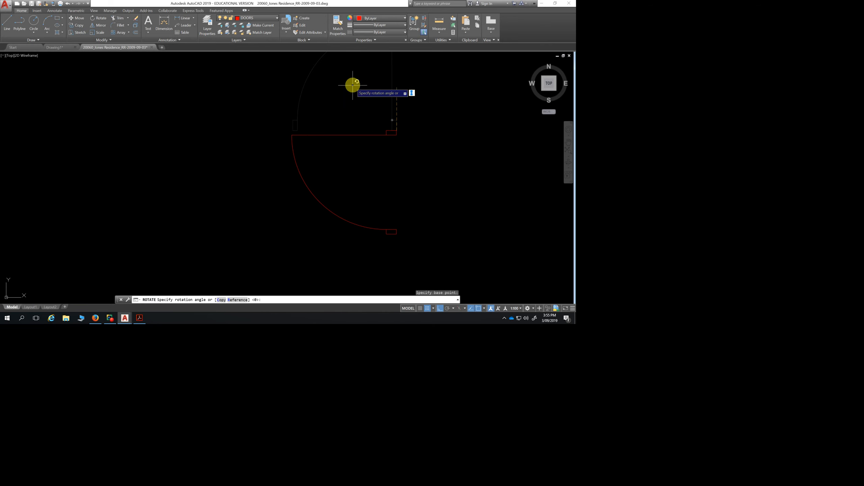
left_click(397, 83)
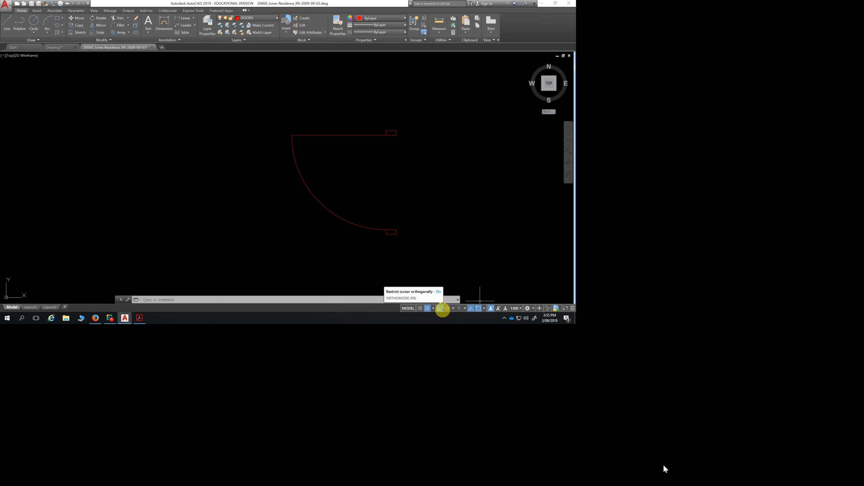
Mirror the door block about a vertical line through its upper jamb's outer corner, keeping the source object
scroll(454, 202, "down", 3)
middle_click_drag(453, 203, 382, 189)
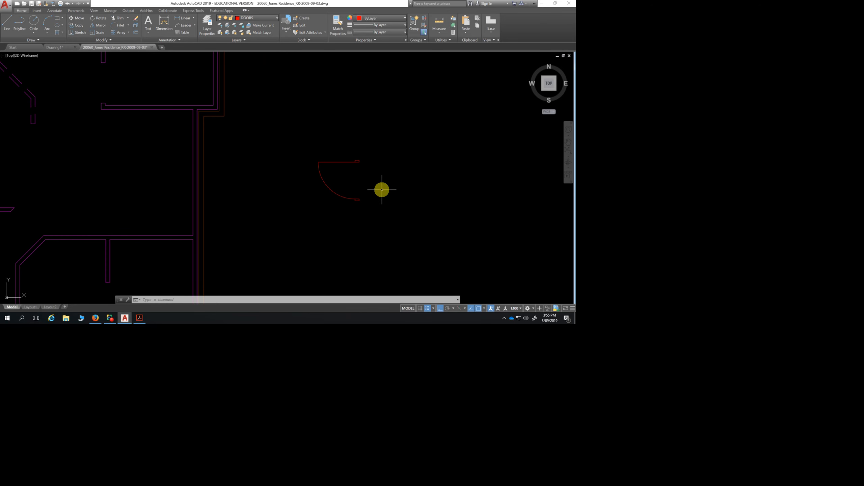
left_click(376, 141)
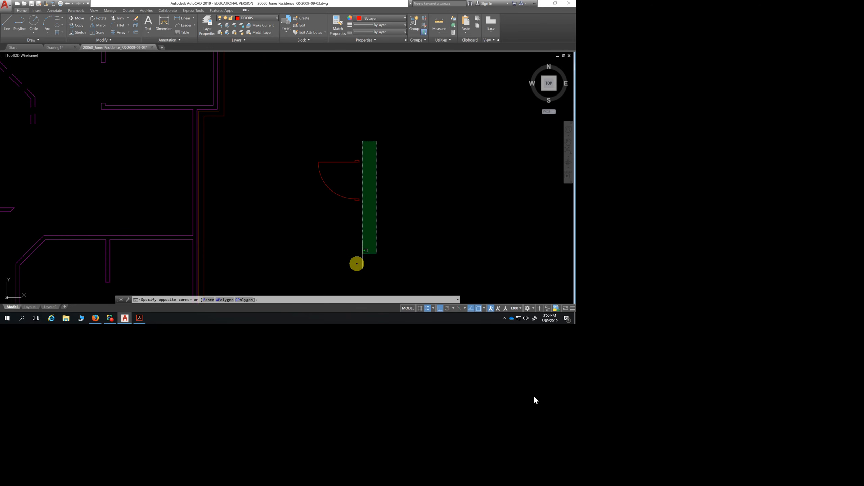
left_click(295, 232)
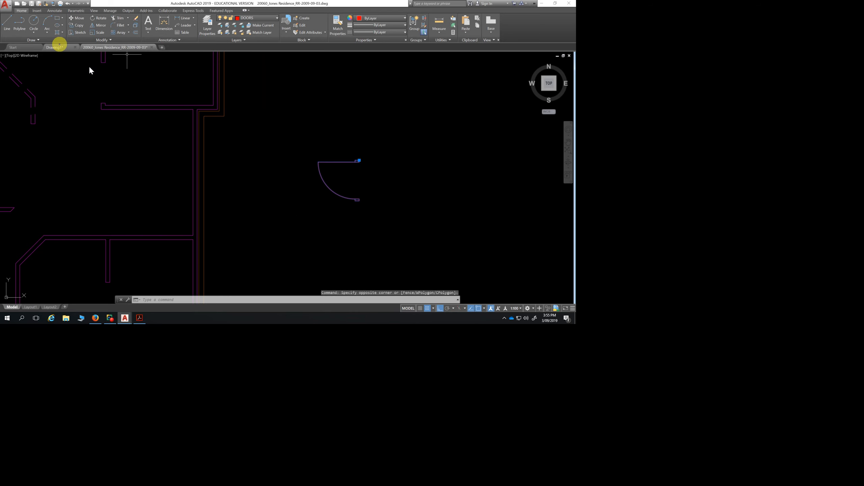
left_click(98, 26)
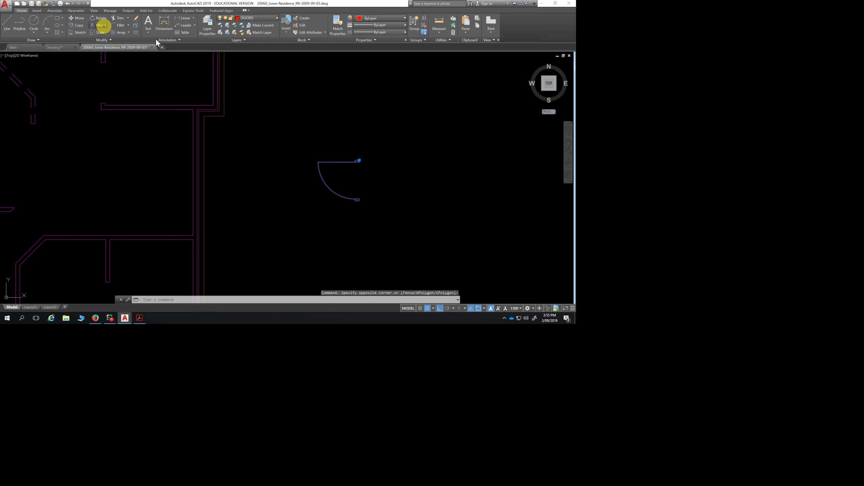
left_click(359, 162)
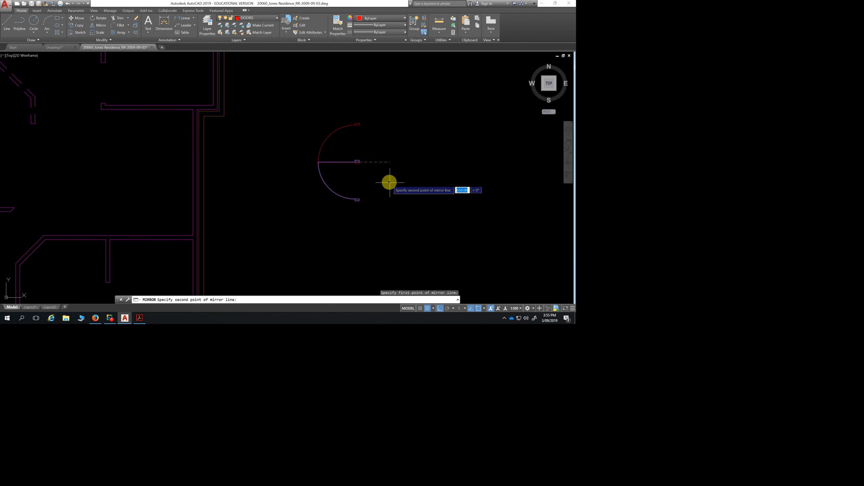
left_click(442, 257)
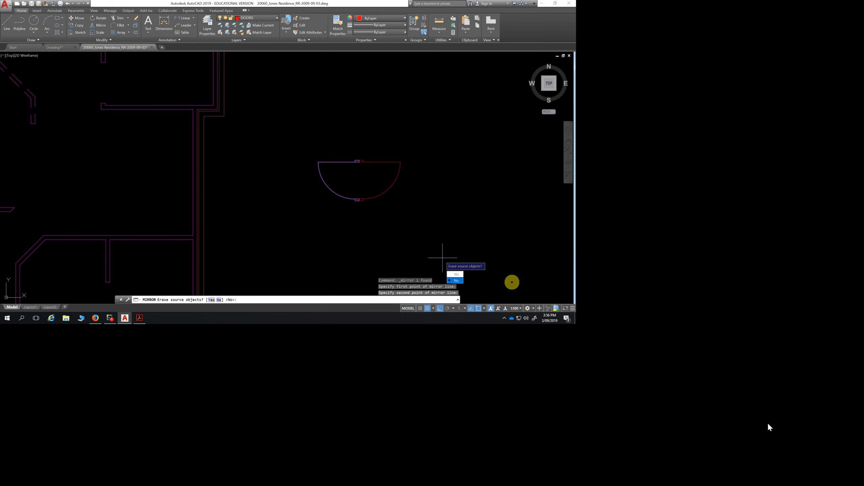
left_click(456, 281)
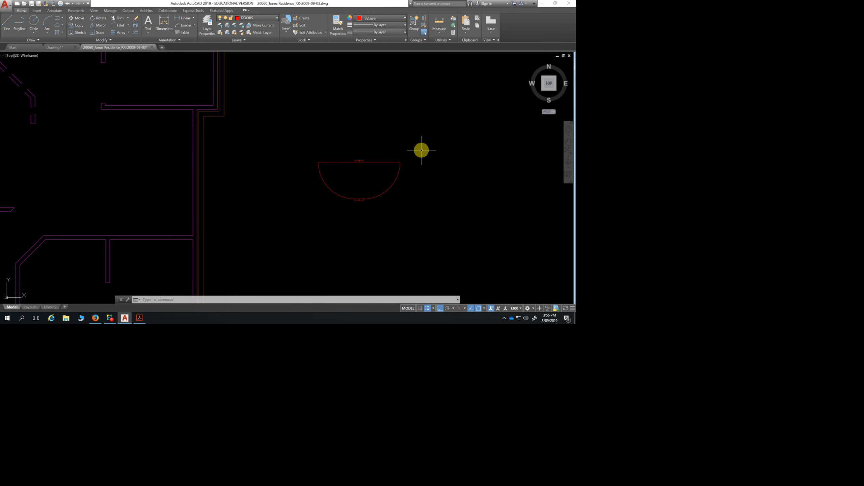
left_click(422, 137)
left_click(373, 199)
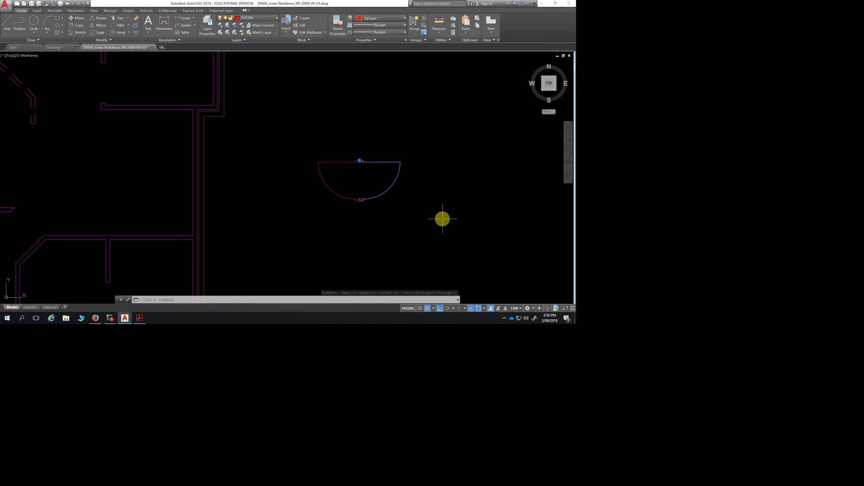
type("mi")
key("Return")
left_click(433, 137)
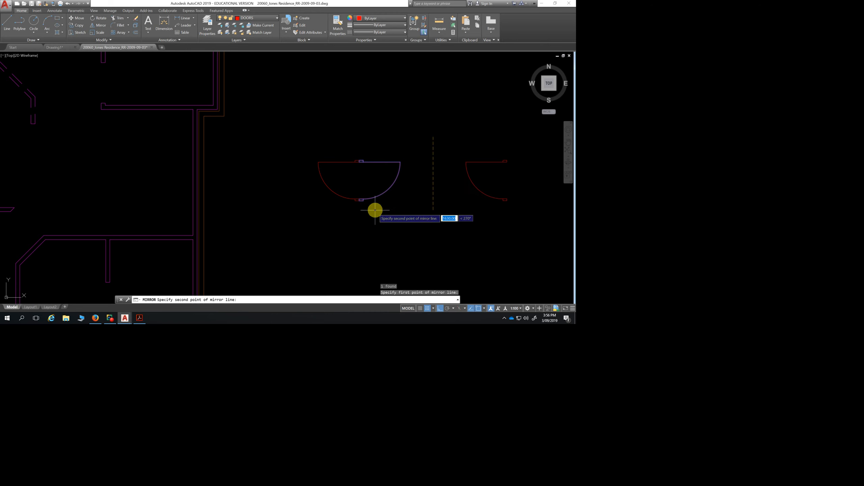
key("Escape")
key("Escape")
key("Escape")
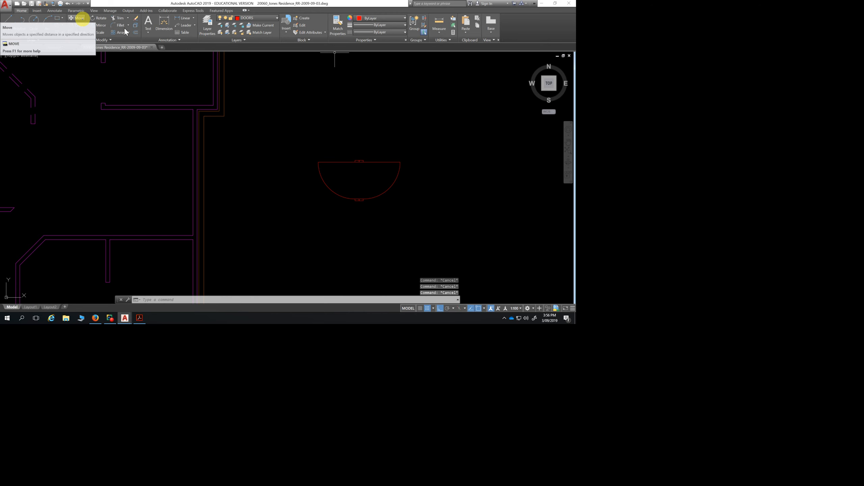
Move the mirrored door copy by its upper jamb's outer west corner into the west wall opening of the plan's southeast room, with Ortho off
left_click(79, 18)
left_click(408, 149)
left_click(371, 216)
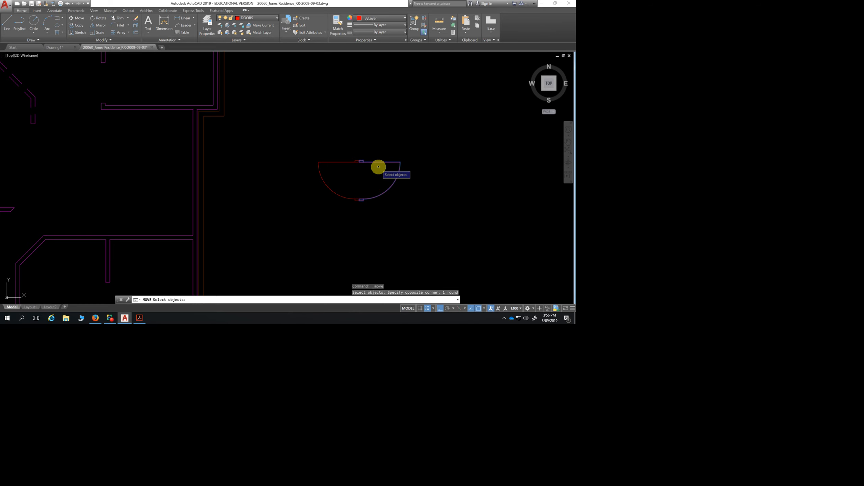
key("Return")
scroll(378, 168, "up", 5)
scroll(368, 170, "down", 4)
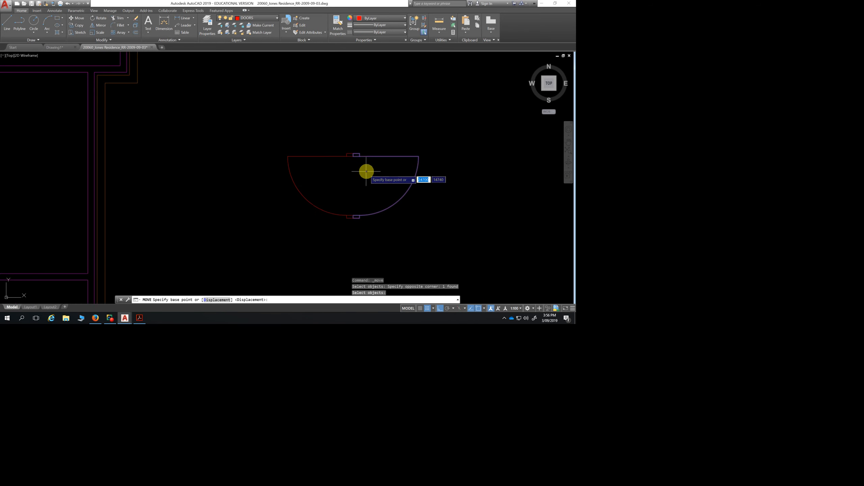
scroll(366, 172, "down", 6)
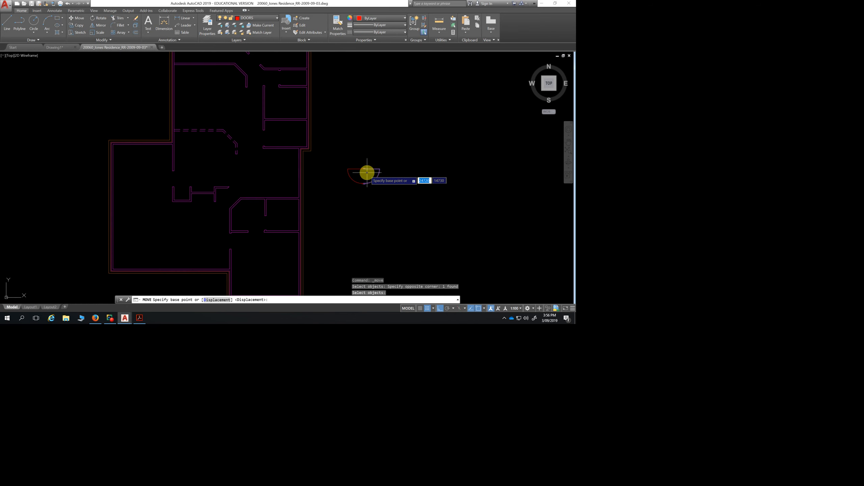
scroll(362, 172, "up", 7)
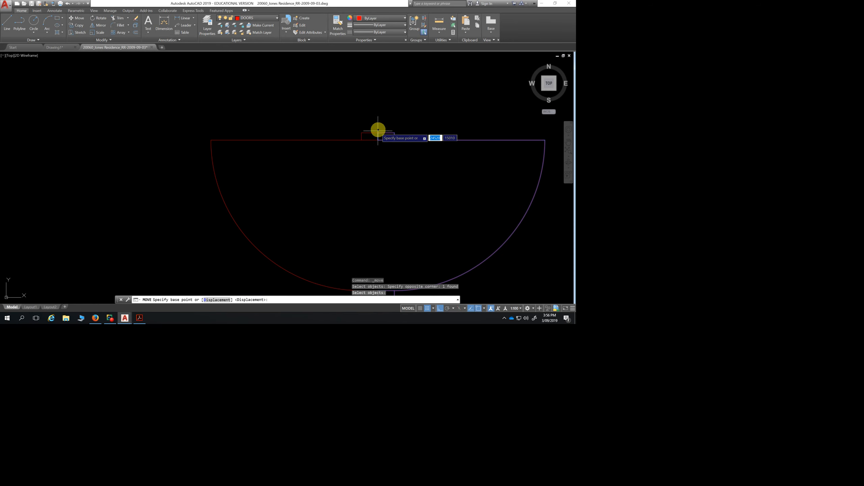
left_click(378, 132)
scroll(173, 187, "down", 6)
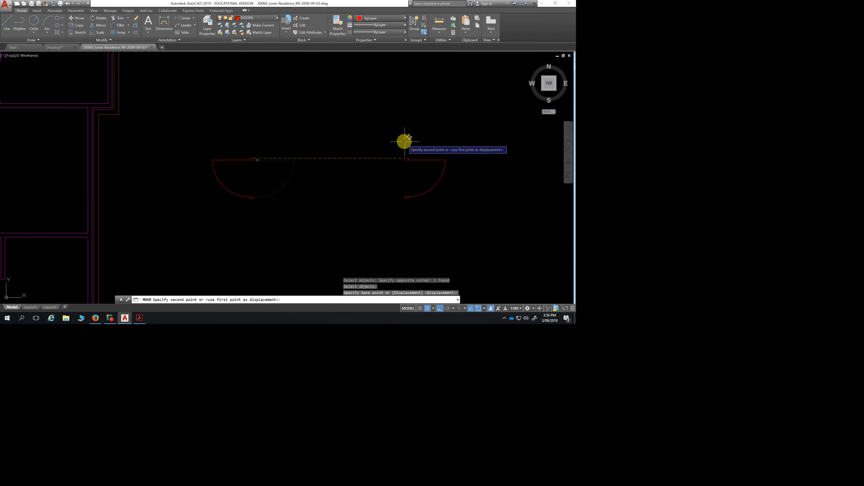
left_click(439, 309)
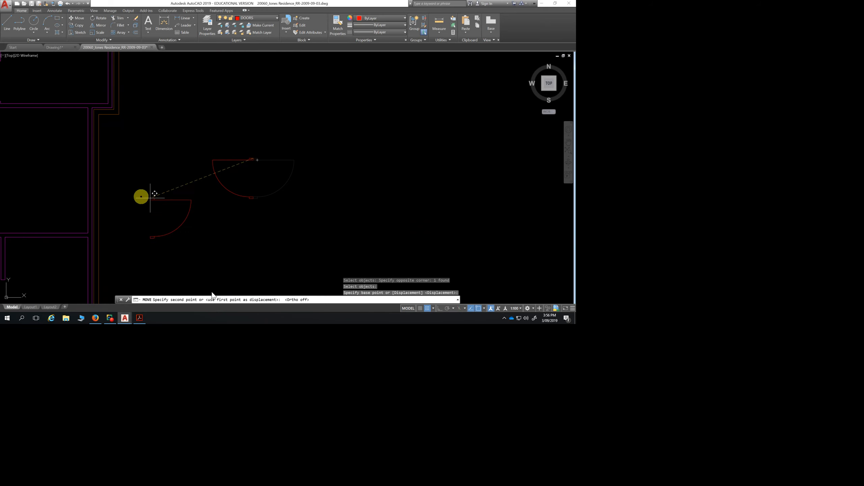
middle_click_drag(148, 186, 315, 158)
mouse_move(108, 242)
middle_mouse_down()
mouse_move(129, 198)
mouse_move(133, 233)
mouse_move(141, 173)
middle_mouse_up()
scroll(133, 209, "down", 4)
scroll(123, 170, "up", 5)
scroll(122, 169, "up", 5)
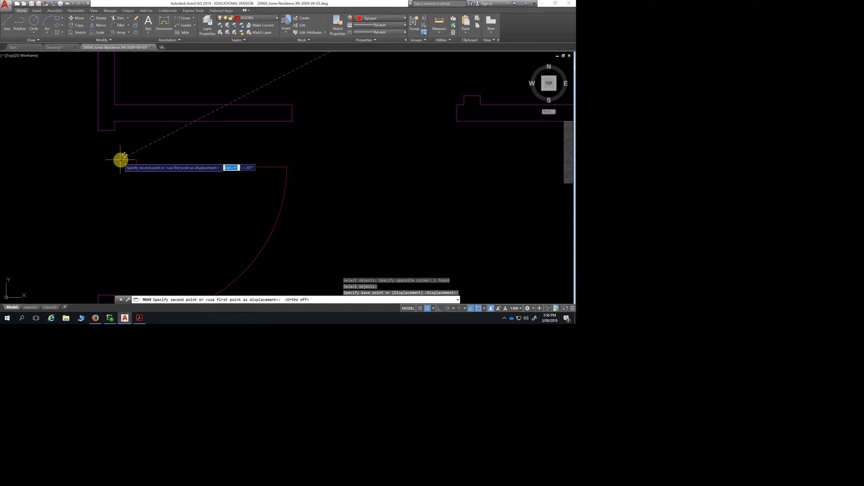
left_click(98, 130)
scroll(336, 191, "down", 6)
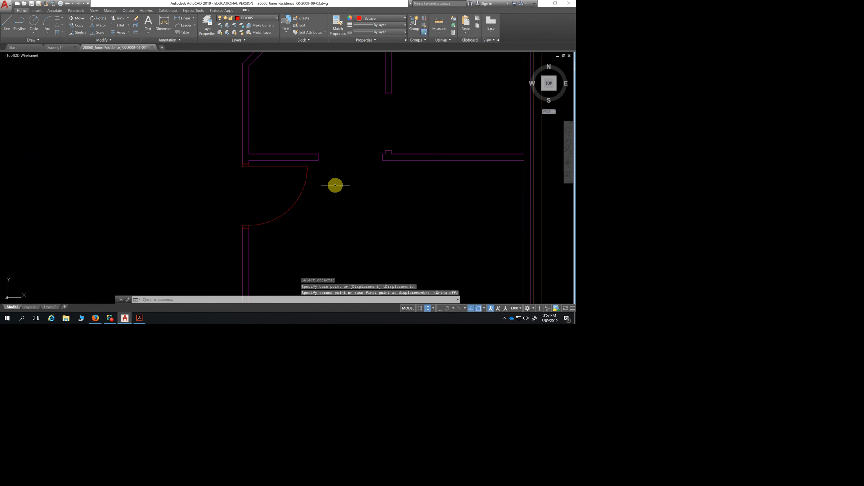
Examine how the placed door's jamb meets the wall end, and review the whole floor plan and the spare door block
middle_click_drag(335, 193, 332, 160)
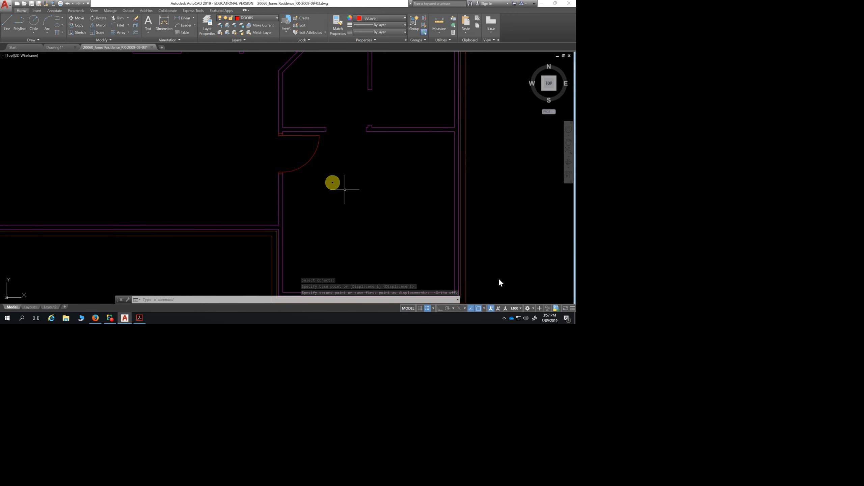
scroll(357, 187, "down", 5)
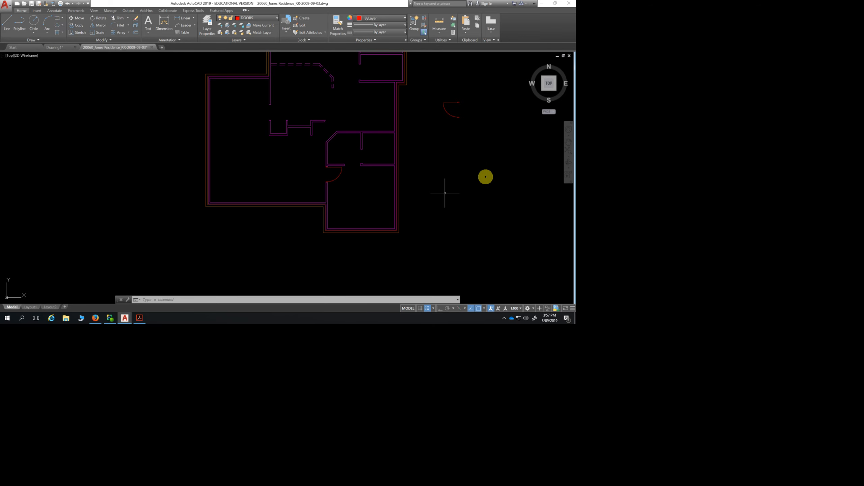
scroll(327, 172, "up", 6)
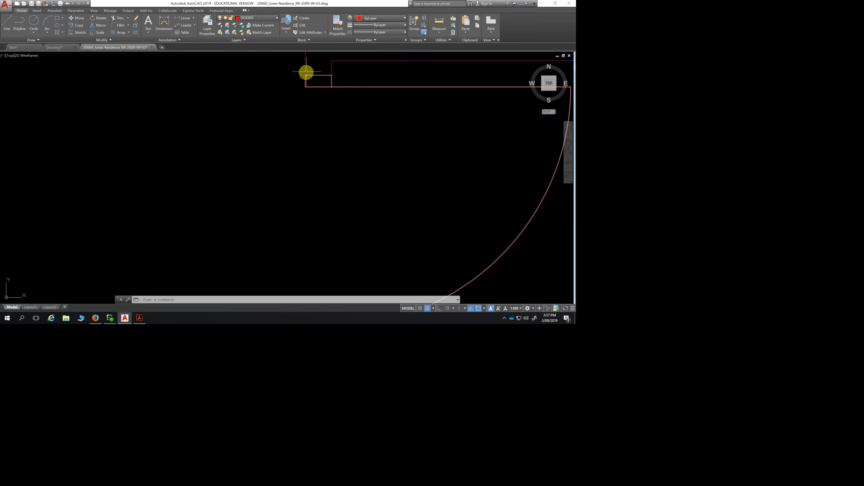
scroll(274, 127, "down", 10)
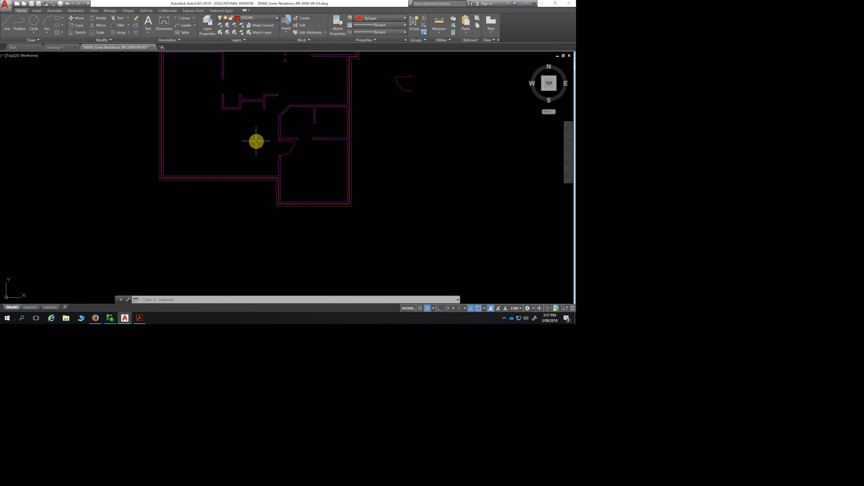
scroll(243, 147, "down", 3)
middle_click_drag(243, 146, 227, 206)
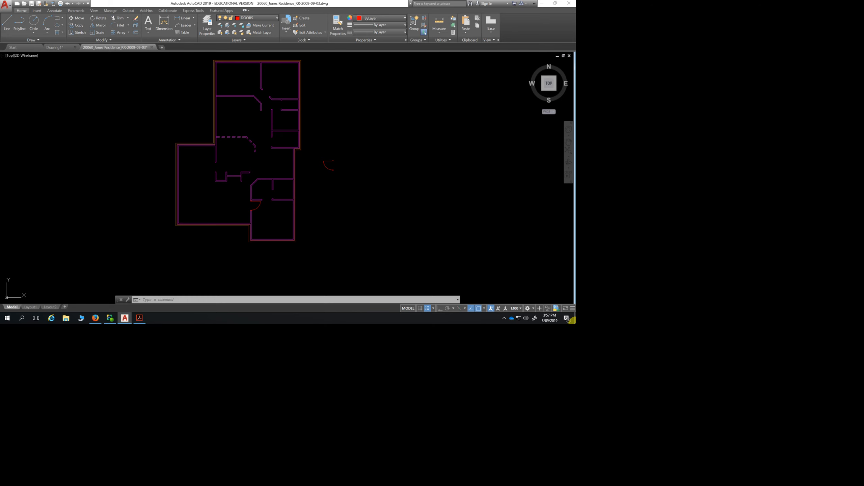
scroll(351, 160, "up", 4)
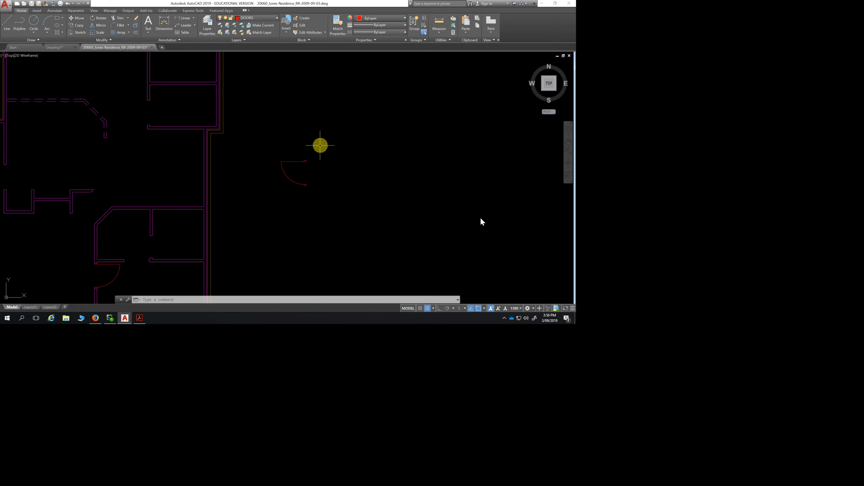
Rotate the spare door block 180 degrees about the outer upper corner of its hinge-side jamb, with Ortho on
left_click(328, 140)
left_click(262, 203)
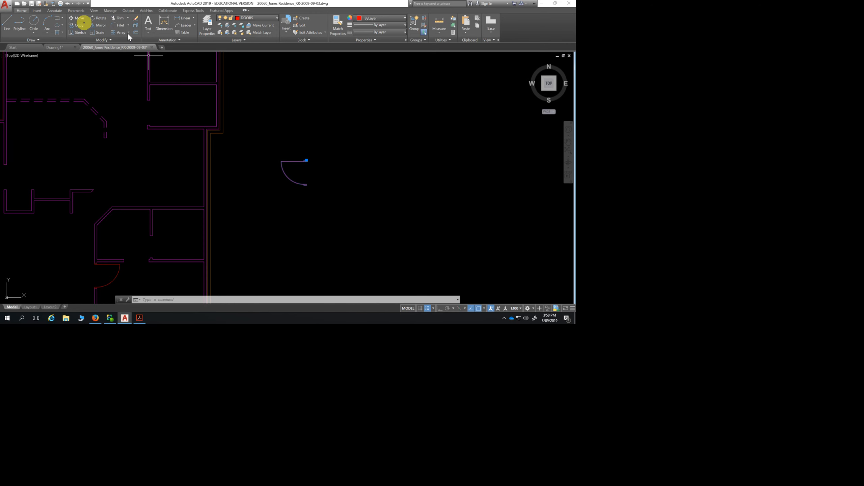
left_click(98, 18)
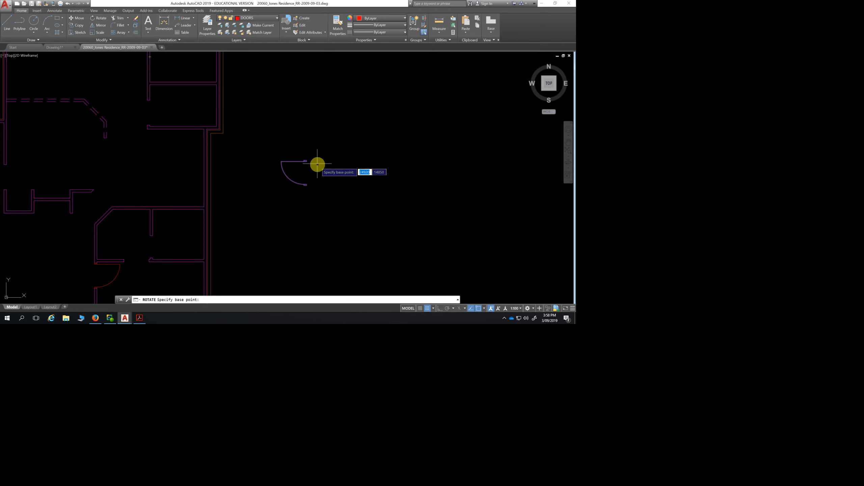
left_click(307, 160)
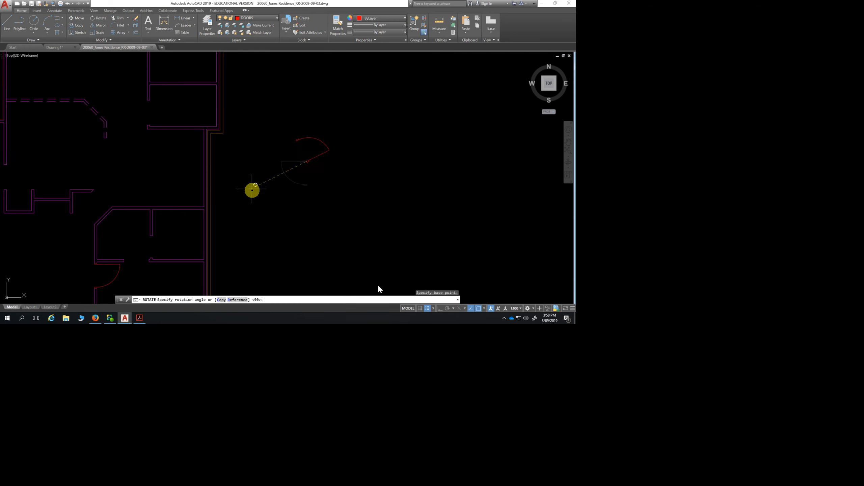
left_click(440, 309)
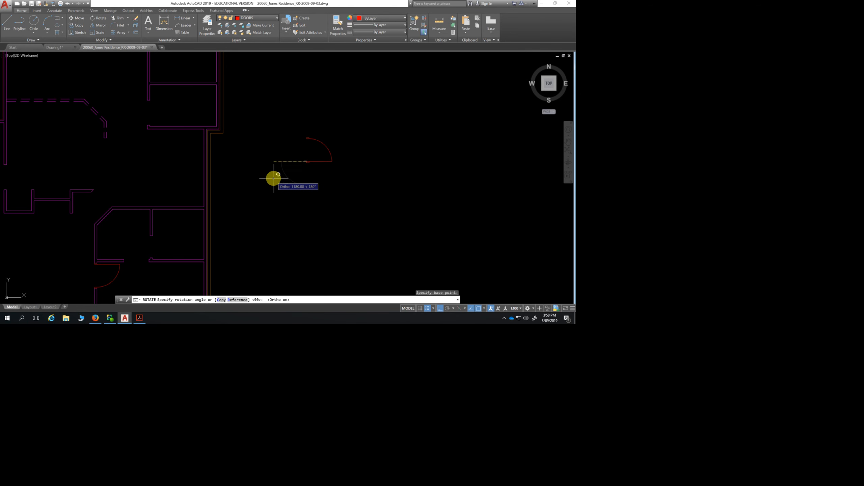
left_click(274, 178)
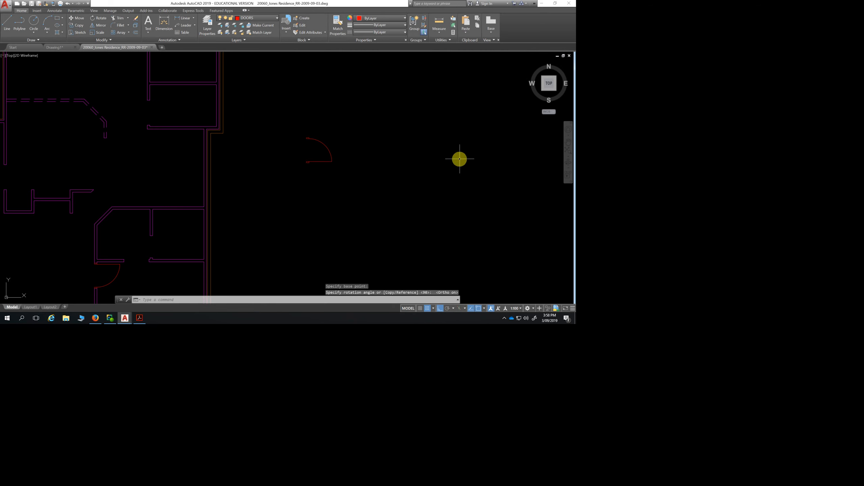
Move the rotated door by its lower jamb's outer west corner into the west wall opening of the small room midway along the east side, with Ortho off
scroll(356, 204, "down", 2)
left_click(364, 137)
left_click(360, 187)
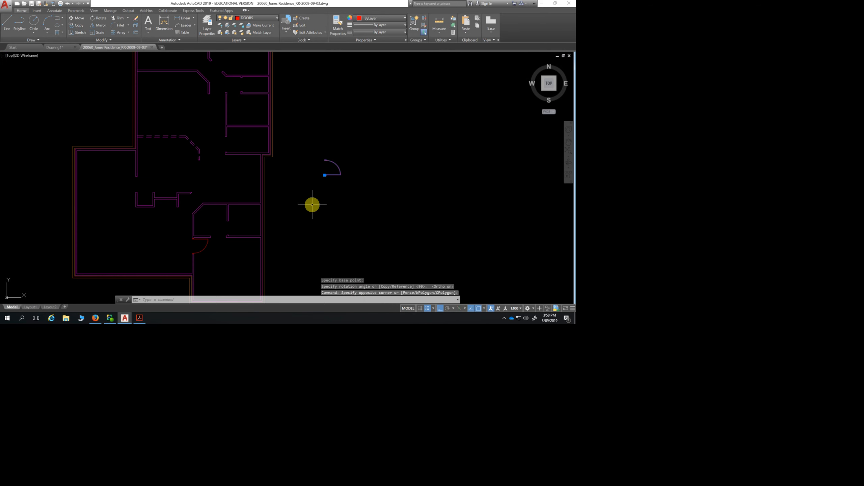
left_click(440, 308)
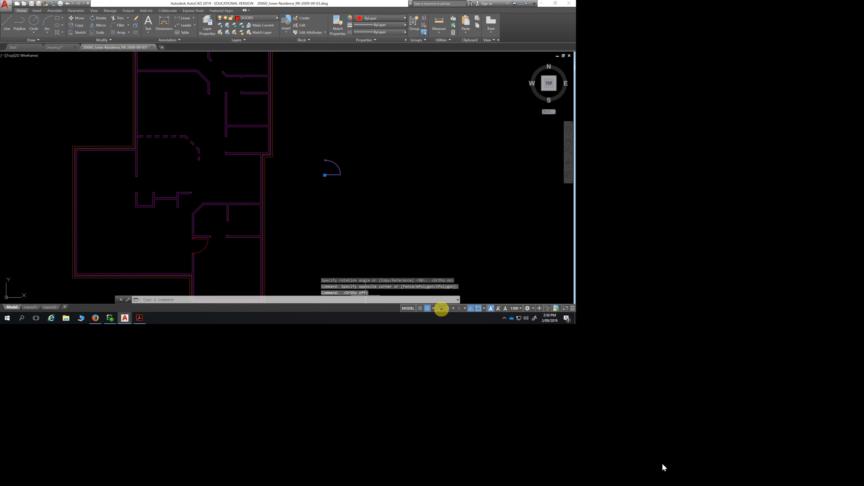
left_click(99, 18)
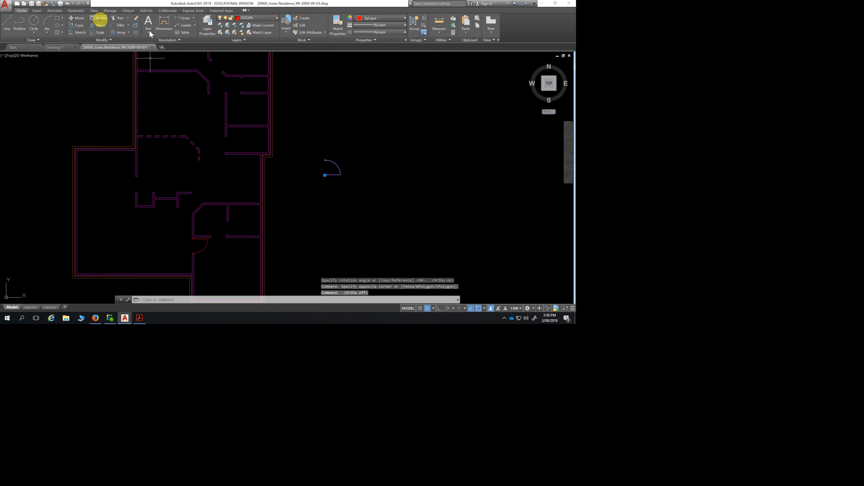
left_click(78, 19)
scroll(327, 172, "up", 8)
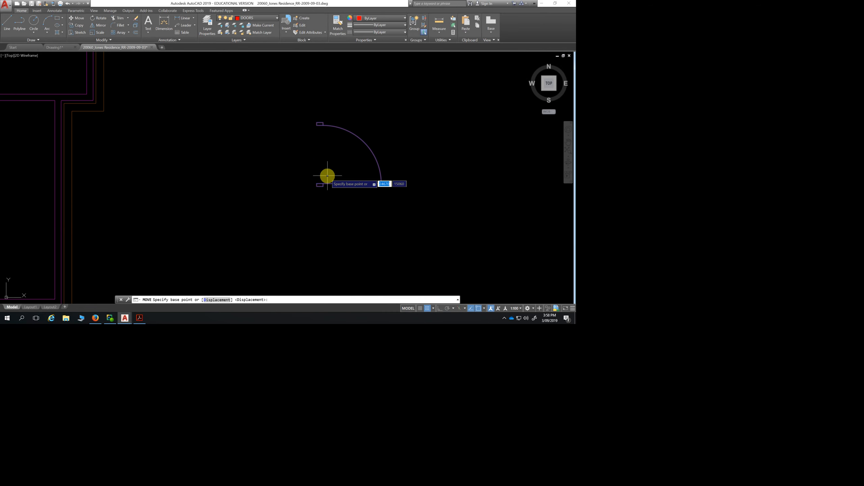
scroll(311, 203, "up", 2)
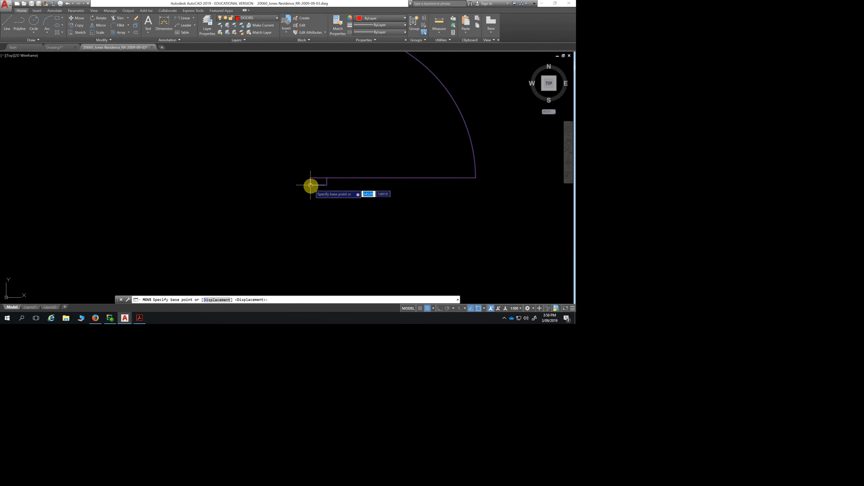
left_click(310, 186)
scroll(264, 201, "down", 8)
middle_click_drag(210, 137, 352, 182)
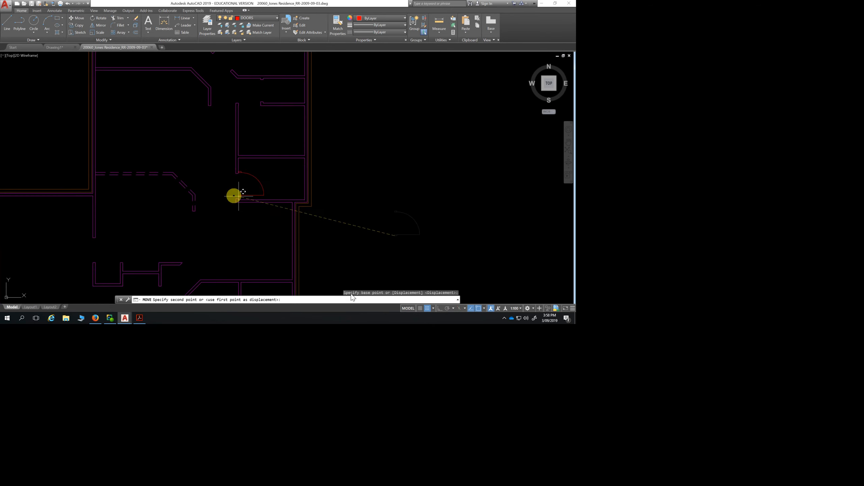
mouse_move(246, 189)
middle_mouse_down()
mouse_move(255, 144)
mouse_move(245, 174)
middle_mouse_up()
scroll(243, 141, "up", 4)
scroll(243, 141, "up", 4)
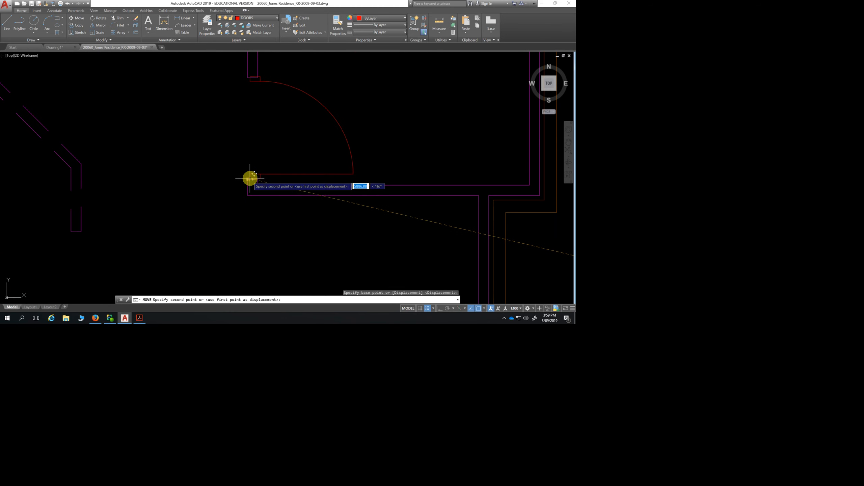
left_click(248, 178)
Copy the newly placed door by its upper jamb's west corner to a free spot inside the northeast room
scroll(298, 229, "down", 2)
scroll(298, 232, "down", 6)
middle_click_drag(269, 221, 278, 112)
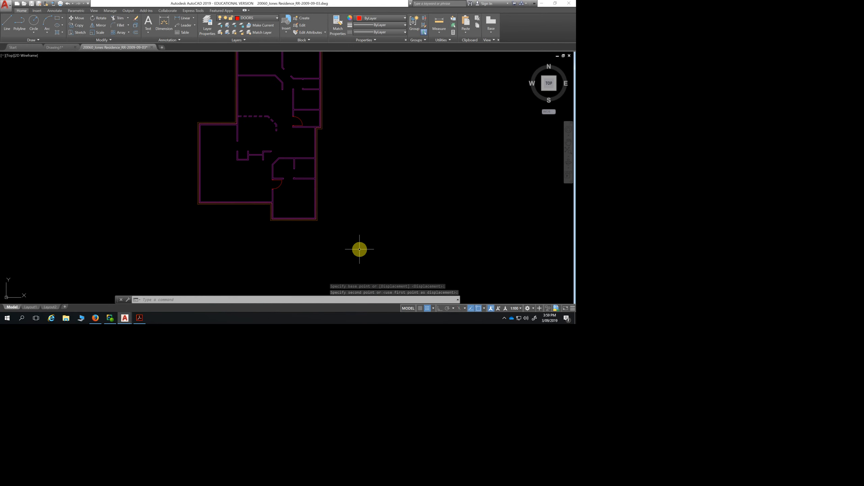
scroll(291, 145, "up", 2)
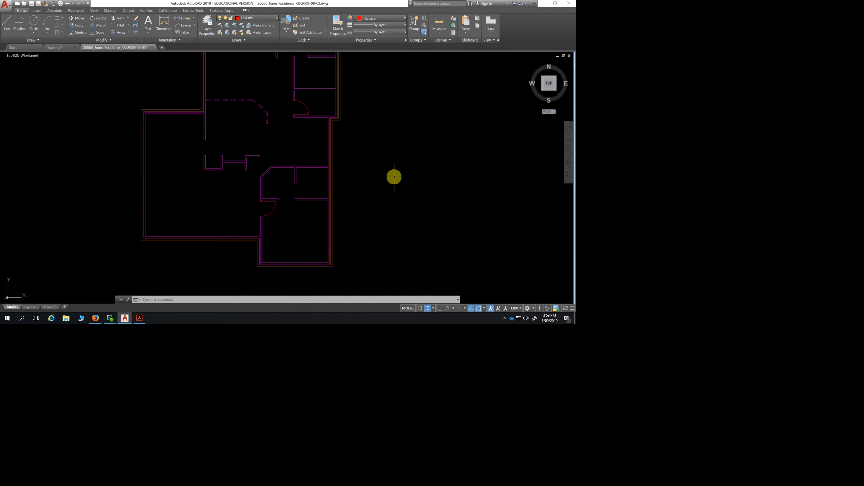
middle_click_drag(374, 145, 375, 214)
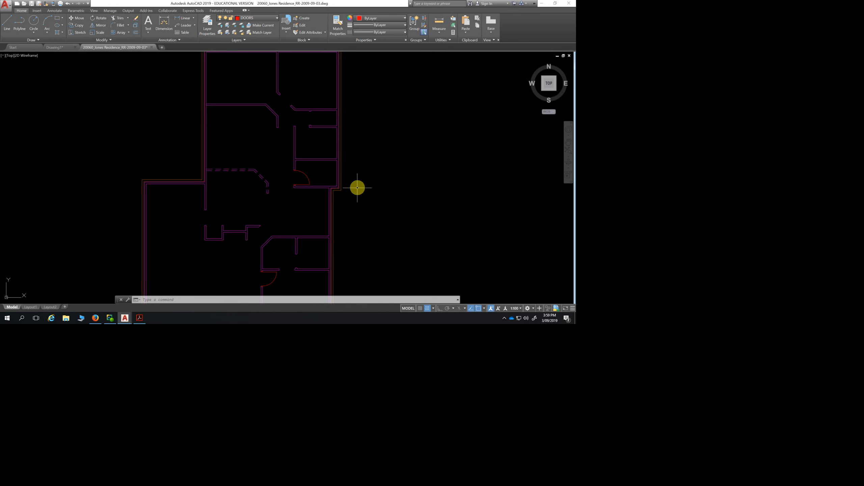
scroll(331, 186, "up", 1)
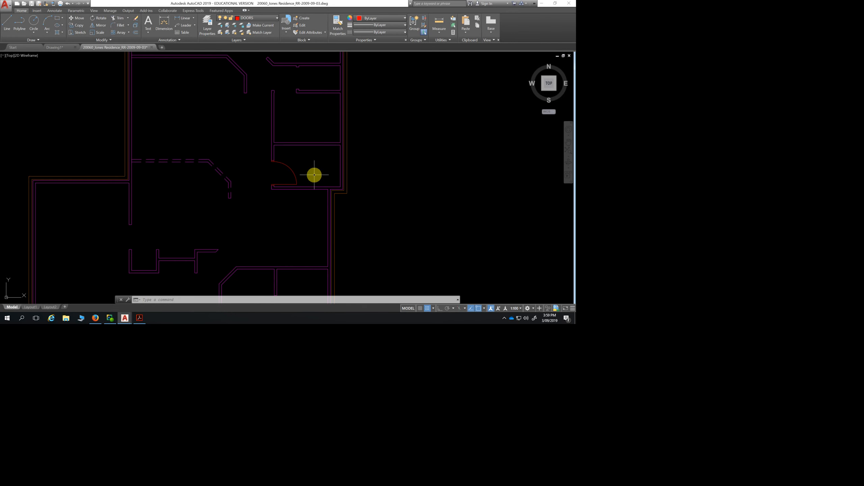
left_click(304, 160)
left_click(280, 177)
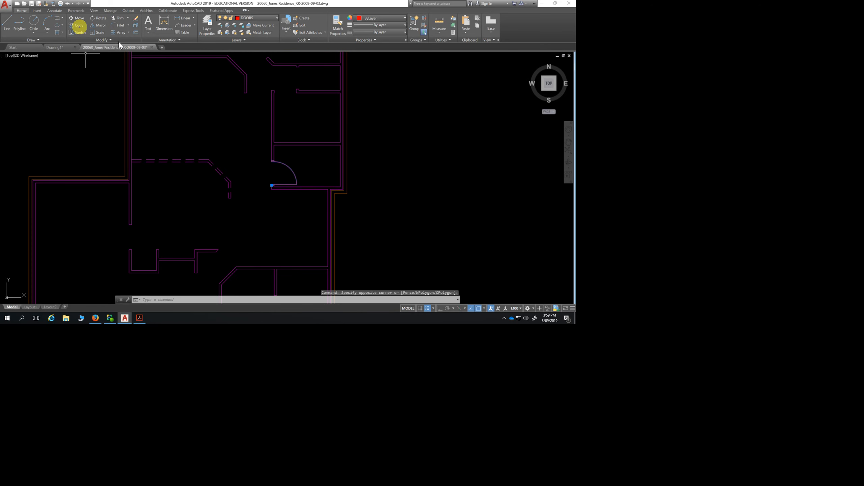
left_click(79, 26)
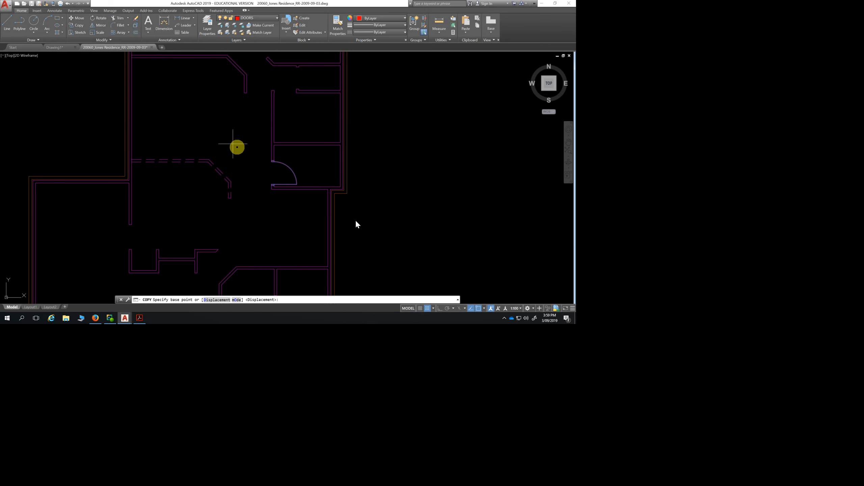
left_click(271, 162)
scroll(299, 68, "down", 2)
middle_click_drag(304, 90, 286, 123)
left_click(272, 109)
key("Escape")
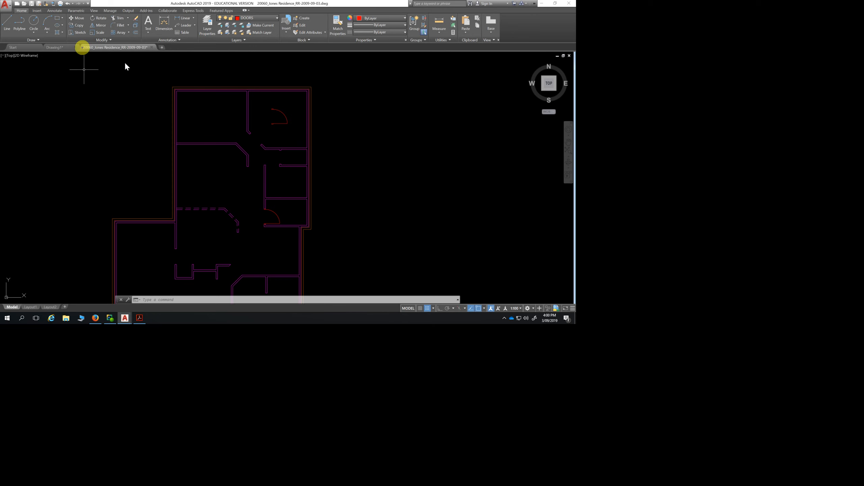
Rotate the copied door 45 degrees counterclockwise about its lower jamb's outer west corner, with Polar Tracking on
left_click(291, 101)
left_click(269, 126)
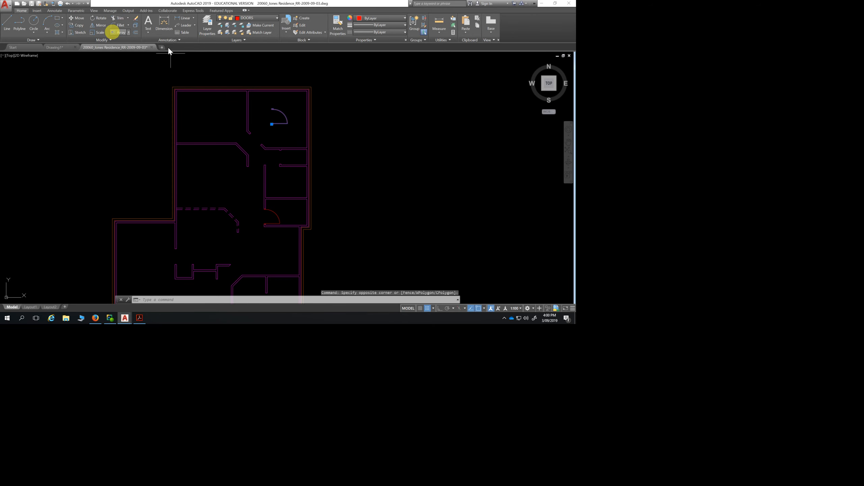
left_click(101, 18)
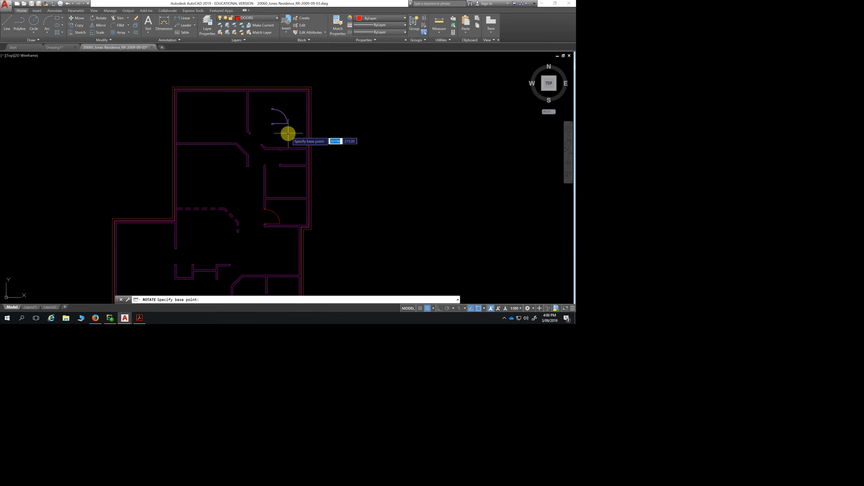
scroll(279, 133, "up", 6)
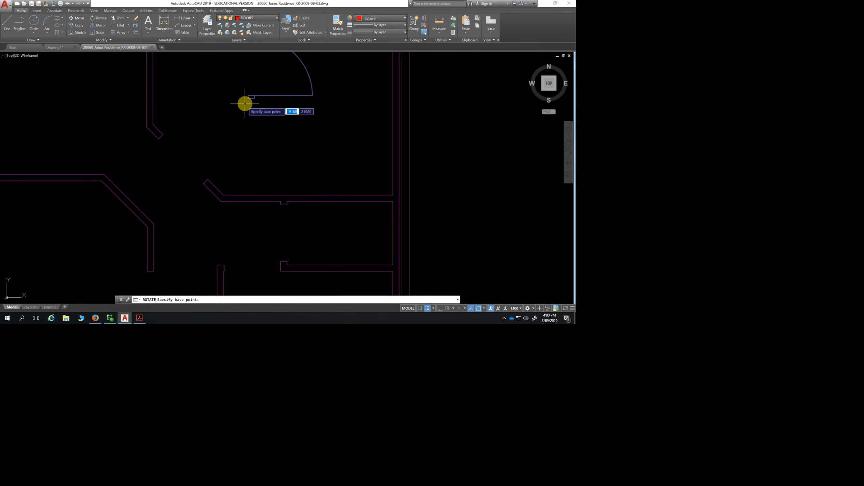
left_click(249, 98)
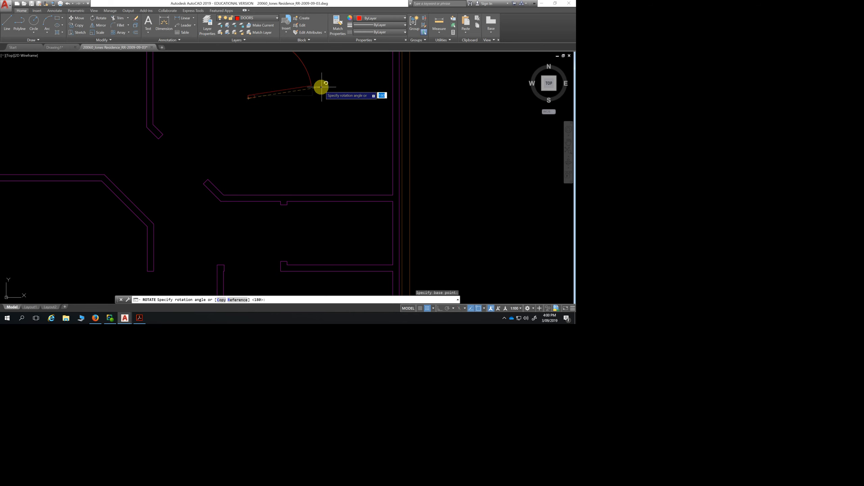
middle_click_drag(326, 80, 323, 204)
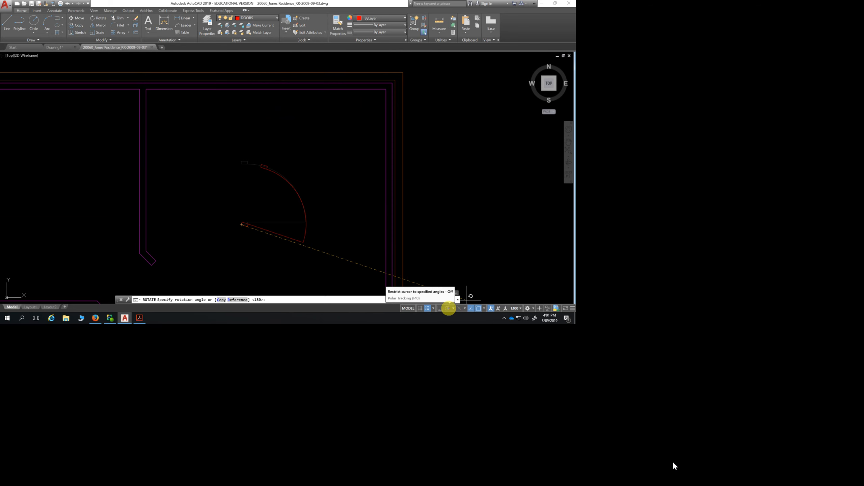
left_click(449, 309)
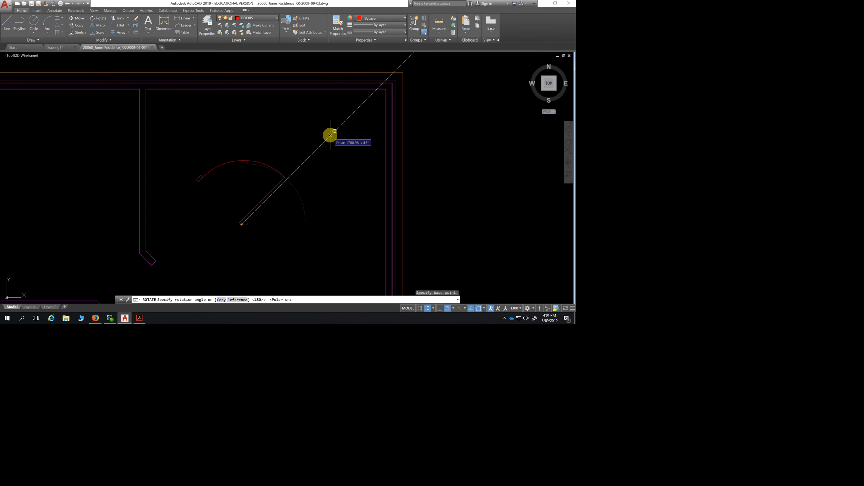
left_click(331, 135)
Start moving the angled door block in the northeast room
scroll(332, 139, "down", 2)
middle_click_drag(336, 166, 338, 106)
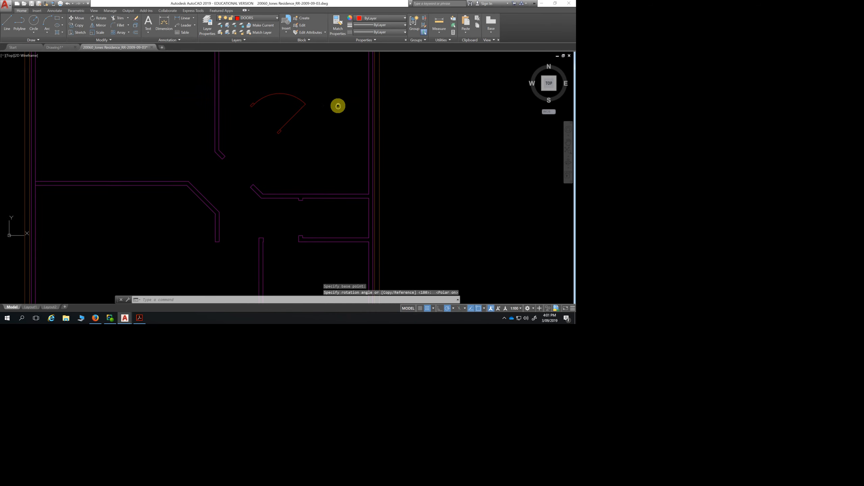
left_click(315, 66)
left_click(266, 133)
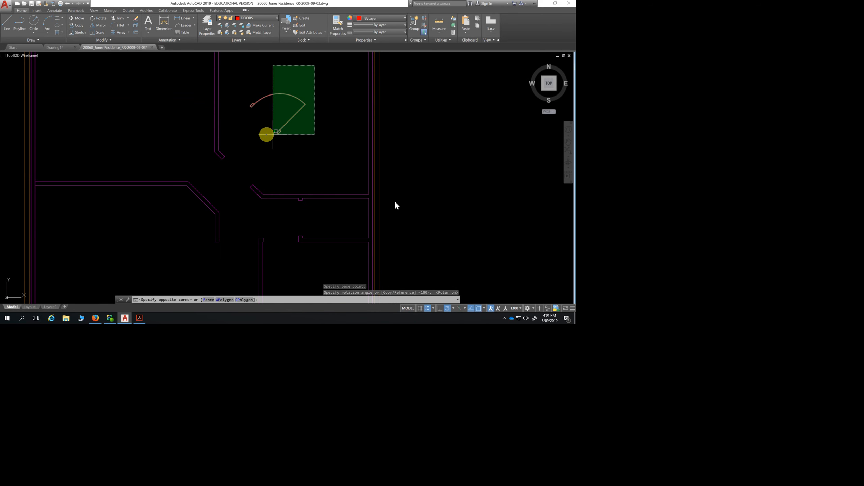
left_click(77, 18)
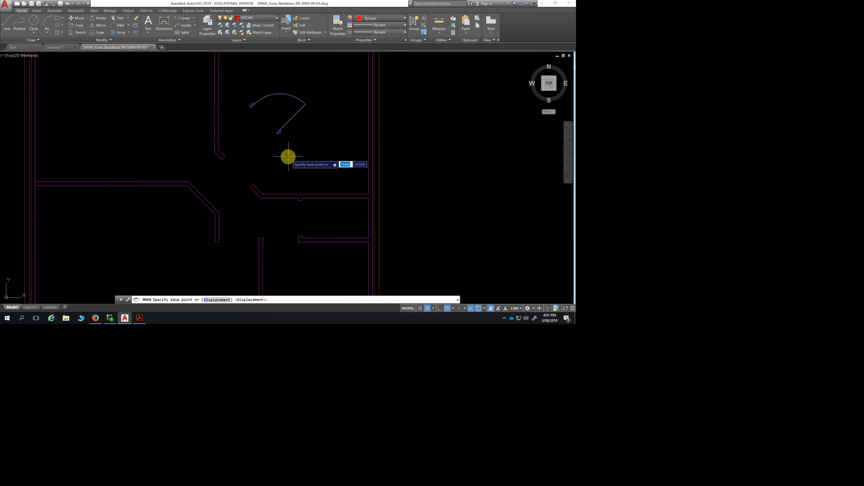
Move the door by its hinge-side jamb corner onto the lower wall end of the angled opening into the upper-right room
scroll(278, 135, "up", 3)
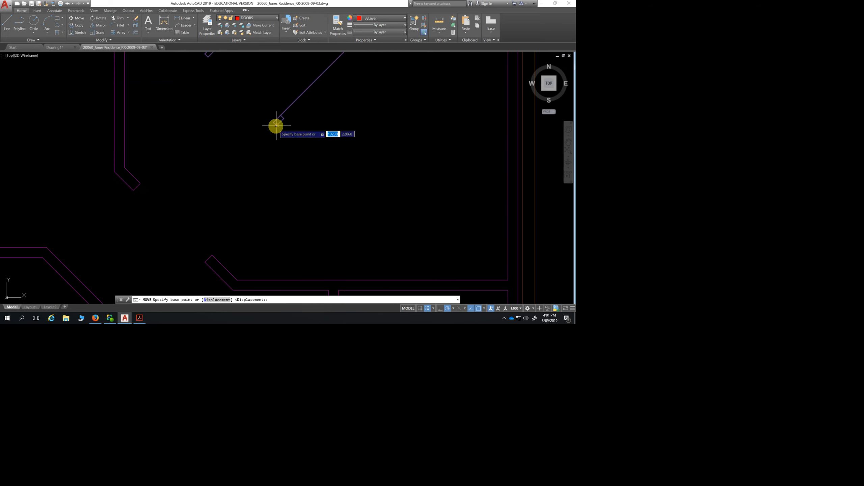
left_click(277, 127)
middle_click_drag(260, 195, 274, 152)
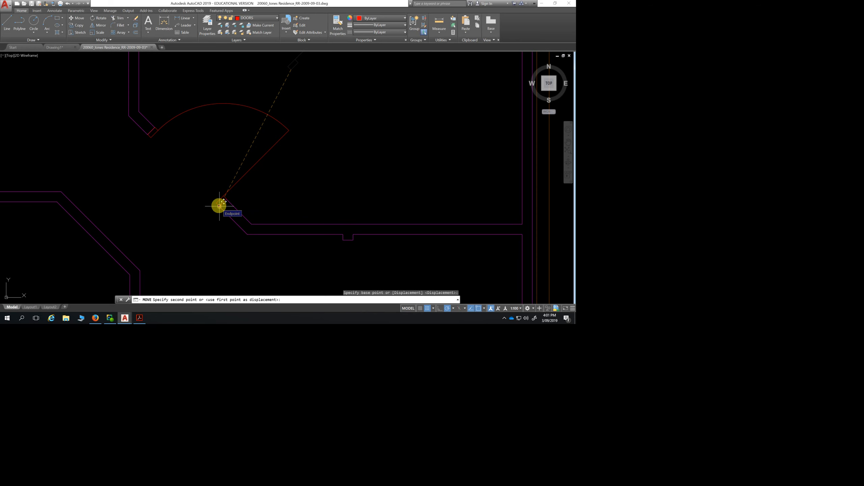
left_click(220, 207)
scroll(371, 190, "down", 4)
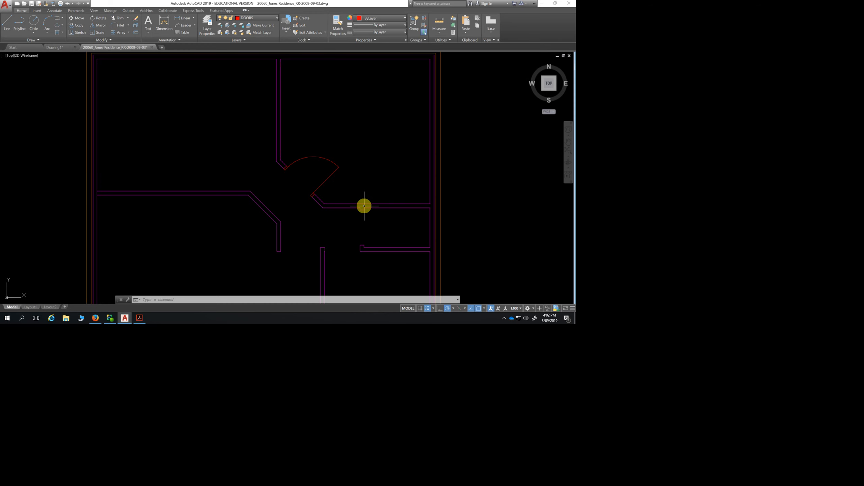
Copy the door in the angled opening into the empty space of the upper-left room
scroll(364, 206, "down", 2)
middle_click_drag(318, 197, 332, 147)
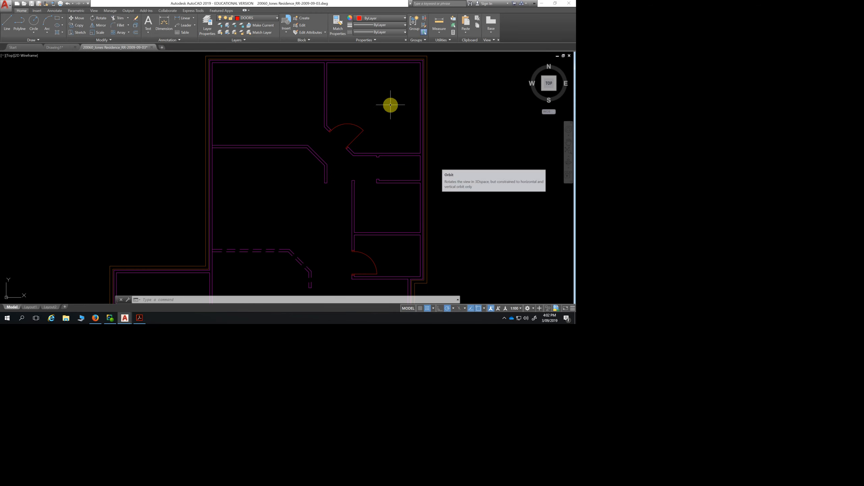
left_click(374, 129)
left_click(341, 136)
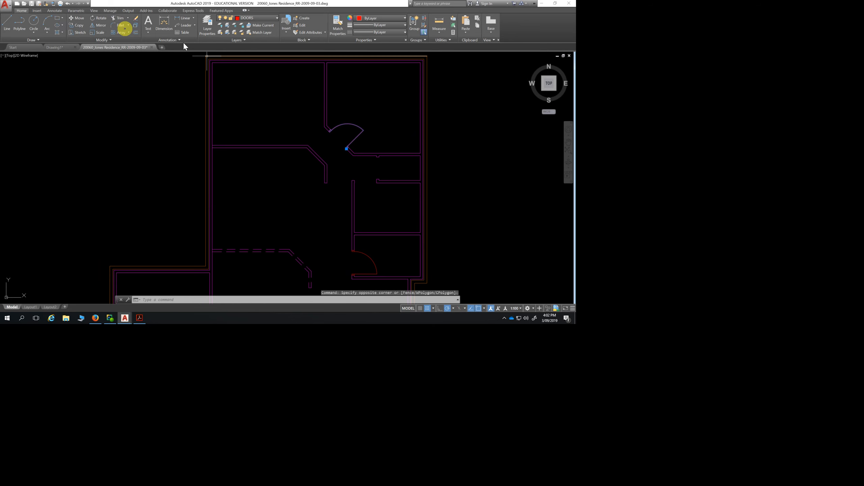
left_click(77, 25)
left_click(255, 104)
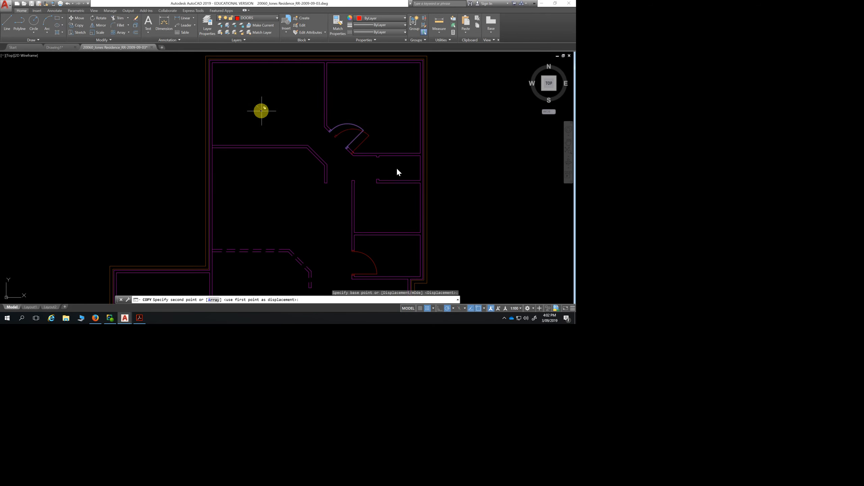
left_click(188, 82)
key("Escape")
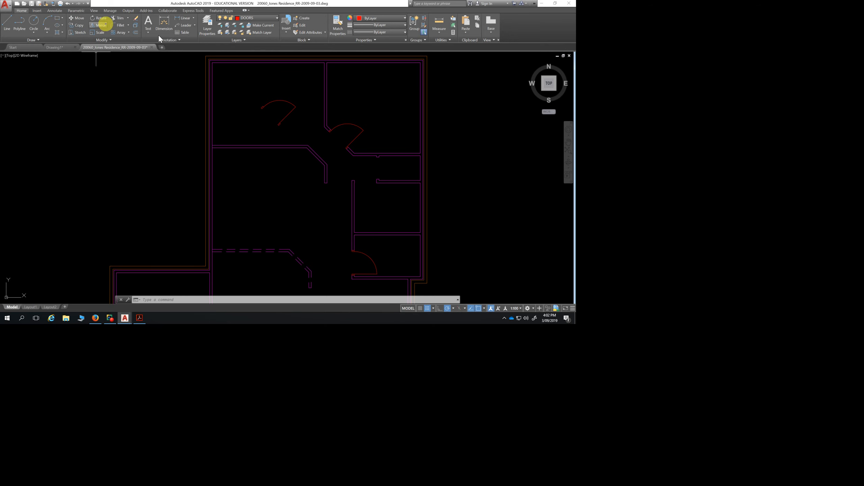
Mirror the copied door about a vertical line through its hinge-side jamb corner with Ortho on, erasing the source object
left_click(98, 25)
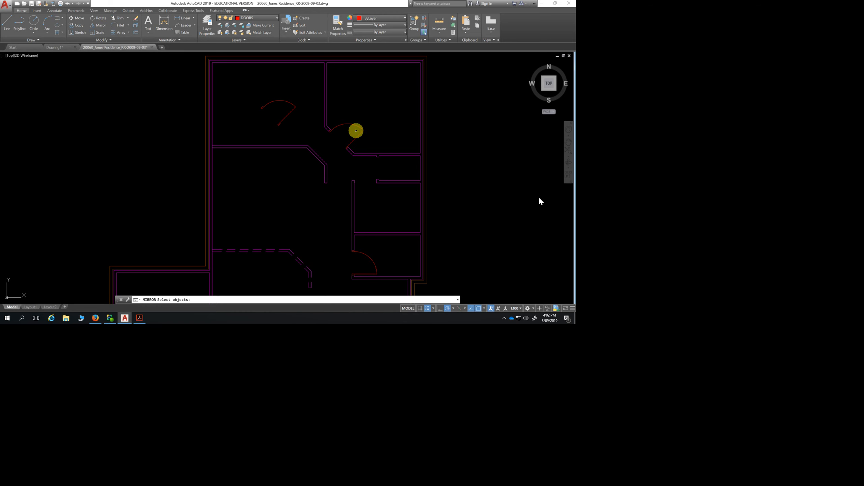
left_click(302, 88)
left_click(259, 118)
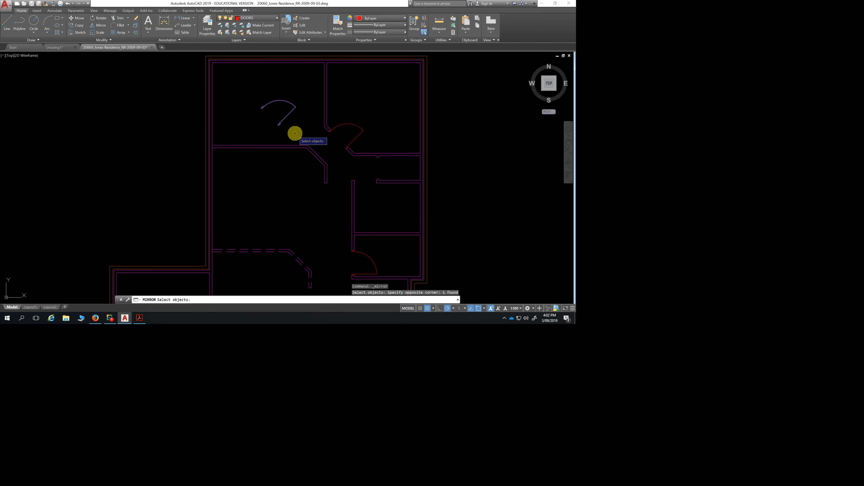
key("Return")
scroll(281, 129, "up", 4)
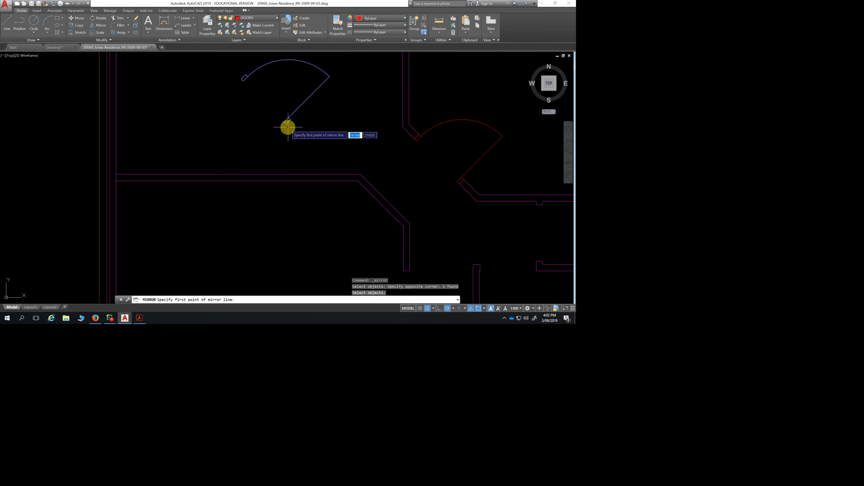
left_click(287, 121)
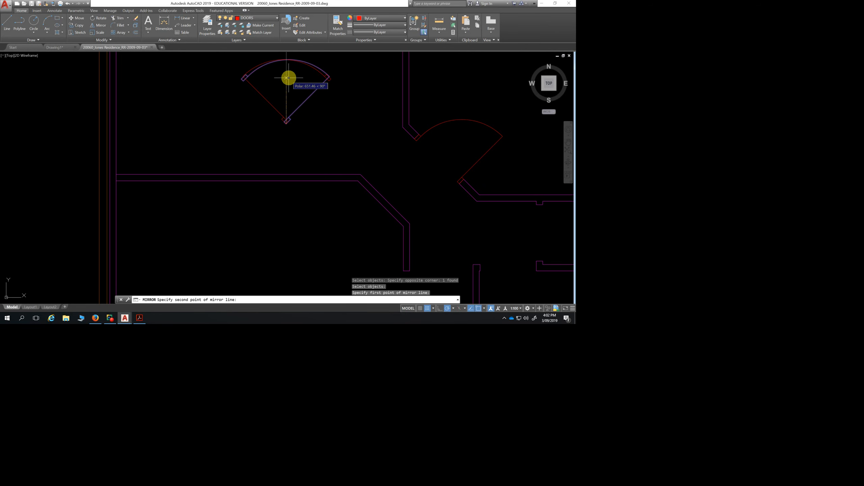
middle_click_drag(289, 77, 285, 151)
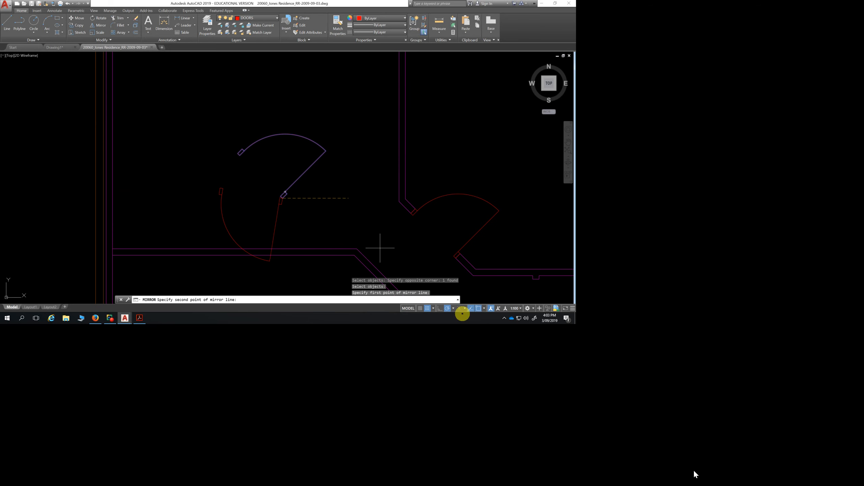
left_click(440, 309)
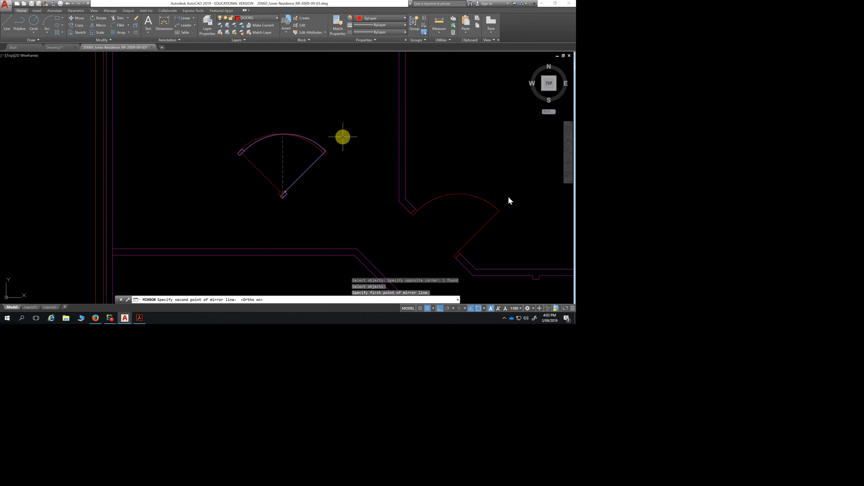
left_click(269, 94)
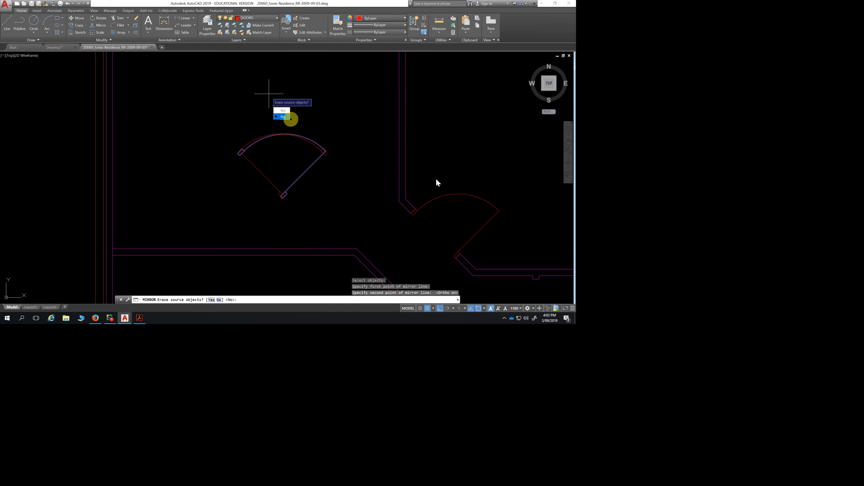
left_click(283, 110)
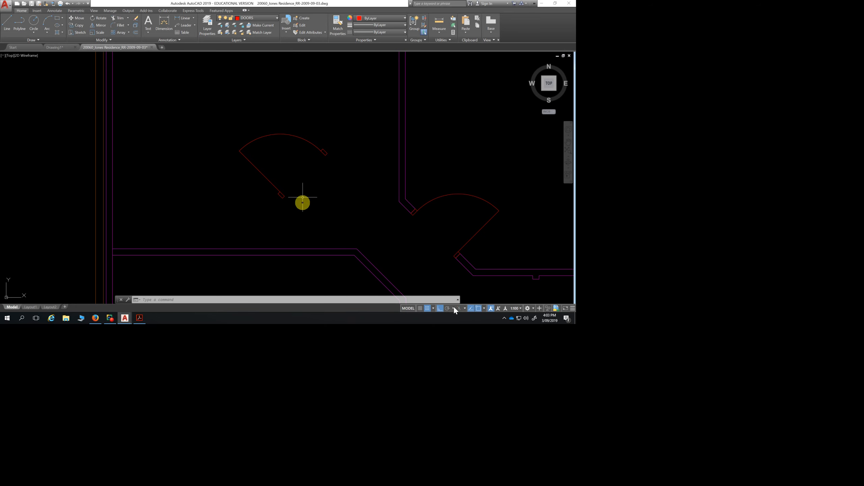
Try to rotate the mirrored door about its hinge-side jamb corner with polar tracking on
left_click(77, 18)
left_click(100, 18)
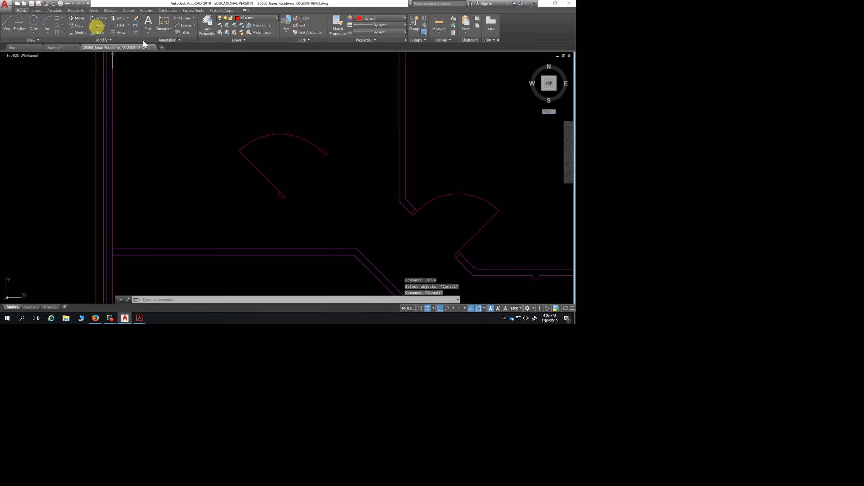
left_click(349, 145)
left_click(192, 201)
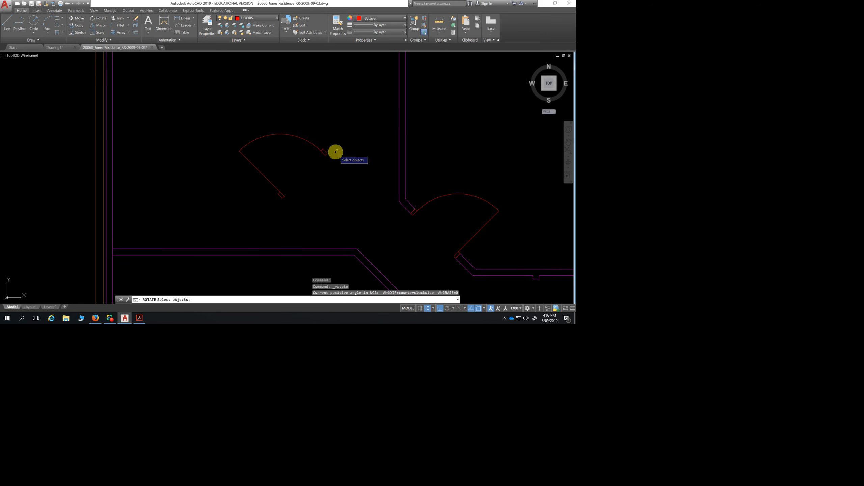
left_click(336, 130)
left_click(206, 207)
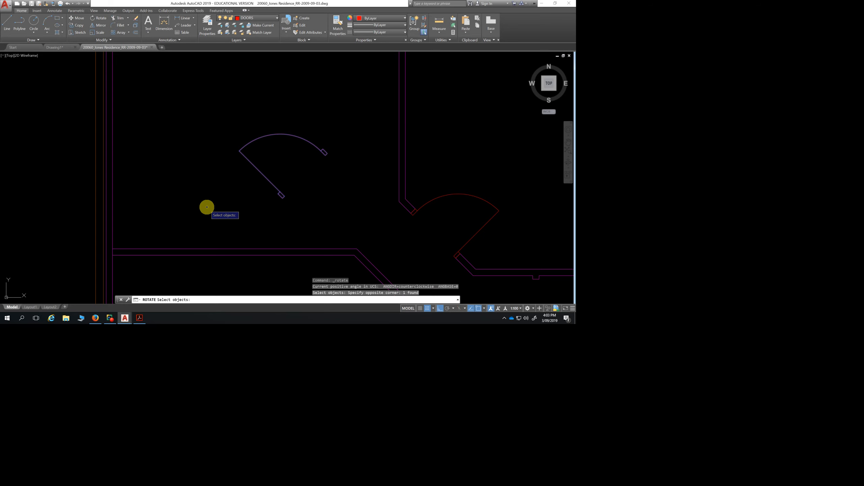
key("Return")
left_click(282, 197)
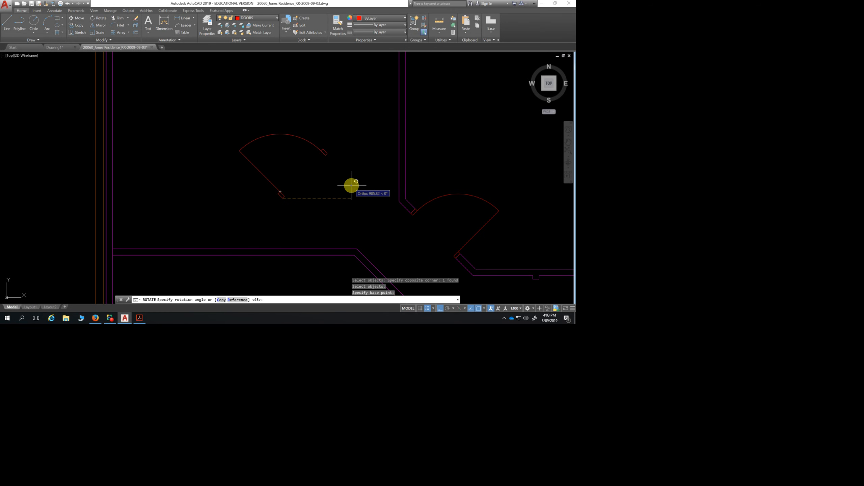
left_click(448, 309)
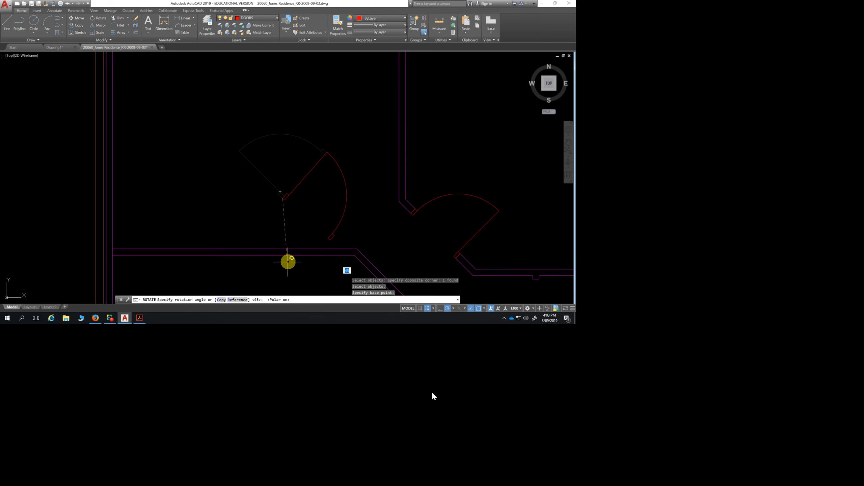
left_click(320, 197)
left_click(346, 114)
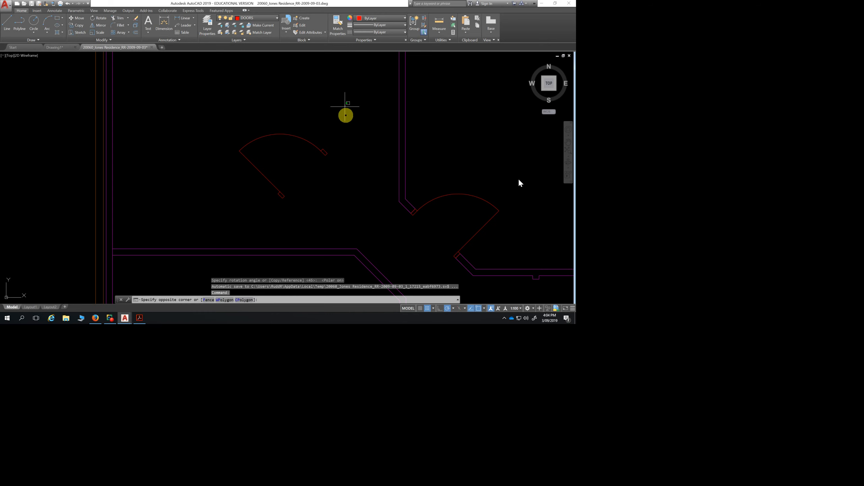
left_click(203, 214)
left_click(77, 18)
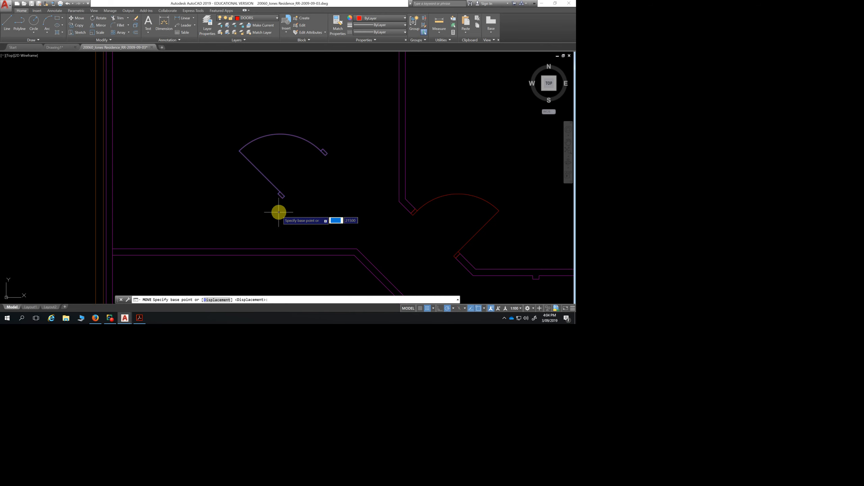
left_click(283, 198)
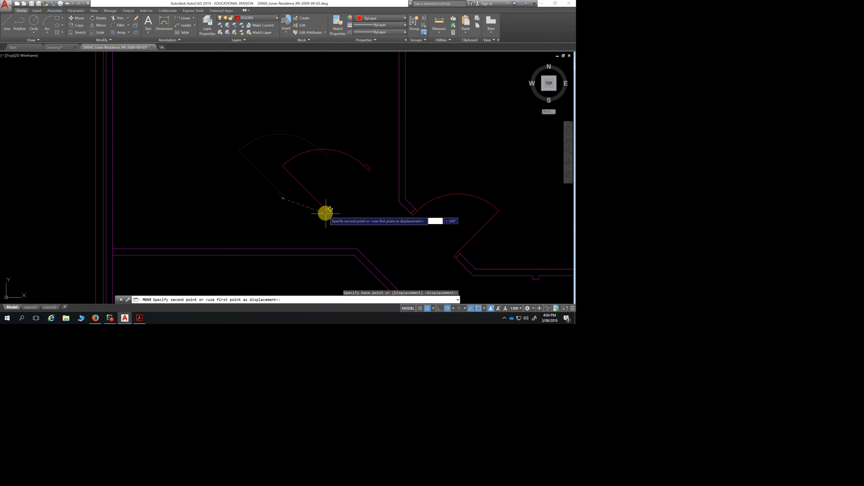
key("Escape")
key("Escape")
key("Escape")
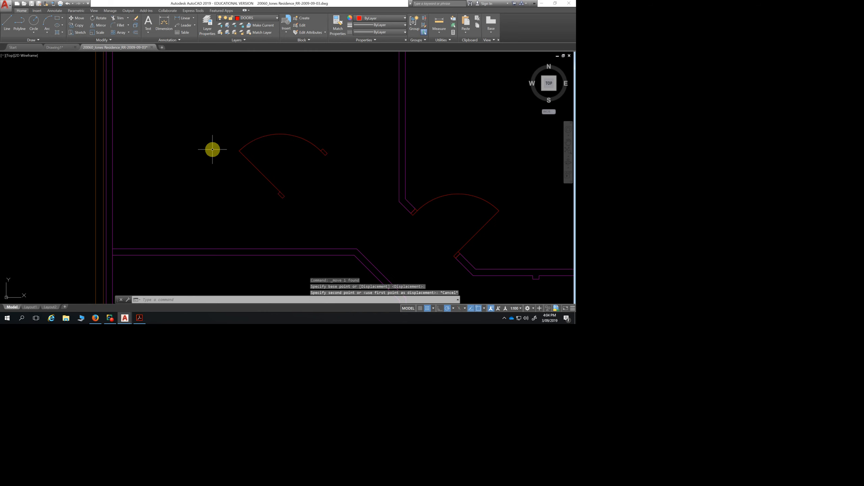
Undo the rotation, mirroring and copying of the door in the upper-left room
left_click(67, 4)
left_click(67, 4)
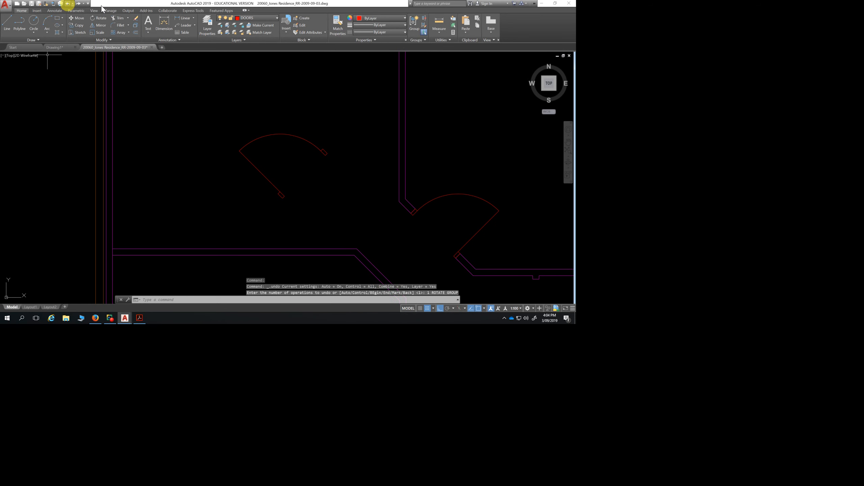
left_click(68, 3)
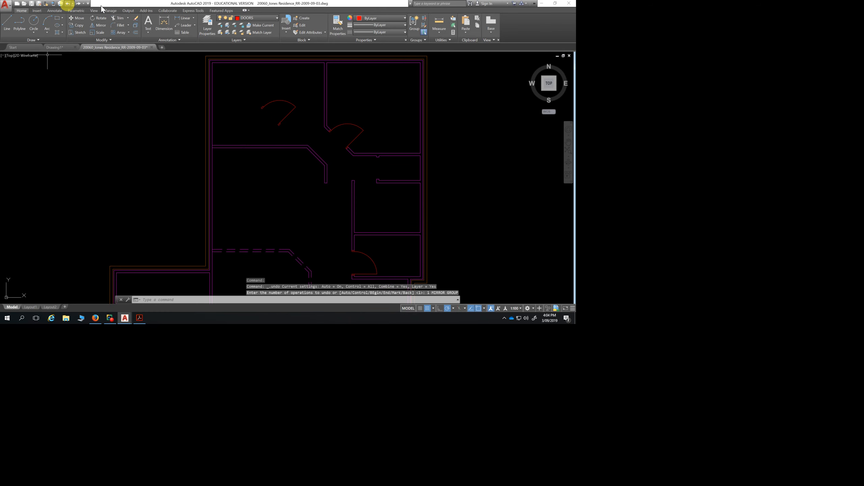
left_click(67, 4)
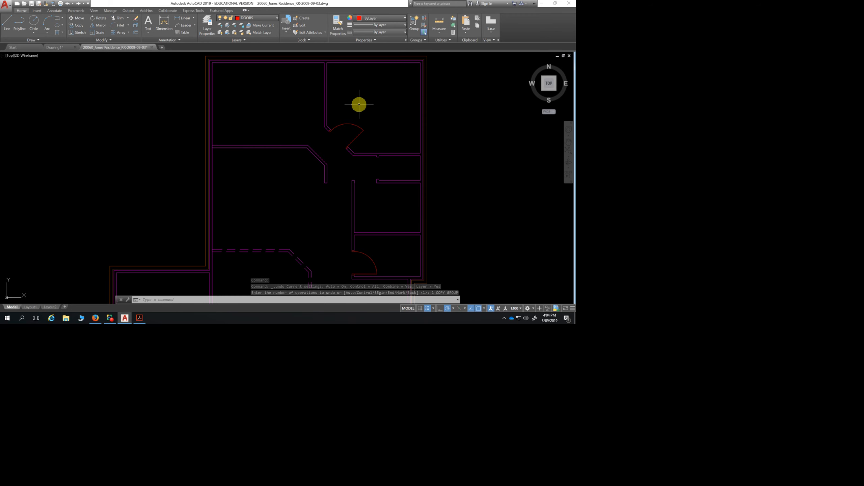
Copy the door in the angled opening into the upper-left room, using its latch-side jamb as the base point
left_click(380, 103)
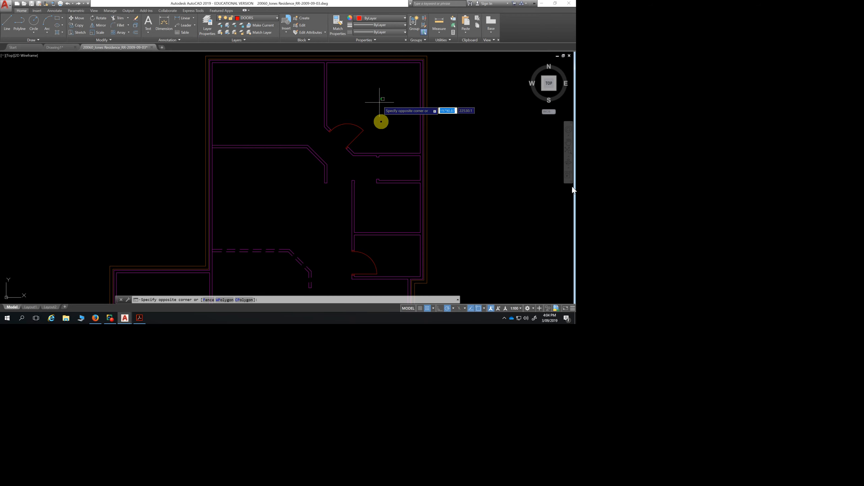
left_click(337, 136)
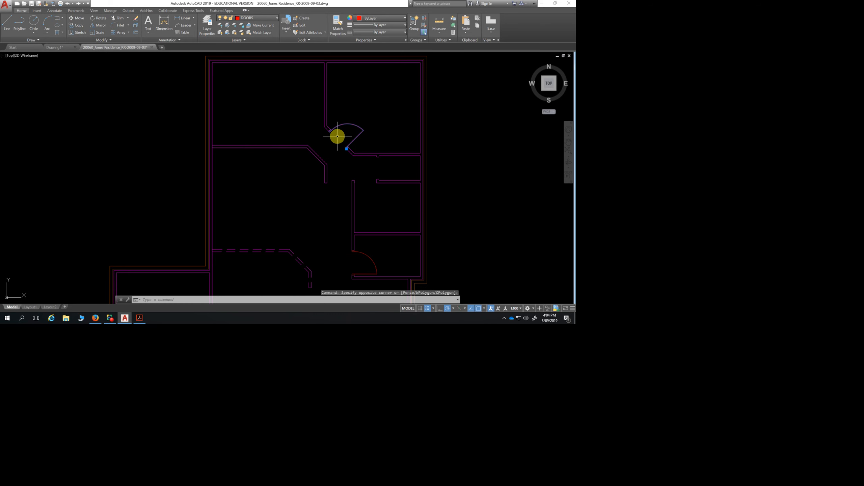
left_click(77, 26)
scroll(342, 129, "up", 2)
left_click(329, 131)
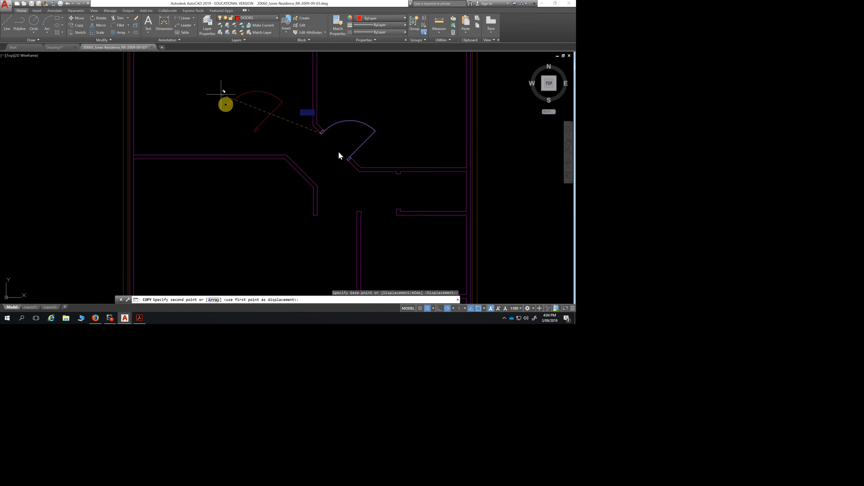
middle_click_drag(201, 94, 227, 174)
left_click(222, 147)
key("Return")
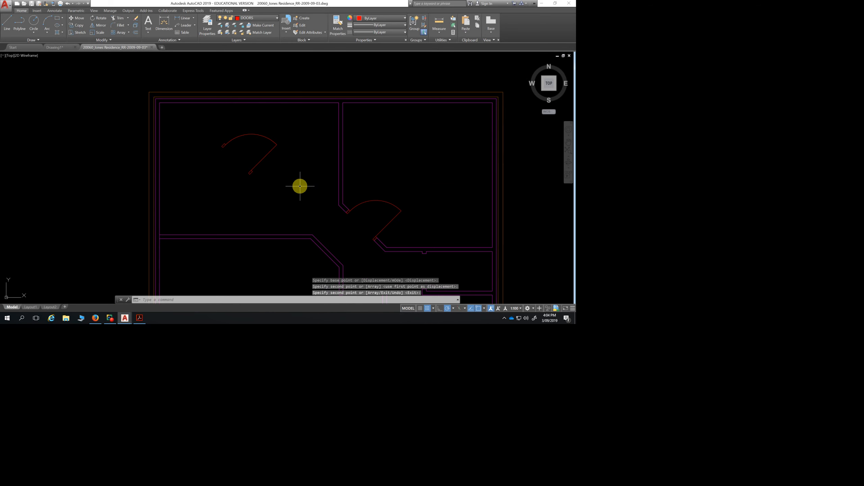
key("Escape")
key("Escape")
key("Escape")
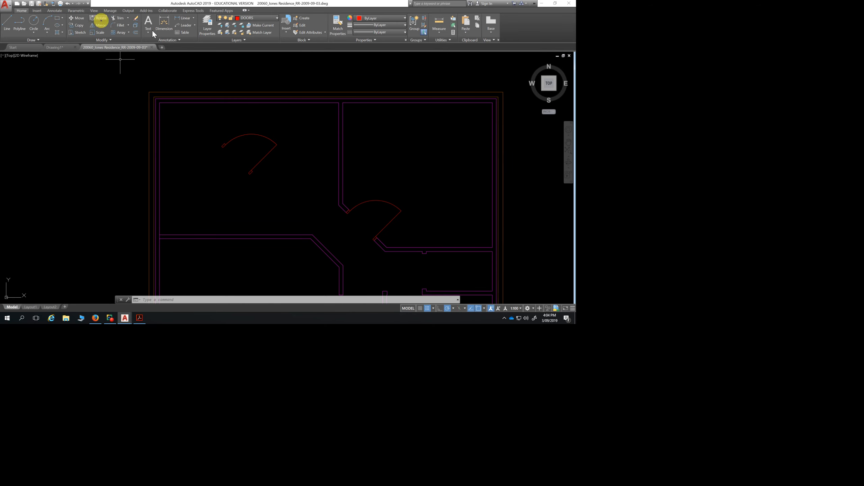
Mirror the door copy in the upper-left room about a vertical line through its hinge-side jamb corner with Ortho on, erasing the source object
left_click(105, 28)
left_click(292, 128)
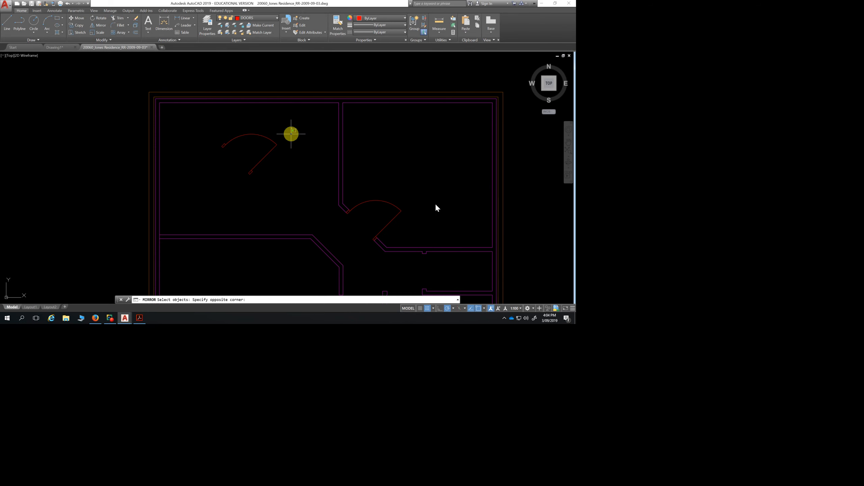
left_click(205, 182)
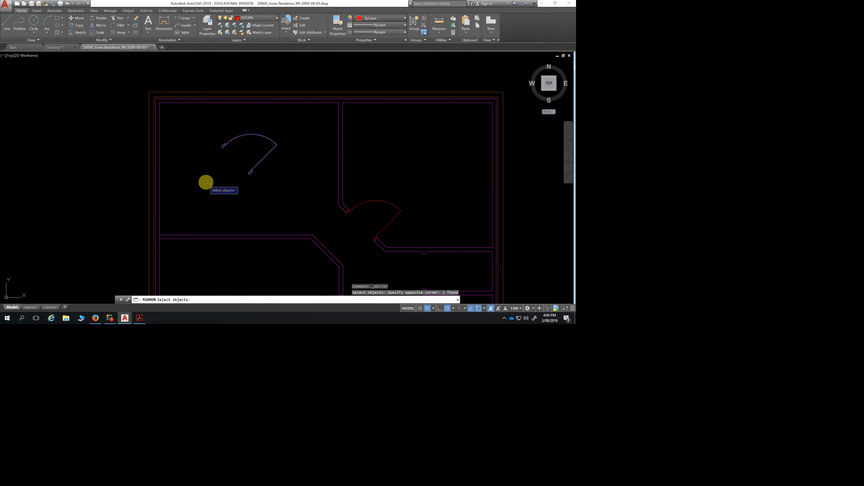
key("Return")
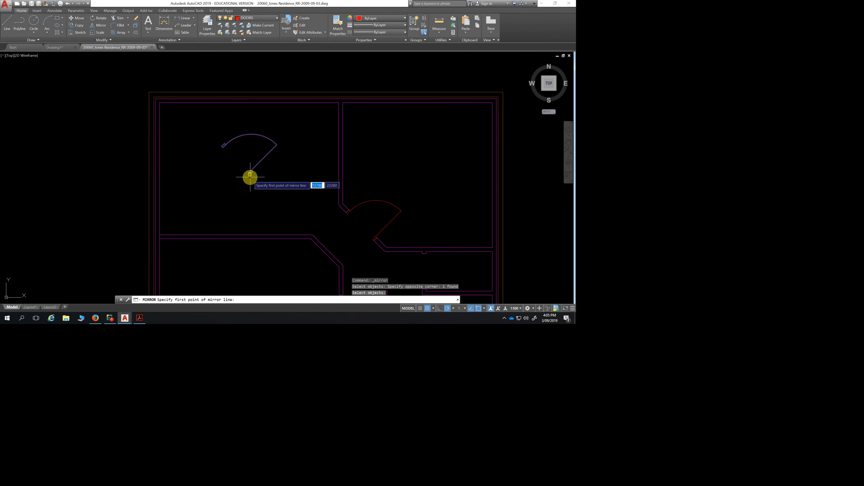
left_click(251, 174)
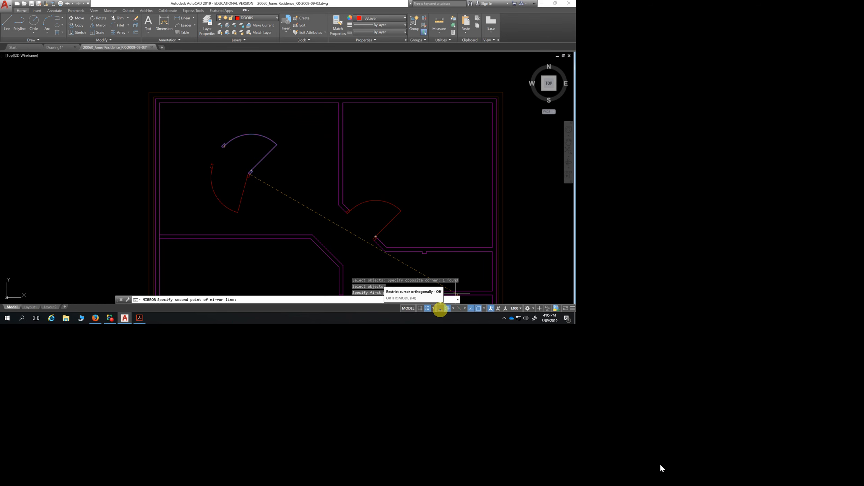
left_click(439, 308)
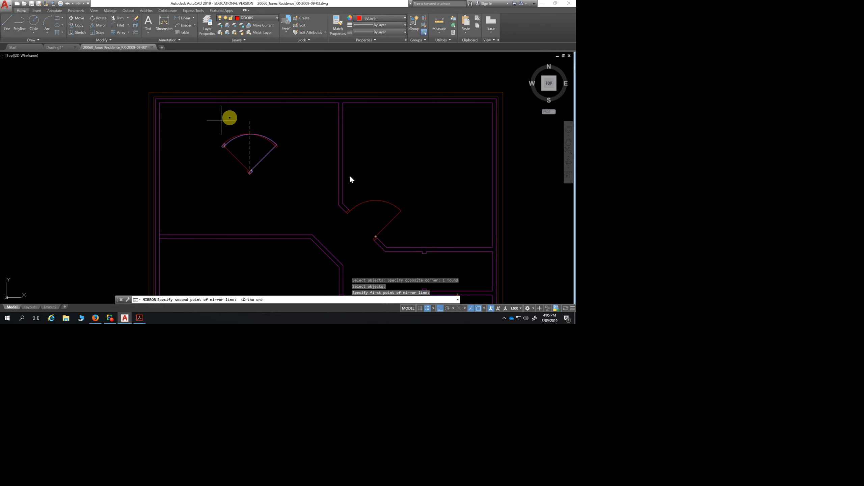
left_click(275, 116)
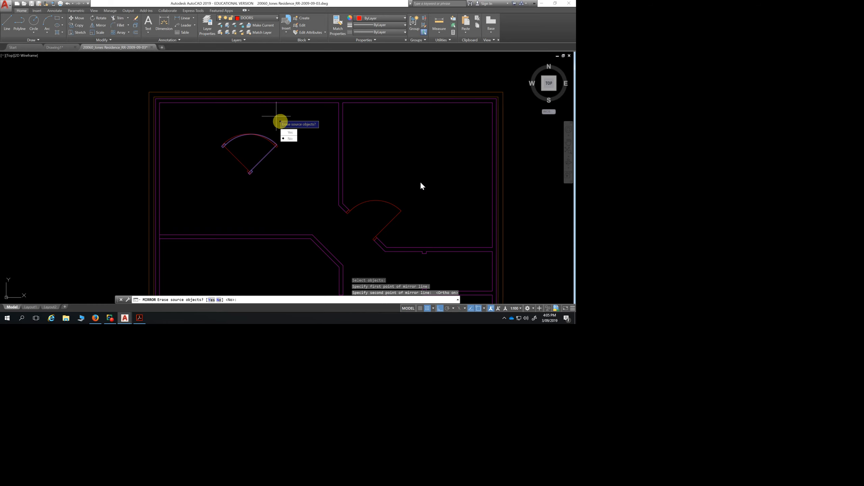
left_click(290, 132)
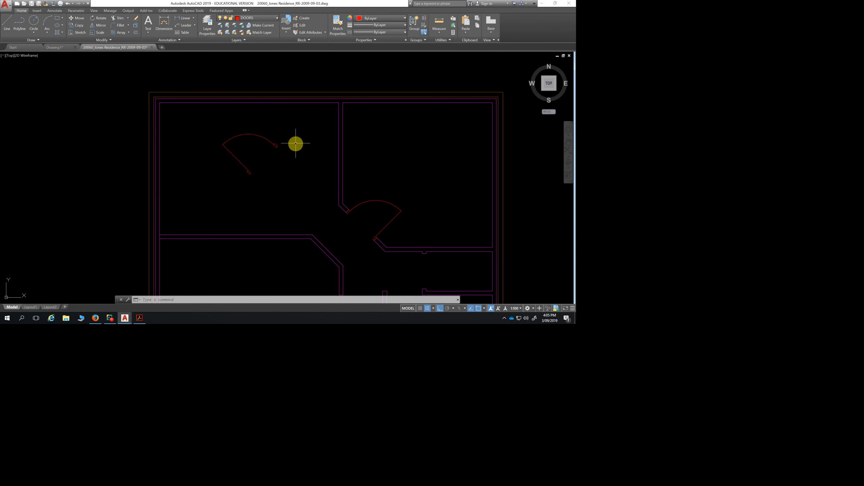
Try to rotate the mirrored door in the upper-left room about its hinge-side jamb corner with polar tracking on
left_click(290, 122)
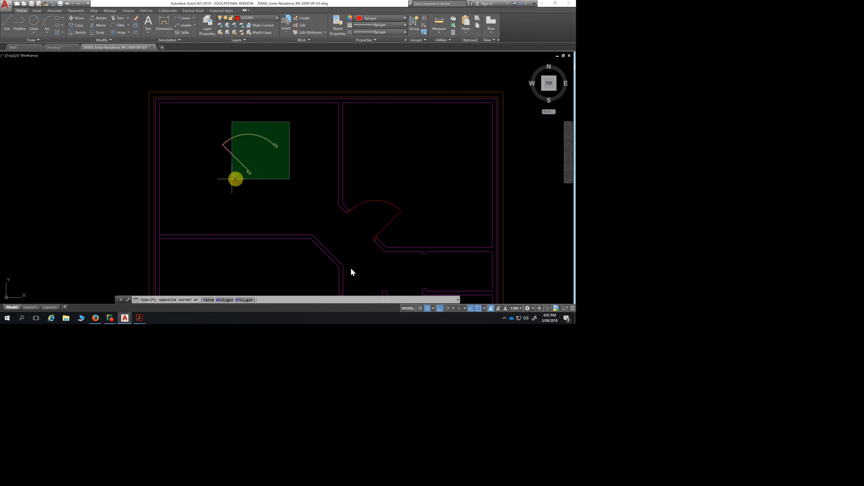
left_click(210, 178)
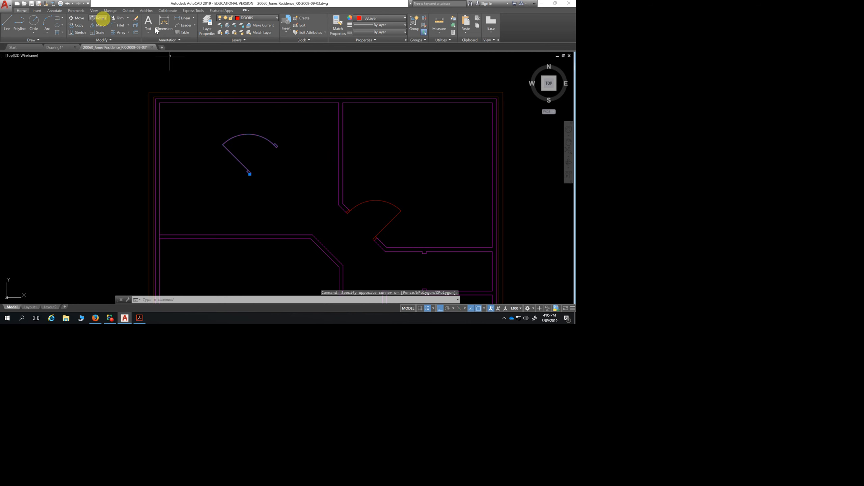
left_click(99, 18)
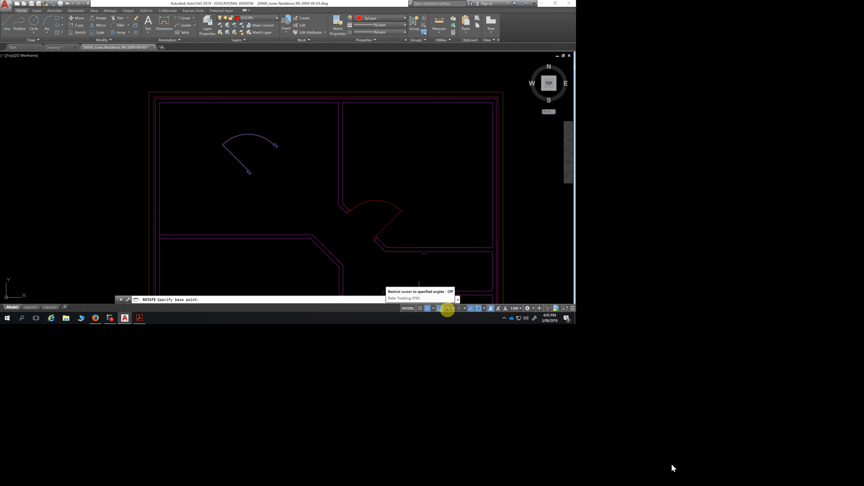
left_click(448, 309)
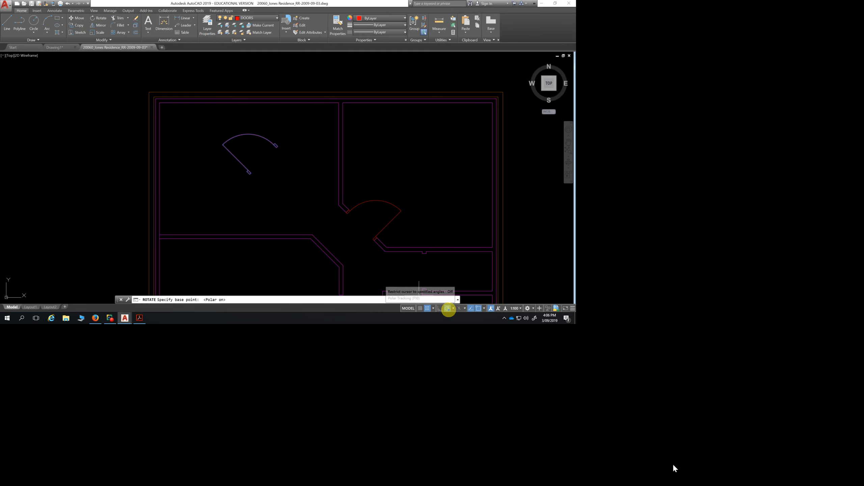
left_click(249, 174)
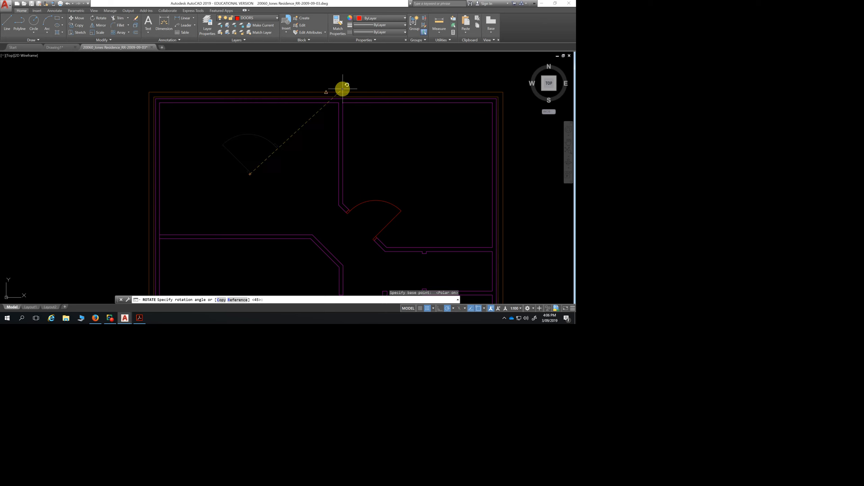
left_click(376, 173)
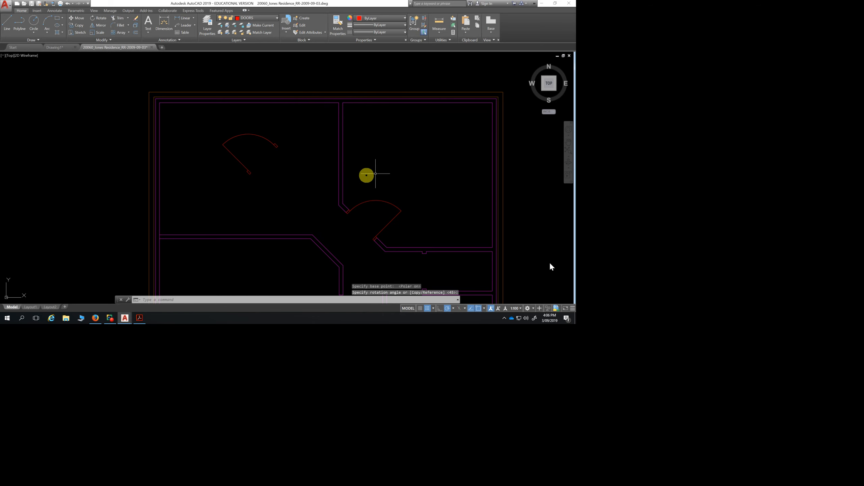
Try to move the mirrored door using the corner of its hinge-side jamb as the base point
left_click(79, 17)
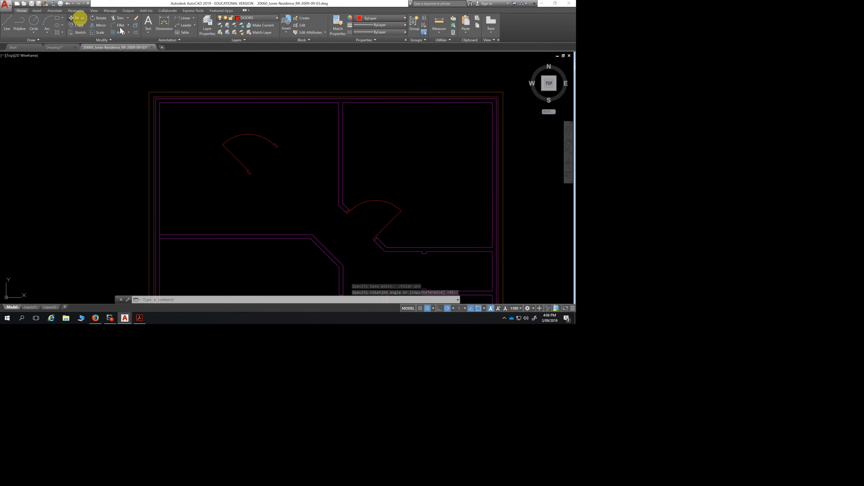
left_click(290, 120)
left_click(210, 177)
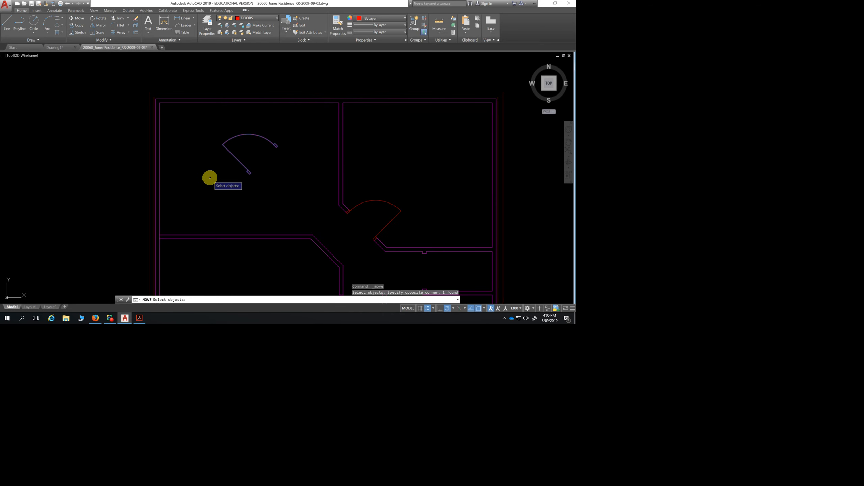
key("Return")
scroll(247, 177, "up", 2)
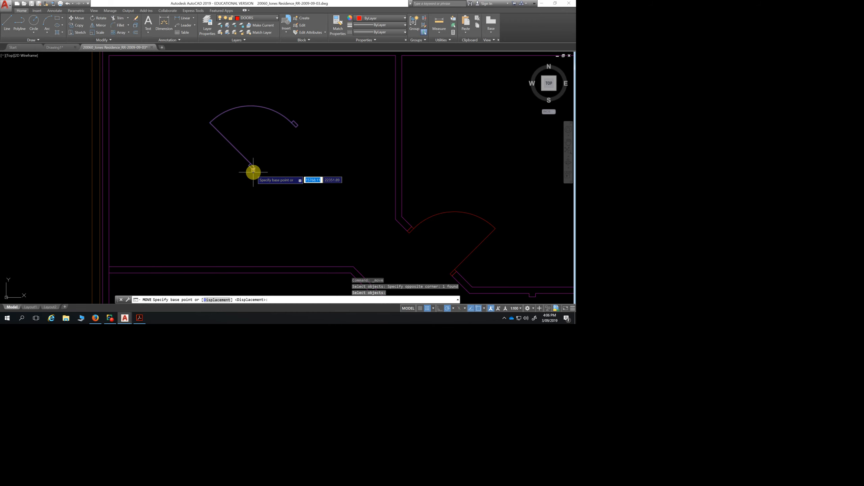
left_click(253, 170)
scroll(345, 243, "up", 4)
left_click(239, 203)
scroll(322, 204, "down", 2)
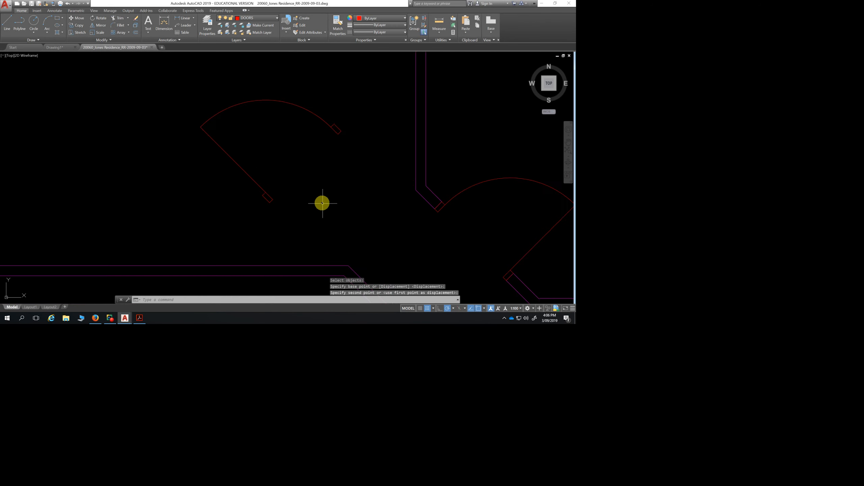
scroll(330, 205, "down", 2)
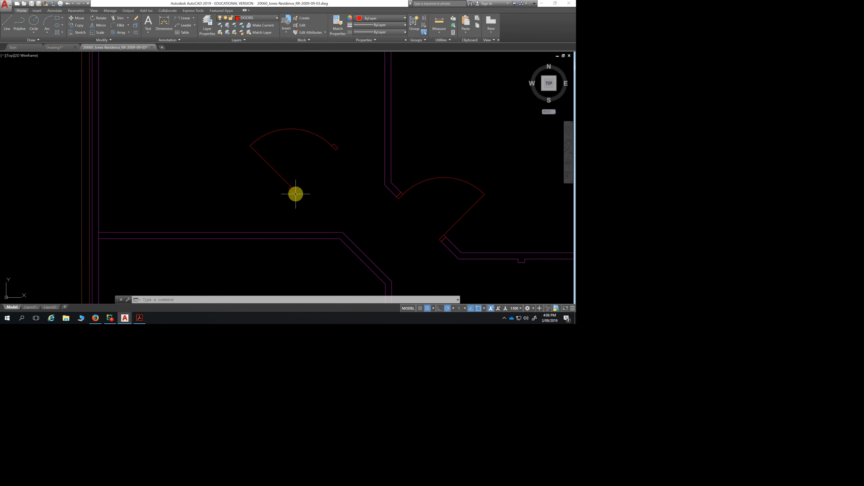
scroll(293, 193, "up", 5)
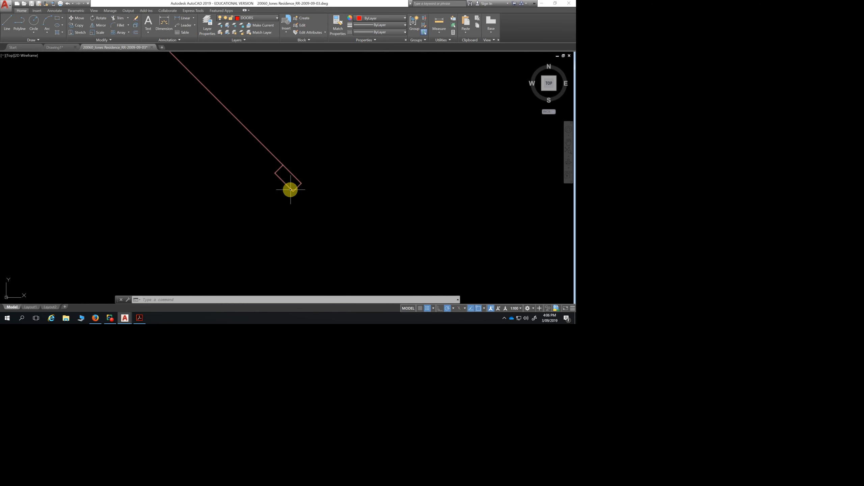
left_click(77, 18)
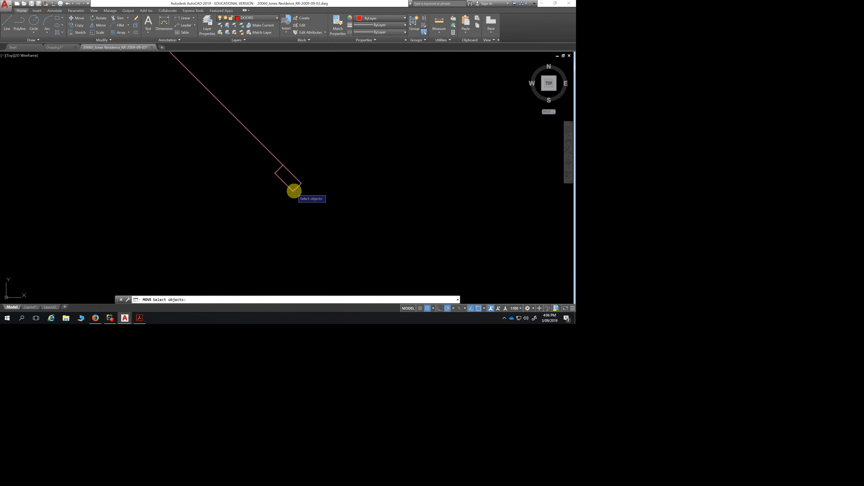
key("Escape")
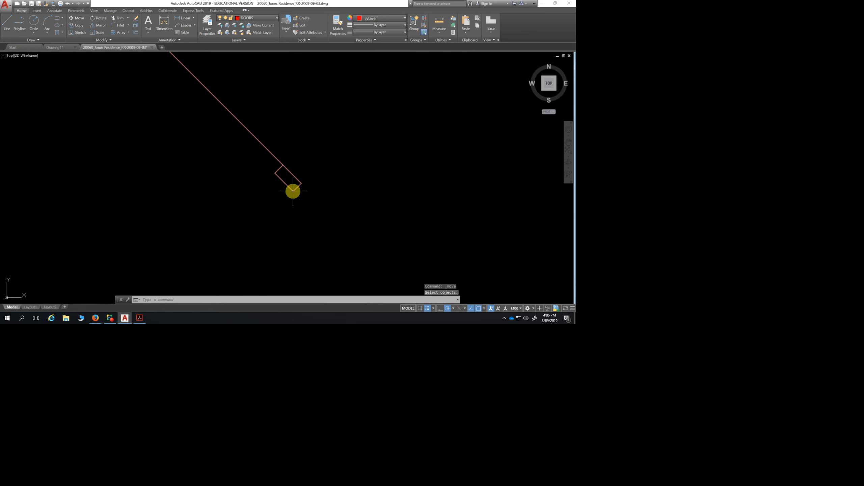
scroll(308, 218, "down", 3)
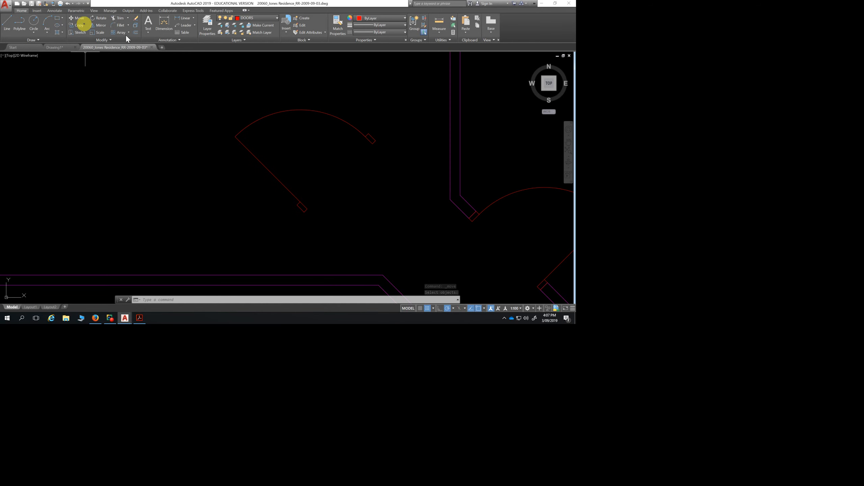
Move the mirrored door by the inner corner of its hinge-side jamb to the endpoint where the room's lower horizontal wall turns diagonal
left_click(77, 17)
left_click(402, 86)
left_click(250, 240)
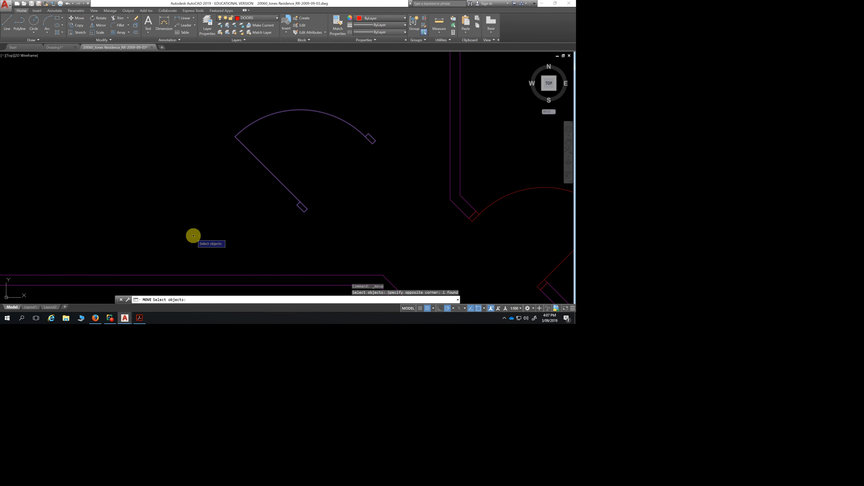
key("Return")
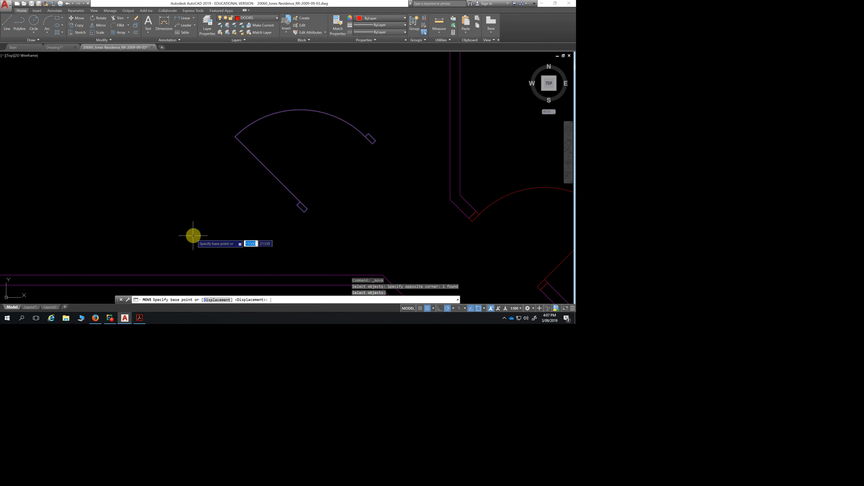
left_click(297, 205)
middle_click_drag(383, 259, 365, 211)
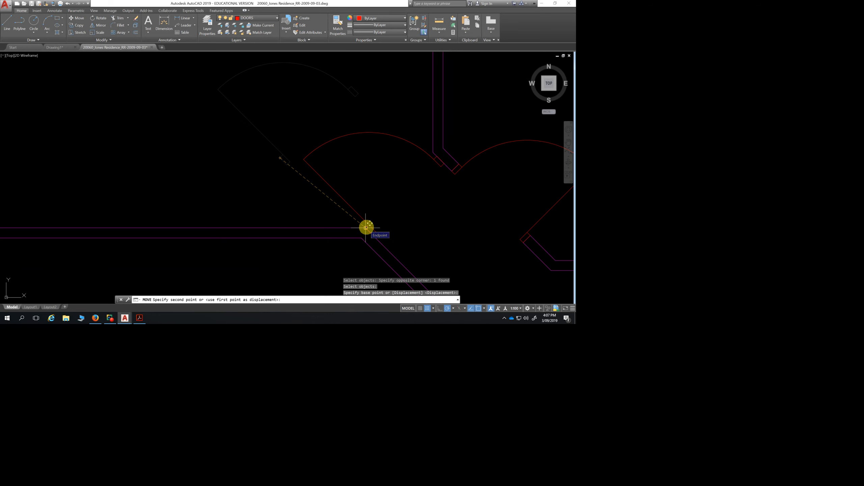
left_click(366, 228)
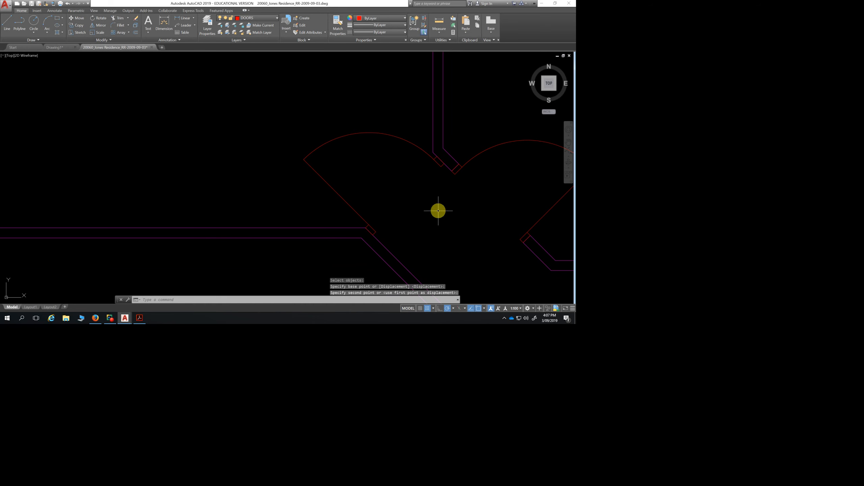
key("Escape")
key("Escape")
Examine how the placed door's jambs fit against the wall ends, and review the doors across the whole floor plan
scroll(422, 197, "up", 2)
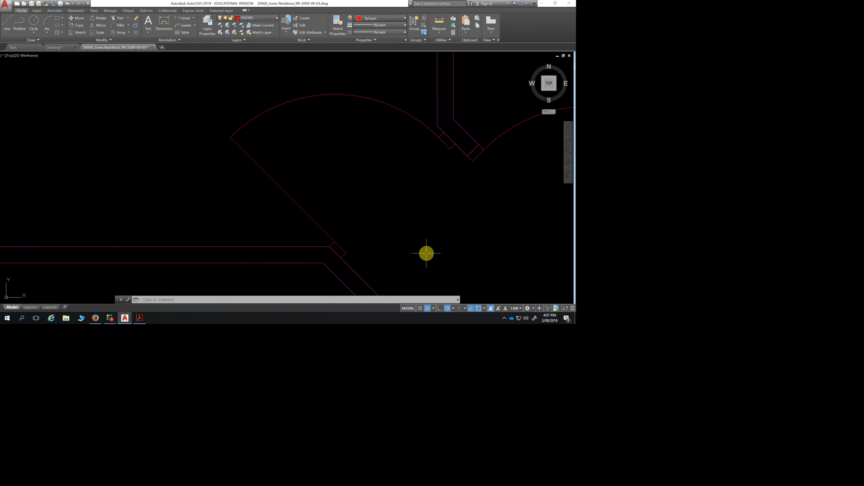
scroll(427, 252, "down", 5)
scroll(432, 238, "up", 5)
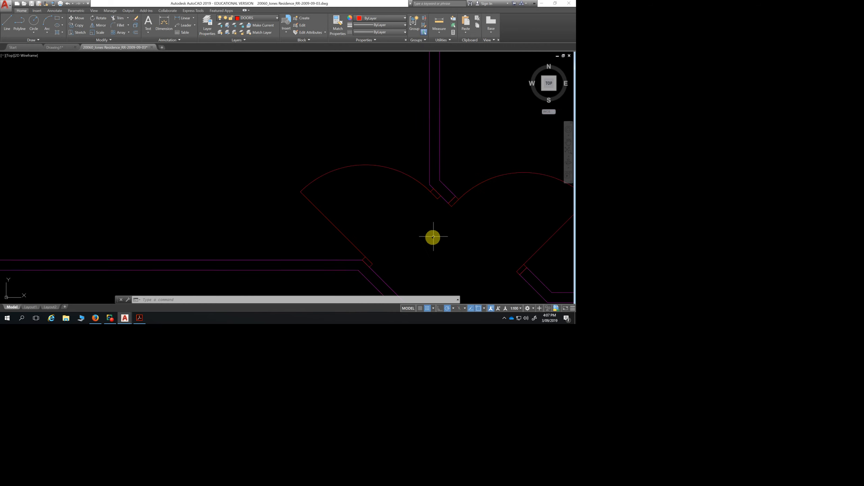
middle_click_drag(381, 257, 360, 214)
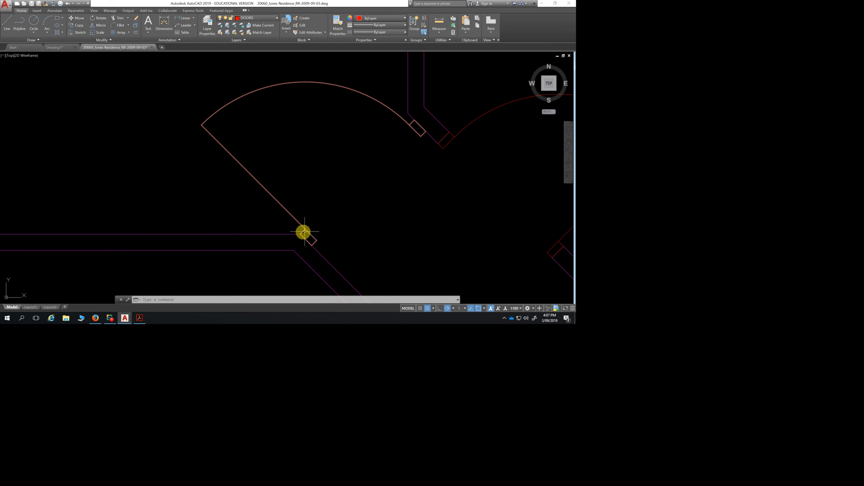
scroll(408, 243, "down", 4)
middle_click_drag(408, 242, 344, 201)
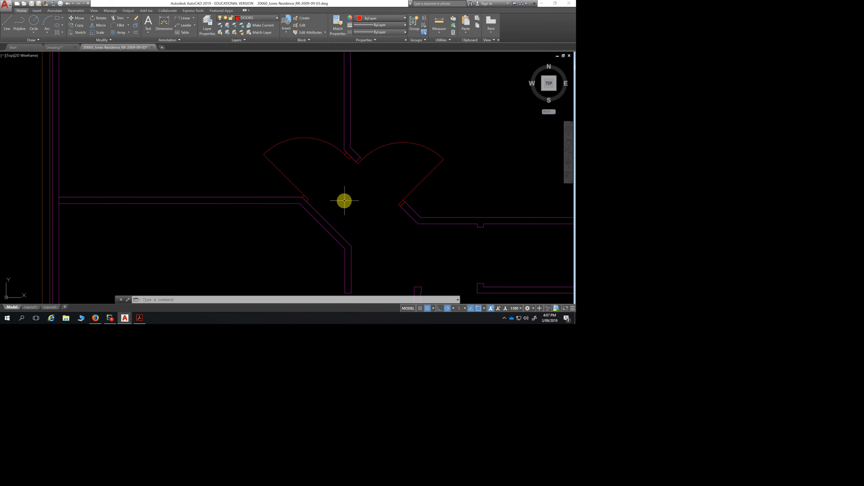
scroll(344, 200, "down", 4)
middle_click_drag(351, 207, 254, 148)
scroll(254, 148, "down", 4)
middle_click_drag(256, 179, 272, 118)
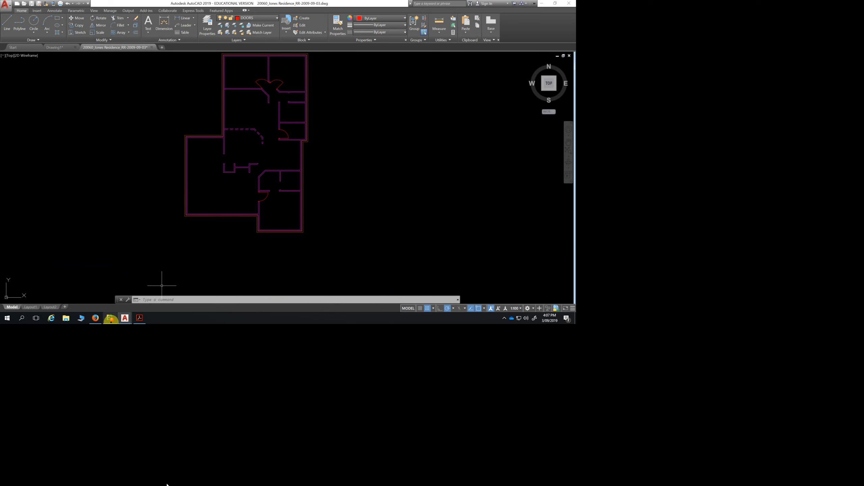
left_click(109, 319)
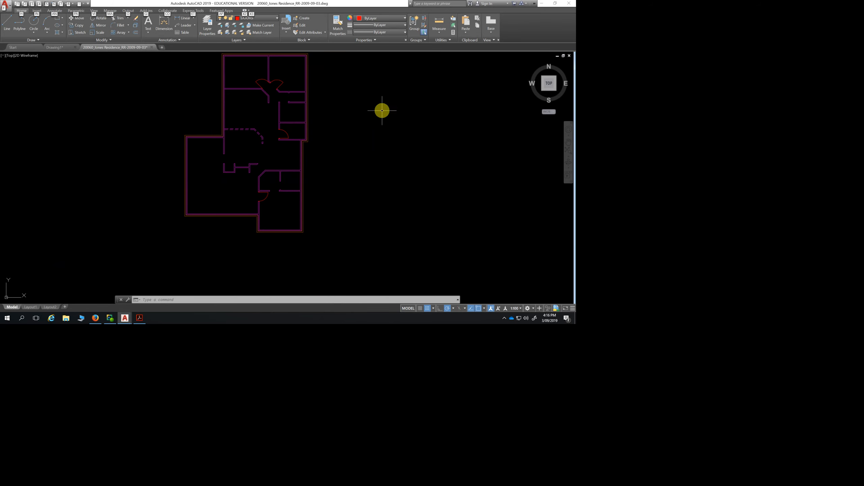
Start inserting the DRP-720_PLAN door block with its insertion point and rotation specified on screen
scroll(311, 103, "up", 2)
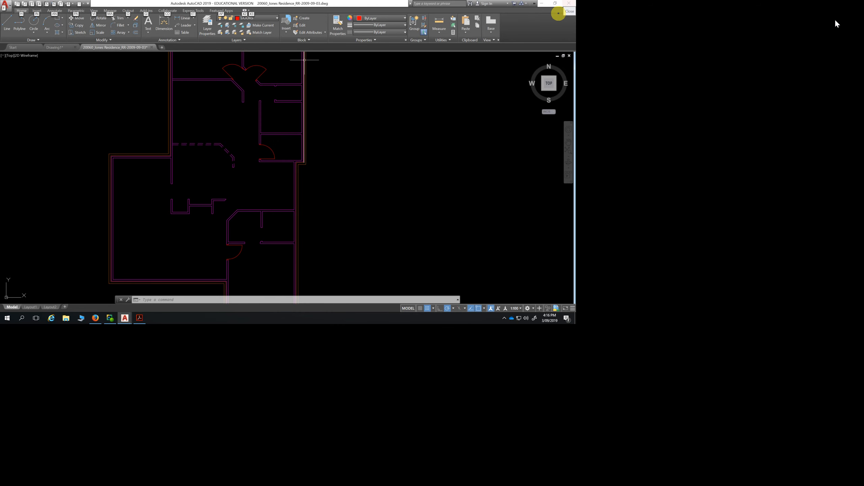
scroll(401, 164, "down", 2)
middle_click_drag(400, 167, 348, 108)
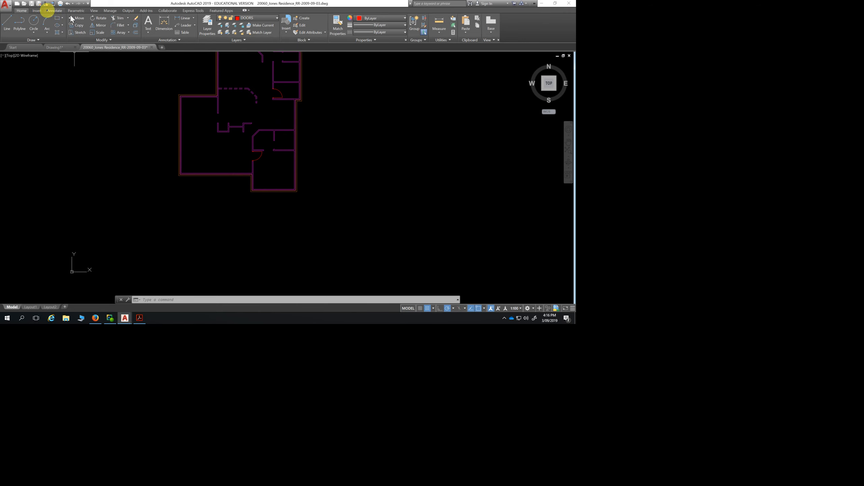
left_click(37, 10)
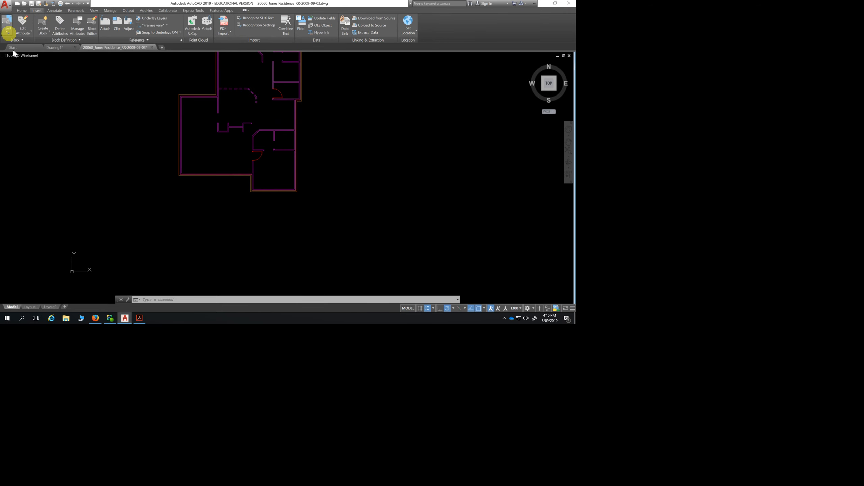
left_click(7, 25)
left_click(12, 98)
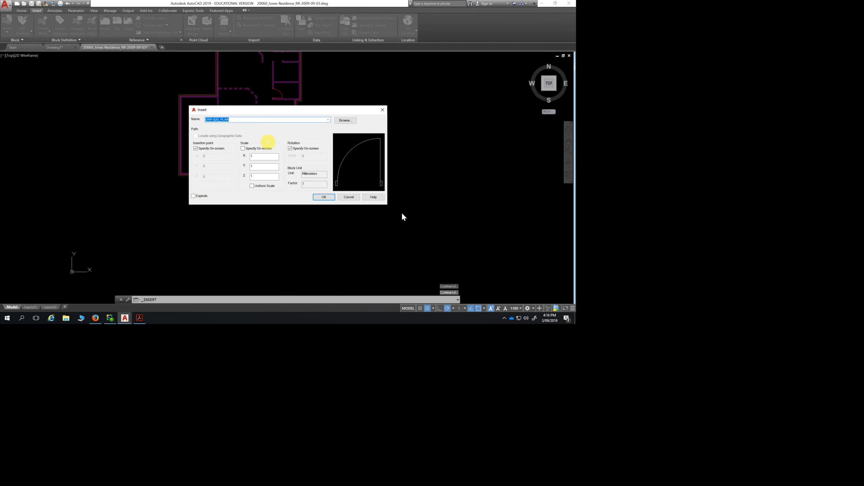
left_click(328, 120)
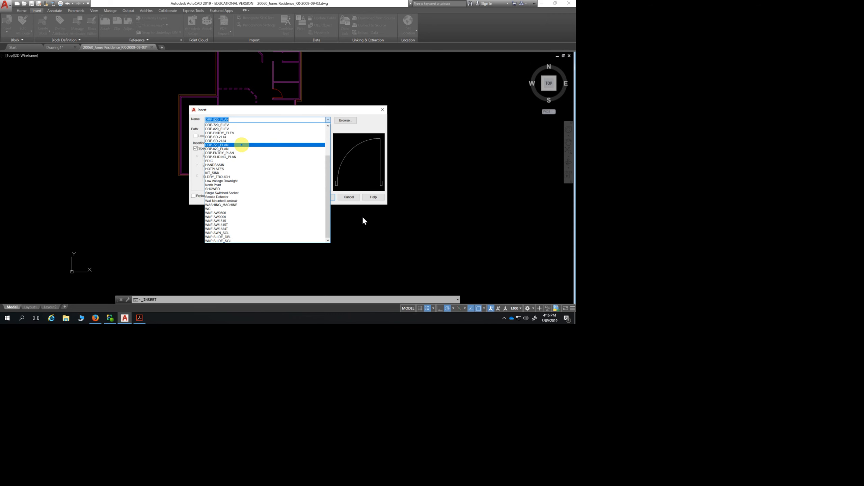
left_click(242, 144)
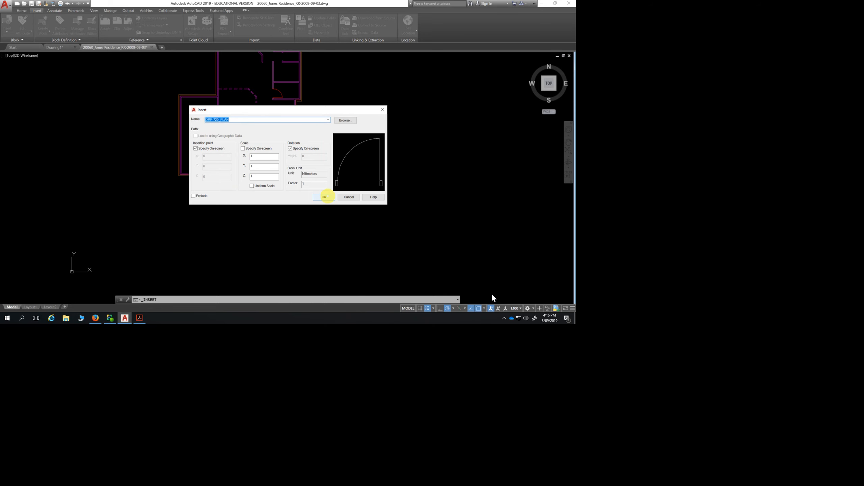
left_click(325, 196)
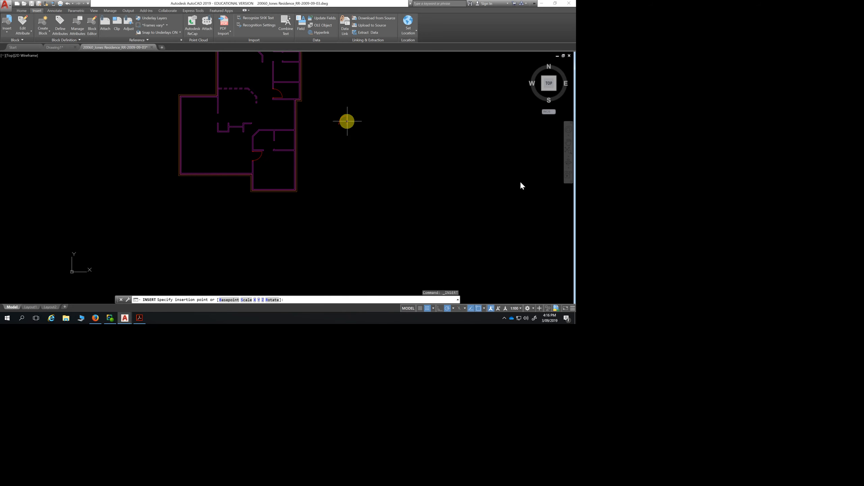
Place the door block in the empty space east of the floor plan, turning ortho on and aiming its rotation straight down
left_click(335, 121)
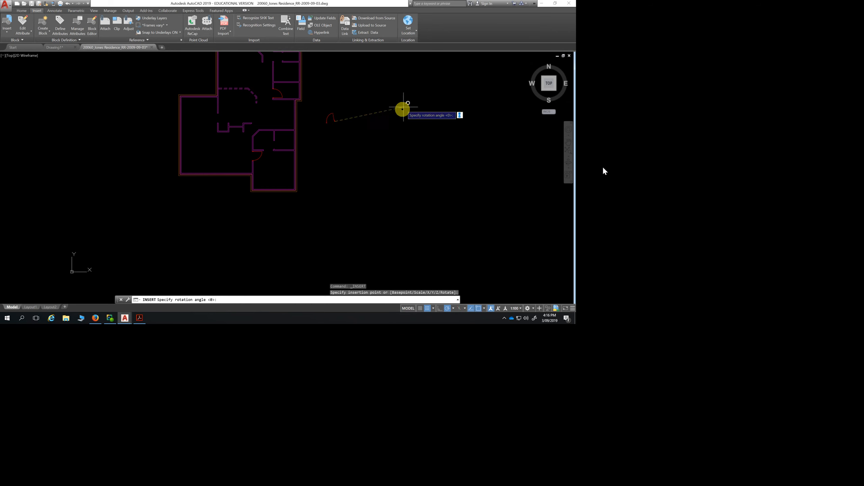
left_click(439, 308)
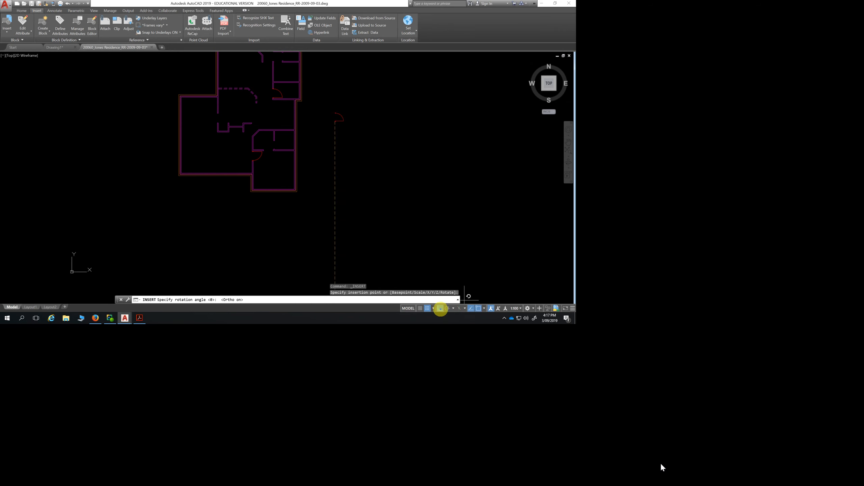
left_click(360, 184)
key("Escape")
key("Escape")
key("Escape")
With ortho off, move the new door by its hinge-side jamb corner into the opening between the short vertical wall and the horizontal wall below
scroll(344, 140, "up", 2)
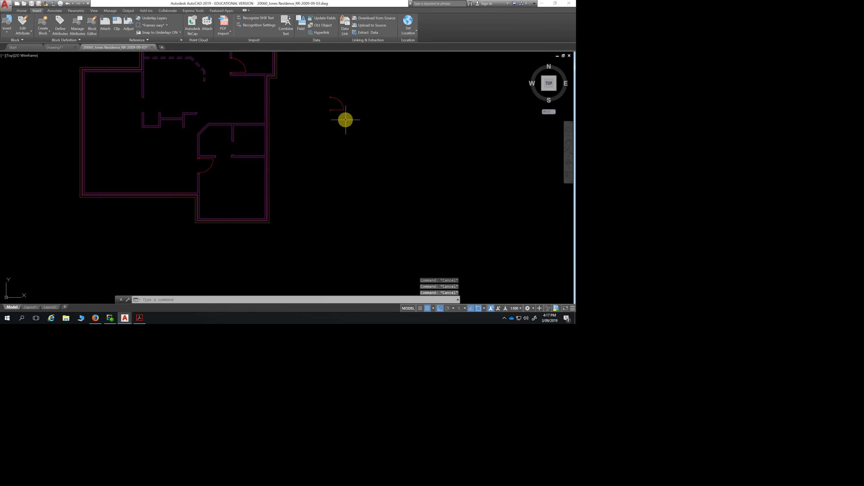
middle_click_drag(355, 127, 356, 155)
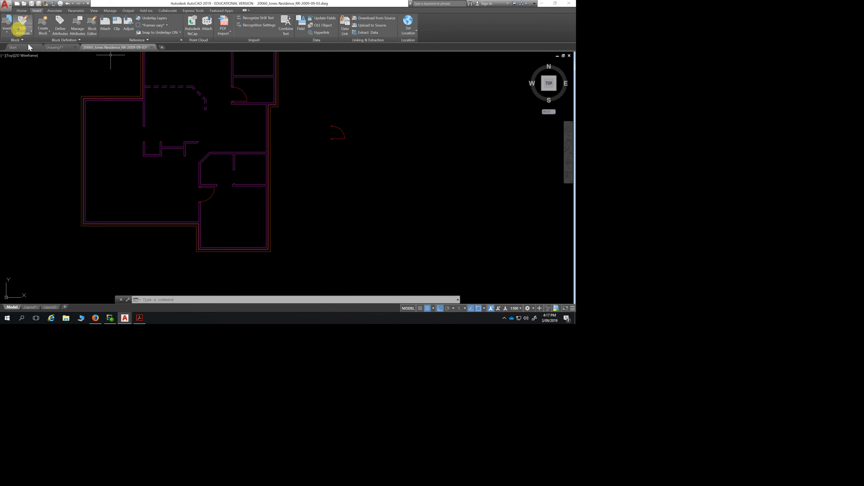
left_click(21, 11)
left_click(77, 18)
left_click_drag(367, 114, 312, 149)
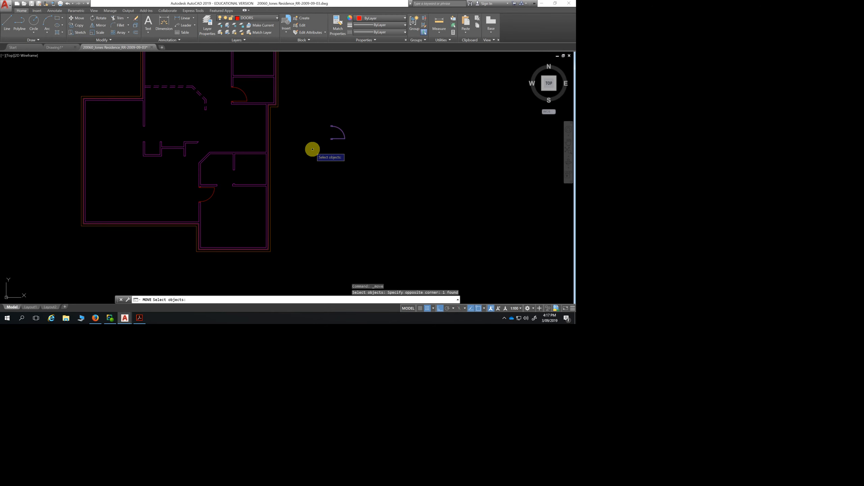
key("Return")
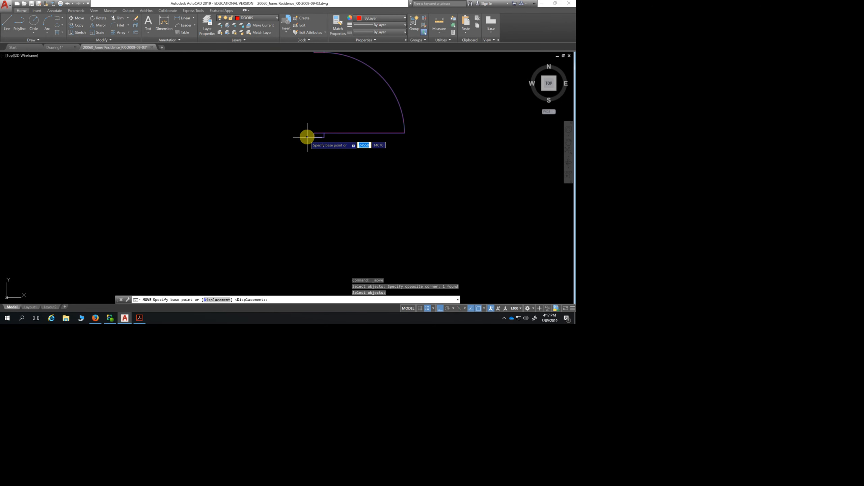
left_click(313, 137)
scroll(247, 191, "down", 5)
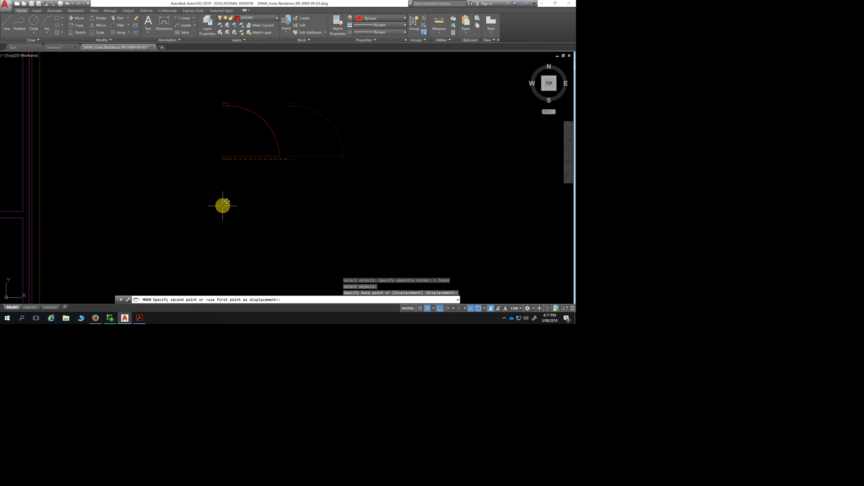
left_click(442, 308)
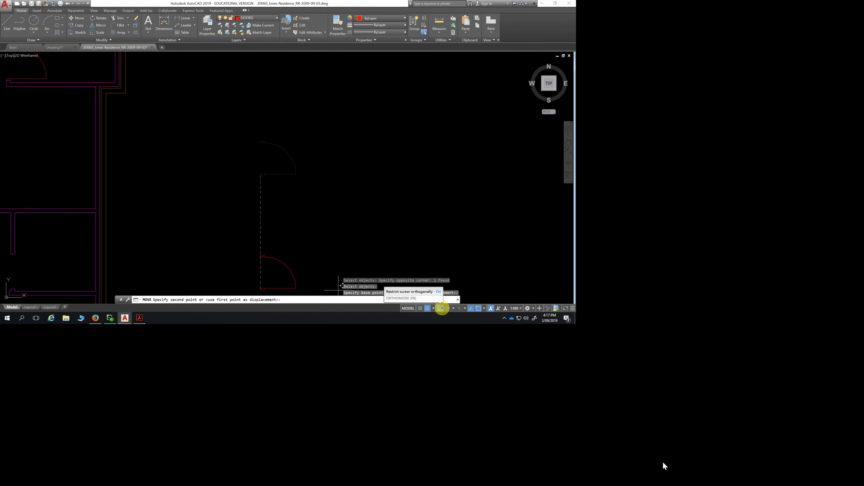
middle_click_drag(208, 209, 276, 174)
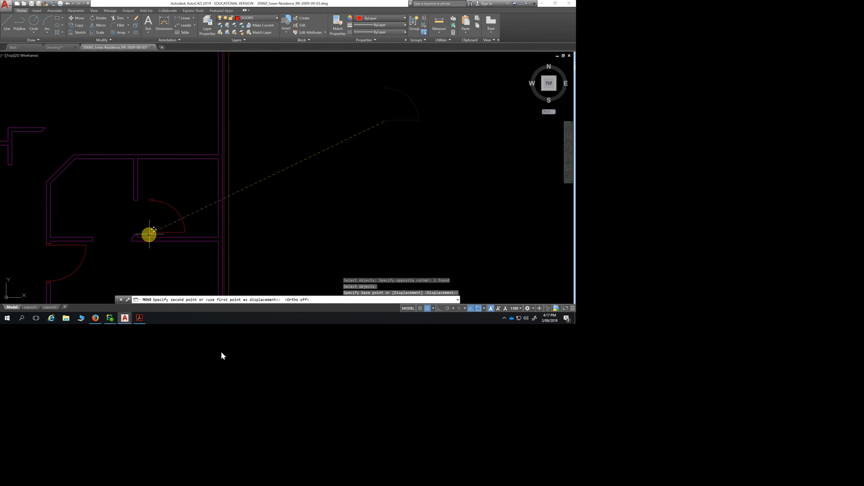
scroll(135, 232, "up", 6)
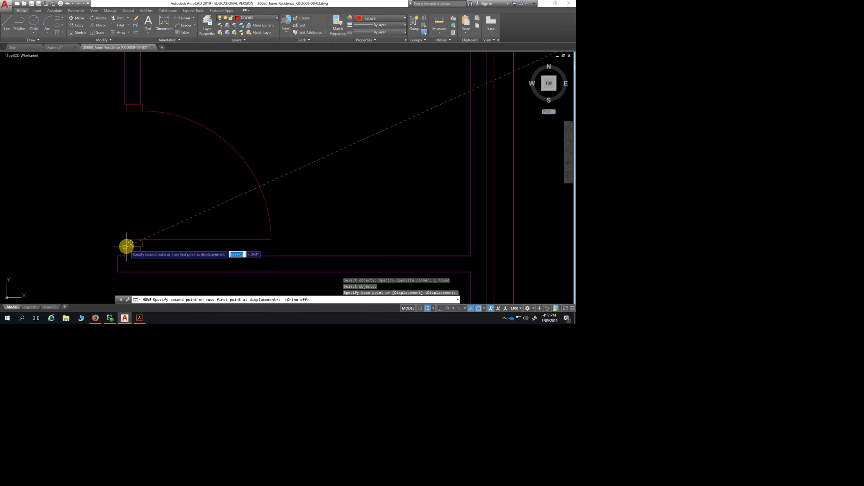
left_click(130, 244)
scroll(323, 173, "down", 2)
scroll(323, 173, "down", 4)
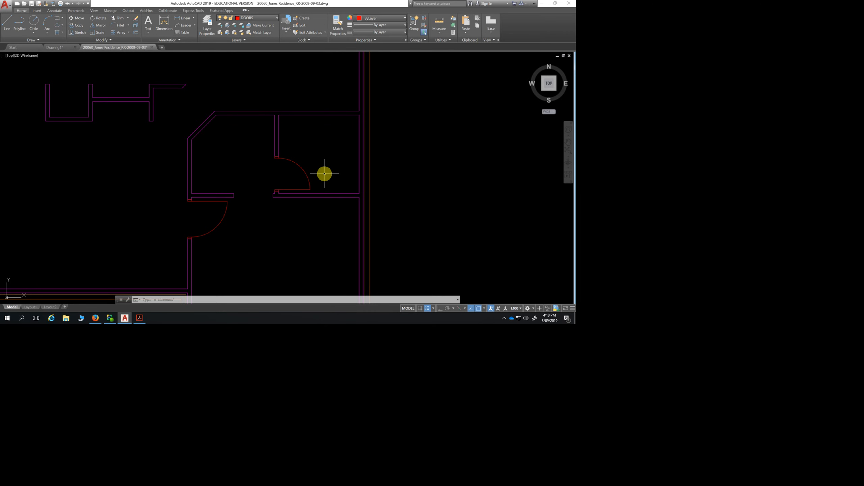
Copy the door beside the short vertical wall by its hinge-side jamb corner to the empty space east of the upper rooms
scroll(325, 174, "down", 2)
mouse_move(364, 147)
middle_mouse_down()
mouse_move(350, 222)
mouse_move(326, 183)
middle_mouse_up()
scroll(350, 222, "down", 2)
scroll(329, 236, "up", 2)
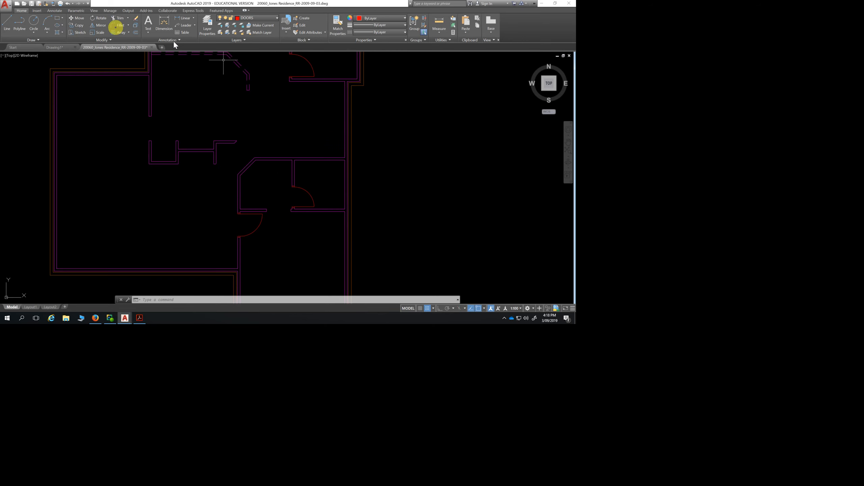
left_click(79, 25)
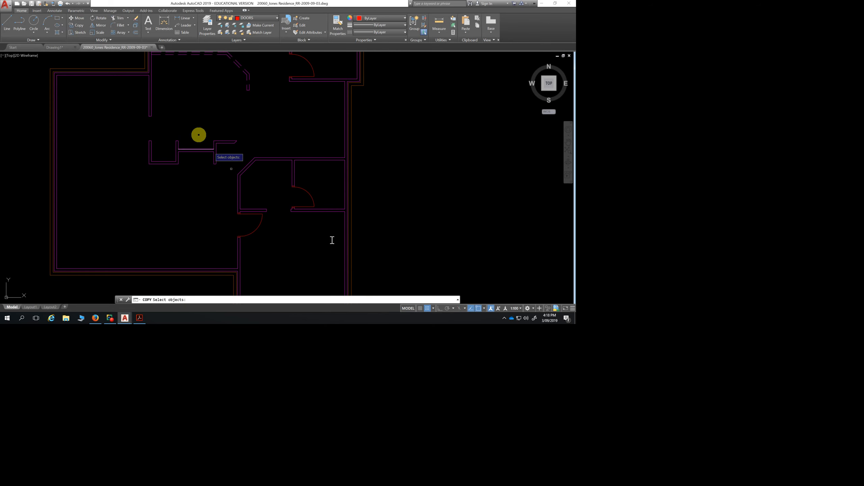
left_click(309, 193)
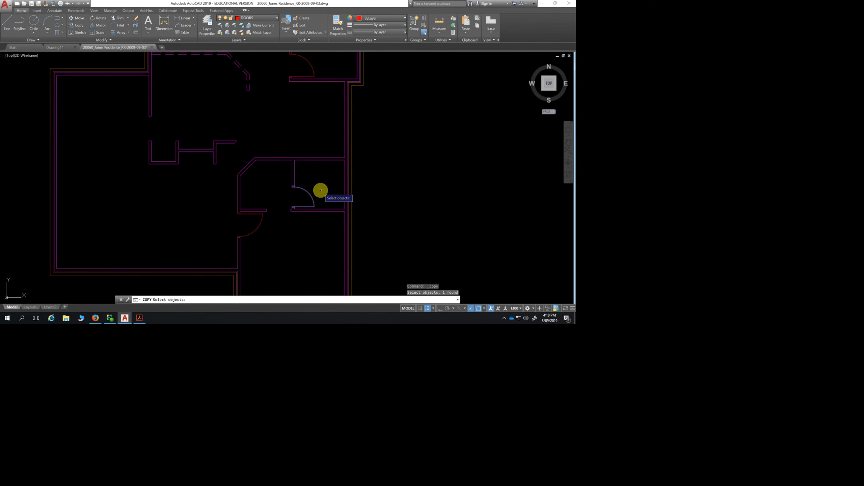
key("Return")
scroll(290, 206, "up", 3)
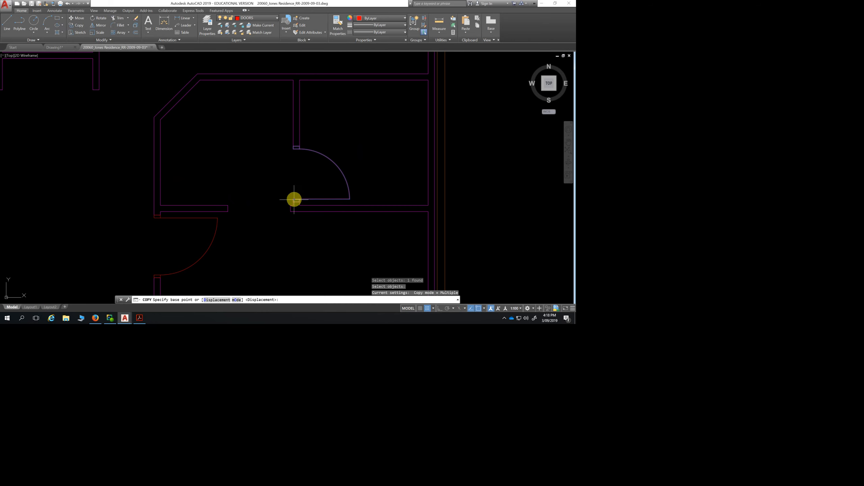
left_click(293, 201)
scroll(337, 191, "down", 2)
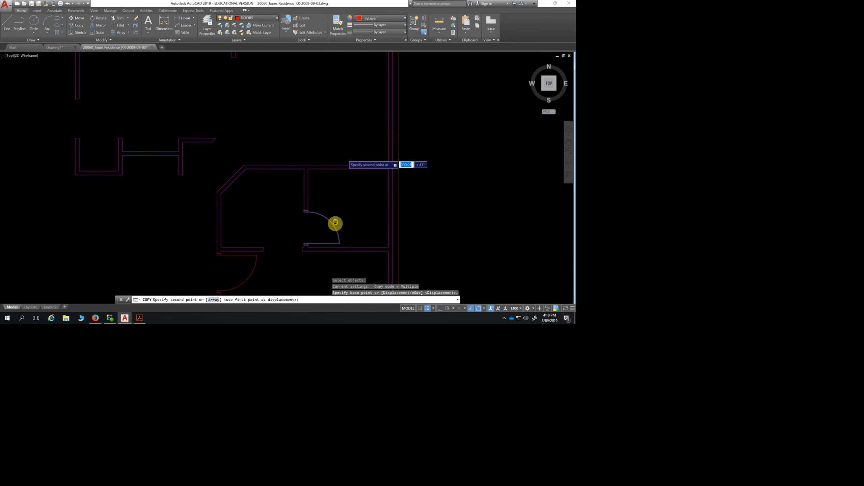
scroll(320, 197, "down", 6)
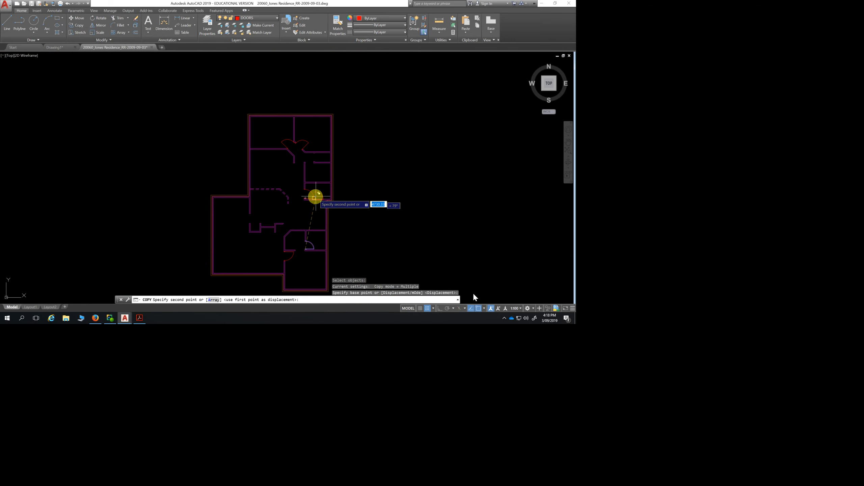
scroll(317, 167, "up", 2)
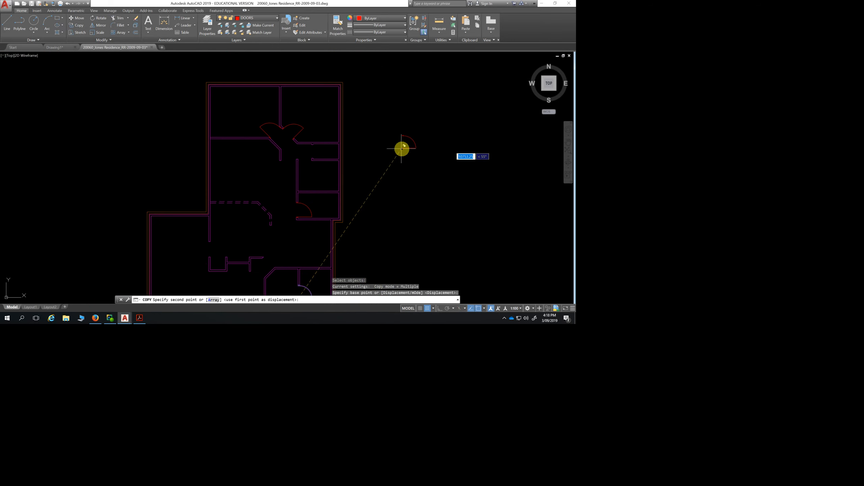
left_click(396, 149)
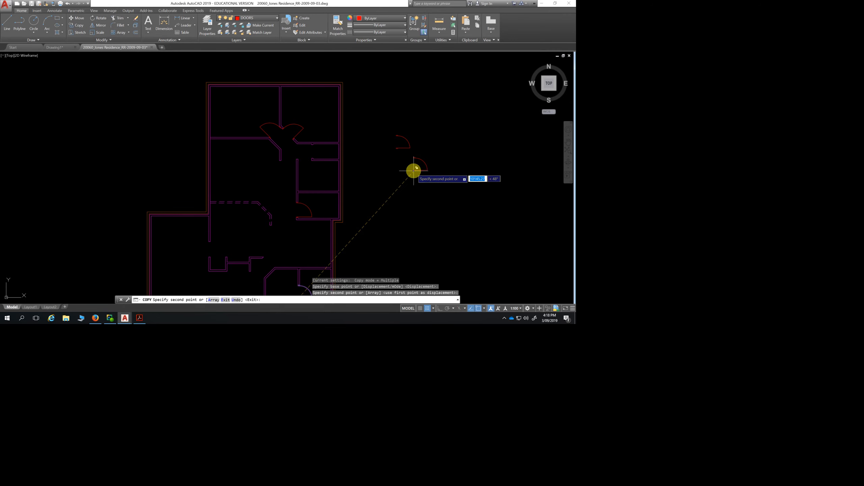
key("Escape")
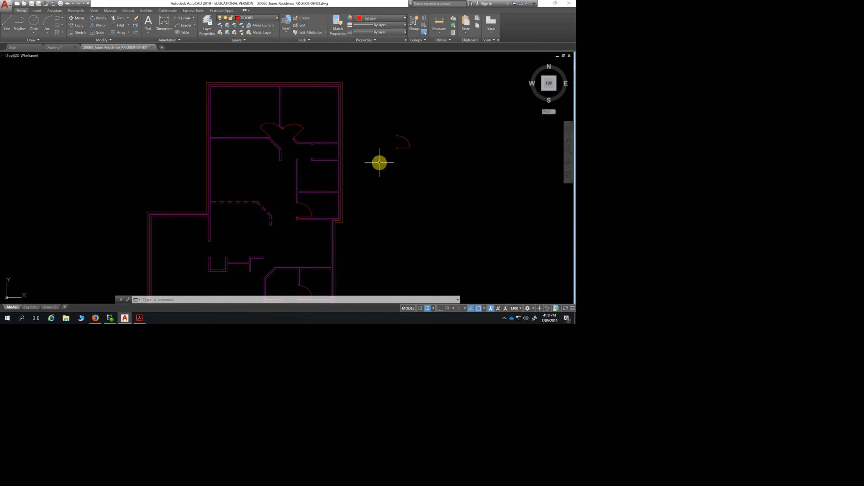
Move the copied door by its hinge-side jamb corner into the opening of the narrow room on the upper east side
left_click(76, 17)
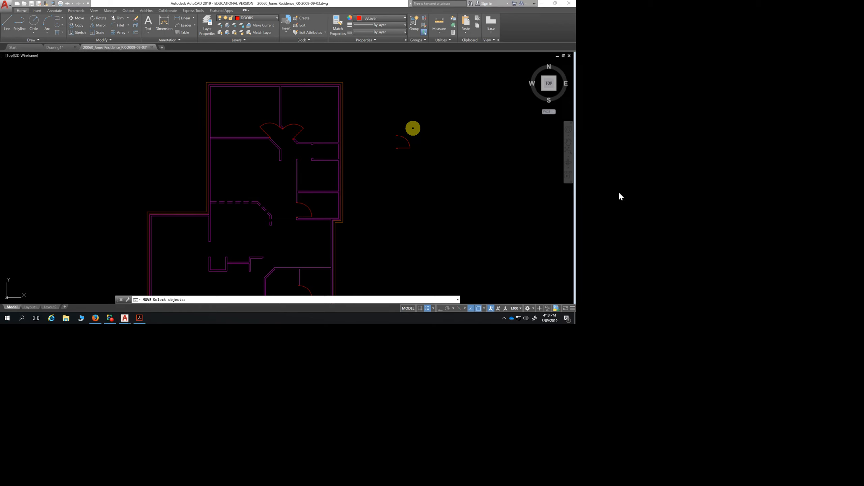
left_click(75, 18)
left_click(419, 128)
left_click(380, 155)
key("Return")
scroll(402, 136, "up", 8)
left_click(378, 167)
scroll(266, 177, "down", 3)
middle_click_drag(266, 177, 405, 174)
scroll(243, 201, "up", 5)
left_click(252, 197)
scroll(272, 246, "down", 3)
middle_click_drag(289, 248, 357, 176)
scroll(337, 181, "down", 2)
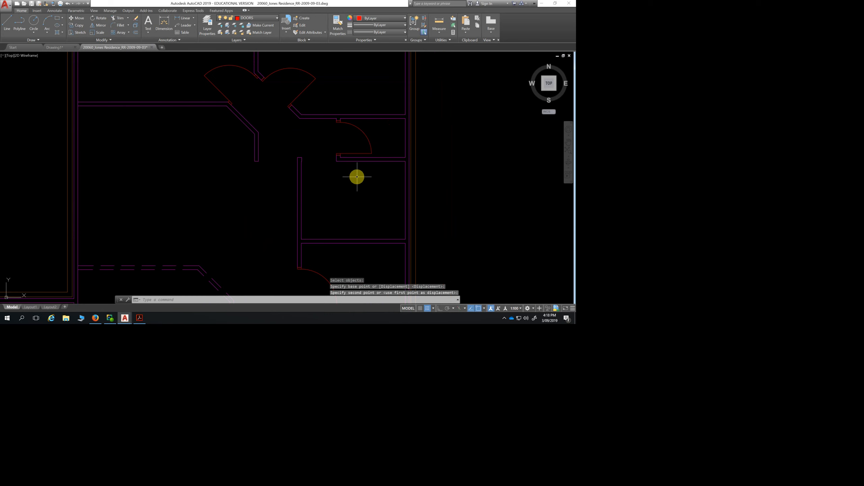
Copy the narrow room's door by its hinge-side jamb corner into the middle of the room directly below
left_click(377, 124)
left_click(347, 140)
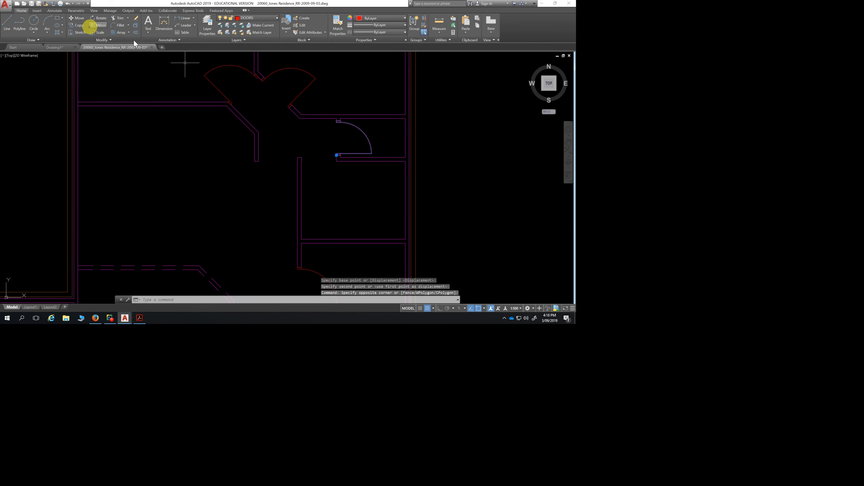
left_click(77, 25)
scroll(335, 156, "up", 2)
left_click(338, 154)
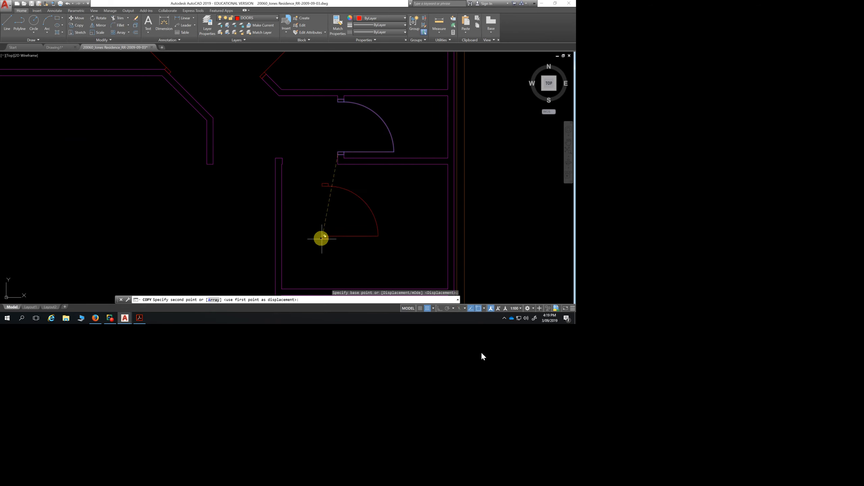
key("Escape")
With ortho on, rotate the door copy in the room below the narrow room 90 degrees clockwise about its hinge-side jamb corner
scroll(337, 232, "down", 2)
middle_click_drag(337, 232, 336, 163)
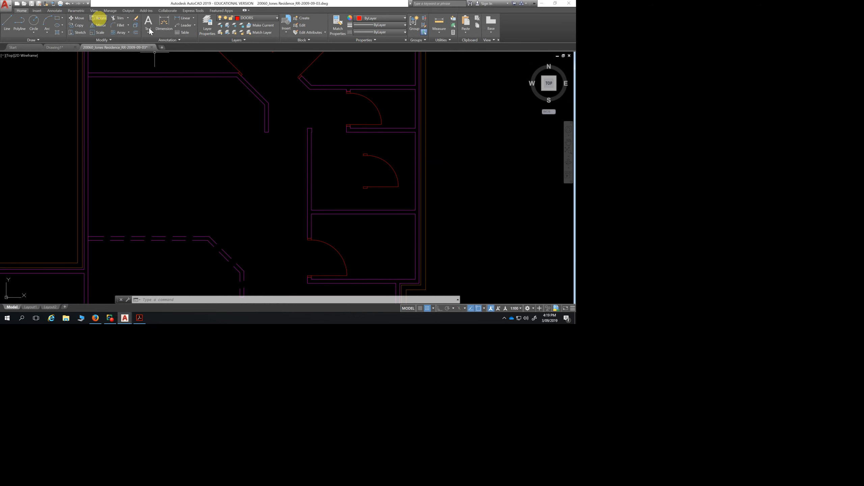
left_click(98, 18)
left_click(401, 150)
left_click(351, 192)
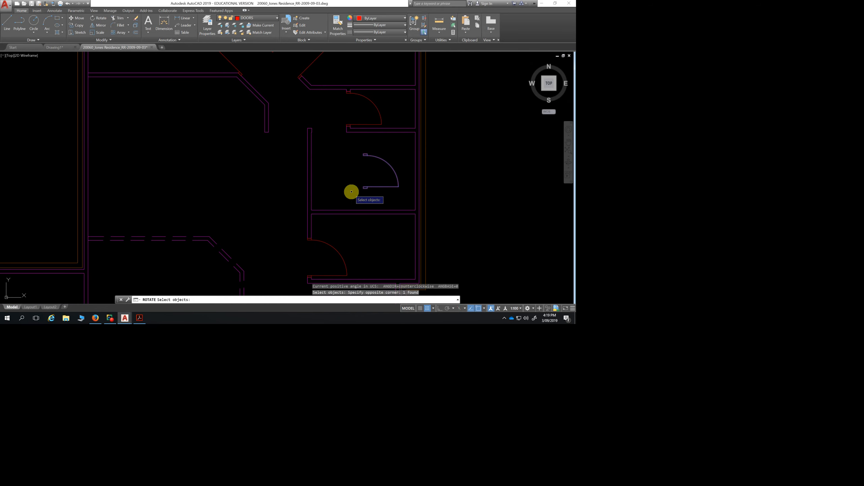
key("Return")
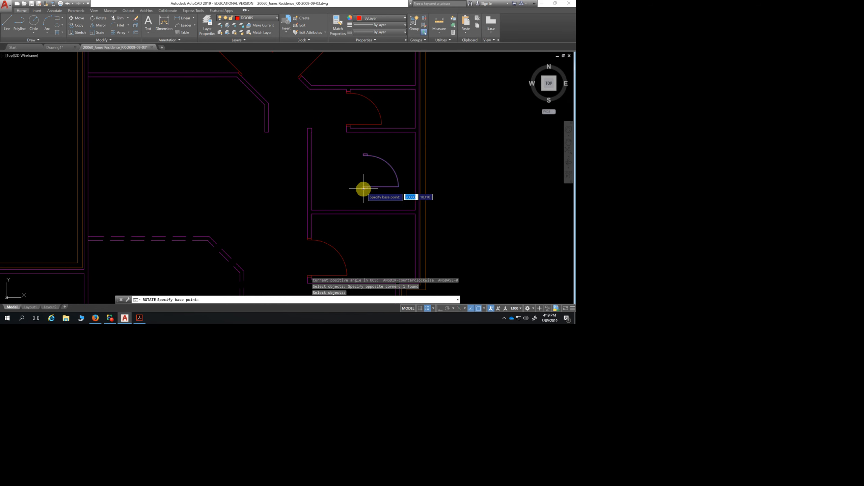
left_click(363, 188)
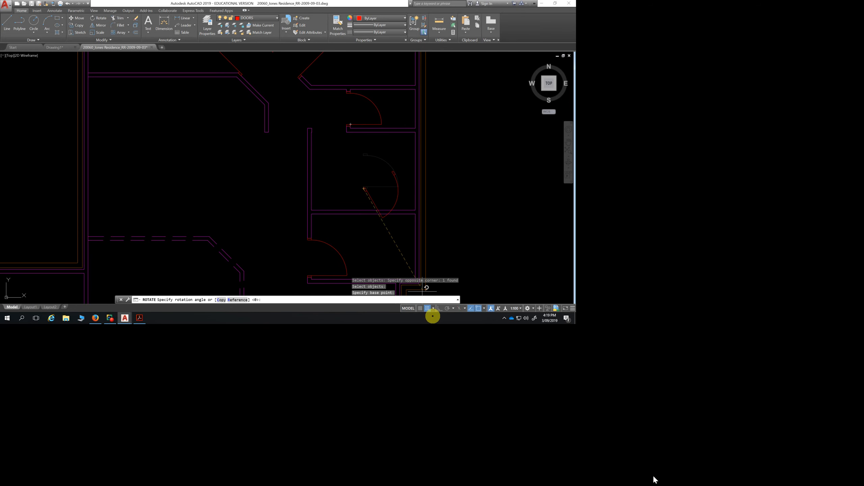
left_click(441, 308)
left_click(381, 234)
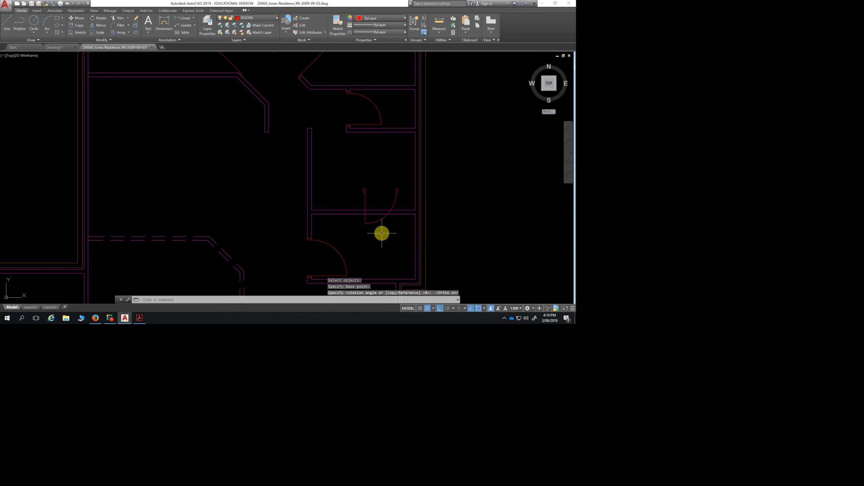
key("Escape")
key("Escape")
key("Escape")
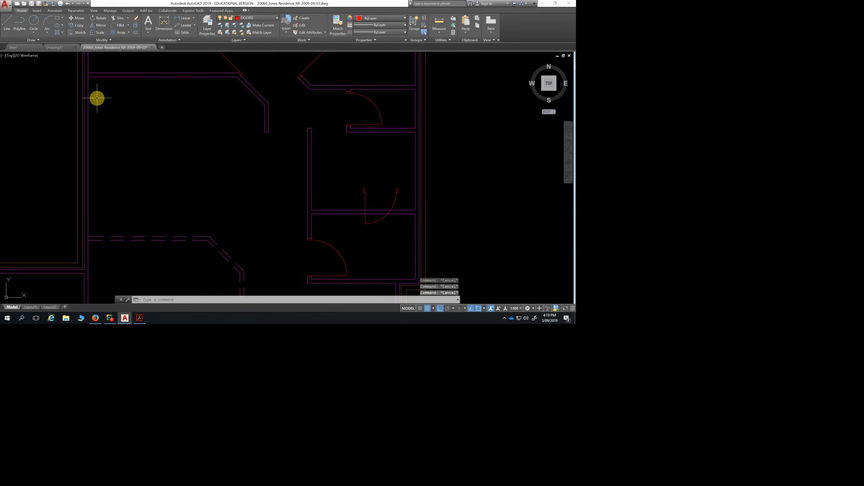
With ortho off, move the rotated door by its hinge-side jamb corner into the opening on the north side of the same room
left_click(78, 19)
left_click(403, 169)
left_click(347, 197)
key("Return")
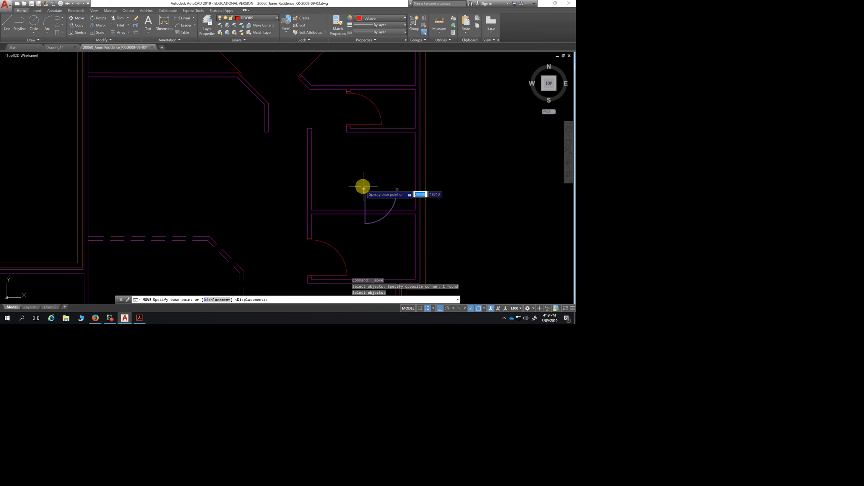
left_click(363, 188)
scroll(309, 113, "up", 5)
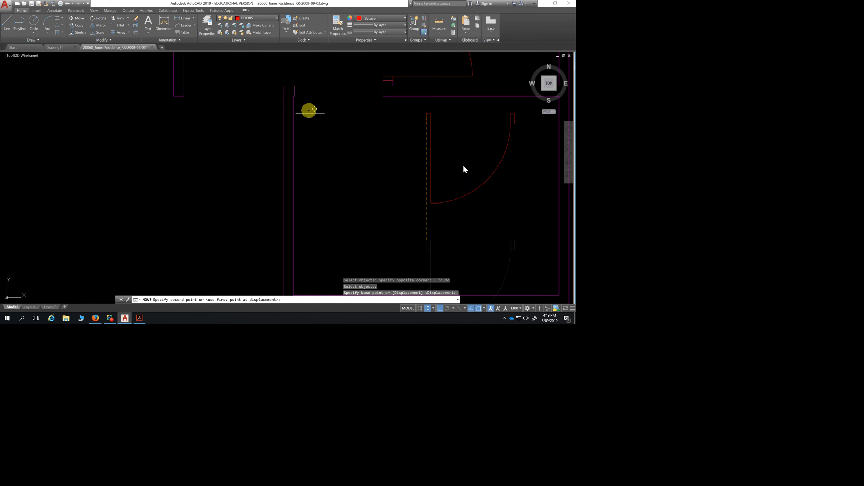
left_click(440, 309)
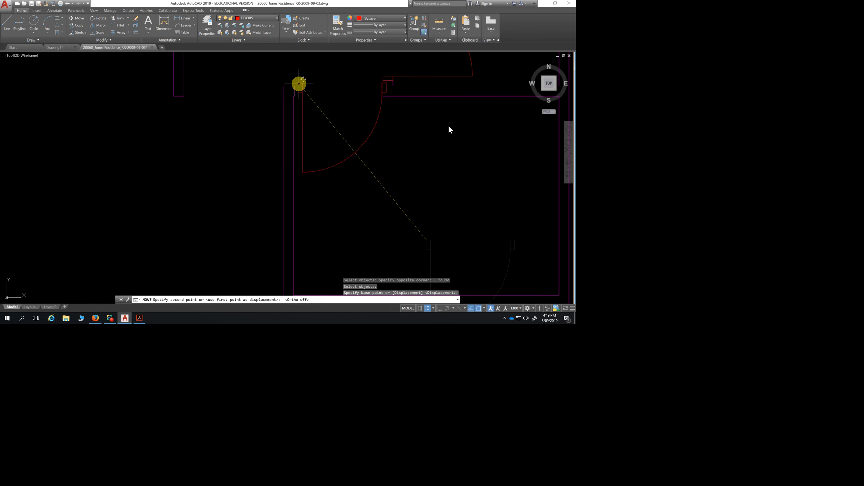
left_click(295, 85)
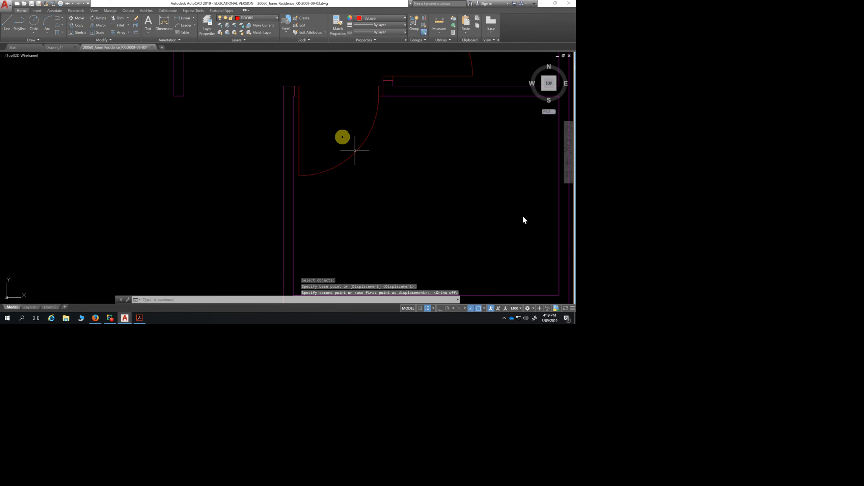
Review the placed doors, then switch to Acrobat Reader and examine the numbered door locations on Sheet_B2_Doors Windows_A3.pdf
scroll(411, 170, "down", 5)
scroll(412, 172, "down", 2)
middle_click_drag(380, 181, 368, 116)
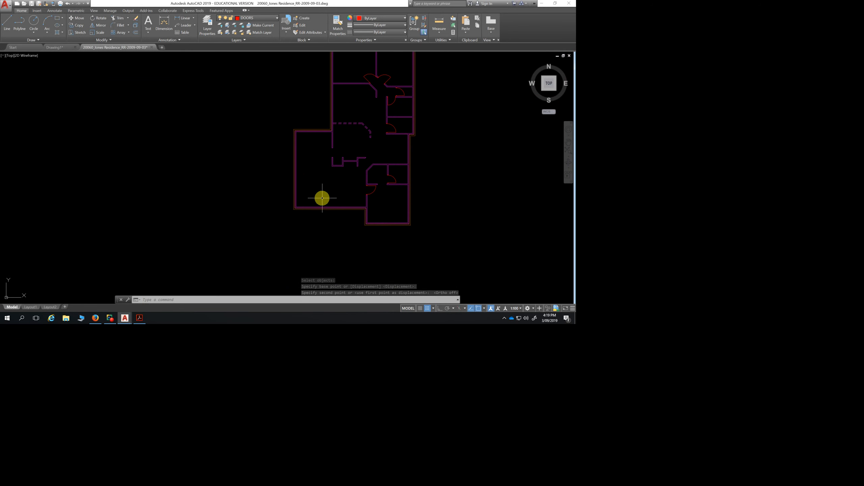
middle_click_drag(322, 198, 265, 212)
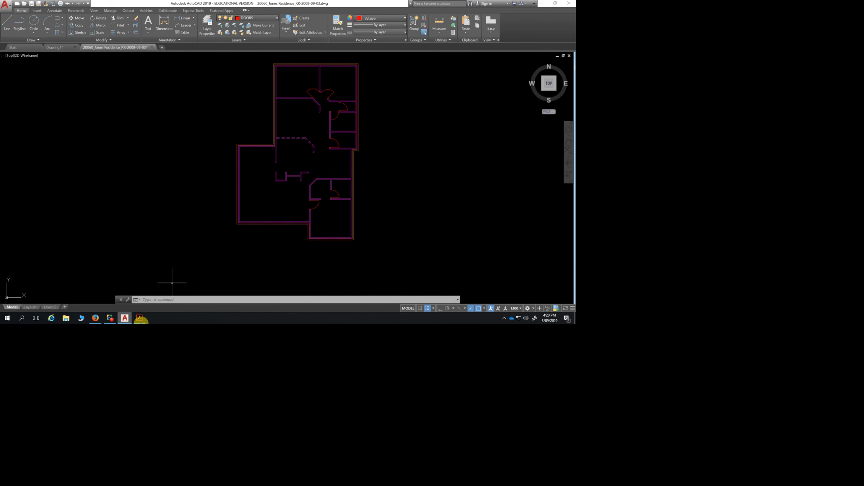
left_click(140, 318)
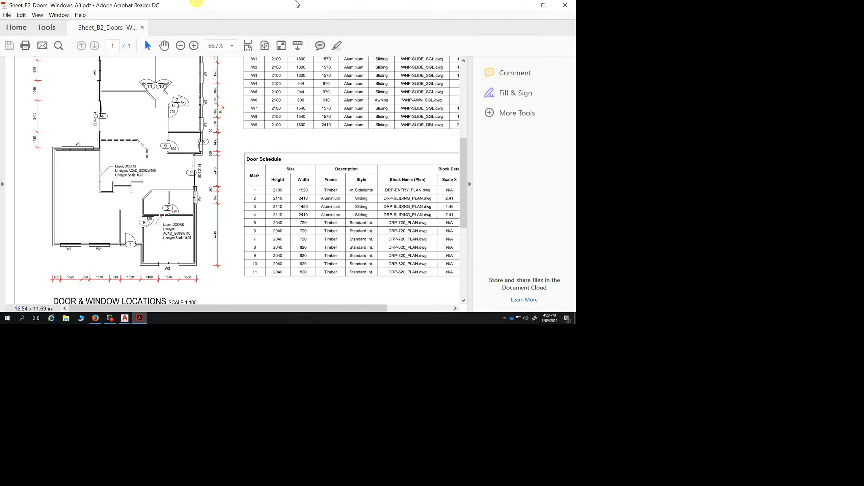
left_click(197, 46)
left_click(193, 46)
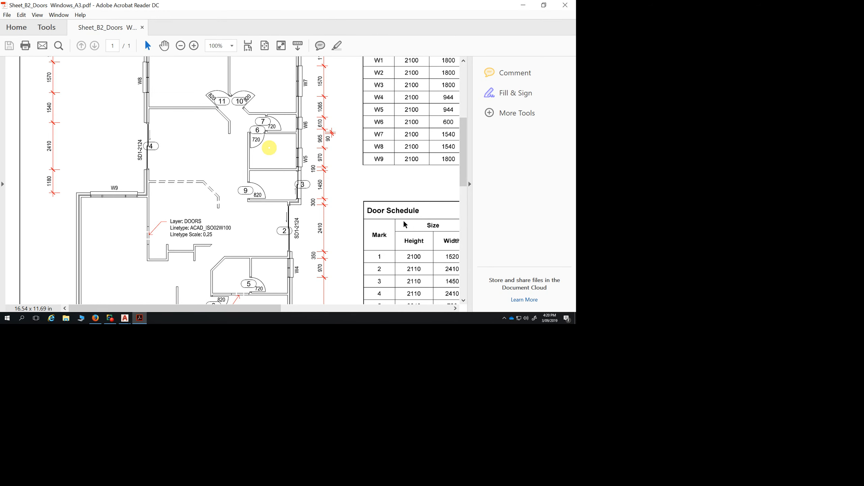
scroll(266, 151, "down", 3)
scroll(280, 204, "up", 6)
scroll(279, 204, "up", 1)
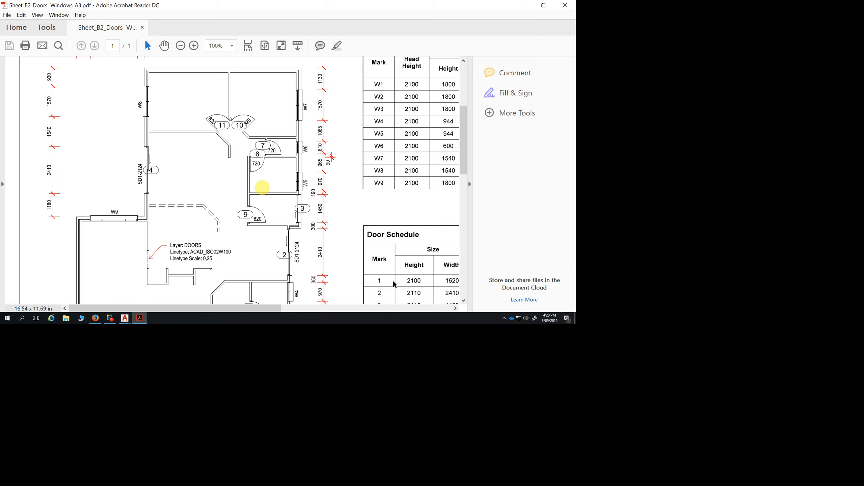
scroll(396, 285, "up", 2)
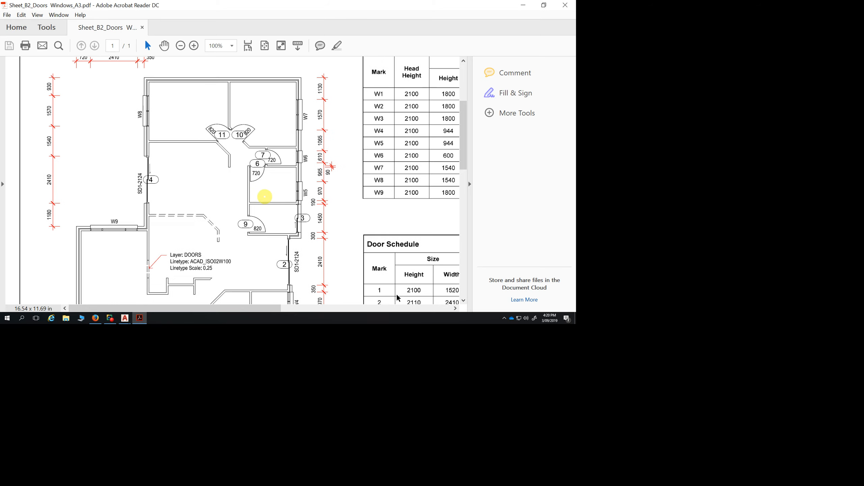
scroll(406, 259, "down", 1)
scroll(269, 244, "down", 2)
scroll(268, 243, "down", 1)
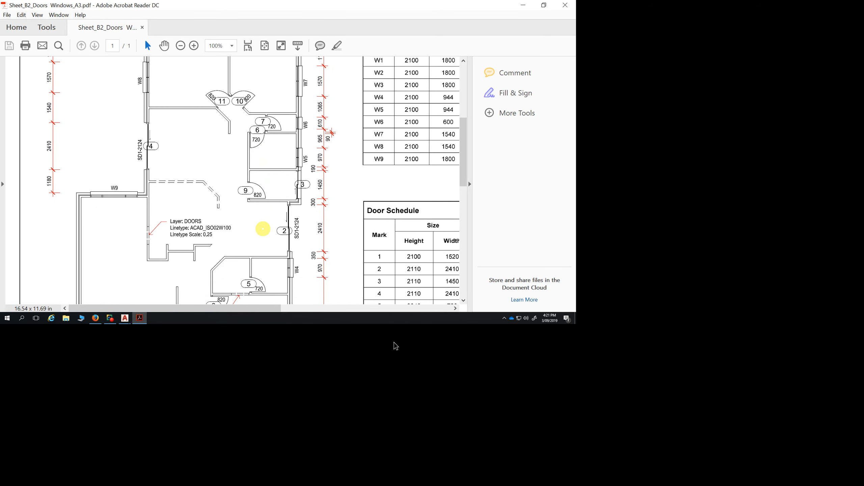
scroll(263, 228, "up", 1)
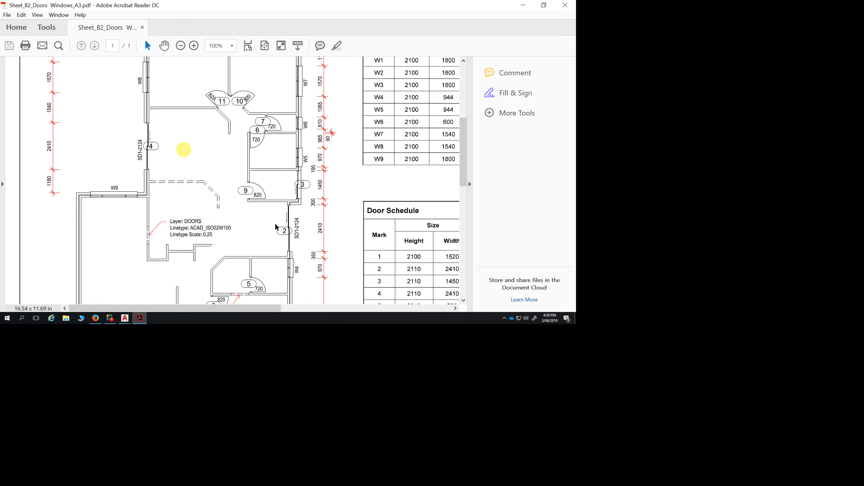
Examine the exterior door and window dimension strings, the layer notes and the door and window schedules on the sheet
scroll(277, 229, "down", 1)
scroll(278, 228, "down", 6)
scroll(278, 228, "up", 5)
scroll(278, 233, "up", 2)
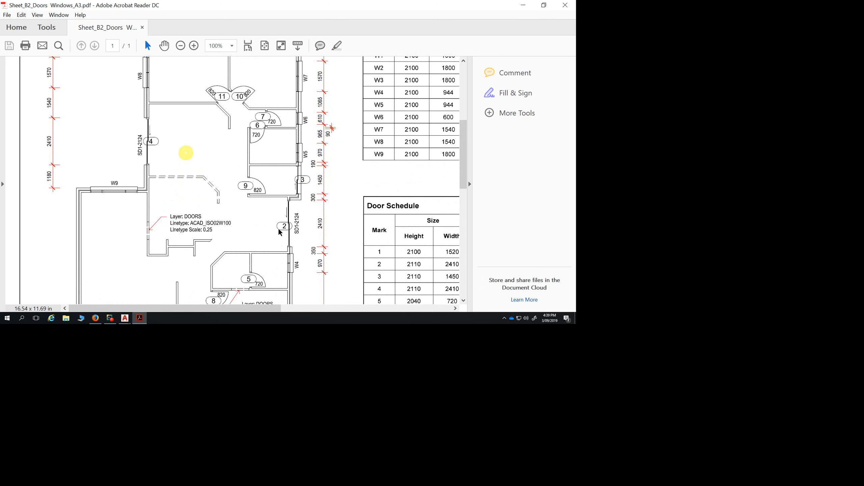
scroll(280, 232, "down", 1)
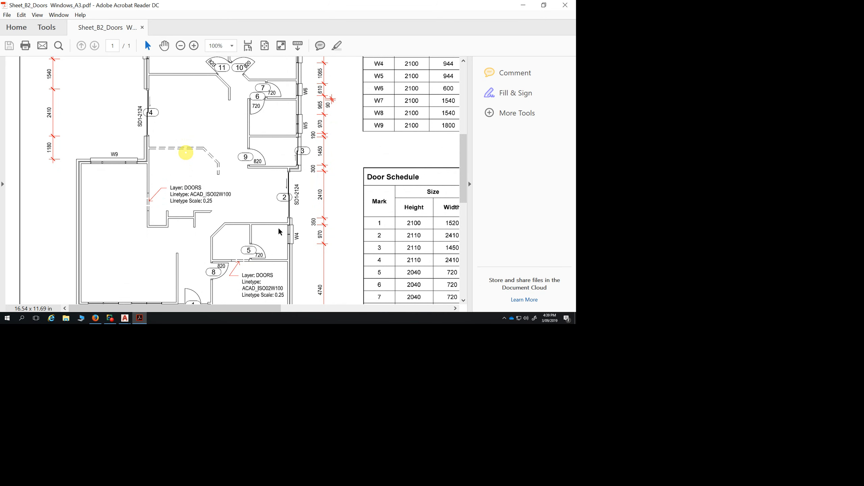
scroll(279, 232, "down", 3)
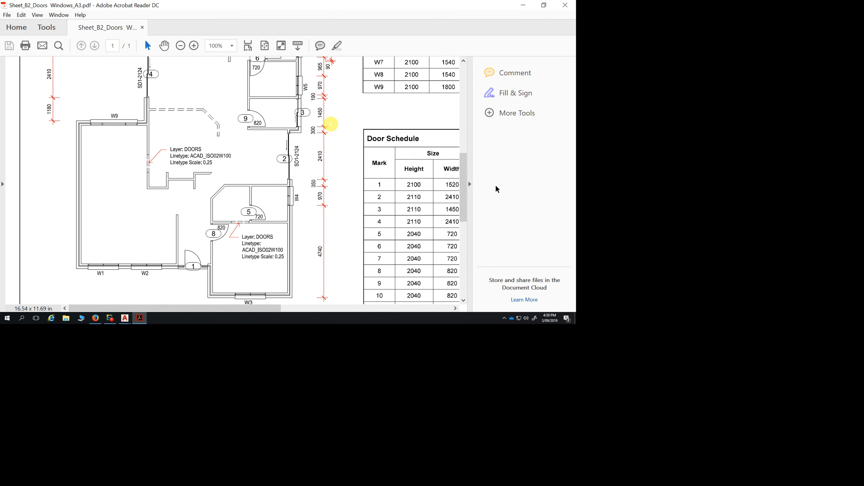
scroll(439, 245, "up", 2)
scroll(447, 241, "up", 1)
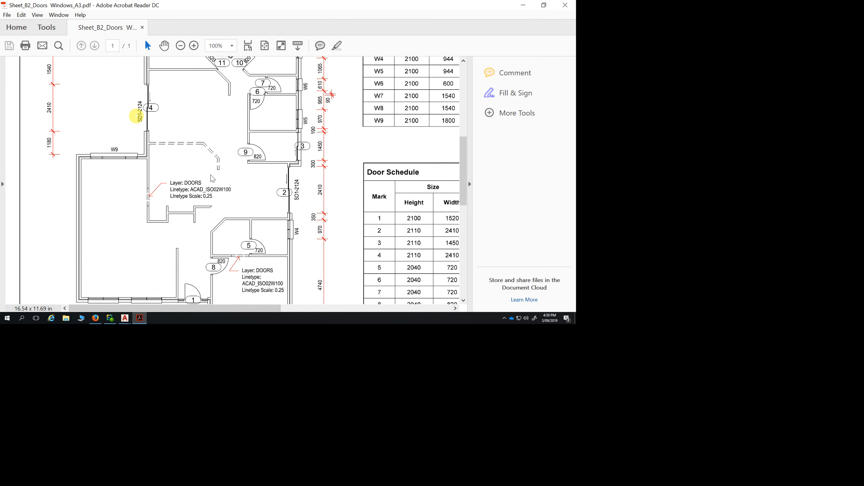
scroll(265, 195, "down", 1)
scroll(265, 195, "up", 1)
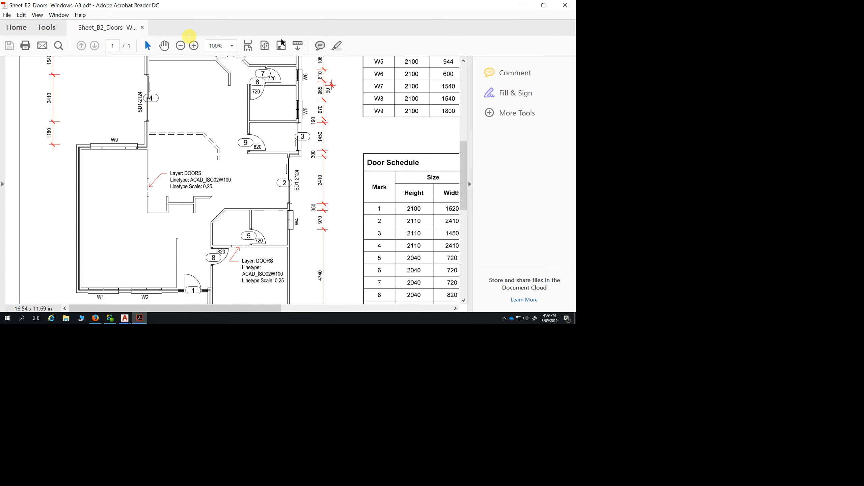
left_click(180, 45)
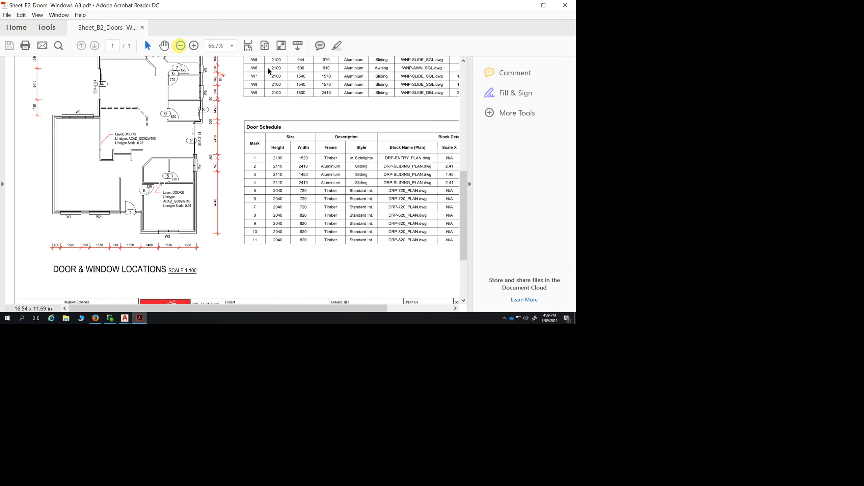
left_click(180, 45)
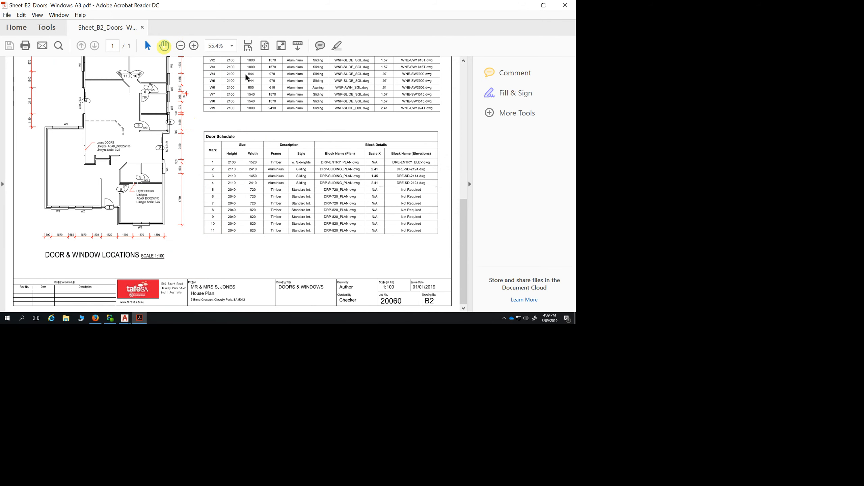
left_click(180, 46)
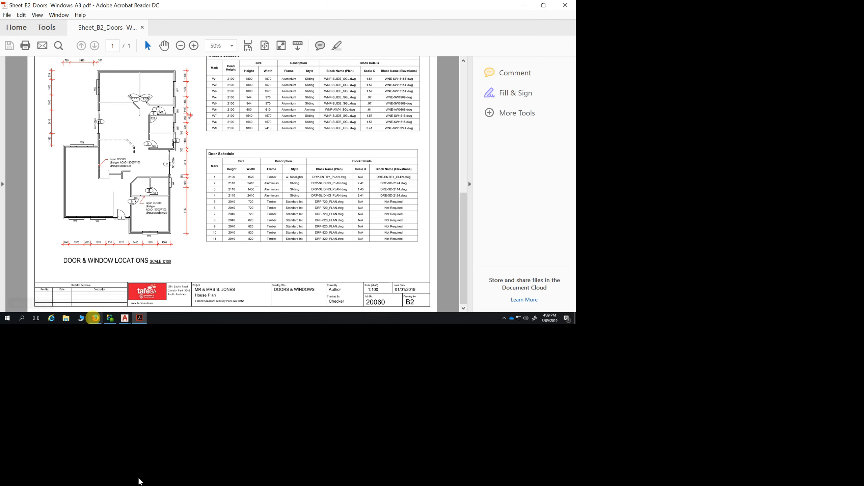
Switch back to AutoCAD and inspect the southwest corner of the residence's external walls
left_click(125, 318)
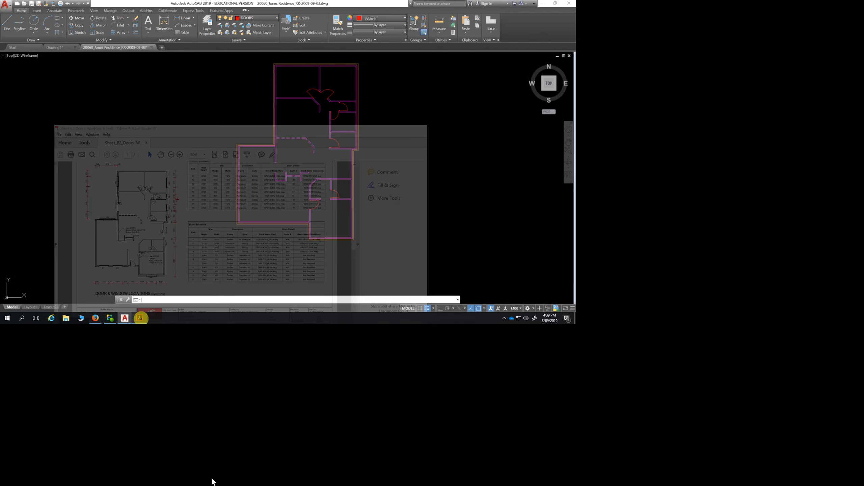
middle_click_drag(278, 250, 170, 210)
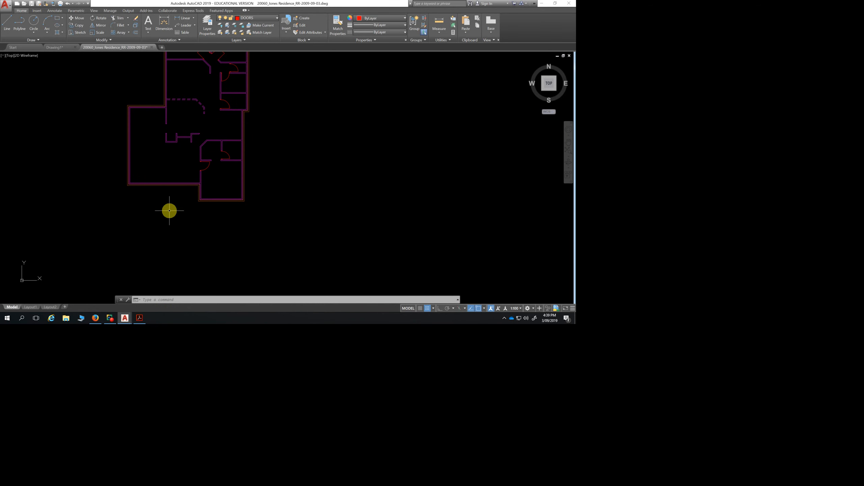
scroll(123, 192, "up", 4)
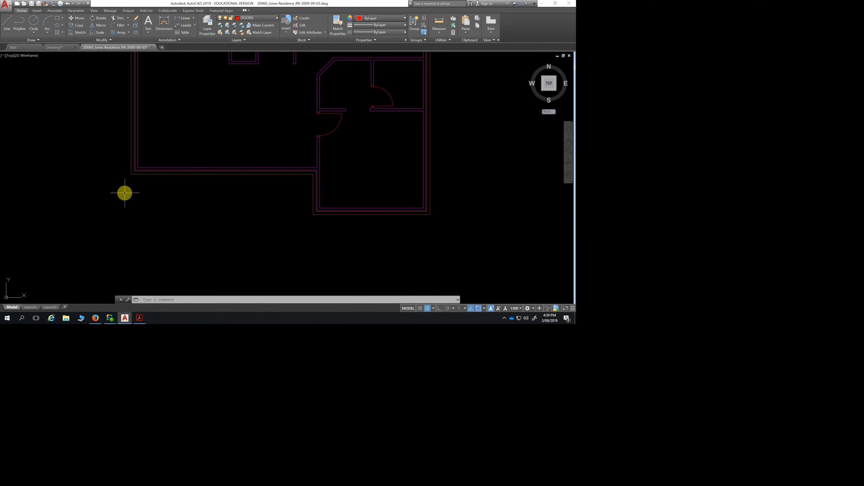
scroll(130, 177, "up", 4)
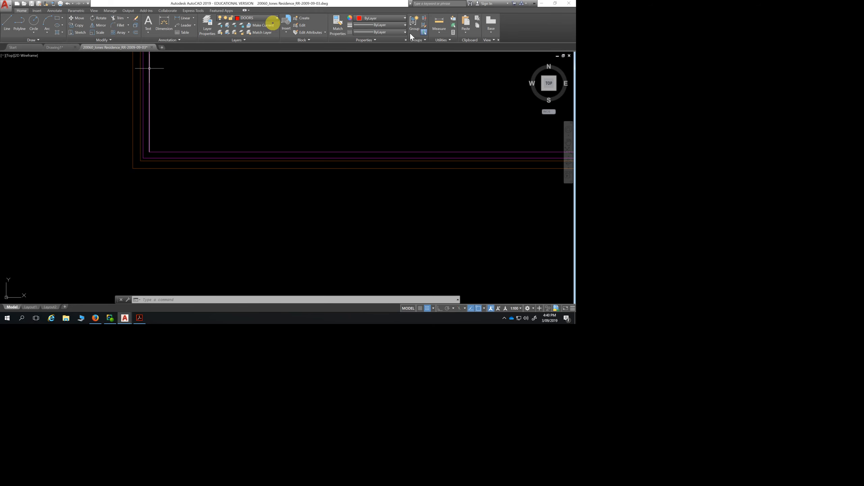
left_click(276, 18)
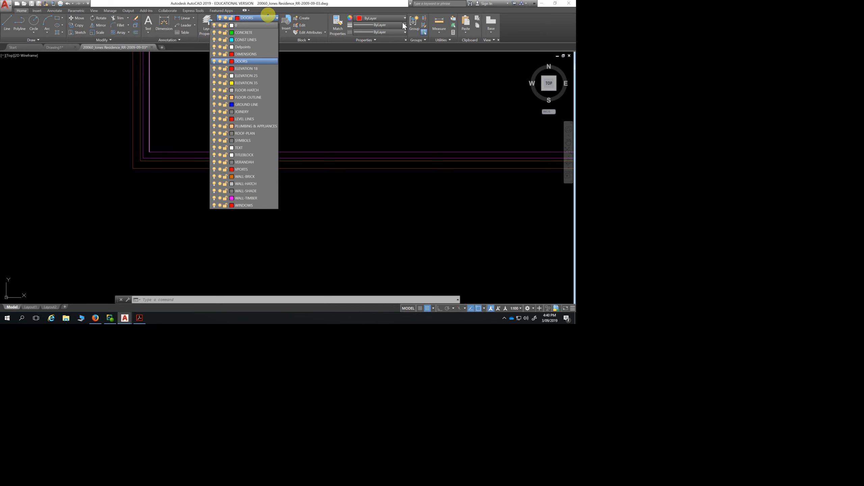
left_click(267, 18)
key("Escape")
key("Escape")
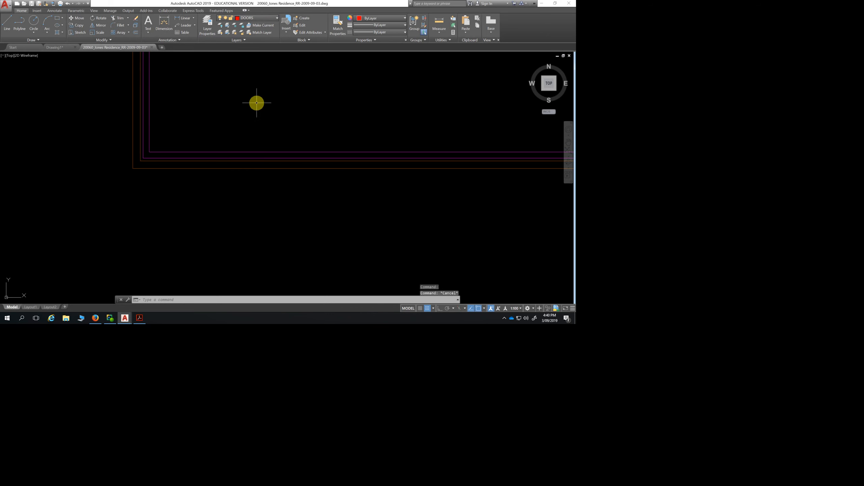
Offset the outermost line of the west external wall 600 inward at the southwest corner of the plan
left_click(136, 33)
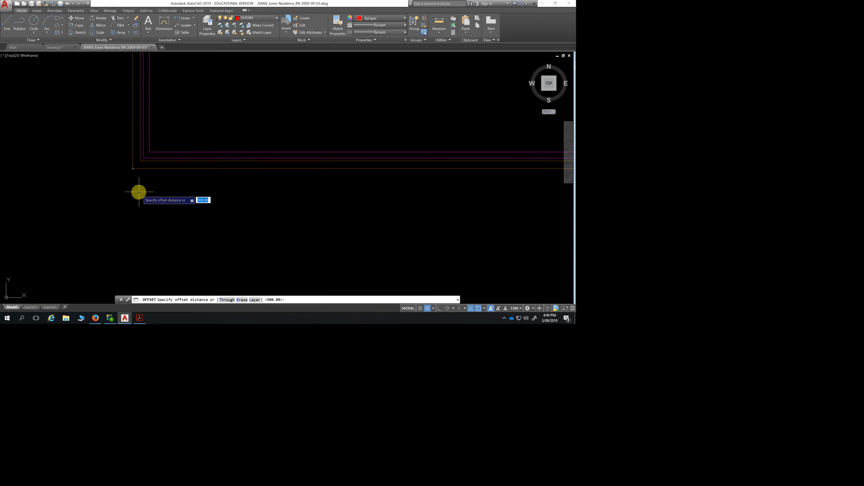
type("600")
key("Return")
left_click(134, 155)
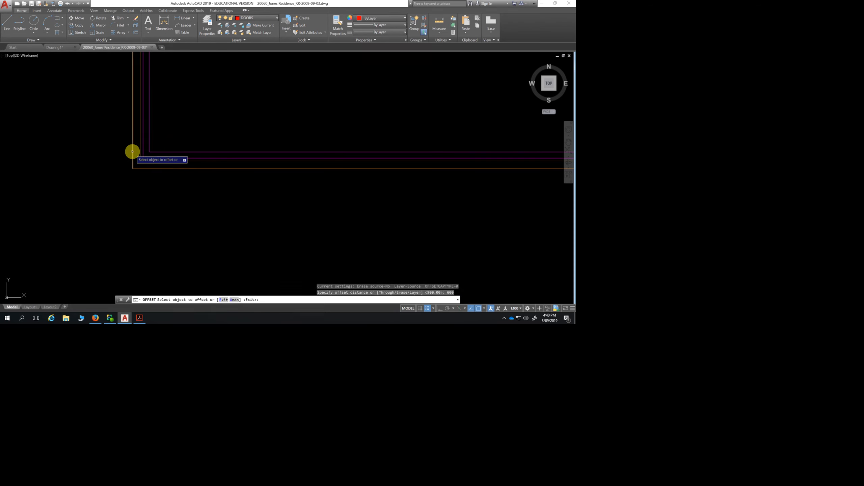
left_click(278, 121)
key("Return")
Offset the vertical opening line at the southwest corner 1570 east to mark the first opening's other side
key("Return")
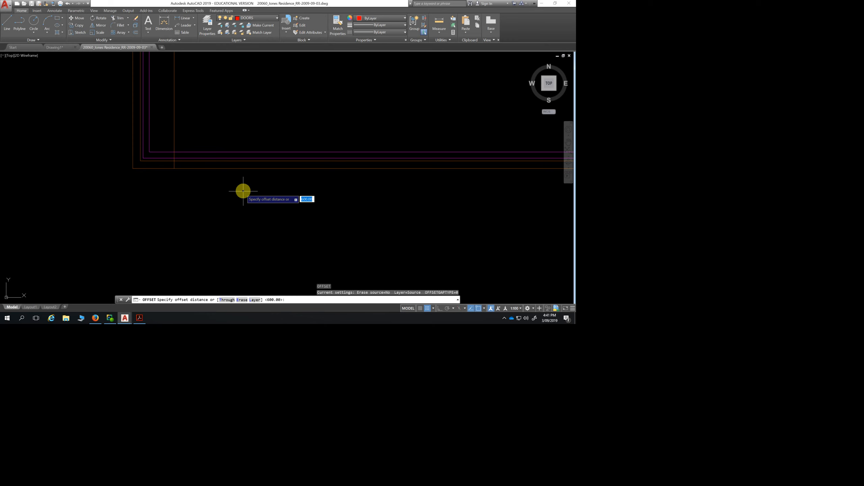
type("1570")
key("Return")
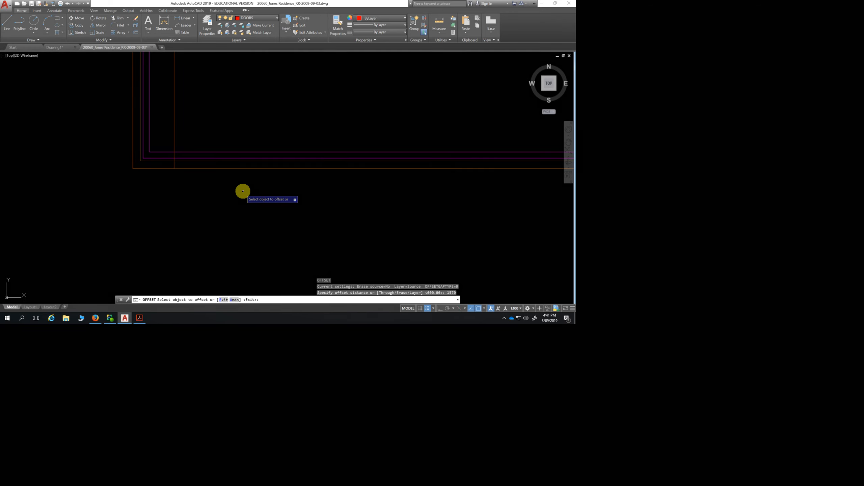
left_click(173, 133)
left_click(285, 133)
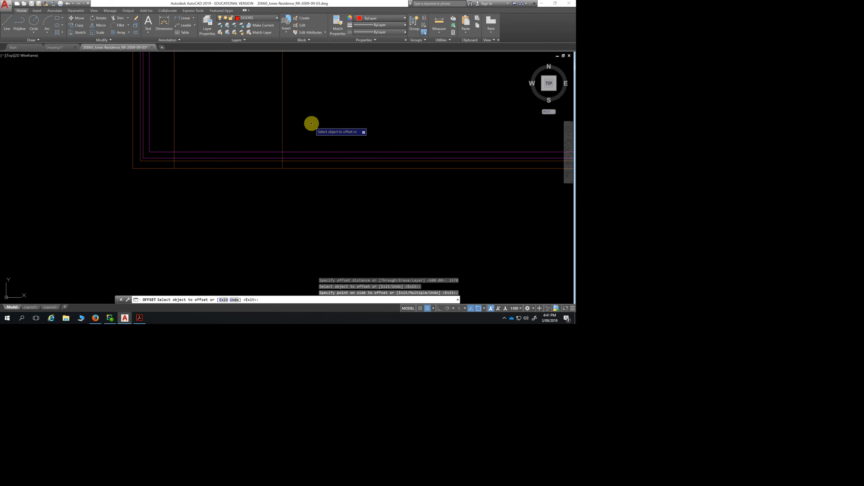
key("Return")
Offset the first opening's east line 650 further east to mark the start of the second opening
key("Return")
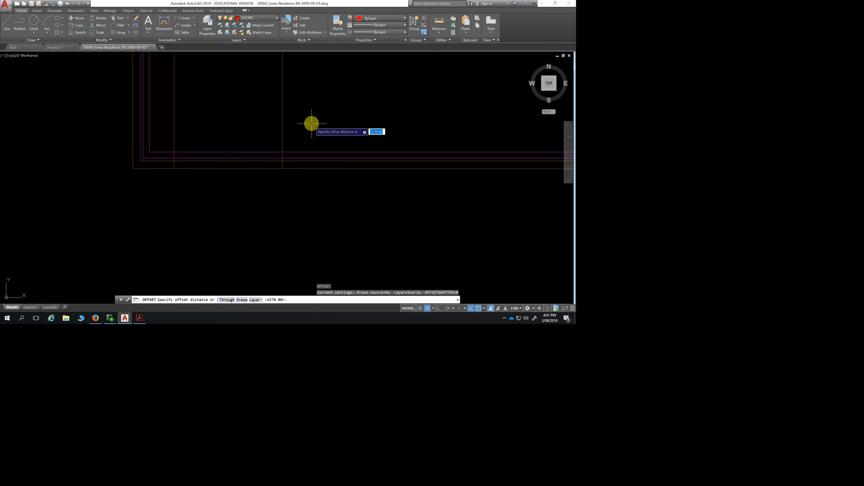
type("650")
key("Return")
left_click(282, 115)
left_click(411, 120)
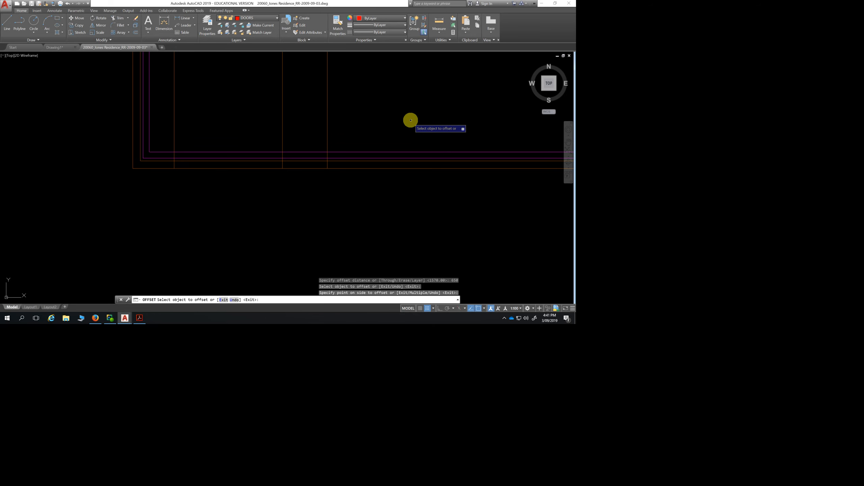
key("Return")
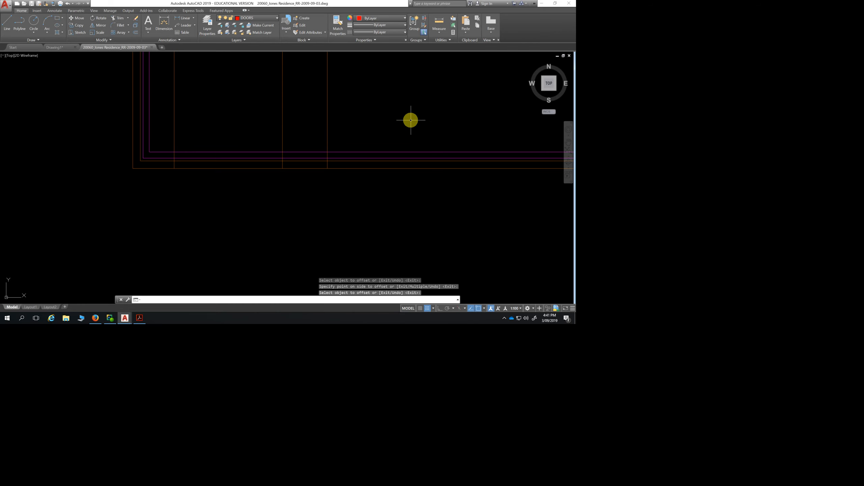
Offset the second opening's west line 1570 east to mark its far side on the south wall
key("Return")
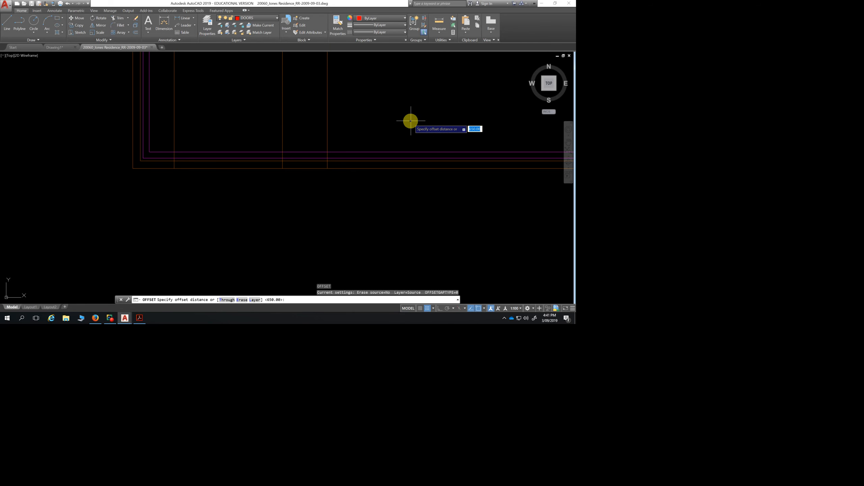
type("1570")
key("Return")
left_click(327, 119)
left_click(397, 118)
scroll(466, 126, "down", 2)
middle_click_drag(466, 125, 355, 146)
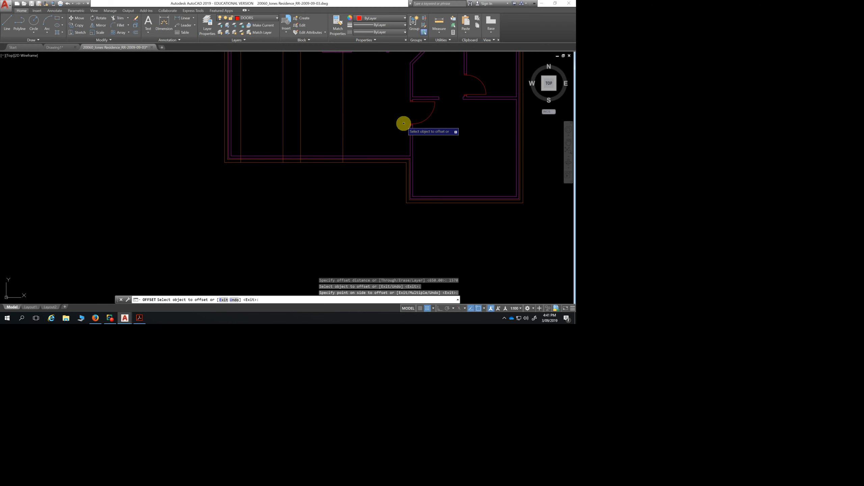
scroll(404, 124, "down", 4)
middle_click_drag(391, 177, 362, 216)
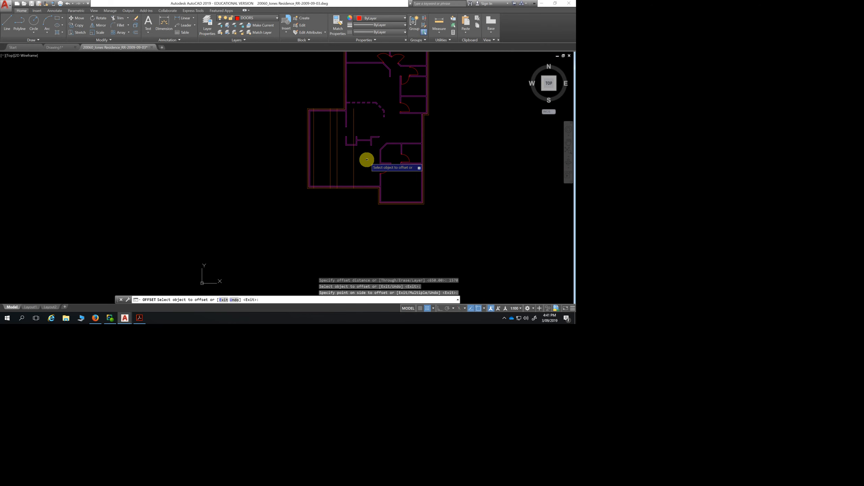
middle_click_drag(367, 160, 346, 183)
key("Escape")
key("Escape")
key("Escape")
scroll(348, 186, "up", 4)
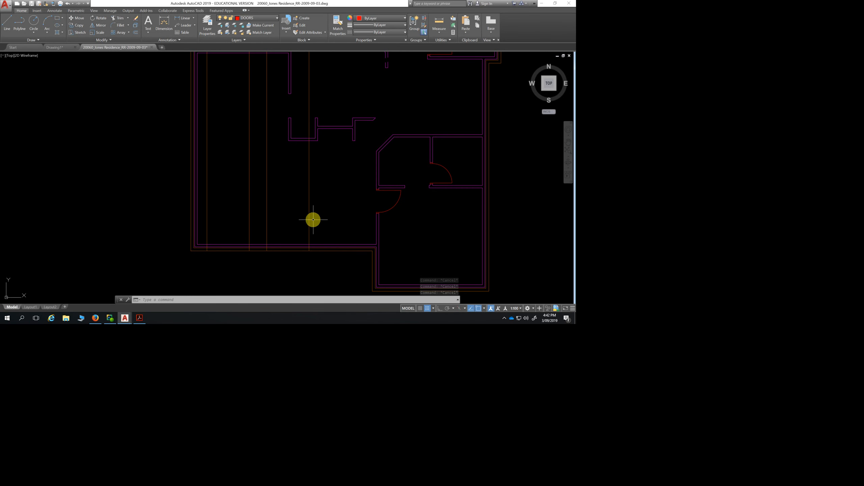
Make WALL-TIMBER the current layer
middle_click_drag(330, 278, 316, 235)
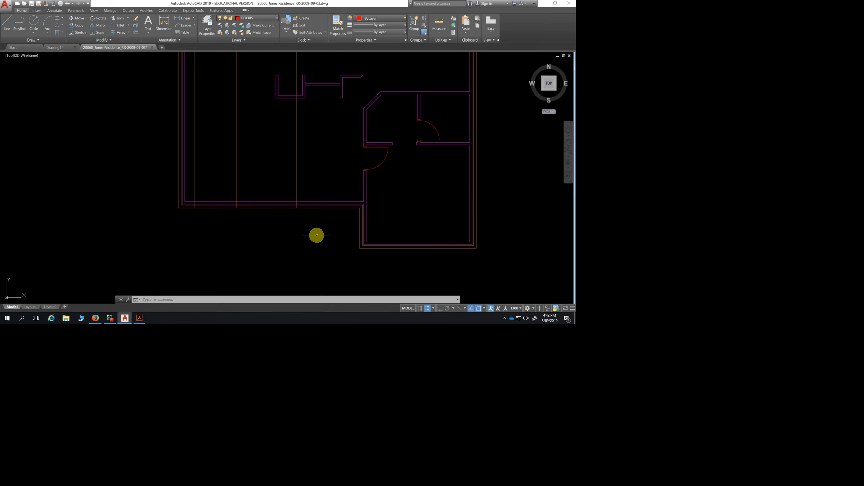
key("Escape")
key("Escape")
key("Escape")
left_click(277, 17)
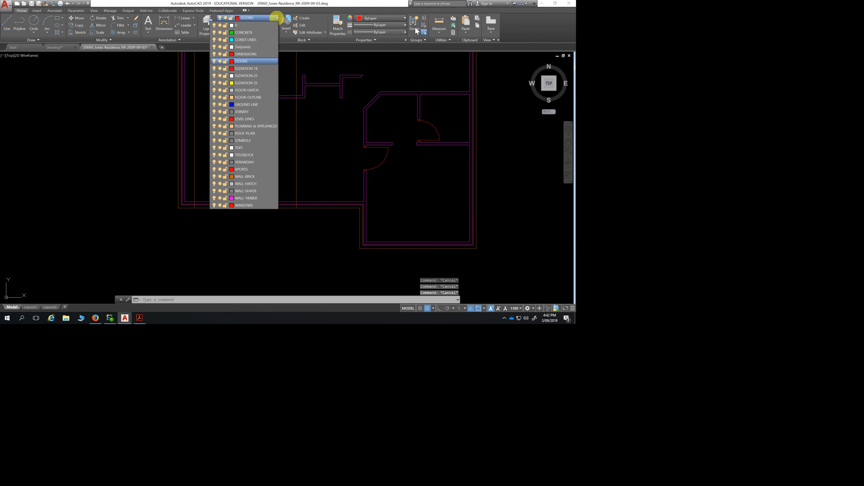
left_click(251, 198)
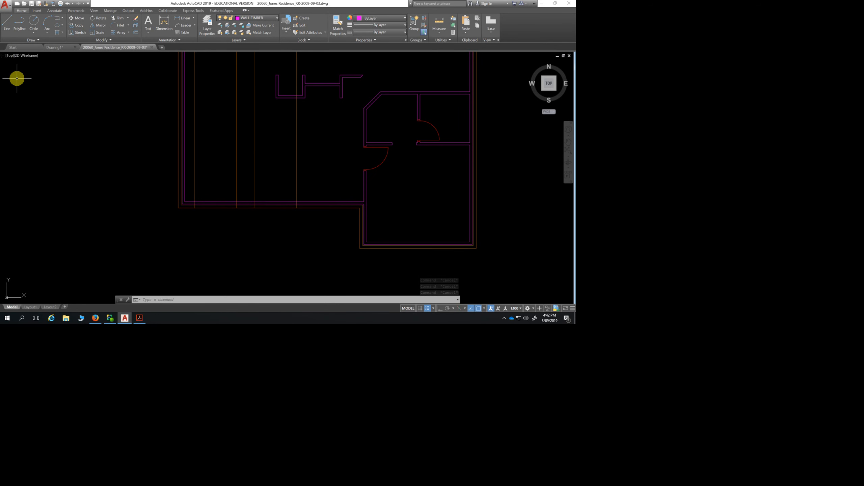
left_click(6, 23)
key("Escape")
key("Escape")
key("Escape")
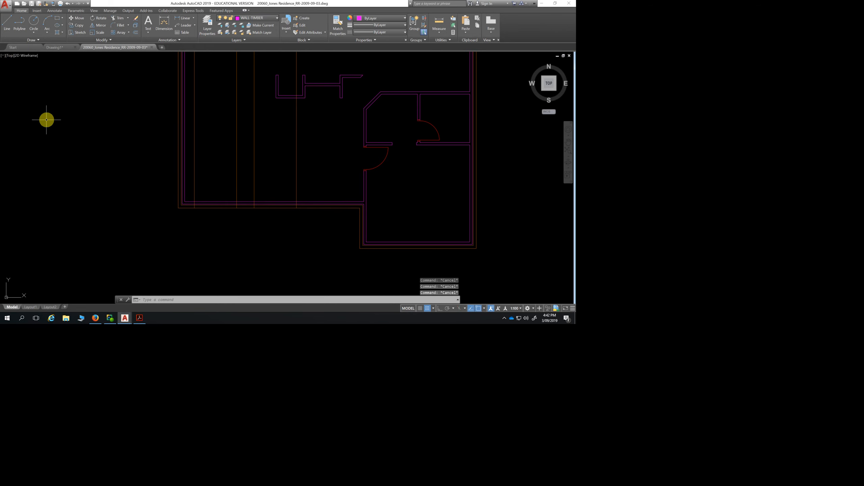
Offset the west face of the southeast room's west wall, below its door, 1670 west
left_click(136, 32)
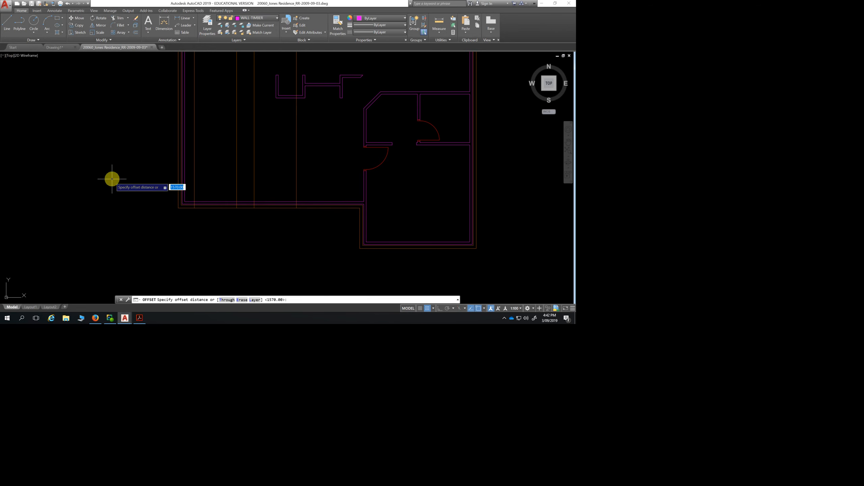
type("1670")
key("Return")
left_click(363, 187)
left_click(323, 184)
key("Escape")
key("Escape")
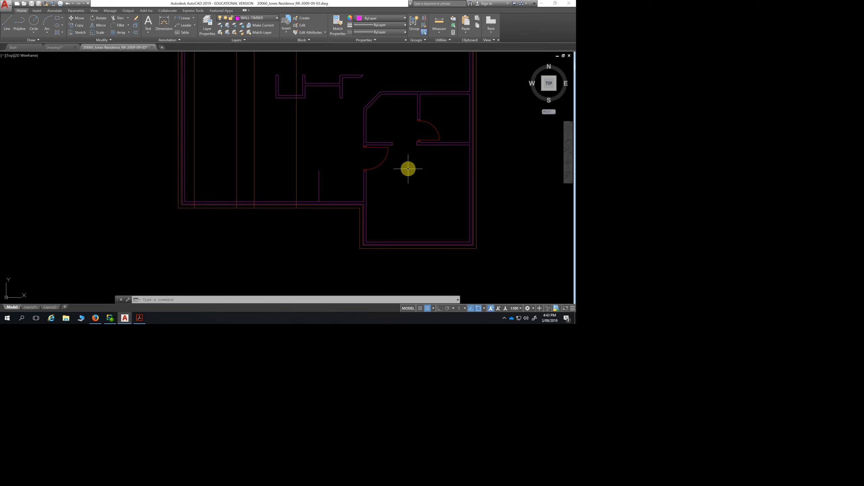
Turn on Ortho and draw a vertical line north from the offset line's lower end, extending past its upper end
left_click(7, 23)
scroll(348, 203, "up", 2)
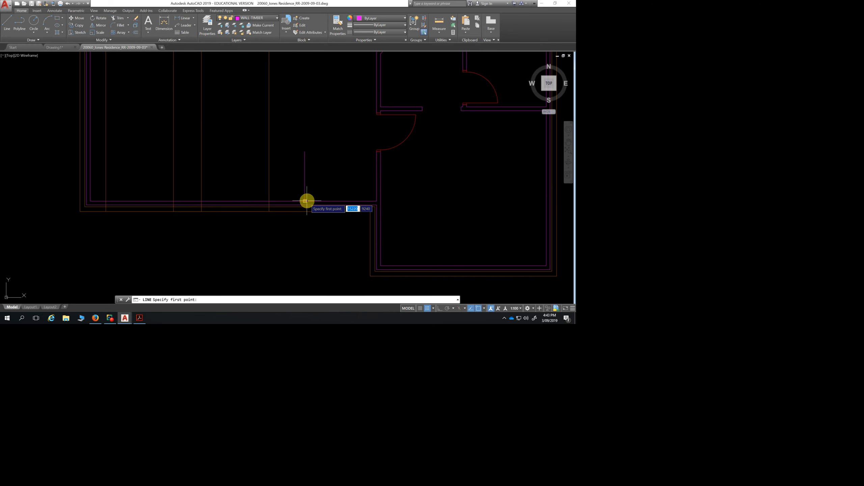
left_click(305, 200)
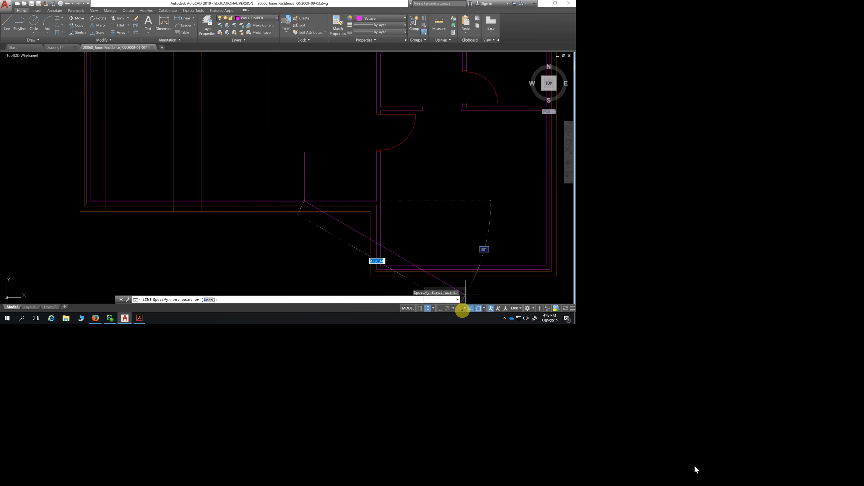
left_click(440, 308)
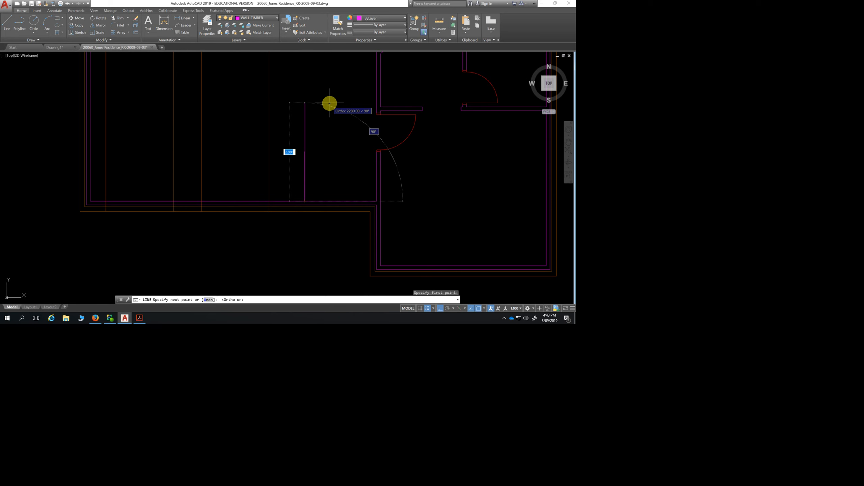
type("25")
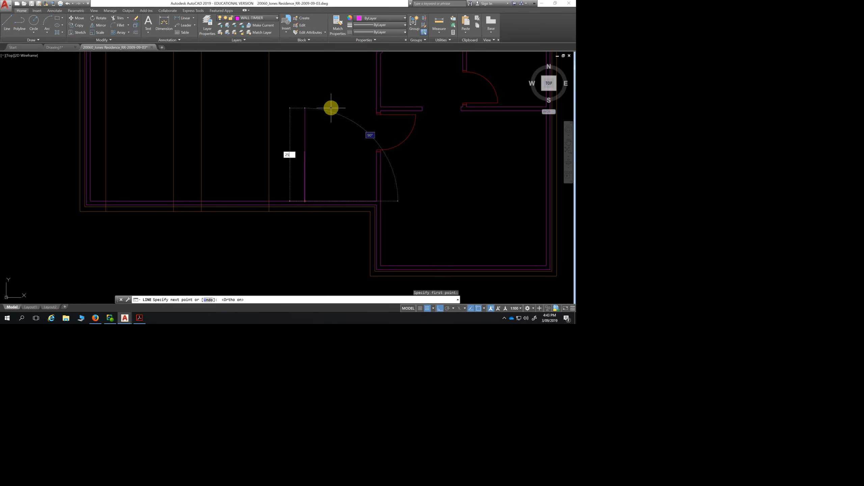
key("Return")
key("Escape")
left_click(304, 175)
key("Escape")
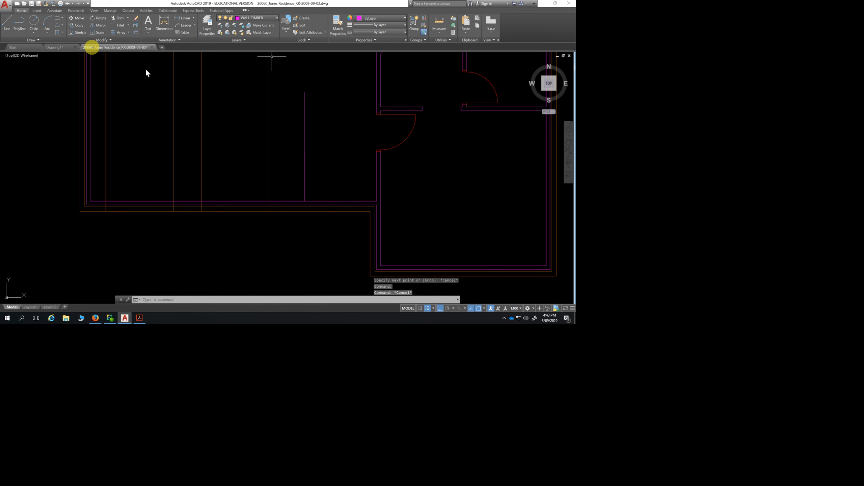
Offset the new vertical timber wall line 90 west to form the partition's second face
left_click(136, 33)
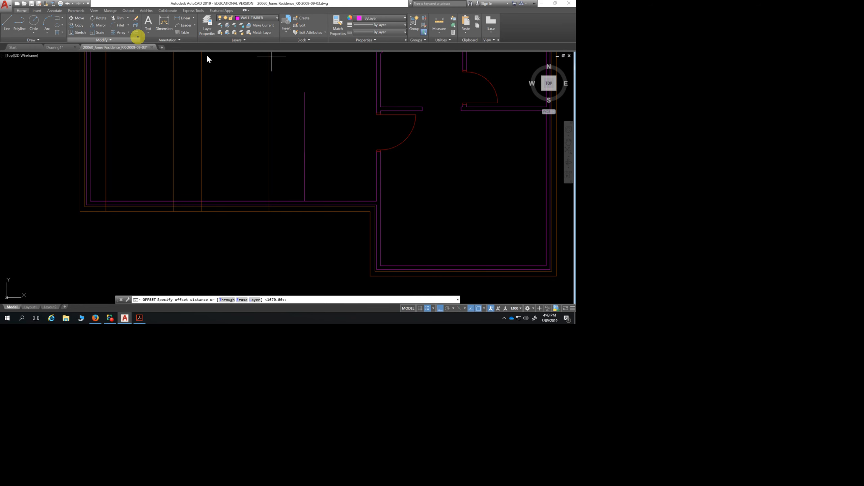
type("90")
key("Return")
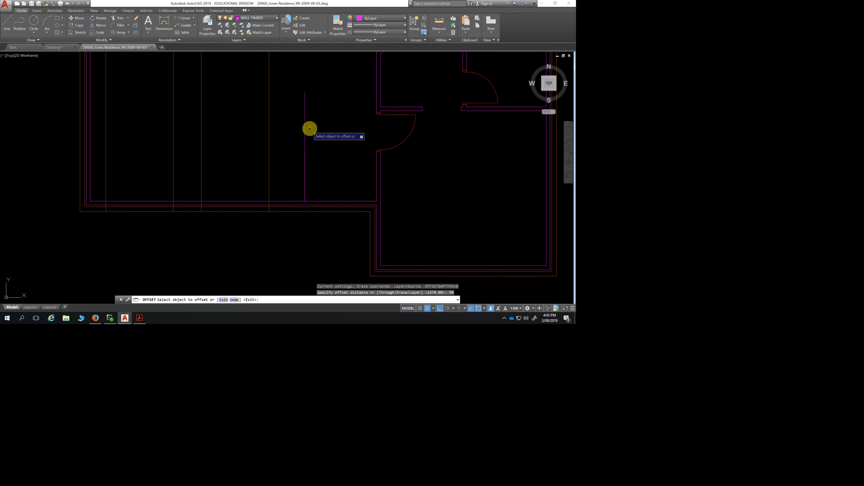
left_click(305, 126)
left_click(286, 129)
key("Escape")
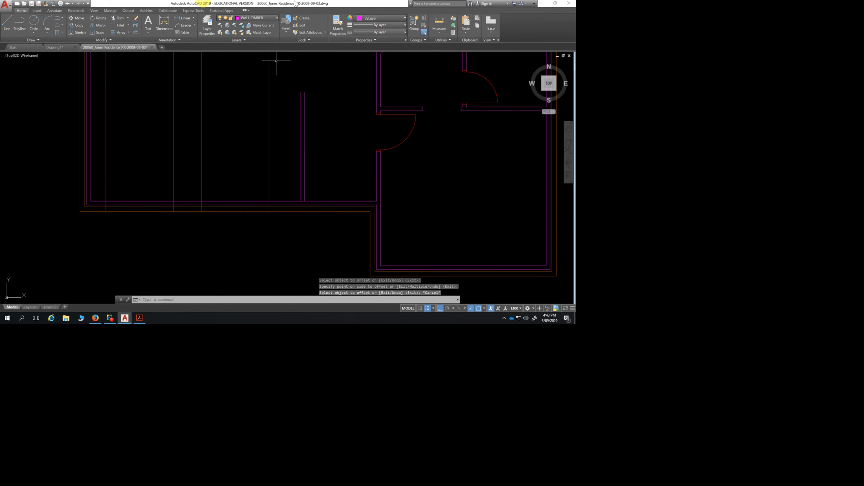
left_click(6, 22)
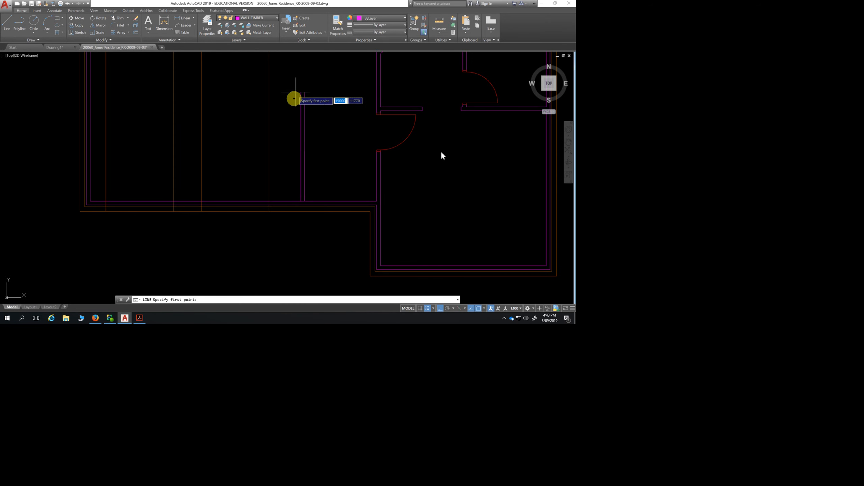
scroll(301, 201, "up", 3)
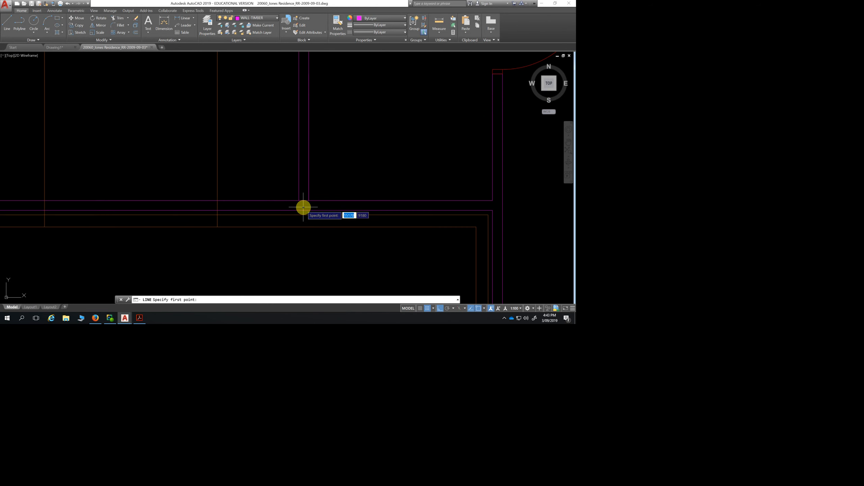
key("Escape")
Draw a short line across the north end of the new partition wall to close it
scroll(270, 135, "down", 3)
left_click(10, 27)
left_click(281, 96)
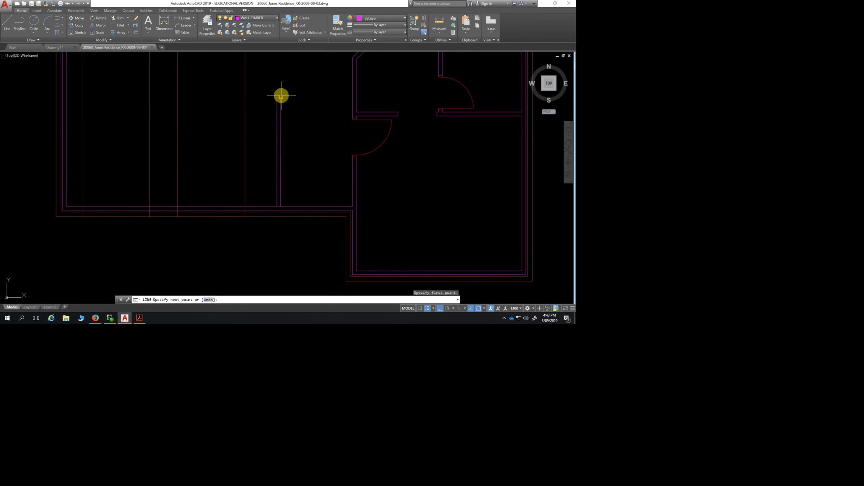
key("Escape")
scroll(315, 125, "down", 3)
scroll(282, 185, "up", 3)
scroll(303, 164, "down", 1)
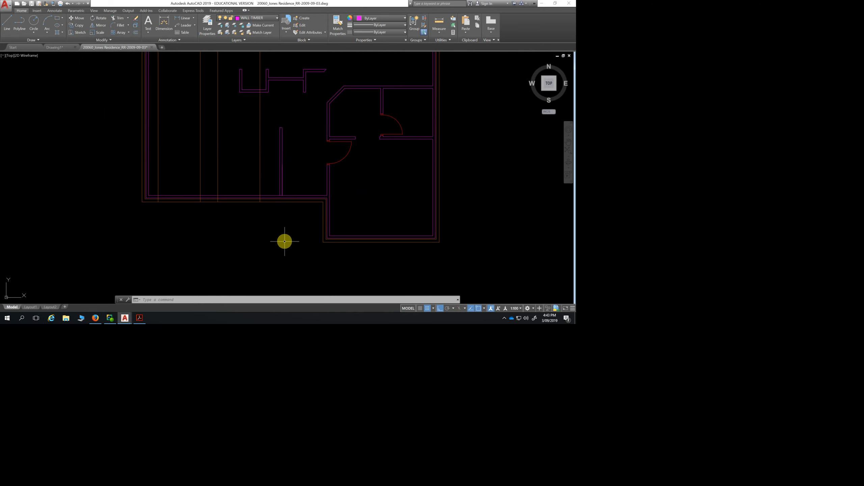
Measure the distance from the easternmost opening line at the external wall to the new partition's east face
left_click(440, 23)
scroll(265, 211, "up", 3)
left_click(250, 189)
left_click(308, 171)
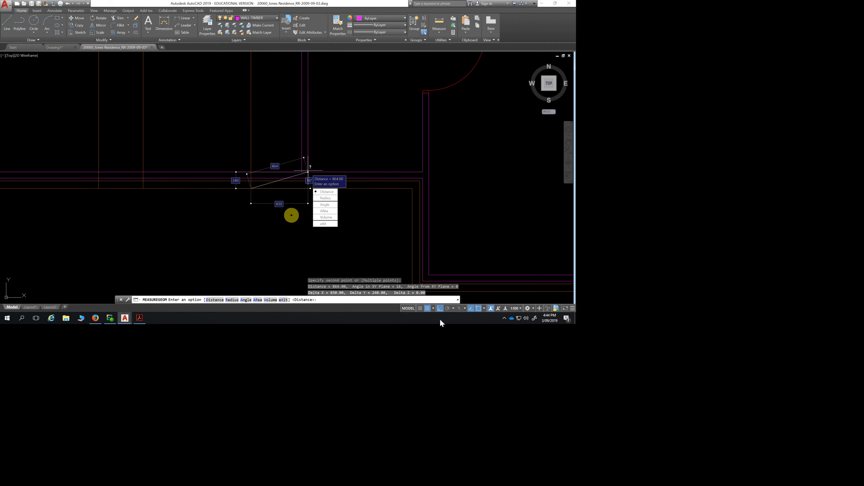
key("Escape")
scroll(250, 220, "down", 4)
key("Escape")
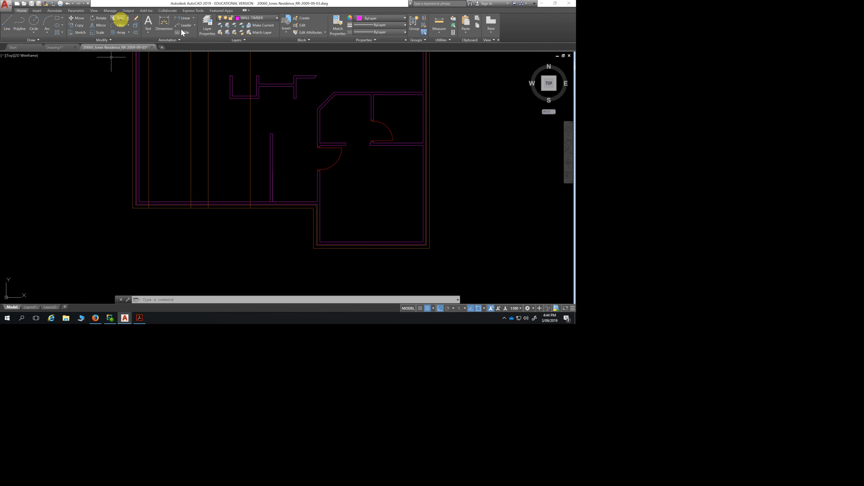
Trim the brick and timber wall lines between both pairs of opening lines along the south wall
left_click(120, 17)
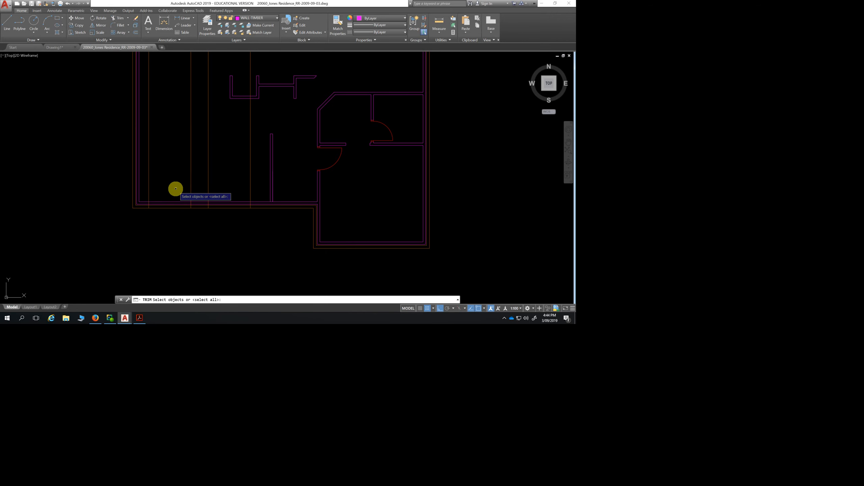
key("Return")
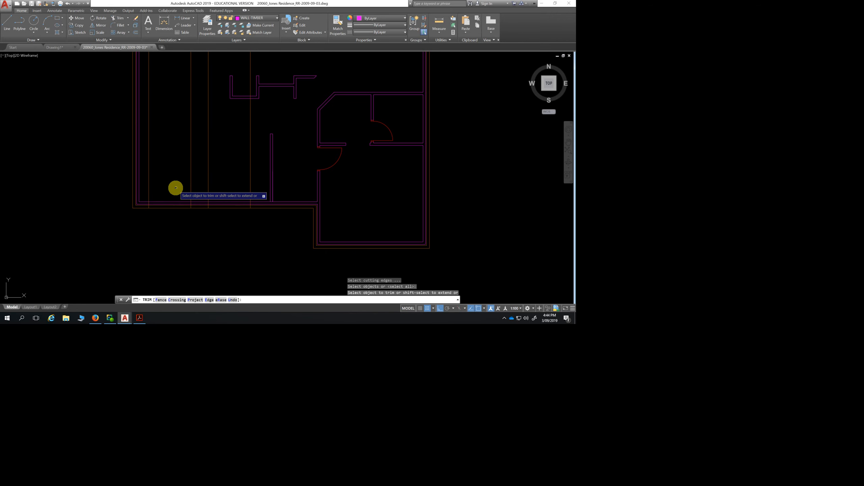
left_click(175, 188)
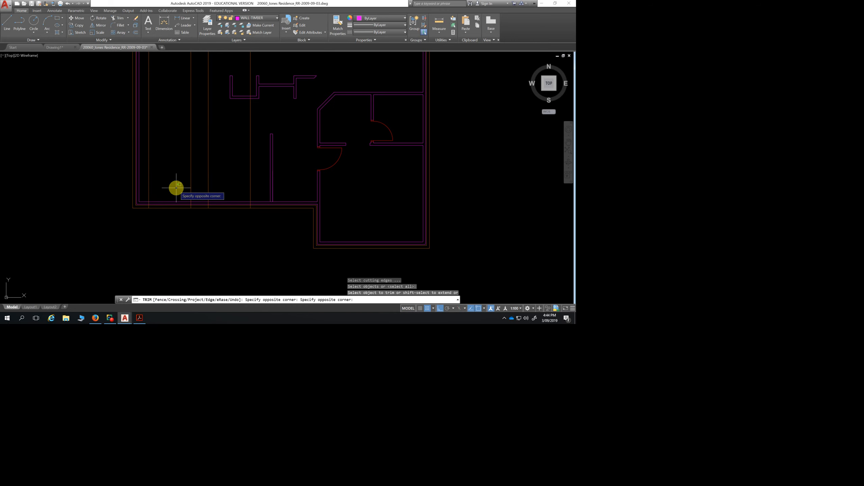
left_click(155, 228)
left_click(237, 183)
left_click(229, 213)
Trim away the excess of the vertical opening lines inside the room, north of the south wall
left_click(263, 175)
left_click(156, 176)
left_click(264, 177)
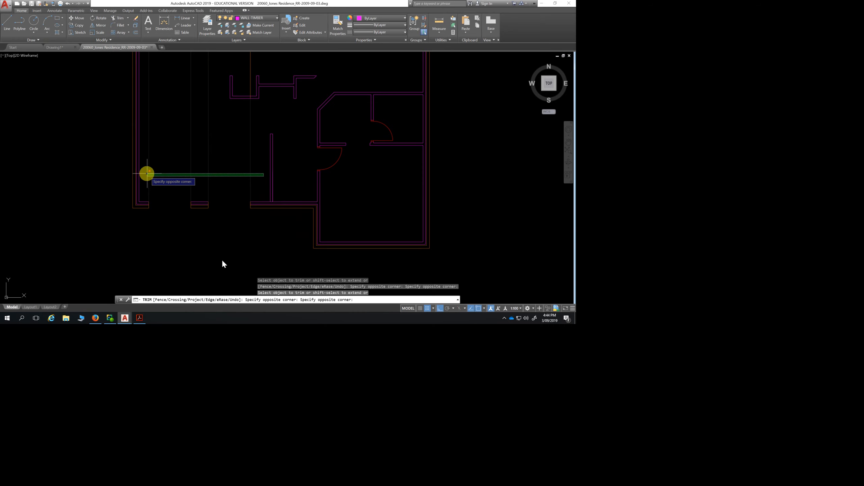
left_click(147, 173)
left_click(263, 176)
left_click(146, 177)
key("Escape")
key("Escape")
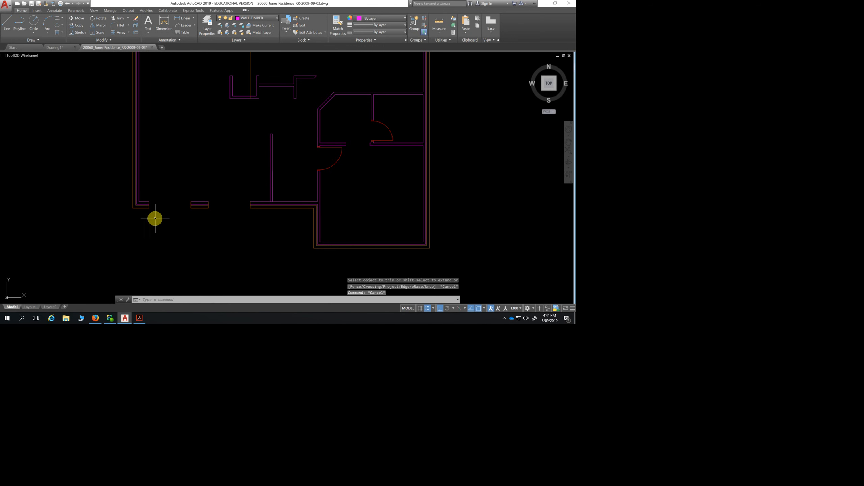
Trim the west opening's west jamb line where it crosses the cavity between the brick and timber skins
left_click(119, 17)
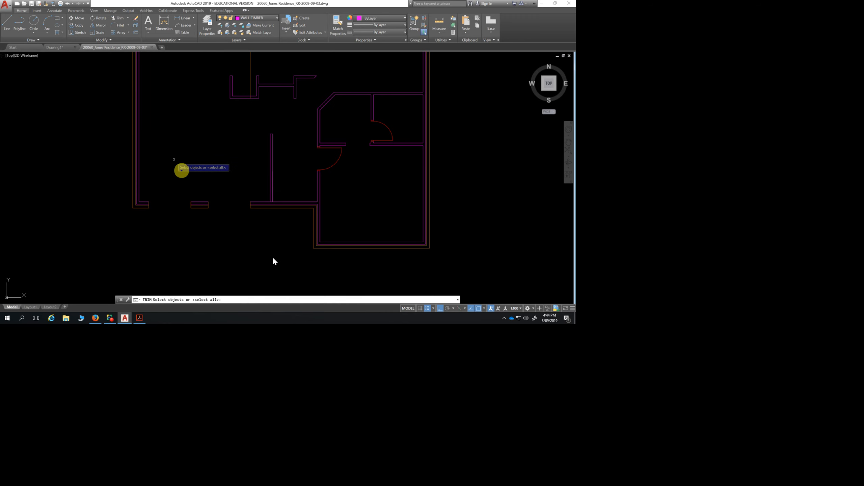
key("Return")
scroll(138, 211, "up", 4)
scroll(158, 197, "up", 2)
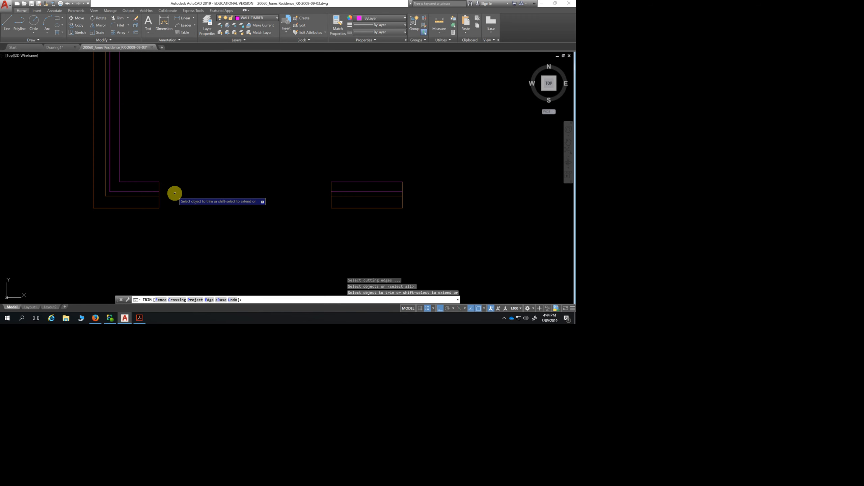
scroll(162, 193, "up", 2)
left_click(159, 194)
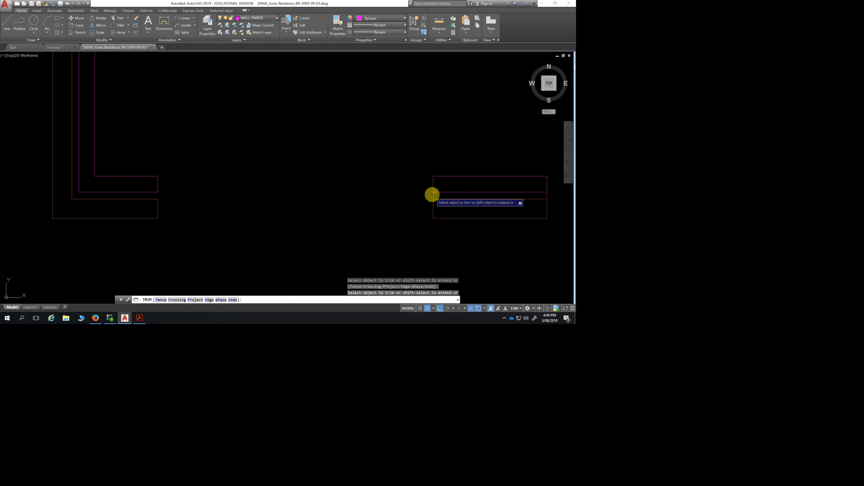
Trim the cavity portions of the remaining opening jamb lines at the central pier and the eastern wall end
scroll(409, 228, "down", 2)
middle_click_drag(399, 226, 210, 191)
scroll(292, 177, "up", 4)
scroll(350, 176, "down", 4)
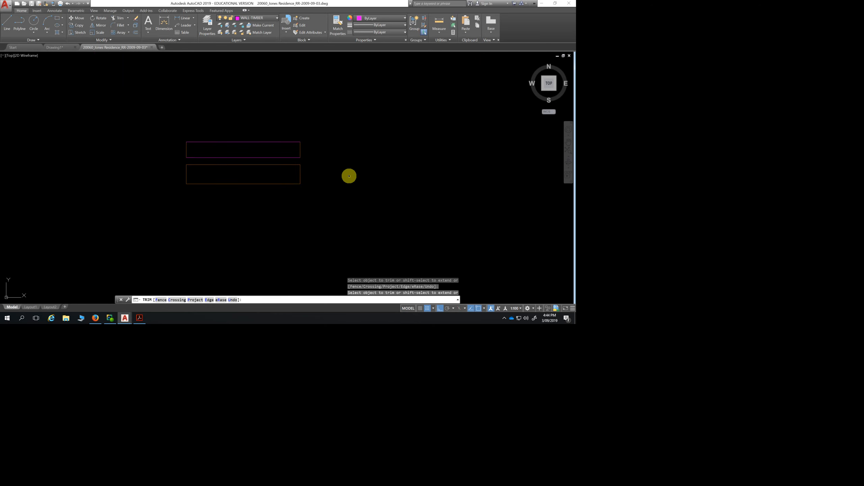
middle_click_drag(374, 180, 251, 188)
scroll(366, 172, "up", 4)
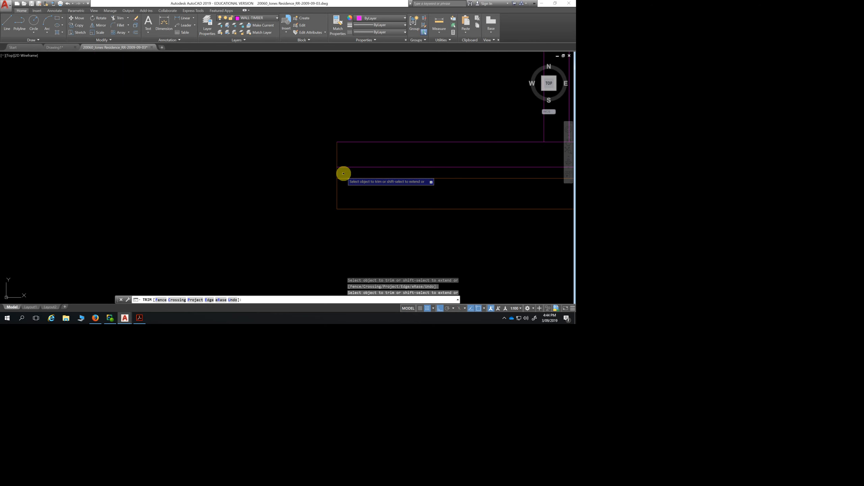
scroll(268, 192, "down", 5)
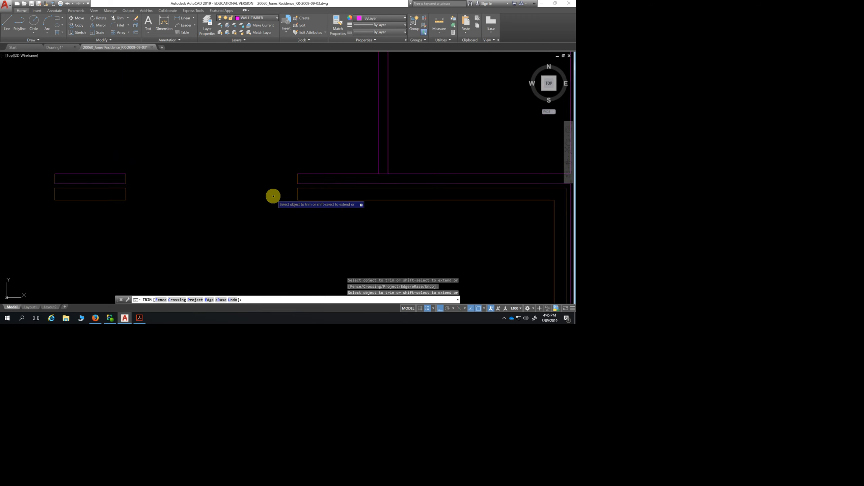
mouse_move(259, 210)
middle_mouse_down()
mouse_move(388, 190)
mouse_move(355, 197)
middle_mouse_up()
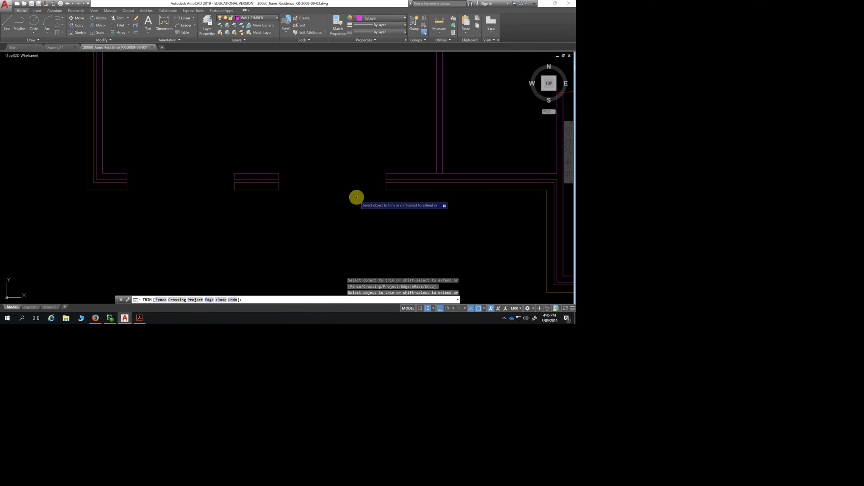
key("Escape")
key("Escape")
key("Escape")
Assign the jamb lines closing the brick skin along the south wall openings to the WALL-BRICK layer
left_click(395, 185)
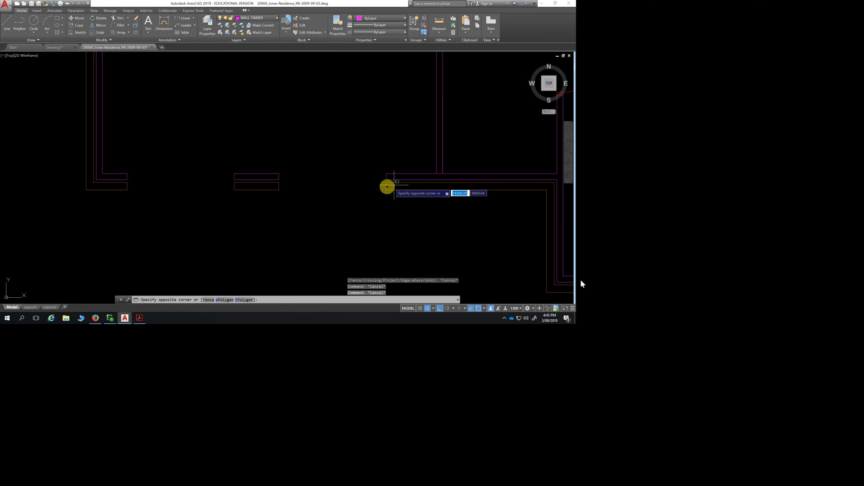
left_click(122, 197)
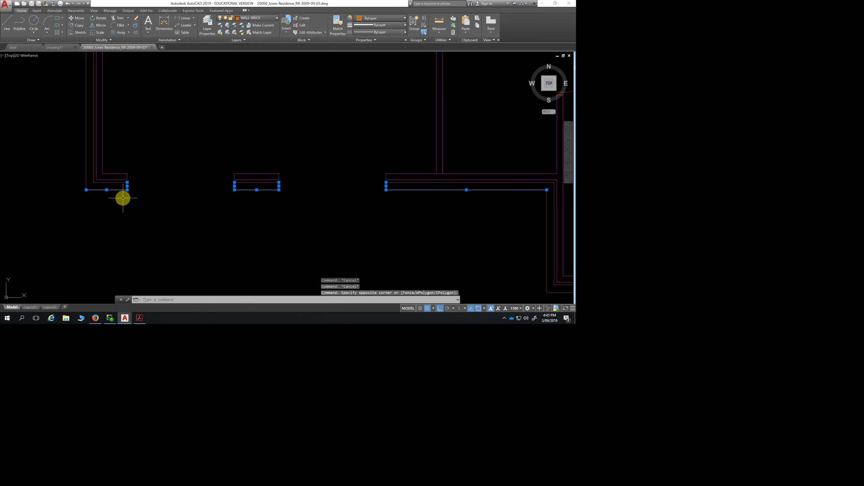
left_click(275, 18)
left_click(252, 198)
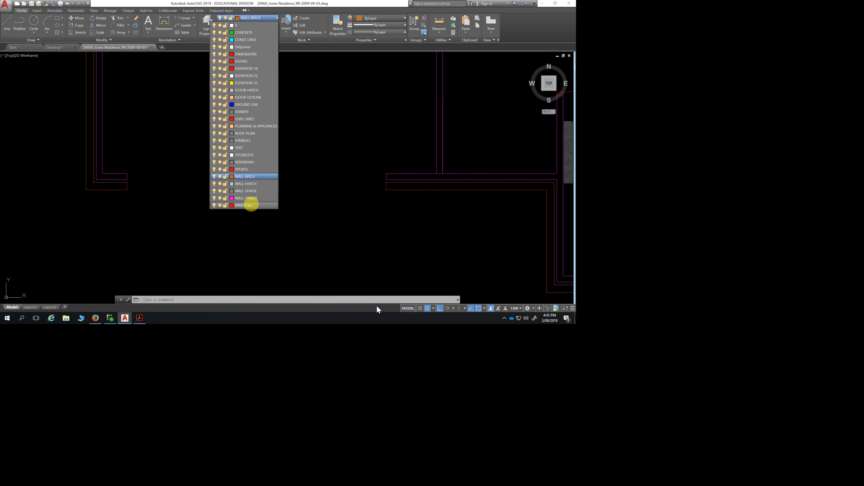
left_click(261, 176)
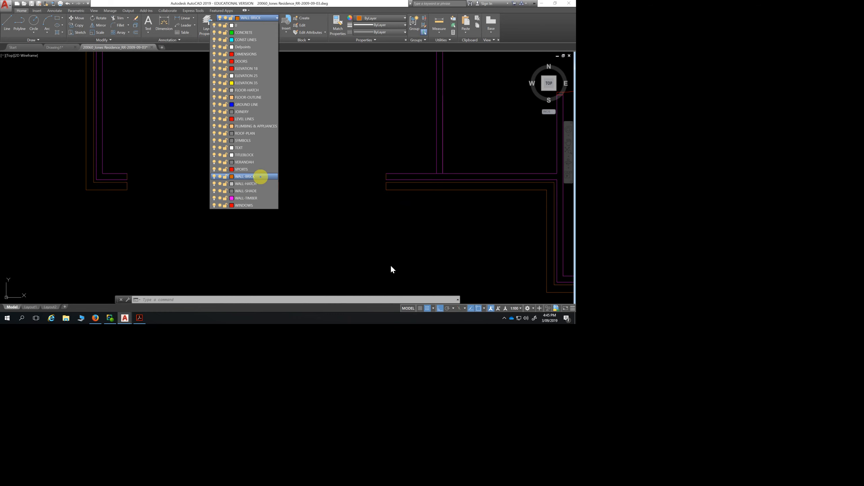
type("tr")
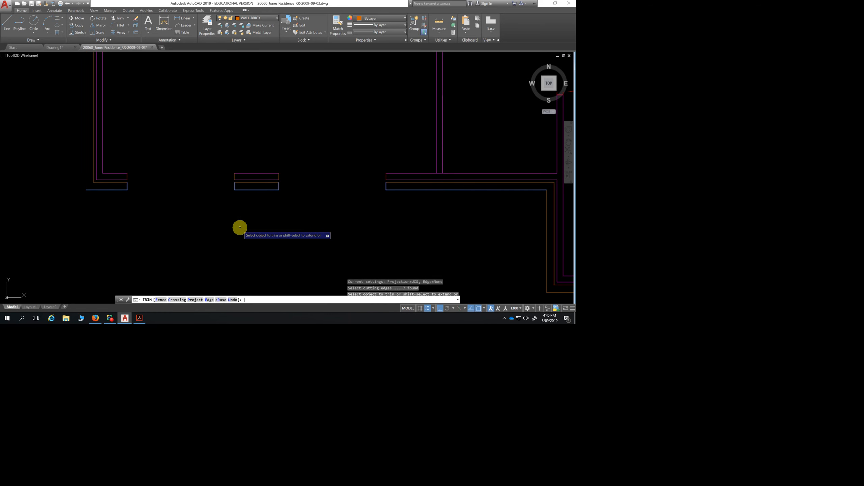
key("Return")
key("Escape")
key("Escape")
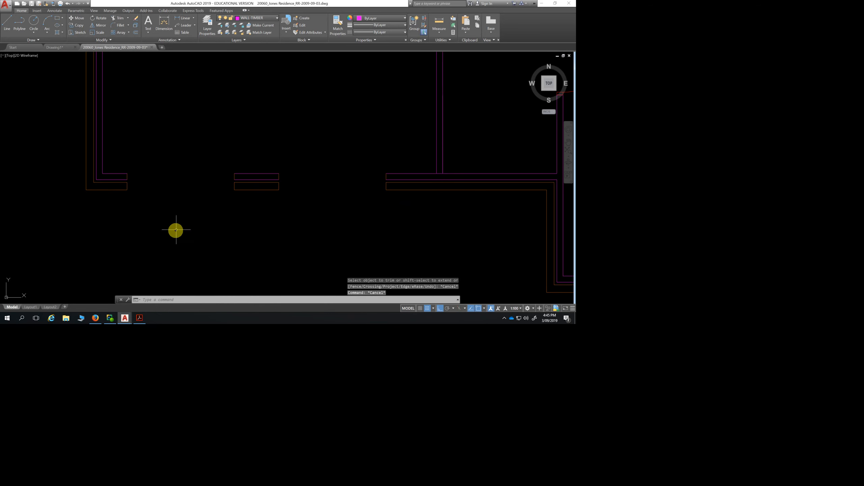
Assign the jamb lines closing the timber skin along the south wall openings to the WALL-TIMBER layer
scroll(274, 176, "up", 2)
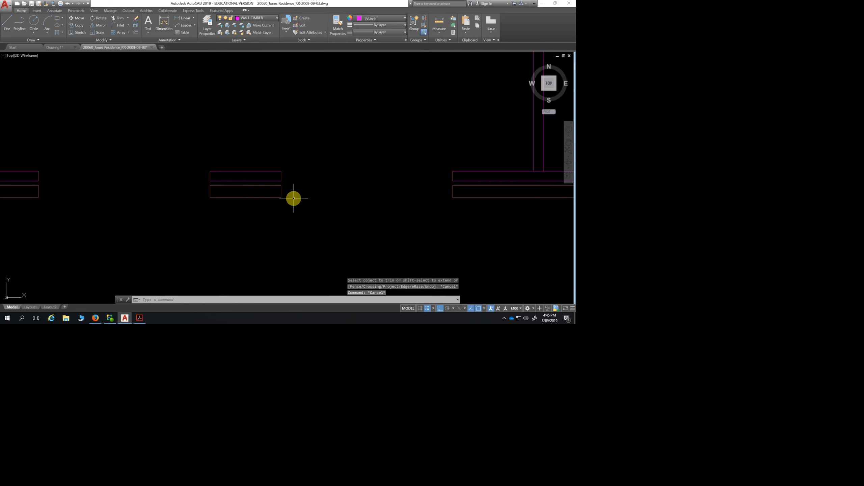
scroll(294, 192, "down", 2)
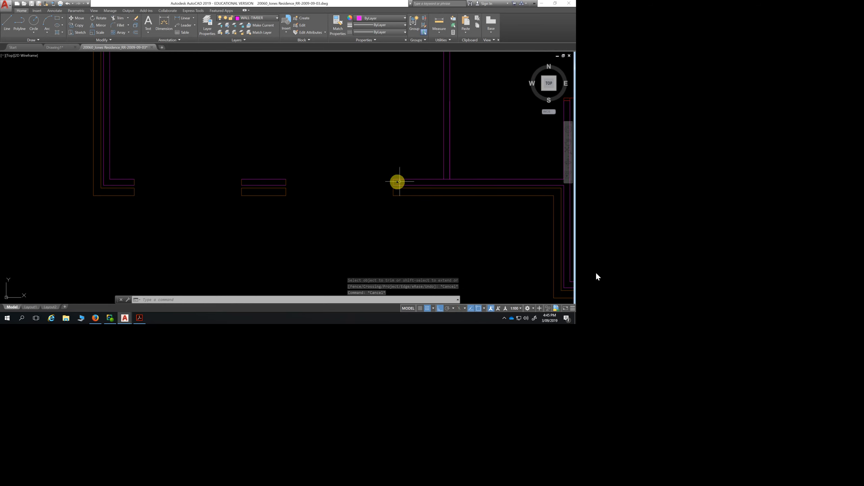
left_click(407, 174)
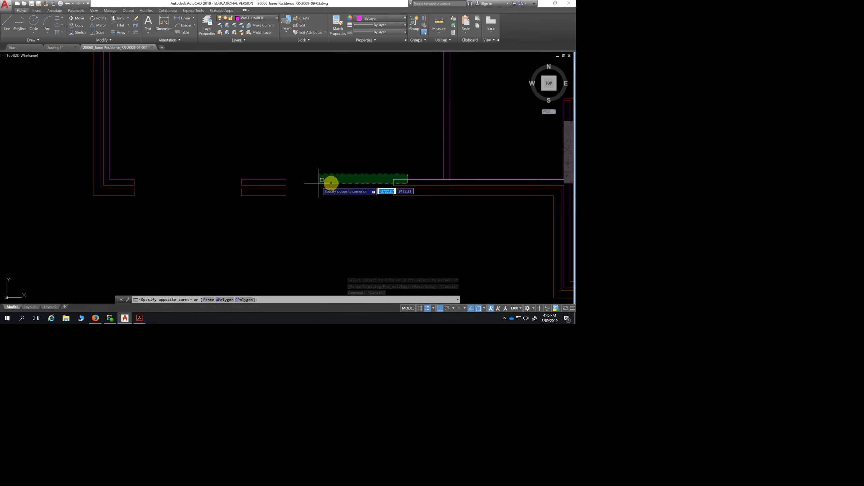
left_click(120, 179)
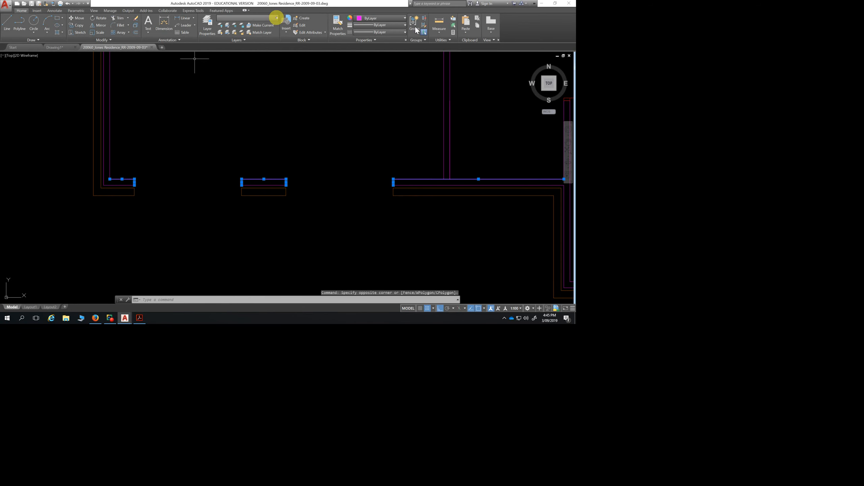
left_click(274, 18)
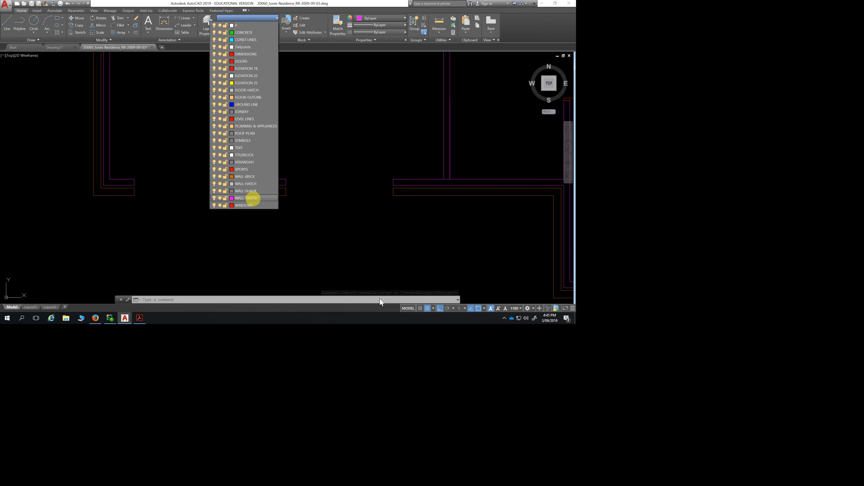
left_click(252, 198)
key("Escape")
key("Escape")
Examine the closed brick and timber wall ends at the two south wall openings
scroll(145, 194, "up", 4)
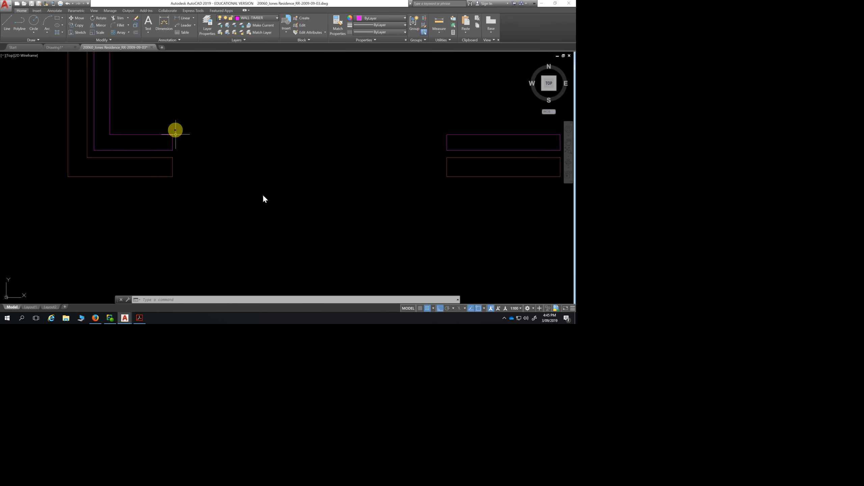
scroll(276, 188, "down", 2)
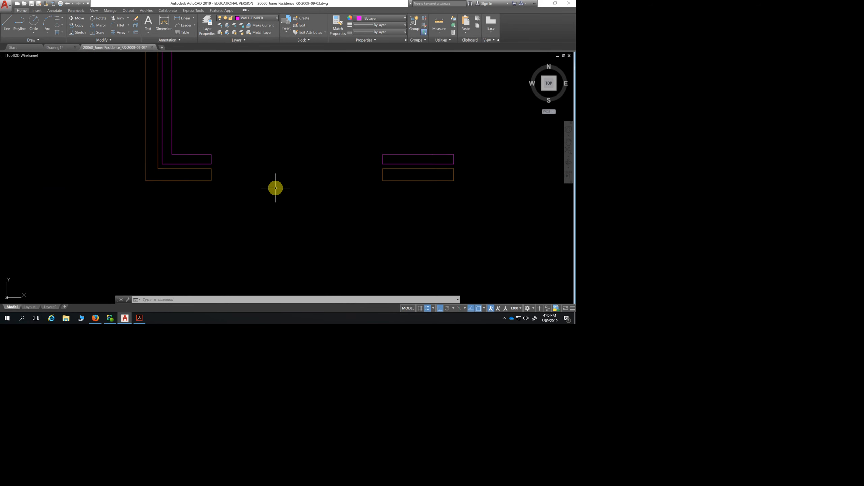
scroll(276, 188, "down", 2)
middle_click_drag(318, 191, 210, 187)
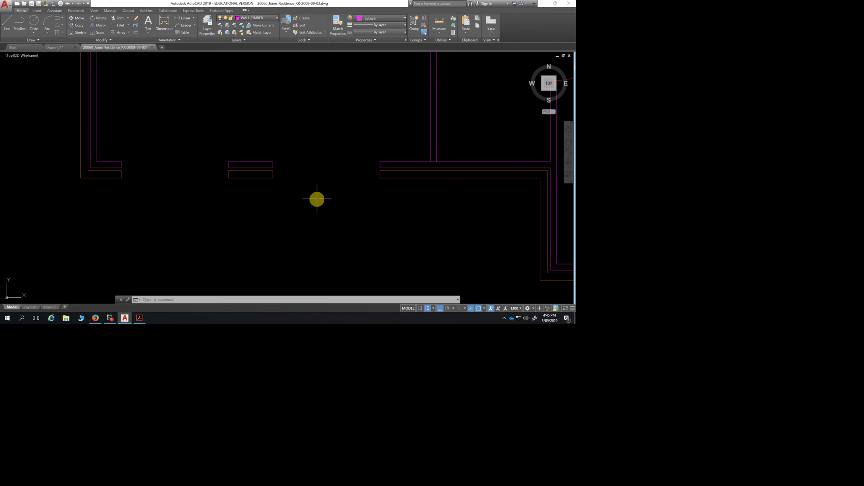
scroll(317, 199, "down", 2)
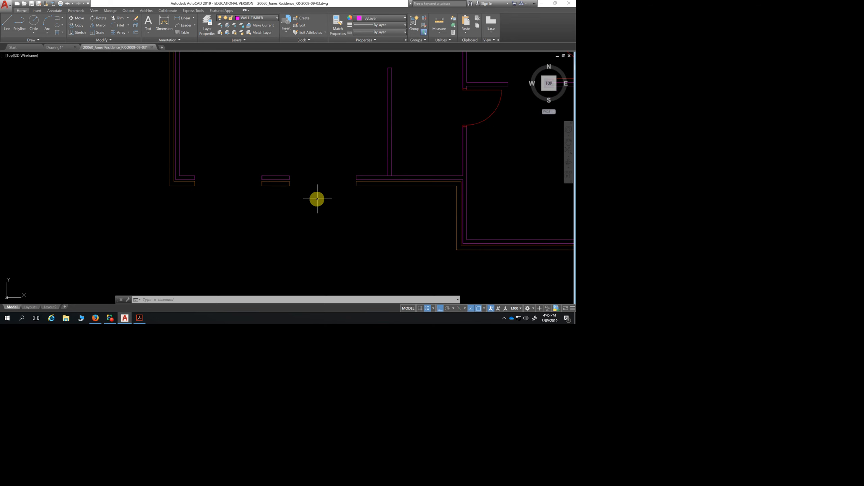
key("Escape")
key("Escape")
key("Escape")
Draw a line from the outer brick corner east of the partition north across the wall to its inner timber face
scroll(334, 207, "down", 3)
middle_click_drag(345, 214, 247, 205)
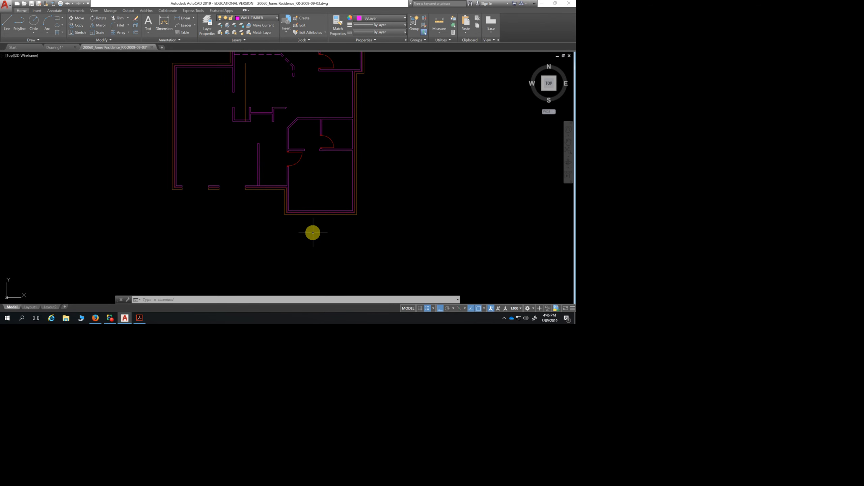
scroll(275, 196, "up", 2)
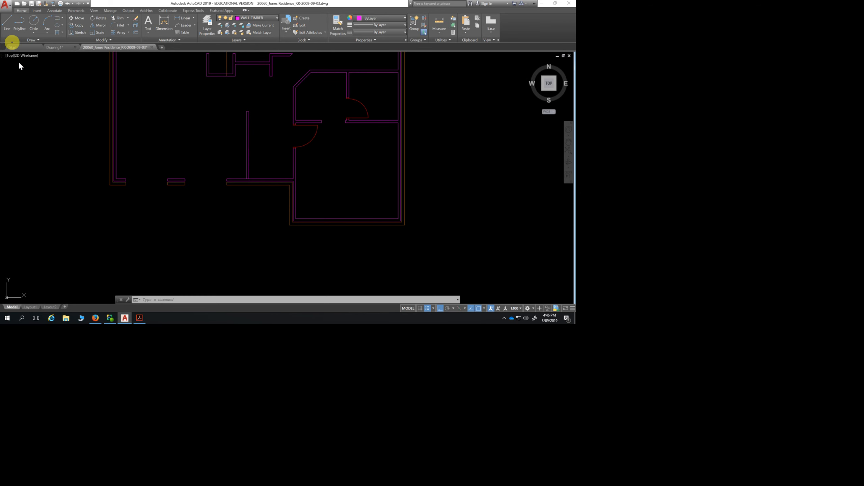
left_click(6, 24)
scroll(282, 190, "up", 2)
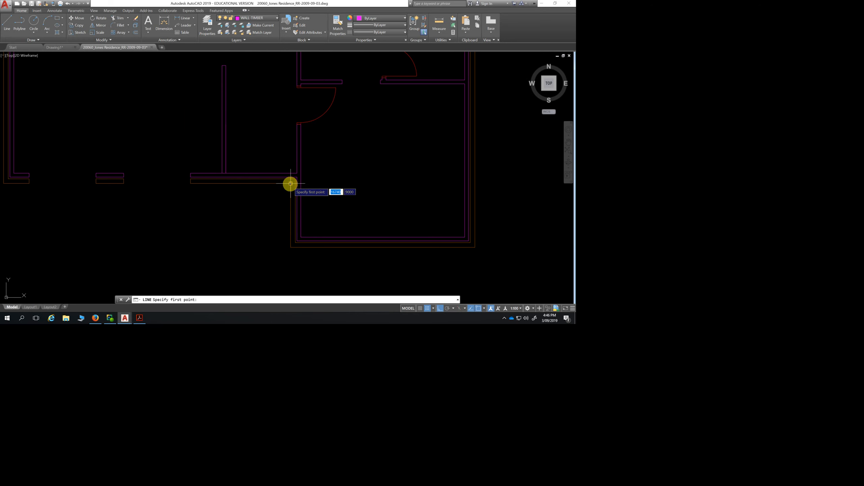
left_click(290, 184)
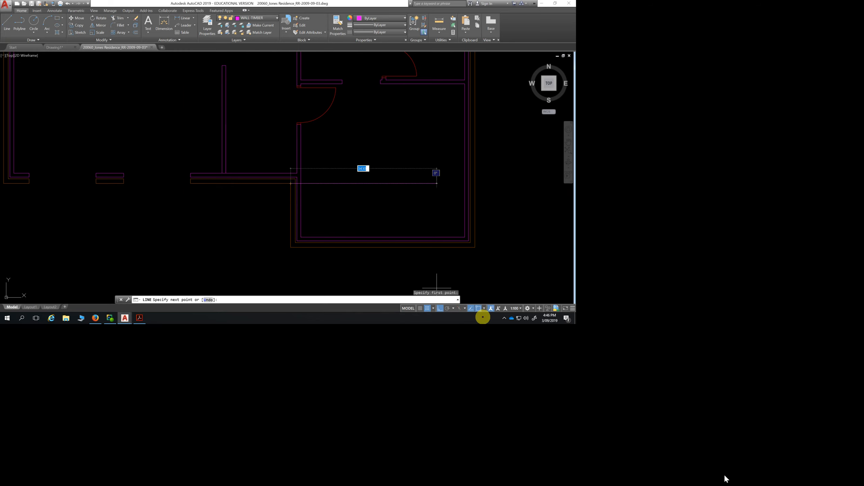
scroll(296, 186, "up", 4)
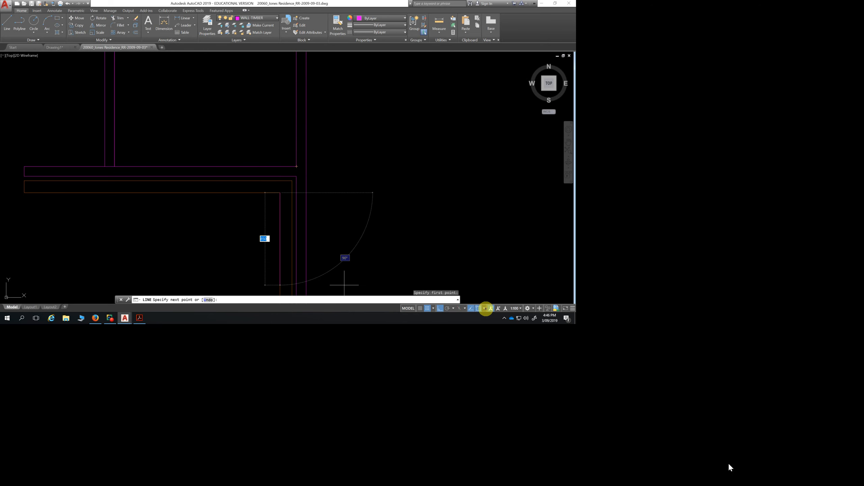
left_click(484, 308)
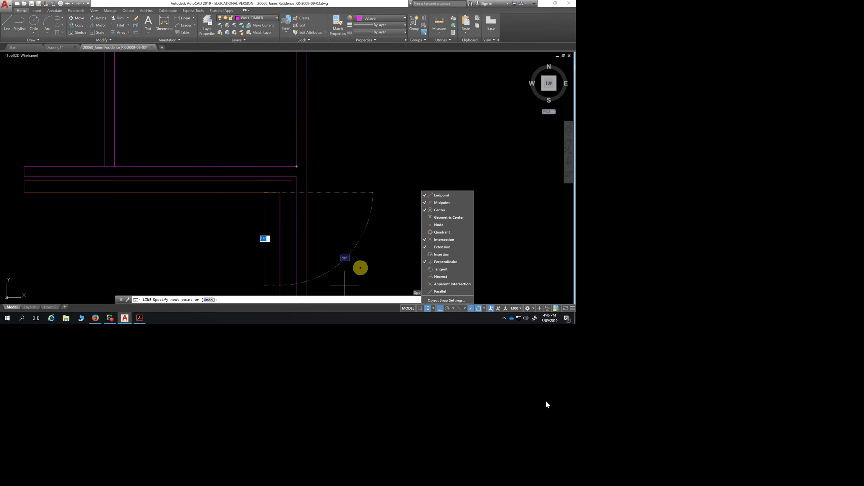
left_click(400, 184)
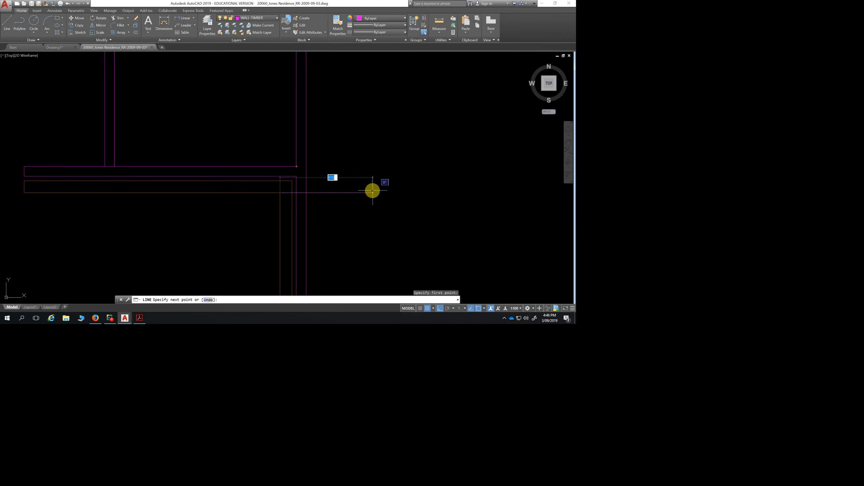
left_click(279, 167)
key("Return")
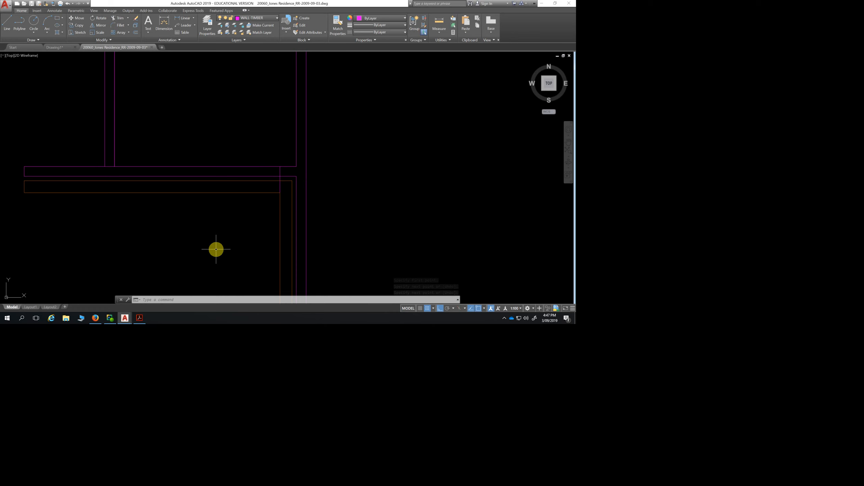
Erase the east face line of the new timber partition
left_click(114, 151)
scroll(150, 145, "down", 4)
middle_click_drag(161, 138, 162, 151)
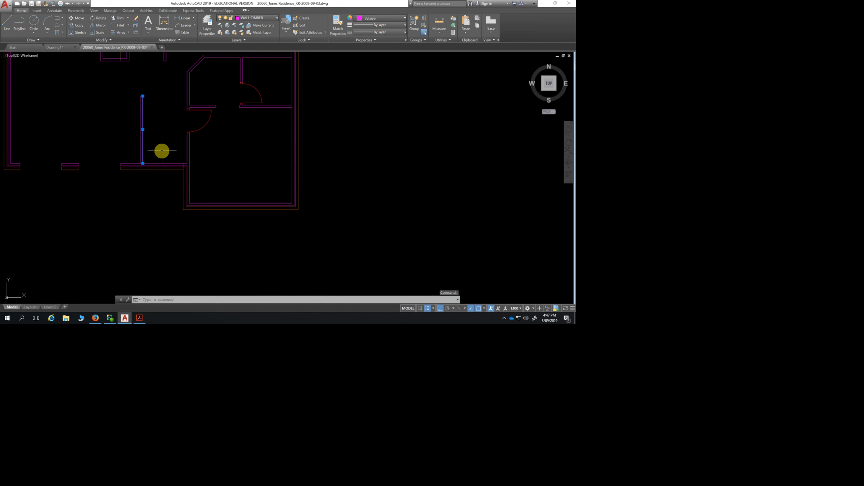
left_click(136, 18)
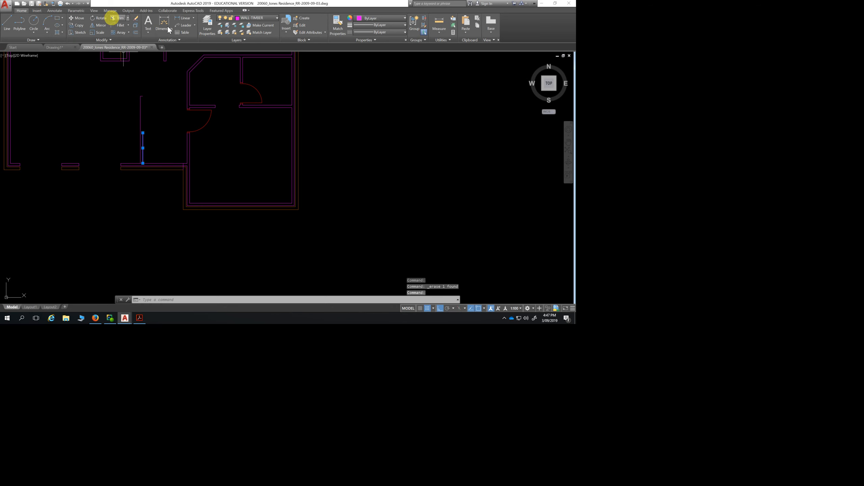
Redraw the partition's east face from its north end south through the external wall to the outer brick face
left_click(9, 21)
left_click(143, 96)
scroll(149, 164, "up", 4)
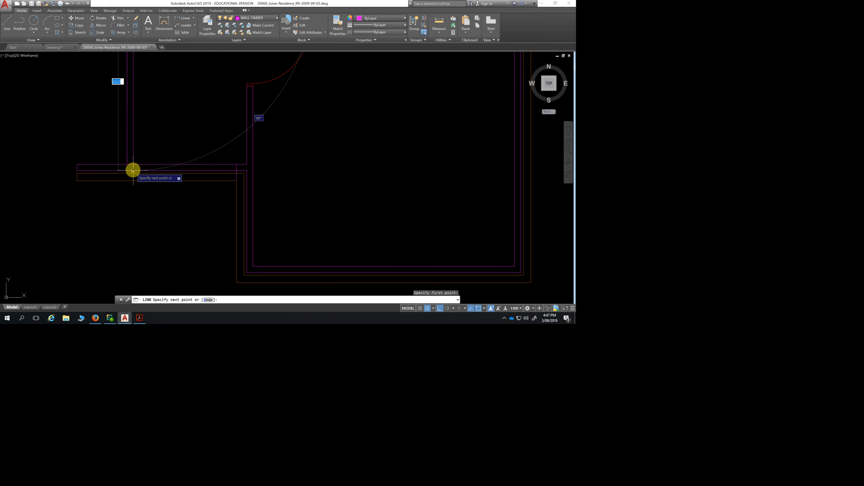
key("Escape")
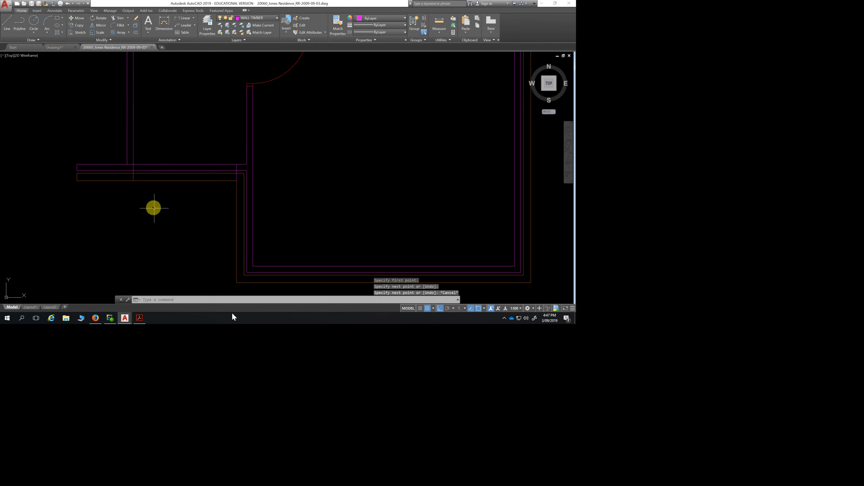
Trim the brick and timber wall lines between the partition's extended east face and the line at the brick corner
left_click(120, 18)
left_click_drag(214, 141, 187, 200)
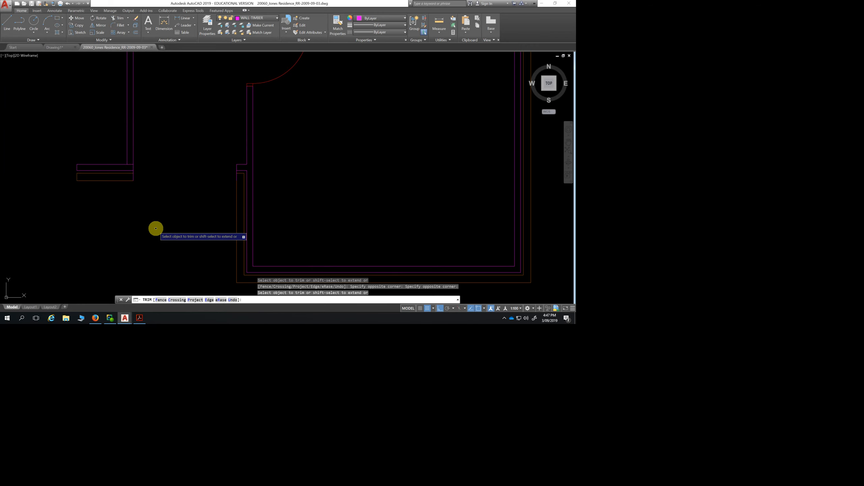
Trim the east jamb line where it crosses the cavity between the brick and timber at the opening's east side
key("Escape")
key("Escape")
key("Escape")
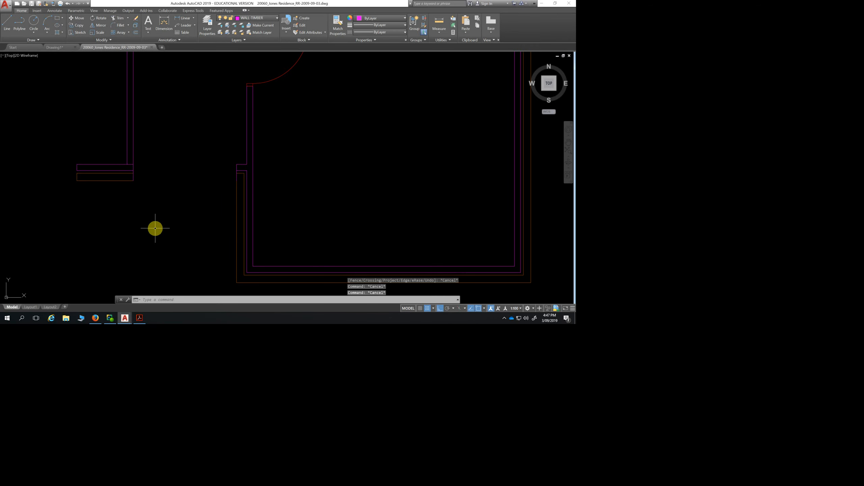
scroll(253, 176, "up", 4)
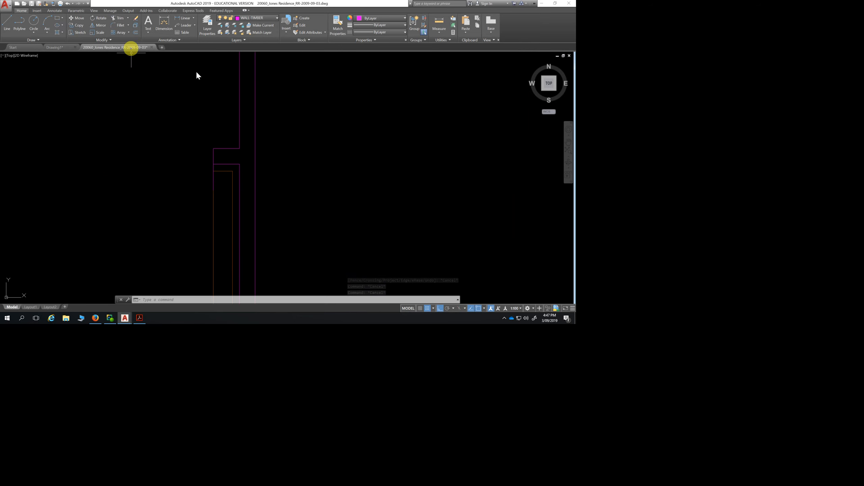
left_click(120, 17)
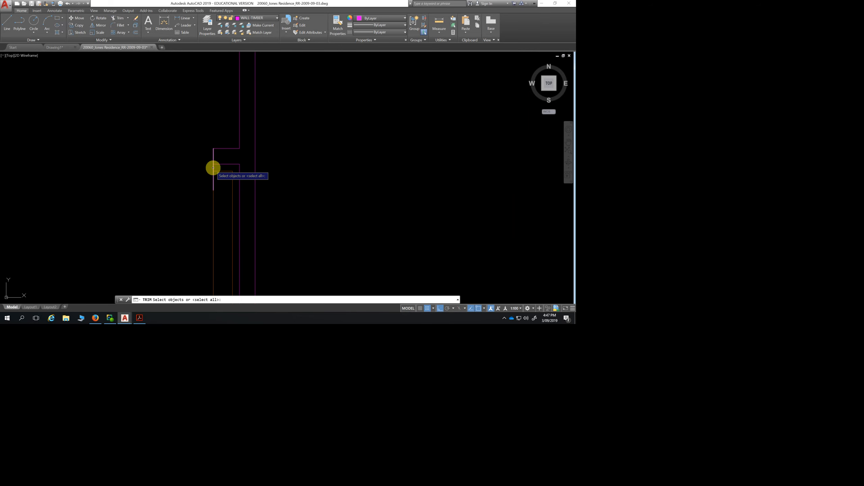
key("Return")
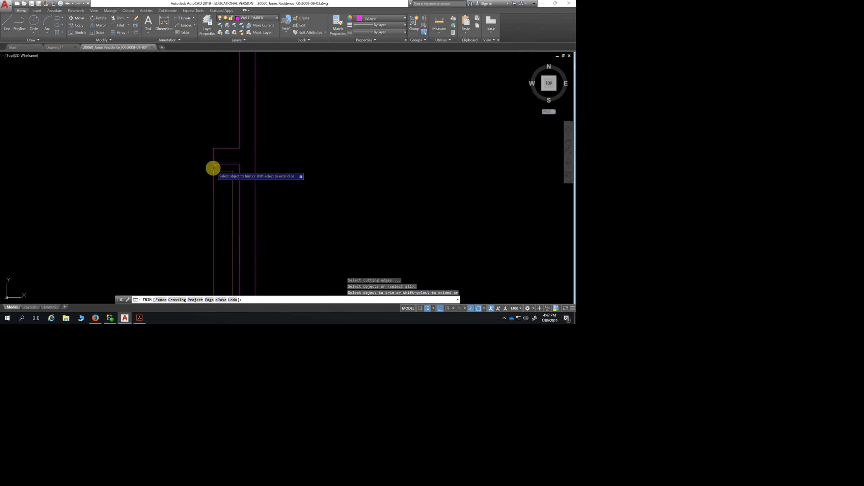
left_click(211, 169)
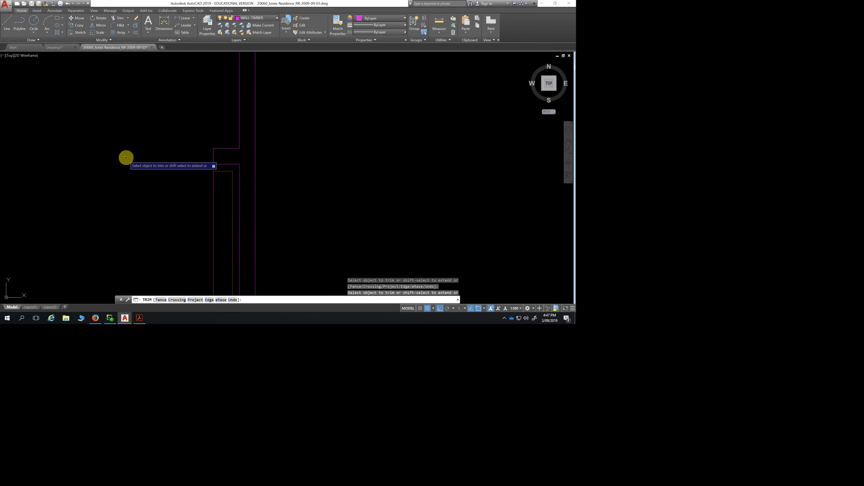
key("Escape")
key("Escape")
key("Escape")
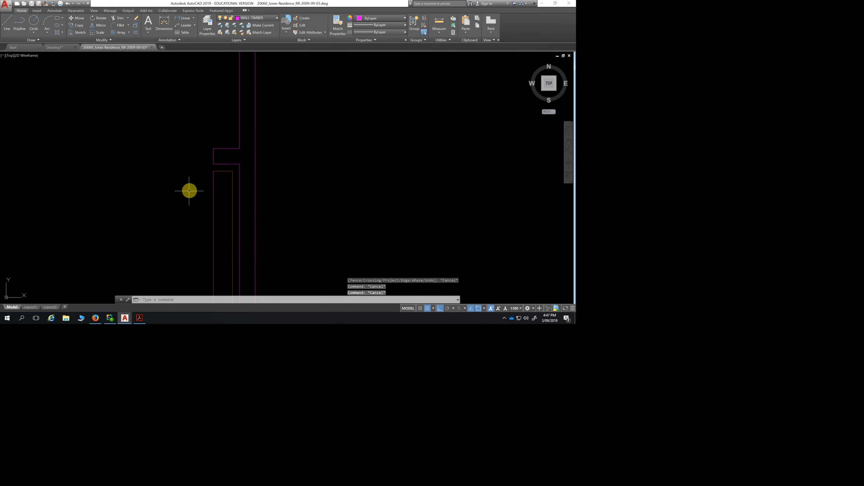
scroll(188, 194, "down", 4)
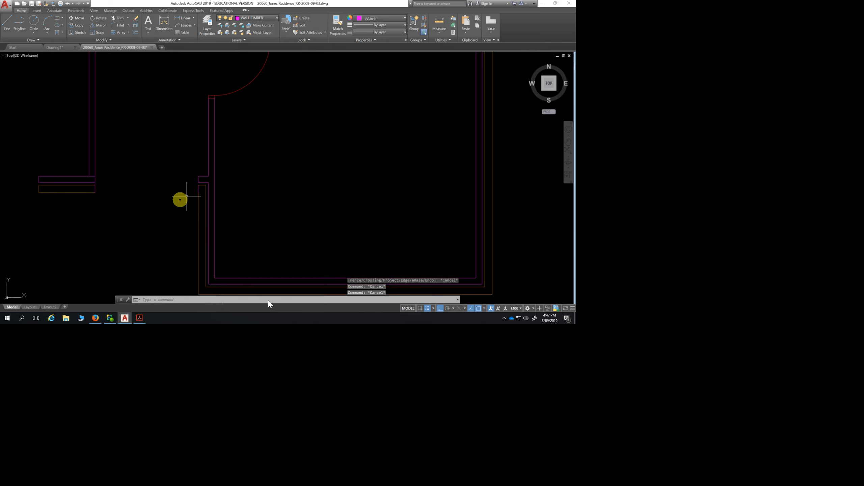
Trim the west jamb line across the cavity between the timber and brick at the partition's south end
scroll(89, 185, "up", 2)
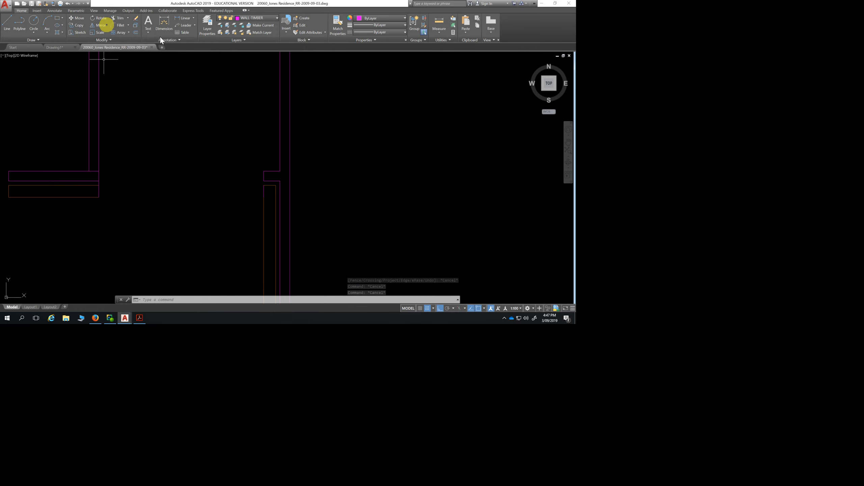
left_click(119, 18)
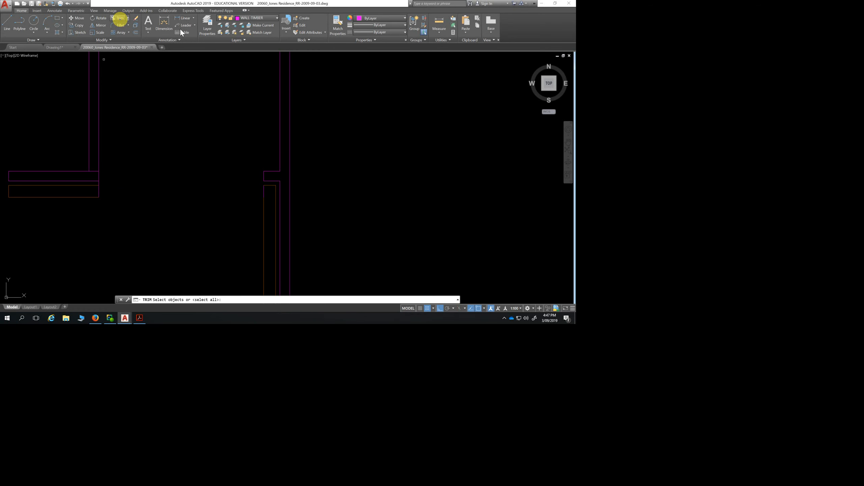
key("Return")
scroll(108, 170, "up", 2)
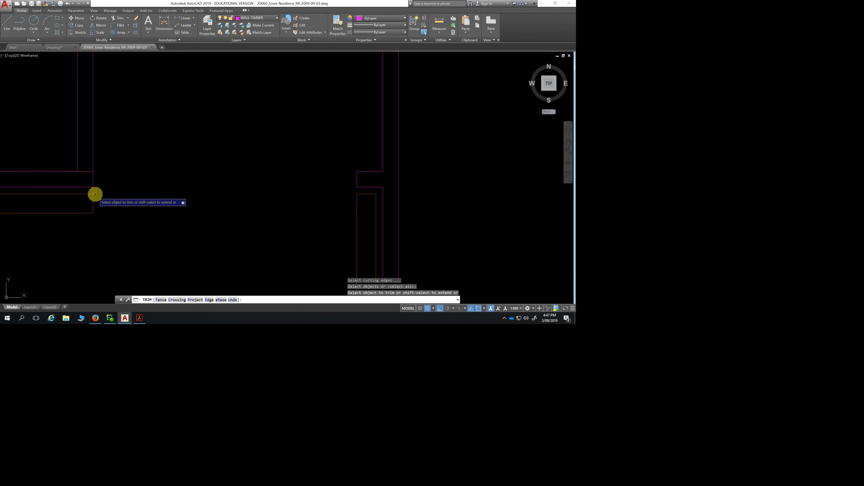
left_click(93, 190)
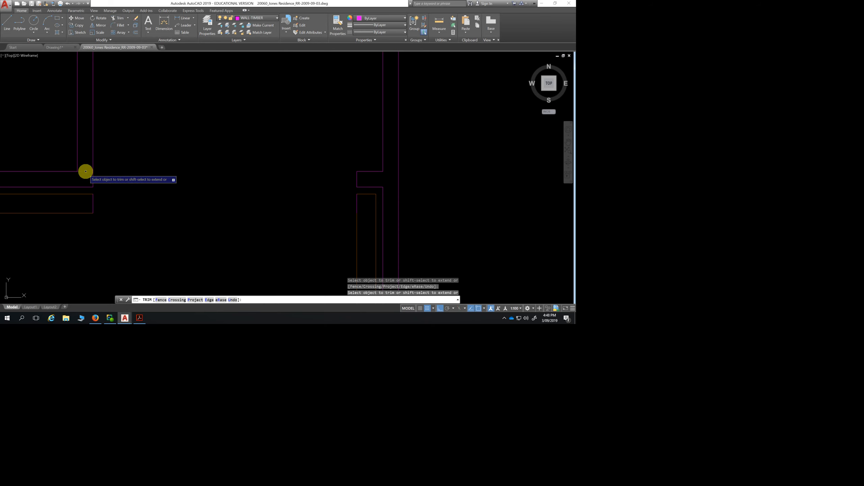
scroll(185, 202, "down", 2)
scroll(185, 203, "down", 2)
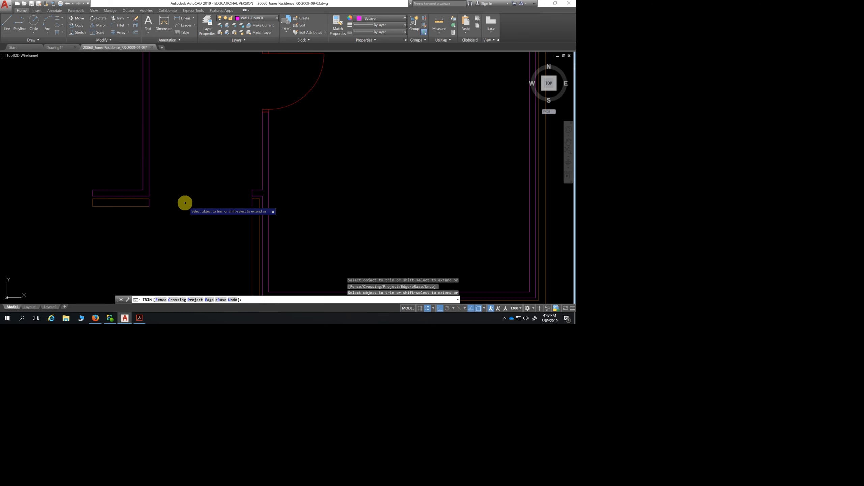
scroll(184, 203, "down", 2)
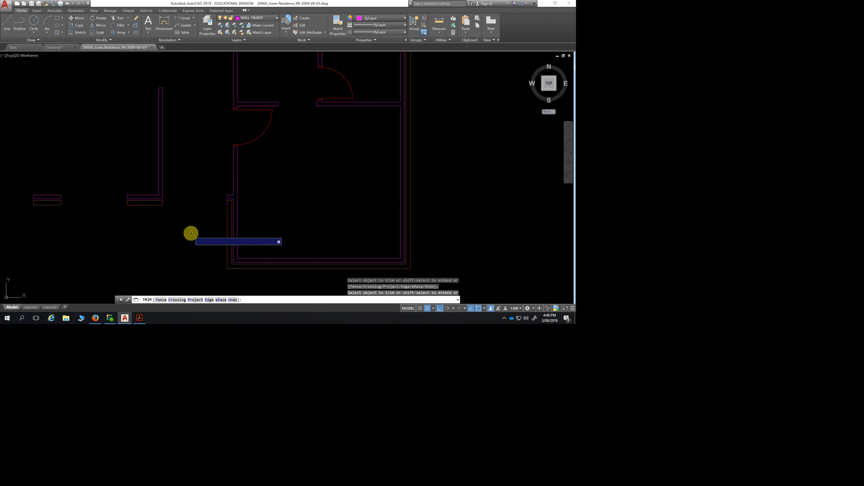
key("Escape")
Move the two jamb lines closing the brick ends of the opening to the WALL-BRICK layer
scroll(197, 218, "up", 3)
scroll(124, 187, "up", 3)
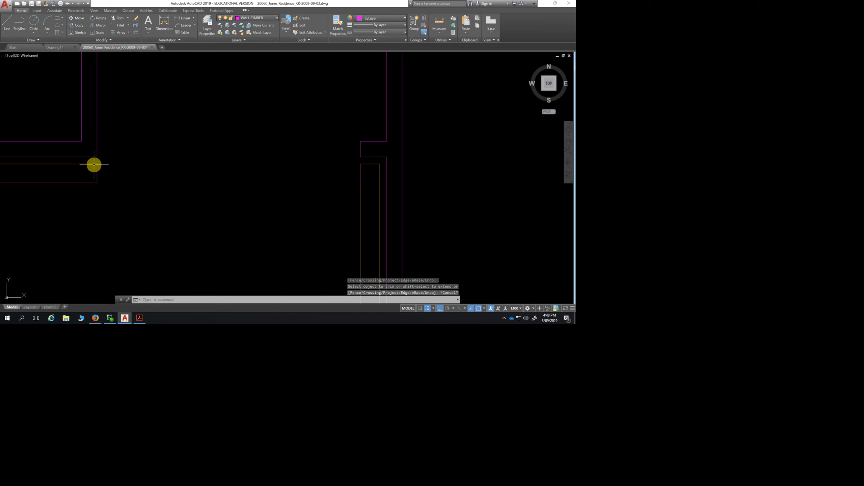
left_click(360, 173)
left_click(97, 172)
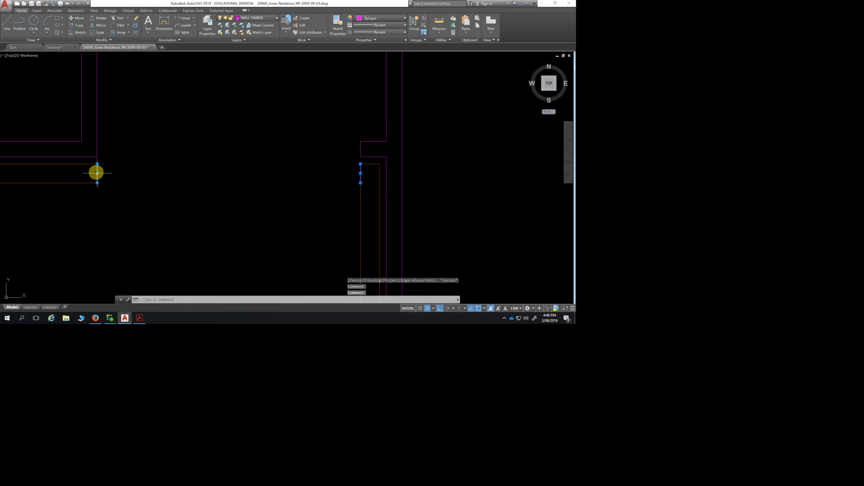
left_click(277, 17)
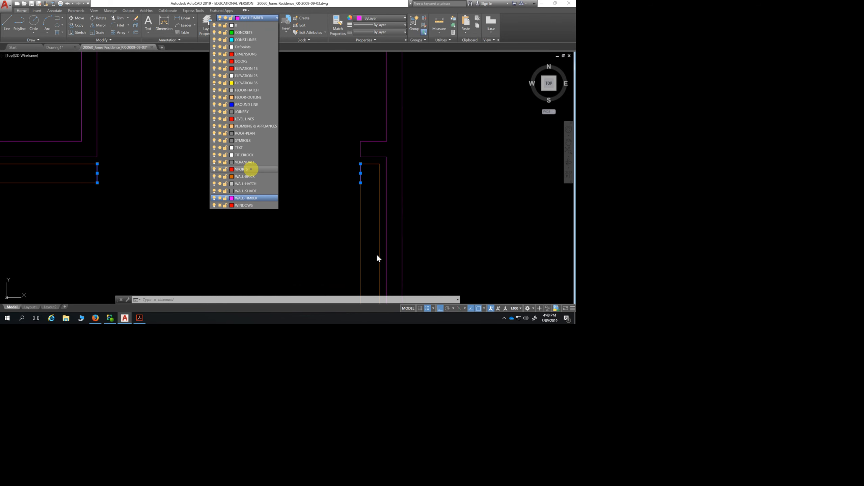
left_click(249, 176)
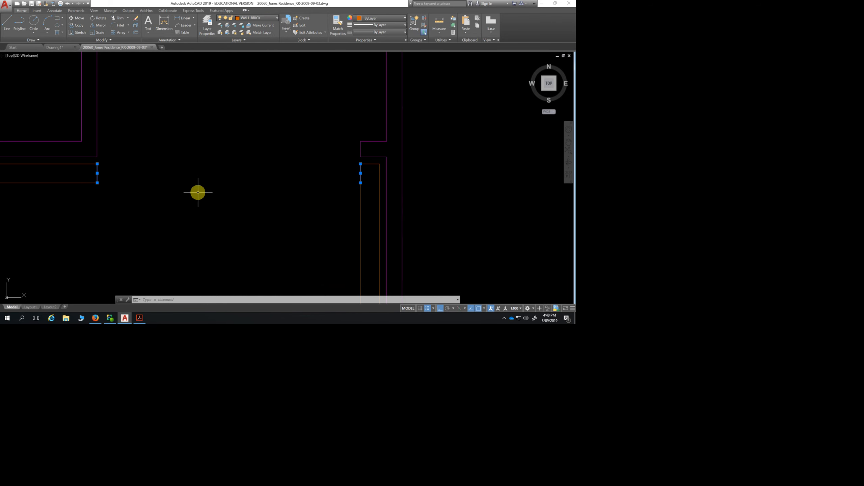
type("tr")
key("Return")
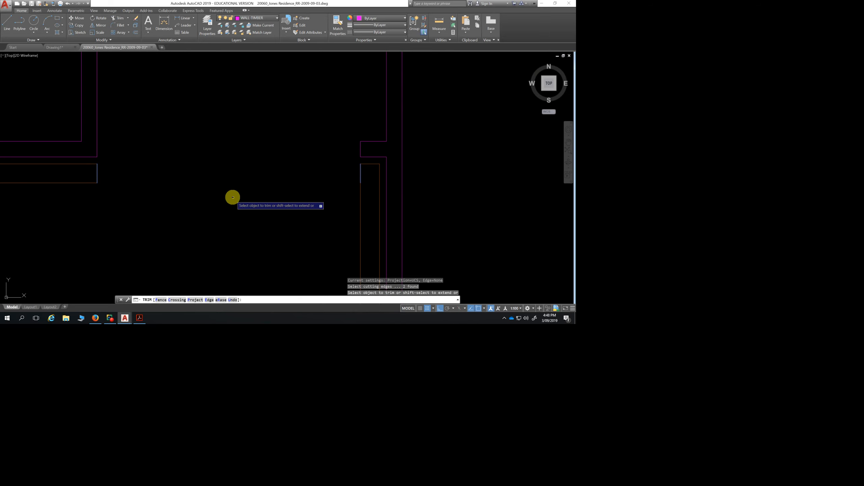
key("Escape")
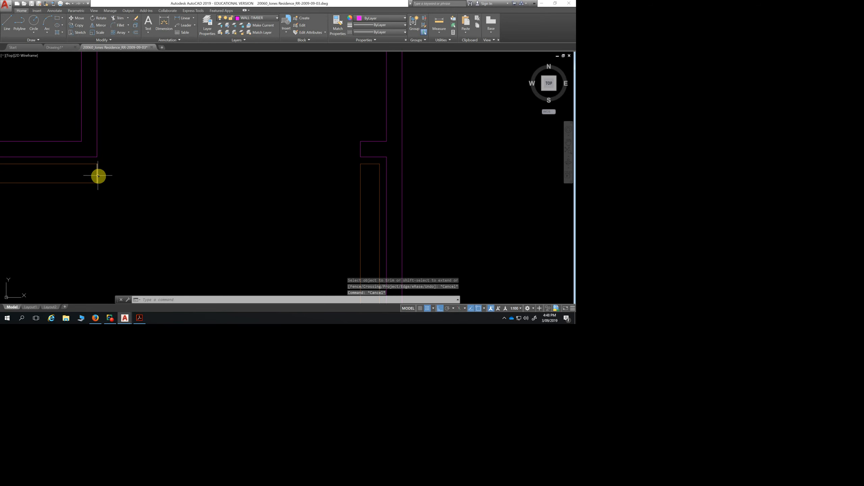
Make DOORS the current layer
scroll(316, 237, "down", 2)
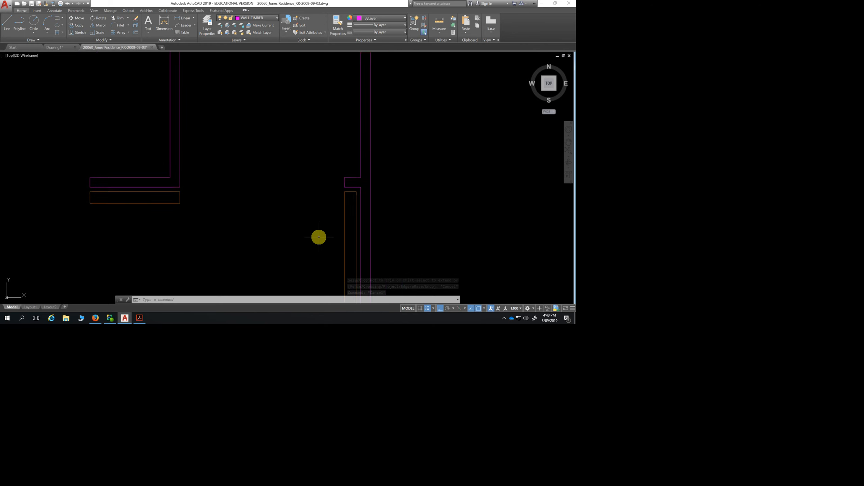
middle_click_drag(319, 237, 343, 207)
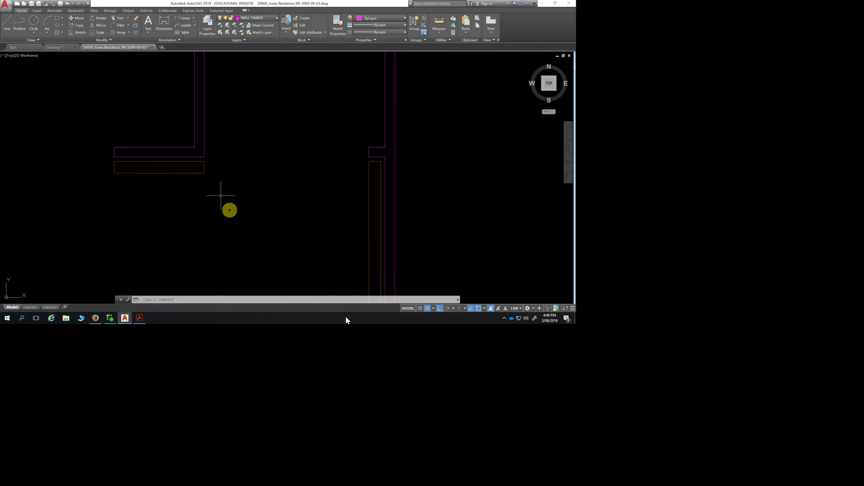
scroll(234, 215, "down", 3)
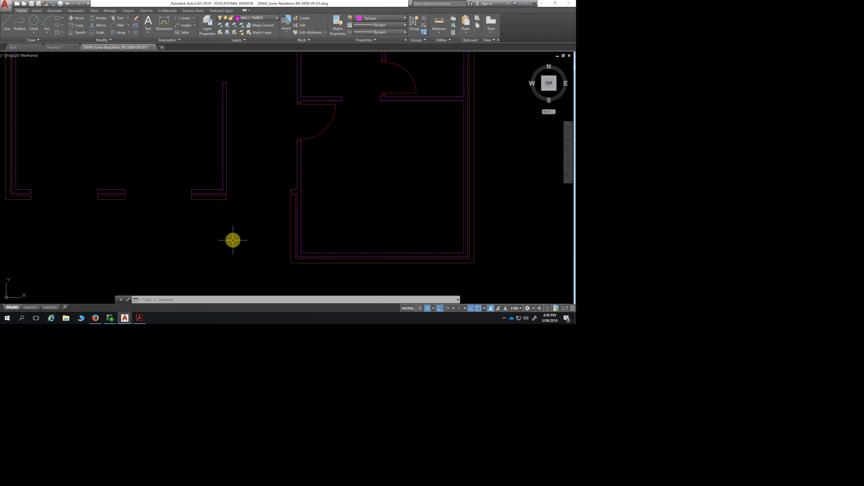
scroll(235, 239, "down", 2)
middle_click_drag(244, 238, 198, 220)
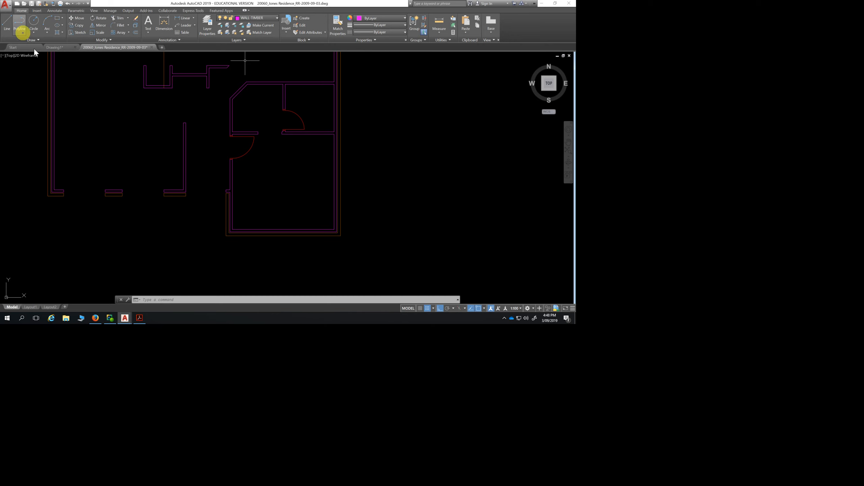
left_click(273, 17)
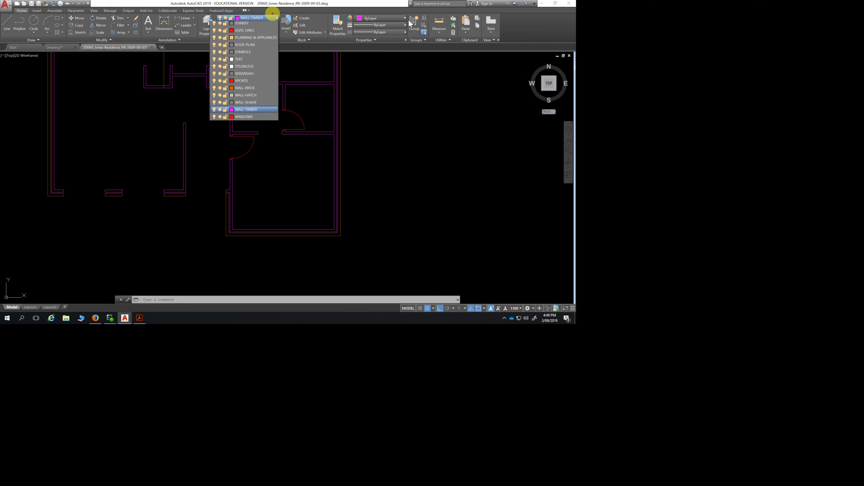
left_click(247, 62)
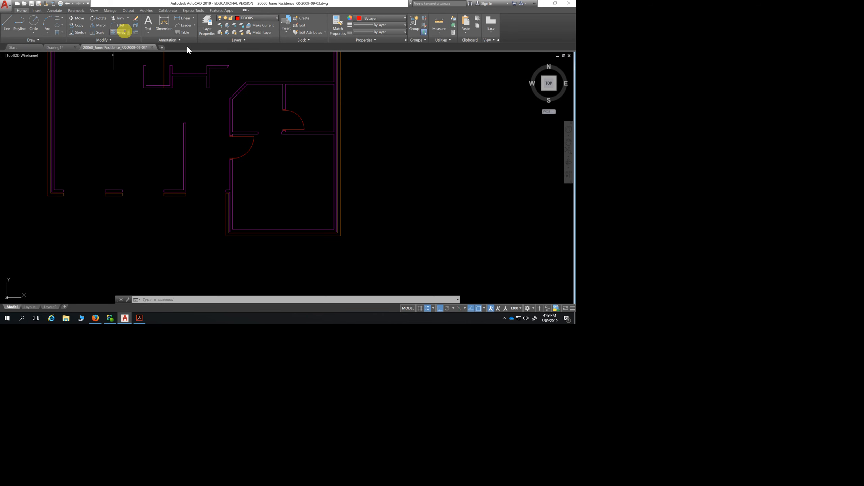
Offset the southeast room's outer west brick line 1400 mm east to mark an opening edge in the south wall
left_click(135, 32)
scroll(239, 244, "up", 4)
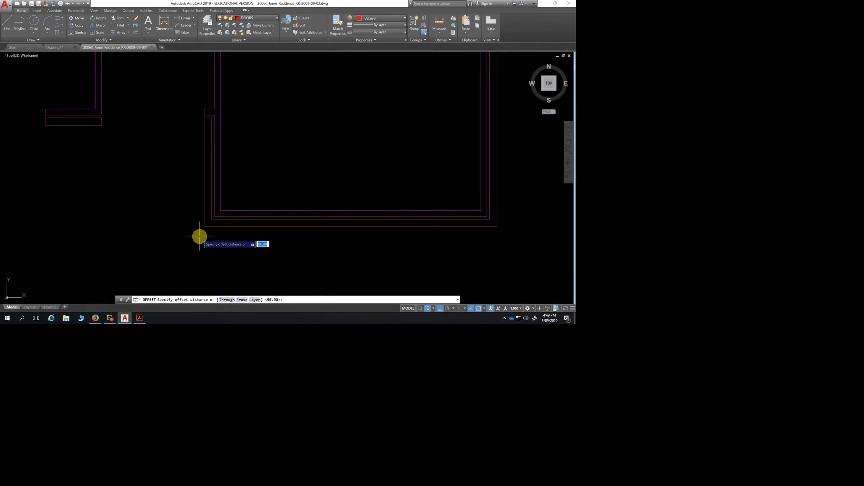
type("1400")
key("Return")
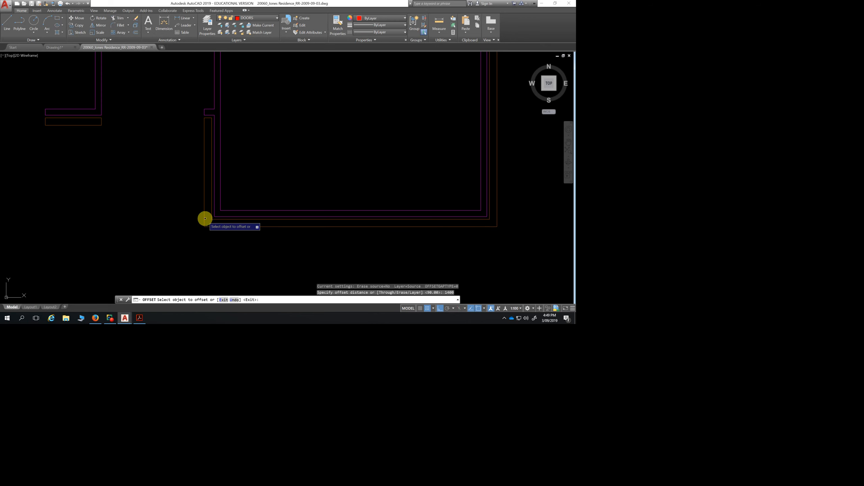
left_click(204, 217)
left_click(331, 184)
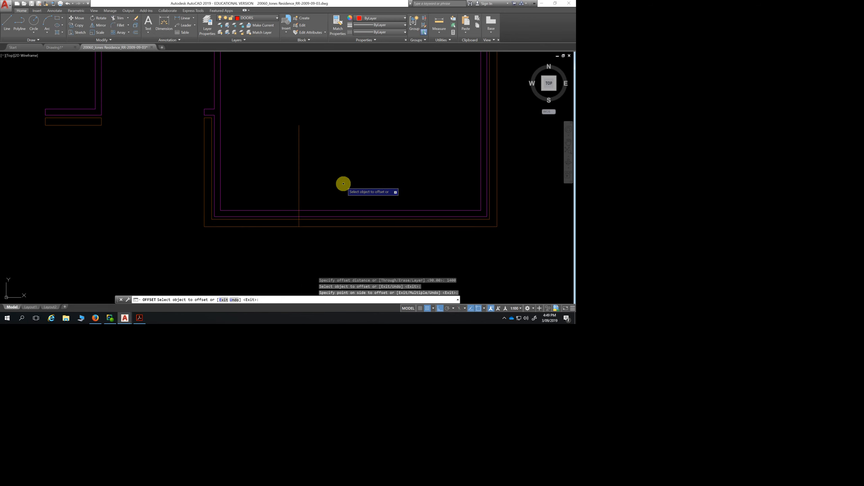
key("Escape")
key("Escape")
key("Escape")
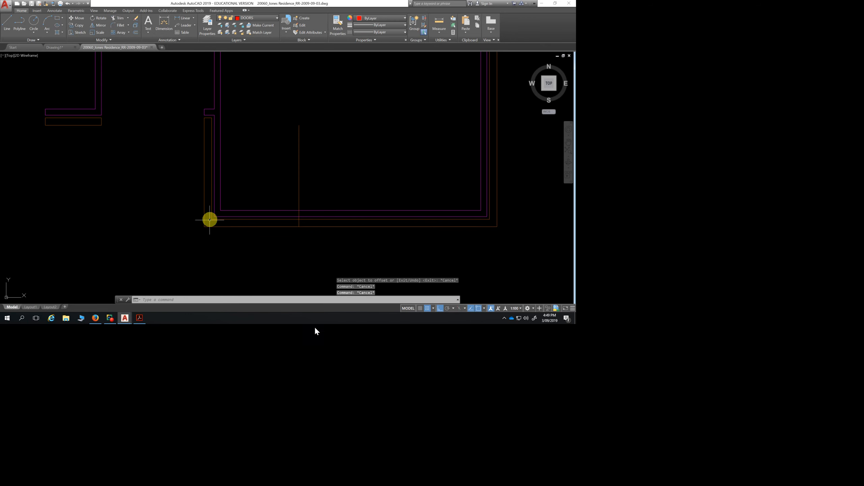
mouse_move(211, 175)
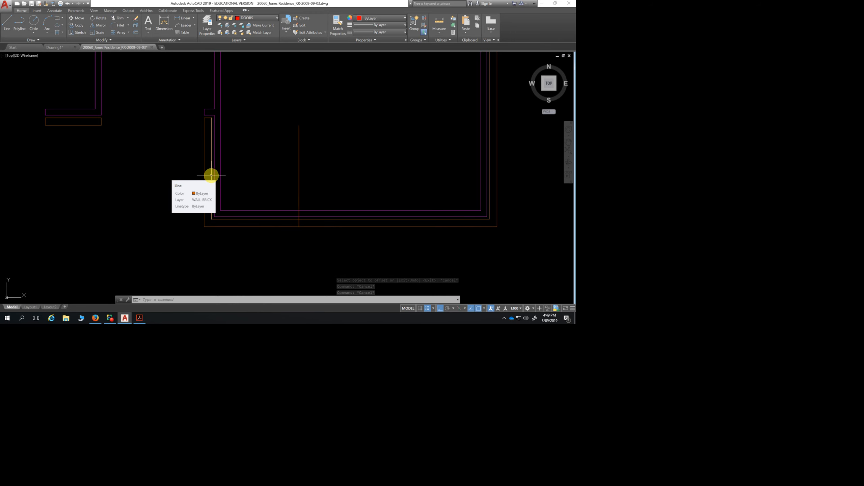
key("Escape")
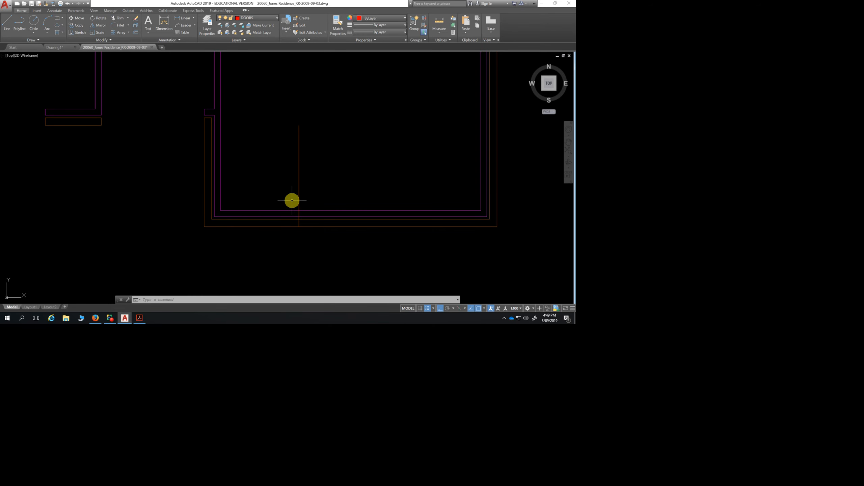
key("Escape")
key("Escape")
key("Escape")
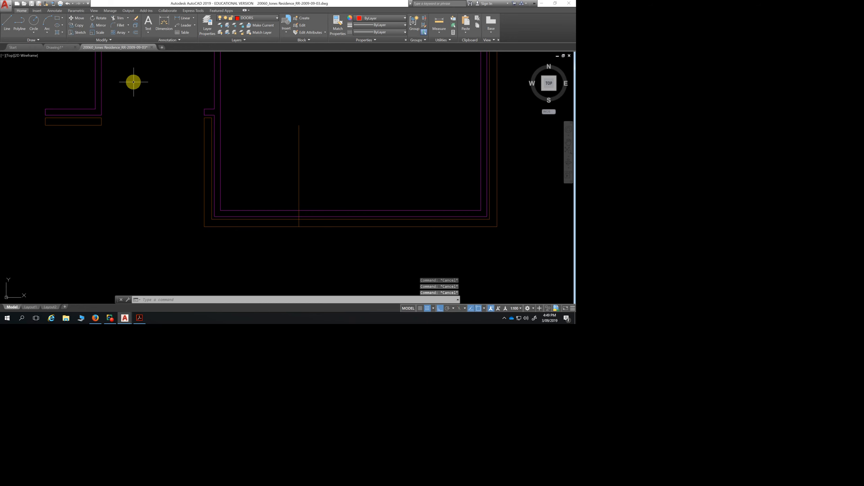
Offset the new opening-edge line east to mark the other side of the south wall opening
left_click(136, 33)
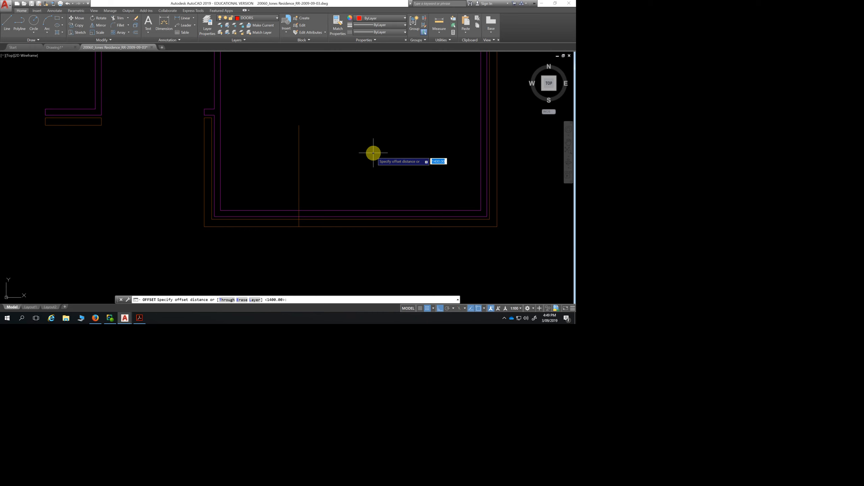
key("Return")
left_click(299, 184)
left_click(364, 191)
key("Escape")
key("Escape")
key("Escape")
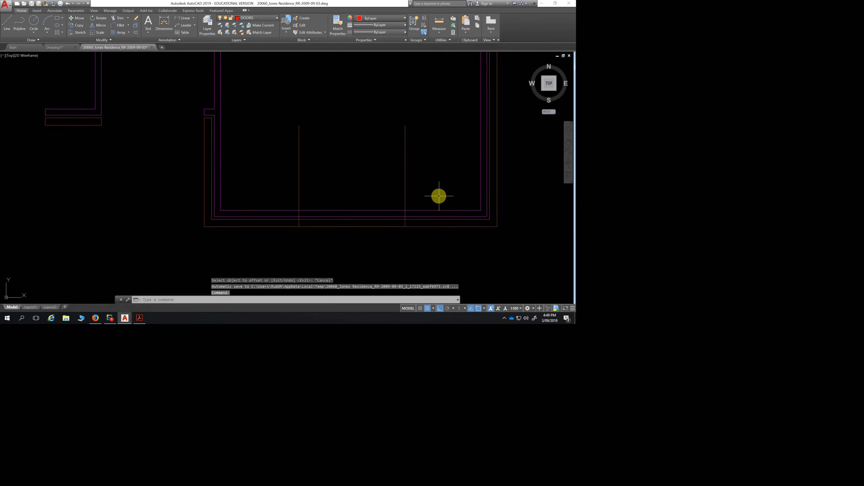
Measure the distance along the south brick face from the opening's east edge to the building's southeast corner
left_click(439, 22)
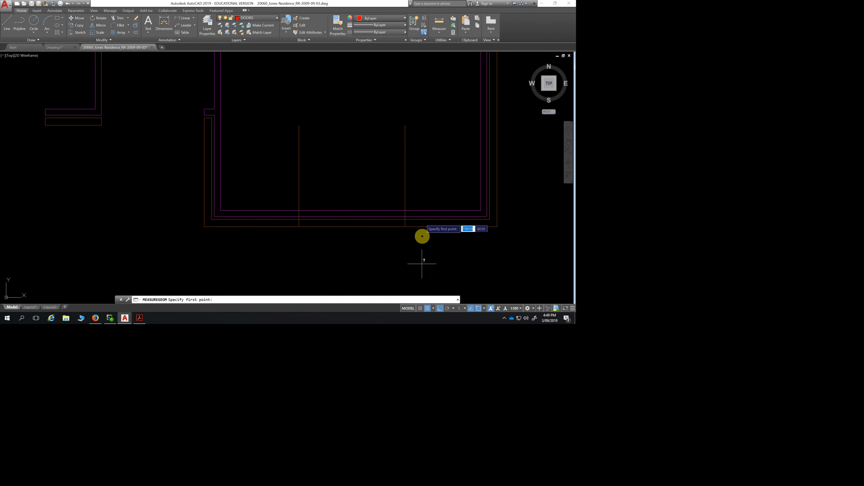
left_click(405, 226)
left_click(498, 226)
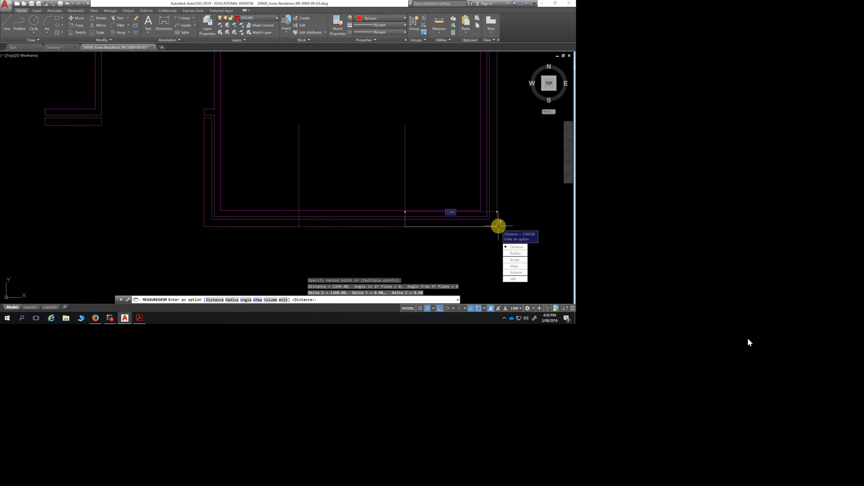
key("Escape")
Trim the brick and timber lines between the two edge lines in the south wall, and trim the edge lines' overshoots inside the room
scroll(402, 256, "down", 2)
middle_click_drag(371, 256, 349, 211)
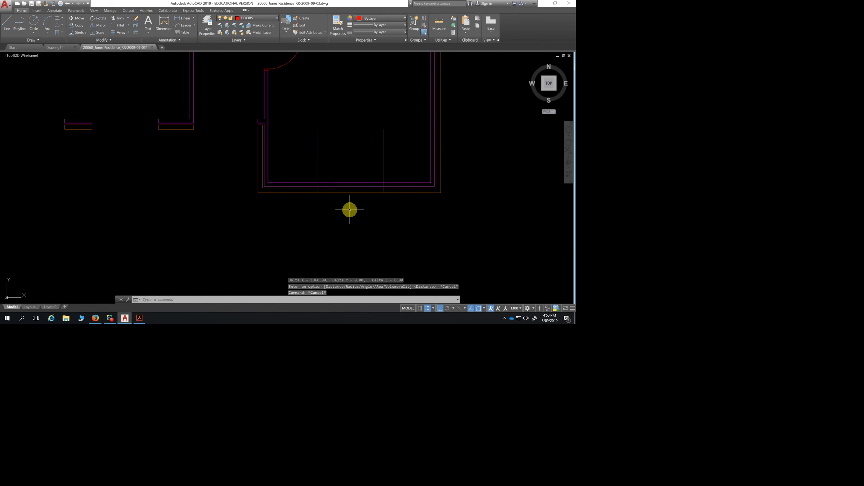
left_click(121, 18)
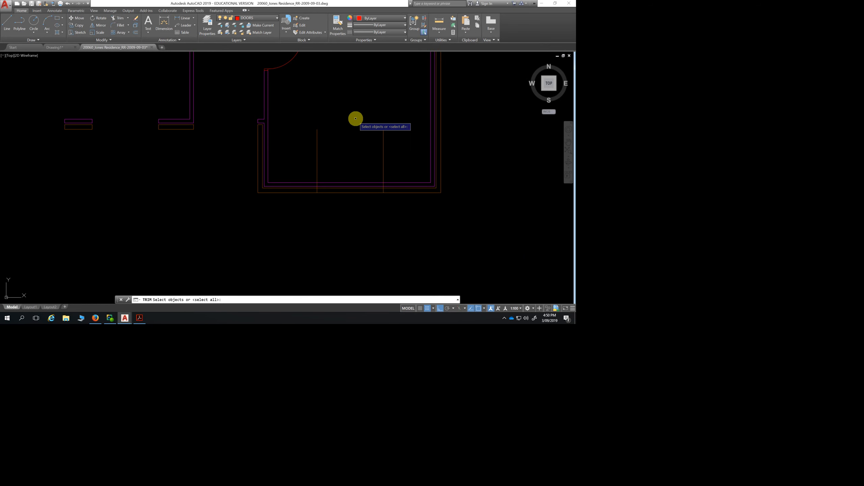
left_click(367, 147)
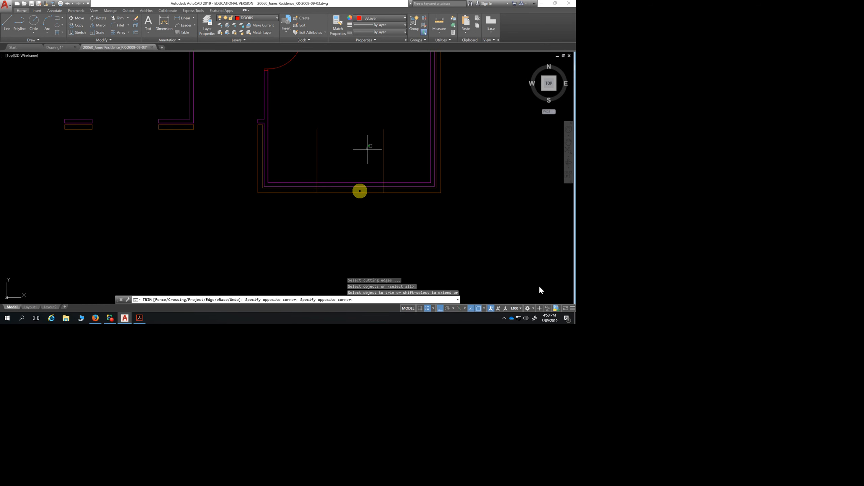
left_click(336, 204)
left_click(404, 147)
left_click(301, 150)
Trim the jamb lines across the cavity on both sides of the south wall opening
scroll(327, 195, "up", 5)
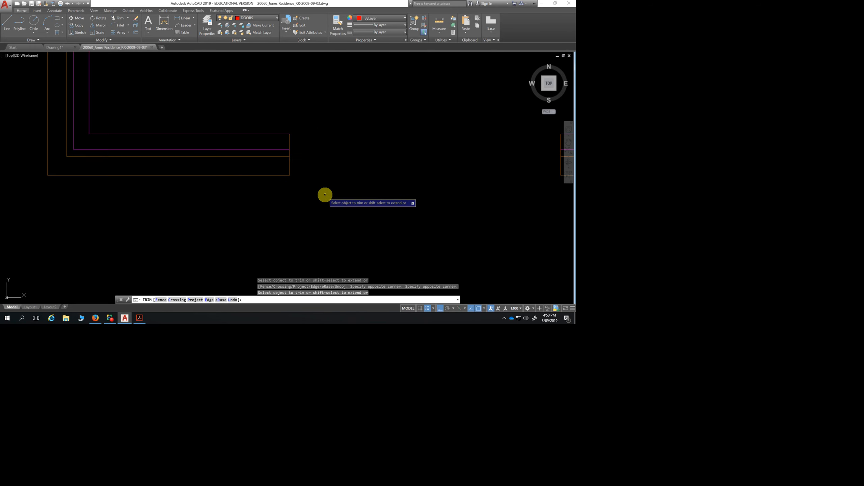
scroll(374, 184, "down", 3)
scroll(408, 200, "down", 2)
scroll(430, 177, "up", 4)
scroll(373, 180, "up", 1)
scroll(293, 197, "down", 3)
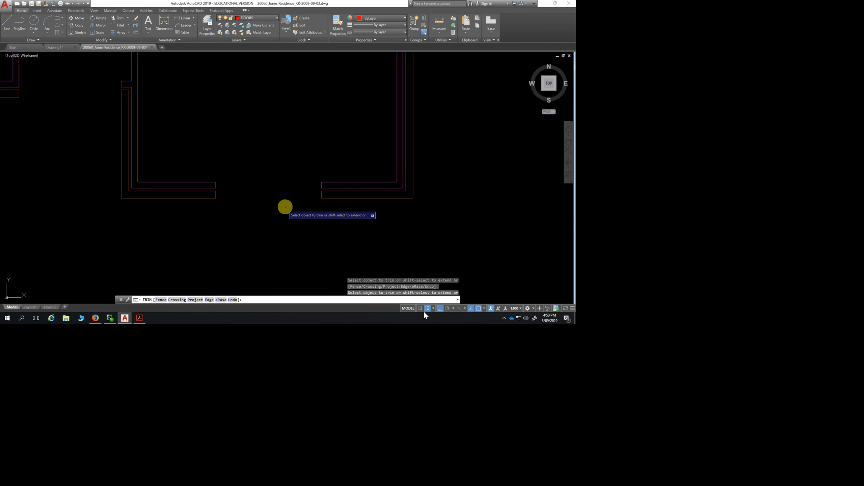
key("Escape")
key("Escape")
key("Escape")
Move the two jamb lines closing the timber ends of the south wall opening to the WALL-TIMBER layer
scroll(260, 206, "up", 2)
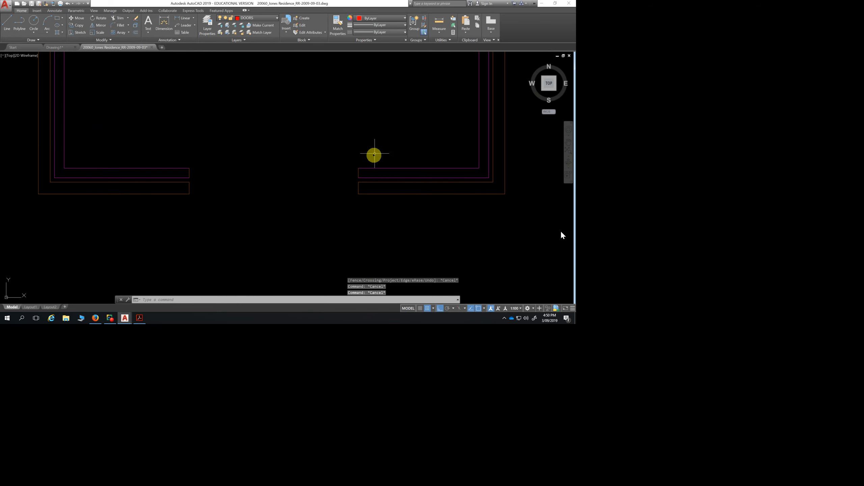
left_click(377, 160)
left_click(183, 174)
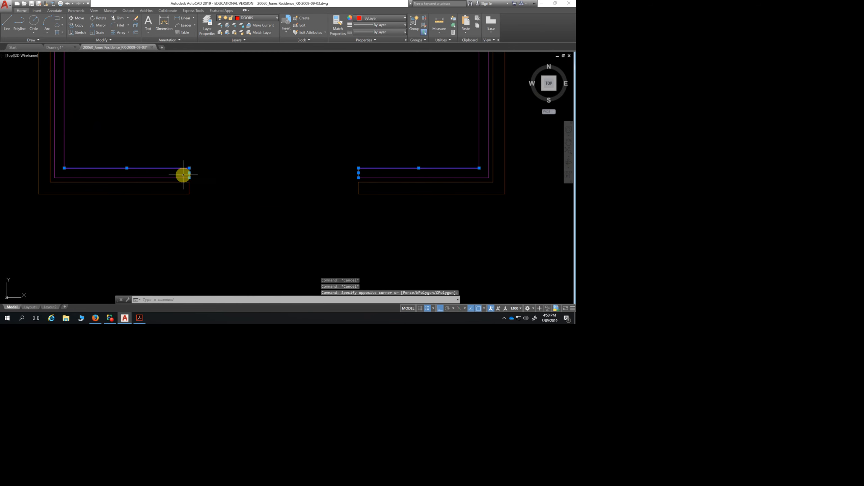
left_click(276, 18)
left_click(250, 198)
key("Escape")
key("Escape")
key("Escape")
Offset the outer brick line of the southeast room's south wall 4740 mm north to mark an opening edge in the east wall
scroll(196, 182, "up", 2)
scroll(247, 204, "down", 4)
scroll(281, 213, "down", 2)
scroll(299, 230, "down", 2)
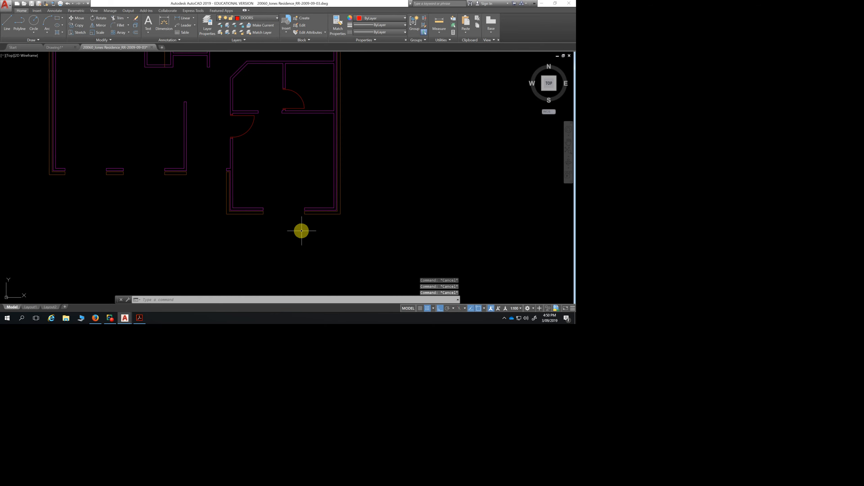
mouse_move(305, 135)
middle_mouse_down()
mouse_move(294, 145)
mouse_move(242, 143)
middle_mouse_up()
scroll(313, 170, "down", 5)
middle_click_drag(315, 173, 320, 156)
scroll(287, 213, "up", 2)
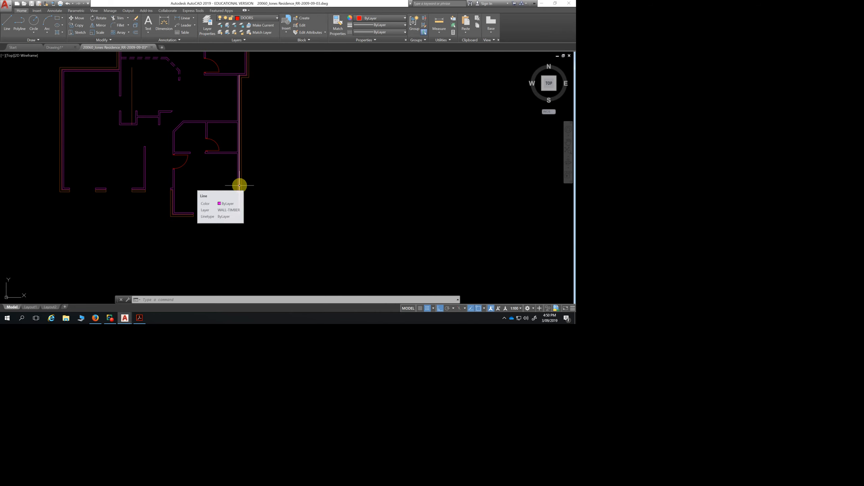
middle_click_drag(282, 180, 265, 213)
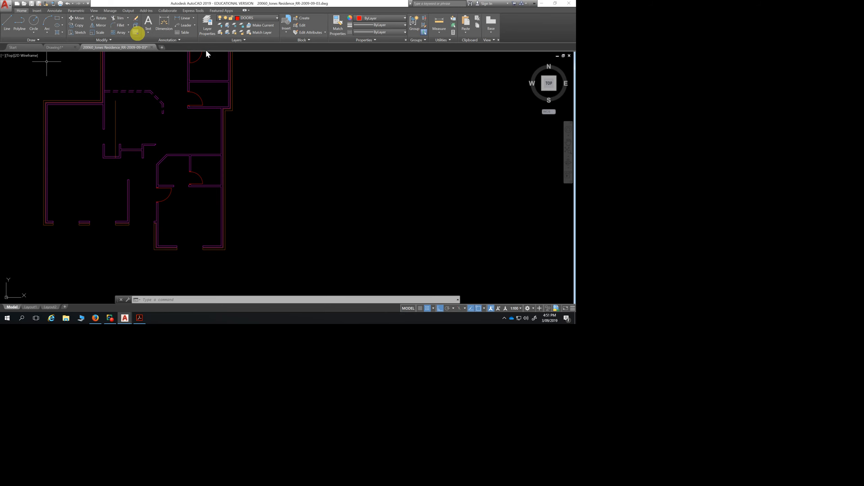
left_click(136, 32)
scroll(235, 258, "up", 2)
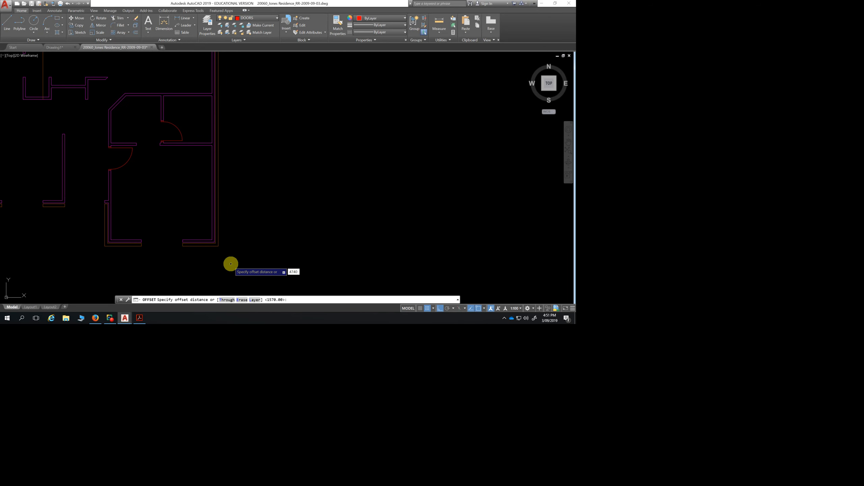
key("Return")
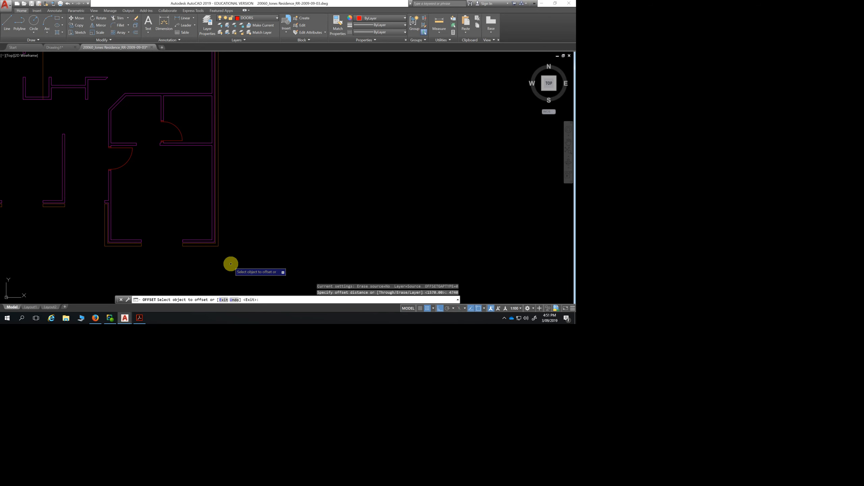
left_click(203, 246)
left_click(197, 185)
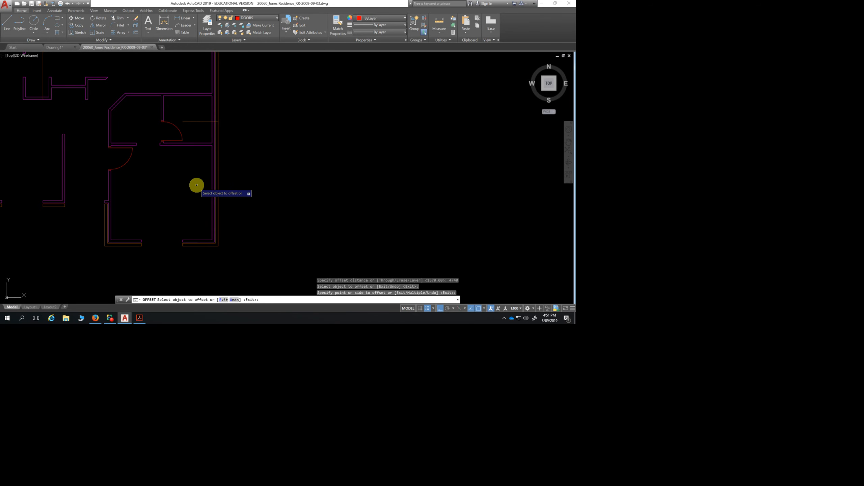
key("Return")
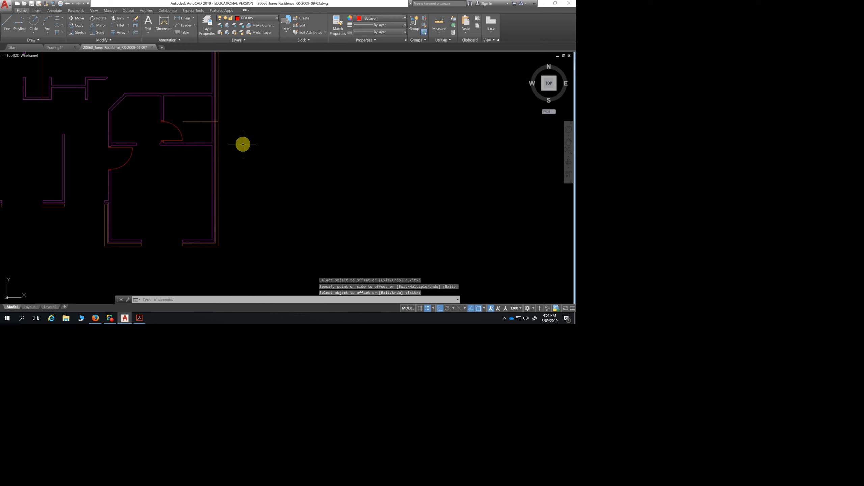
Offset the new edge line 970 mm north to mark the other side of the east wall opening
key("Return")
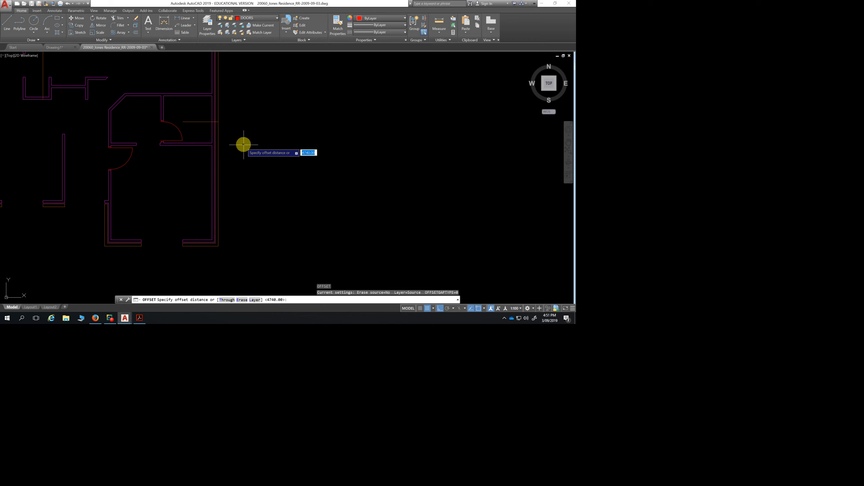
type("970")
key("Return")
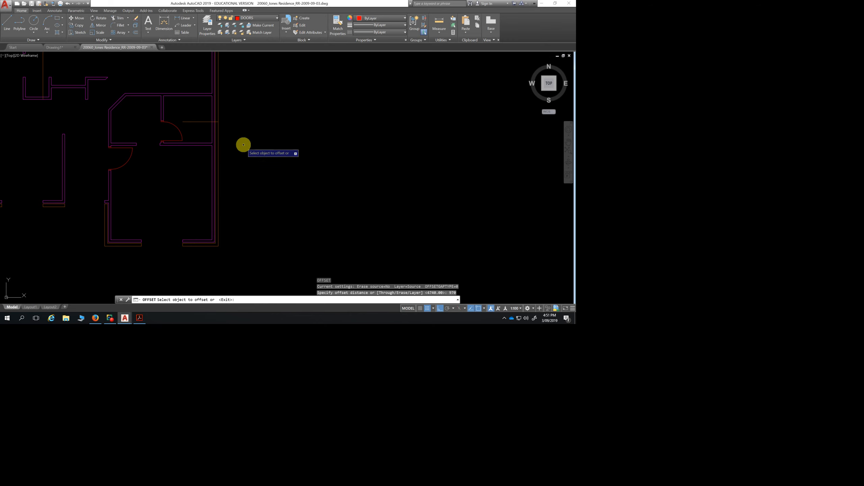
left_click(203, 122)
left_click(204, 112)
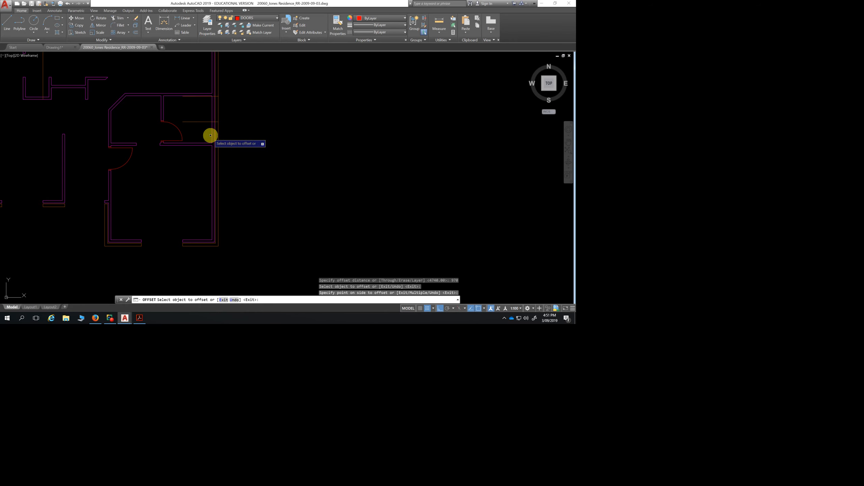
scroll(209, 99, "up", 4)
scroll(195, 172, "up", 4)
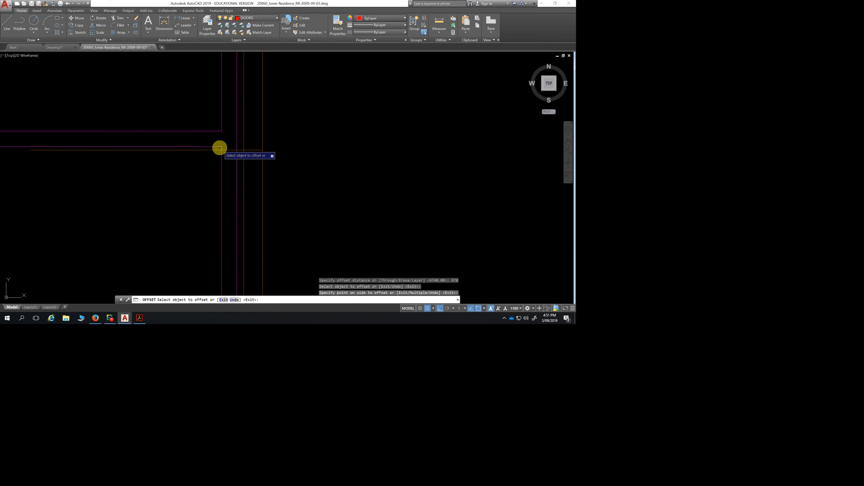
scroll(210, 160, "down", 5)
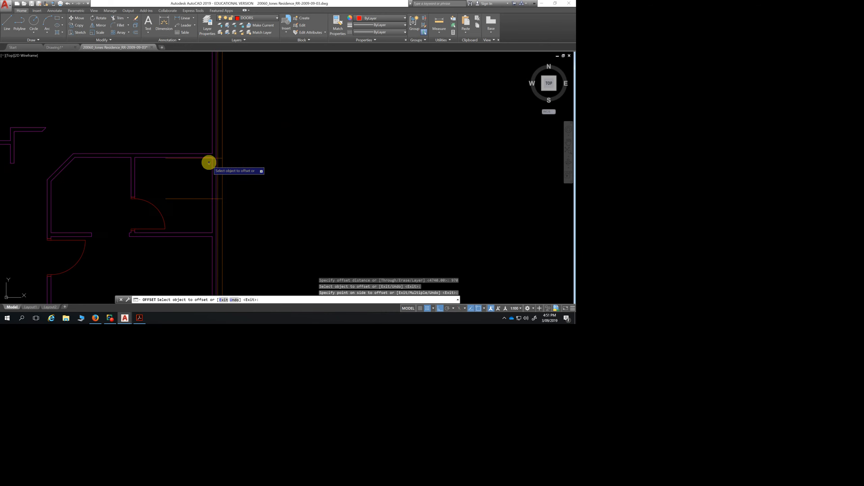
middle_click_drag(206, 171, 232, 110)
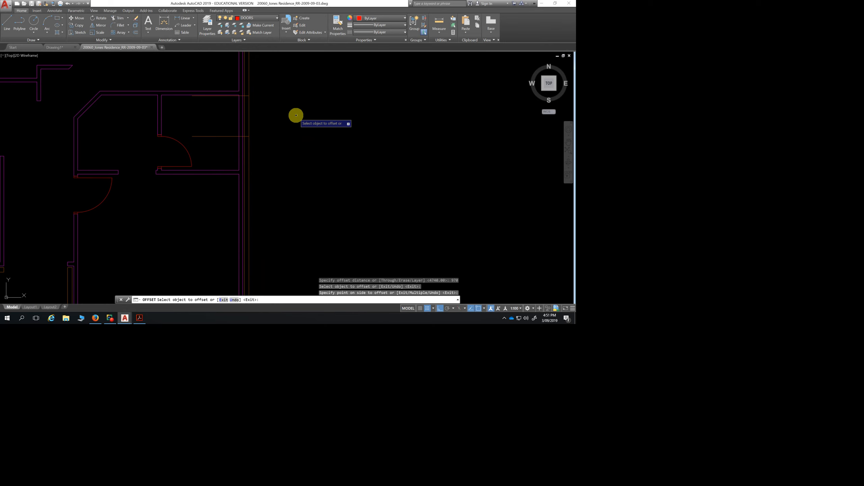
key("Escape")
key("Escape")
Measure the distance from the outer southeast brick corner up to the lower edge line of the east wall opening
scroll(299, 148, "down", 2)
middle_click_drag(300, 148, 276, 67)
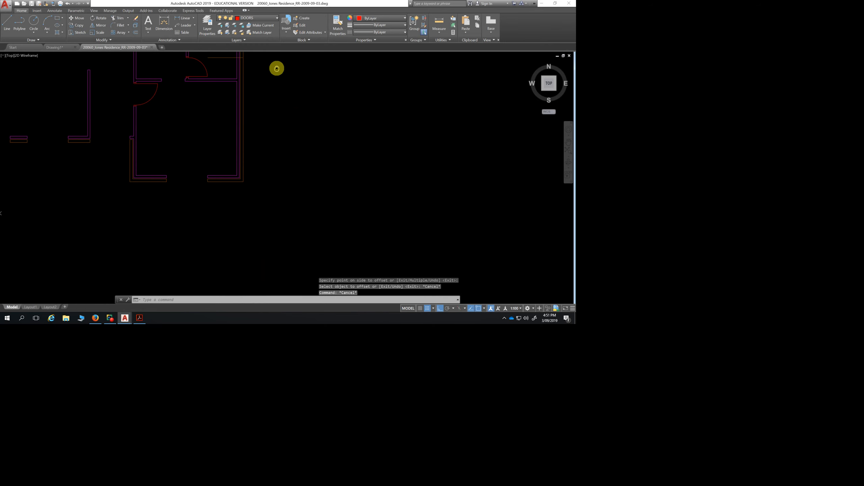
middle_click_drag(284, 176, 278, 217)
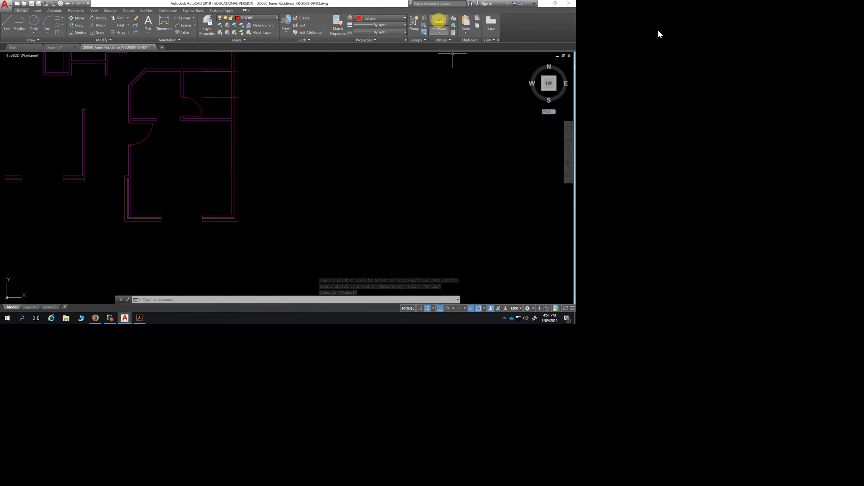
left_click(439, 22)
left_click(237, 221)
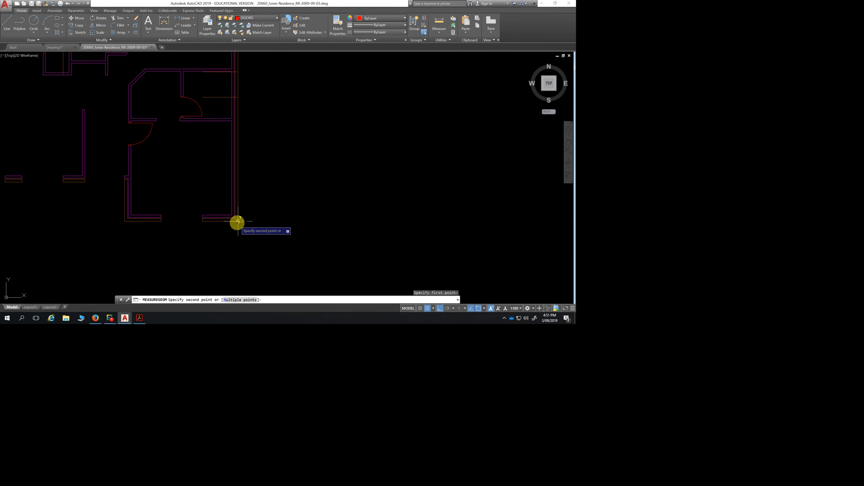
left_click(238, 97)
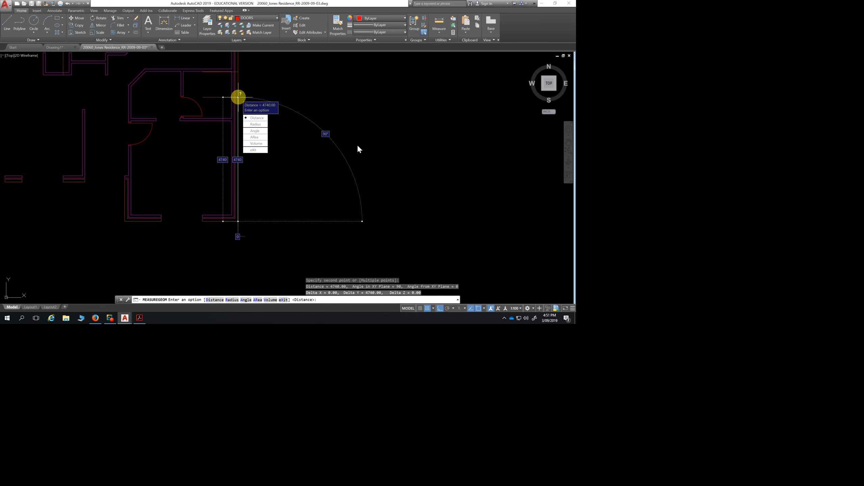
key("Escape")
key("Escape")
Measure the width between the two edge lines of the east wall opening
scroll(285, 115, "down", 2)
middle_click_drag(285, 118, 258, 174)
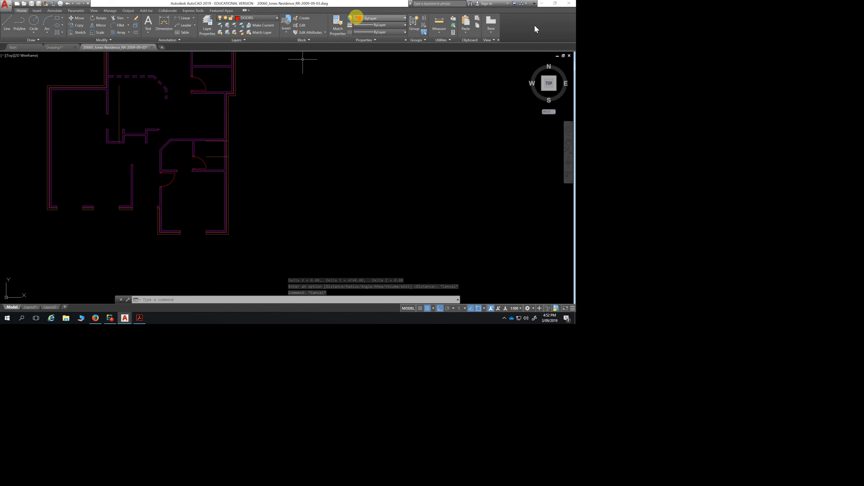
left_click(439, 23)
scroll(224, 153, "up", 2)
scroll(224, 153, "up", 2)
left_click(234, 162)
left_click(235, 121)
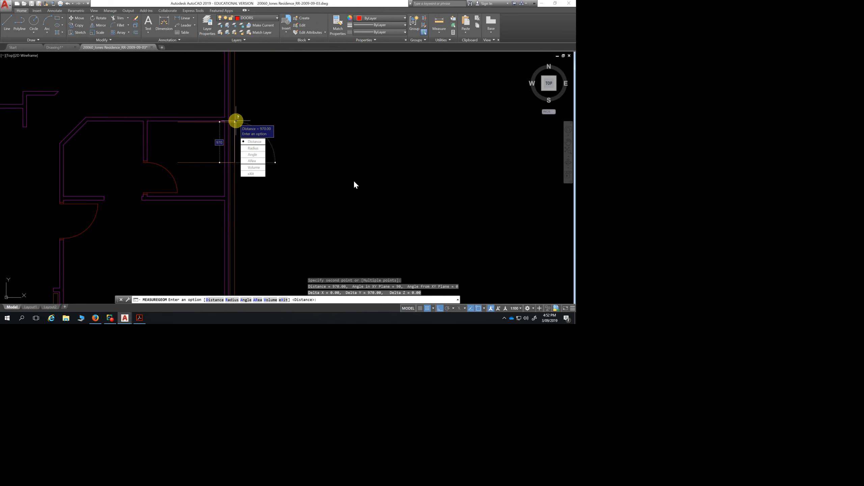
key("Escape")
Trim the brick and timber lines between the two edge lines to cut the opening in the east wall
scroll(283, 143, "down", 5)
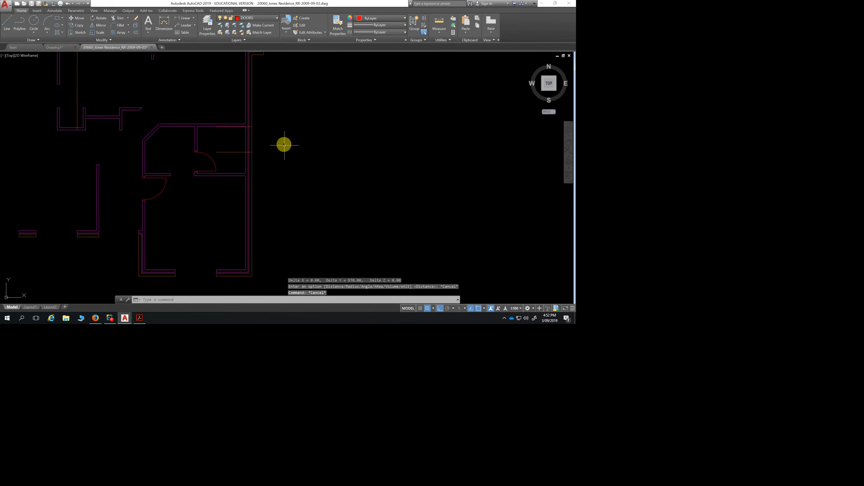
middle_click_drag(293, 170, 282, 191)
scroll(250, 173, "up", 2)
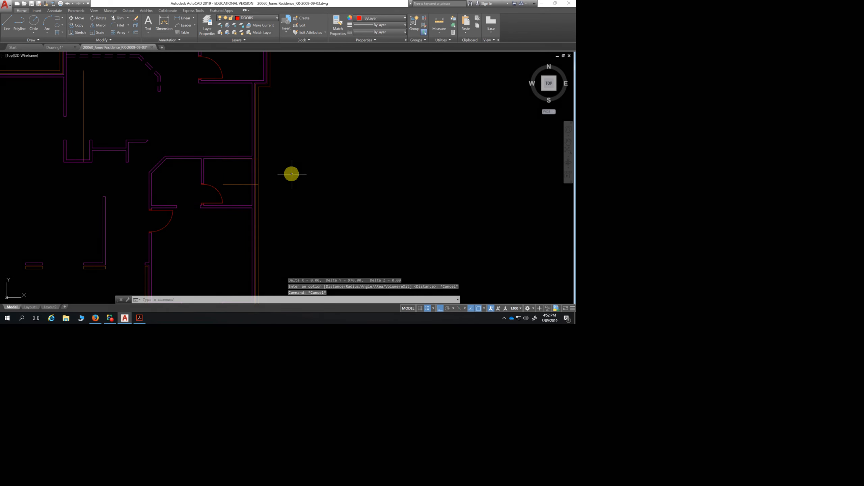
left_click(118, 18)
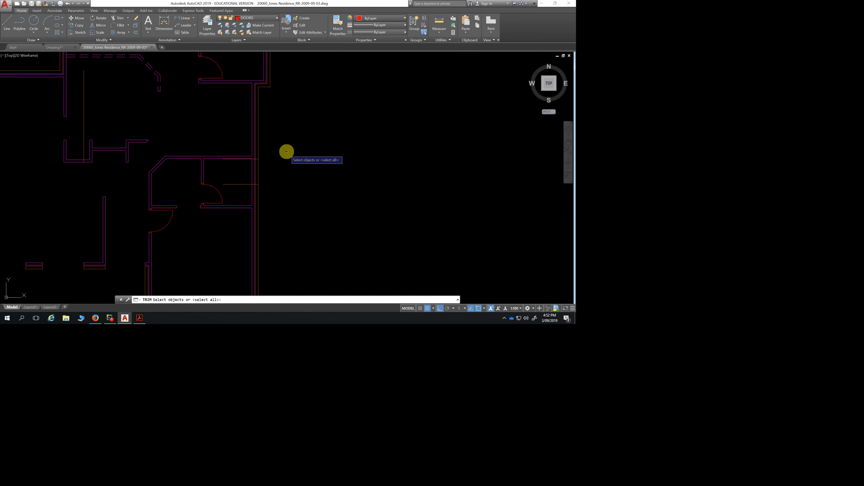
key("Return")
left_click(241, 170)
left_click(286, 174)
Trim the parts of both edge lines that project into the room beside the east wall opening
scroll(235, 166, "up", 4)
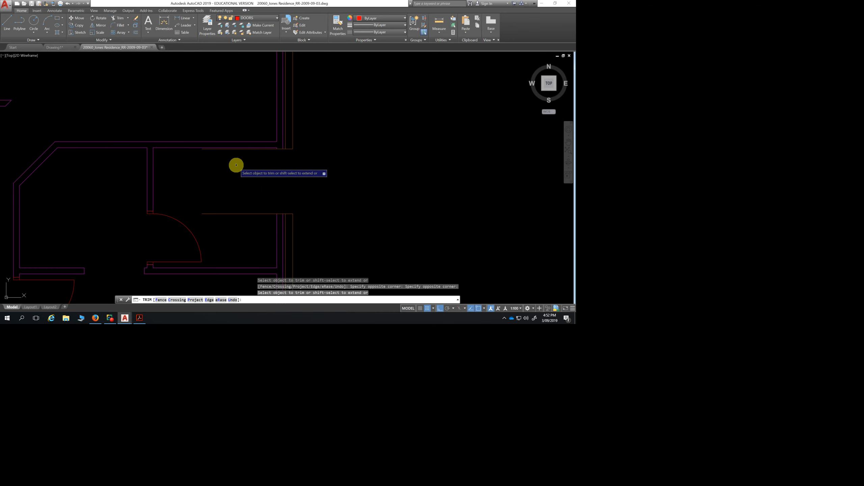
scroll(264, 153, "up", 4)
left_click(268, 144)
scroll(273, 168, "down", 4)
middle_click_drag(259, 225, 264, 182)
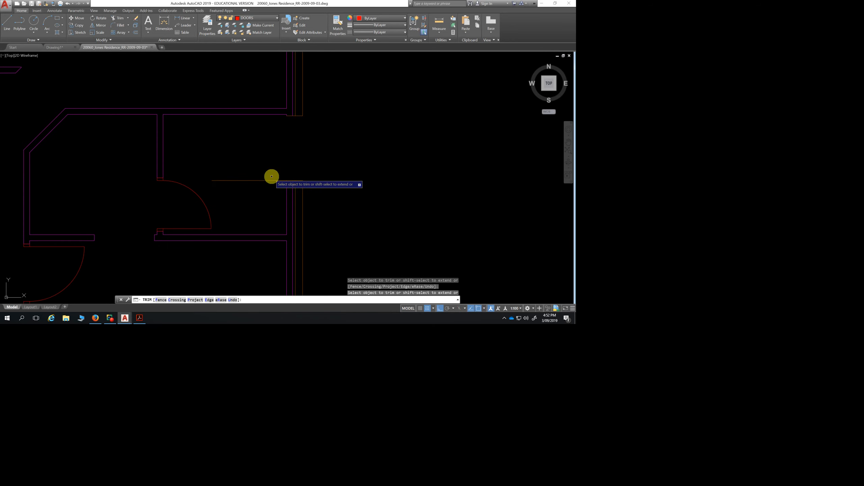
left_click(269, 179)
key("Escape")
Examine the jamb ends of the east wall opening and where the upper one meets the internal timber wall
middle_click_drag(288, 131, 276, 166)
scroll(275, 155, "up", 6)
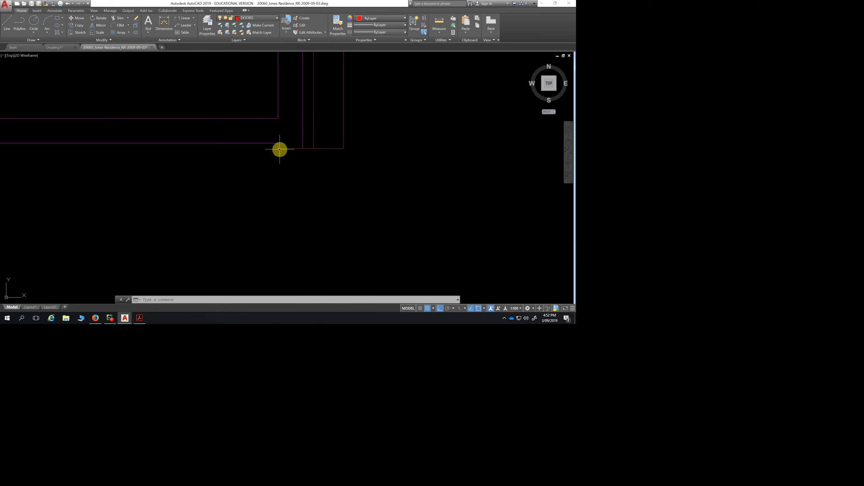
scroll(320, 200, "down", 4)
middle_click_drag(339, 211, 342, 162)
scroll(332, 159, "up", 2)
scroll(333, 160, "down", 12)
scroll(365, 170, "up", 4)
scroll(344, 164, "up", 3)
middle_click_drag(309, 156, 308, 217)
scroll(269, 189, "up", 6)
mouse_move(260, 184)
middle_mouse_down()
mouse_move(340, 195)
mouse_move(351, 166)
middle_mouse_up()
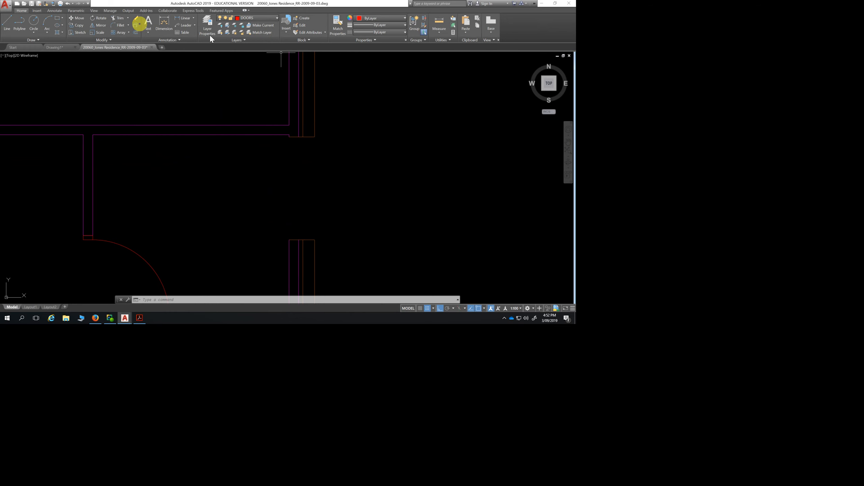
Trim the jamb lines where they cross the wall cavity at both ends of the east wall opening
left_click(119, 18)
key("Return")
scroll(301, 144, "up", 3)
left_click(296, 128)
middle_click_drag(307, 171, 306, 122)
scroll(309, 144, "down", 2)
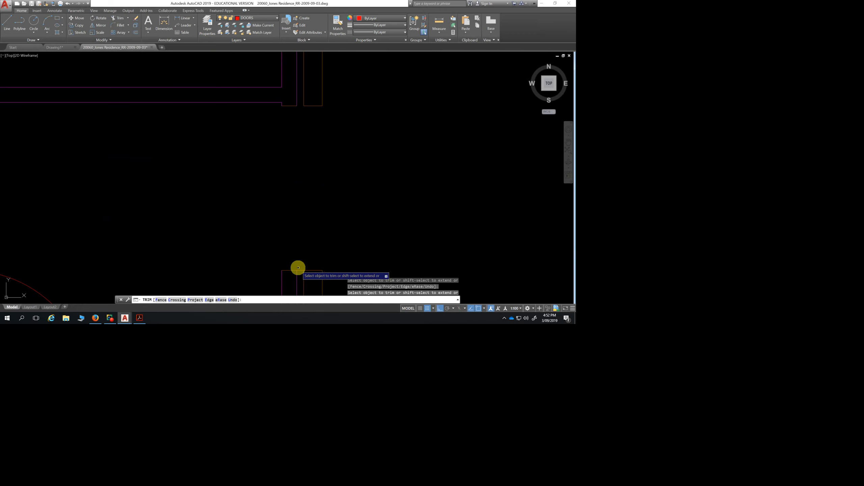
key("Escape")
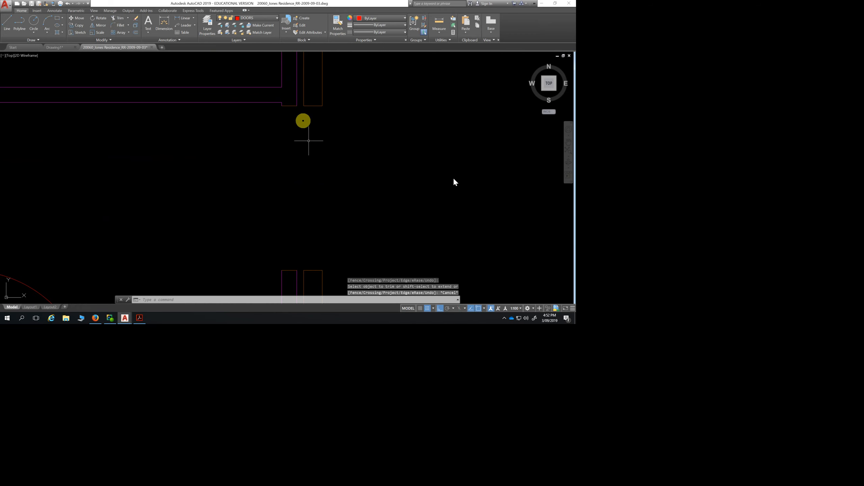
Move the two jamb lines closing the timber frame at the east wall opening to the WALL-TIMBER layer
left_click(287, 106)
left_click(286, 271)
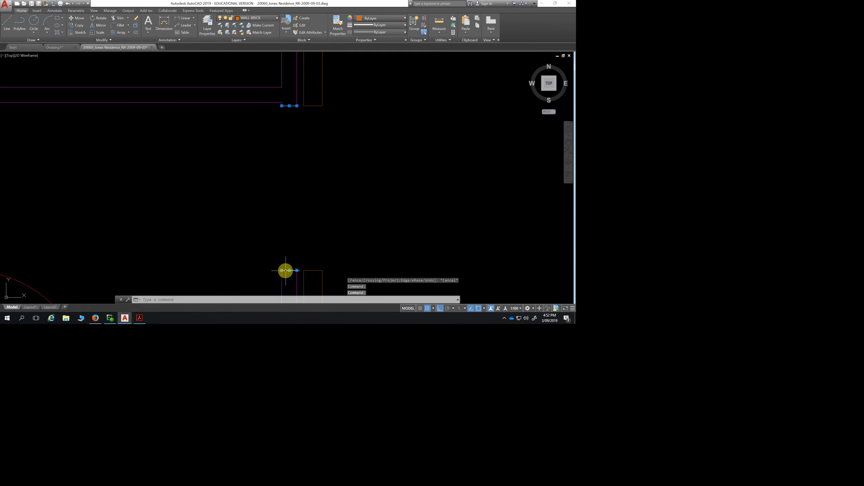
left_click(277, 18)
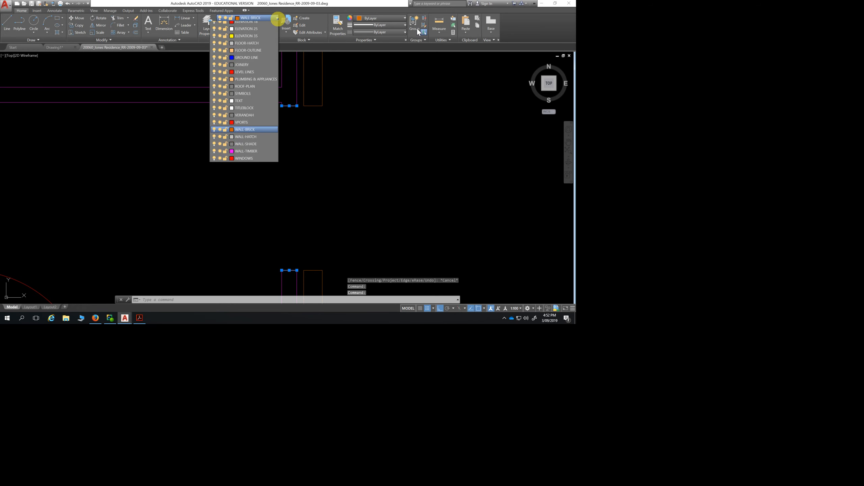
left_click(262, 199)
key("Escape")
scroll(365, 173, "down", 4)
middle_click_drag(373, 178, 356, 226)
scroll(359, 221, "down", 2)
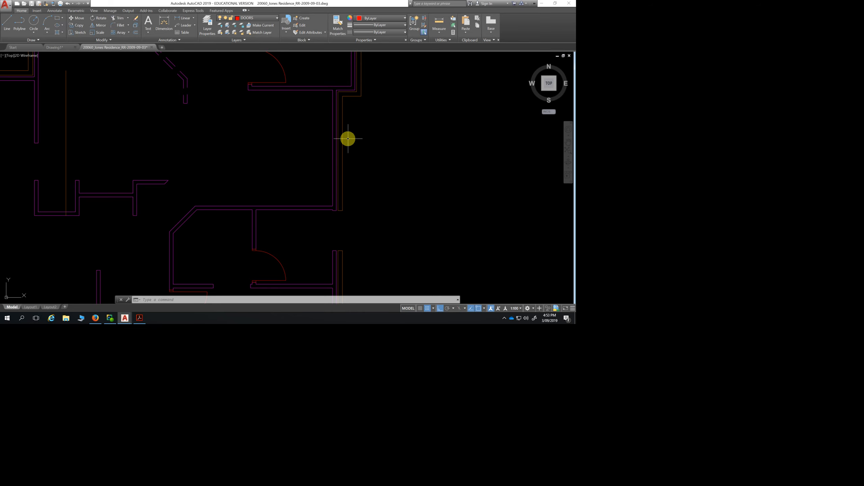
Offset the brick jamb line at the north end of the east wall opening 350 mm northward
middle_click_drag(363, 133, 343, 126)
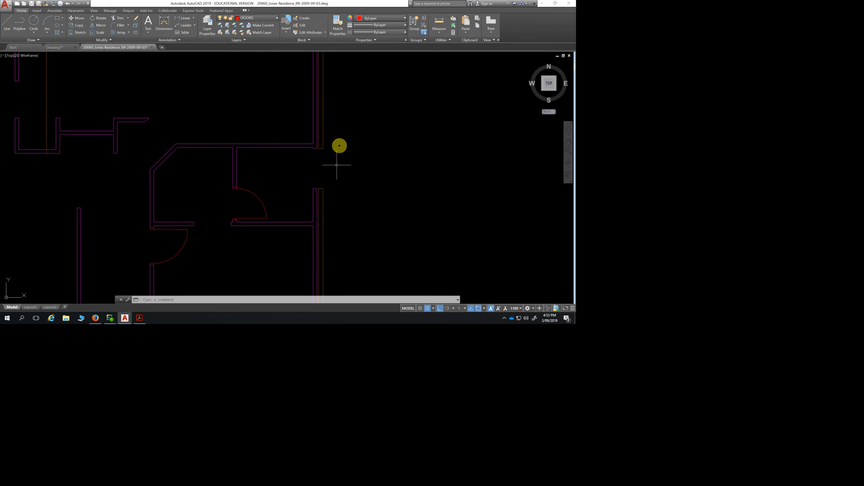
scroll(332, 155, "up", 3)
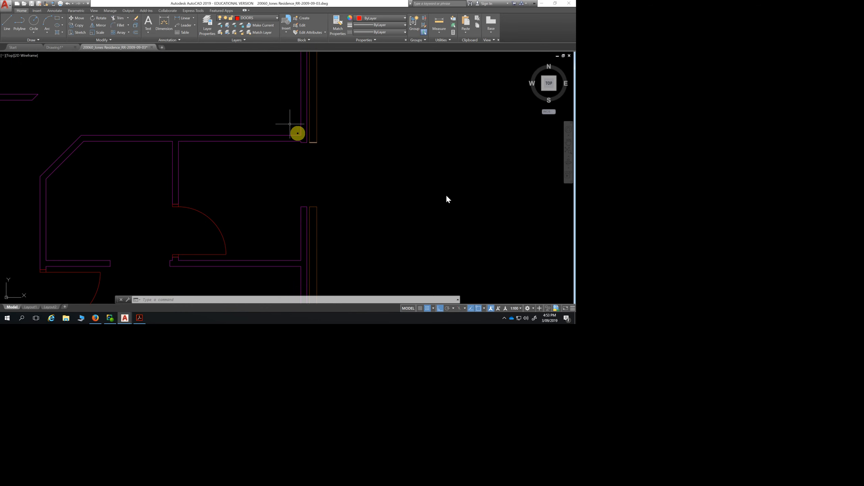
left_click(136, 33)
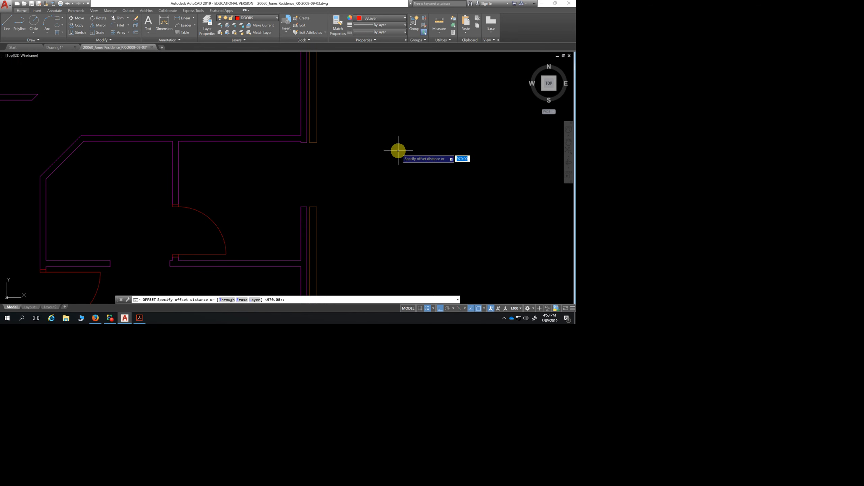
type("350")
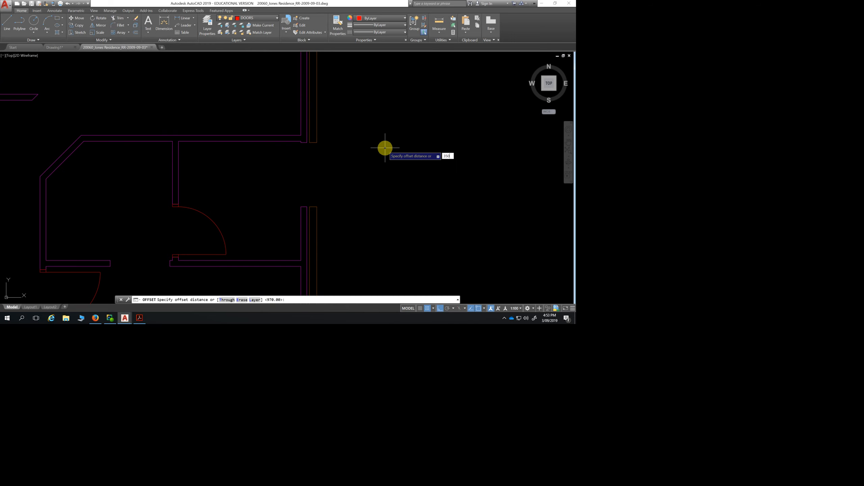
key("Return")
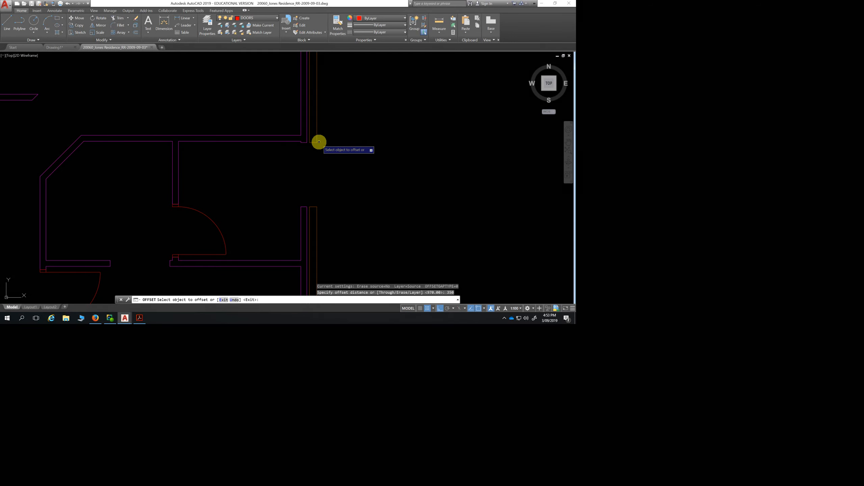
left_click(314, 141)
left_click(334, 83)
scroll(344, 138, "down", 3)
middle_click_drag(349, 148, 347, 205)
key("Escape")
key("Escape")
key("Escape")
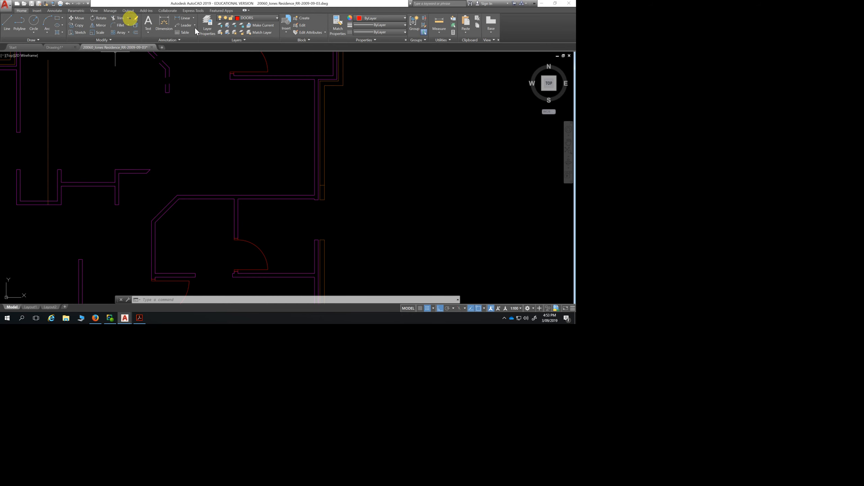
Extend the offset edge line west across the wall to the inner timber line
left_click(128, 18)
left_click(121, 40)
scroll(325, 179, "up", 5)
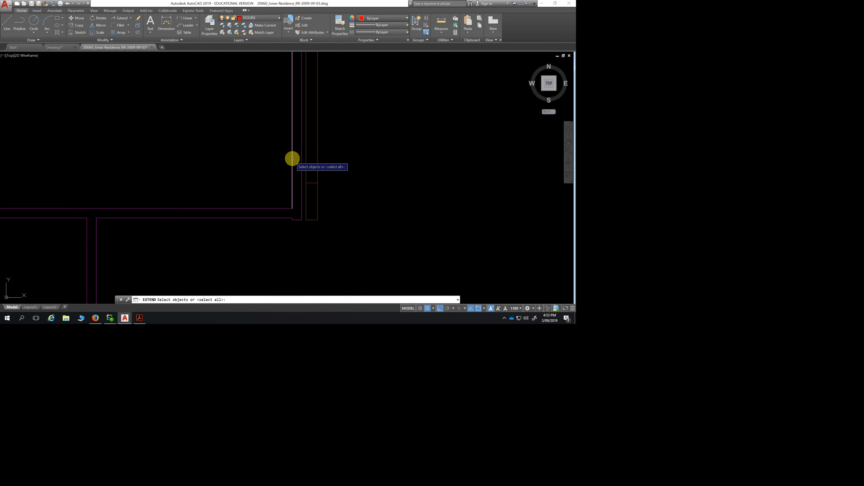
left_click(293, 158)
key("Return")
left_click(313, 182)
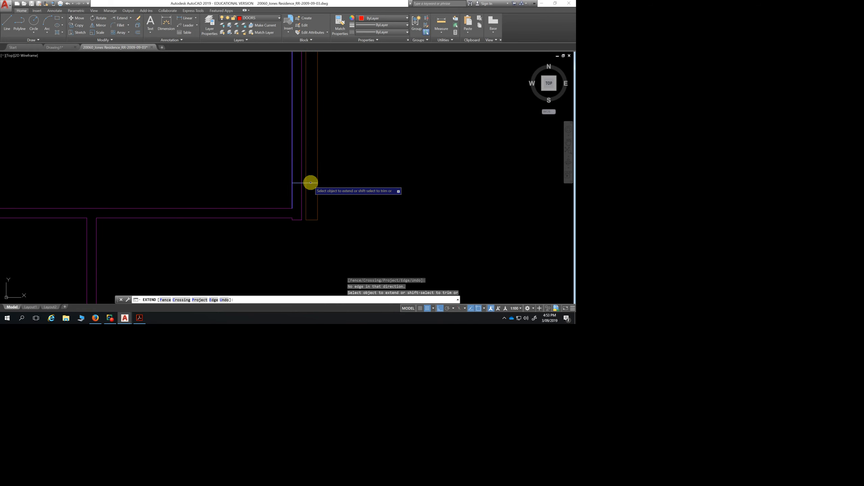
key("Escape")
scroll(387, 184, "down", 3)
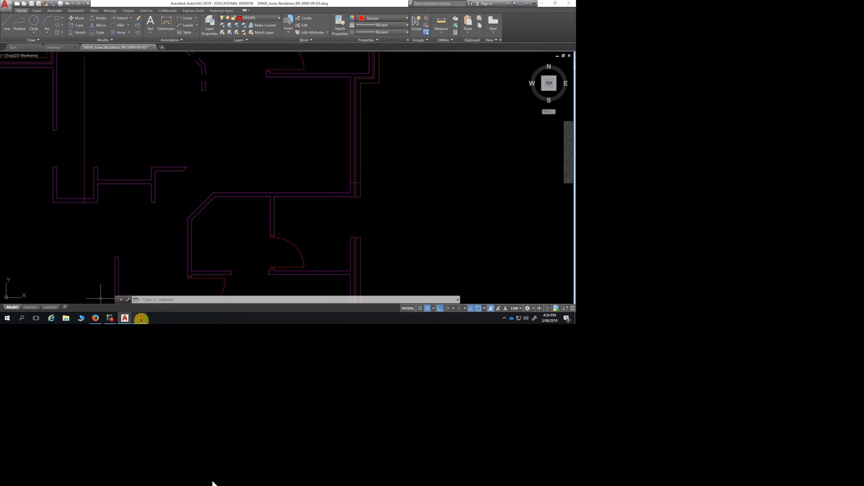
Switch to Acrobat Reader and examine the east wall dimensions around door 2 and window W4 on the doors and windows sheet
left_click(125, 318)
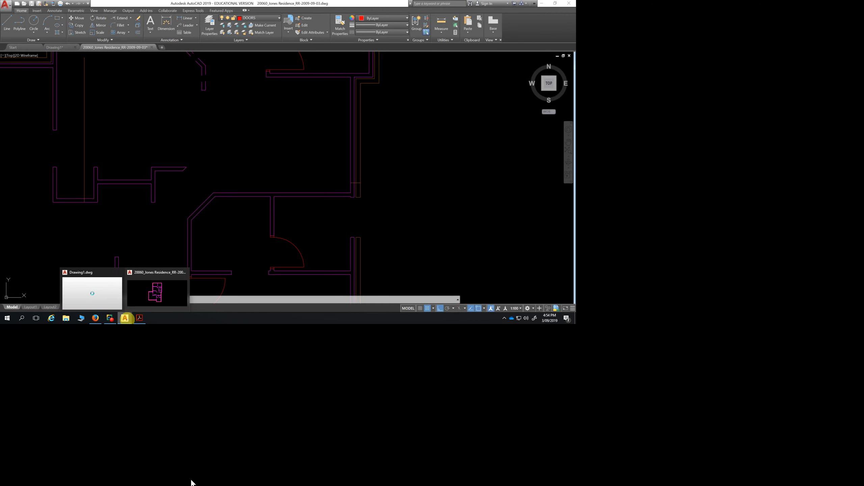
left_click(140, 317)
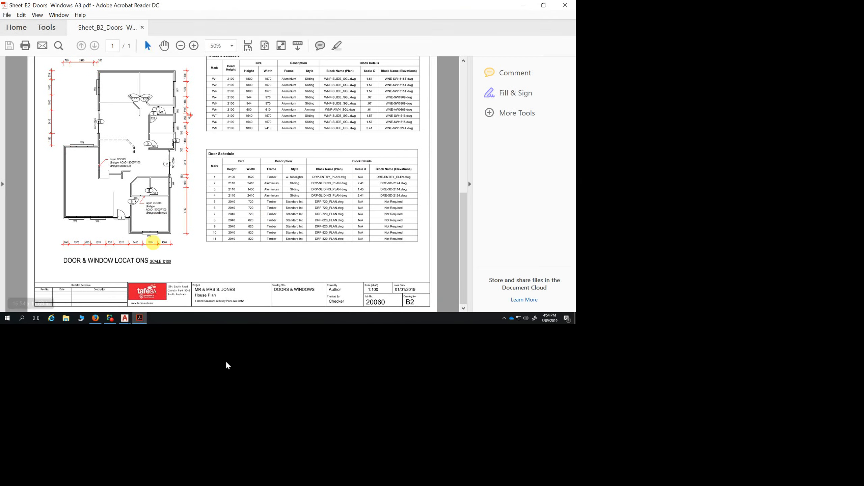
left_click(194, 45)
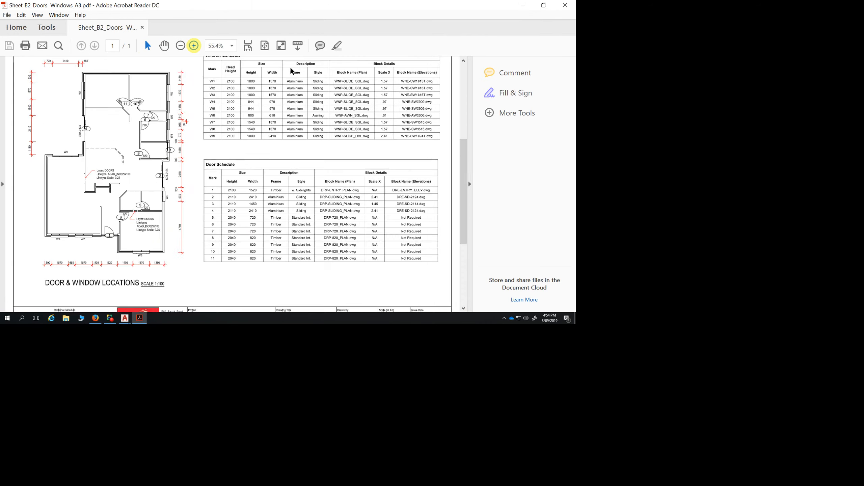
double_click(194, 46)
scroll(256, 180, "down", 5)
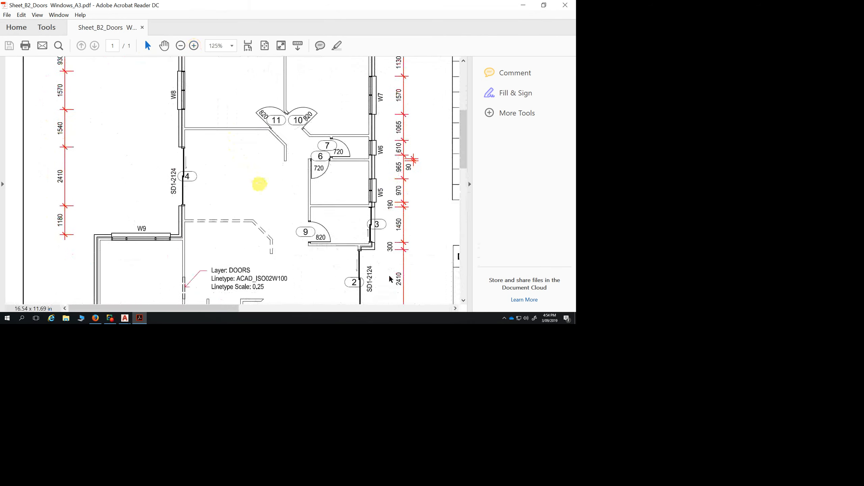
scroll(259, 185, "down", 2)
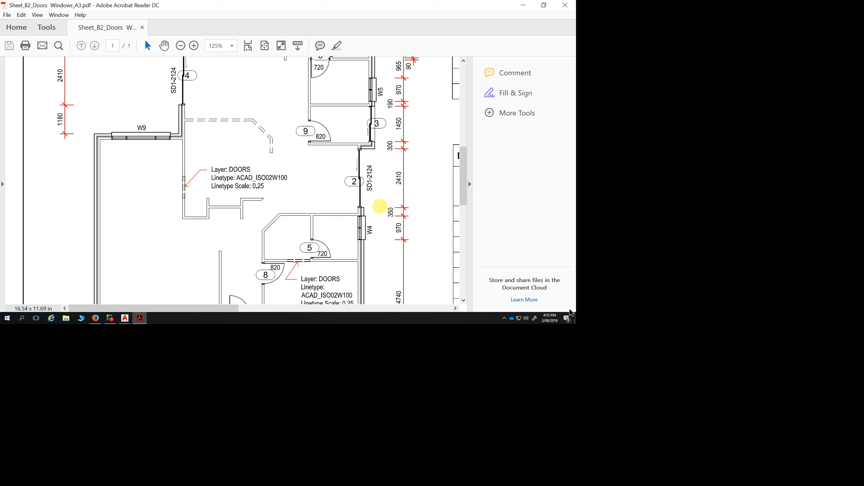
scroll(381, 210, "down", 1)
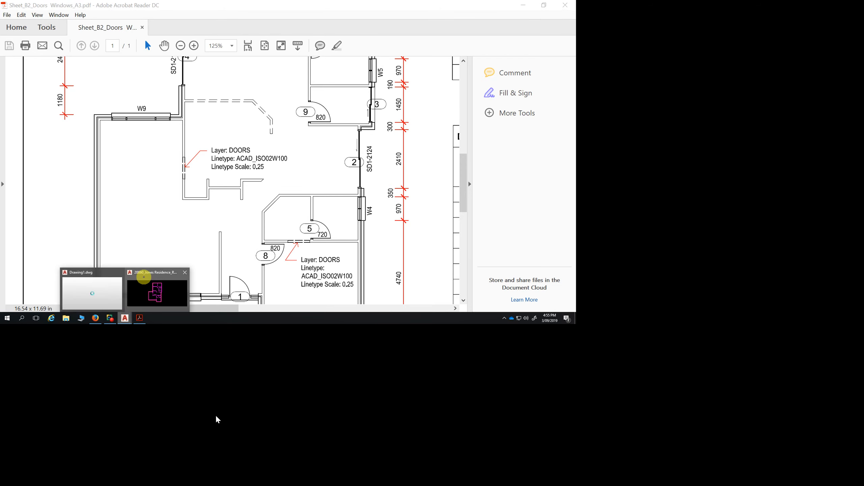
Switch back to the AutoCAD residence drawing and offset the extended edge line 2410 mm northward for the door 2 opening
left_click(139, 295)
scroll(397, 203, "down", 2)
middle_click_drag(398, 202, 353, 204)
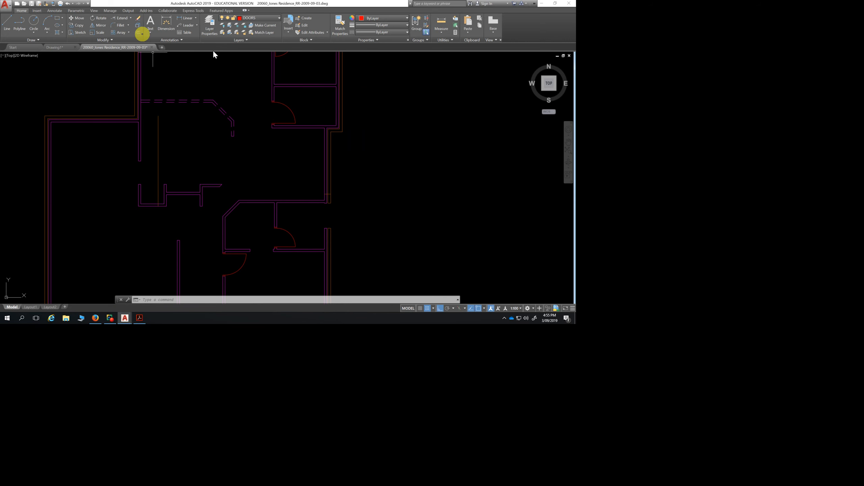
left_click(137, 34)
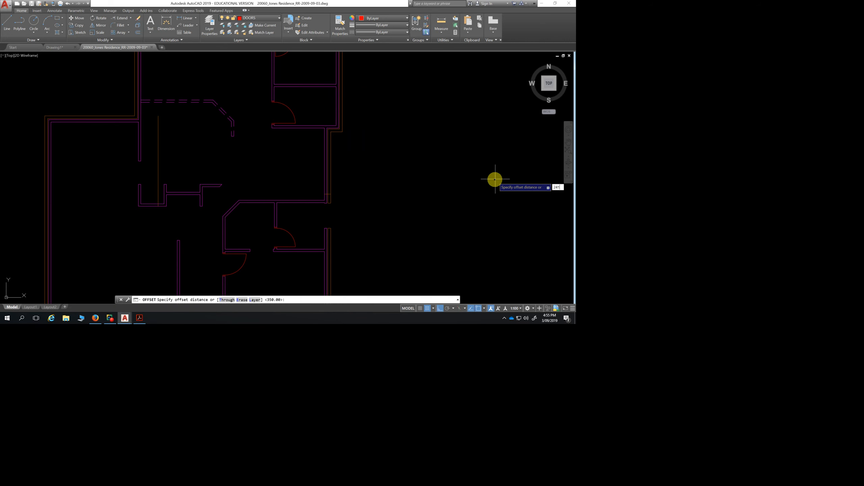
key("Return")
scroll(330, 188, "up", 3)
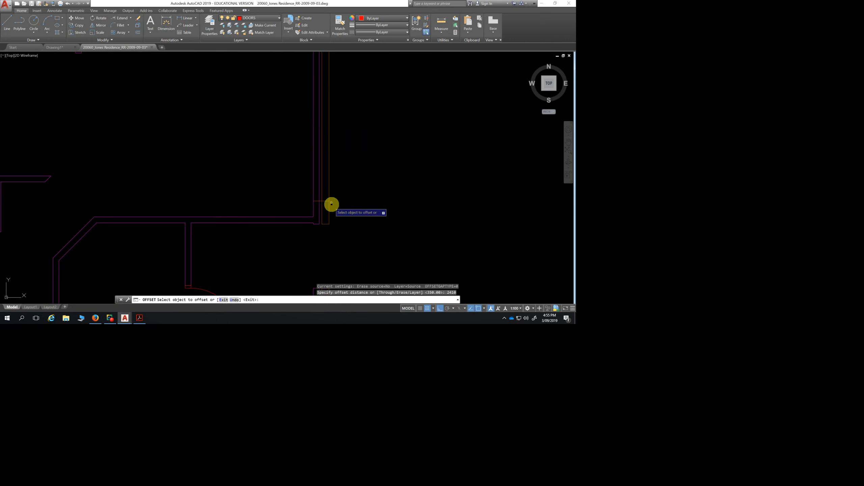
left_click(324, 201)
left_click(375, 139)
scroll(378, 143, "down", 3)
middle_click_drag(380, 148, 381, 208)
key("Escape")
key("Escape")
key("Escape")
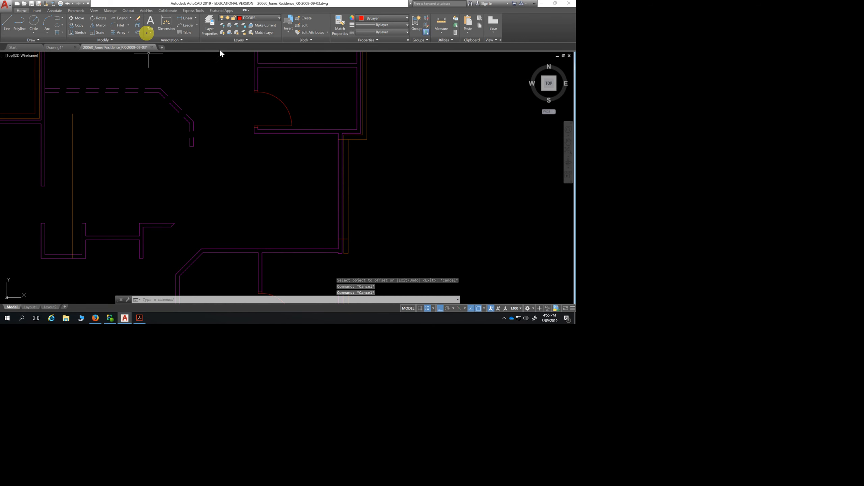
Trim the brick and timber lines between the two edge lines to cut the door 2 opening
left_click(131, 18)
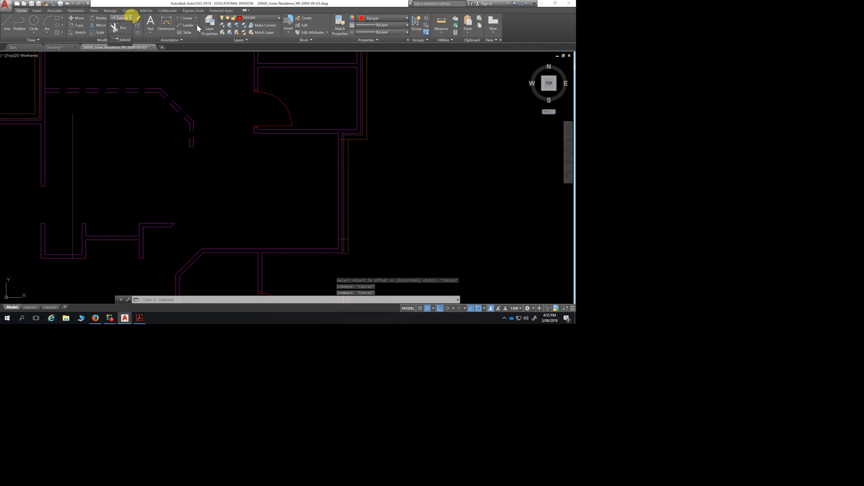
left_click(122, 25)
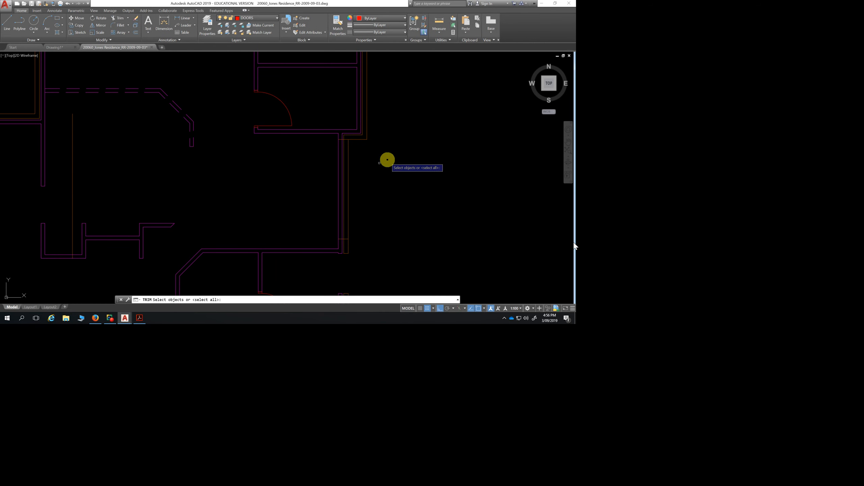
key("Return")
left_click_drag(369, 170, 306, 190)
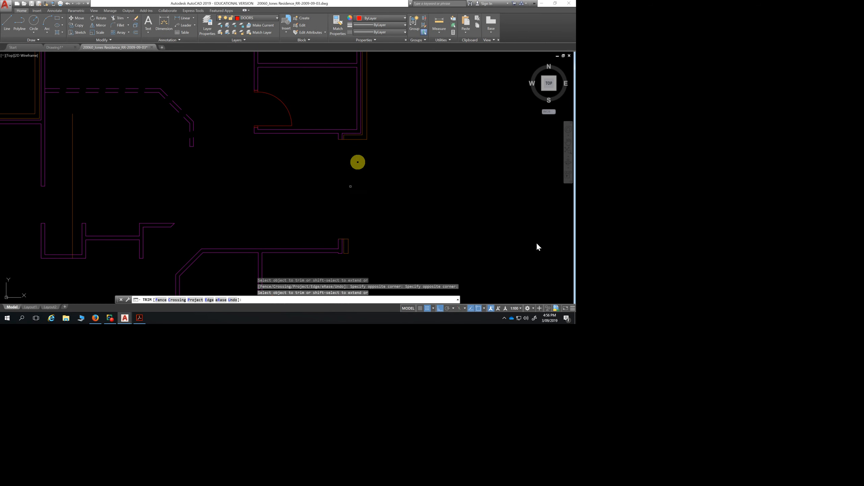
Trim the edge lines where they cross the wall cavity at both ends of the door 2 opening
scroll(364, 208, "up", 2)
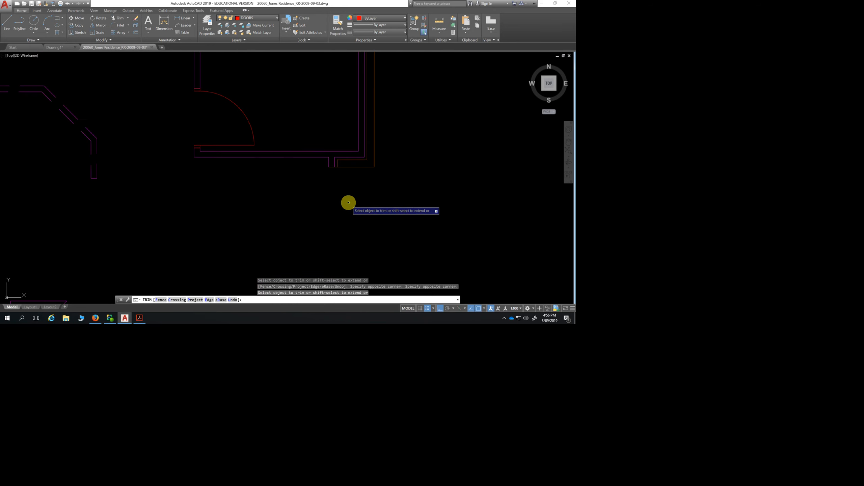
scroll(346, 185, "up", 3)
left_click(318, 131)
scroll(340, 156, "down", 3)
middle_click_drag(361, 175, 360, 161)
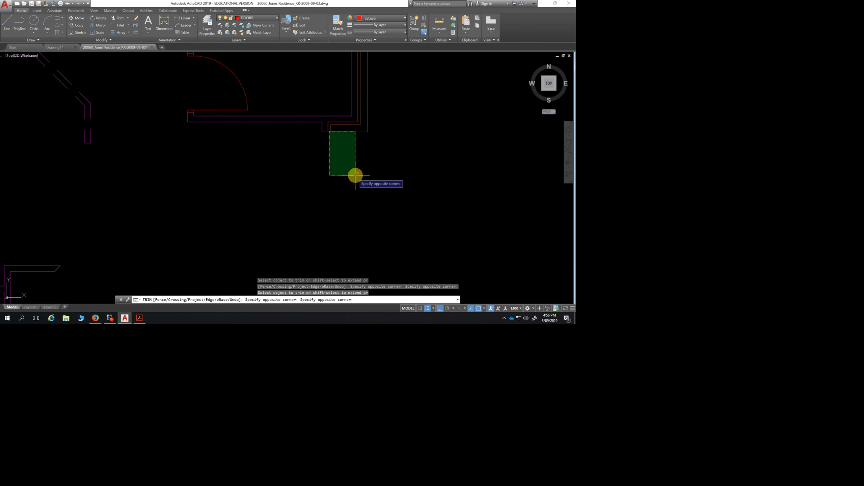
left_click(338, 223)
scroll(339, 217, "down", 3)
middle_click_drag(340, 216, 343, 201)
scroll(343, 202, "up", 8)
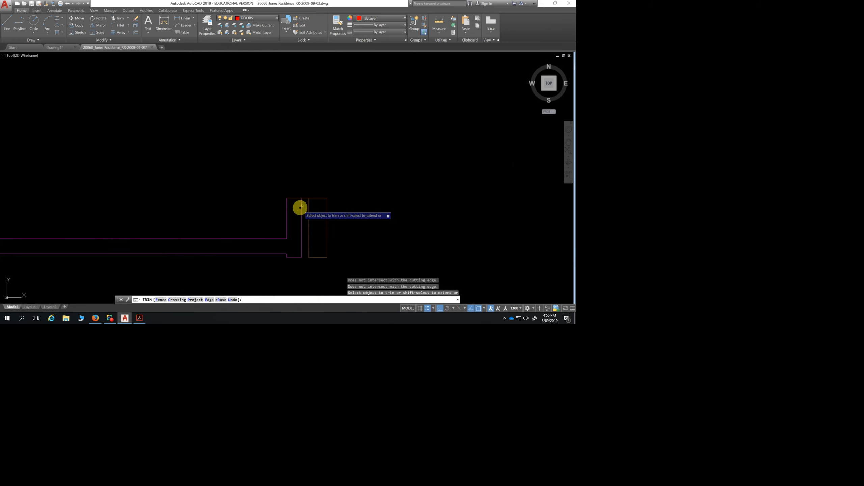
left_click(307, 195)
left_click(309, 199)
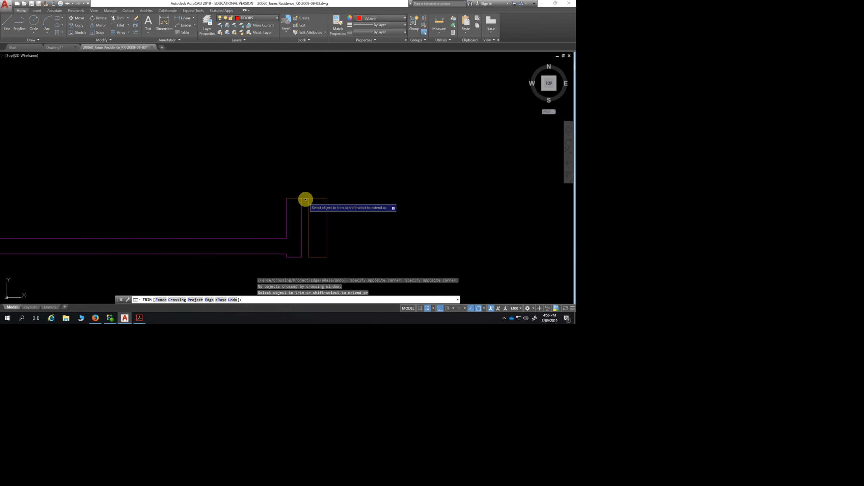
left_click(305, 198)
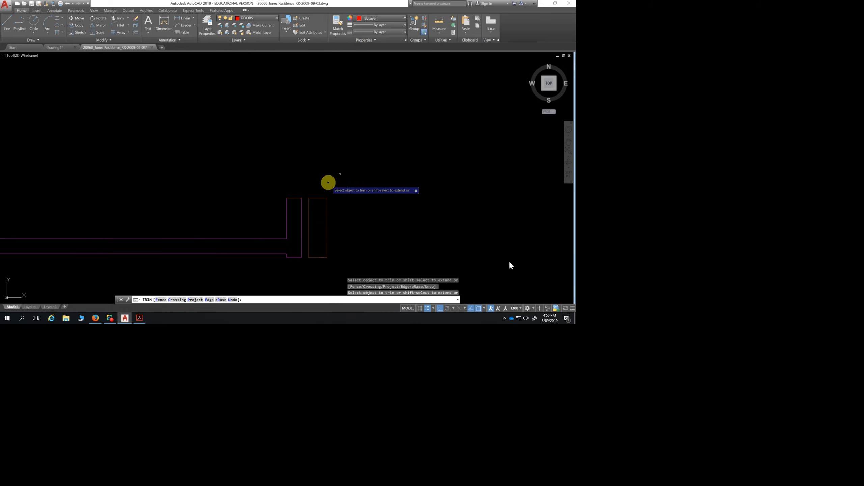
scroll(384, 151, "down", 2)
key("Escape")
Move the short line closing the timber return north of the door 2 opening onto the WALL-TIMBER layer
left_click(328, 181)
scroll(349, 141, "down", 3)
middle_click_drag(352, 128, 353, 194)
scroll(343, 122, "up", 2)
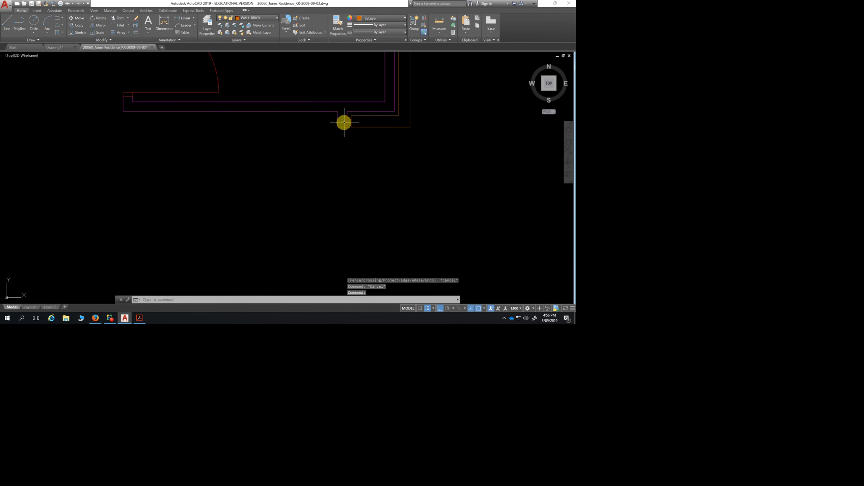
left_click(345, 126)
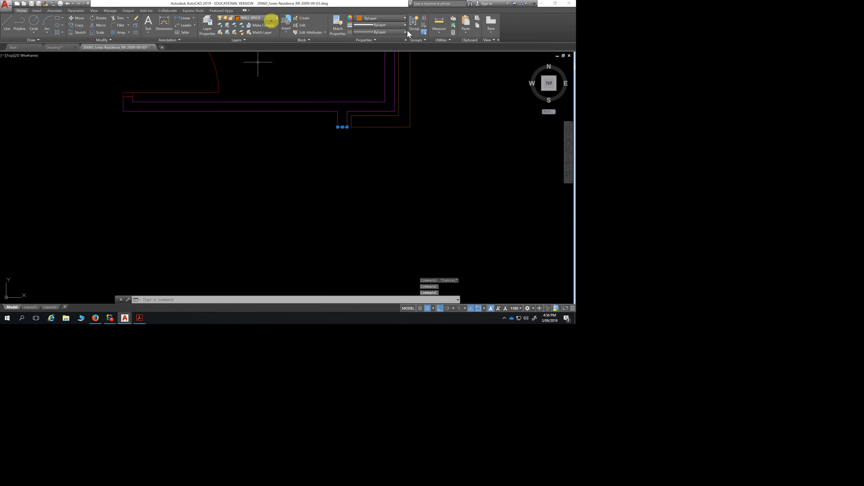
left_click(276, 18)
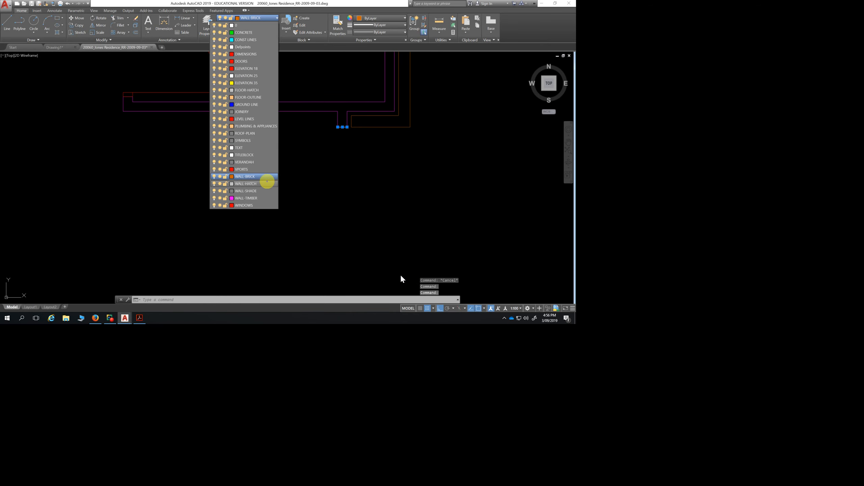
left_click(262, 197)
key("Escape")
key("Escape")
Offset the brick end line at the north side of the door 2 opening 300 mm northward for the next window's south edge
scroll(357, 177, "down", 3)
middle_click_drag(411, 172, 332, 178)
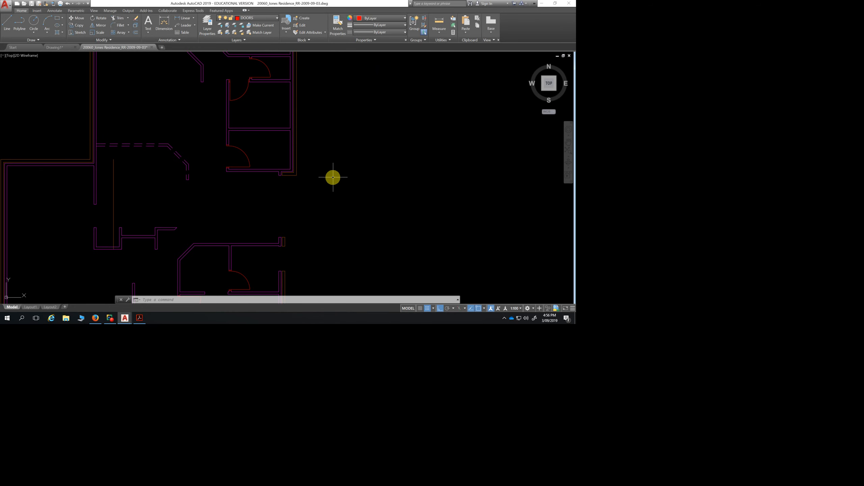
scroll(299, 187, "up", 3)
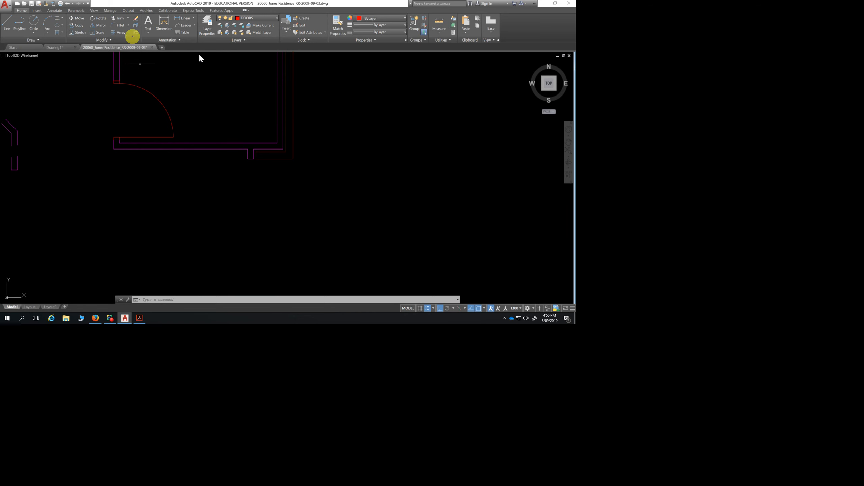
left_click(135, 32)
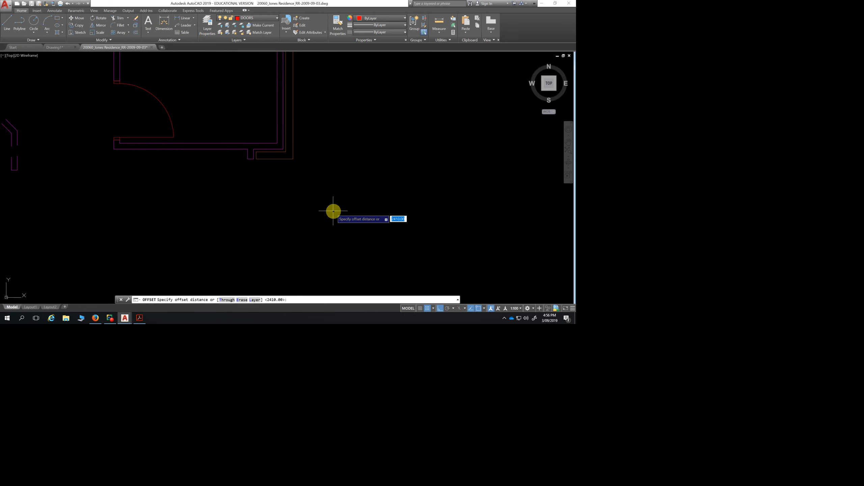
key("Return")
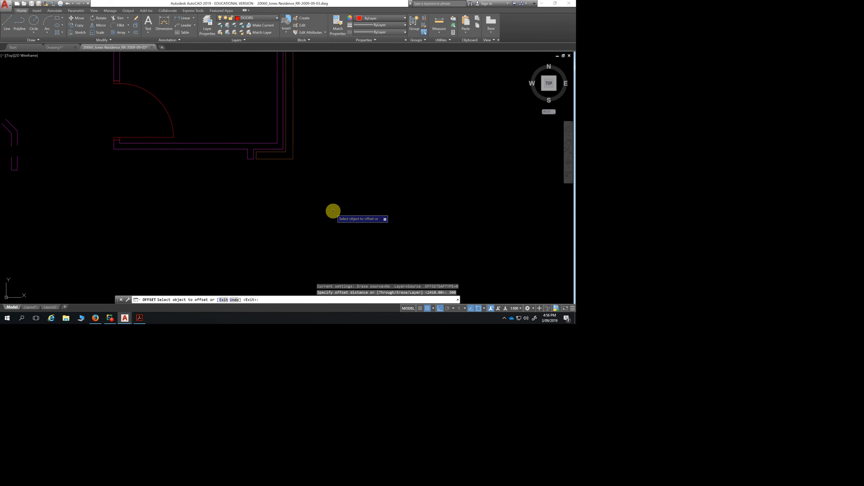
left_click(274, 157)
left_click(266, 93)
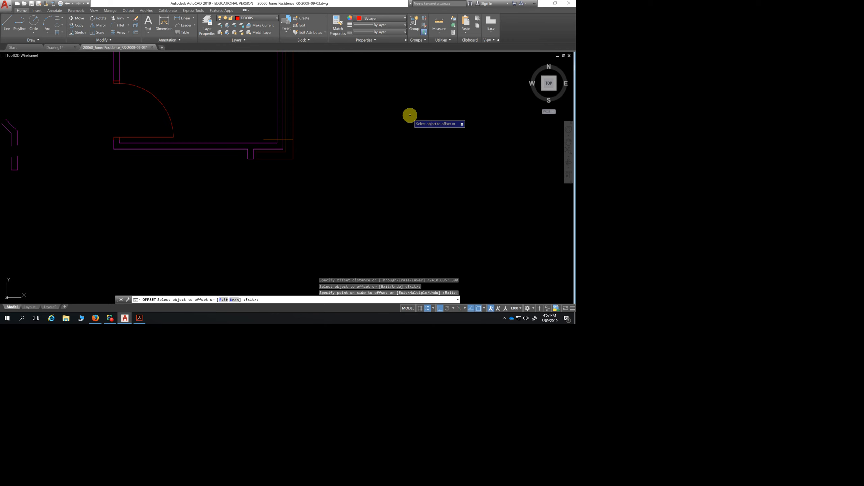
Offset the new window edge line 1450 mm northward to mark the opening's north edge
key("Return")
key("Return")
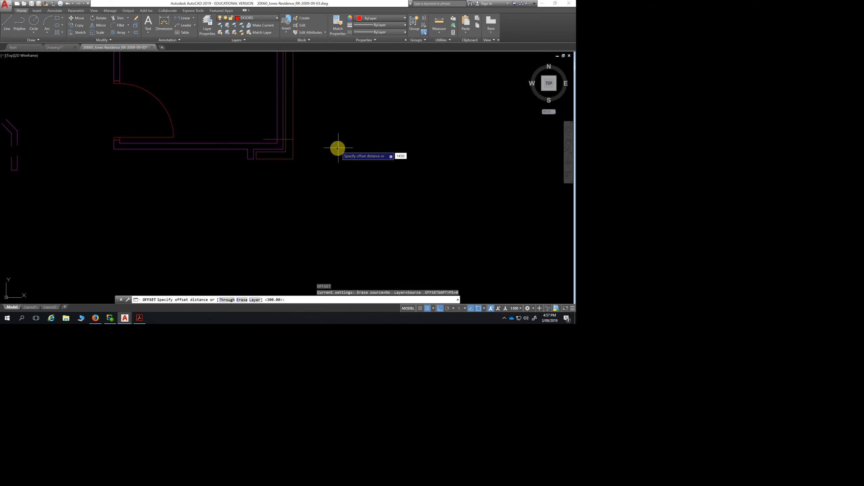
key("Return")
left_click(289, 139)
left_click(317, 76)
scroll(322, 101, "down", 4)
middle_click_drag(322, 105, 322, 149)
scroll(322, 146, "up", 2)
scroll(322, 145, "up", 4)
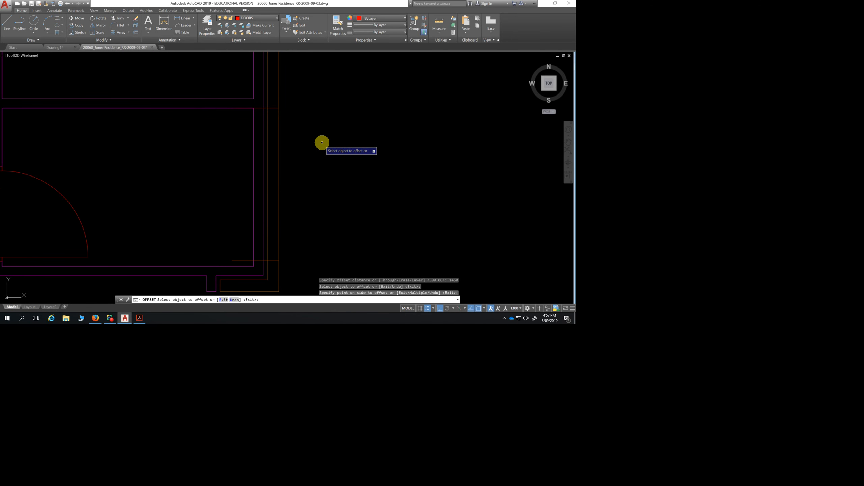
key("Escape")
Try to trim the brick and timber wall lines between the two window edge lines
scroll(292, 160, "down", 4)
left_click(119, 17)
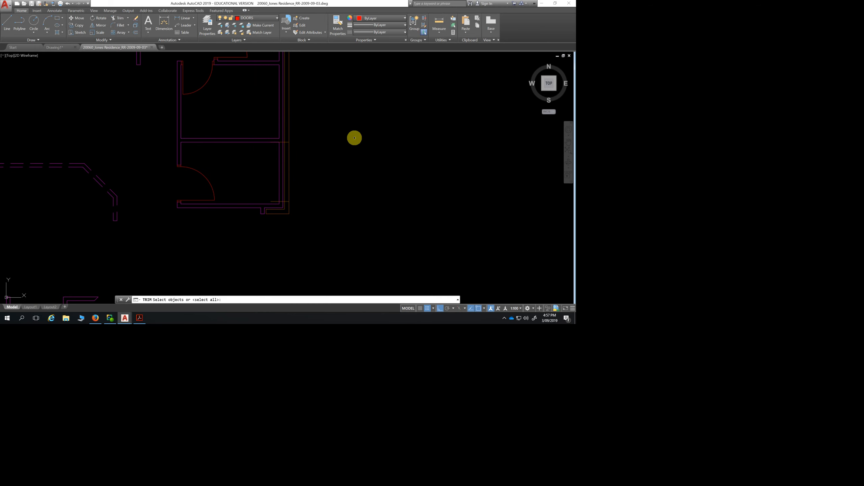
key("Return")
left_click(318, 164)
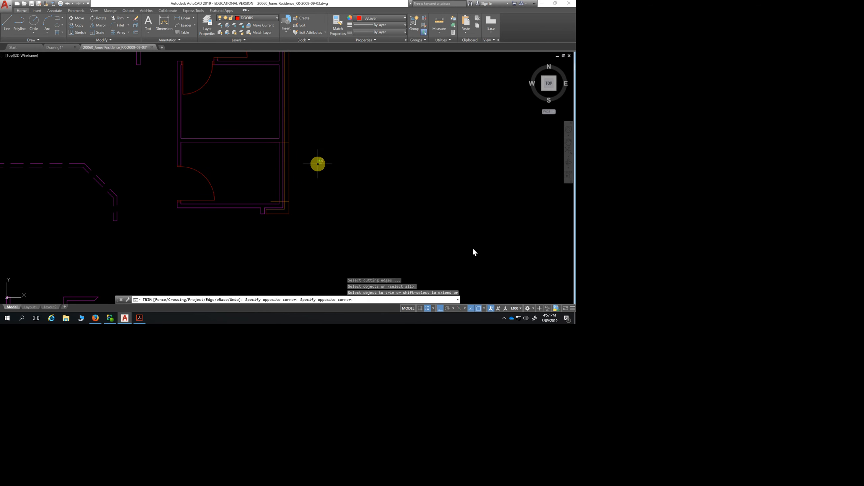
left_click(268, 175)
scroll(271, 149, "up", 4)
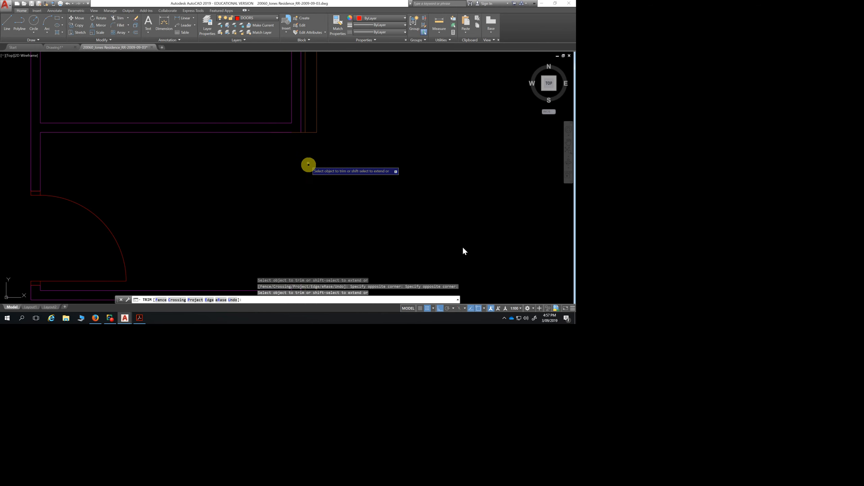
scroll(318, 182, "down", 2)
middle_click_drag(326, 193, 322, 143)
scroll(312, 122, "up", 6)
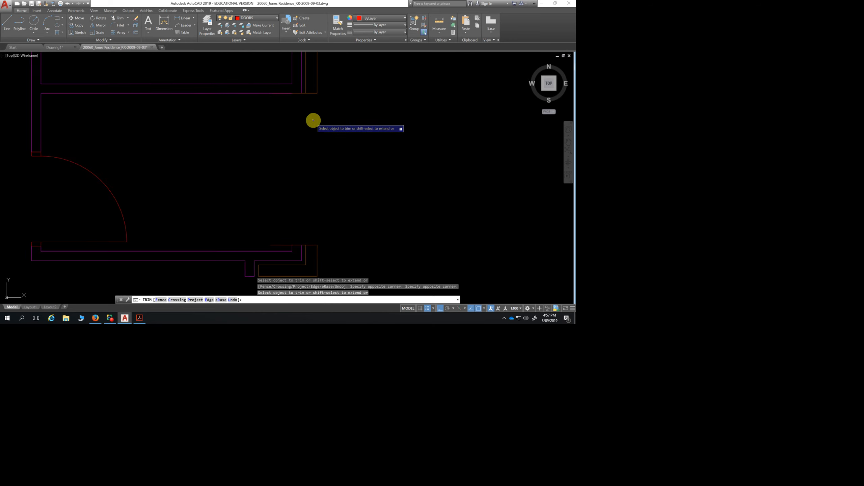
Try to trim the southern window edge line across the timber wall, and undo the whole group of trims
left_click(295, 135)
scroll(308, 185, "down", 2)
middle_click_drag(310, 201, 311, 87)
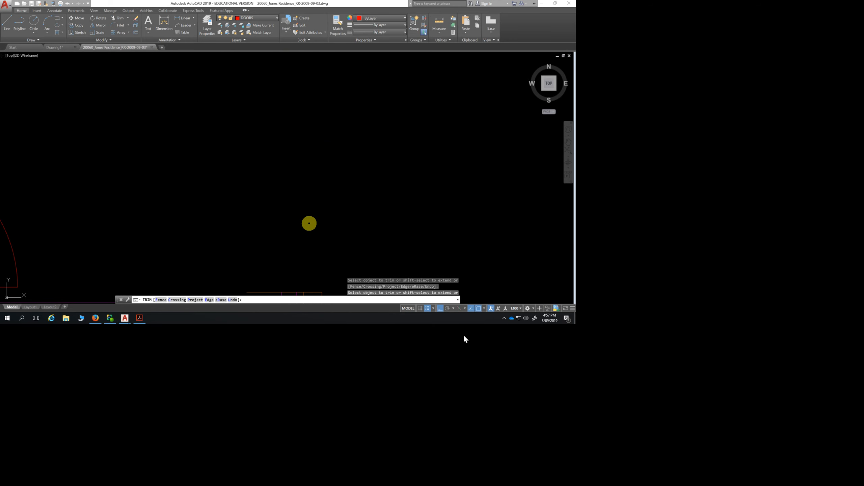
scroll(318, 231, "down", 4)
scroll(305, 247, "up", 4)
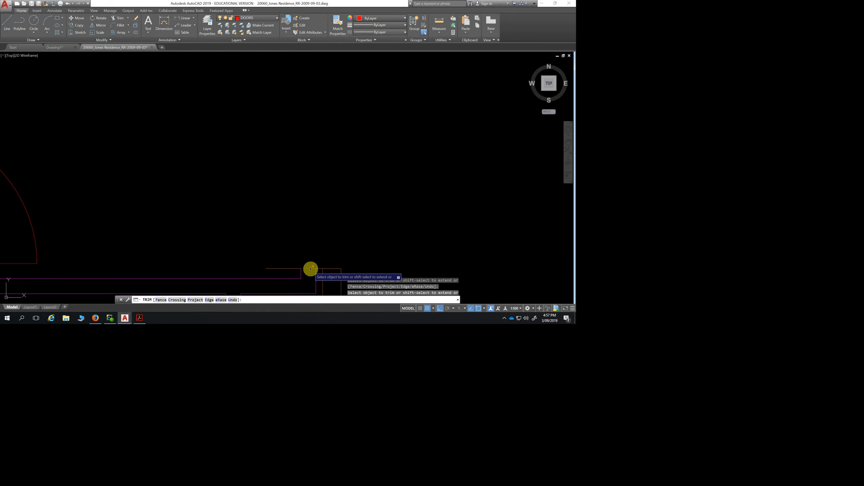
key("Escape")
left_click(291, 268)
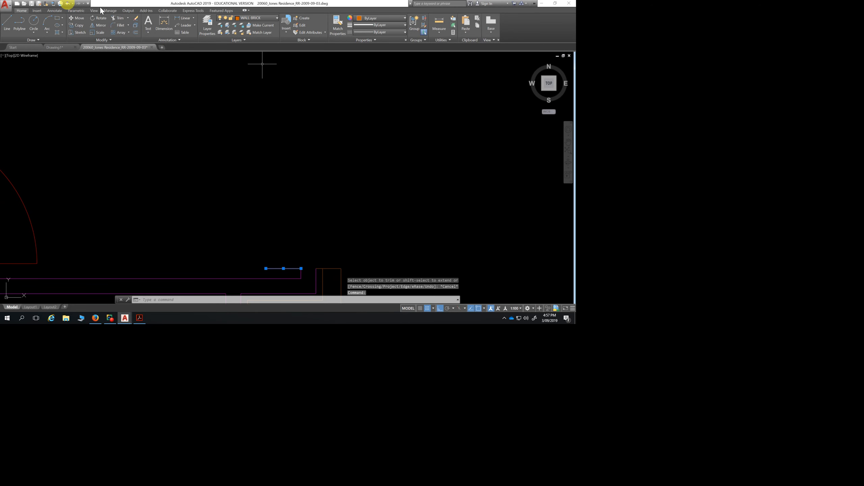
left_click(68, 4)
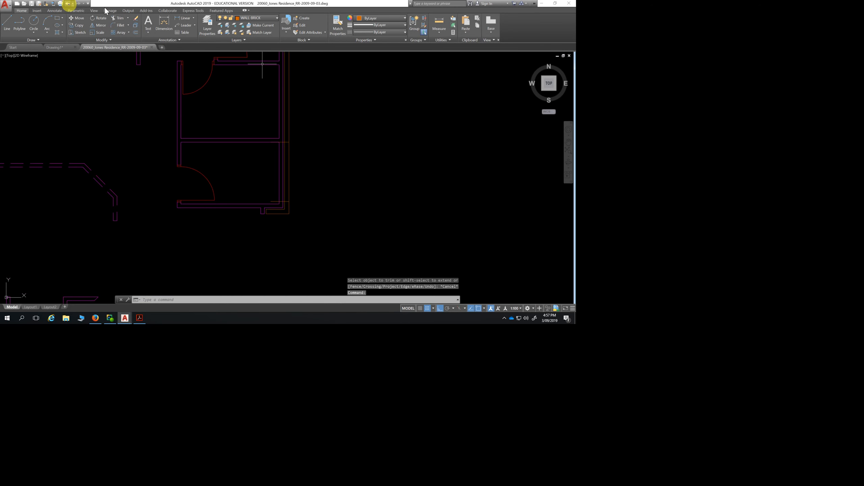
middle_click_drag(243, 154, 245, 198)
scroll(262, 234, "up", 3)
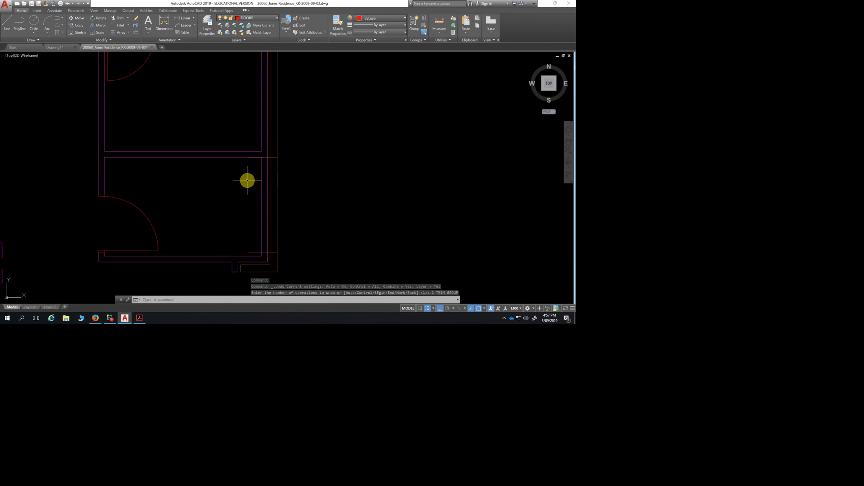
scroll(248, 179, "up", 2)
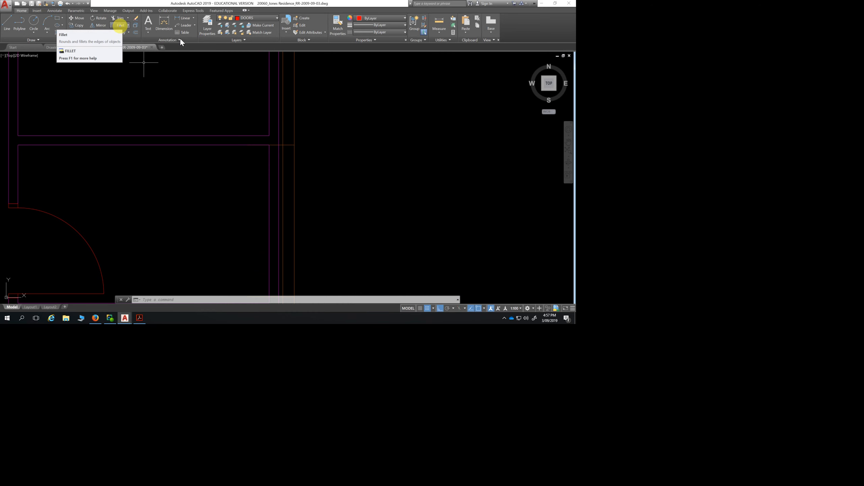
scroll(207, 201, "down", 4)
middle_click_drag(207, 201, 207, 164)
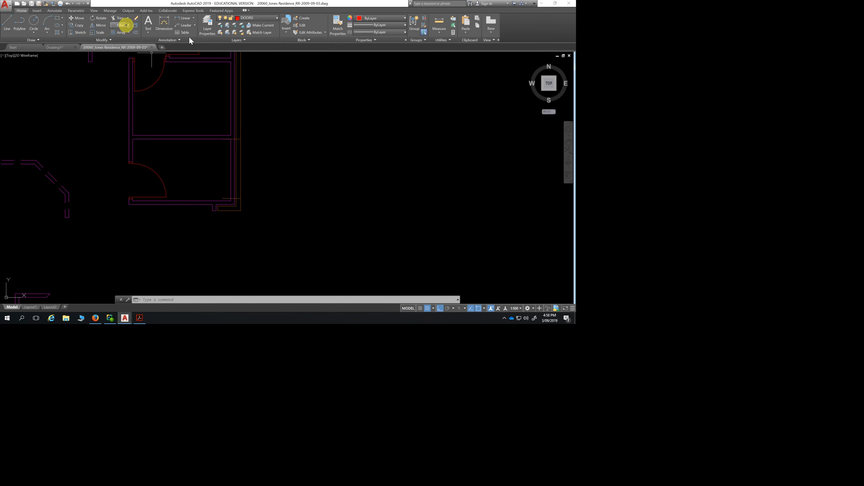
left_click(120, 24)
scroll(224, 148, "up", 2)
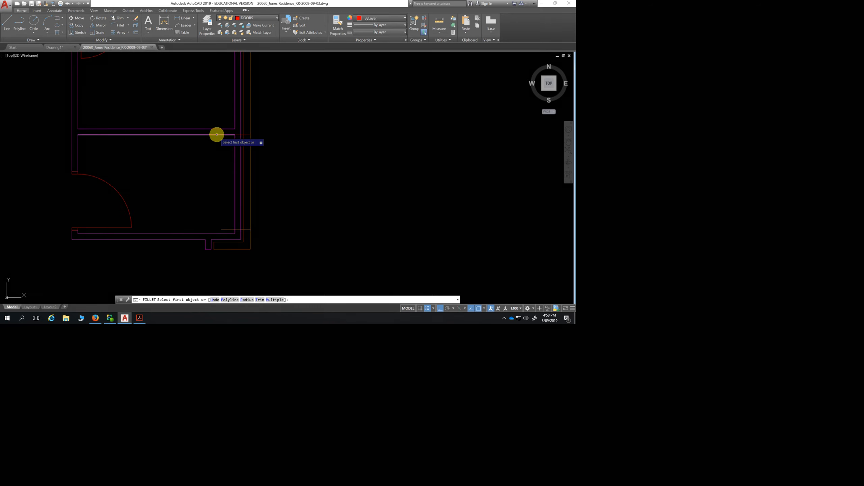
left_click(217, 134)
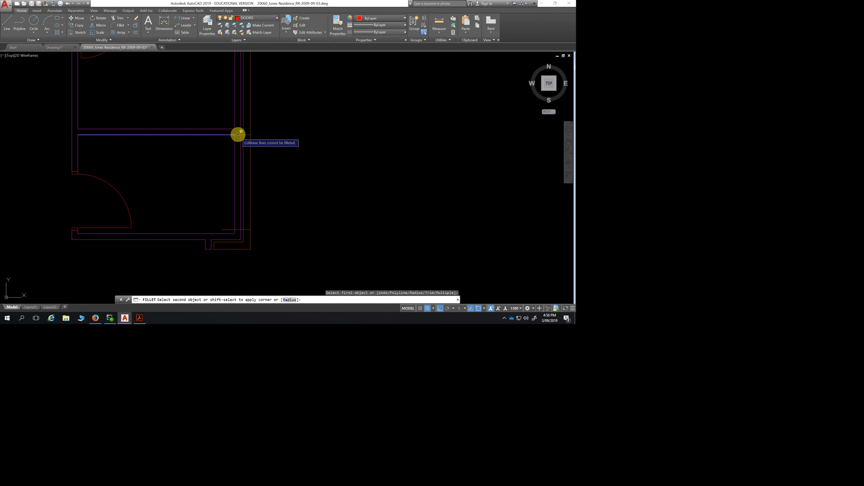
key("Escape")
key("Escape")
key("Escape")
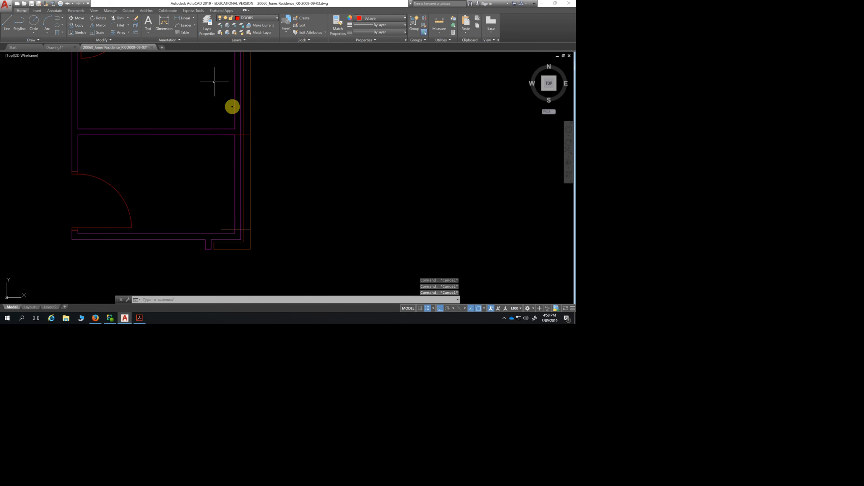
Trim the brick and timber wall lines between the two edge lines to cut the 1450 mm window opening
left_click(119, 18)
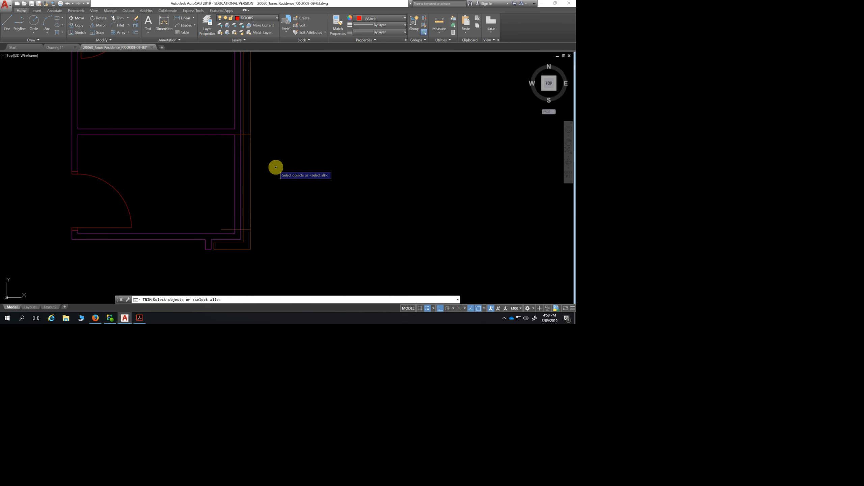
key("Return")
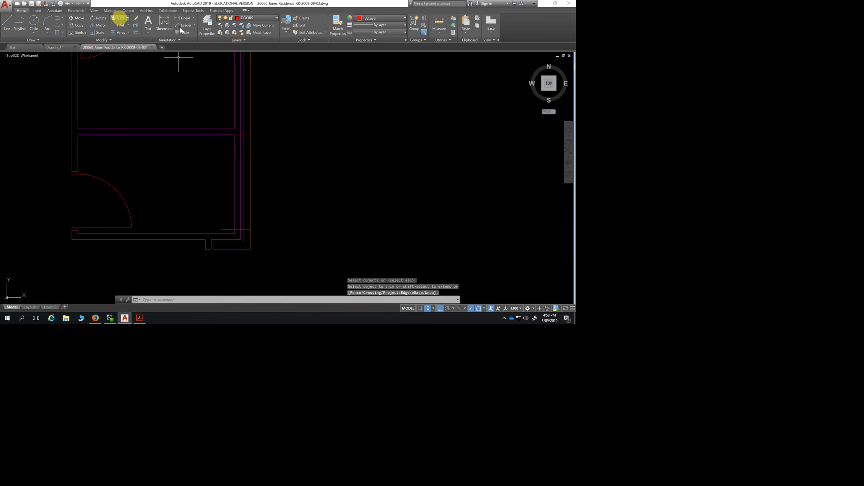
left_click(120, 18)
key("Return")
left_click(280, 159)
left_click(211, 190)
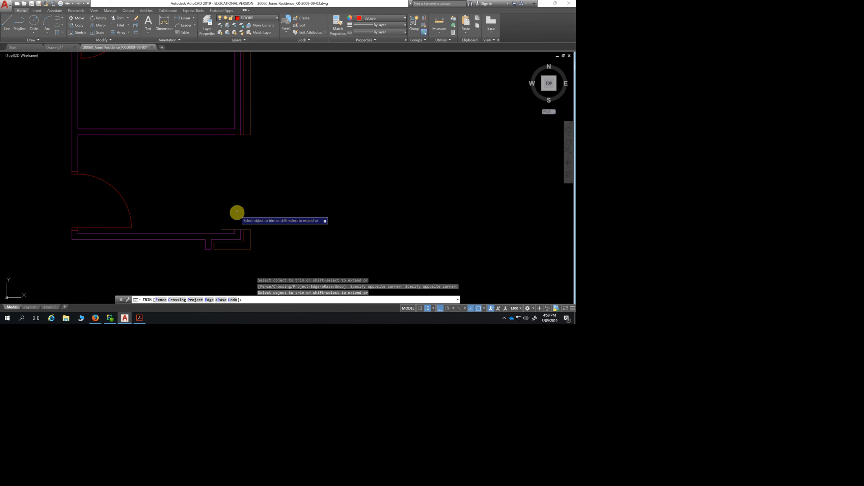
key("Escape")
Shorten the window's southern edge line by stretching its west end to the inner face of the timber wall
scroll(228, 232, "up", 3)
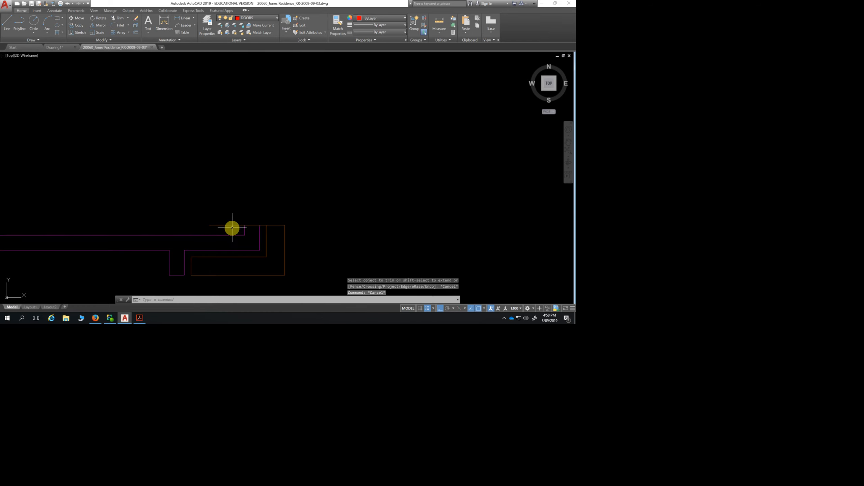
left_click(233, 225)
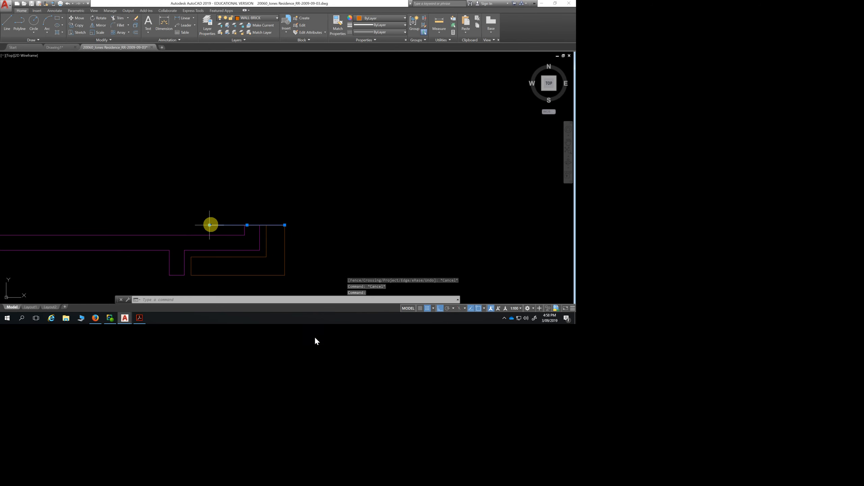
mouse_move(209, 225)
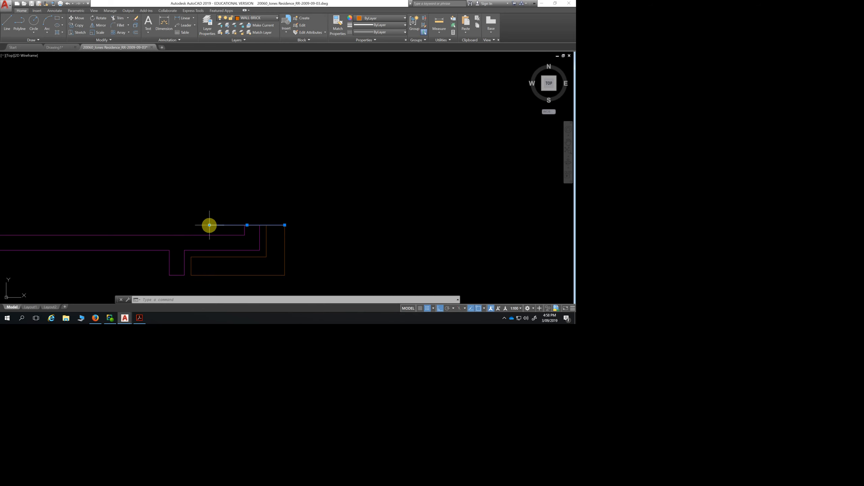
left_click(210, 225)
scroll(245, 224, "up", 5)
left_click(246, 226)
scroll(301, 164, "down", 5)
key("Escape")
key("Escape")
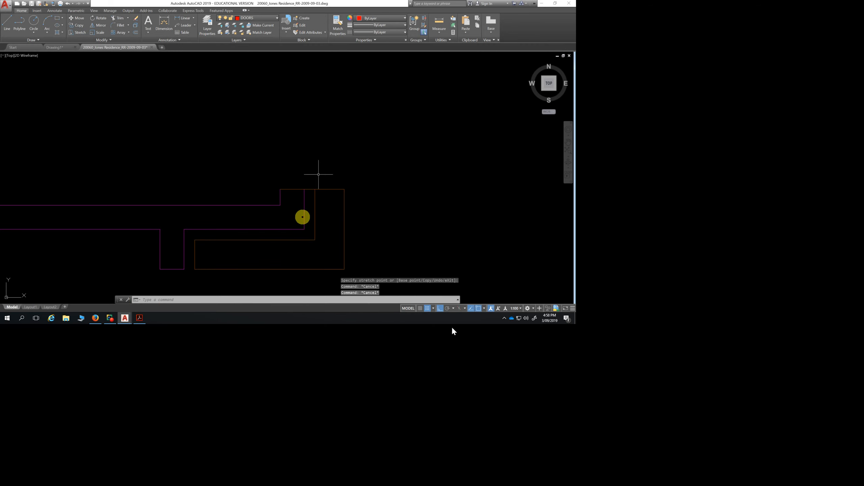
Shorten the window's northern edge line by stretching its west end to the outer face of the timber wall
scroll(286, 157, "down", 4)
mouse_move(286, 158)
middle_mouse_down()
mouse_move(271, 251)
mouse_move(267, 224)
middle_mouse_up()
scroll(254, 103, "up", 3)
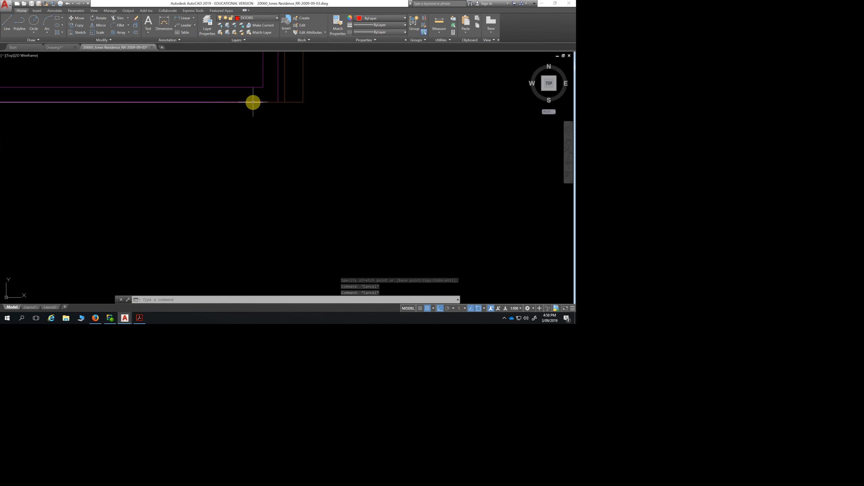
left_click(267, 103)
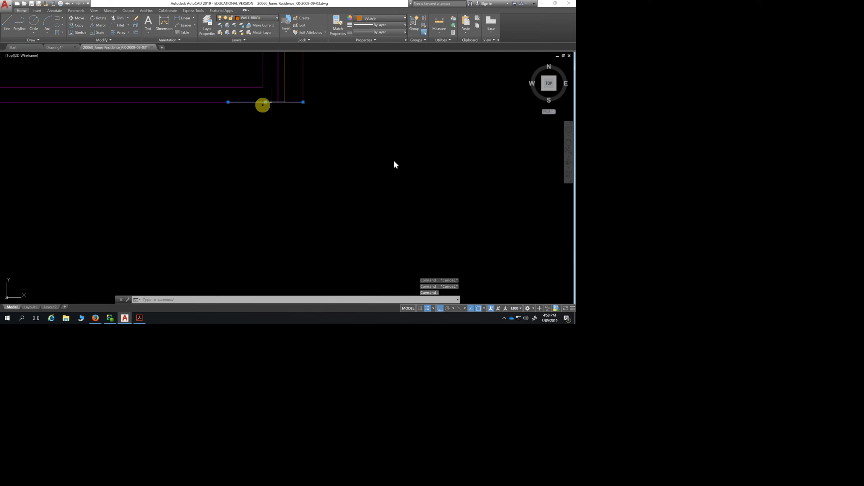
left_click(228, 102)
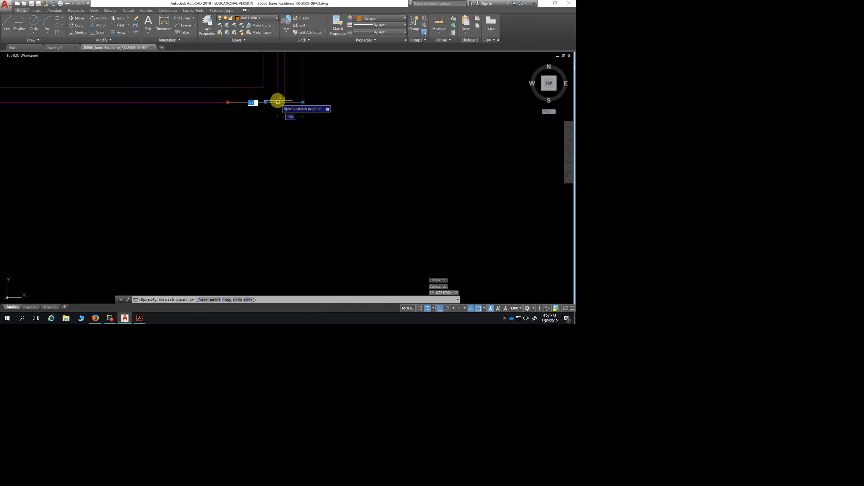
left_click(277, 102)
key("Escape")
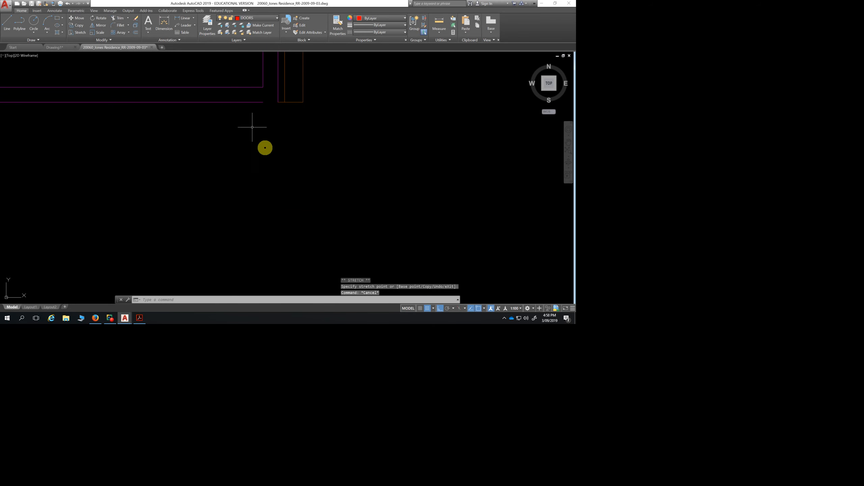
Stretch the east end of the timber partition line to the outer timber face, closing the window's northern timber jamb
left_click(247, 102)
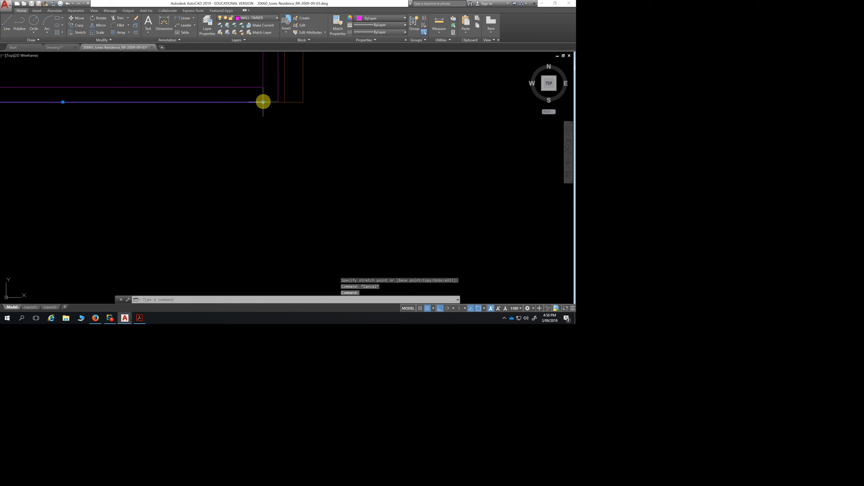
left_click(262, 102)
left_click(278, 102)
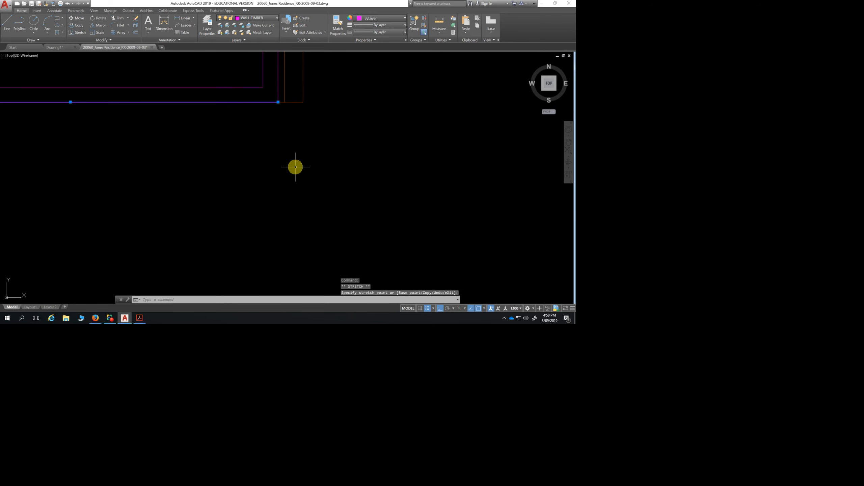
key("Escape")
key("Escape")
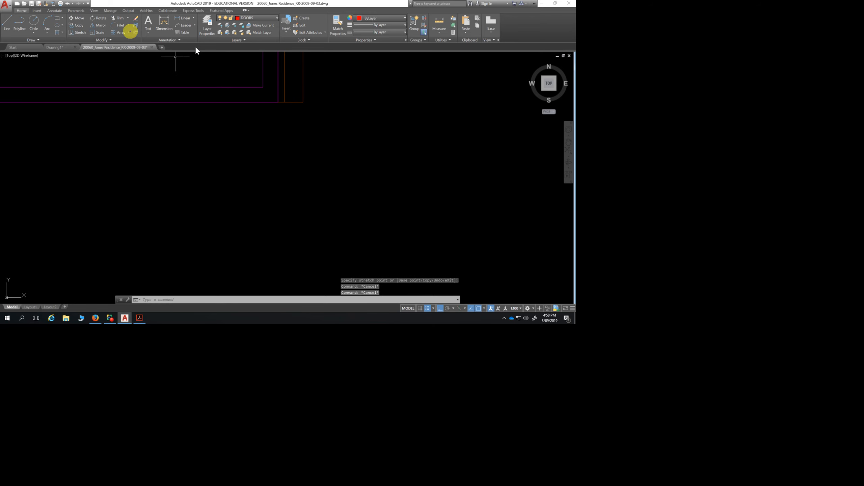
Trim the line crossing the cavity between the stud wall and brick skin at the south end of the upper east wall
left_click(119, 18)
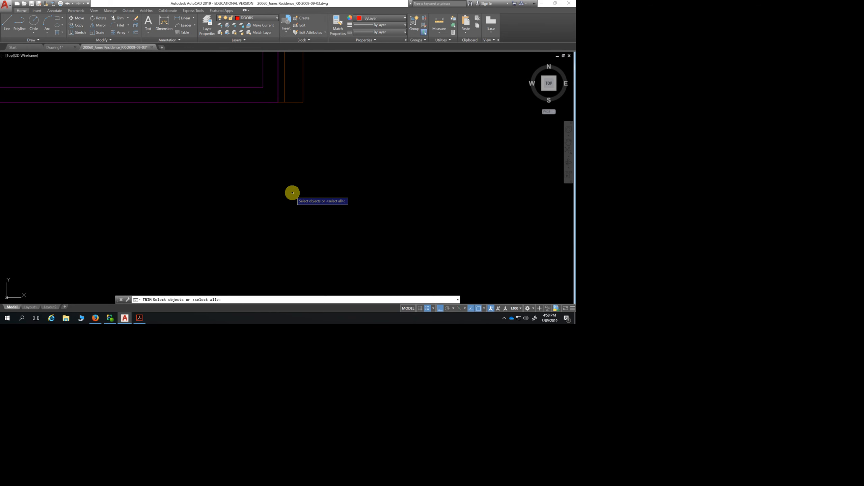
key("Return")
left_click(279, 102)
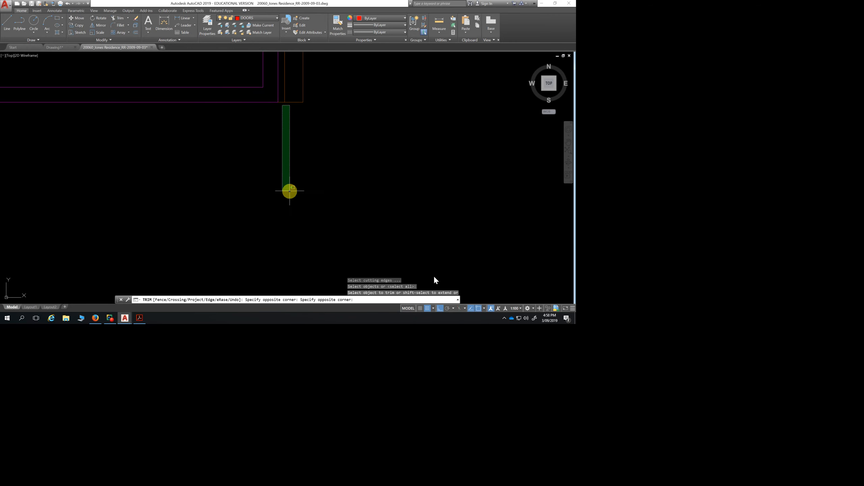
left_click(286, 160)
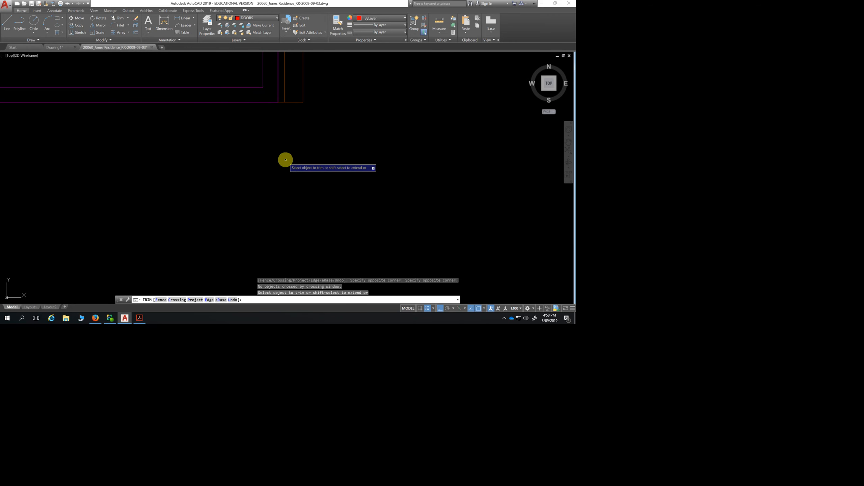
left_click(283, 100)
scroll(292, 230, "down", 4)
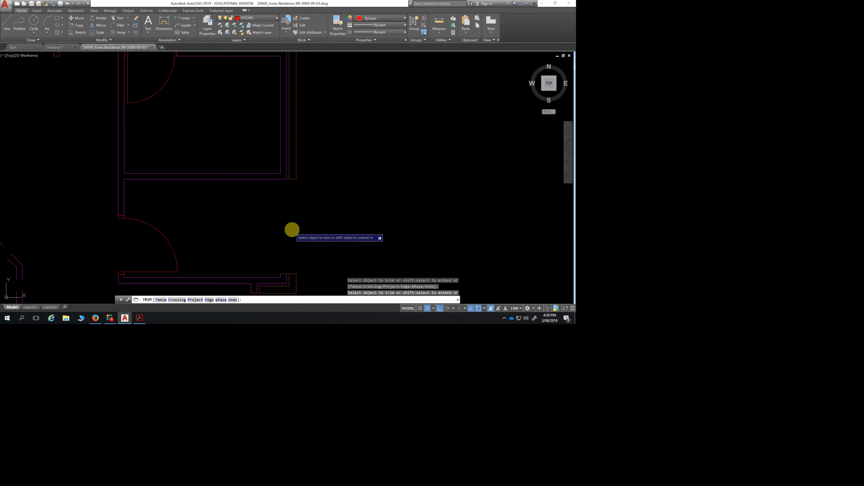
scroll(280, 253, "up", 3)
scroll(270, 218, "up", 3)
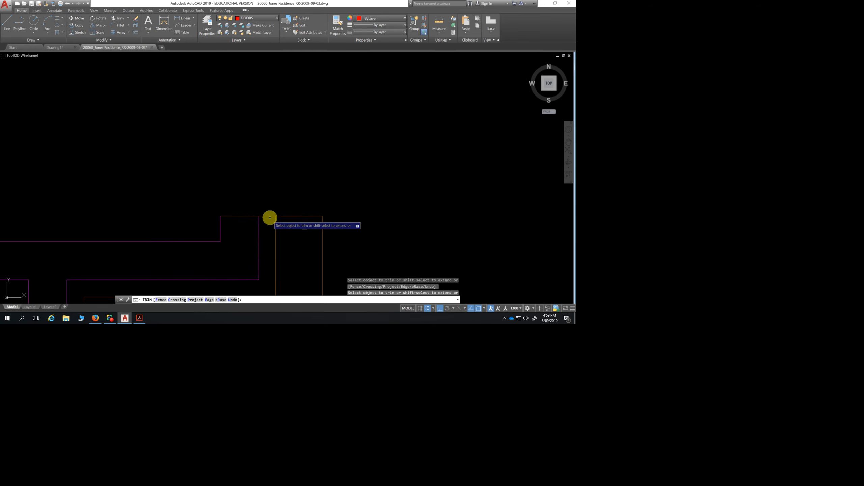
scroll(303, 144, "down", 5)
key("Escape")
Look over the whole floor plan and its exterior walls
scroll(305, 143, "down", 3)
scroll(341, 172, "down", 2)
scroll(353, 174, "down", 5)
mouse_move(375, 168)
middle_mouse_down()
mouse_move(358, 199)
mouse_move(349, 191)
middle_mouse_up()
scroll(336, 189, "up", 4)
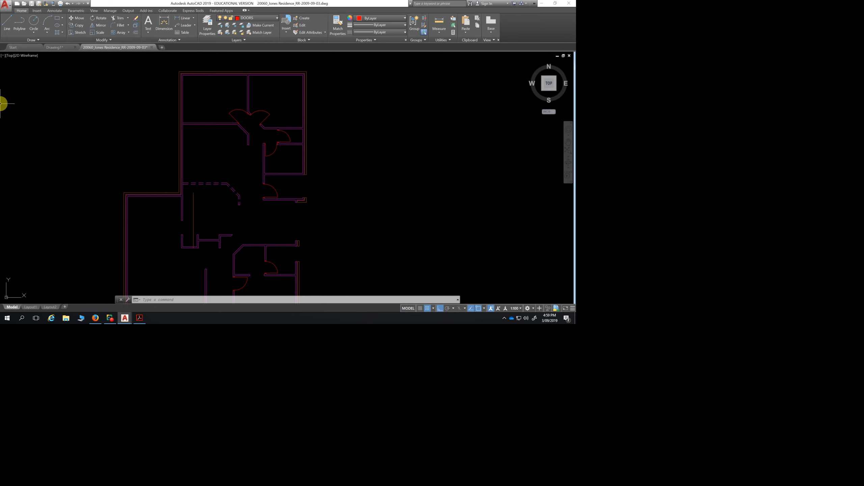
scroll(343, 220, "down", 2)
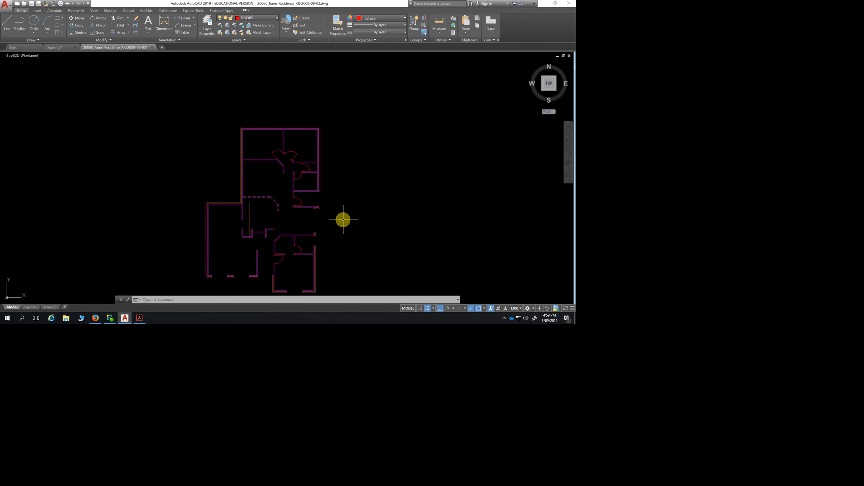
middle_click_drag(343, 207, 331, 165)
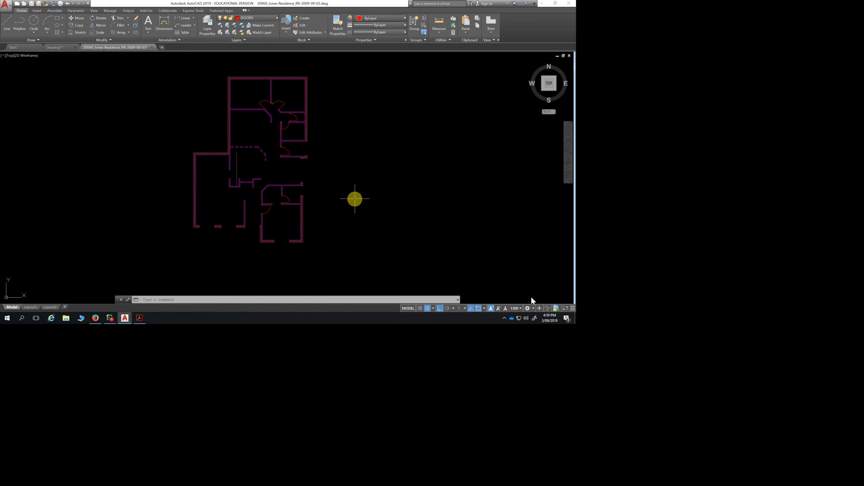
Offset the end line of the upper east brick wall 190 upward into the wall
scroll(326, 150, "up", 2)
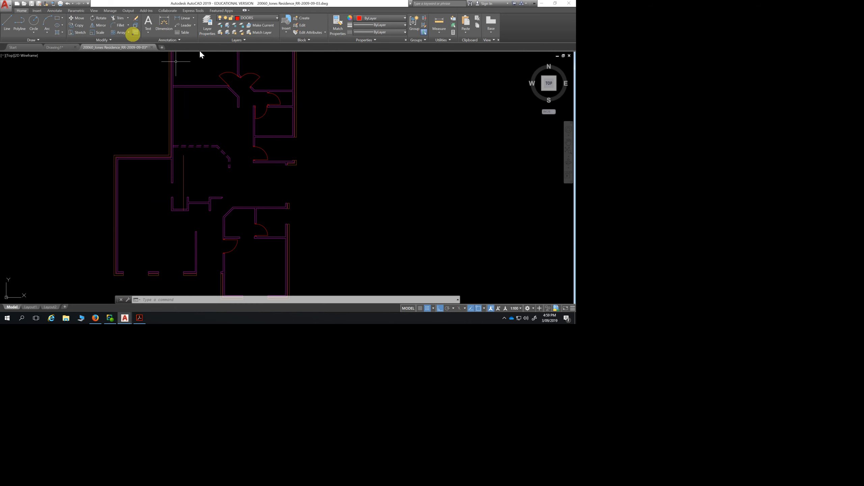
left_click(135, 32)
type("1")
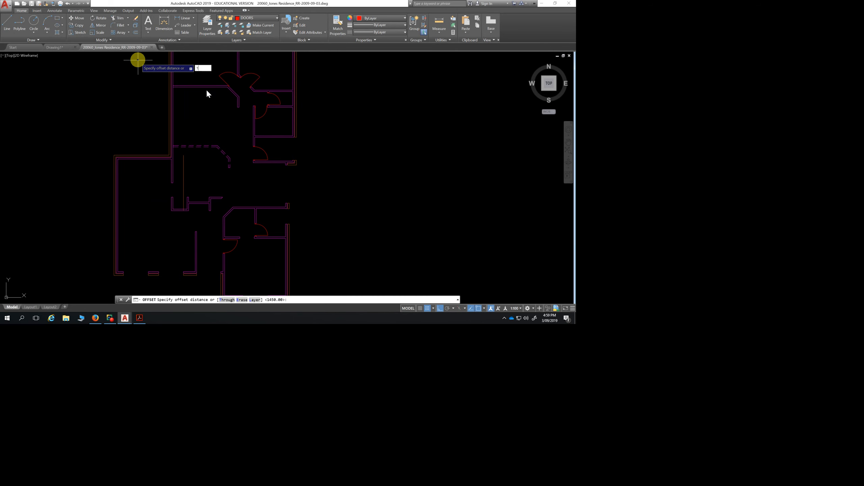
type("90")
key("Return")
scroll(297, 136, "up", 2)
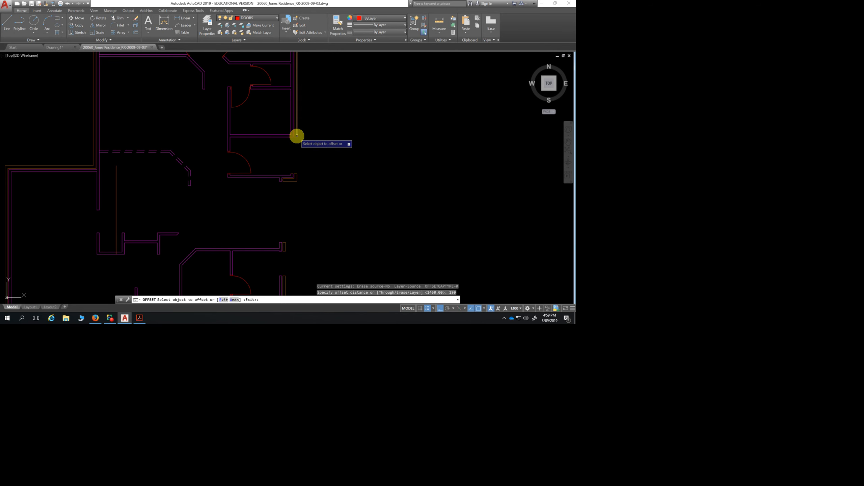
scroll(297, 143, "down", 2)
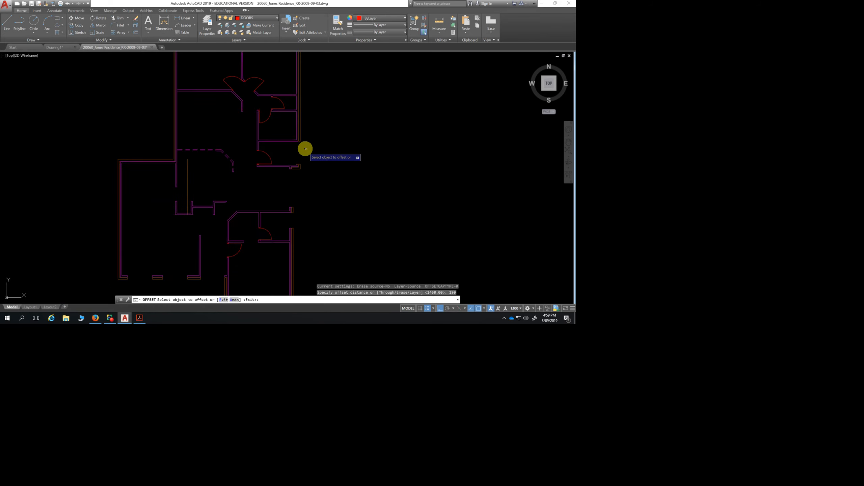
scroll(283, 170, "up", 4)
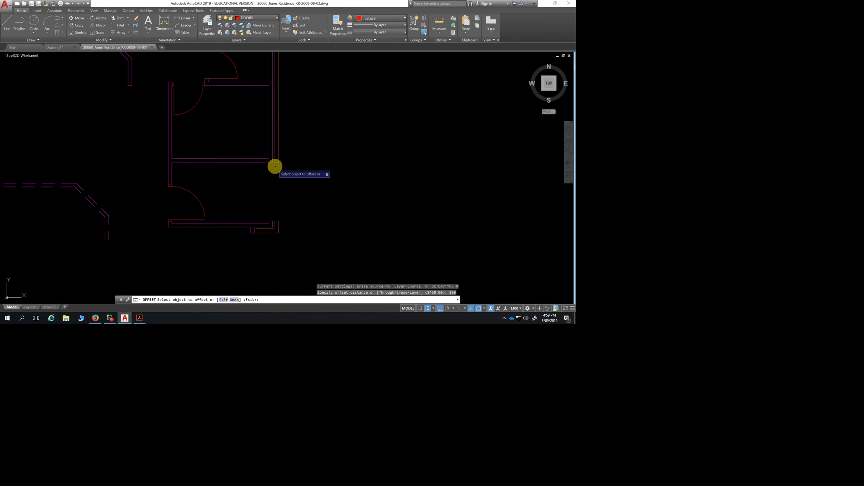
left_click(278, 162)
left_click(279, 140)
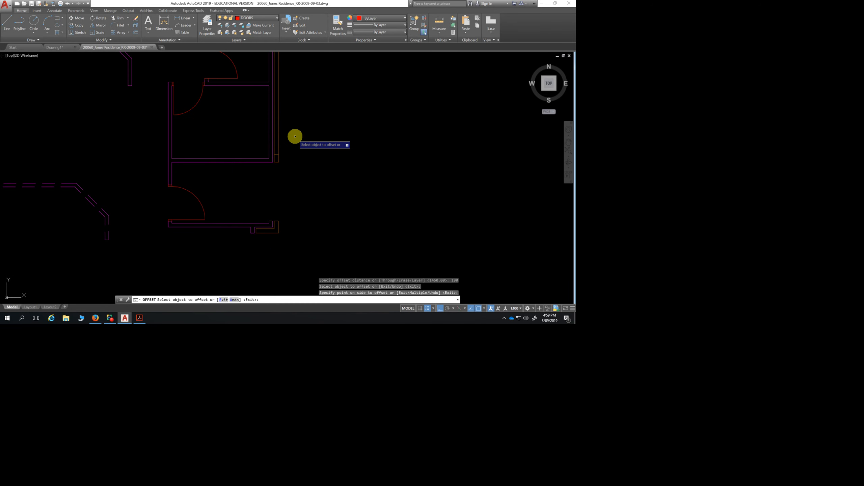
key("Escape")
key("Escape")
key("Escape")
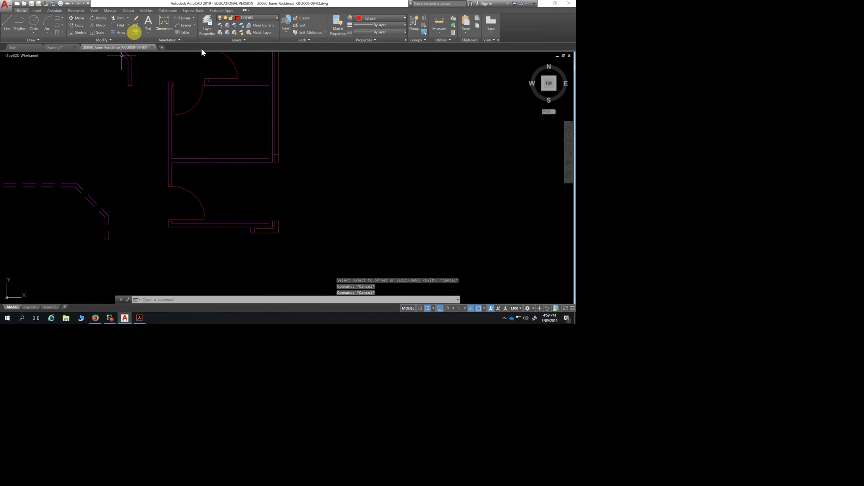
left_click(135, 32)
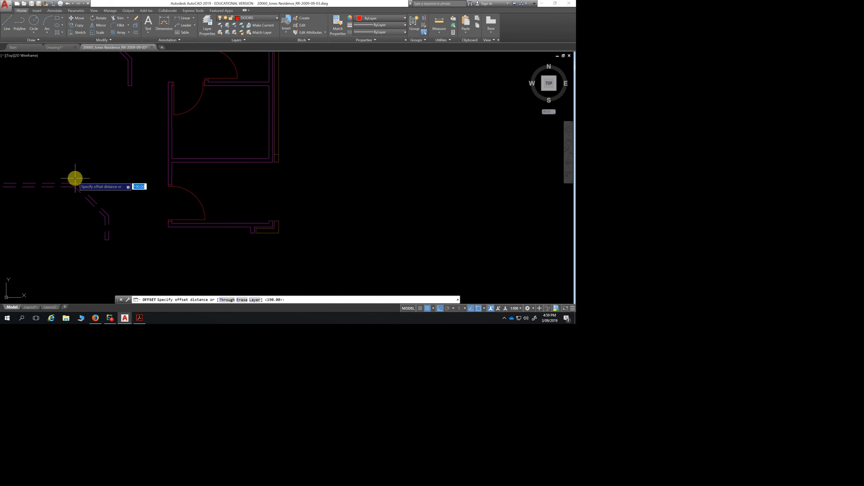
type("970")
key("Return")
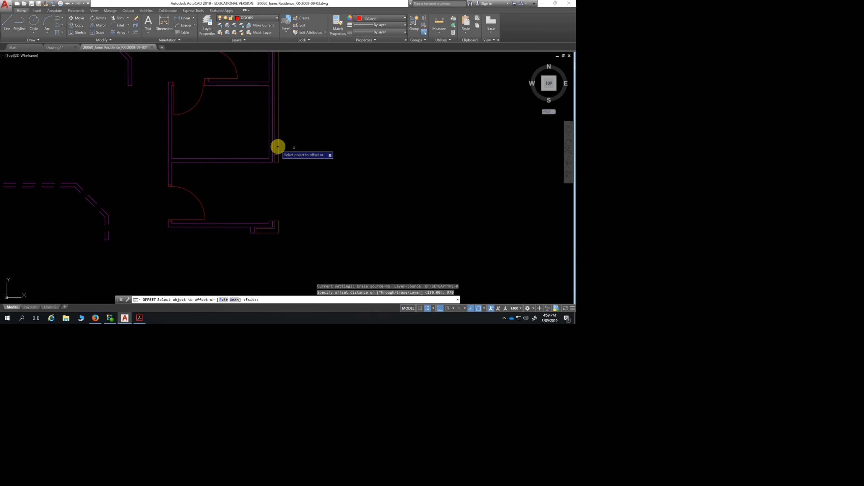
Offset the short cross line near the south end of the east brick wall 970 upward
left_click(135, 32)
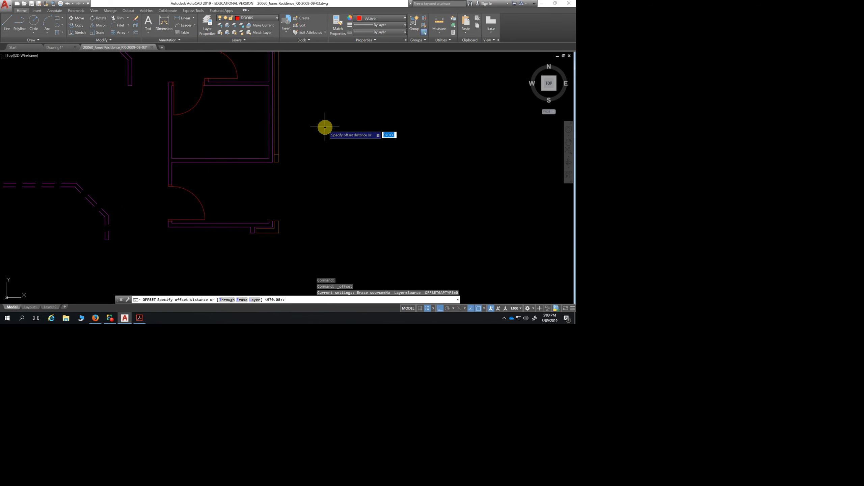
type("970")
key("Return")
scroll(284, 153, "up", 2)
left_click(269, 158)
left_click(303, 116)
scroll(308, 130, "down", 4)
scroll(338, 154, "down", 2)
middle_click_drag(338, 154, 321, 194)
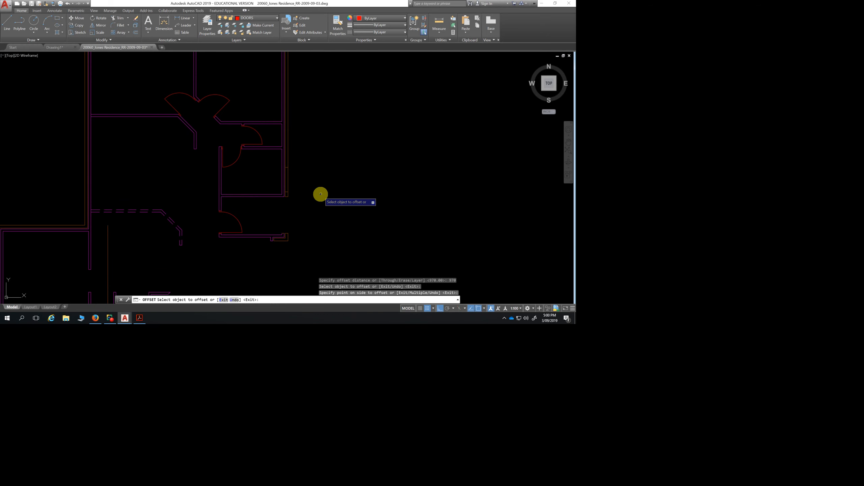
Offset the upper of the two cross lines in the east brick wall another 970 upward
key("Return")
key("Return")
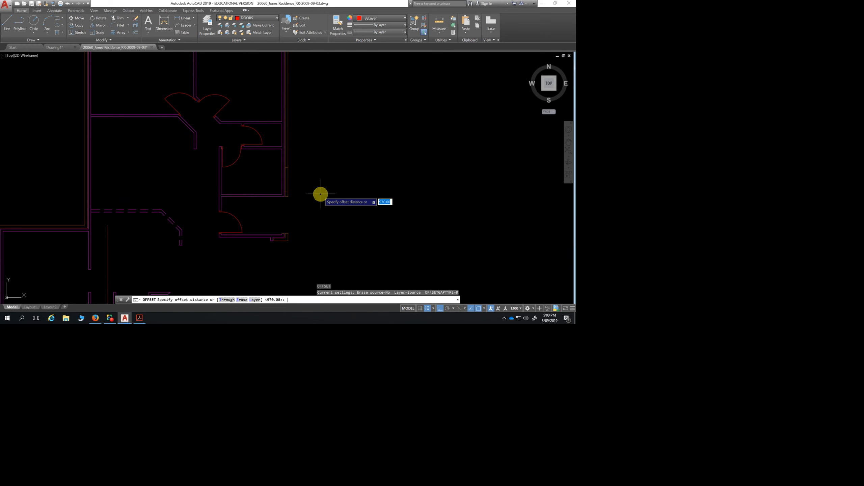
type("970")
key("Return")
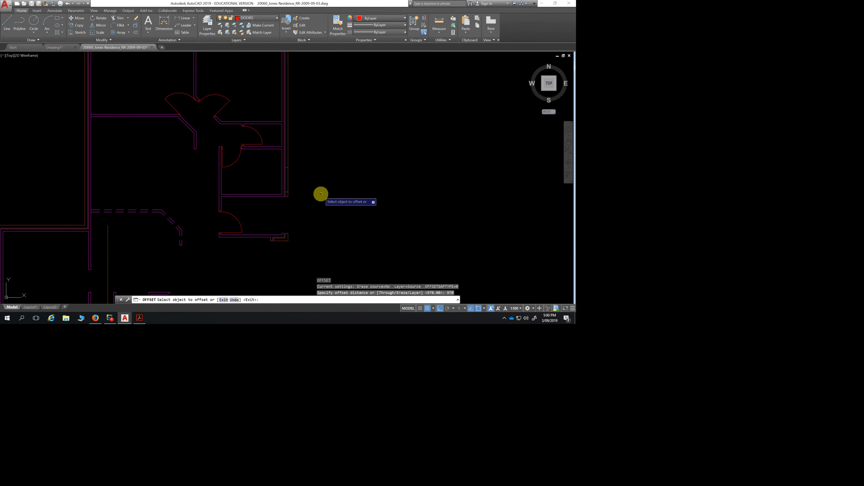
scroll(282, 172, "up", 4)
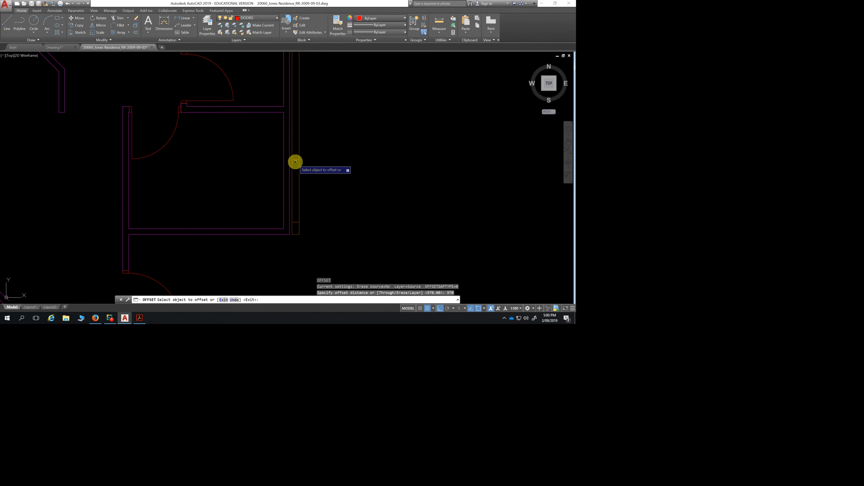
left_click(295, 159)
left_click(315, 102)
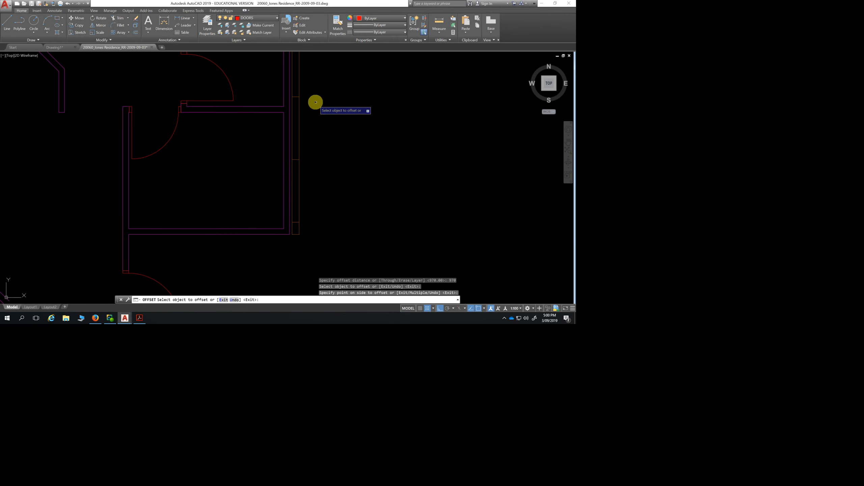
key("Escape")
scroll(318, 105, "down", 4)
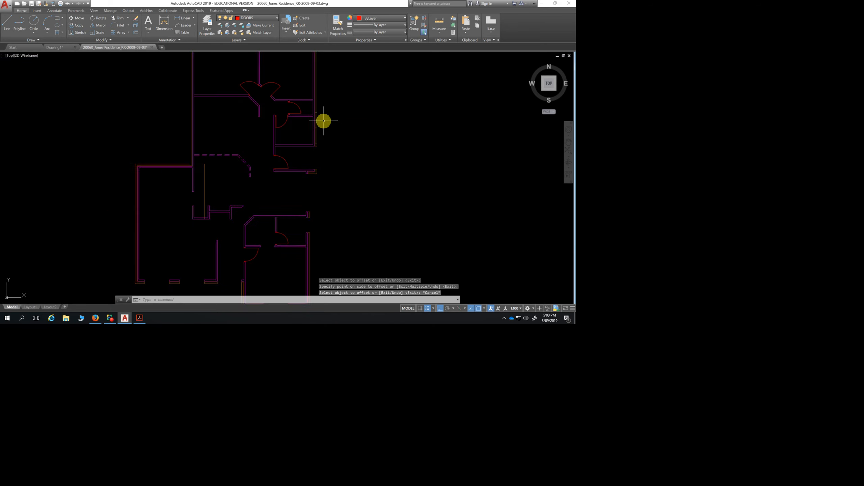
Stretch the middle cross line's inner end across the cavity to the inner face of the east stud wall
middle_click_drag(323, 157, 282, 116)
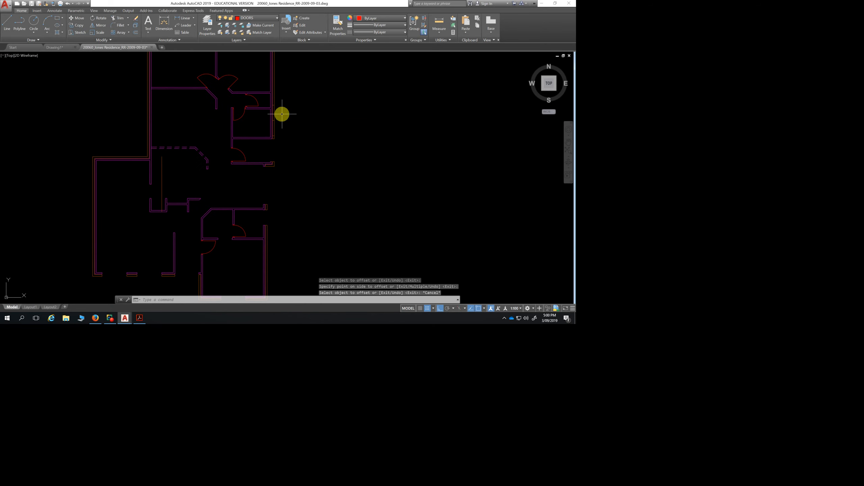
scroll(285, 114, "down", 2)
middle_click_drag(286, 115, 276, 165)
scroll(276, 164, "up", 4)
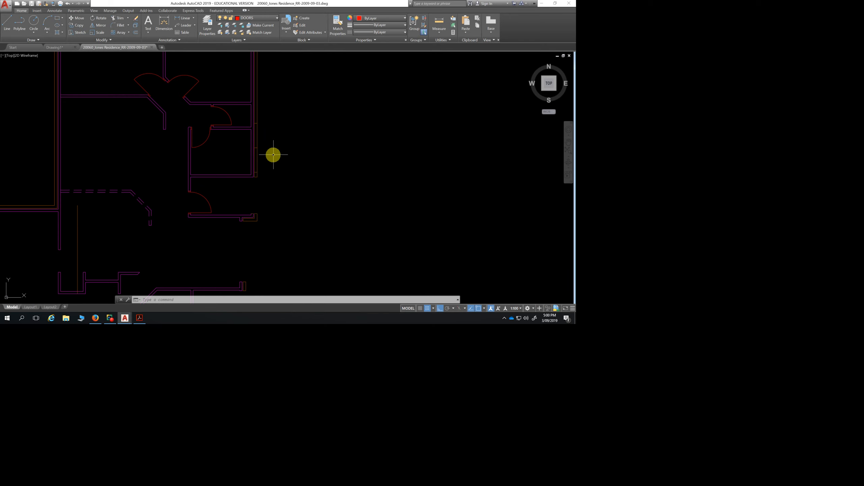
scroll(256, 147, "up", 1)
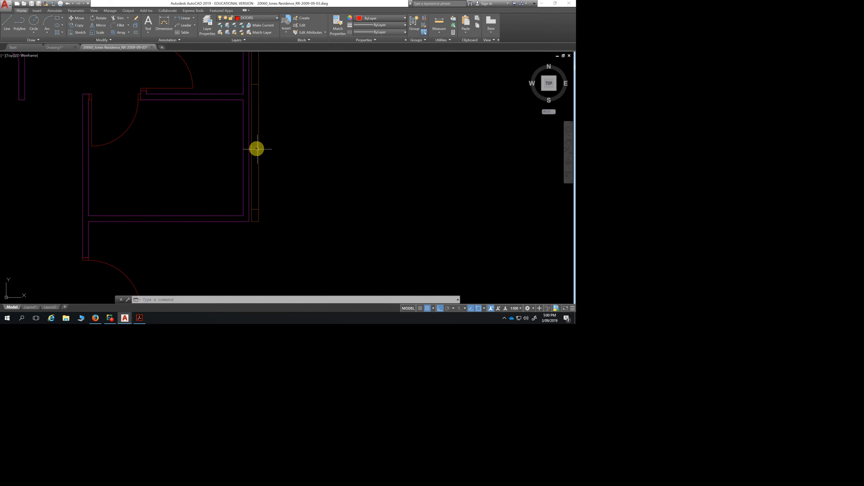
scroll(295, 164, "up", 1)
scroll(266, 158, "up", 2)
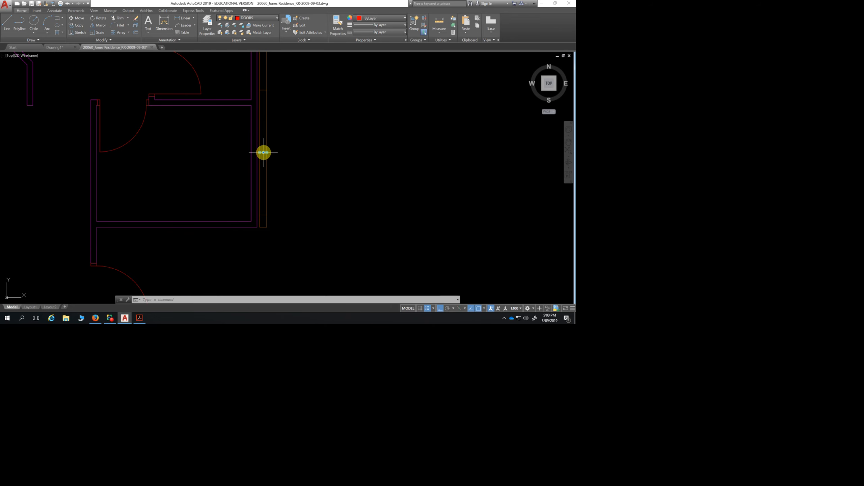
scroll(255, 153, "up", 3)
left_click(274, 142)
left_click(270, 142)
left_click(235, 142)
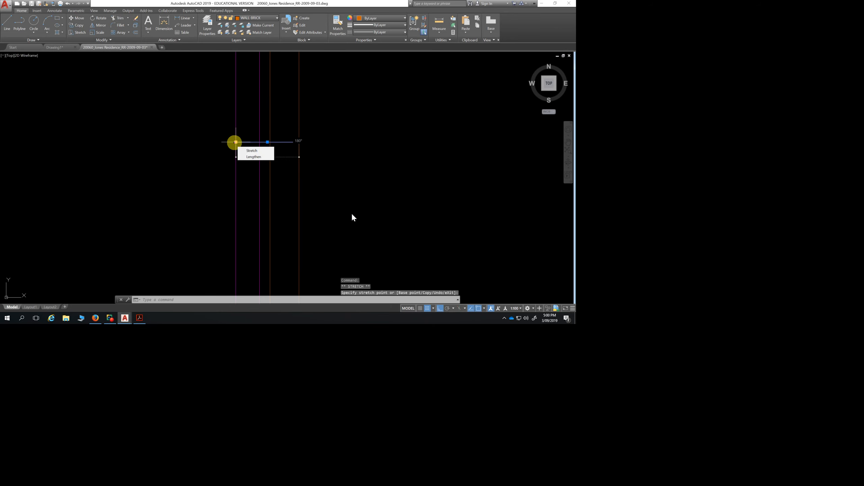
Stretch the lowest cross line's inner end to the inner face of the east stud wall
scroll(289, 202, "down", 3)
middle_click_drag(328, 199, 322, 159)
scroll(283, 232, "up", 3)
left_click(282, 216)
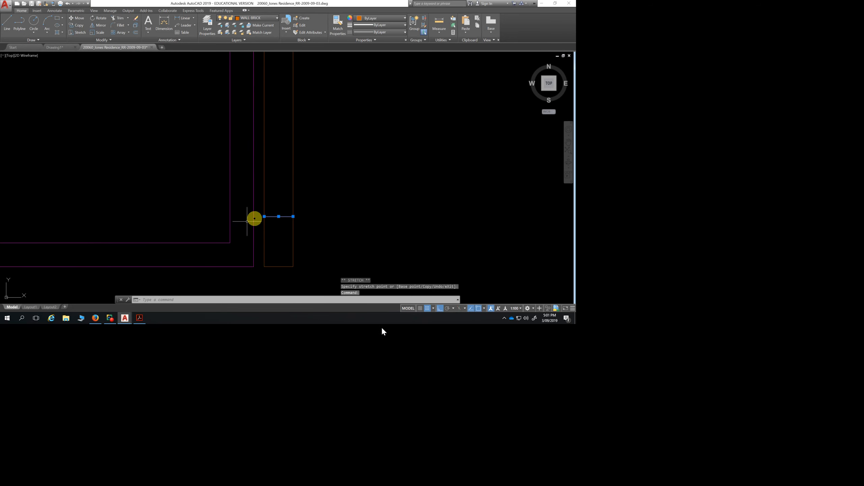
left_click(264, 216)
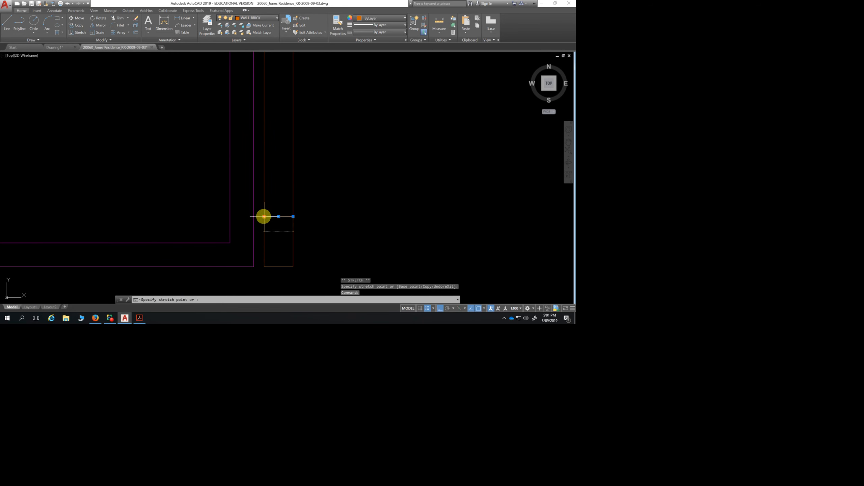
left_click(230, 216)
key("Escape")
scroll(159, 207, "down", 3)
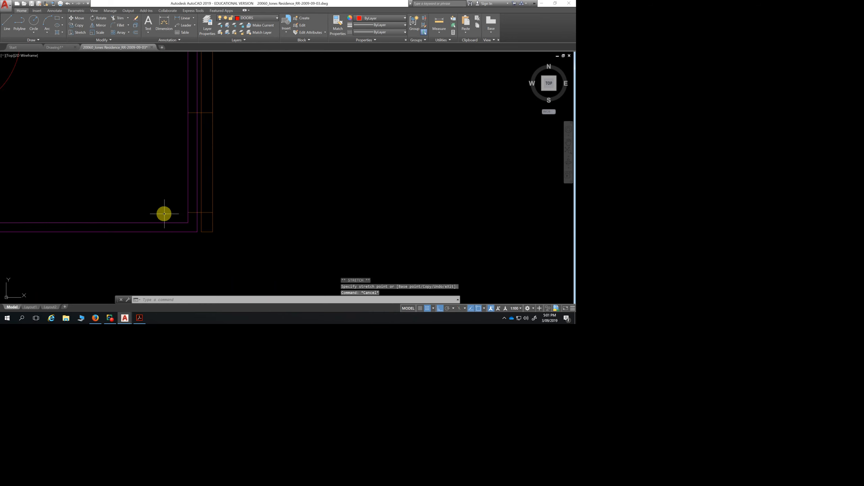
Trim the brick and stud wall lines between the two lowest full-width cross lines to open the east wall
scroll(272, 183, "down", 2)
middle_click_drag(278, 184, 274, 224)
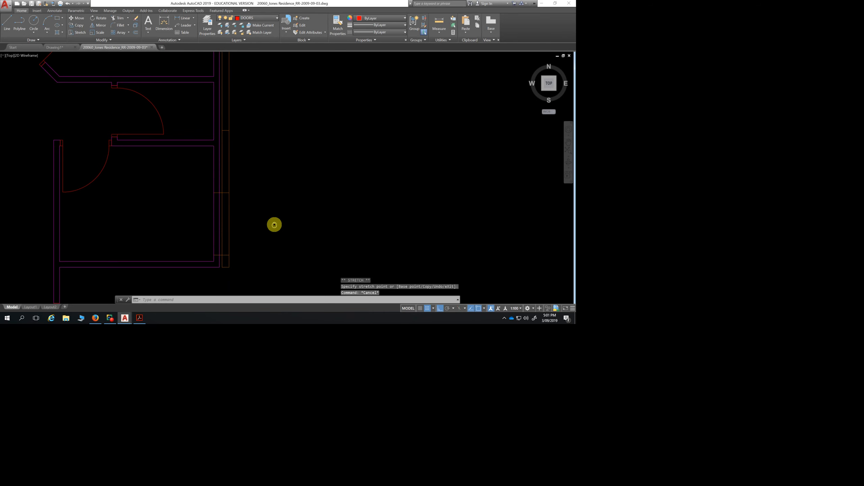
scroll(274, 224, "down", 3)
scroll(275, 224, "down", 2)
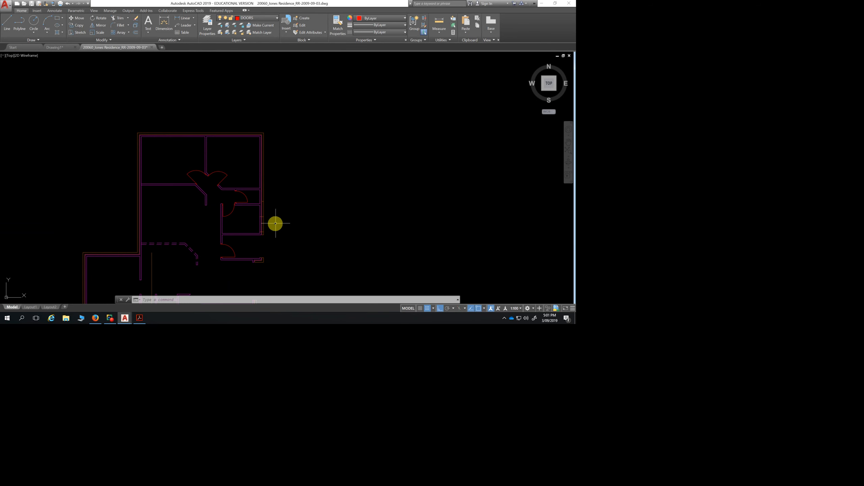
left_click(118, 18)
scroll(272, 229, "up", 4)
scroll(271, 229, "up", 3)
key("Return")
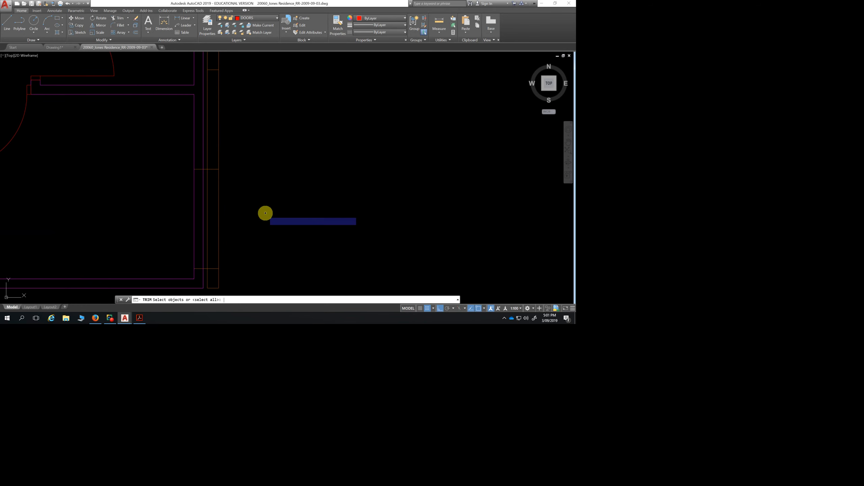
left_click(262, 199)
left_click(184, 217)
scroll(214, 189, "down", 3)
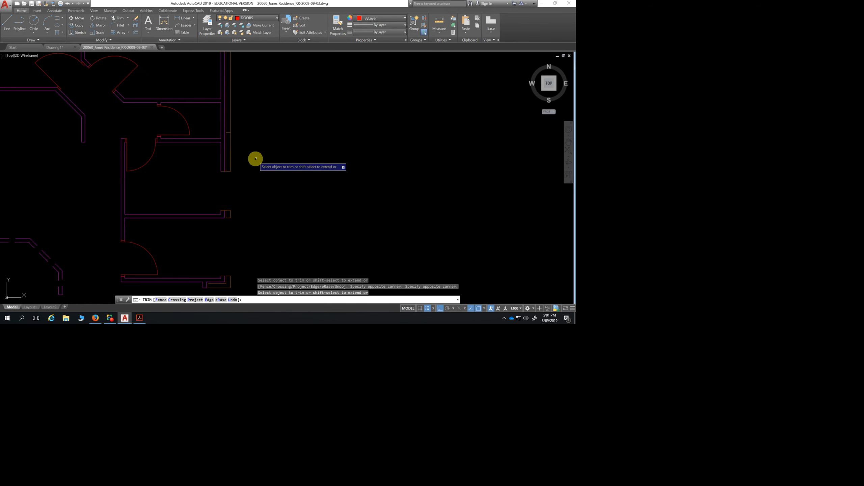
key("Escape")
key("Escape")
scroll(234, 137, "up", 2)
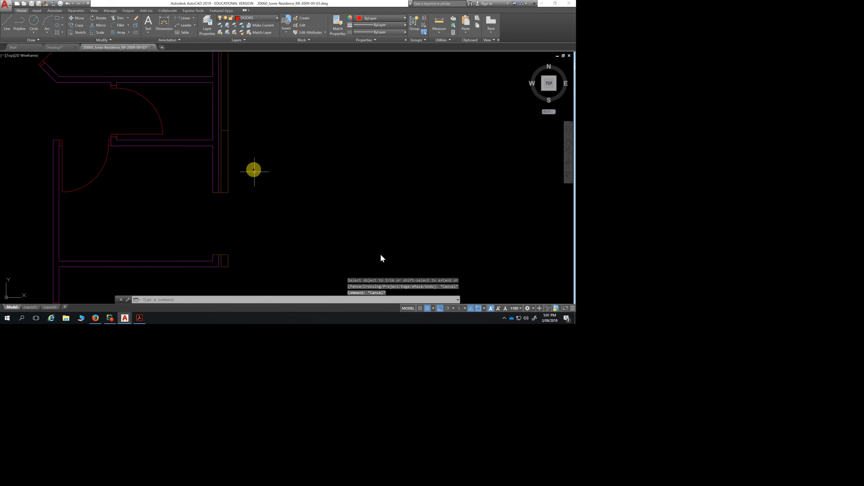
Measure from the north jamb of the new opening up to the next cross line in the east brick wall
left_click(439, 23)
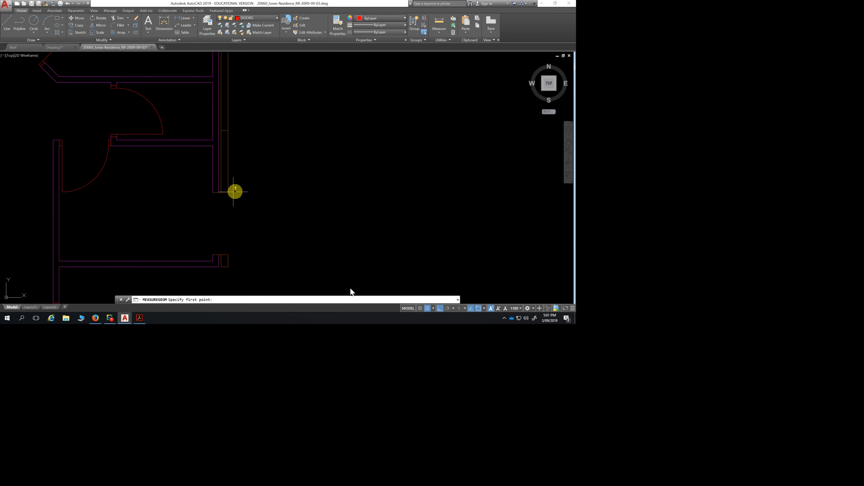
left_click(228, 193)
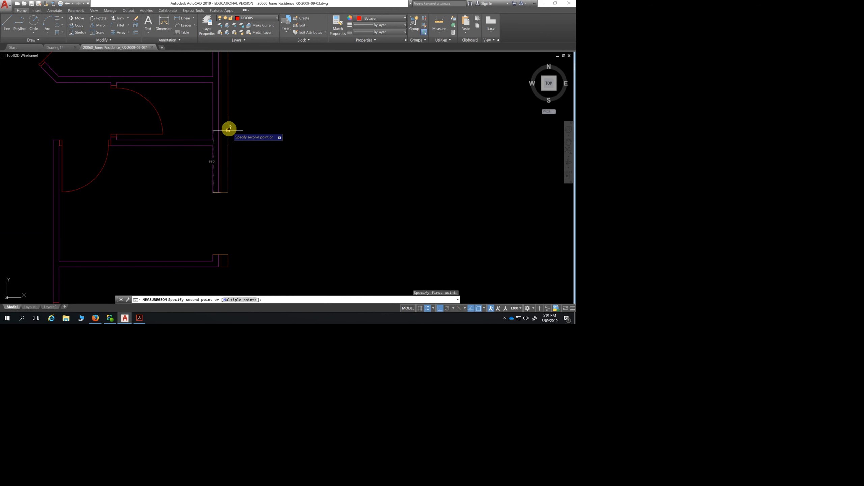
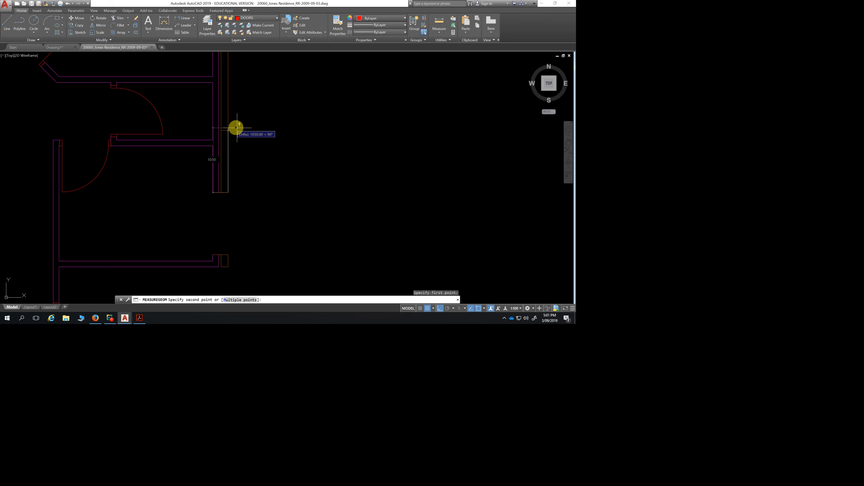
key("Escape")
key("Escape")
key("Escape")
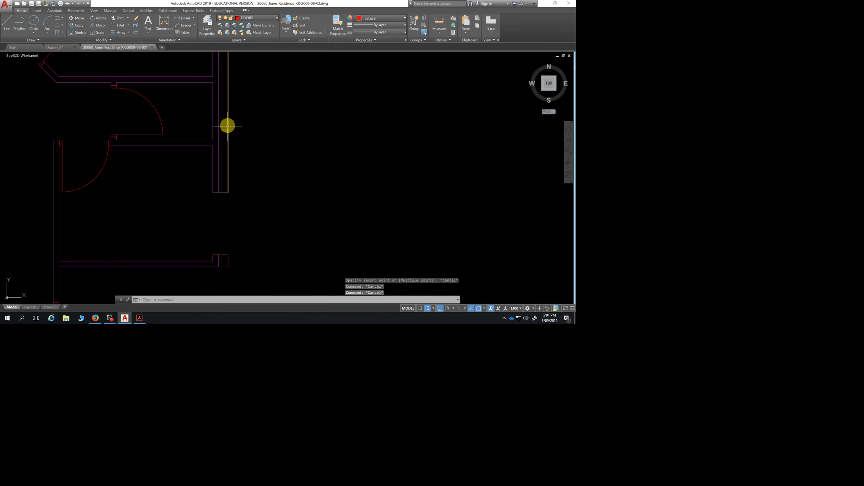
Replace the short cross line above the new opening with a copy of its north jamb line offset 965 upward
left_click(226, 130)
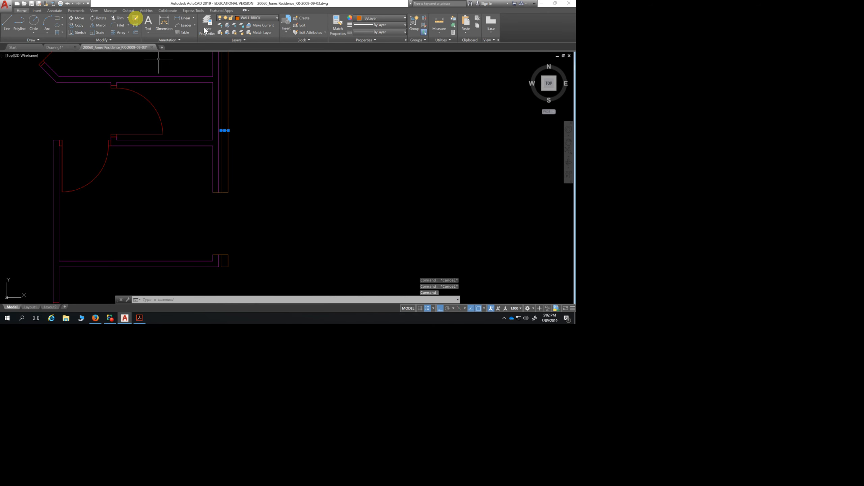
left_click(136, 19)
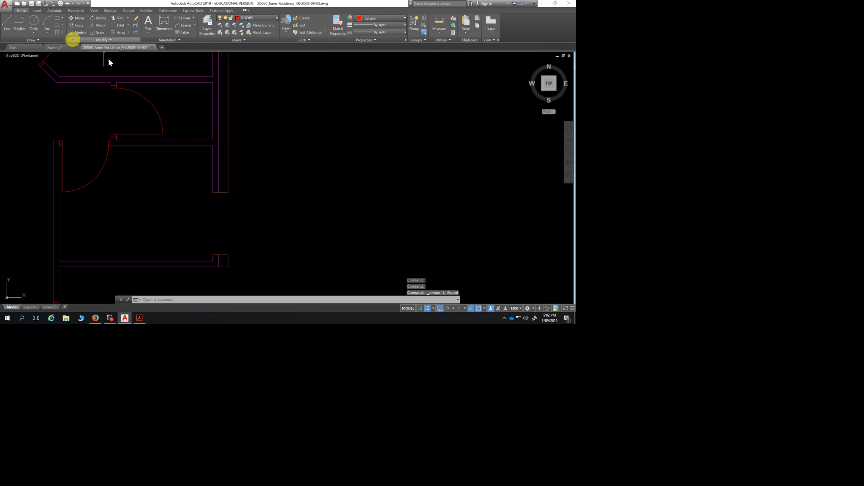
left_click(134, 34)
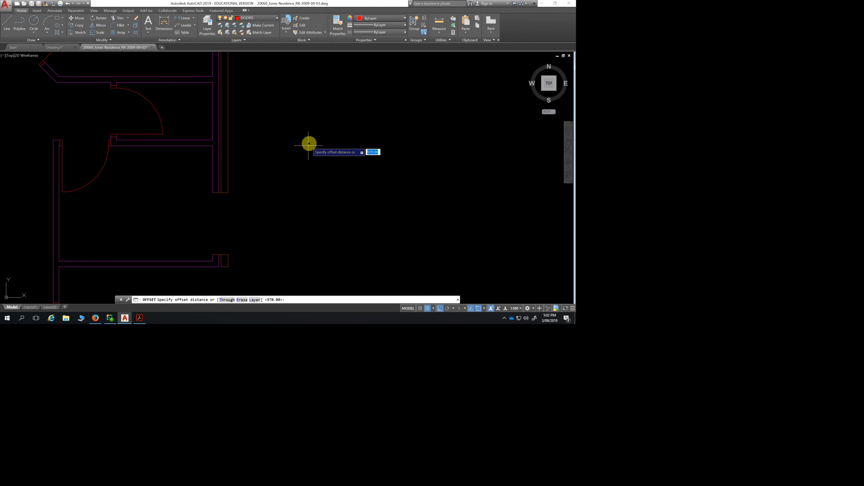
type("965")
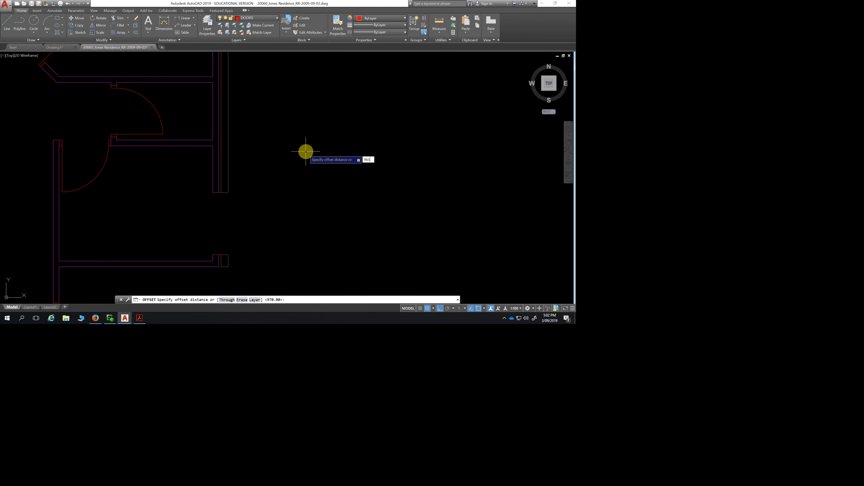
key("Return")
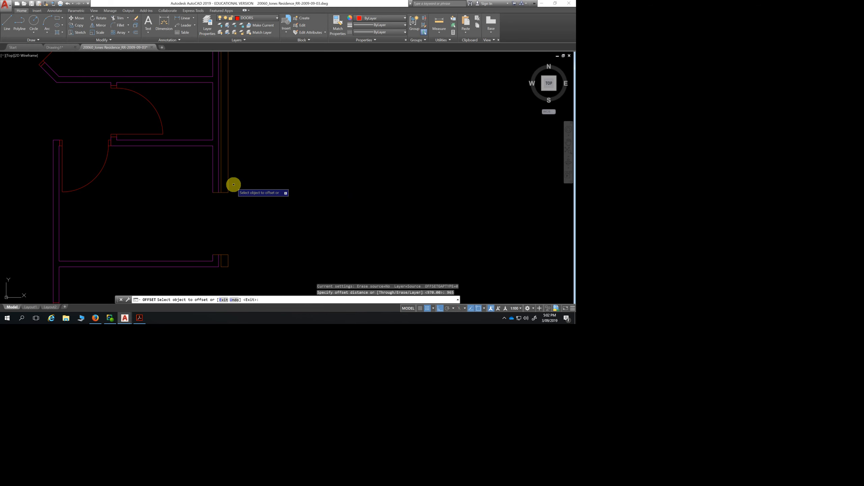
left_click(225, 193)
left_click(254, 123)
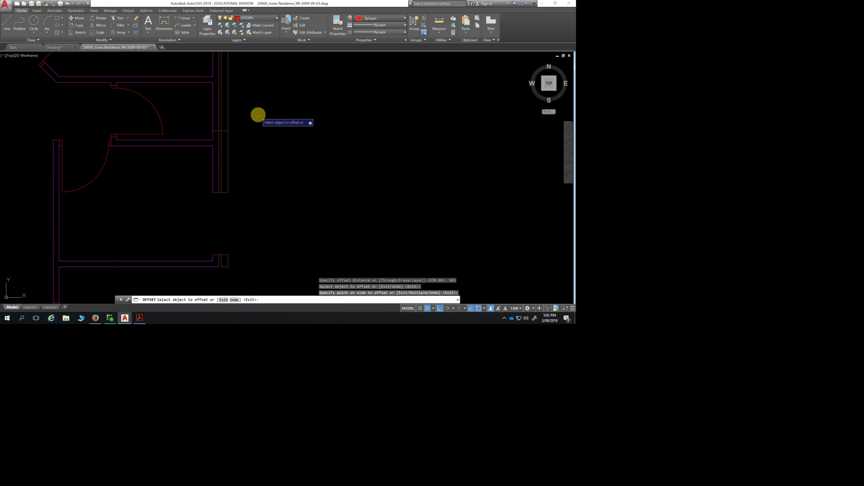
key("Escape")
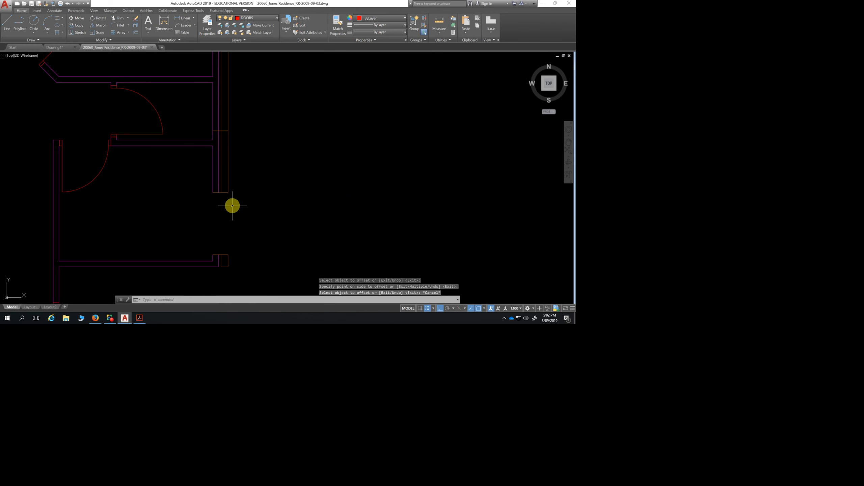
Offset the uppermost cross line in the east wall 610 upward
scroll(284, 146, "down", 3)
middle_click_drag(282, 147, 245, 160)
scroll(253, 179, "up", 4)
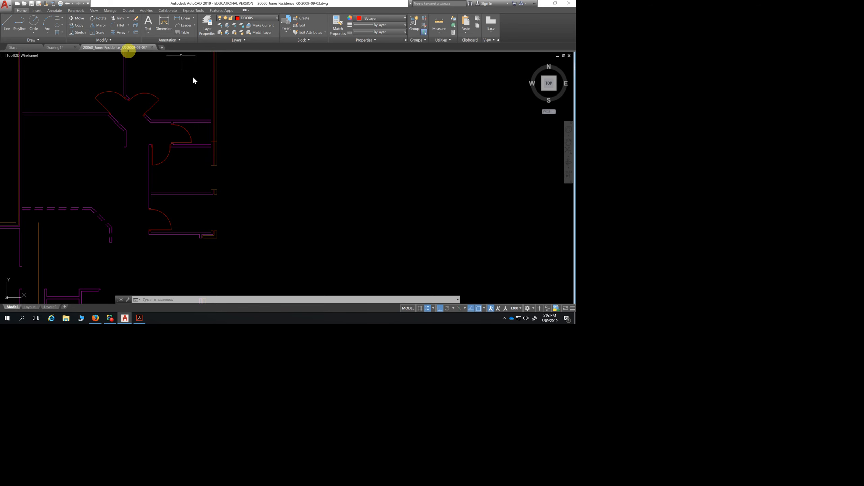
left_click(135, 33)
type("610")
key("Return")
scroll(218, 167, "up", 3)
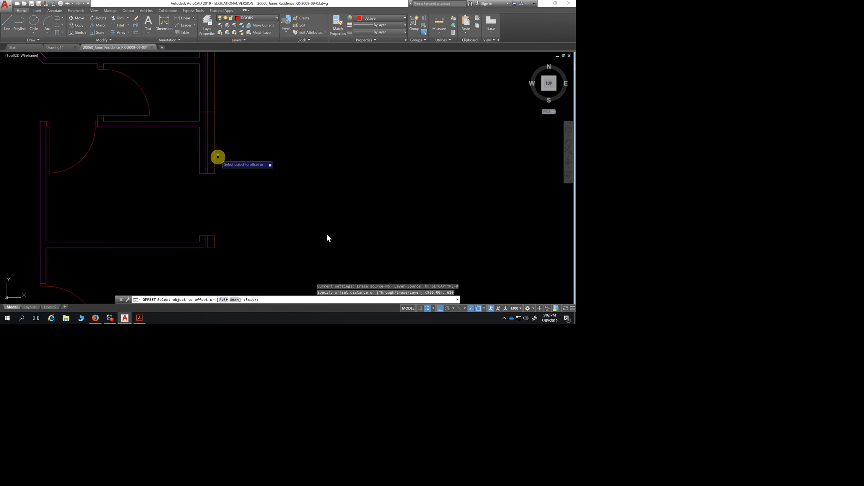
left_click(211, 112)
left_click(221, 80)
key("Escape")
Offset the upper line of the 610-spaced pair in the east wall 1065 upward
scroll(245, 108, "down", 2)
middle_click_drag(247, 116, 204, 210)
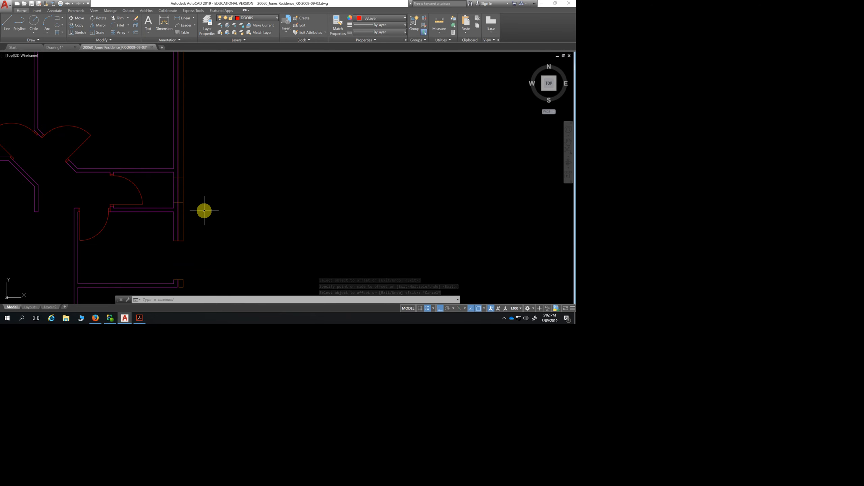
key("Return")
type("1065")
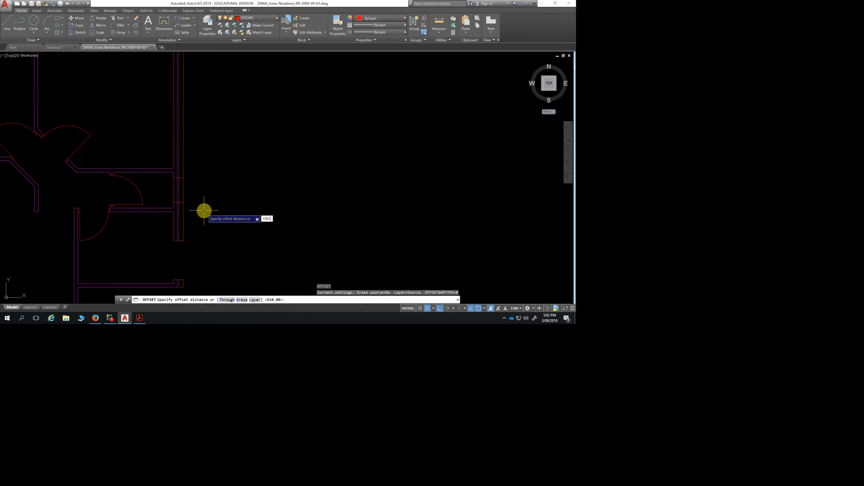
key("Return")
left_click(181, 177)
left_click(191, 73)
scroll(212, 160, "down", 5)
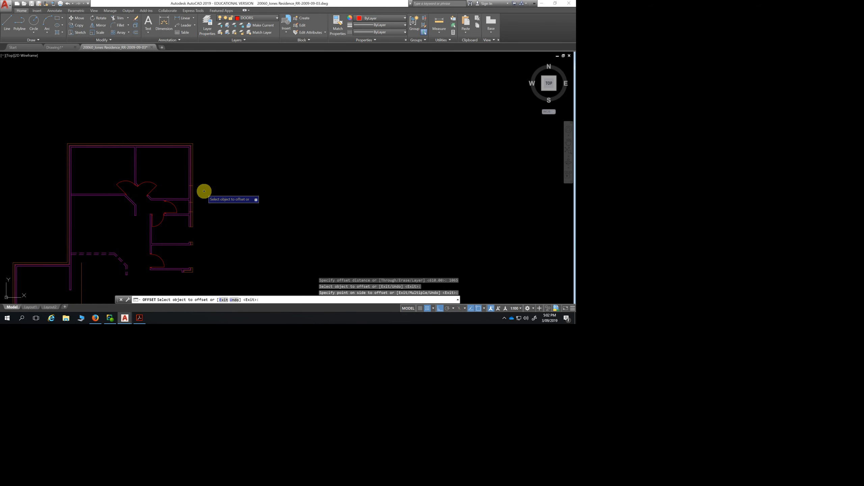
key("Return")
Offset the uppermost cross line beside the northeast room 1570 upward
key("Return")
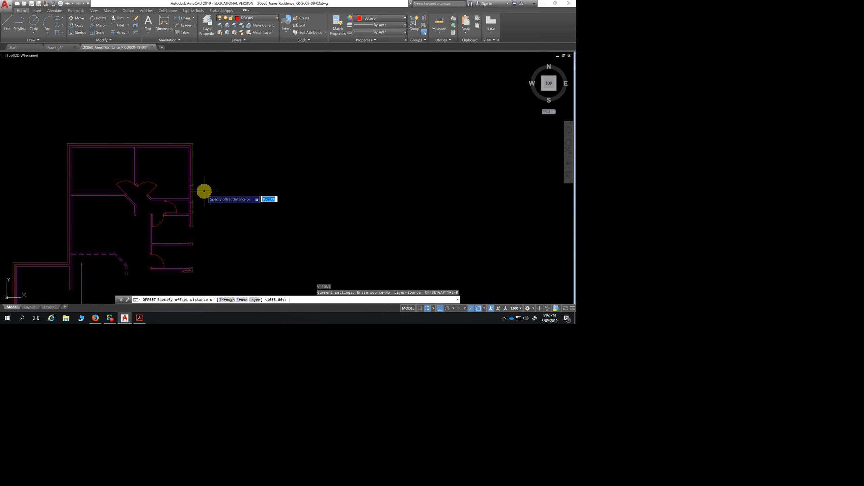
type("1570")
key("Return")
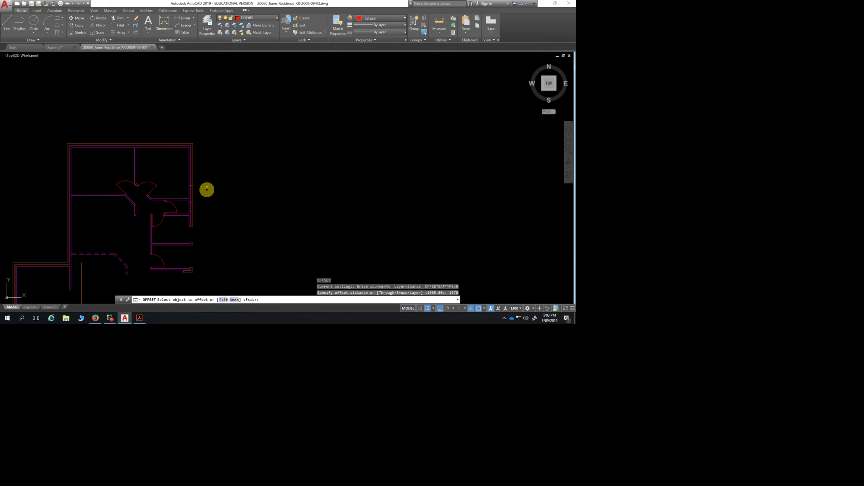
scroll(193, 187, "up", 4)
left_click(188, 185)
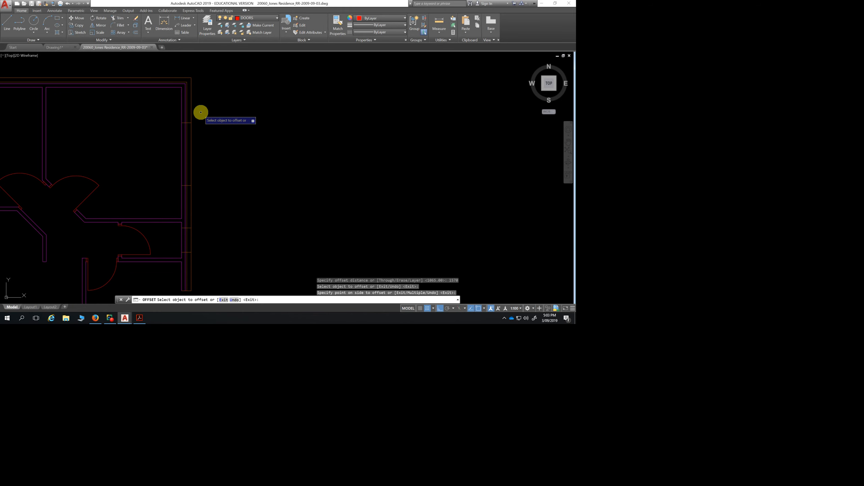
key("Escape")
Measure the distance between the two northernmost cross lines along the outer face of the east wall
left_click(439, 22)
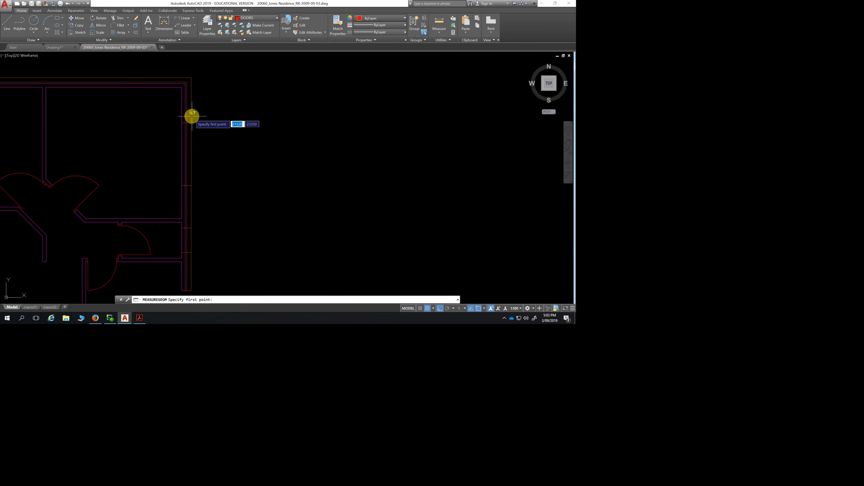
left_click(191, 122)
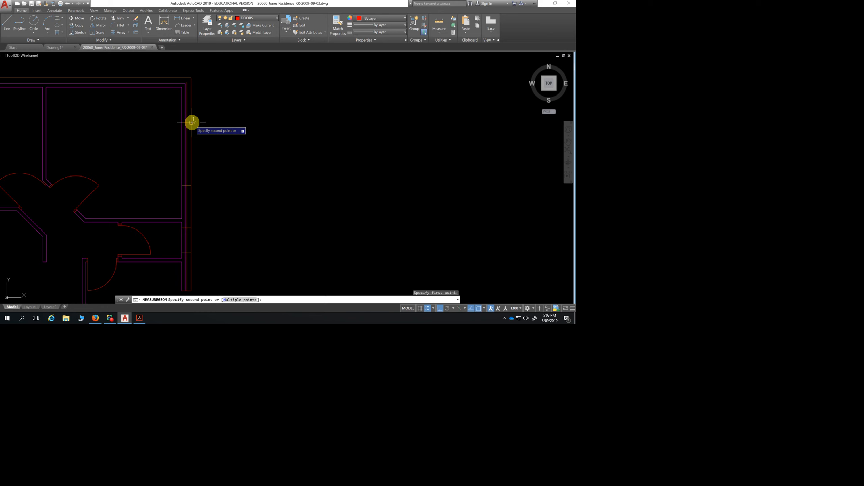
left_click(191, 185)
key("Escape")
scroll(251, 211, "down", 3)
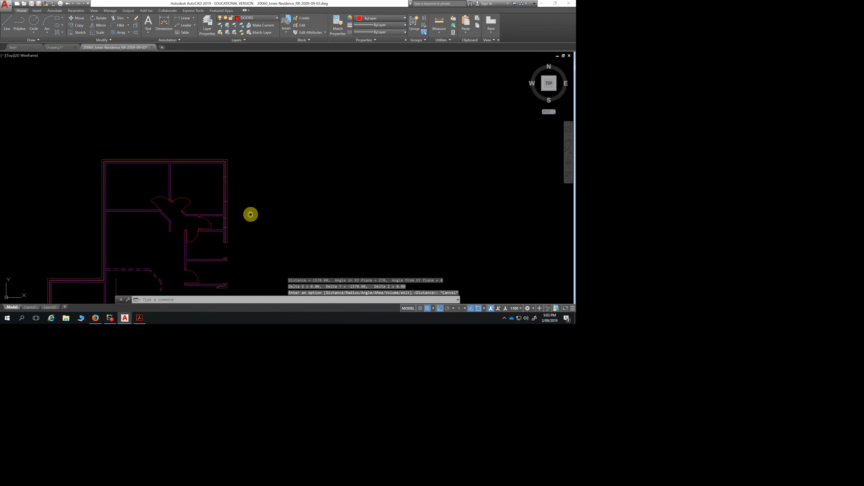
Trim the brick and stud wall lines between the two northernmost cross lines to open the northeast room's wall
scroll(237, 186, "up", 2)
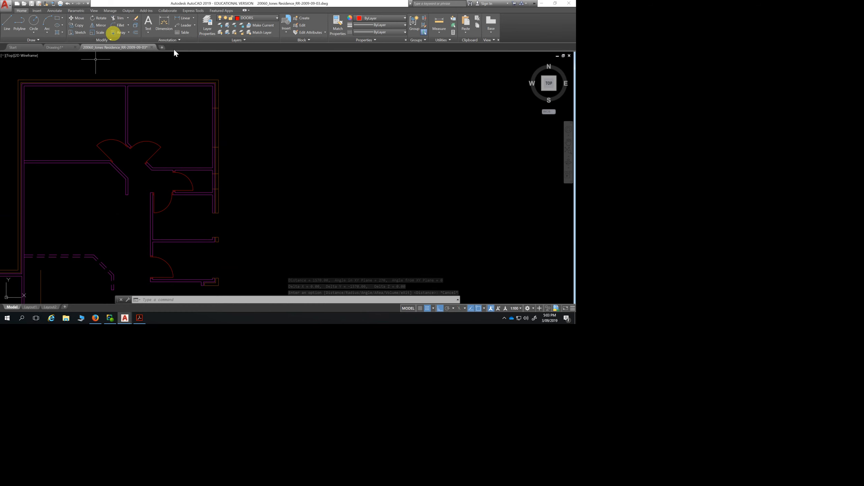
left_click(117, 18)
key("Return")
left_click(240, 118)
left_click(194, 126)
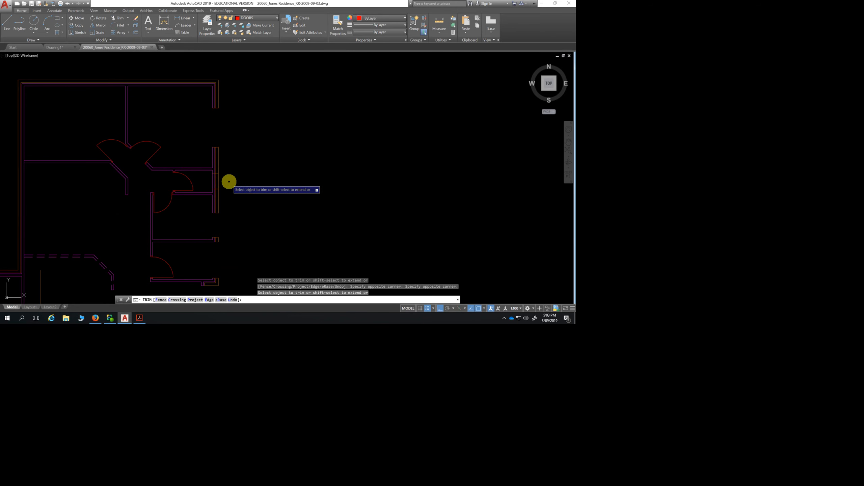
Trim the wall lines between the 610-spaced cross lines and the cavity portion of the northernmost opening's north jamb line
middle_click_drag(276, 201, 255, 214)
scroll(210, 114, "up", 4)
scroll(209, 111, "up", 2)
left_click(206, 113)
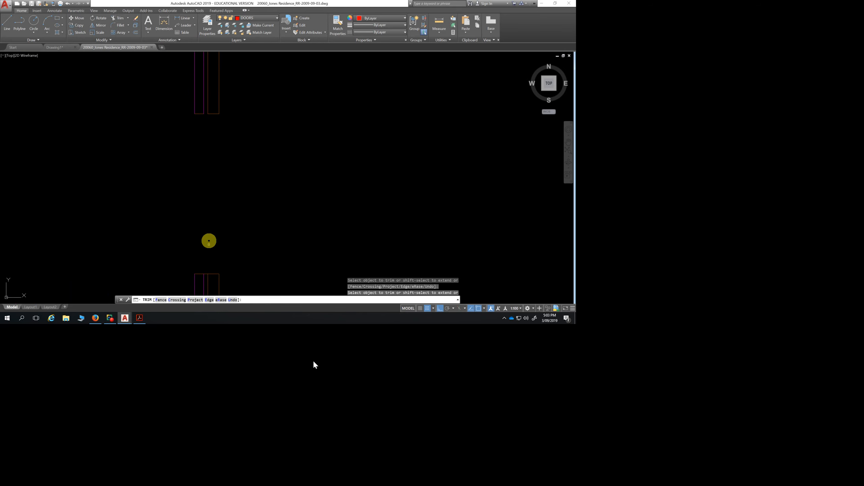
Examine the jamb lines of the east wall openings where they cross the cavity between brick and stud
scroll(217, 204, "down", 3)
scroll(215, 219, "up", 4)
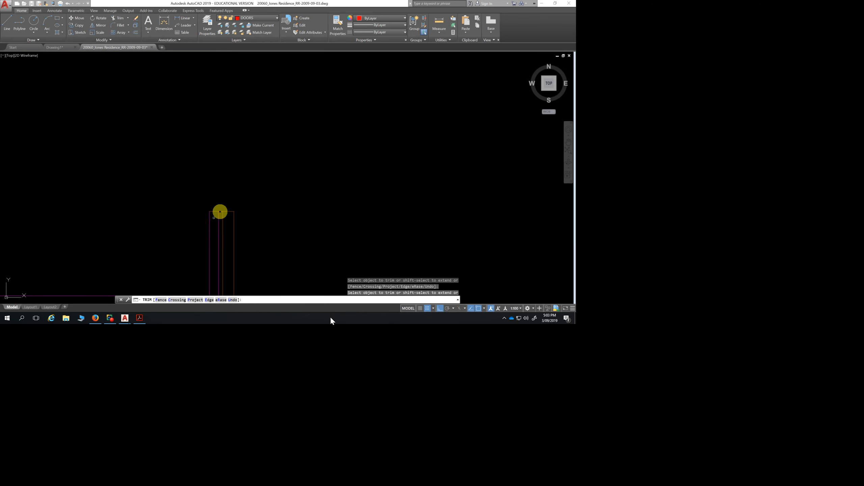
scroll(212, 215, "up", 4)
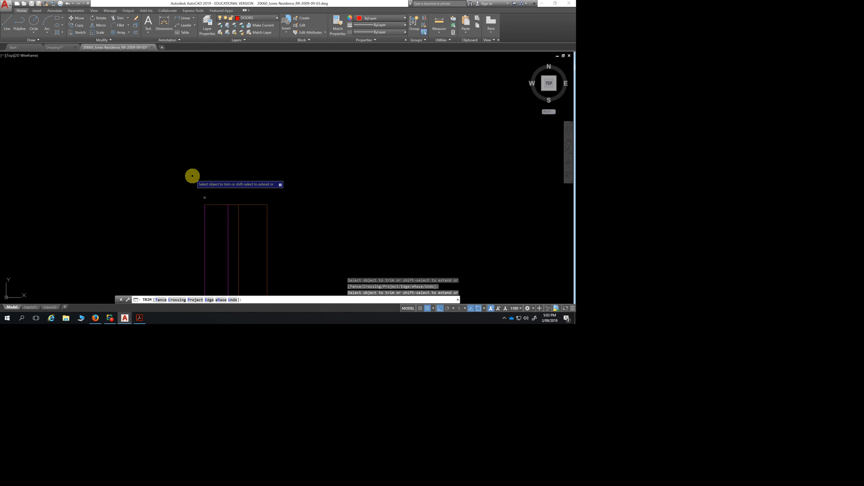
scroll(313, 215, "down", 4)
scroll(317, 215, "down", 5)
scroll(329, 282, "up", 2)
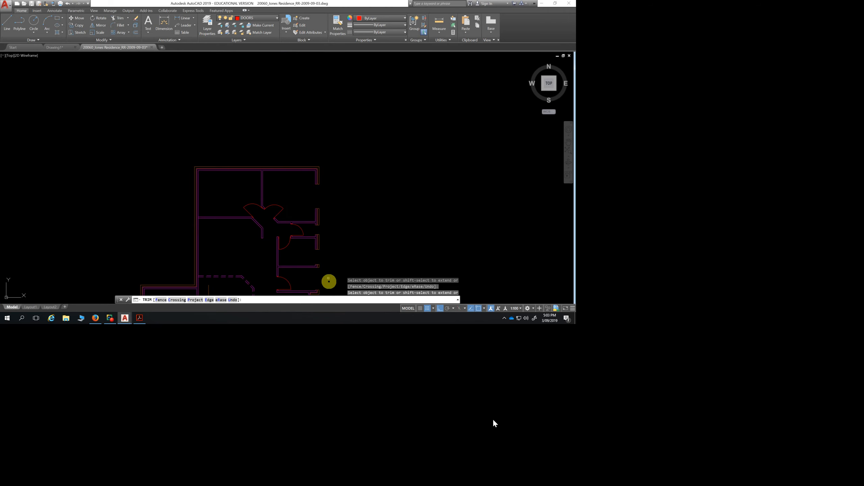
scroll(328, 276, "up", 6)
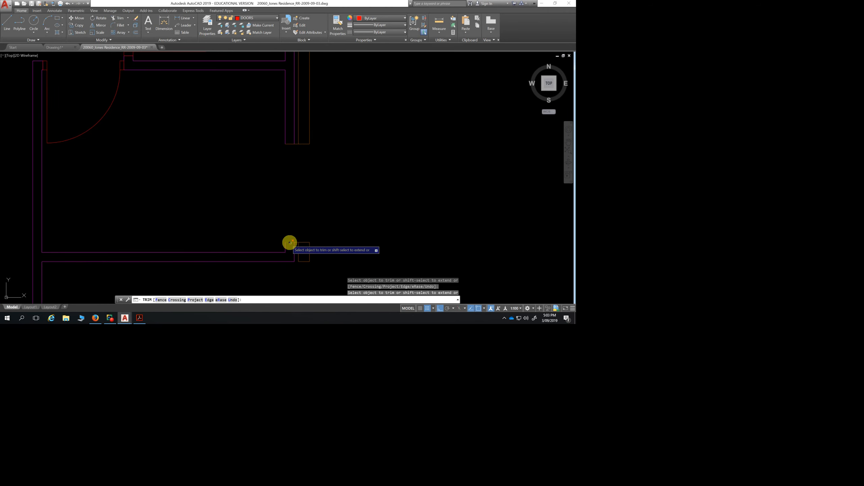
scroll(317, 216, "down", 5)
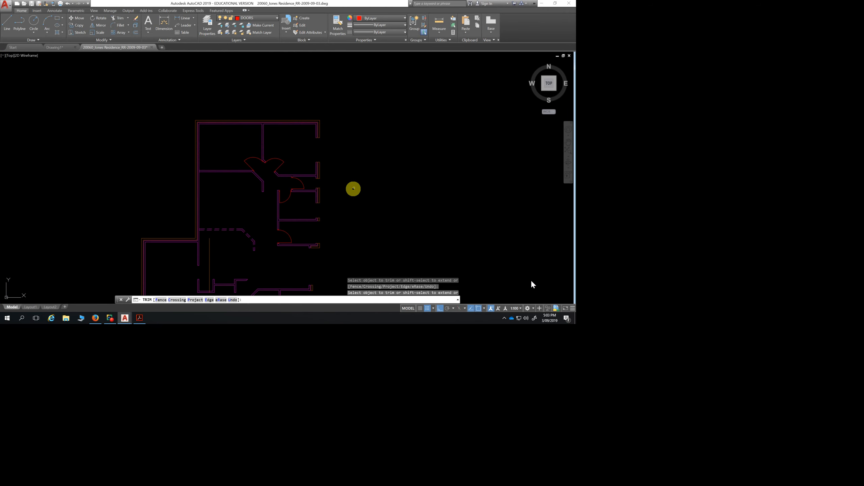
Offset the outer brick line of the north wall 930 south into the building
key("Escape")
scroll(361, 171, "down", 2)
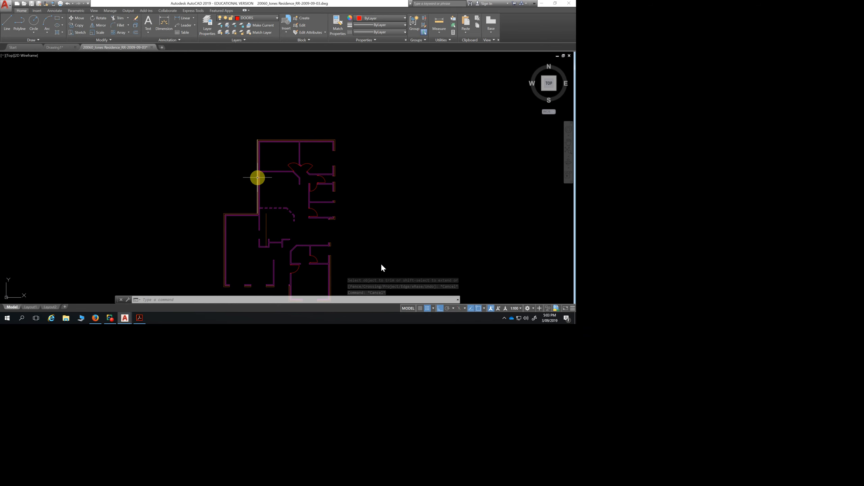
middle_click_drag(184, 167, 130, 101)
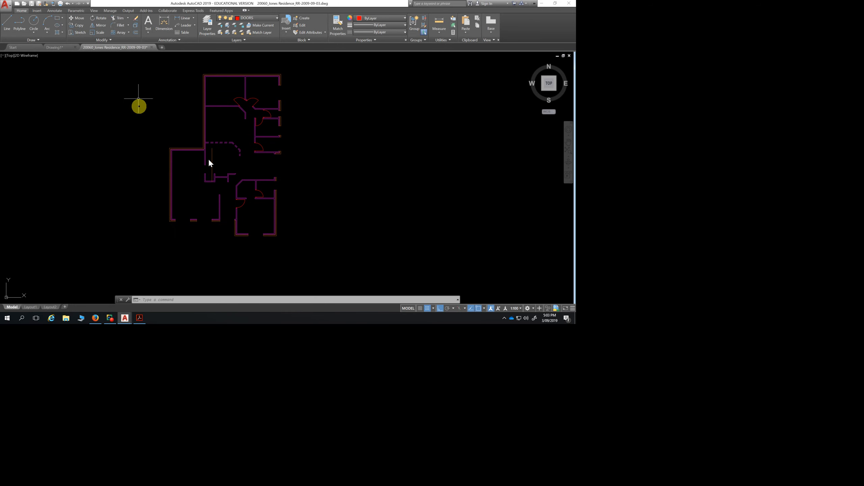
left_click(135, 33)
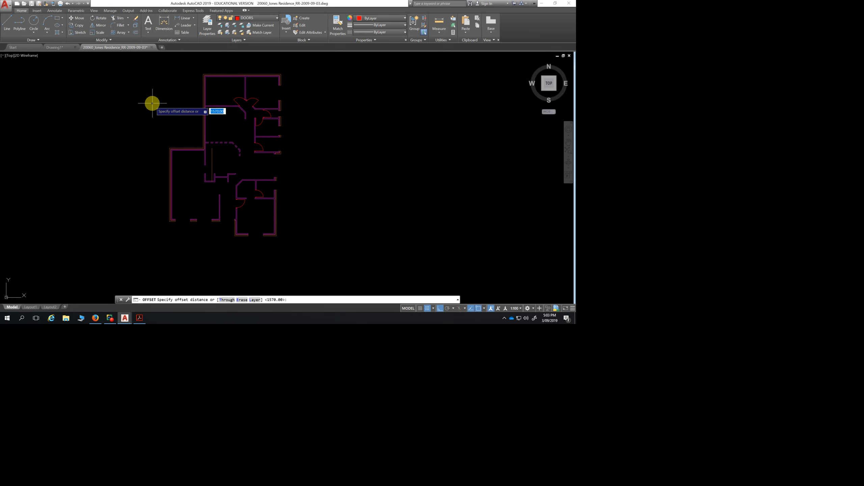
scroll(208, 73, "up", 4)
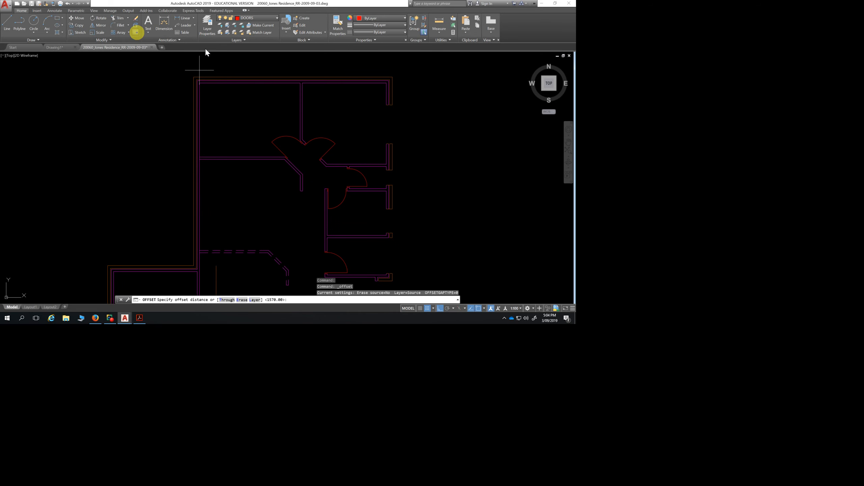
type("930")
key("Return")
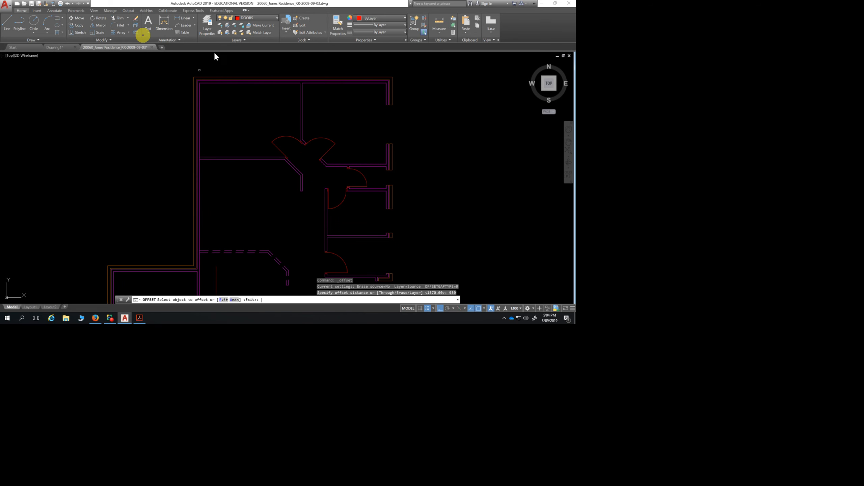
left_click(202, 77)
left_click(212, 121)
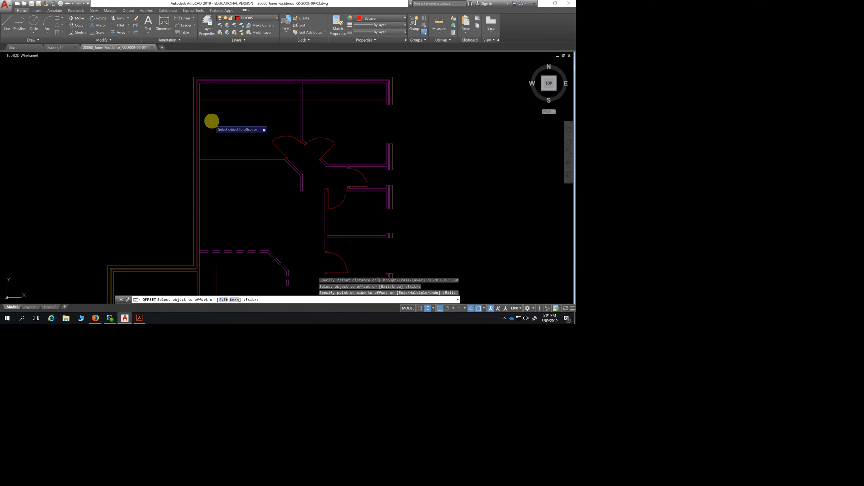
type("1570")
key("Return")
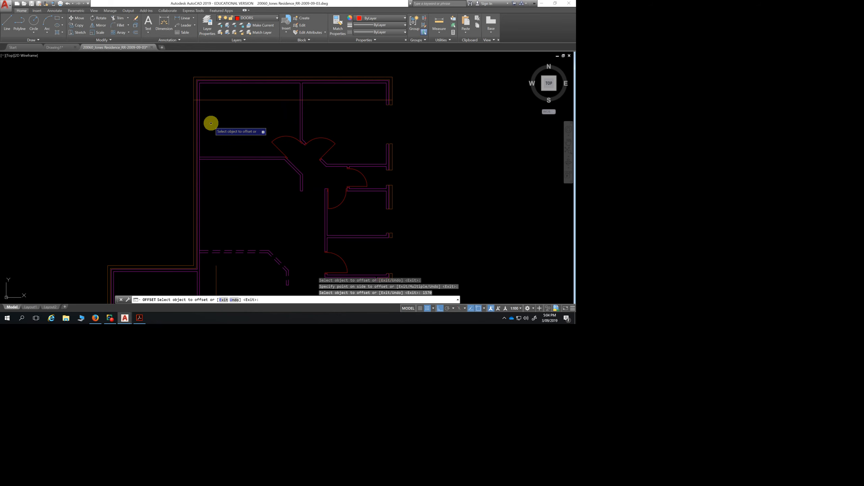
left_click(206, 100)
left_click(208, 134)
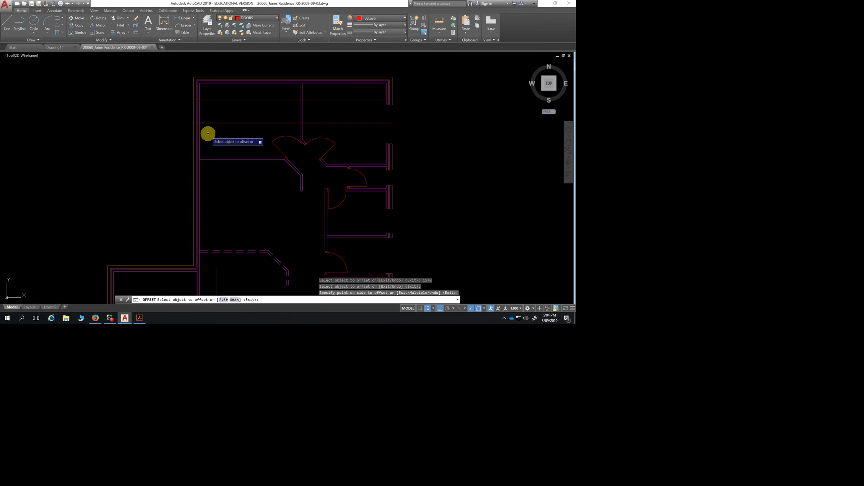
key("Escape")
key("Escape")
left_click(206, 122)
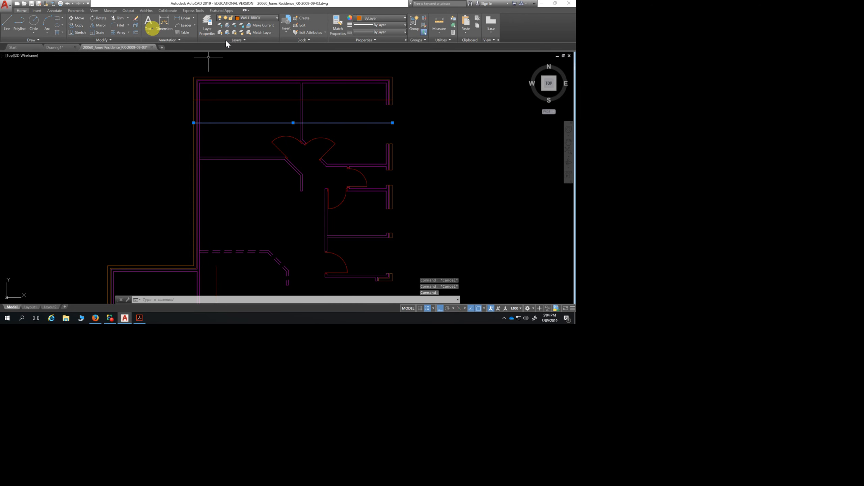
key("Delete")
Offset the 930-spaced cross line 1570 further south across the northwest room
left_click(135, 32)
type("157")
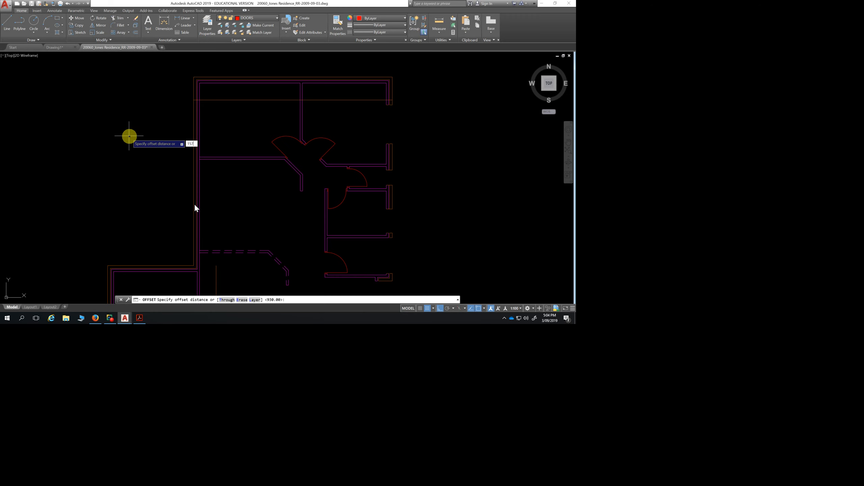
type("0")
key("Return")
left_click(225, 100)
left_click(224, 133)
key("Escape")
key("Escape")
key("Escape")
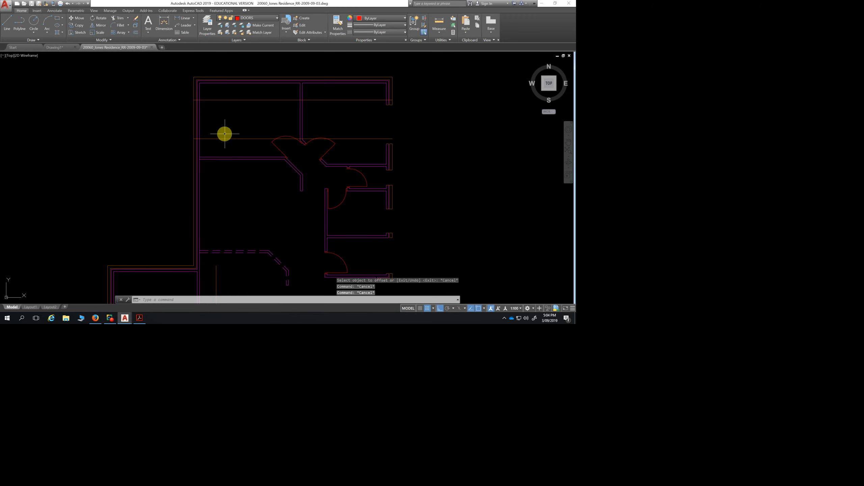
Offset the southern of the two cross lines 1540 further south
left_click(136, 32)
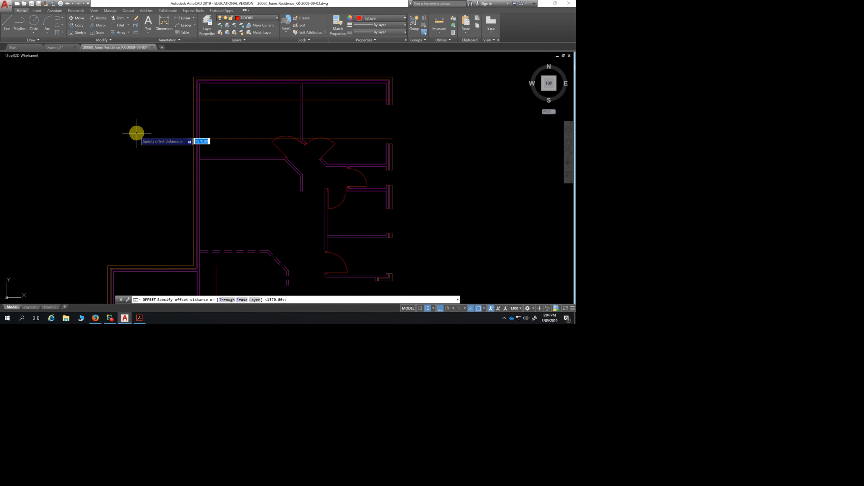
type("1540")
key("Return")
left_click(224, 139)
left_click(218, 183)
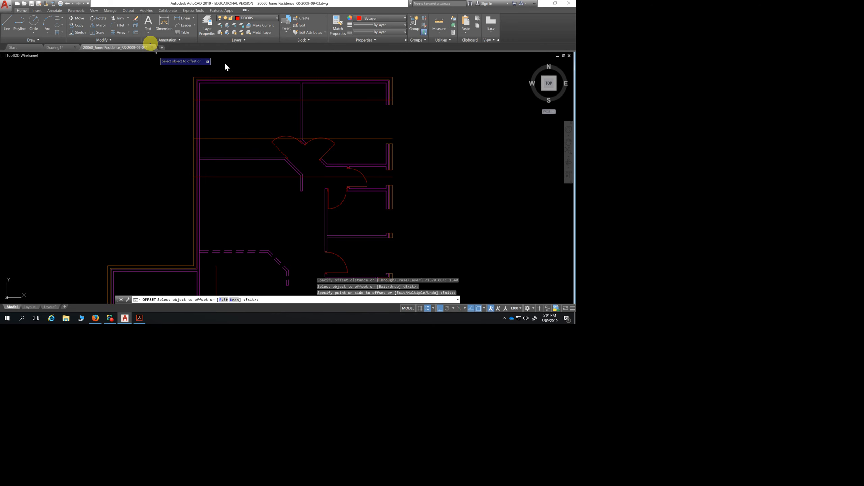
key("Return")
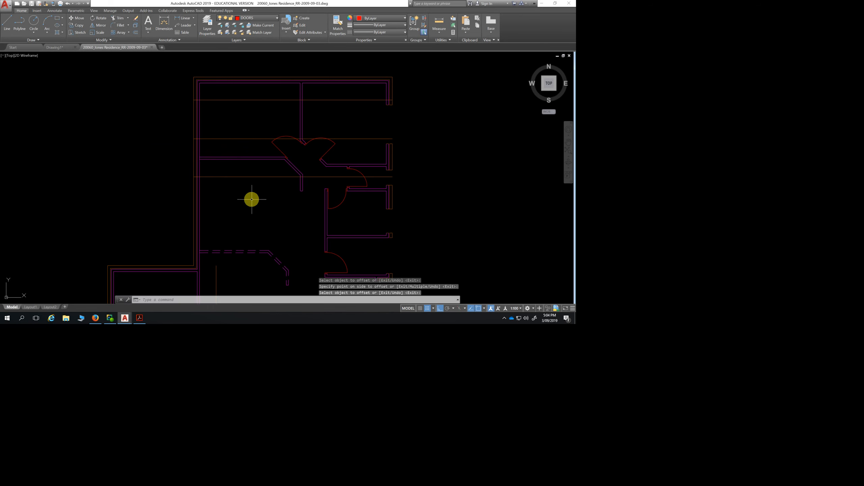
Offset the southernmost cross line 2410 south to mark the second west wall opening
key("Return")
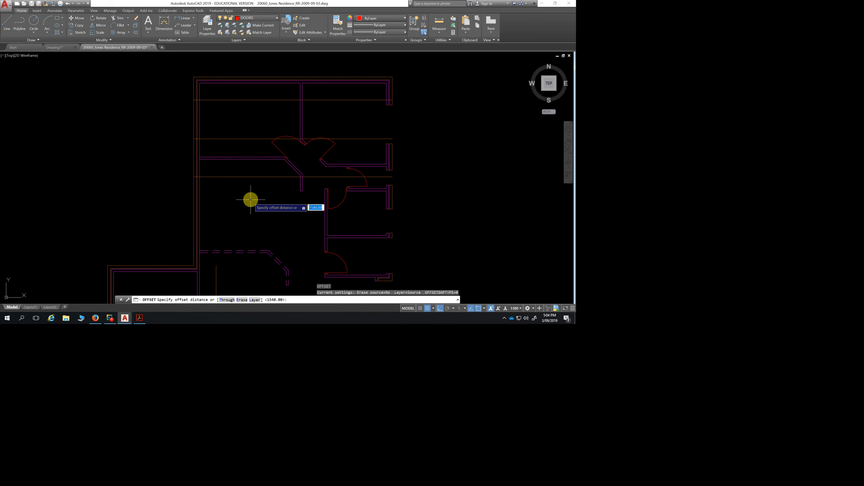
type("2410")
key("Return")
left_click(235, 176)
left_click(235, 207)
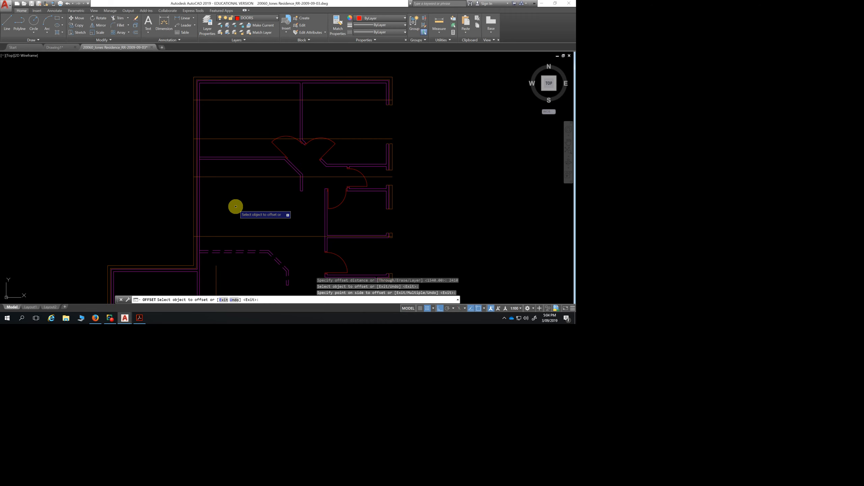
key("Escape")
key("Escape")
key("Escape")
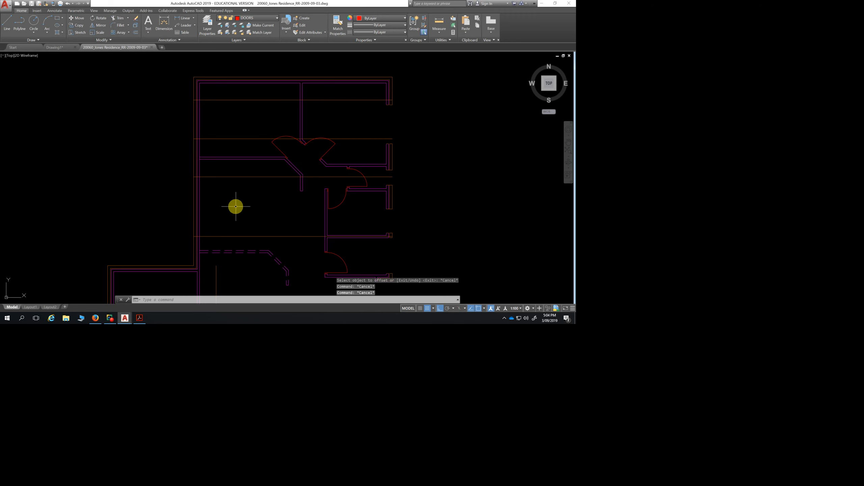
Offset the outer brick line of the west wing's west wall 720 east
left_click(136, 32)
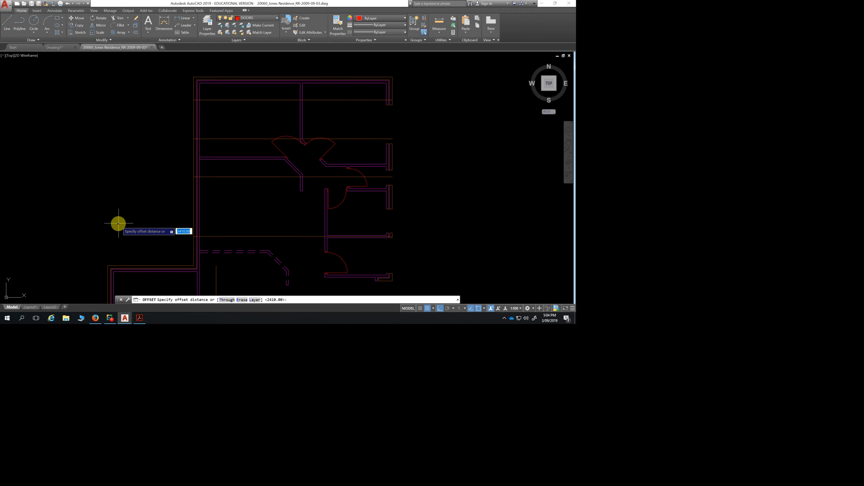
type("720")
key("Return")
scroll(109, 278, "up", 3)
left_click(104, 270)
left_click(164, 282)
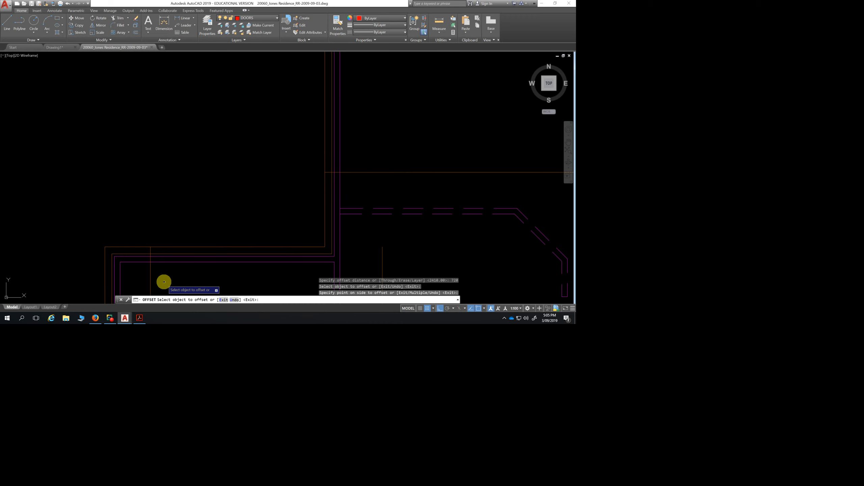
key("Return")
Offset the 720-spaced vertical line in the west wing 2410 further east
key("Return")
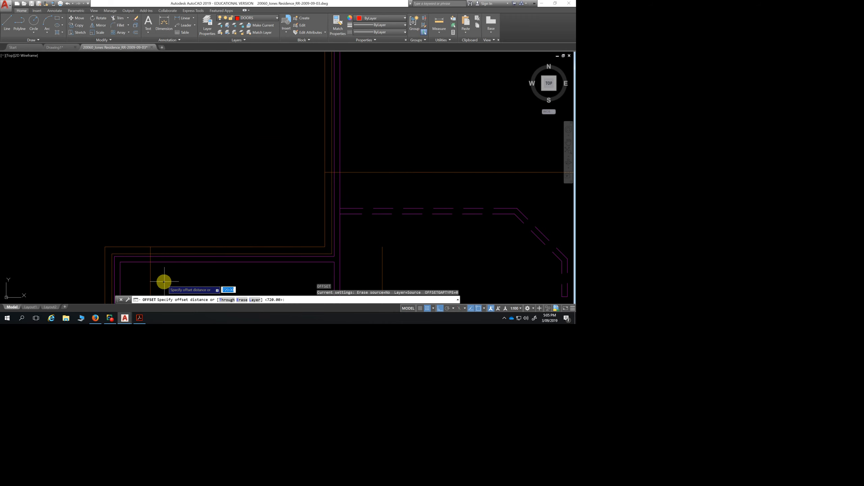
type("2410")
key("Return")
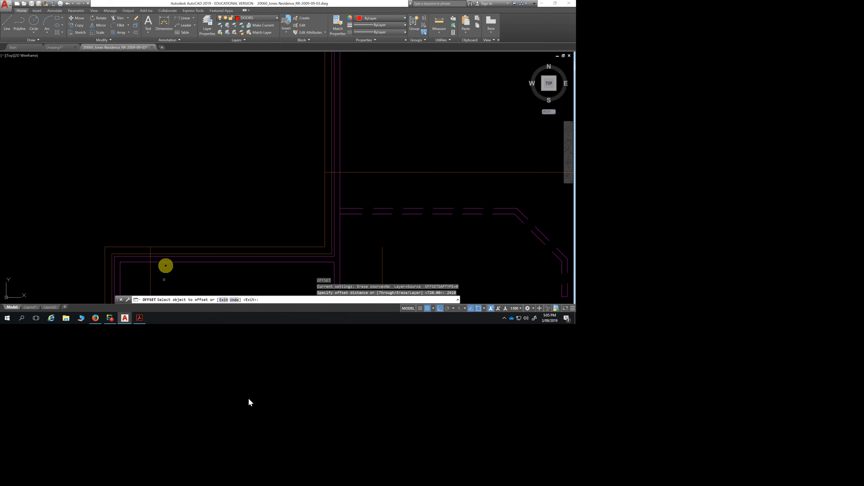
left_click(211, 278)
left_click(212, 278)
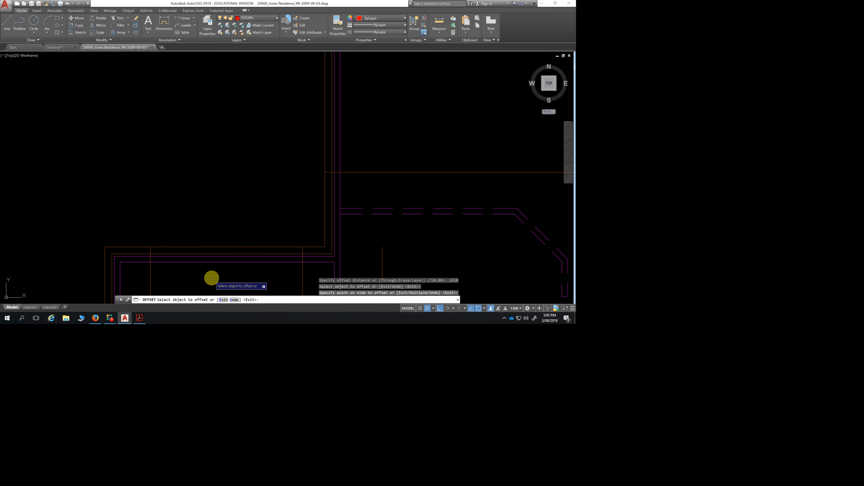
key("Escape")
key("Escape")
Trim the brick and stud lines between the paired offset lines to open the west wall twice and the wing's north wall once
scroll(241, 275, "down", 4)
middle_click_drag(243, 276, 197, 218)
scroll(197, 218, "down", 2)
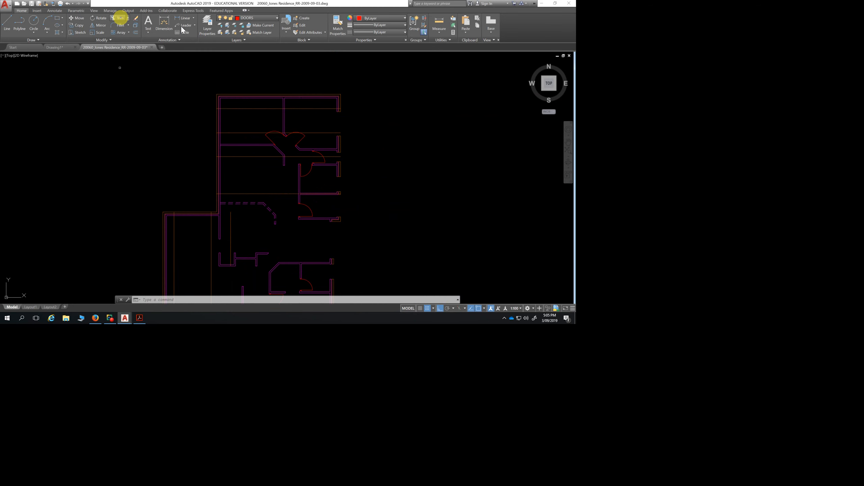
left_click(117, 17)
key("Return")
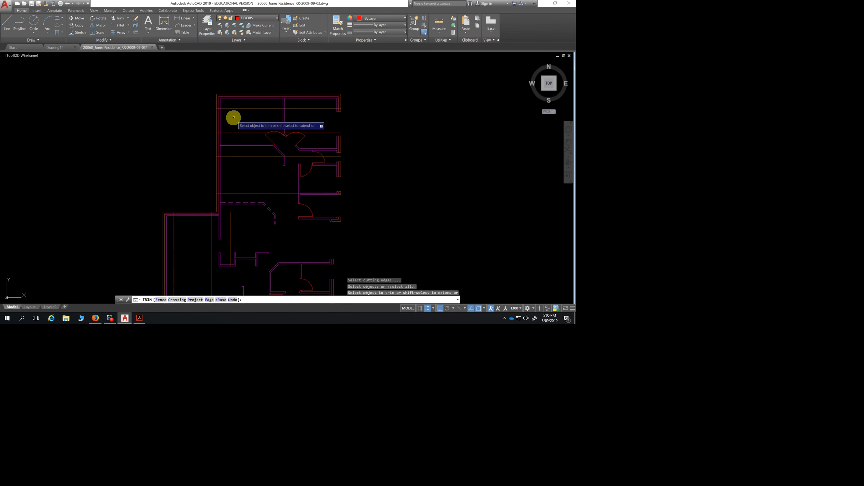
left_click(233, 118)
left_click(187, 123)
left_click(233, 167)
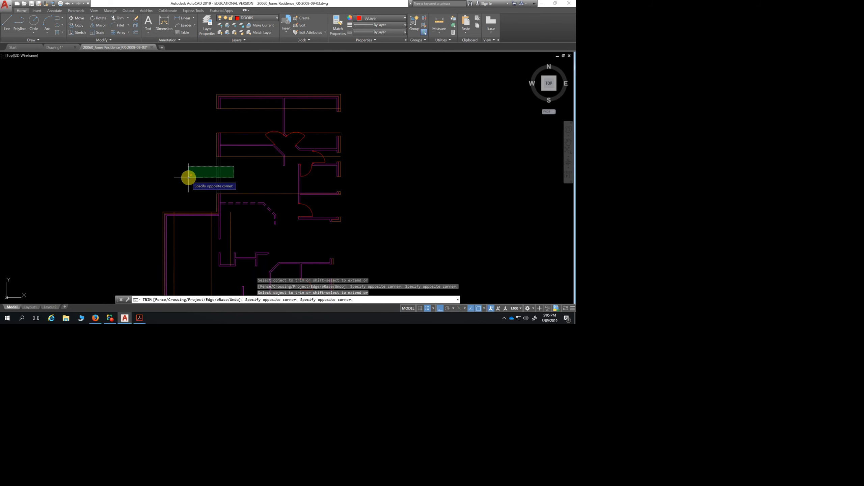
left_click(188, 177)
left_click(197, 193)
left_click(189, 232)
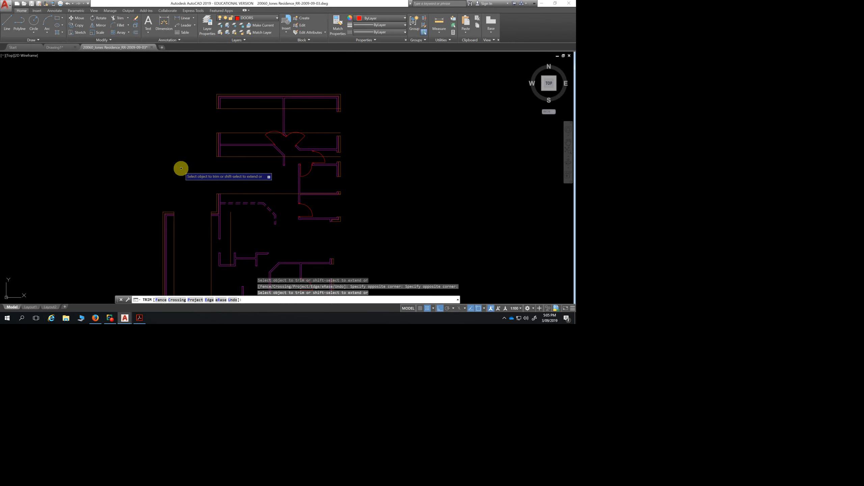
key("Escape")
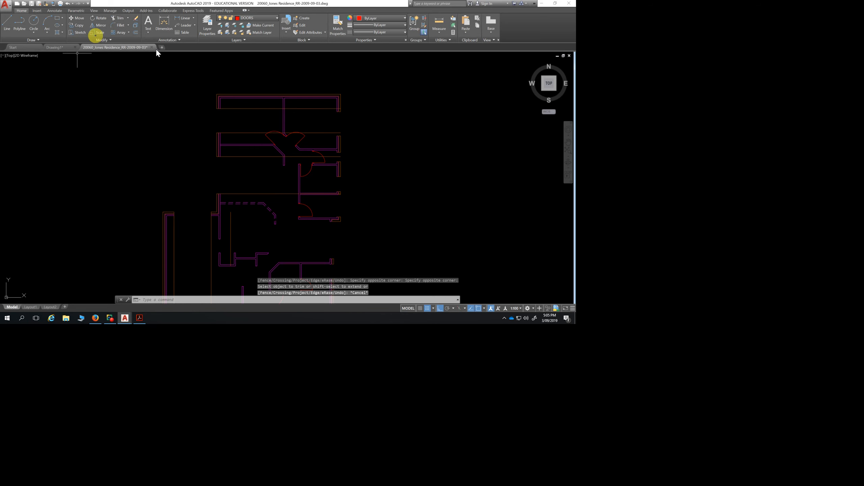
Trim the leftover offset lines that run through the western rooms and the west wing, leaving only the jambs at the new openings
left_click(118, 18)
key("Return")
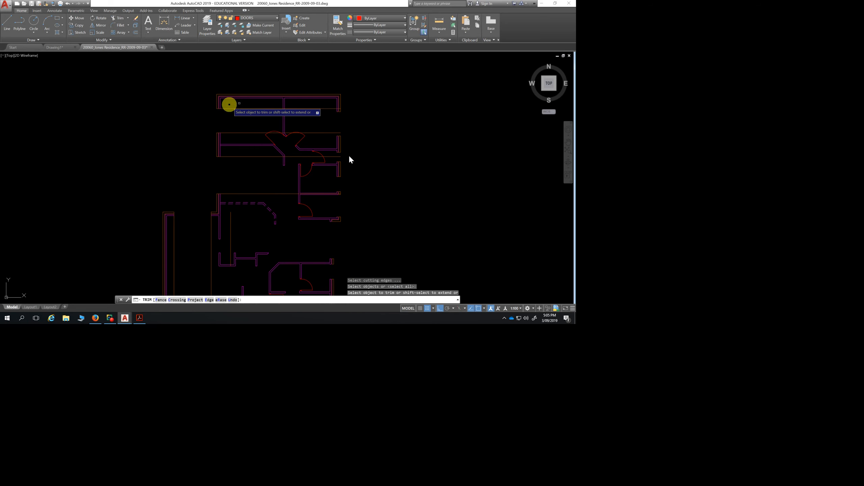
left_click(245, 101)
left_click(239, 139)
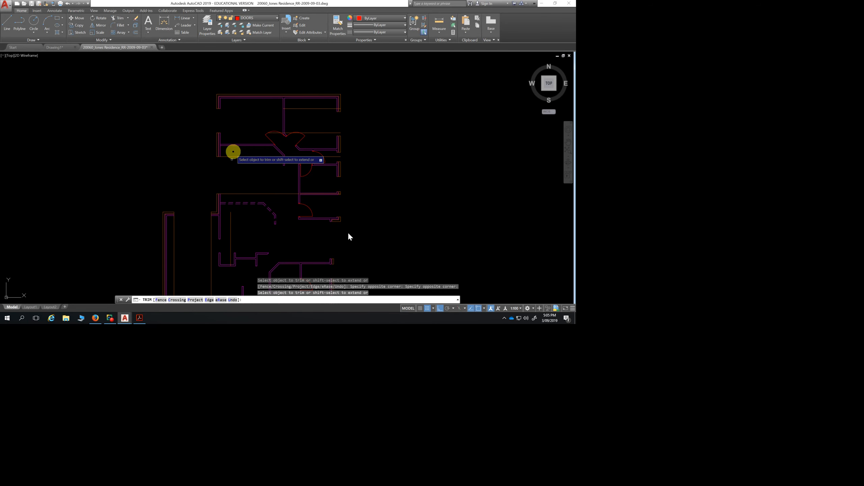
left_click(250, 150)
left_click(235, 195)
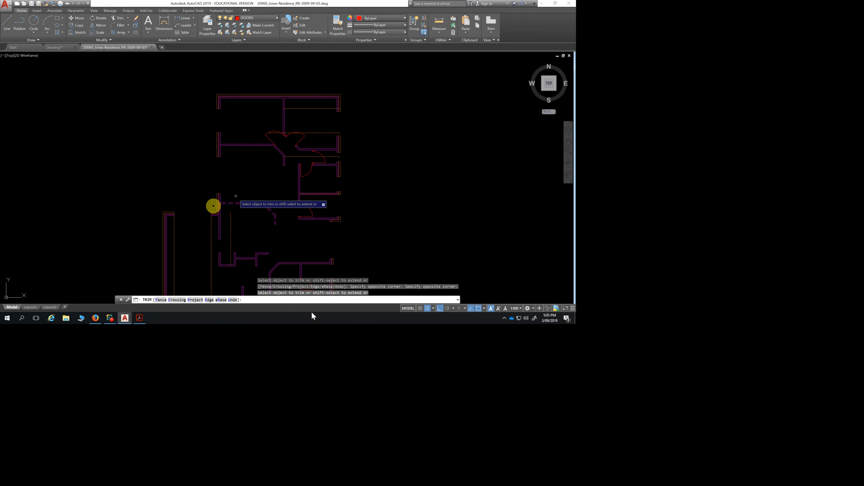
left_click(237, 232)
left_click(203, 245)
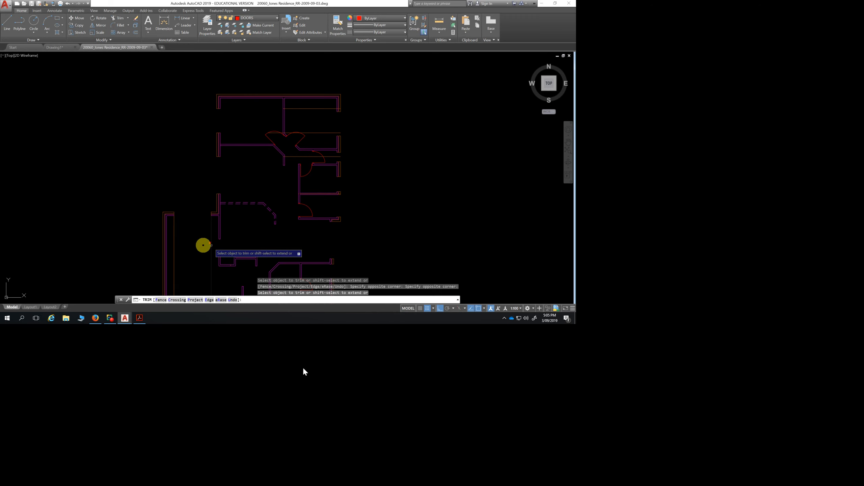
left_click(215, 237)
left_click(175, 241)
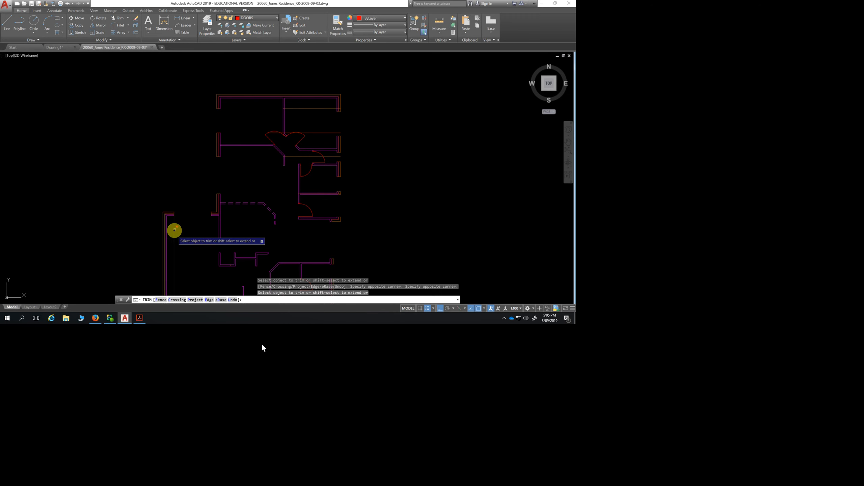
left_click(174, 228)
Trim the jamb lines where they cross the cavity between brick and stud at the west side openings
scroll(171, 226, "up", 6)
scroll(172, 249, "up", 2)
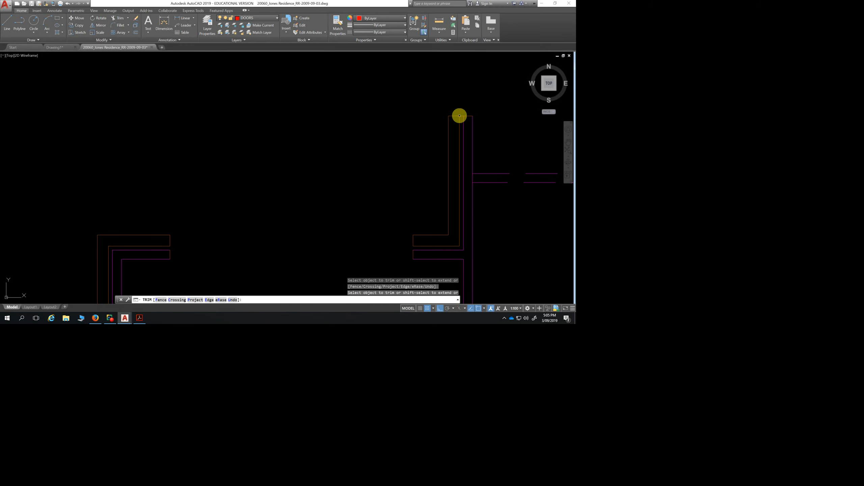
scroll(415, 129, "down", 5)
mouse_move(403, 137)
middle_mouse_down()
mouse_move(404, 126)
mouse_move(391, 170)
middle_mouse_up()
scroll(406, 143, "up", 8)
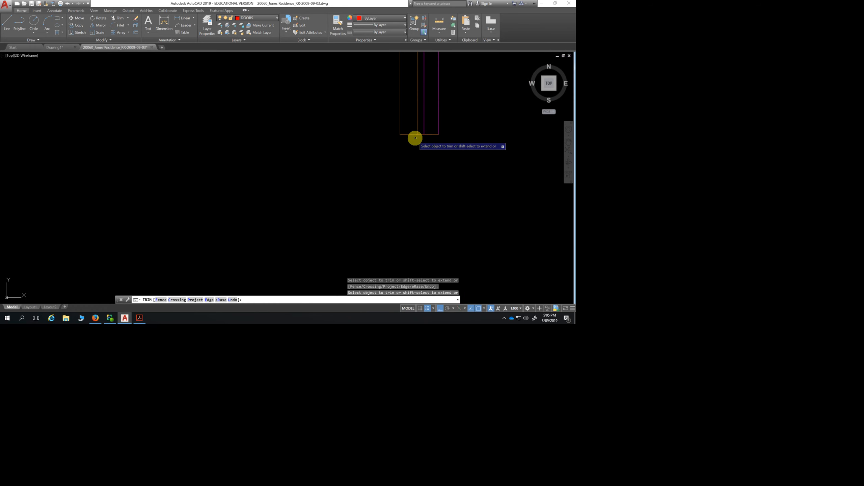
scroll(417, 139, "down", 6)
scroll(414, 170, "up", 10)
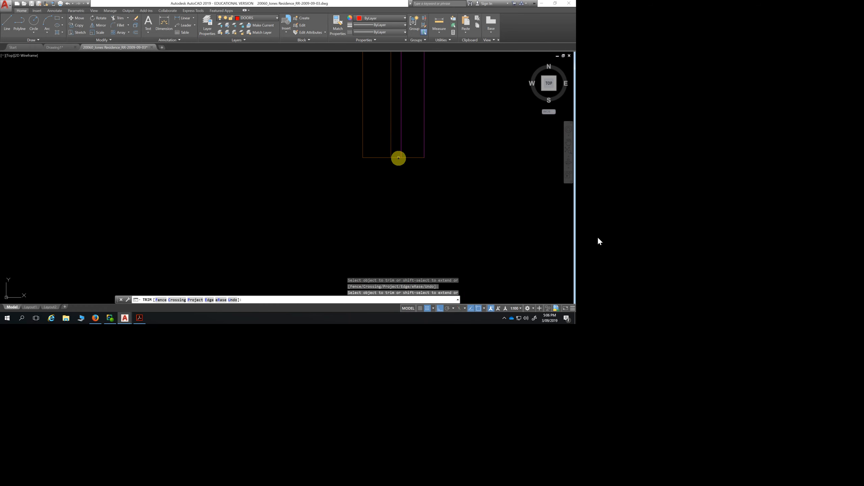
Trim the leftover horizontal offset lines running across the north-east room
scroll(395, 157, "down", 4)
middle_click_drag(356, 177, 216, 119)
left_click(400, 111)
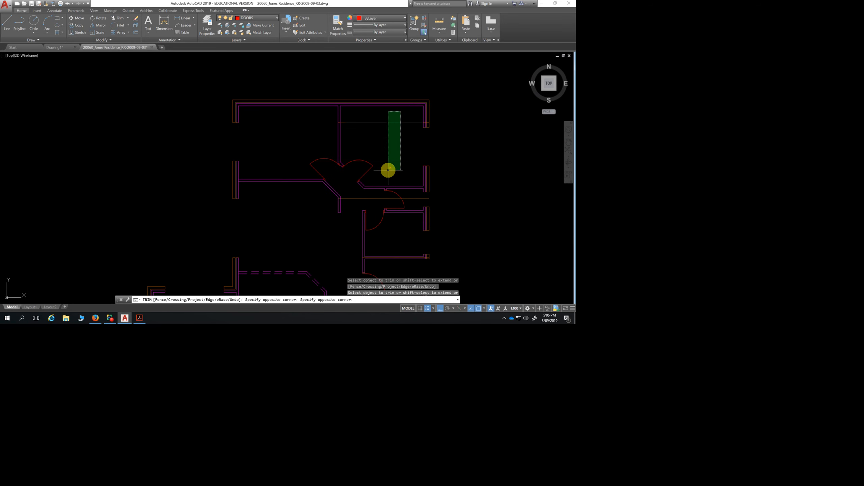
left_click(388, 169)
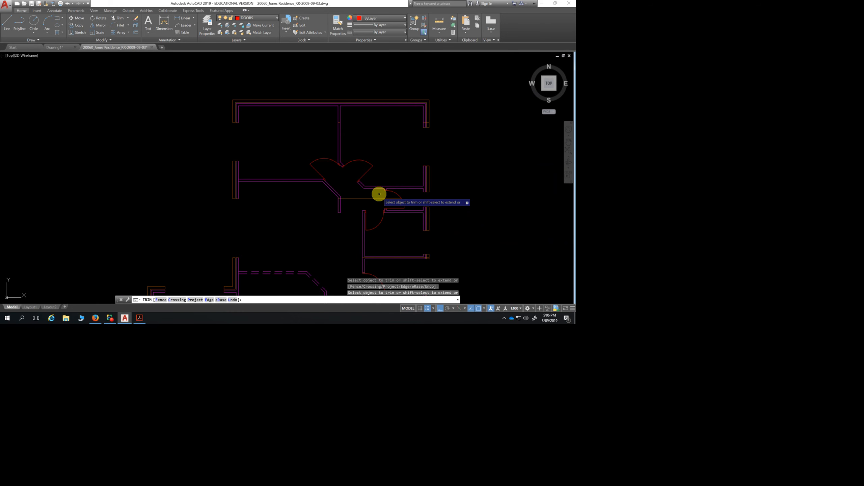
key("Escape")
key("Escape")
Delete the two leftover horizontal brick lines through the hallway and the paired bedroom doors
left_click(365, 195)
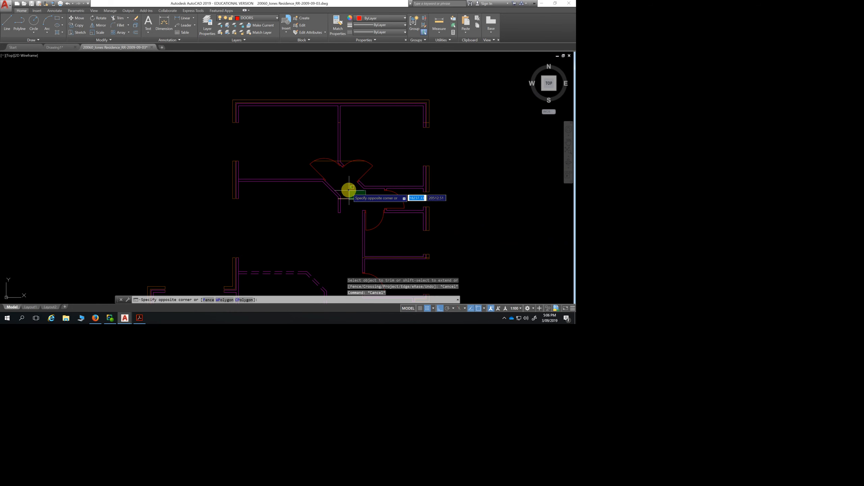
key("Escape")
left_click(352, 197)
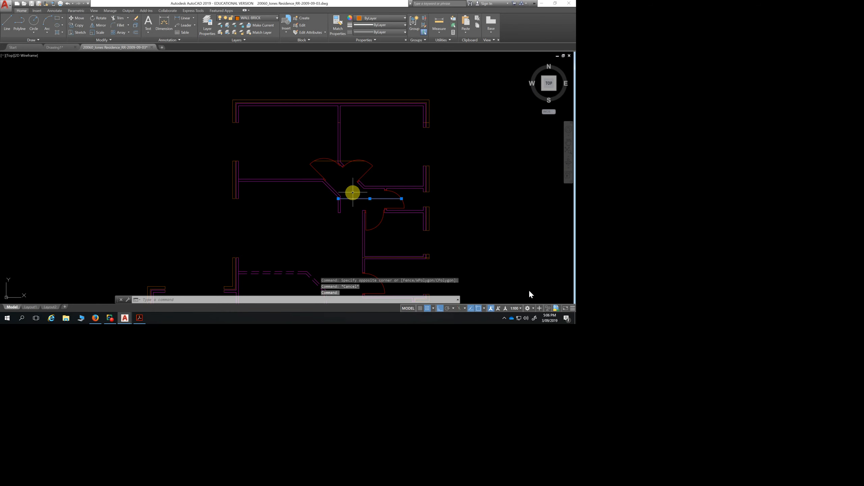
left_click(342, 161)
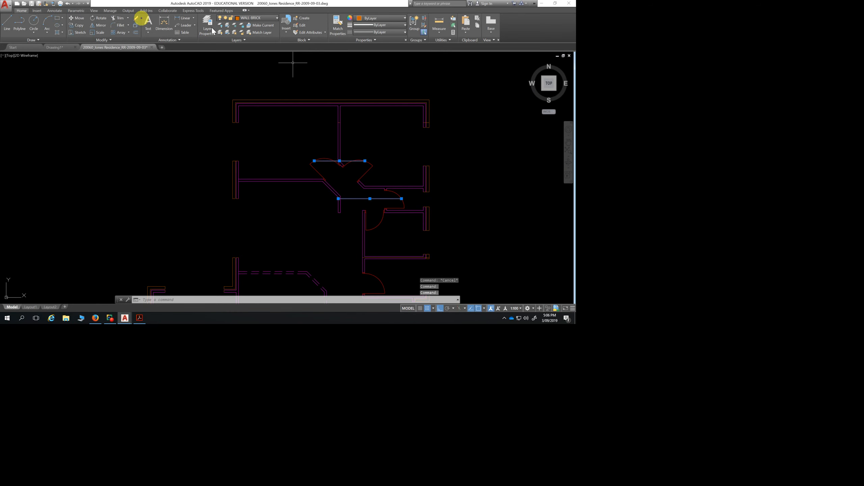
key("Delete")
Check the wall openings around the whole floor plan for leftover lines
scroll(401, 114, "down", 3)
scroll(455, 166, "down", 3)
mouse_move(455, 166)
middle_mouse_down()
mouse_move(426, 114)
mouse_move(401, 93)
mouse_move(399, 101)
middle_mouse_up()
scroll(381, 124, "up", 5)
scroll(381, 125, "down", 5)
scroll(383, 145, "up", 1)
middle_click_drag(384, 145, 314, 179)
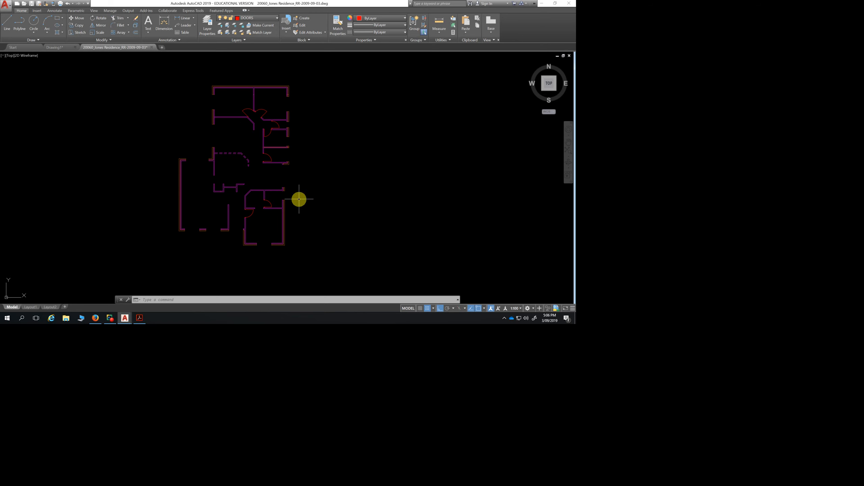
middle_click_drag(207, 262, 200, 217)
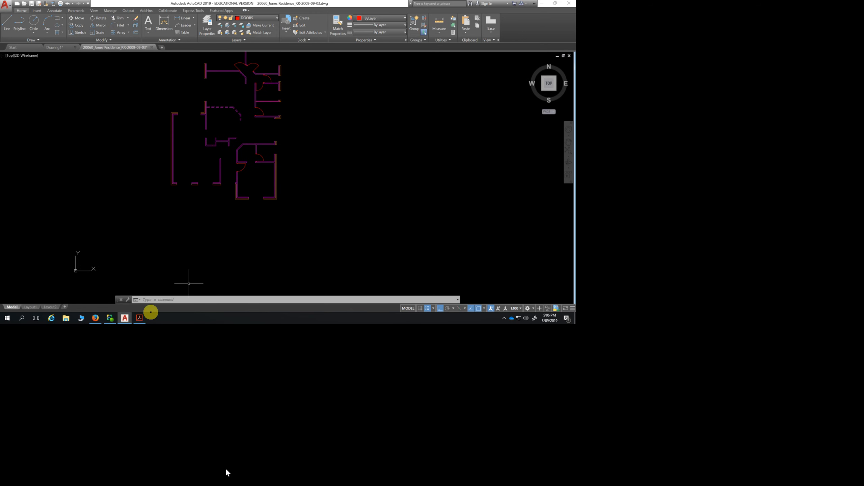
Switch to the Sheet_B2_Doors Windows_A3 PDF and review the window and door schedules for block names and X scales
left_click(140, 318)
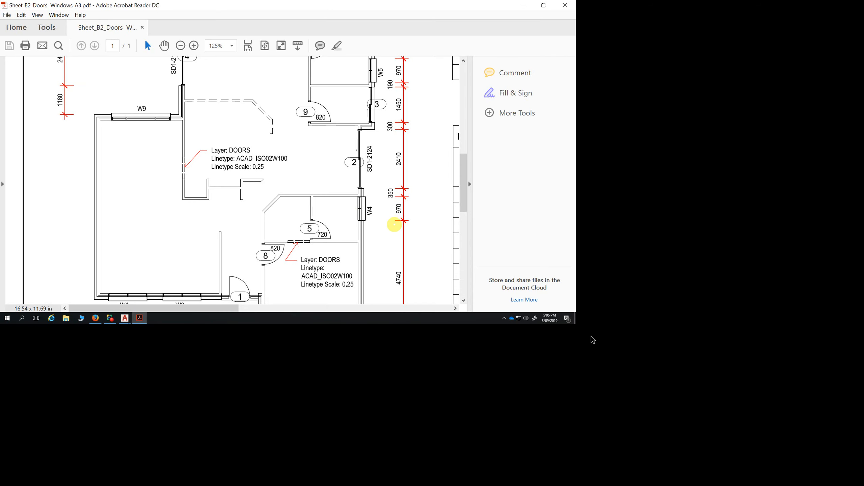
scroll(391, 228, "down", 1)
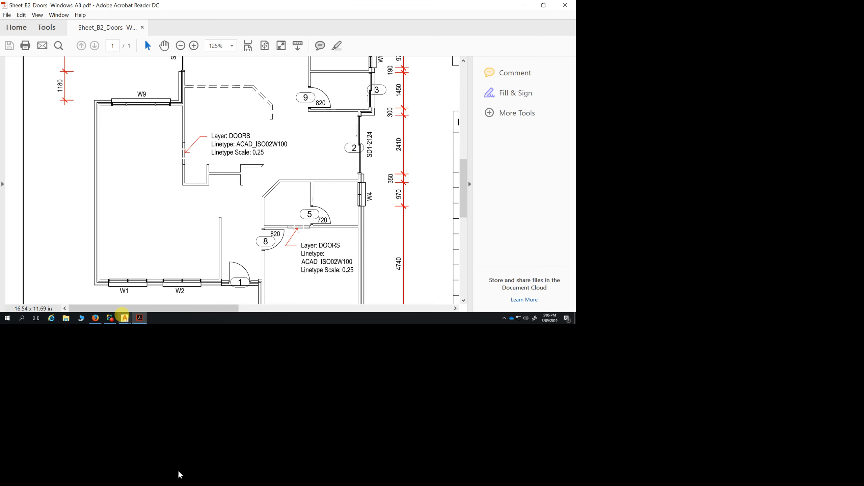
left_click(180, 46)
left_click(181, 45)
left_click(180, 45)
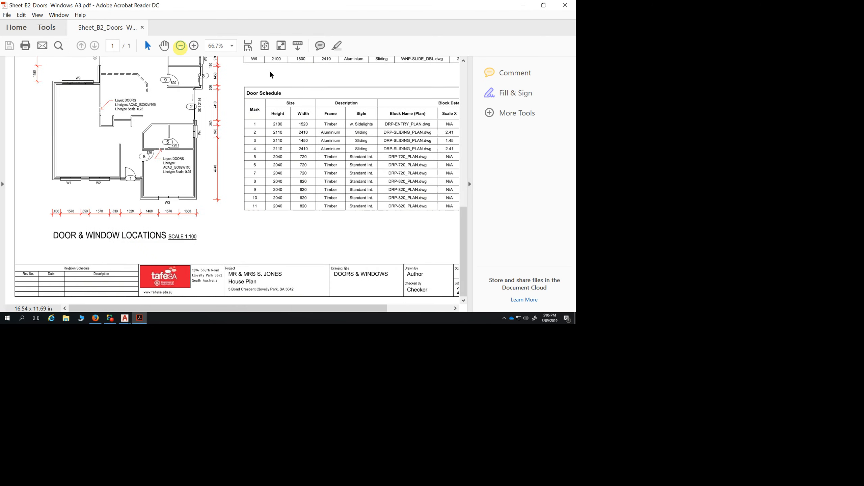
scroll(294, 187, "up", 2)
scroll(295, 187, "up", 5)
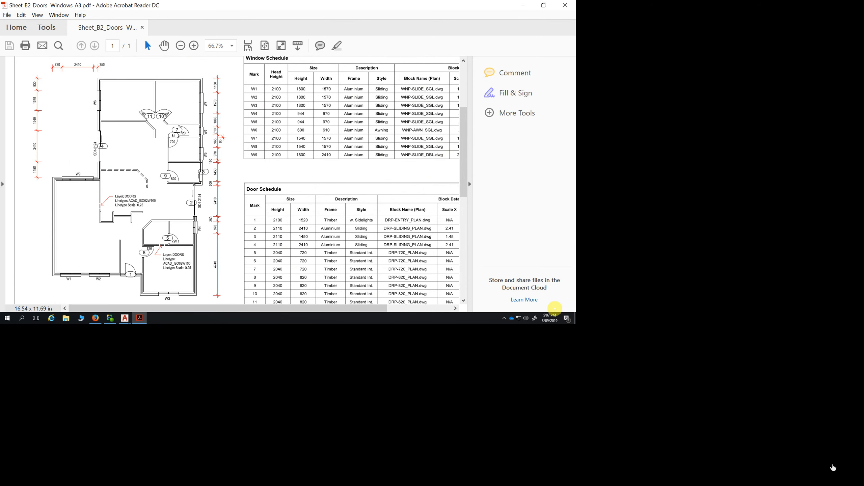
left_click(456, 309)
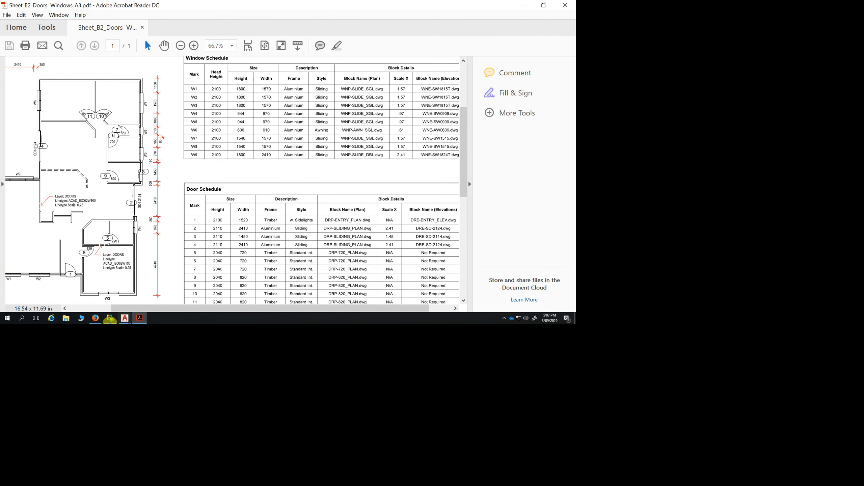
Return to the house drawing in AutoCAD at the openings of the south walls
left_click(126, 319)
left_click(132, 296)
scroll(191, 189, "up", 6)
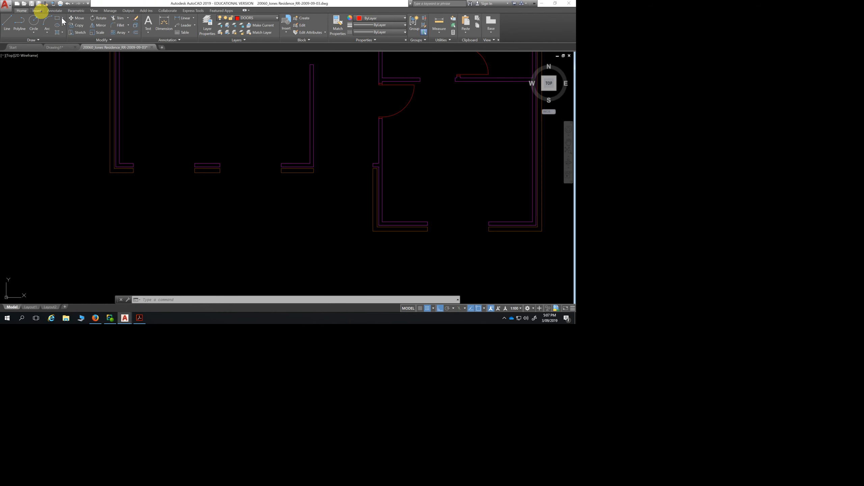
Try to insert the WNP-SLIDE_SGL window block at a uniform scale of 1 south of the west wing
left_click(37, 10)
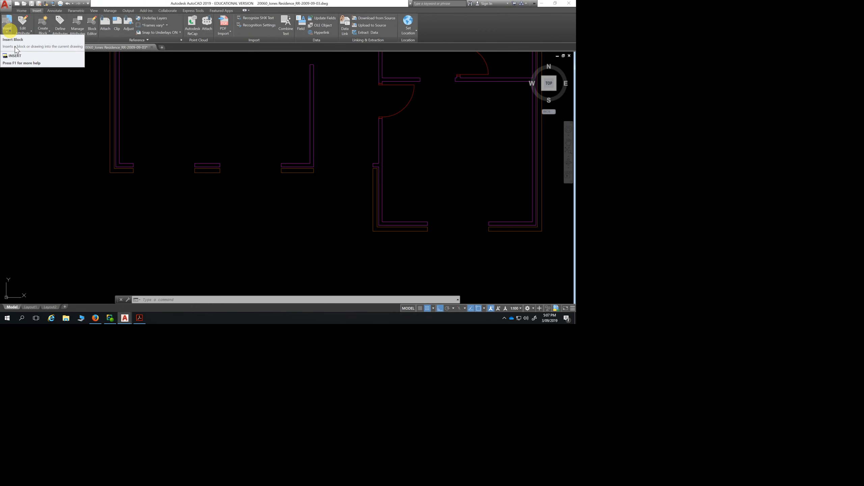
left_click(10, 31)
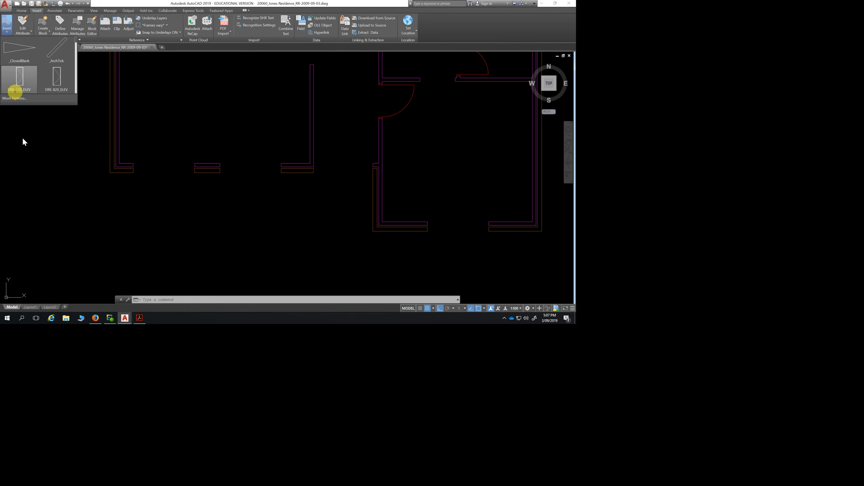
left_click(17, 97)
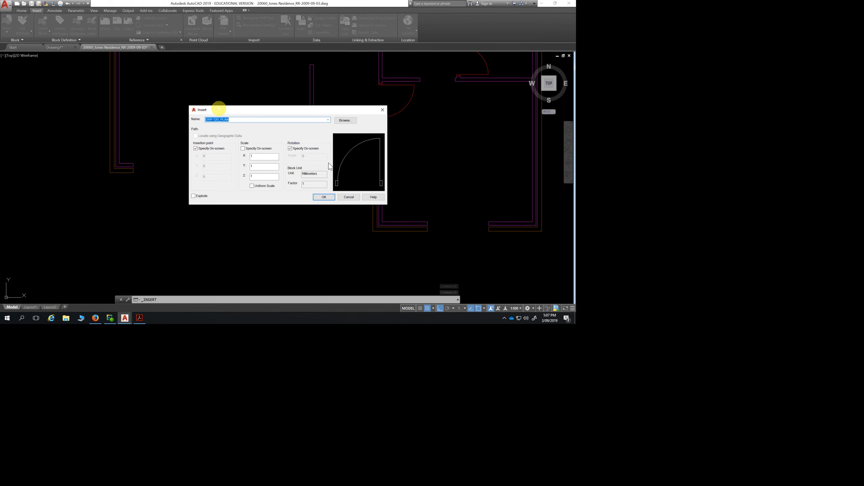
type("WNP-SLIDE_DBL")
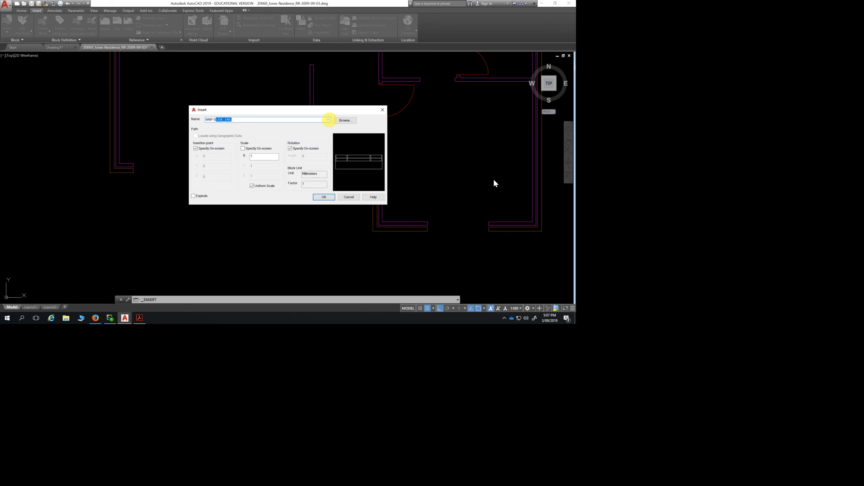
left_click(328, 119)
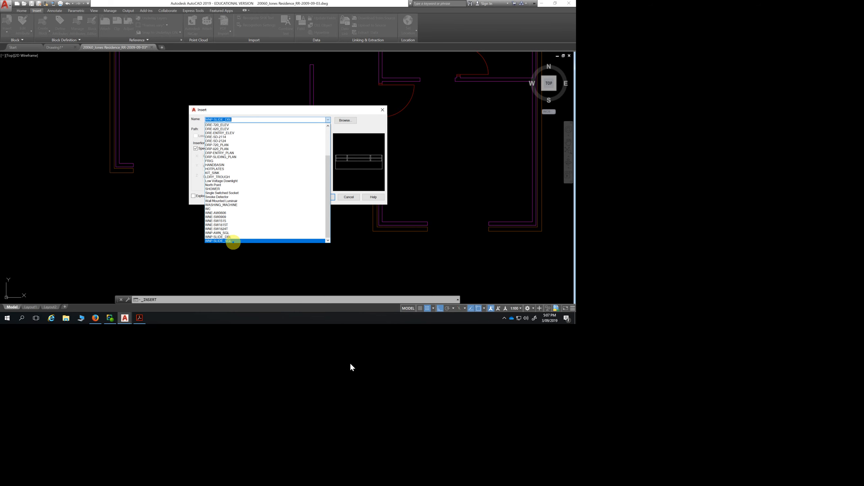
left_click(233, 241)
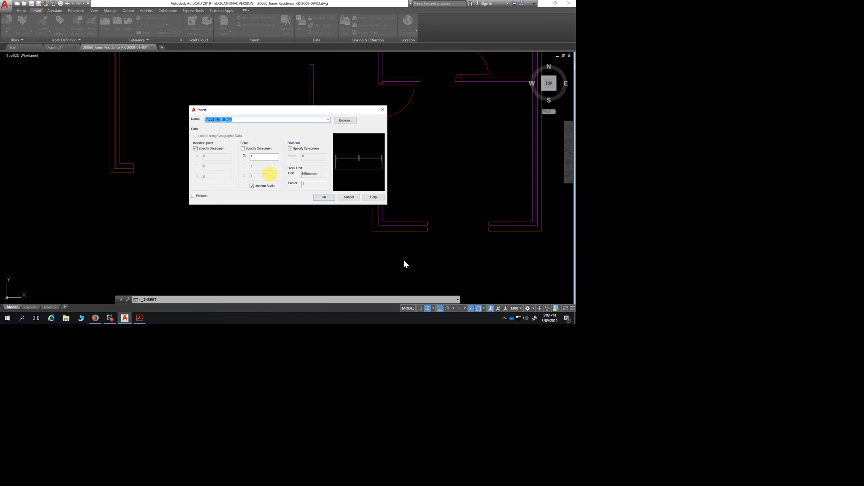
left_click(323, 197)
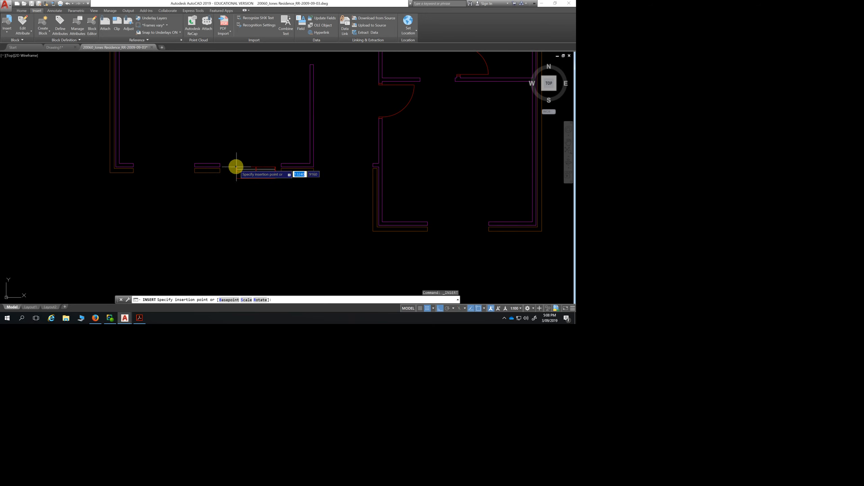
left_click(236, 233)
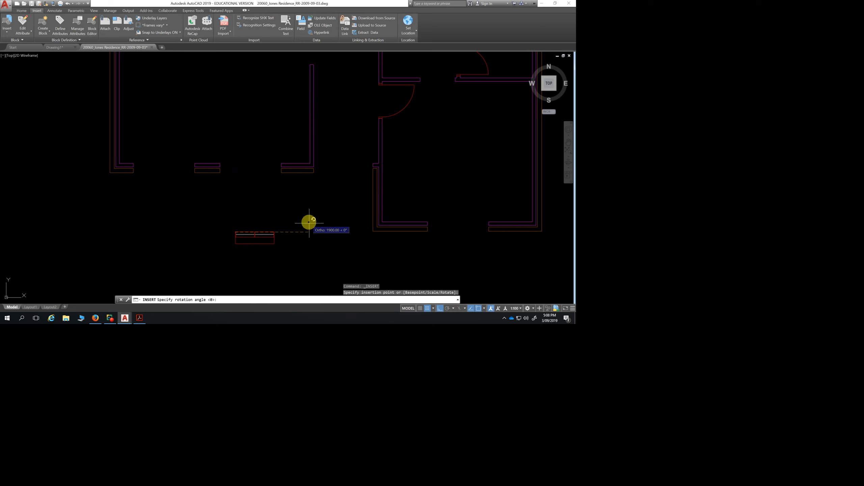
key("Escape")
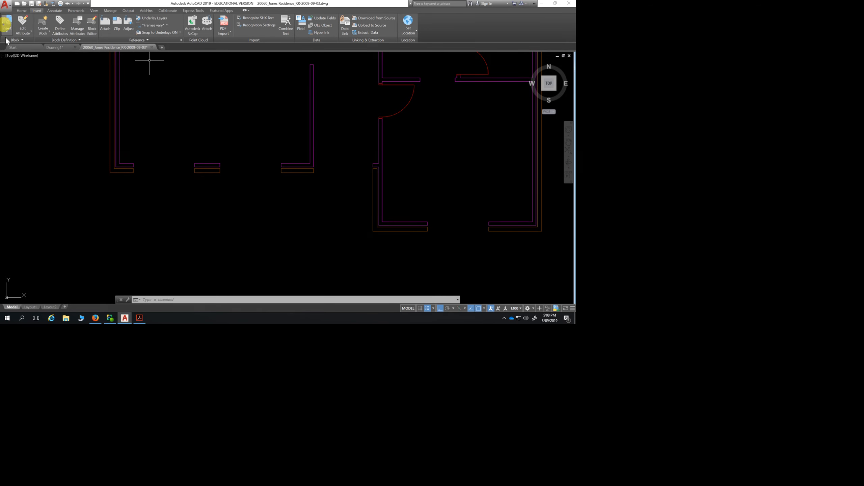
Try to insert WNP-SLIDE_SGL at a uniform scale of 1.57 in the west wing's westernmost south opening
left_click(8, 27)
left_click(6, 96)
left_click(328, 120)
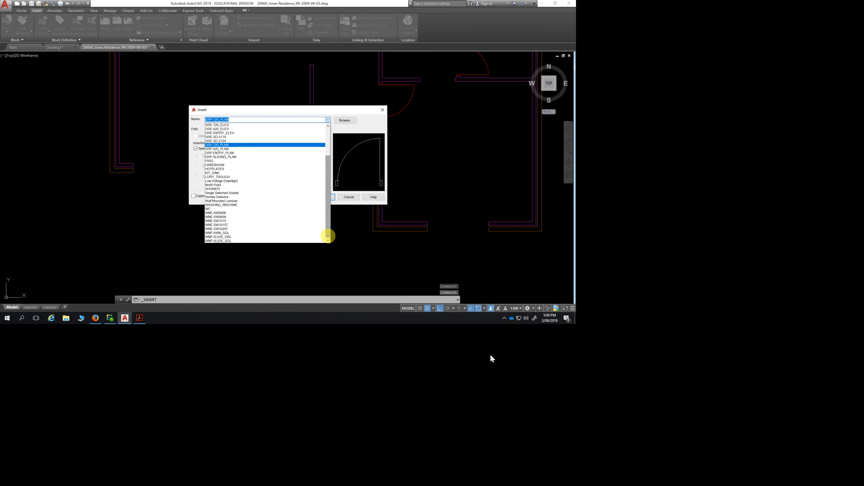
left_click(235, 240)
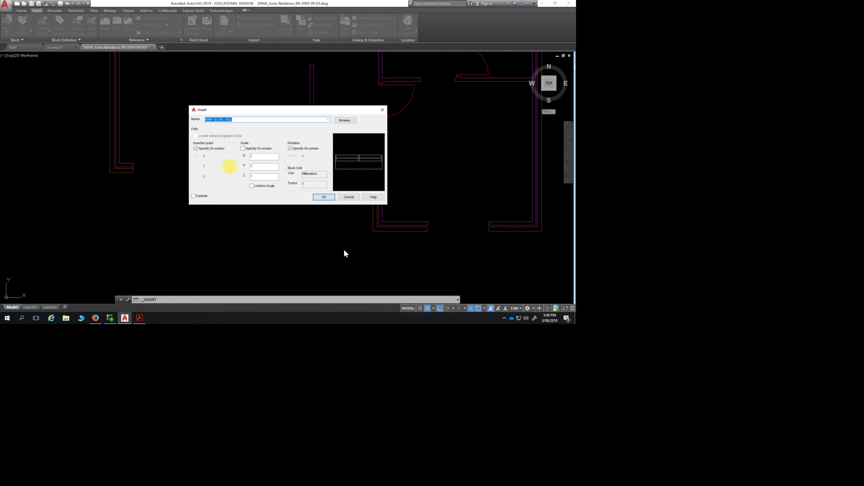
left_click(257, 157)
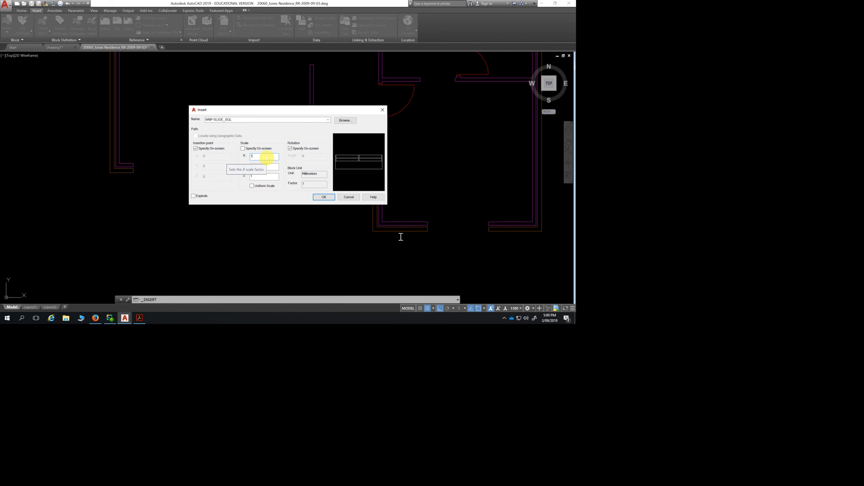
left_click(243, 149)
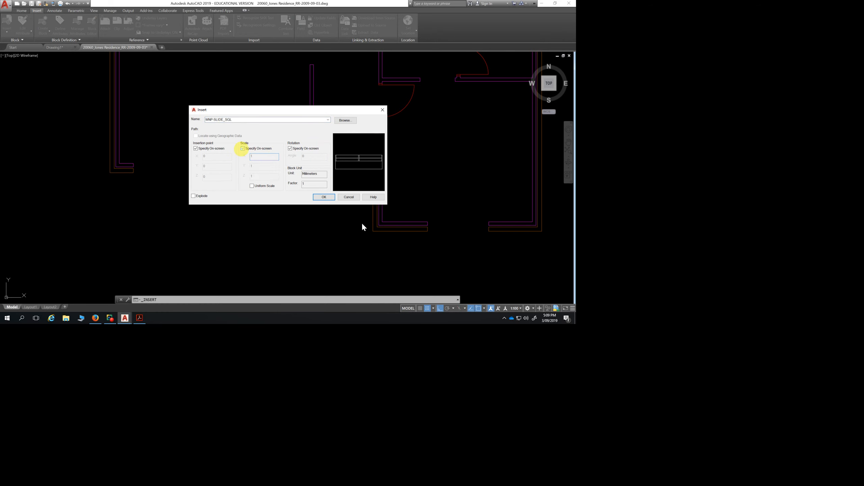
left_click(243, 149)
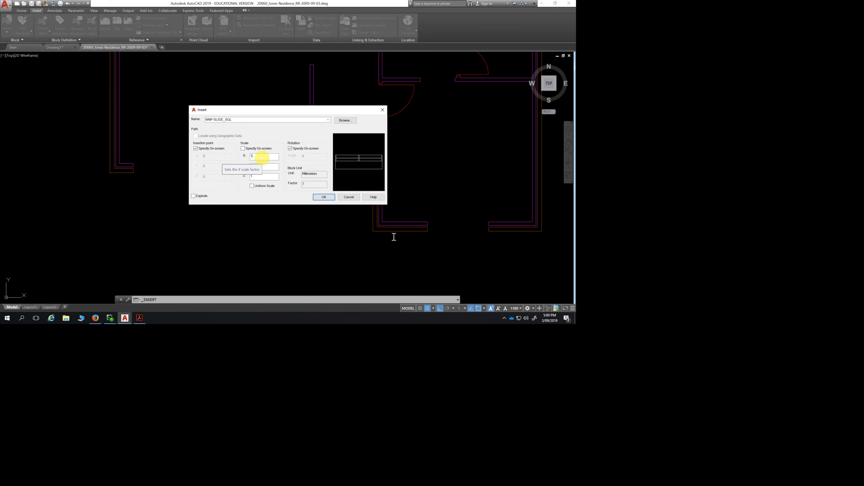
type(".57")
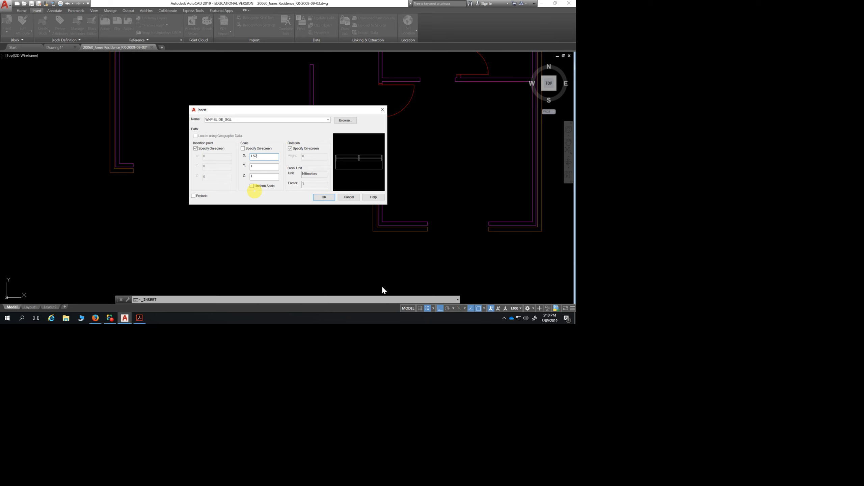
left_click(252, 186)
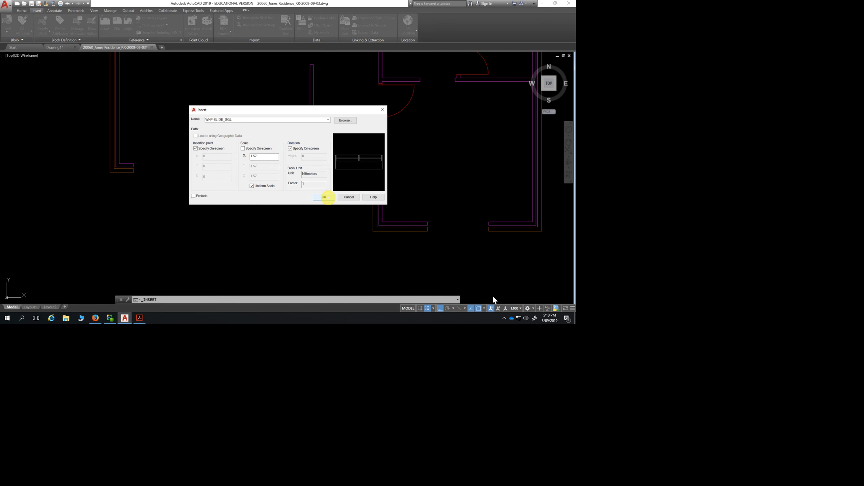
left_click(327, 197)
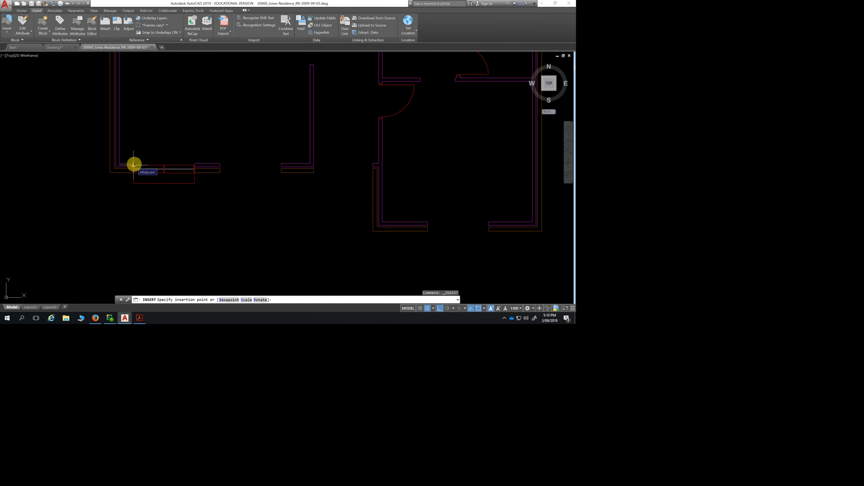
scroll(149, 164, "up", 2)
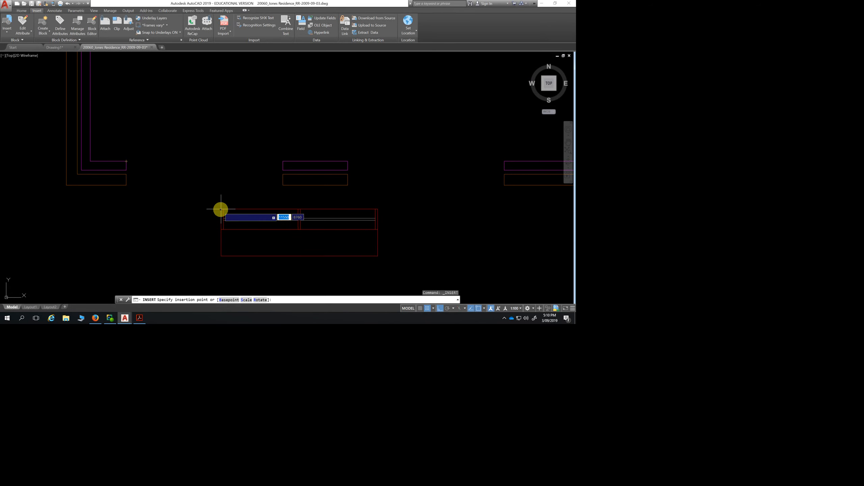
key("Escape")
key("Escape")
key("Escape")
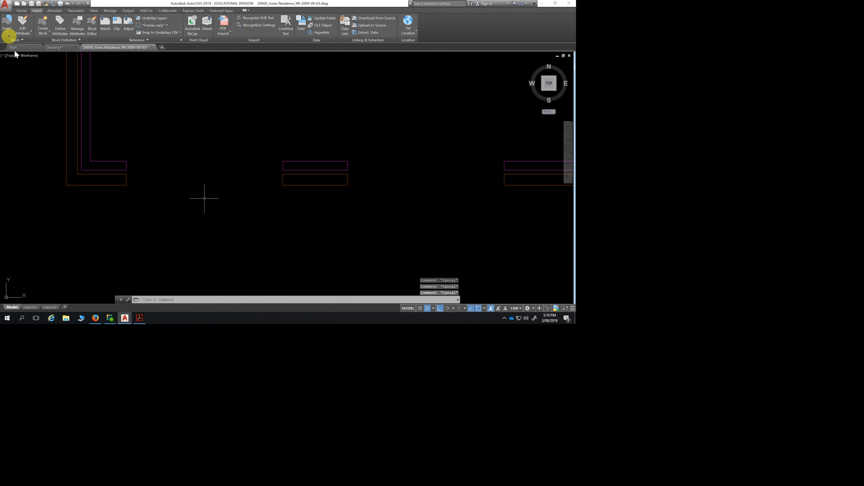
Insert WNP-SLIDE_SGL at X scale 1.57 and Y scale 1, unrotated, in the west wing's westernmost south opening
left_click(7, 27)
left_click(10, 98)
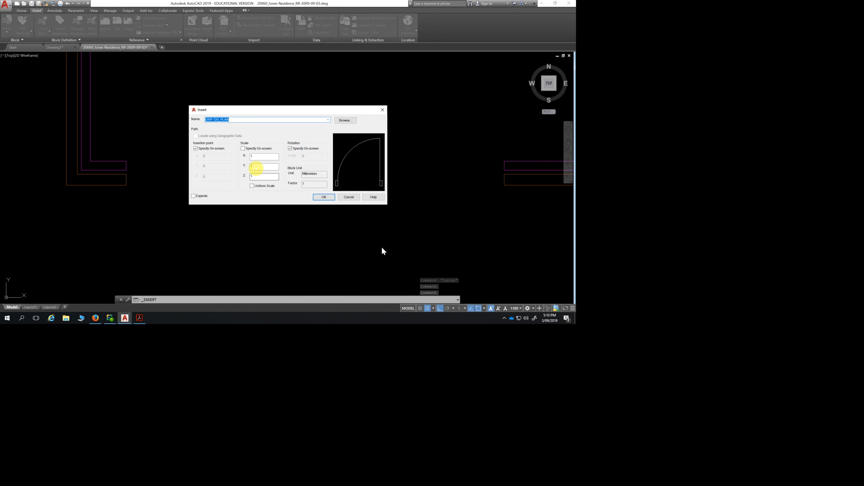
left_click(261, 157)
type(".57")
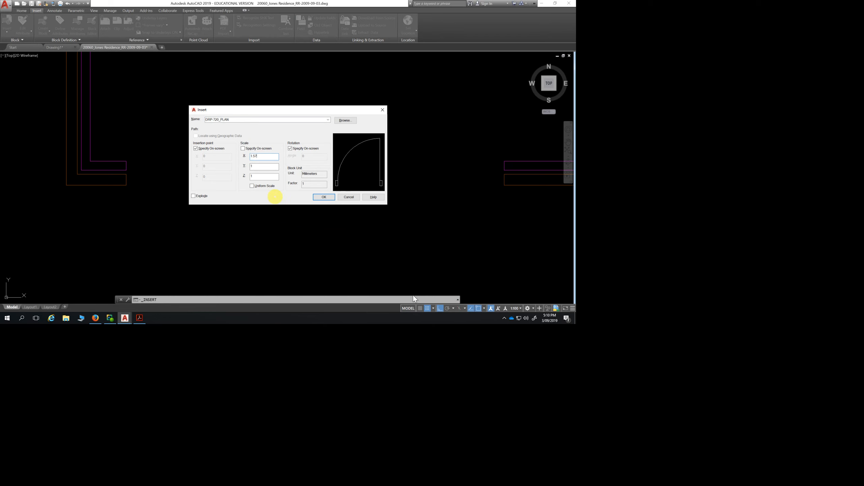
left_click(328, 120)
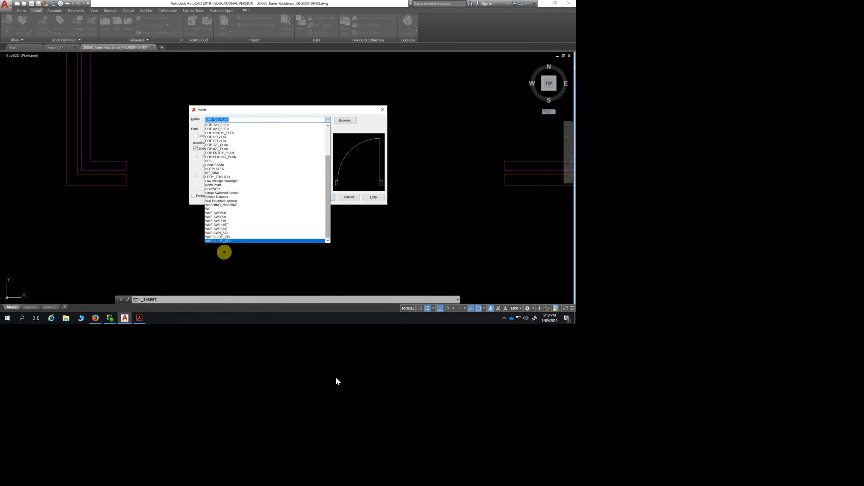
left_click(222, 241)
left_click(324, 197)
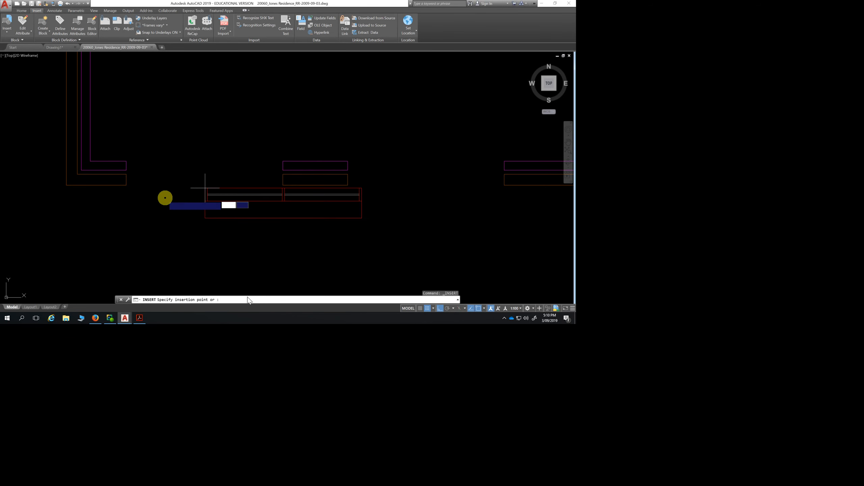
left_click(126, 161)
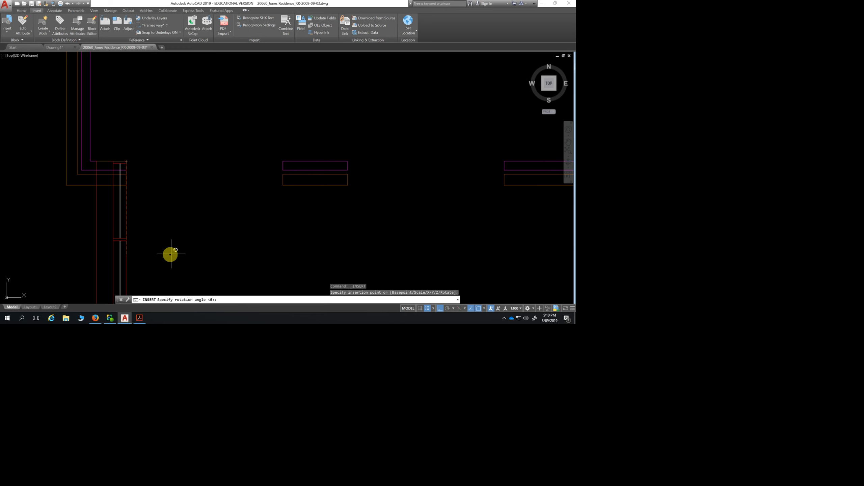
left_click(256, 144)
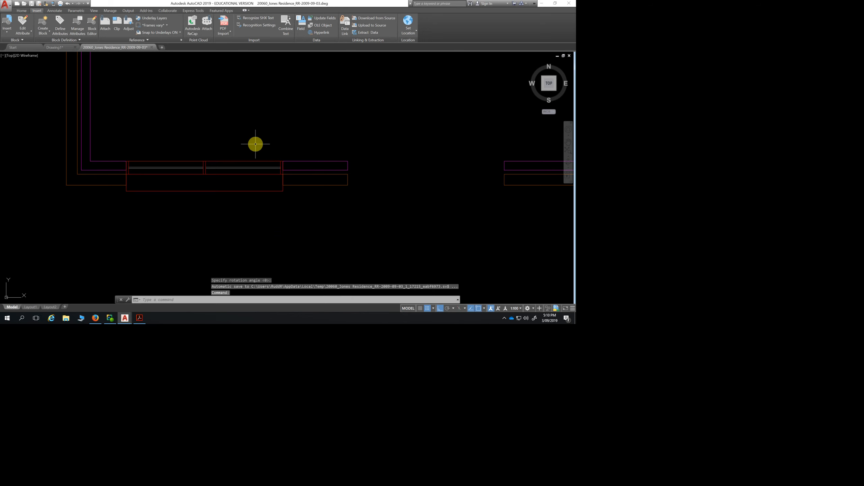
Insert a second WNP-SLIDE_SGL window at X scale 1.57, unrotated, in the west wing's eastern south opening
key("Return")
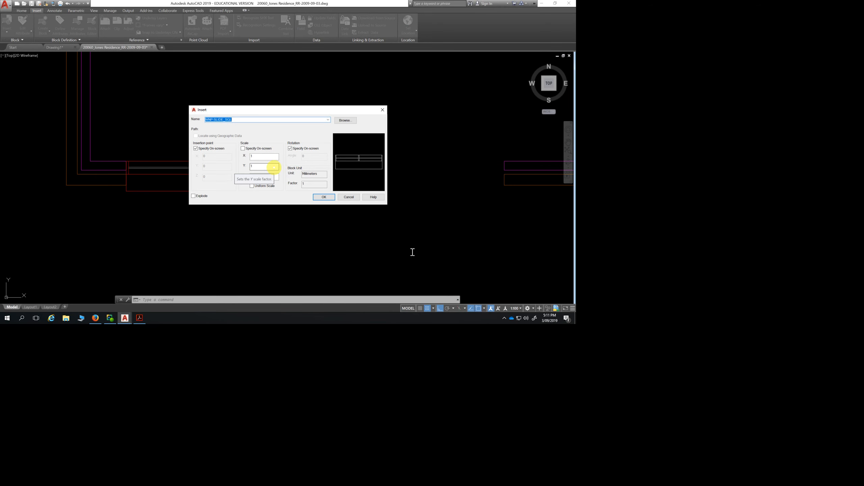
left_click(254, 156)
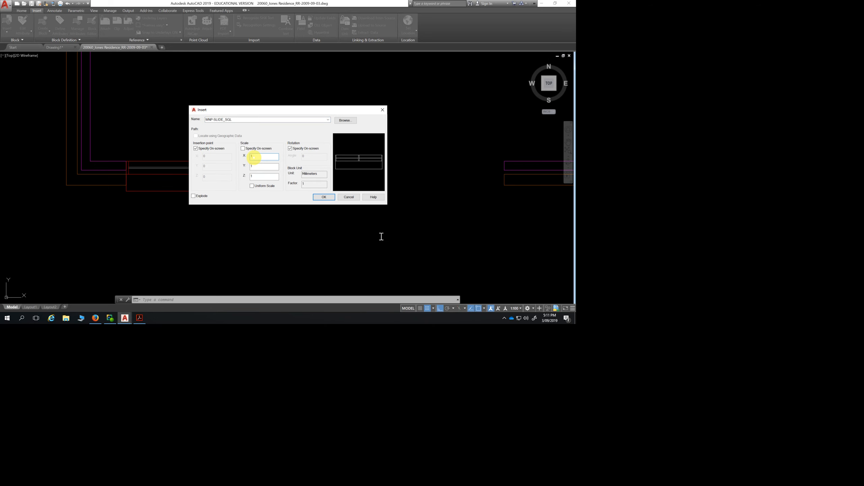
type(".57")
left_click(323, 197)
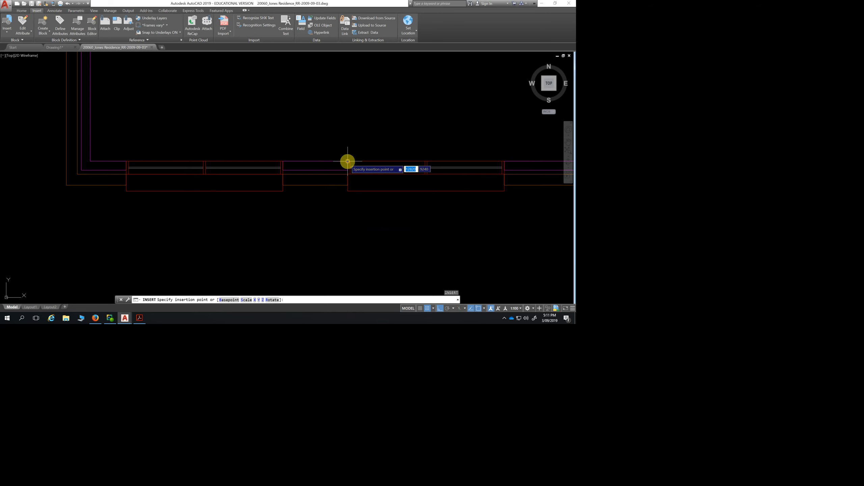
left_click(347, 161)
key("Escape")
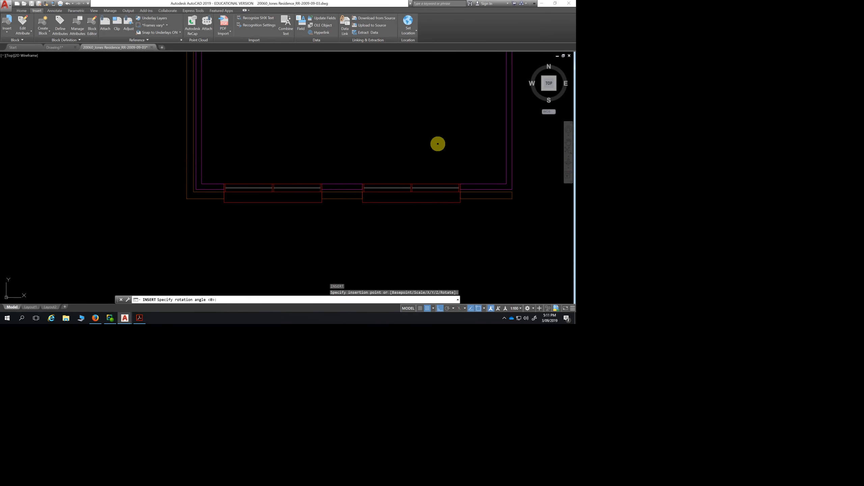
Examine how the two new sliding windows fit into the west wing's south wall openings
scroll(410, 216, "down", 4)
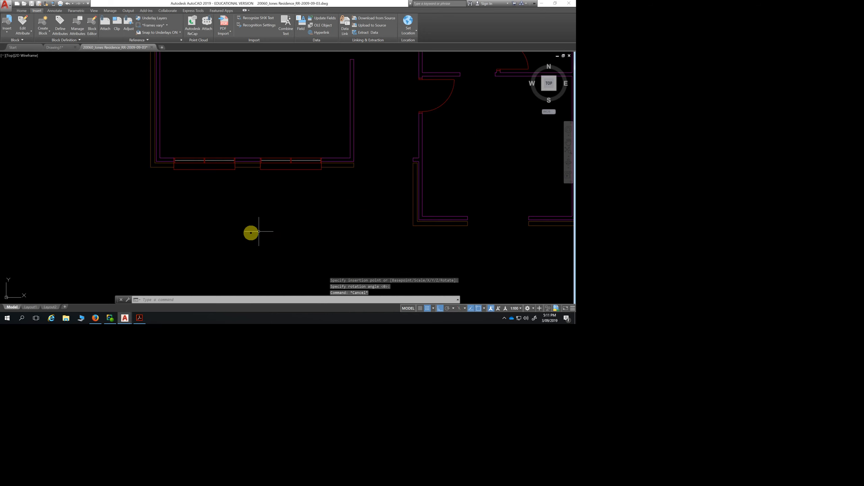
scroll(257, 232, "up", 7)
scroll(257, 232, "down", 8)
middle_click_drag(264, 226, 267, 266)
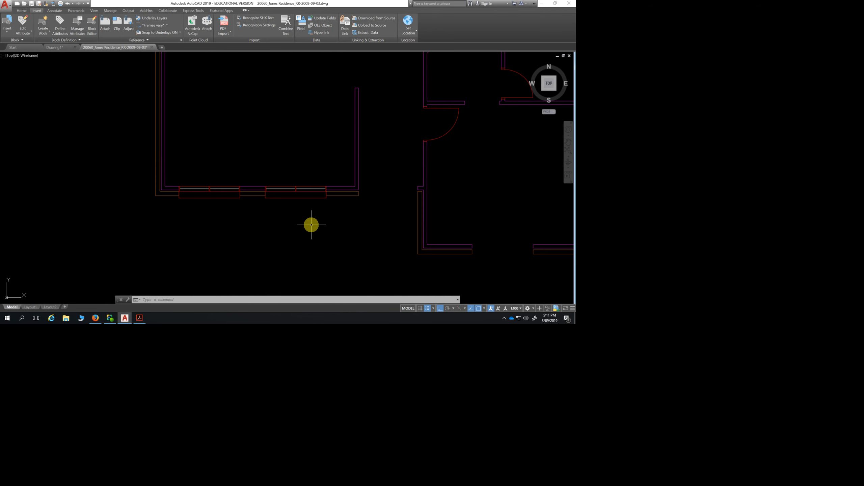
scroll(286, 204, "up", 4)
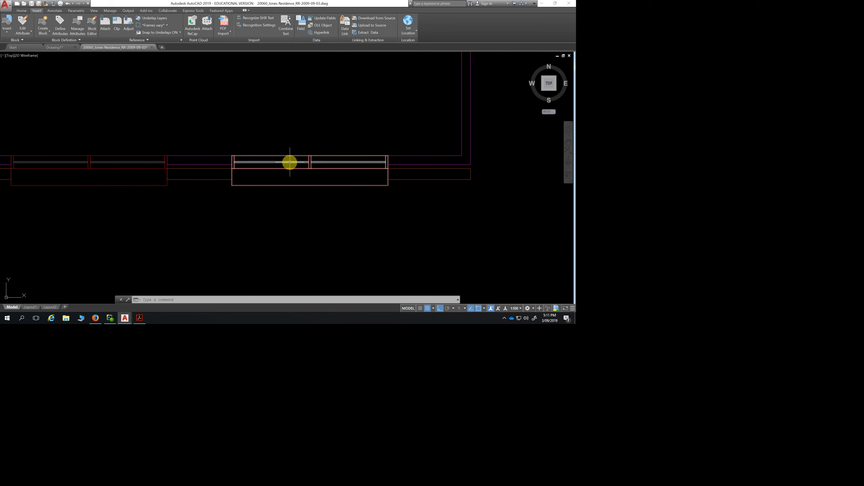
mouse_move(289, 162)
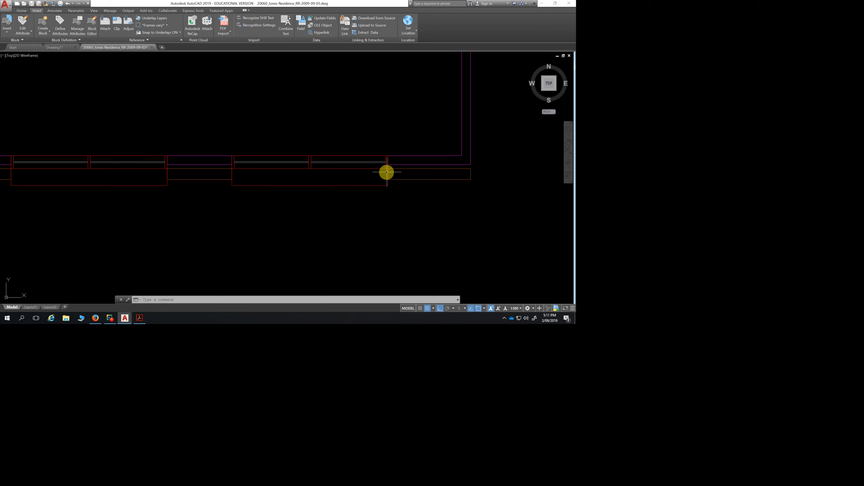
scroll(411, 216, "down", 3)
middle_click_drag(424, 225, 208, 222)
scroll(210, 223, "down", 2)
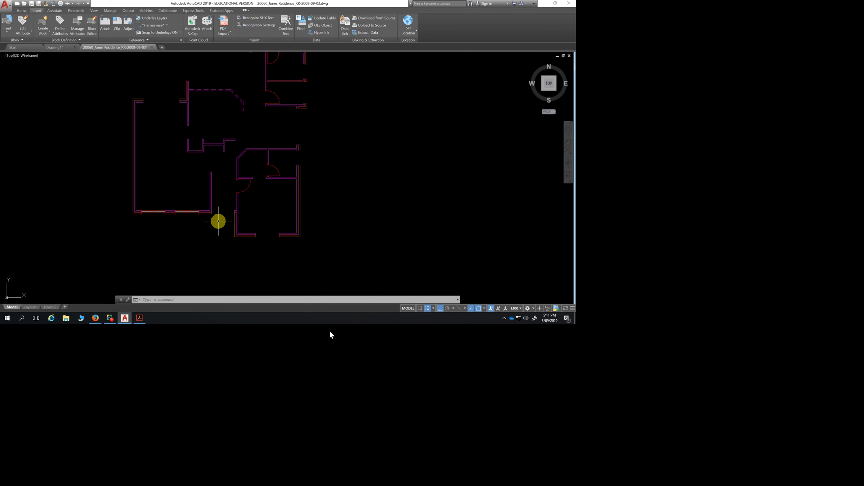
Insert WNP-SLIDE_SGL at X scale 0.61 and a 90-degree rotation in the small opening of the northern rooms' east wall
middle_click_drag(345, 97, 336, 153)
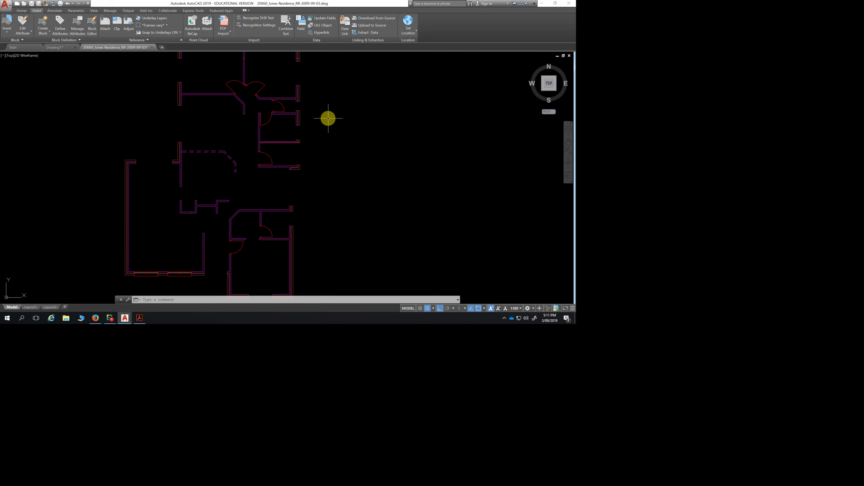
type("insert")
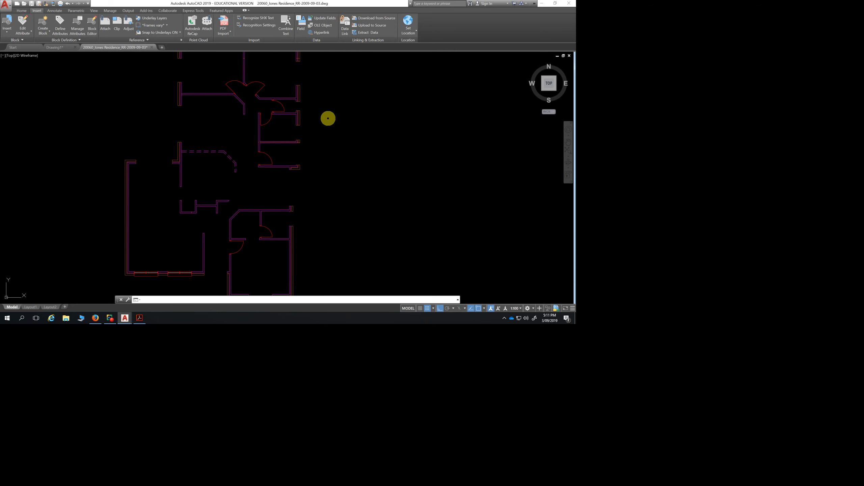
key("Return")
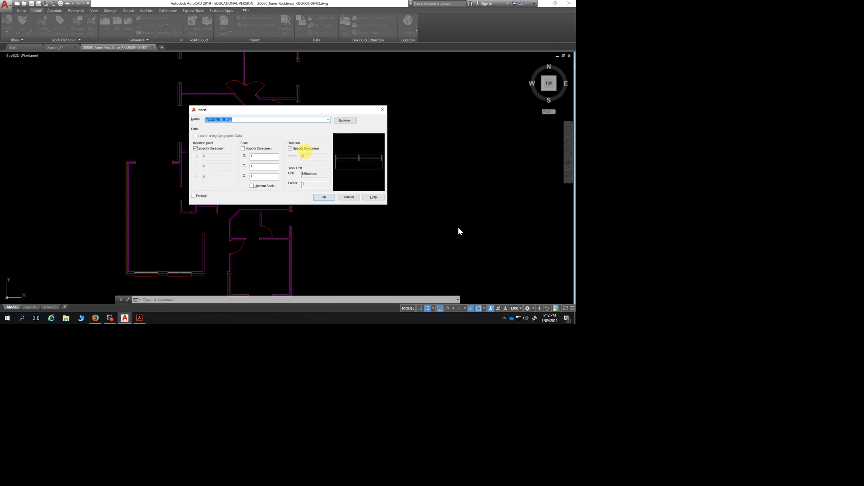
left_click(254, 156)
type("0.6")
left_click(290, 149)
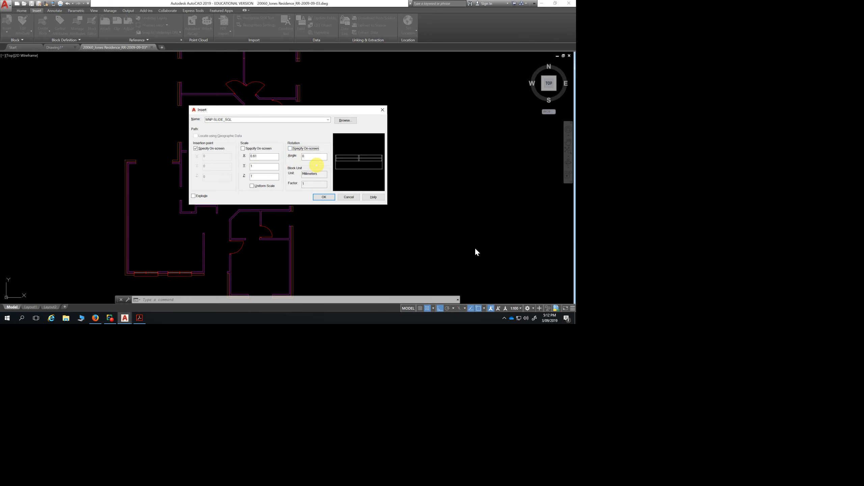
left_click(310, 157)
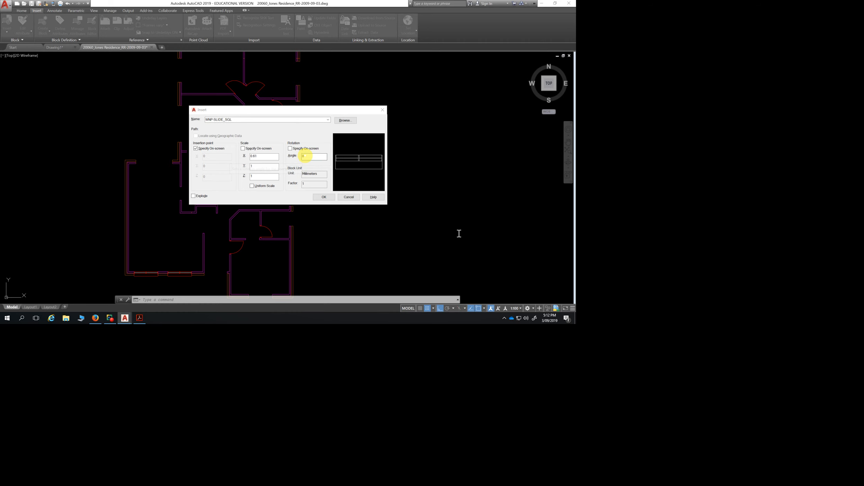
left_click_drag(305, 155, 301, 160)
key("Return")
scroll(335, 129, "up", 4)
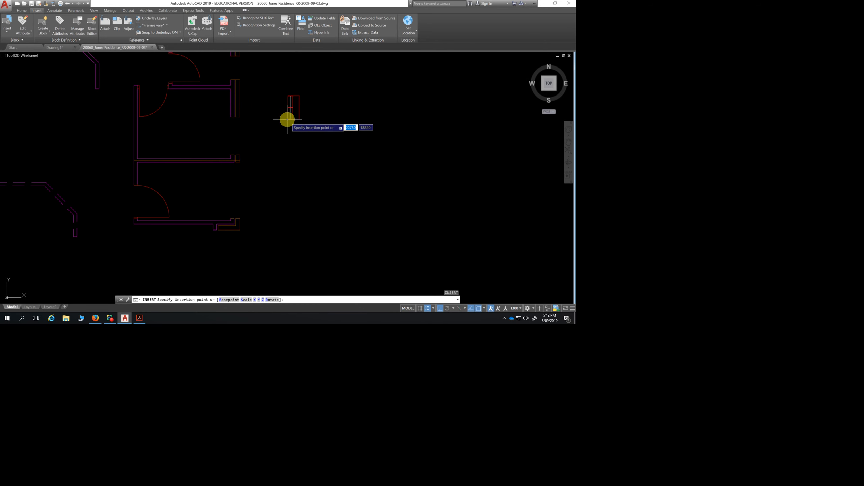
middle_click_drag(289, 117, 304, 206)
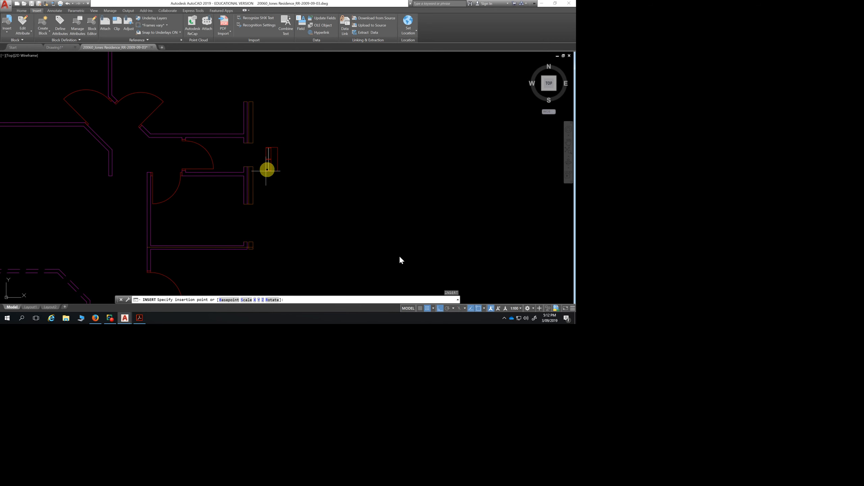
left_click(244, 166)
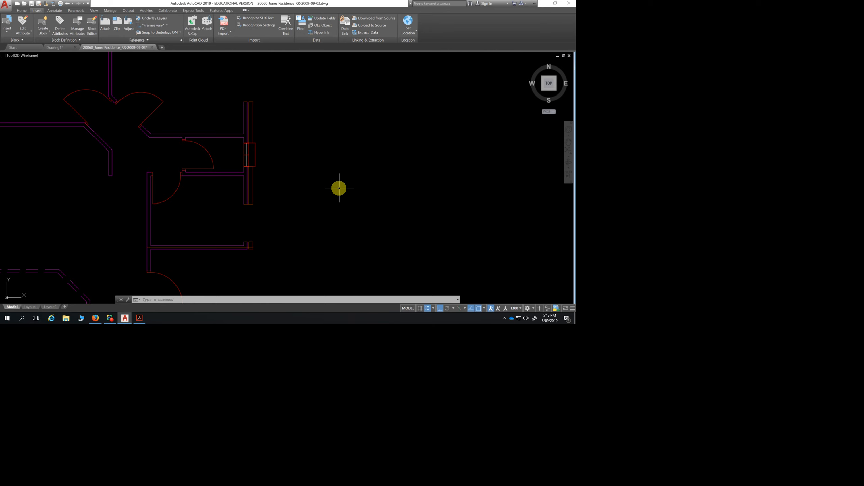
type("i")
key("Return")
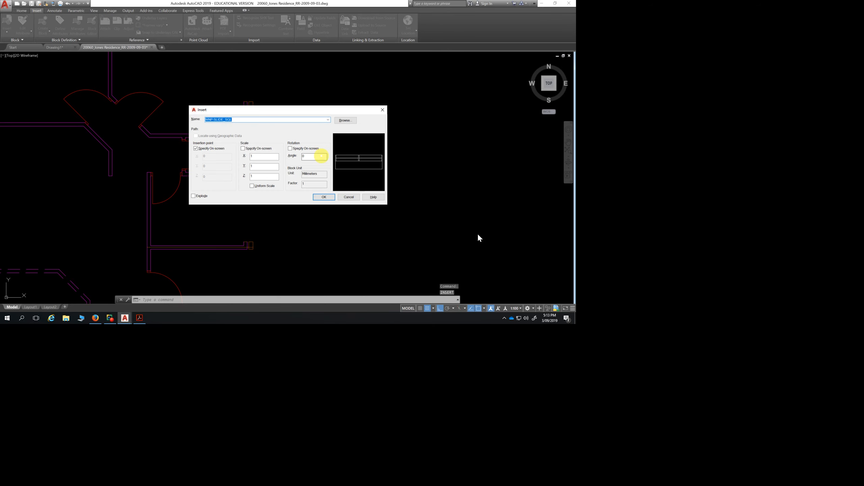
left_click(290, 148)
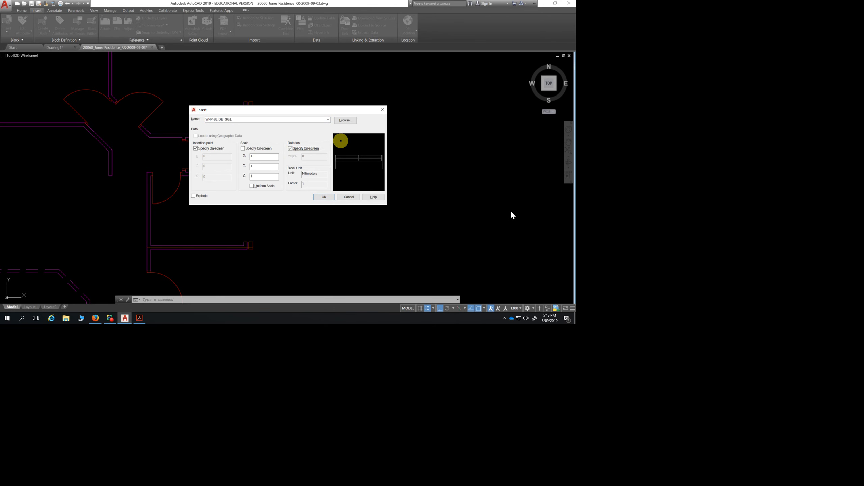
left_click(290, 149)
double_click(307, 157)
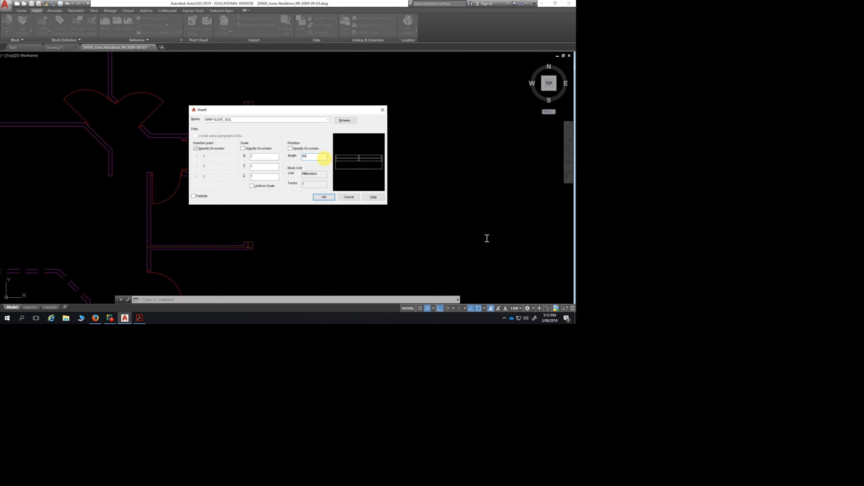
double_click(307, 157)
key("BackSpace")
left_click(382, 110)
Set up an insertion of block DRP-SLIDING_PLAN at X scale 2.41 and Y scale 1, with its rotation specified on screen
scroll(339, 188, "down", 5)
middle_click_drag(349, 186, 340, 127)
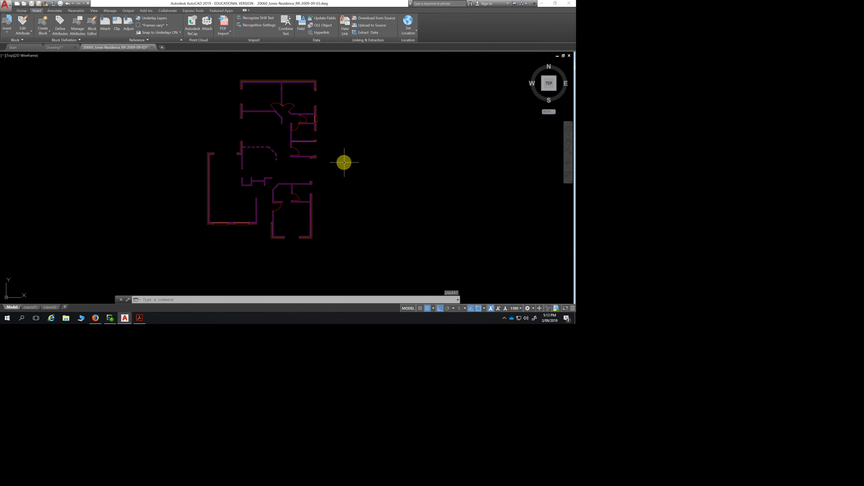
scroll(332, 177, "up", 2)
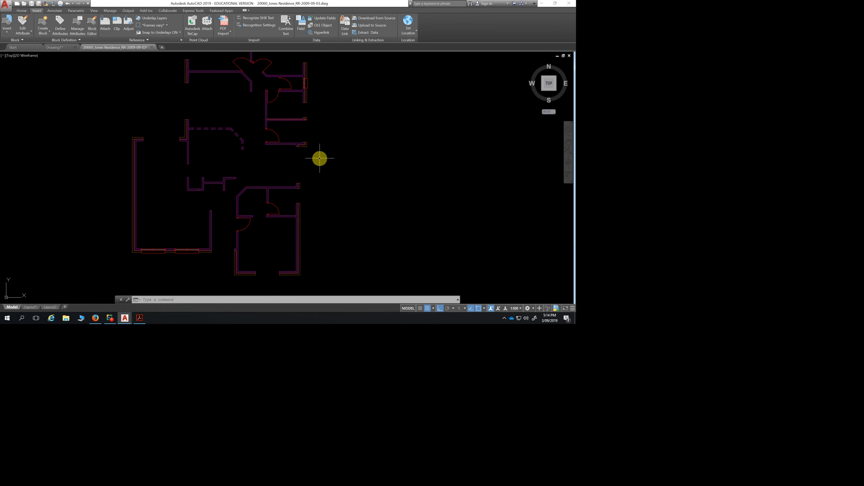
scroll(309, 161, "up", 2)
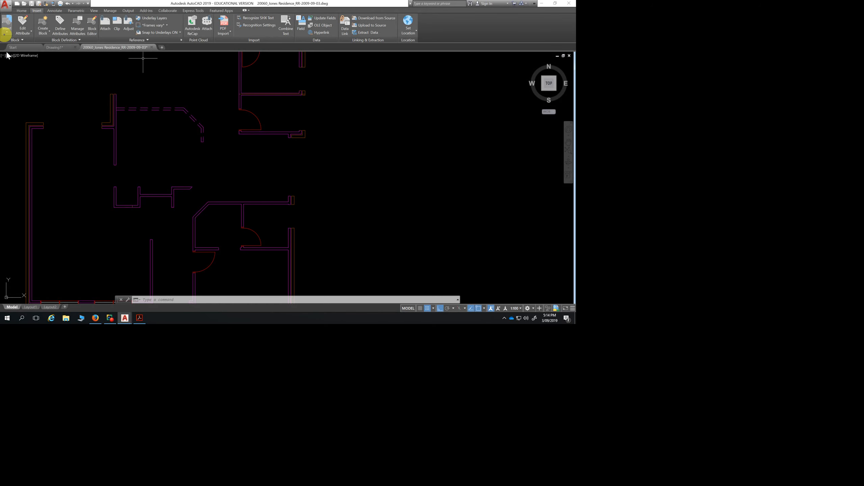
left_click(7, 26)
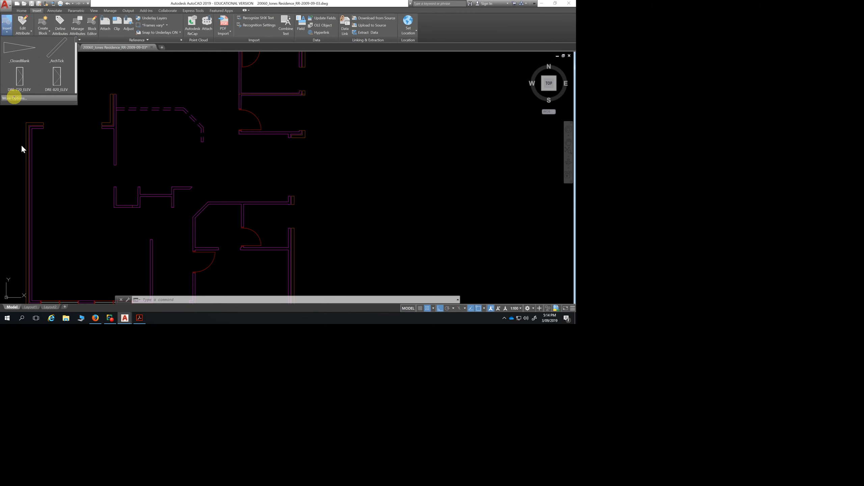
left_click(14, 98)
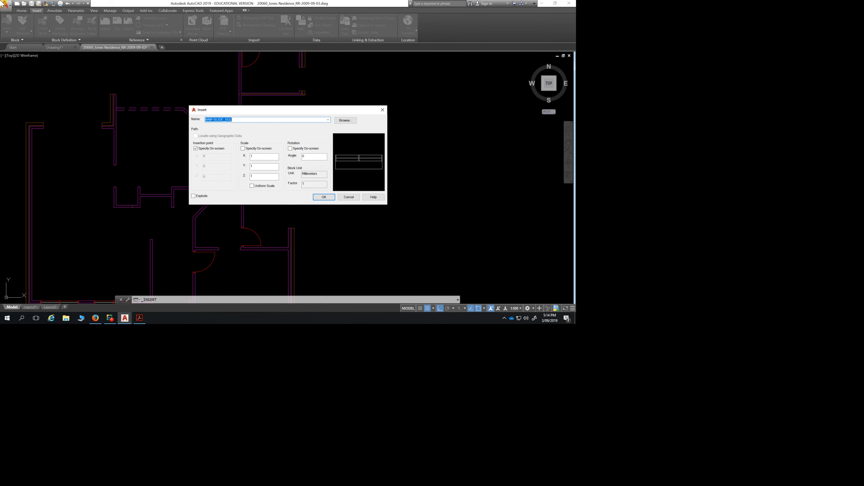
type("DRP")
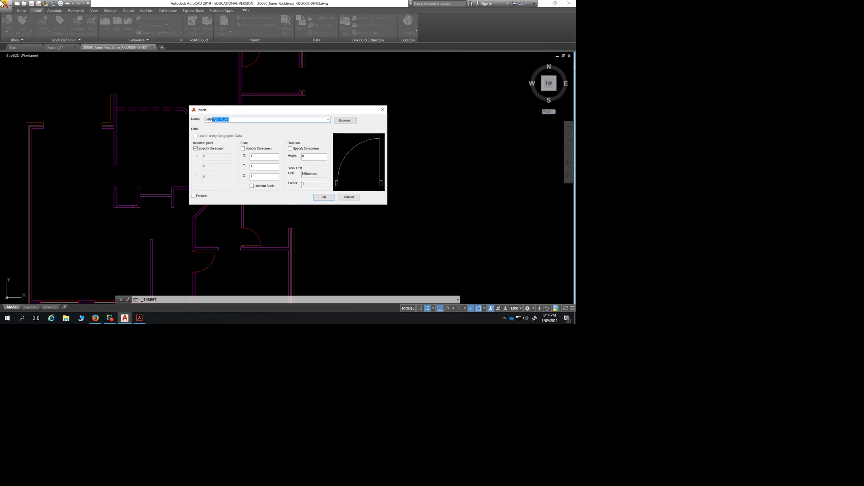
type("-SLIDING")
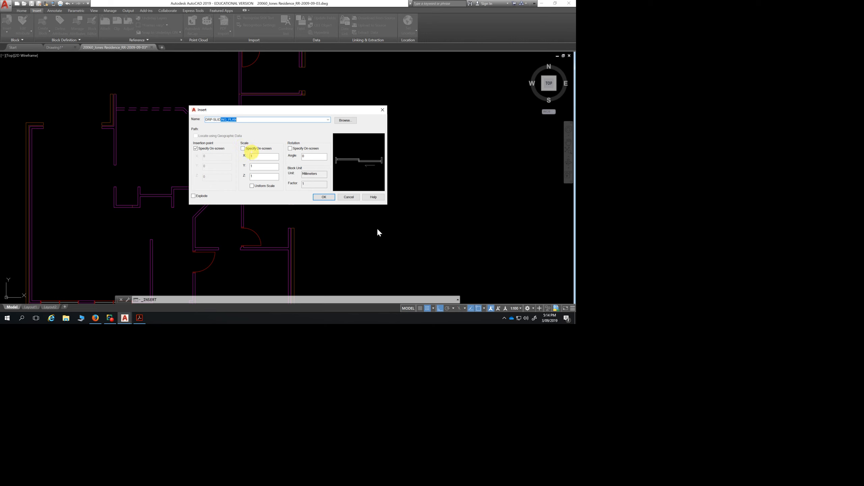
left_click(257, 156)
type("2")
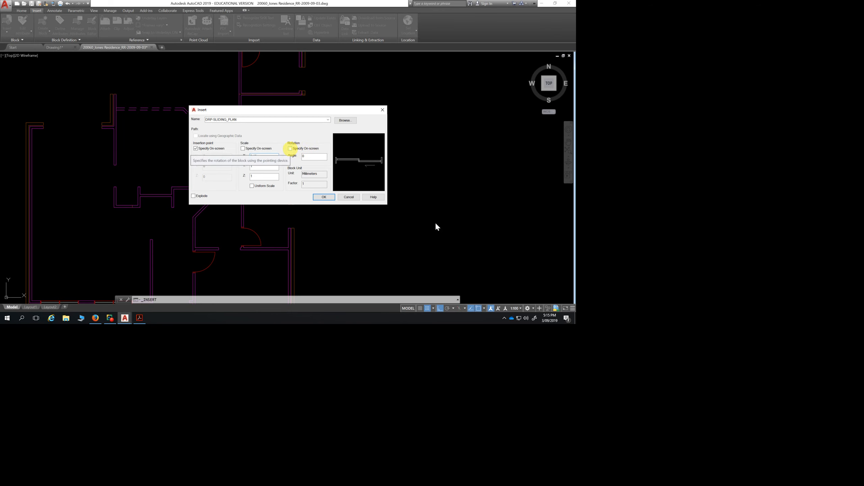
left_click(290, 148)
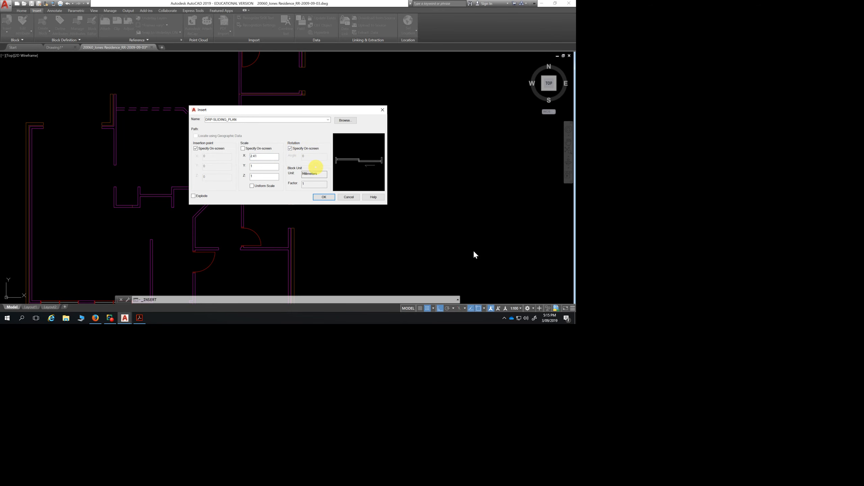
Place the sliding door block in the empty space east of the plan, rotated 90 degrees
left_click(324, 197)
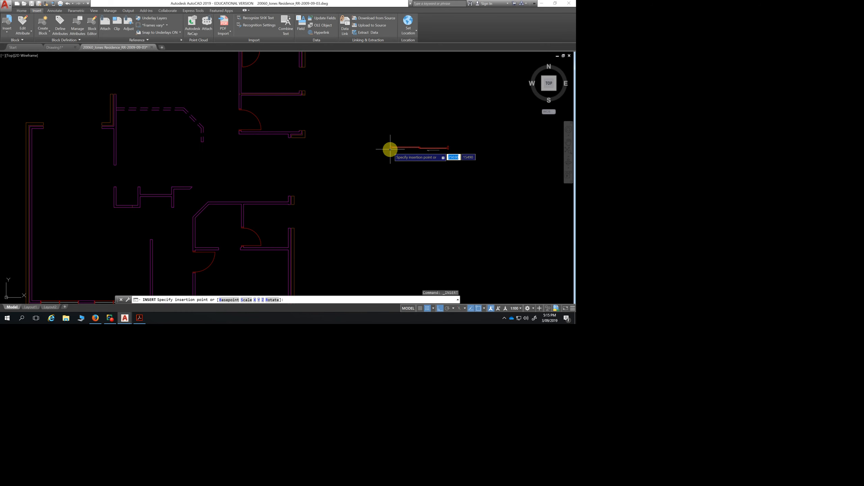
left_click(391, 150)
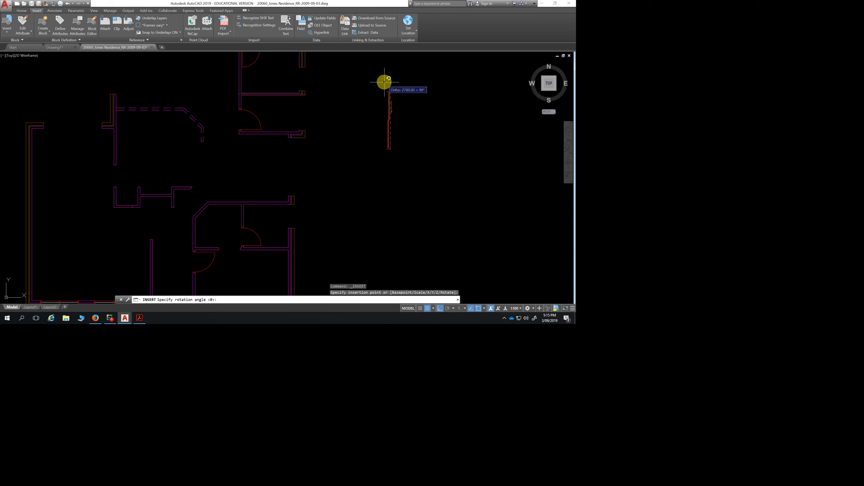
left_click(385, 80)
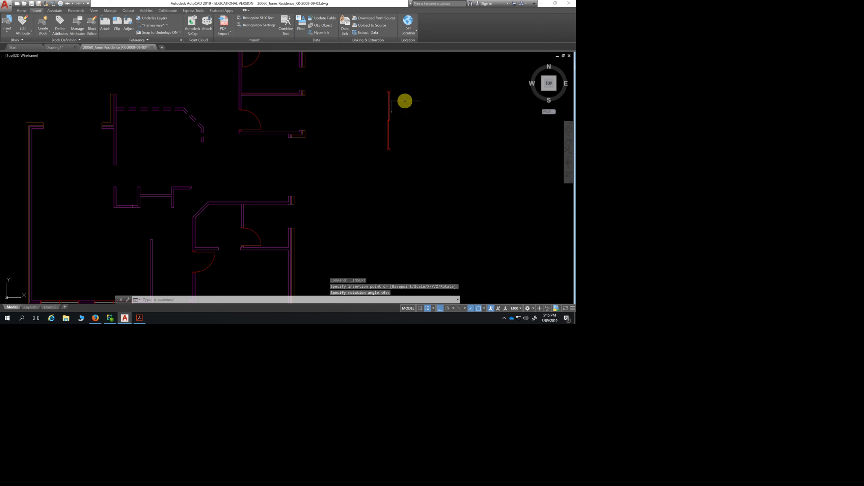
key("Escape")
key("Escape")
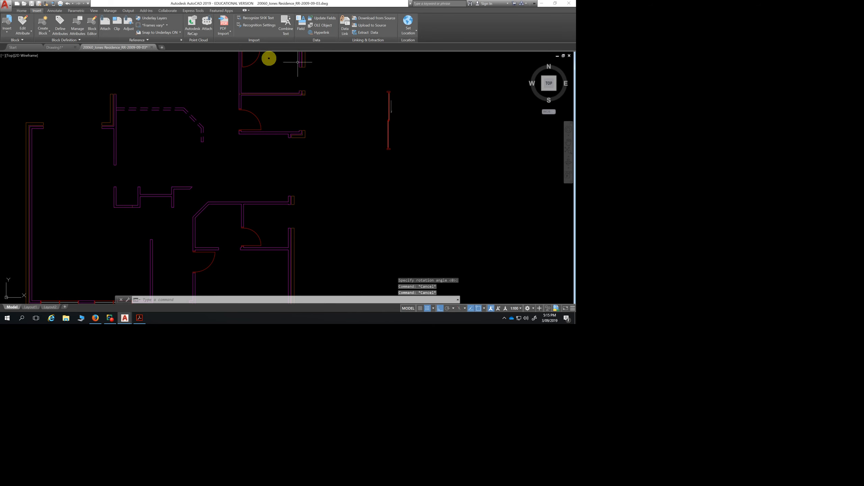
Mirror the sliding door about a vertical line through its south end and erase the source object
left_click(21, 10)
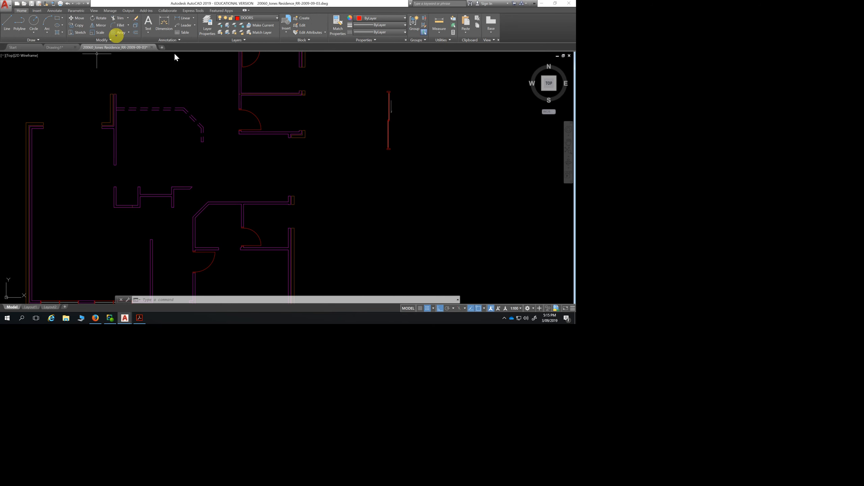
left_click(99, 25)
left_click(411, 76)
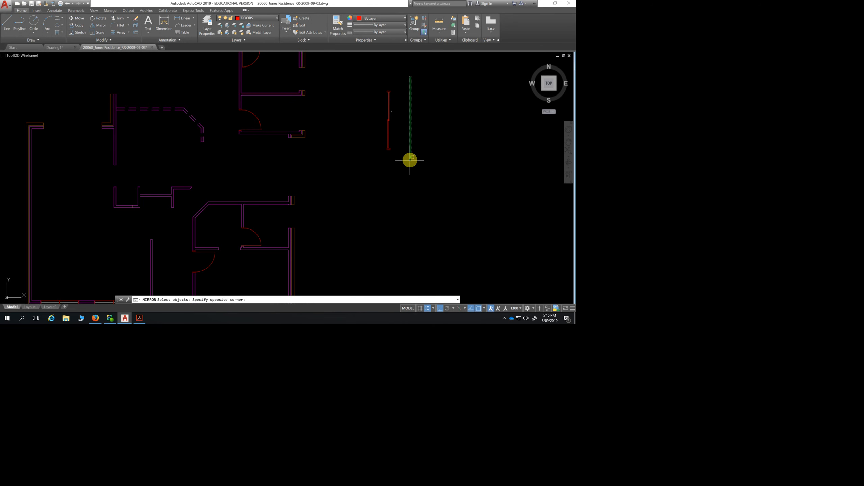
left_click(359, 164)
key("Return")
scroll(384, 150, "up", 5)
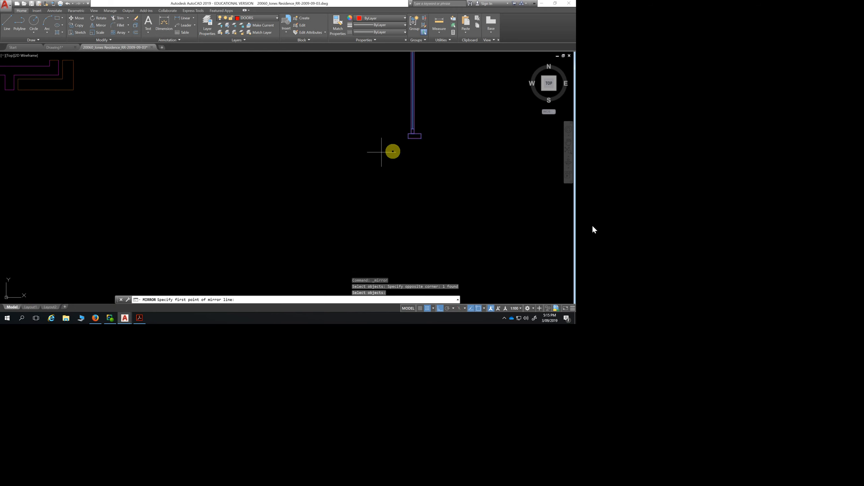
left_click(409, 138)
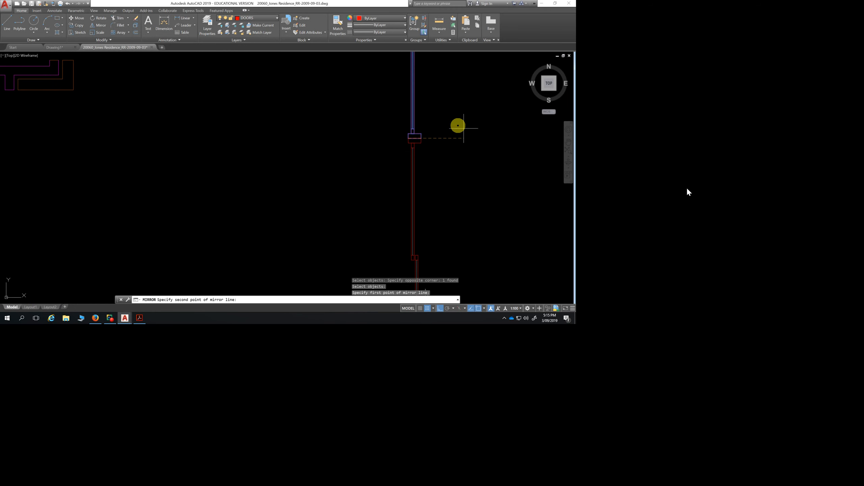
middle_click_drag(342, 116, 317, 218)
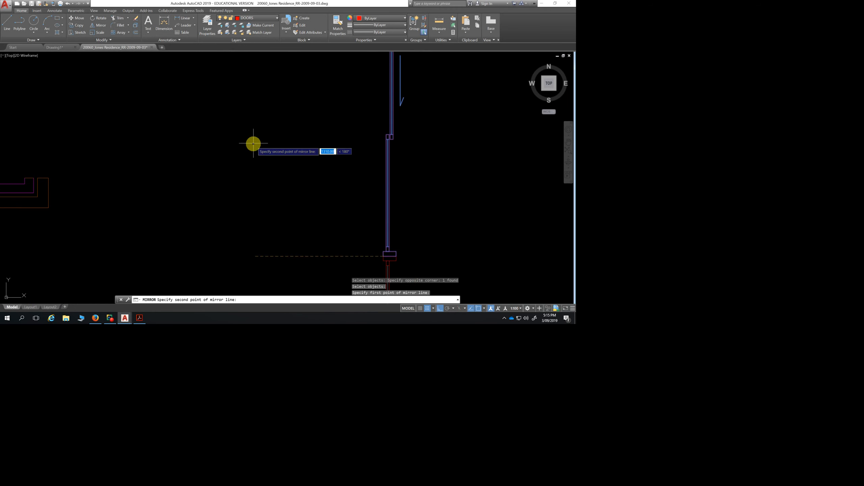
left_click(297, 103)
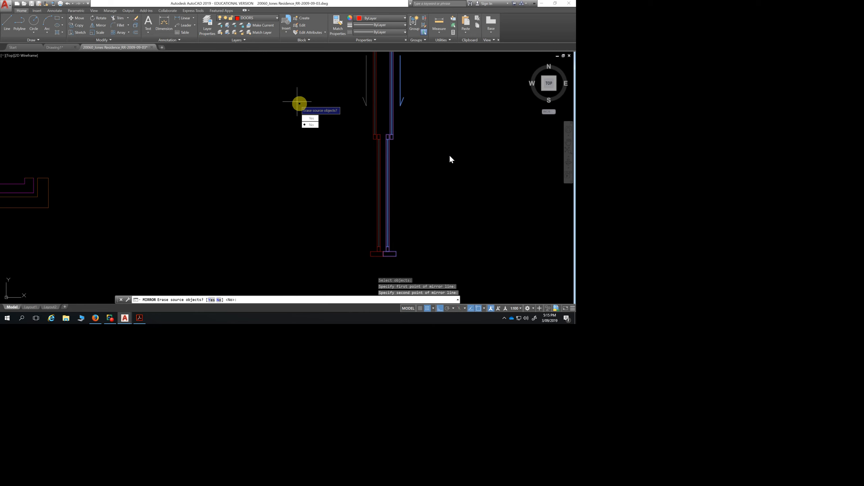
left_click(311, 118)
Move the mirrored sliding door by its south corner, with Ortho off, onto the southern jamb of the middle east wall opening
scroll(305, 137, "down", 5)
scroll(308, 140, "up", 7)
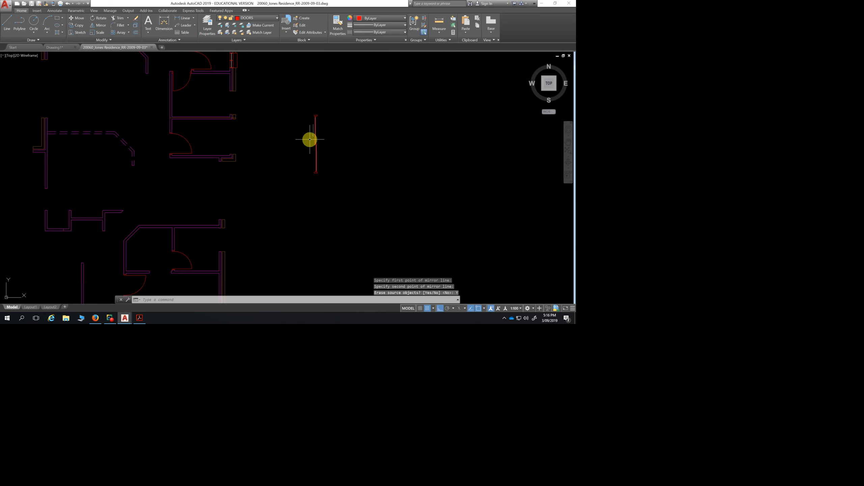
left_click(347, 89)
left_click(310, 217)
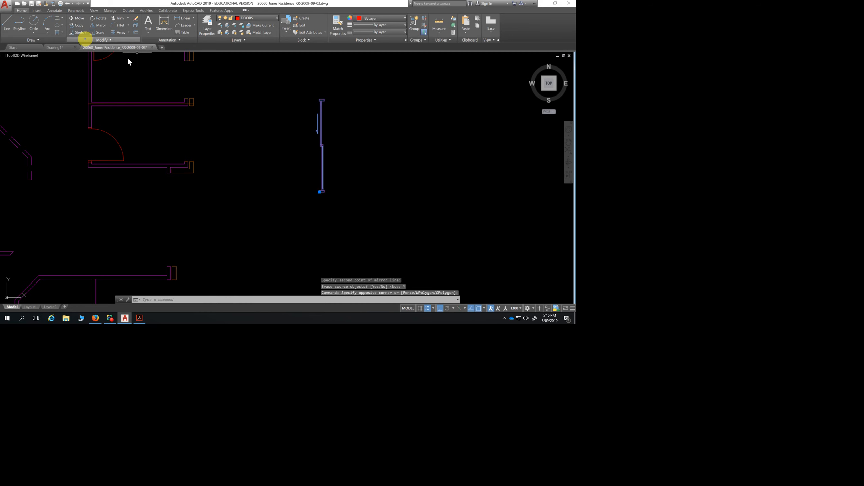
left_click(78, 17)
scroll(320, 195, "up", 3)
left_click(317, 192)
scroll(153, 207, "down", 2)
middle_click_drag(154, 220, 196, 152)
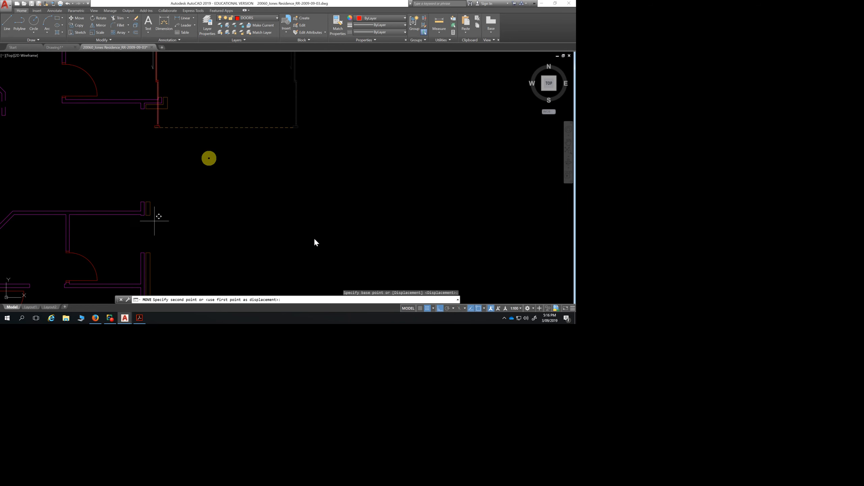
left_click(441, 308)
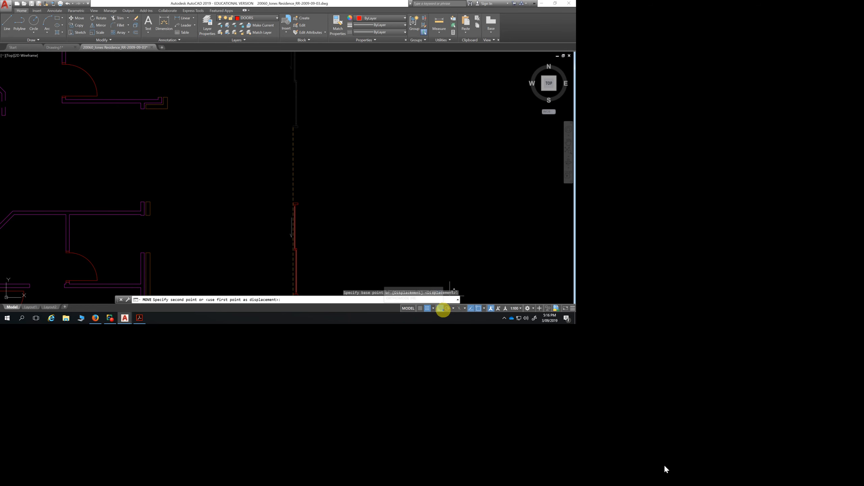
scroll(138, 197, "up", 2)
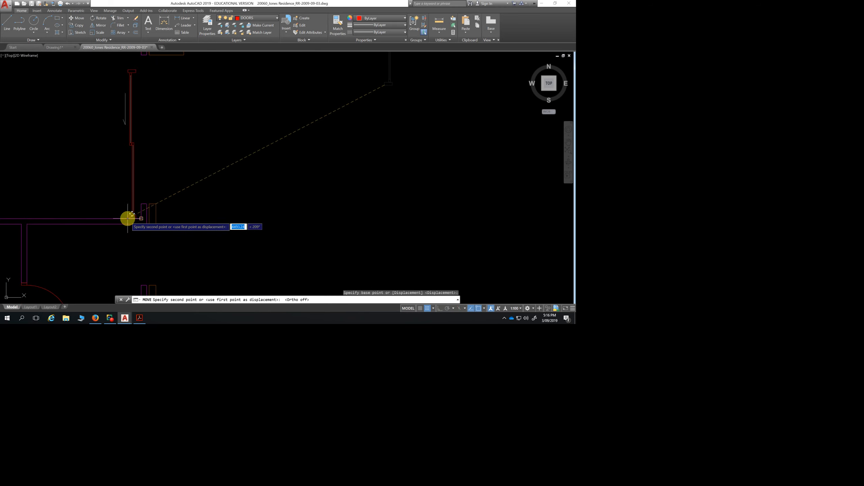
left_click(138, 205)
Copy the east sliding door into the empty space just outside the large west wall opening
scroll(136, 205, "down", 5)
scroll(200, 181, "up", 1)
scroll(209, 180, "down", 2)
mouse_move(212, 177)
middle_mouse_down()
mouse_move(260, 156)
mouse_move(276, 160)
middle_mouse_up()
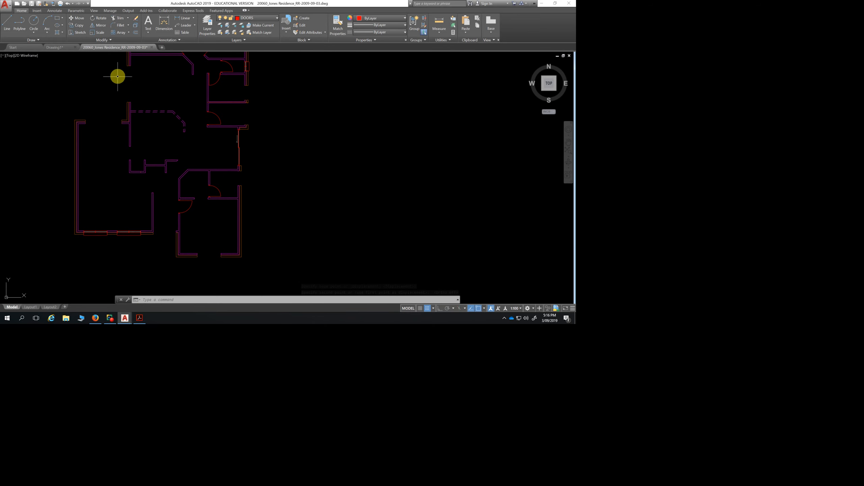
scroll(258, 139, "up", 2)
left_click(258, 137)
left_click(205, 167)
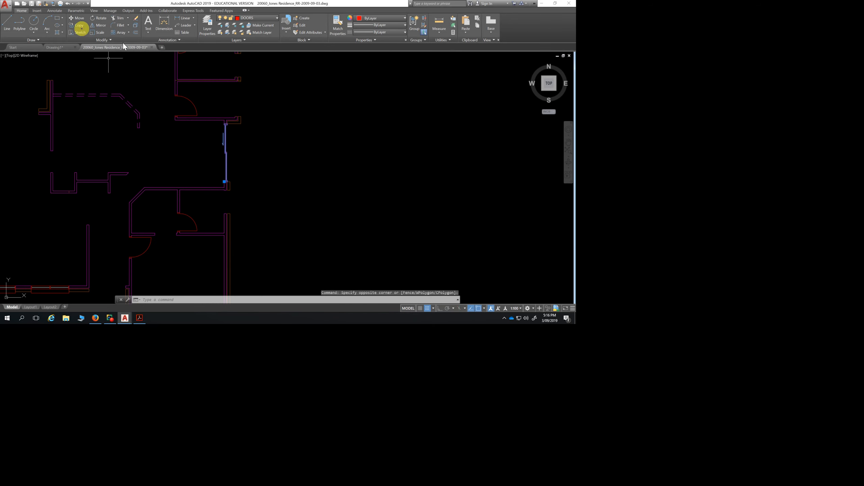
left_click(77, 26)
left_click(226, 184)
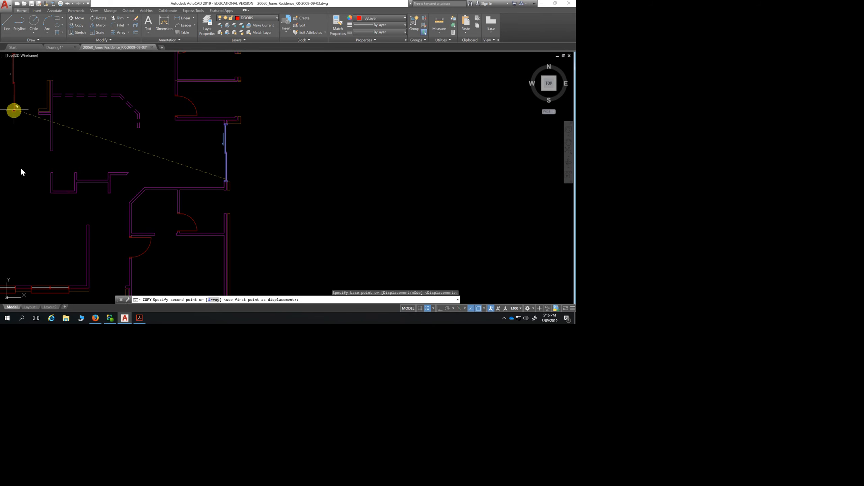
mouse_move(27, 141)
middle_mouse_down()
mouse_move(149, 166)
mouse_move(153, 228)
middle_mouse_up()
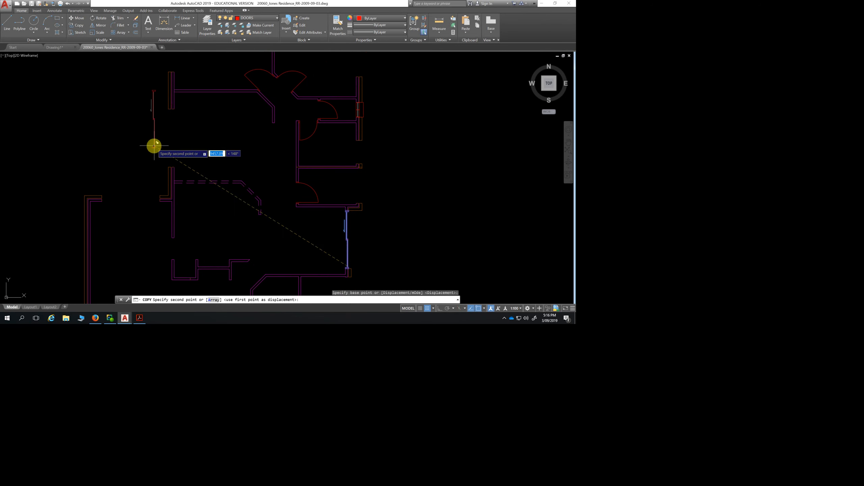
left_click(142, 149)
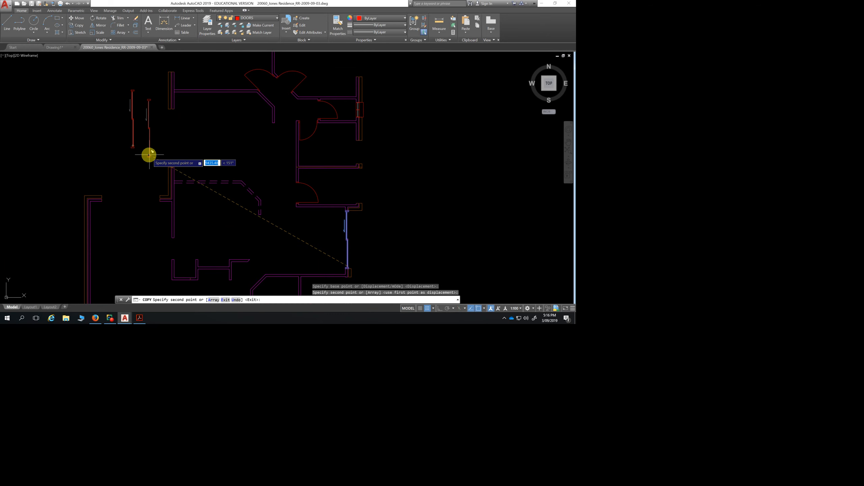
key("Escape")
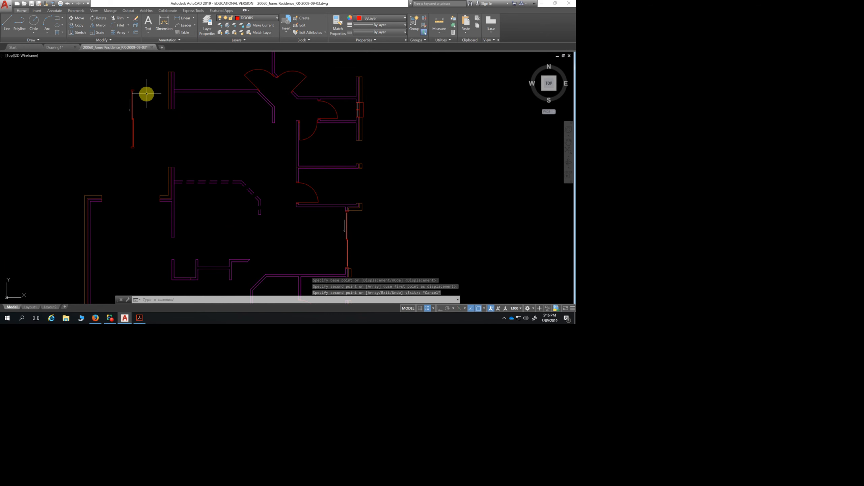
Mirror the copied sliding door outside the west wall about a vertical line through its south end, with Ortho on, and erase the source
left_click(98, 25)
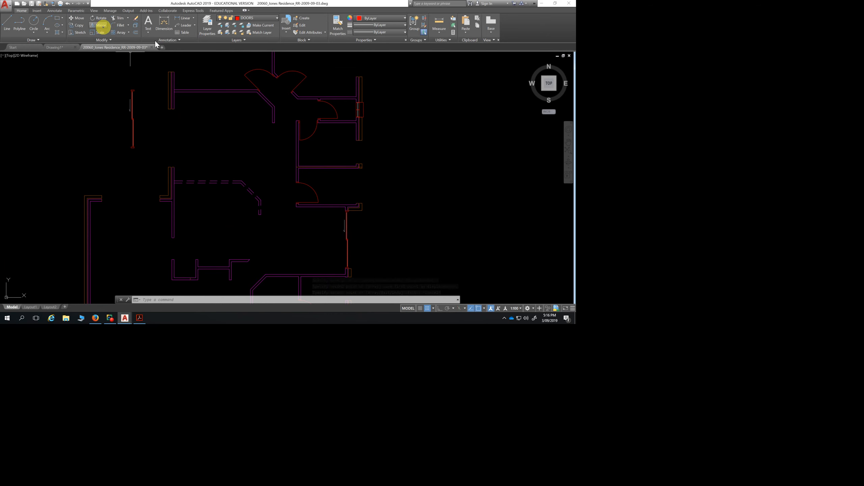
left_click(144, 79)
left_click(132, 172)
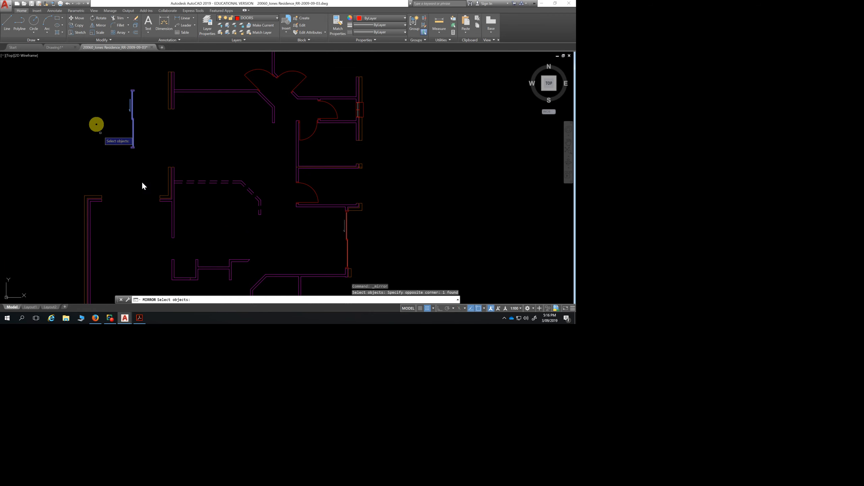
key("Return")
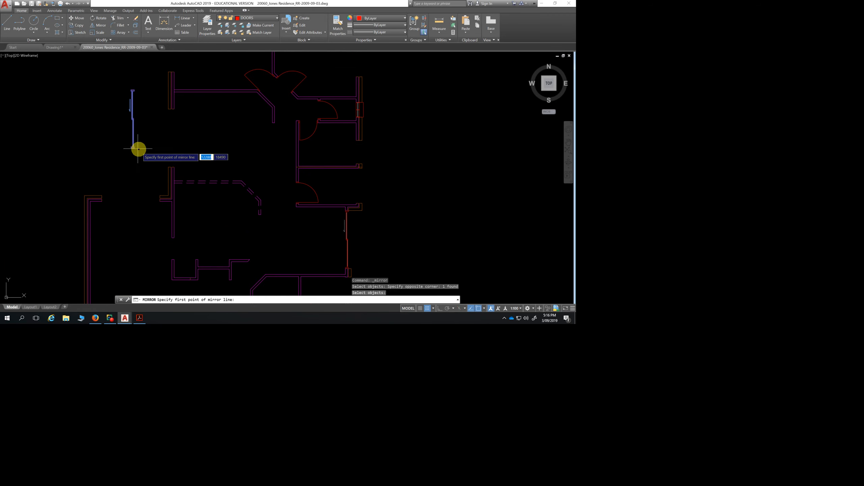
left_click(133, 147)
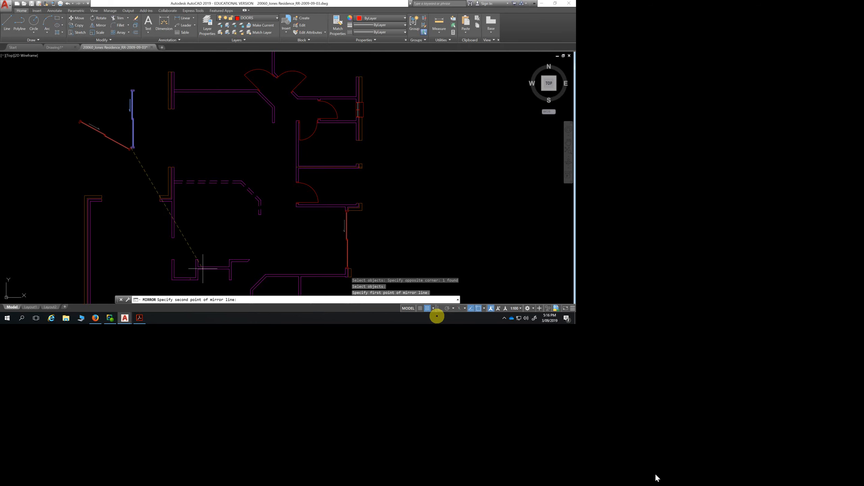
left_click(440, 308)
left_click(102, 86)
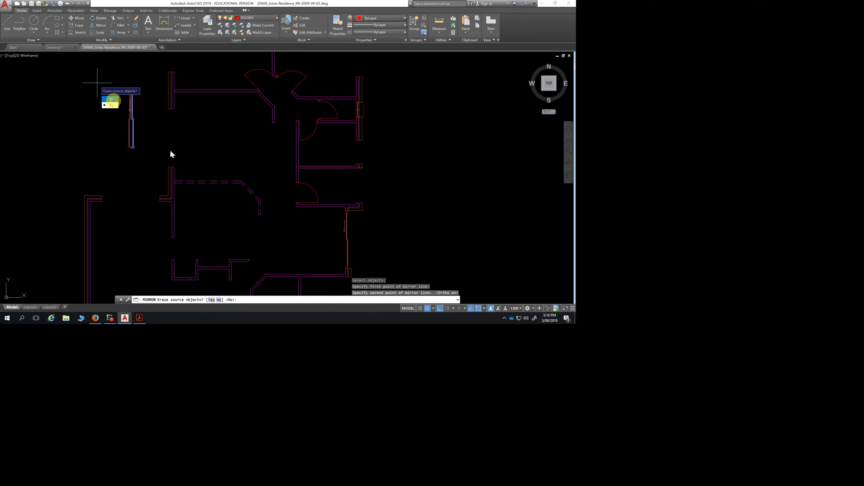
left_click(112, 99)
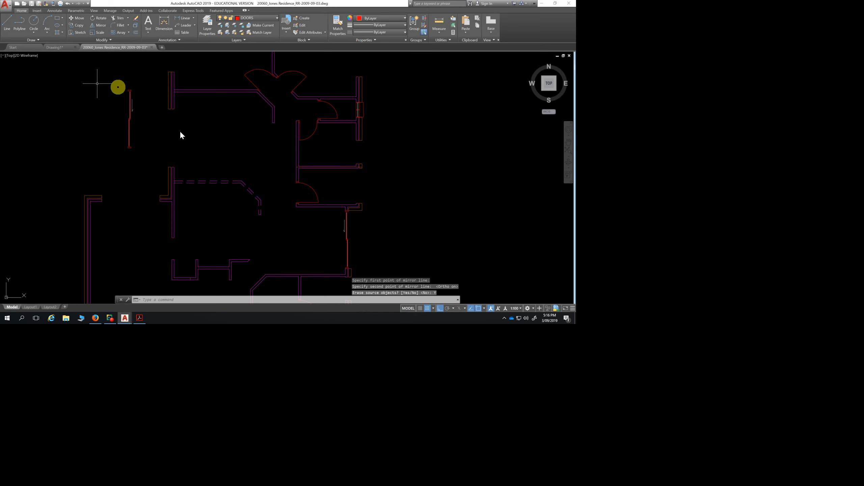
left_click(145, 78)
left_click(109, 185)
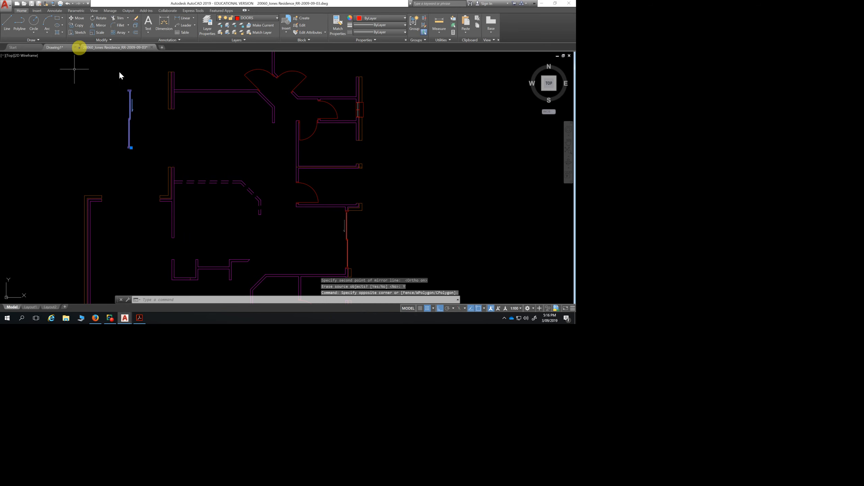
mouse_move(80, 48)
left_click(79, 19)
left_click(130, 148)
scroll(169, 164, "up", 5)
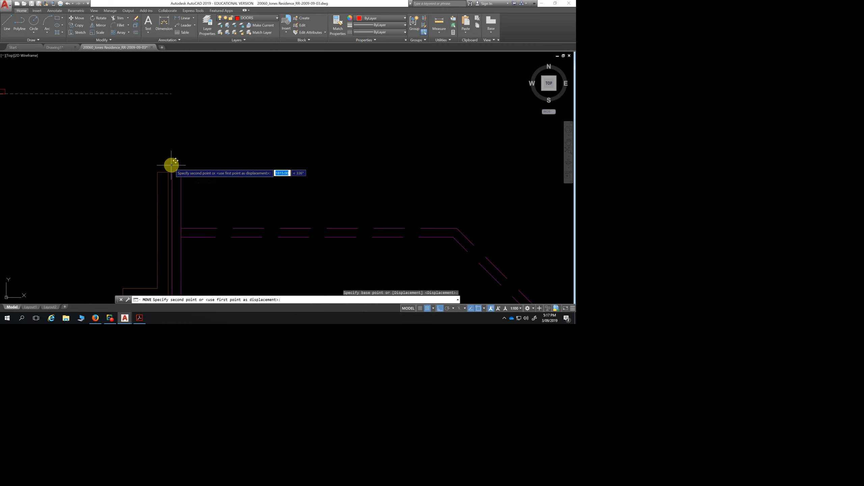
scroll(59, 196, "down", 4)
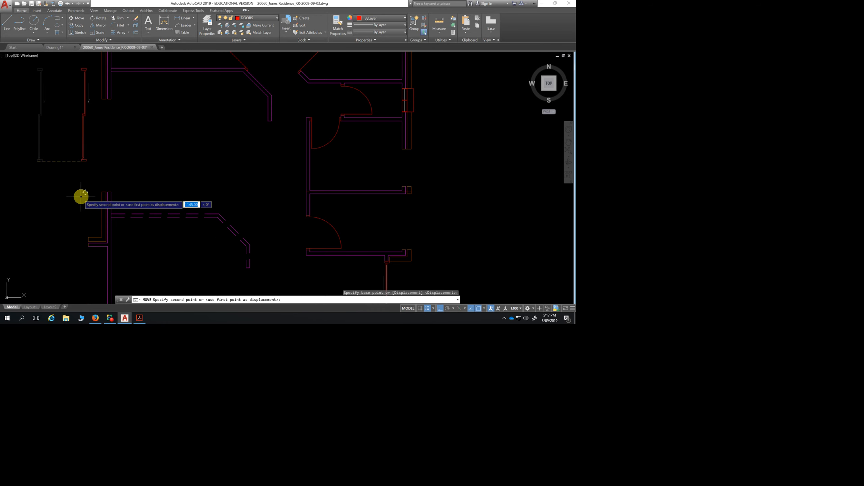
key("Escape")
Move the mirrored sliding door by its southeast corner, with Ortho off, onto the inner corner of the west wall opening's southern jamb
left_click(54, 65)
left_click(29, 212)
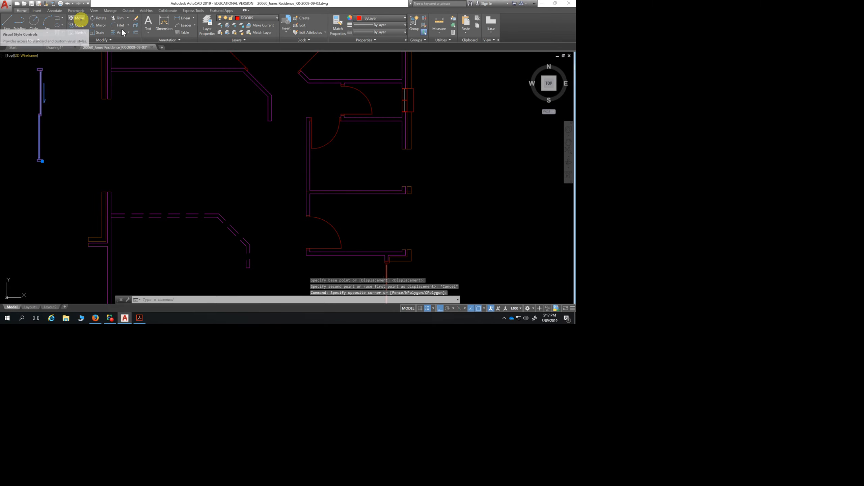
left_click(76, 17)
scroll(37, 168, "up", 2)
scroll(37, 168, "up", 2)
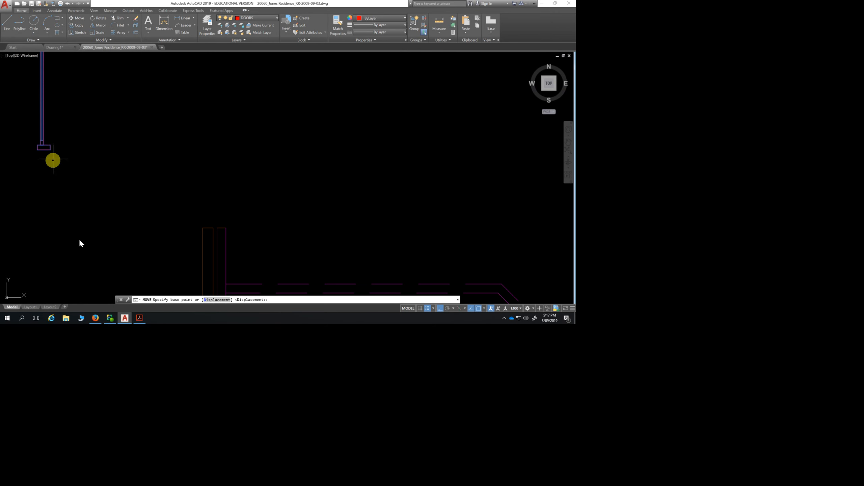
left_click(51, 148)
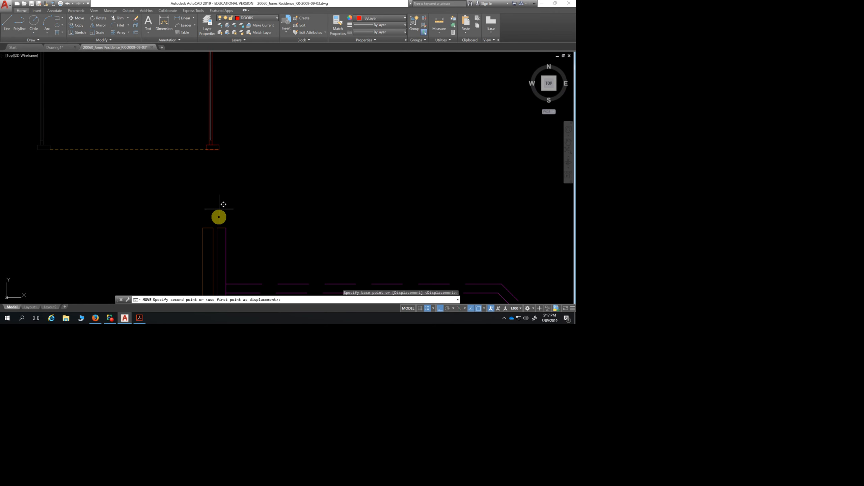
left_click(439, 308)
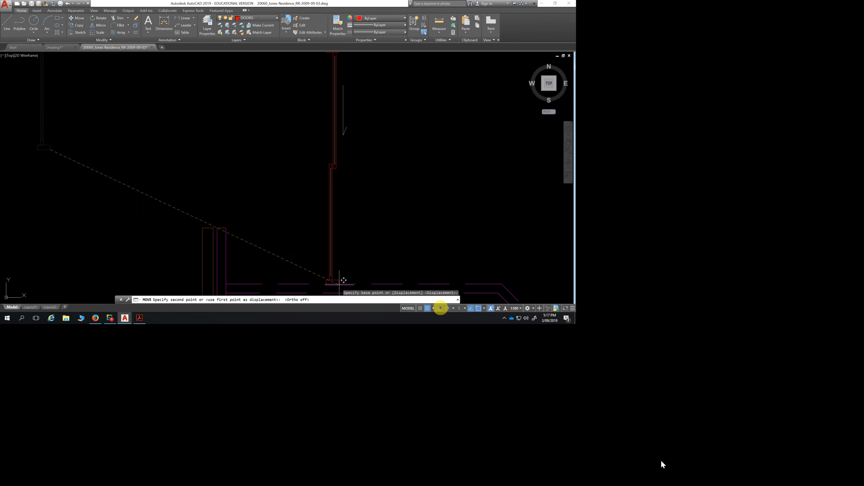
left_click(226, 226)
scroll(257, 255, "down", 4)
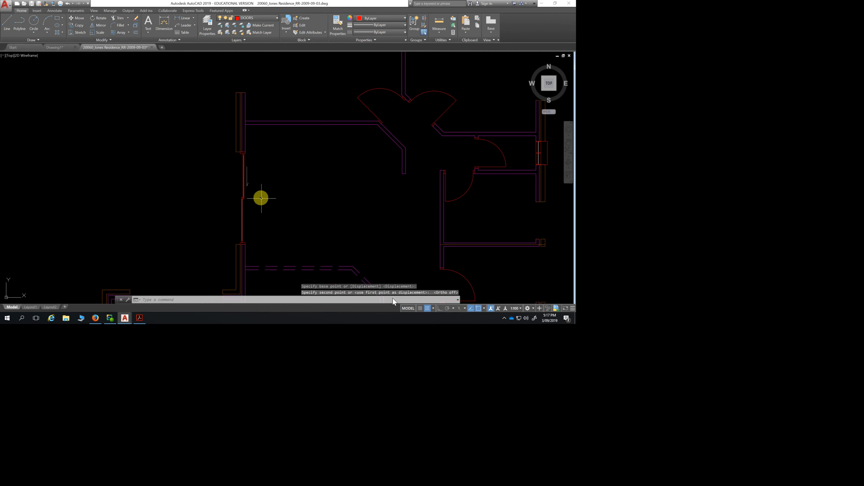
scroll(283, 194, "down", 4)
middle_click_drag(286, 196, 251, 145)
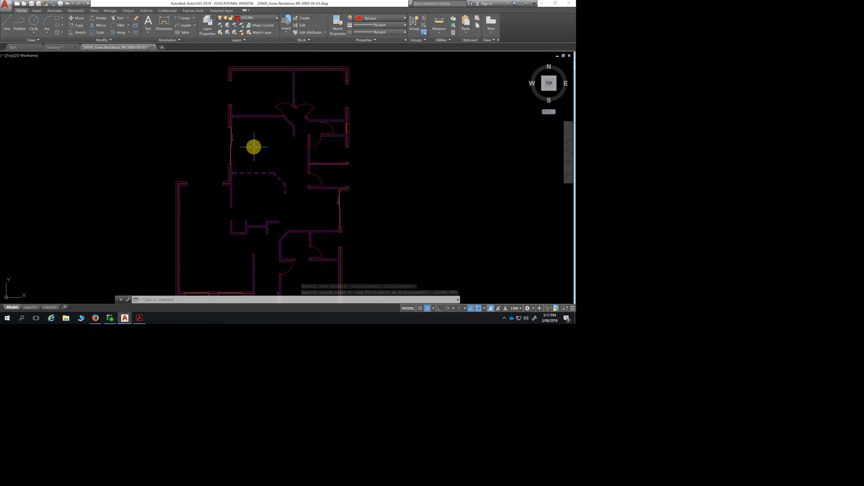
scroll(259, 169, "down", 3)
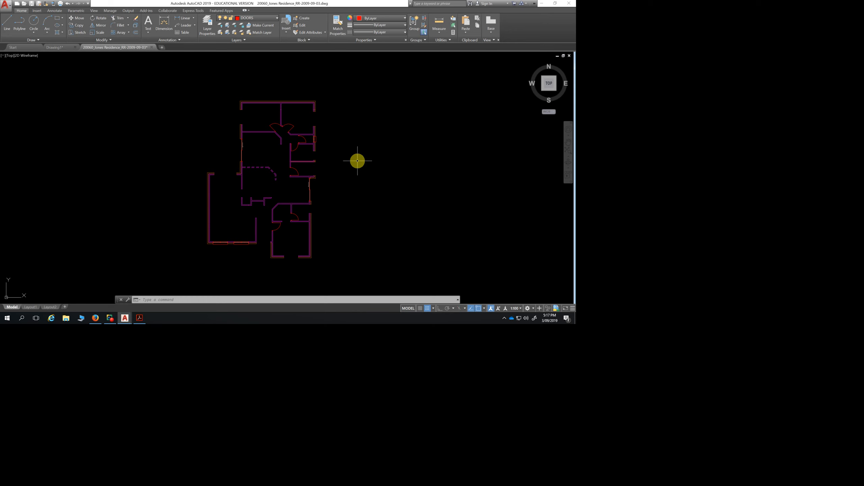
key("Escape")
key("Escape")
key("Escape")
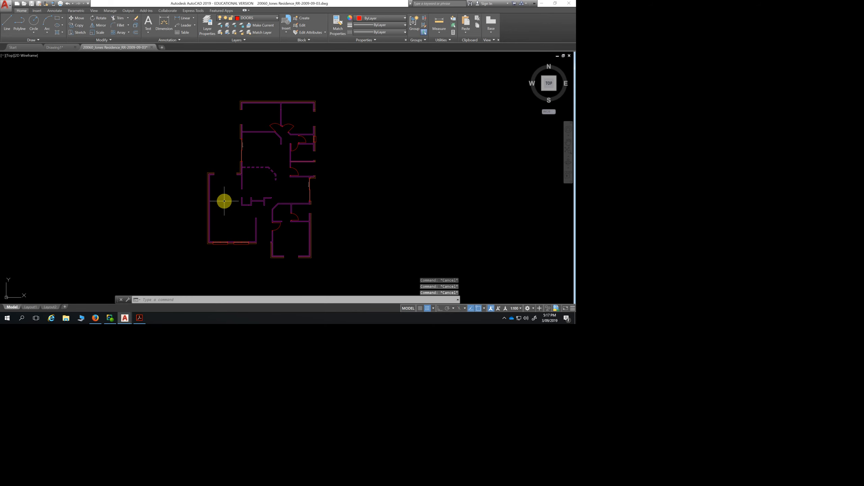
scroll(227, 204, "up", 2)
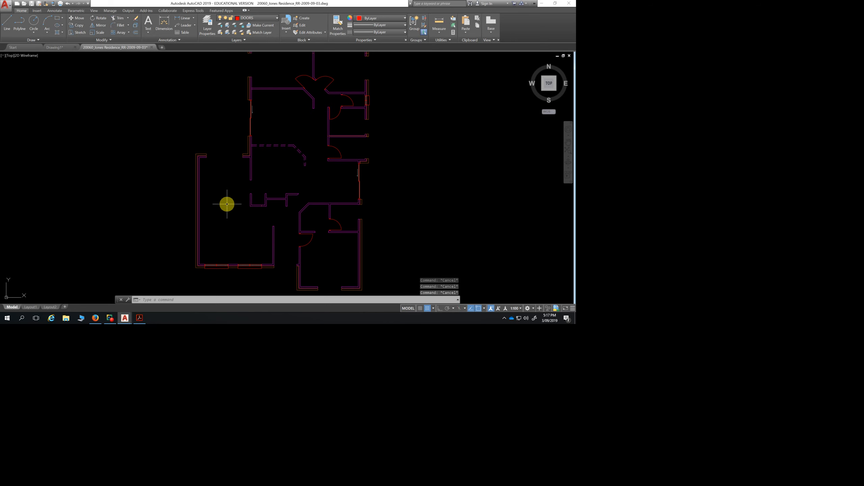
scroll(408, 175, "down", 2)
scroll(319, 157, "up", 4)
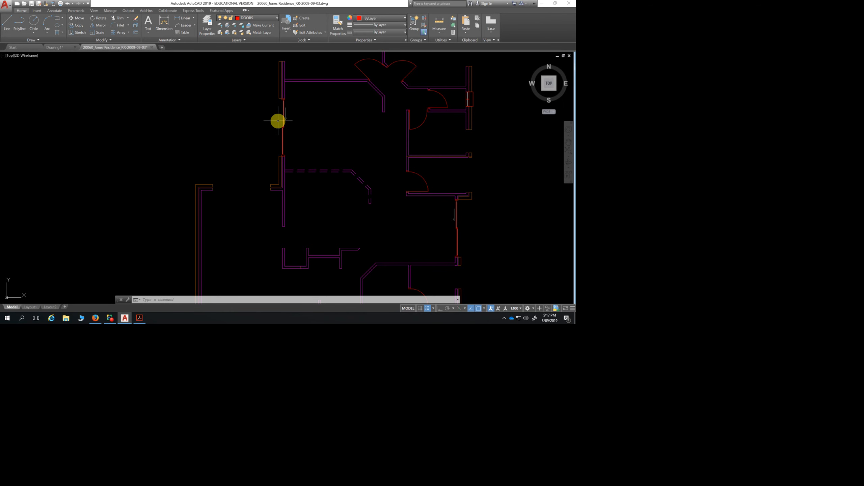
left_click(274, 17)
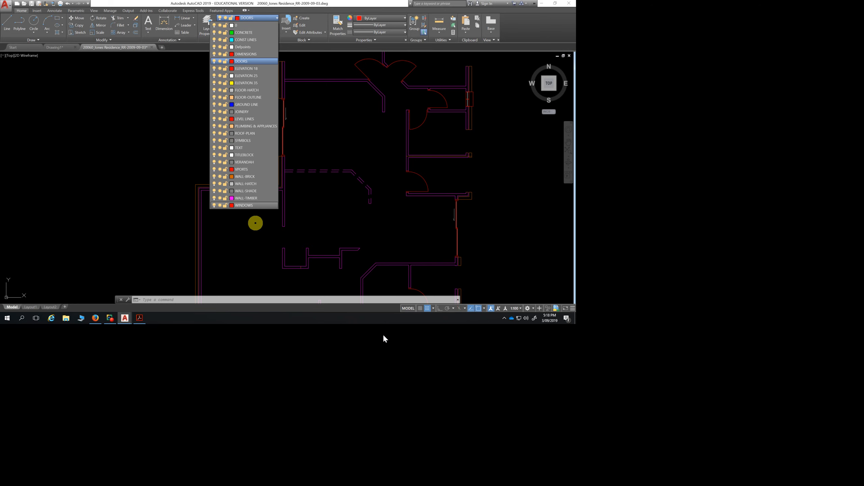
key("Escape")
key("Escape")
key("Escape")
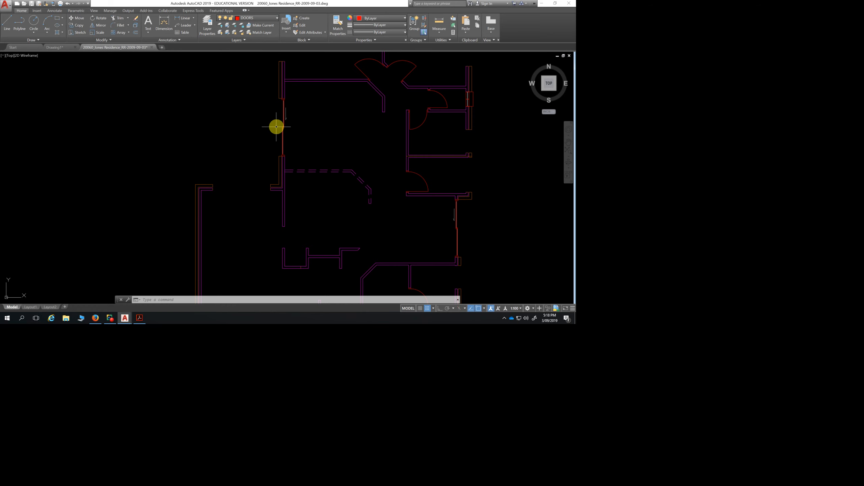
Draw a line from jamb to jamb across the outer brick face of the west sliding door opening, and erase it
left_click(7, 25)
left_click(278, 98)
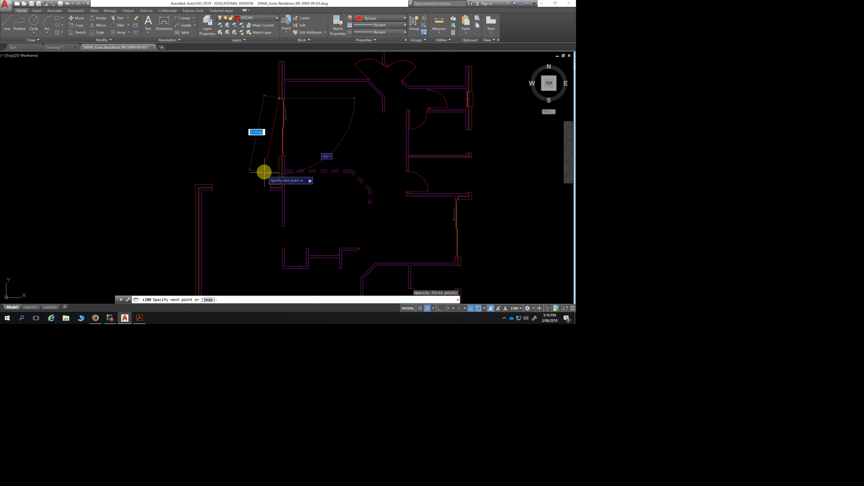
left_click(279, 156)
key("Escape")
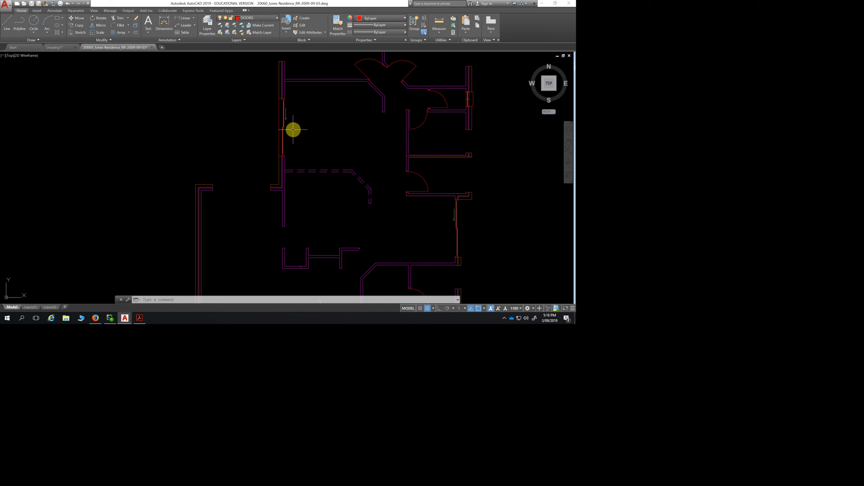
left_click(279, 113)
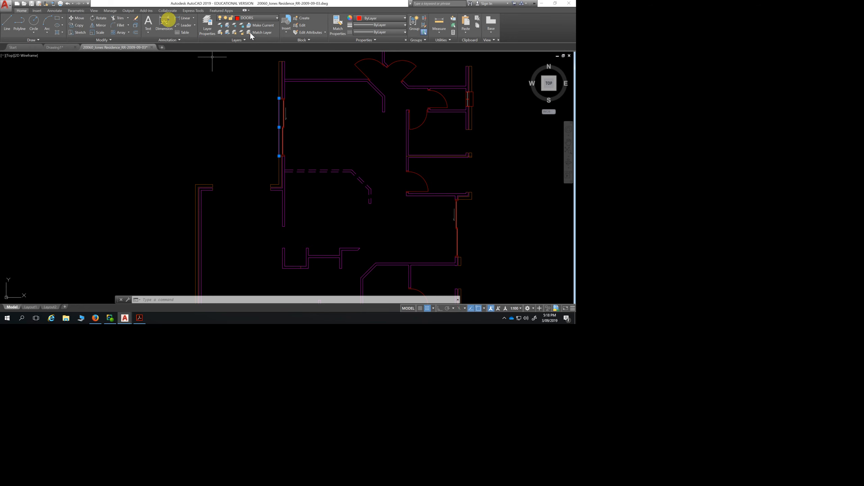
key("Delete")
scroll(226, 179, "up", 3)
scroll(229, 190, "down", 3)
middle_click_drag(231, 193, 218, 125)
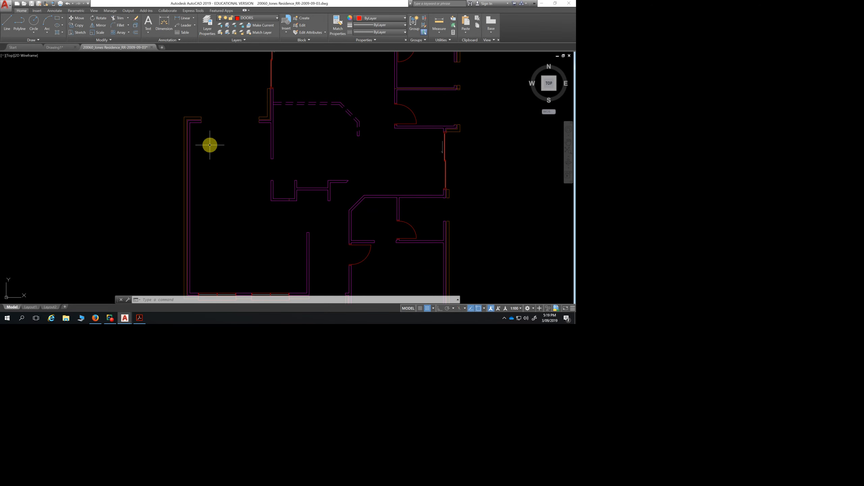
scroll(208, 149, "down", 3)
middle_click_drag(230, 168, 239, 129)
scroll(231, 116, "up", 3)
scroll(230, 97, "down", 3)
left_click(57, 32)
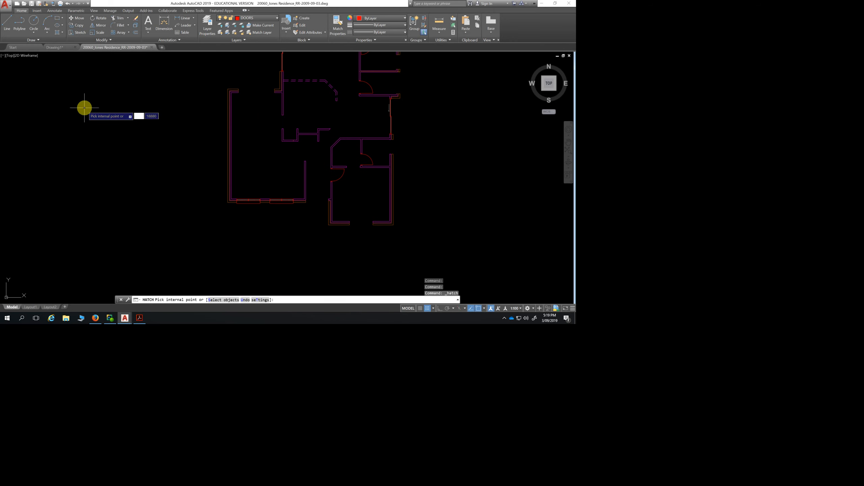
key("Escape")
key("Escape")
key("Escape")
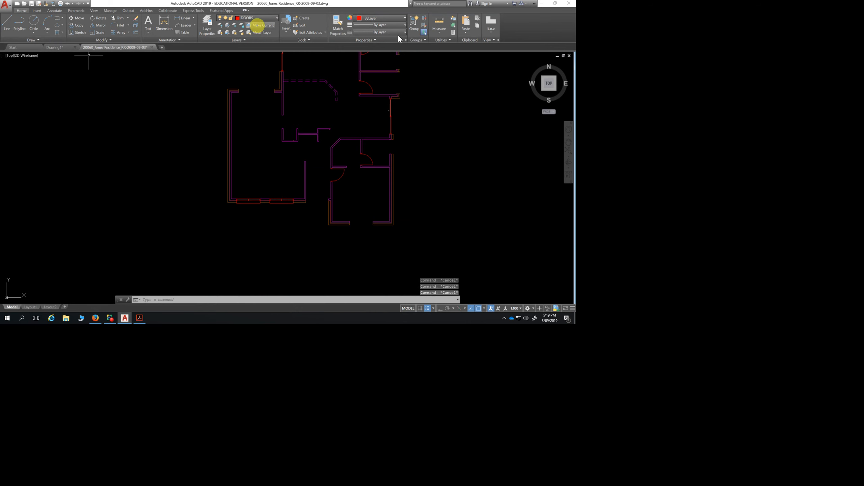
Make WALL-HATCH the current layer and set up a hatch with the ANSI32 pattern at a reduced scale
left_click(277, 18)
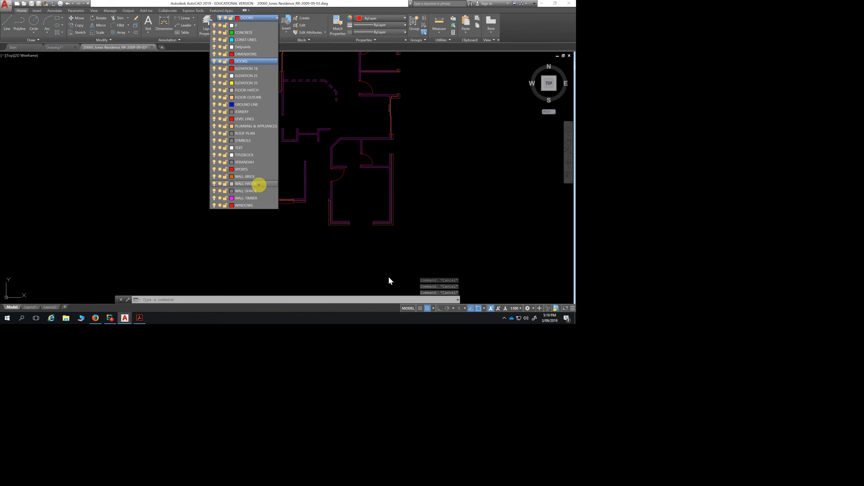
left_click(259, 185)
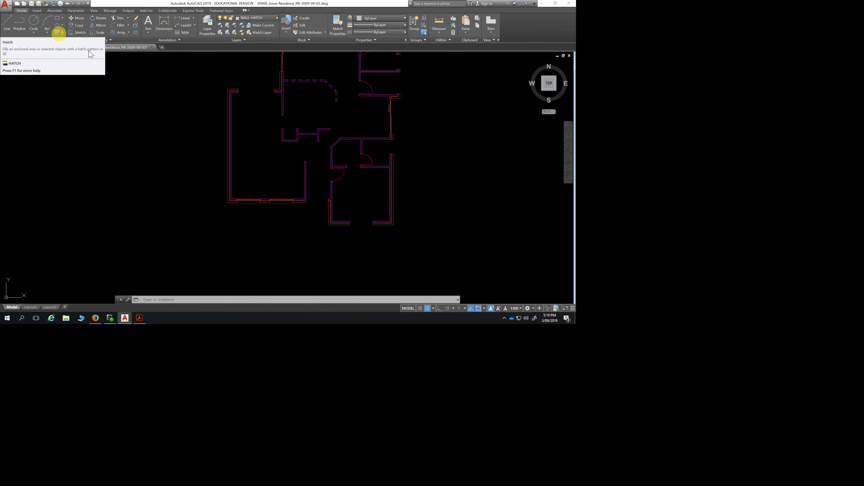
left_click(58, 33)
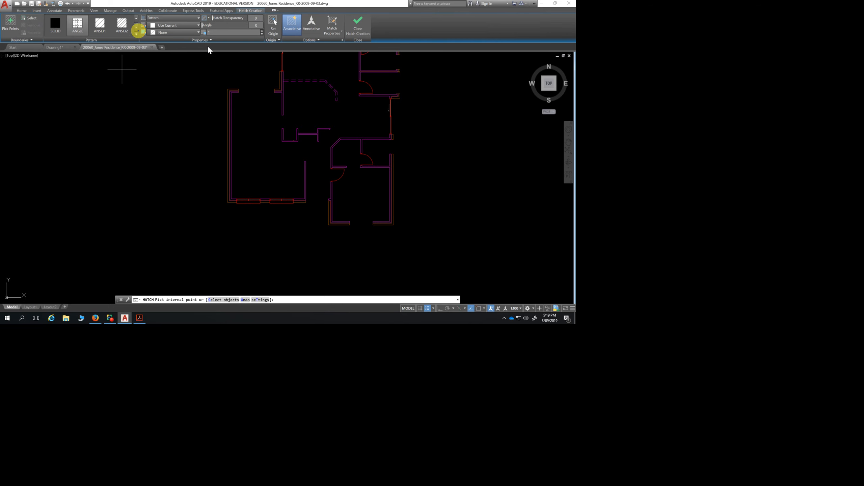
left_click(136, 34)
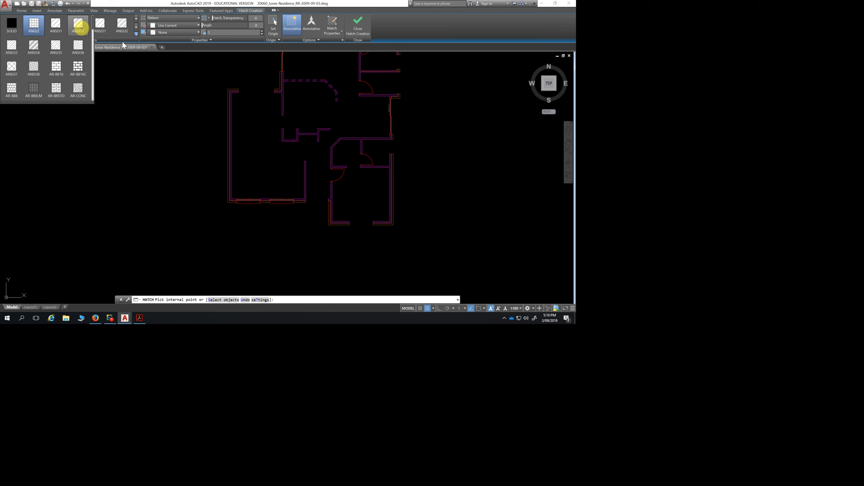
left_click(78, 27)
left_click(124, 33)
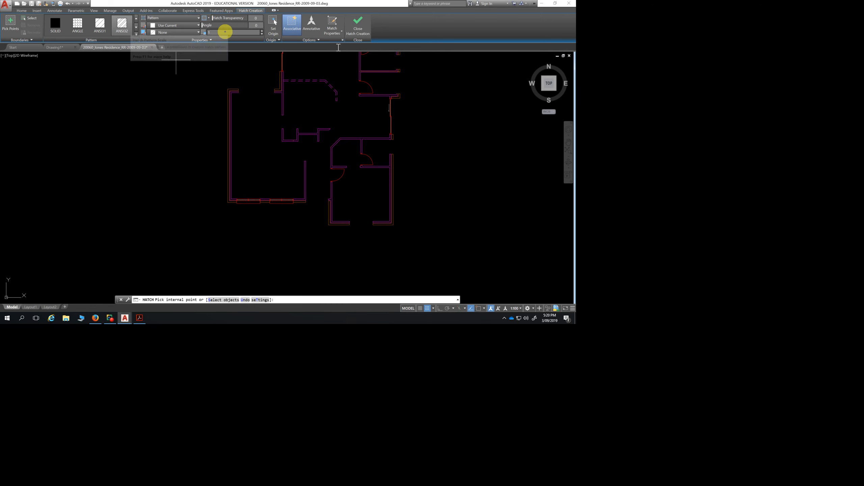
left_click(223, 33)
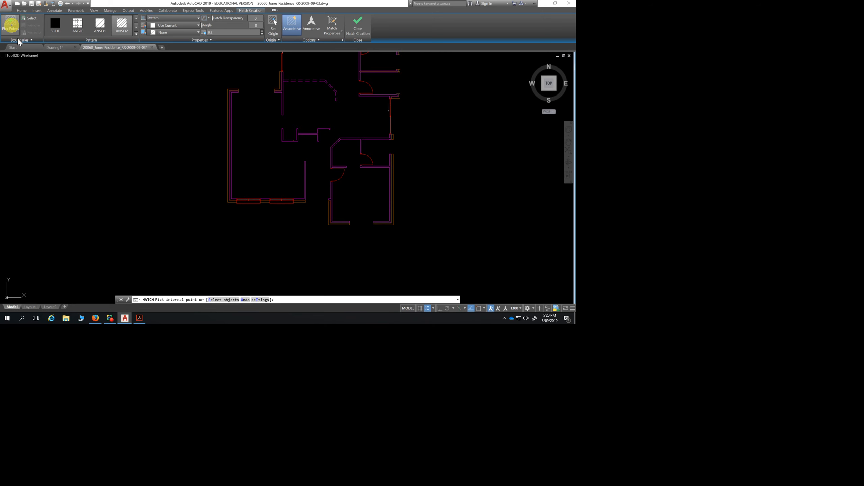
Pick the brick leaf of the southwest room's west wall as the hatch area
left_click(10, 23)
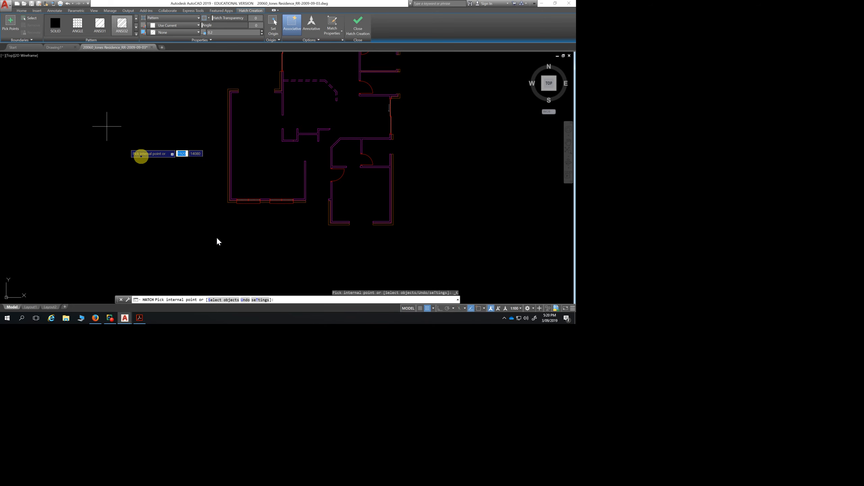
scroll(225, 133, "up", 3)
scroll(226, 133, "down", 1)
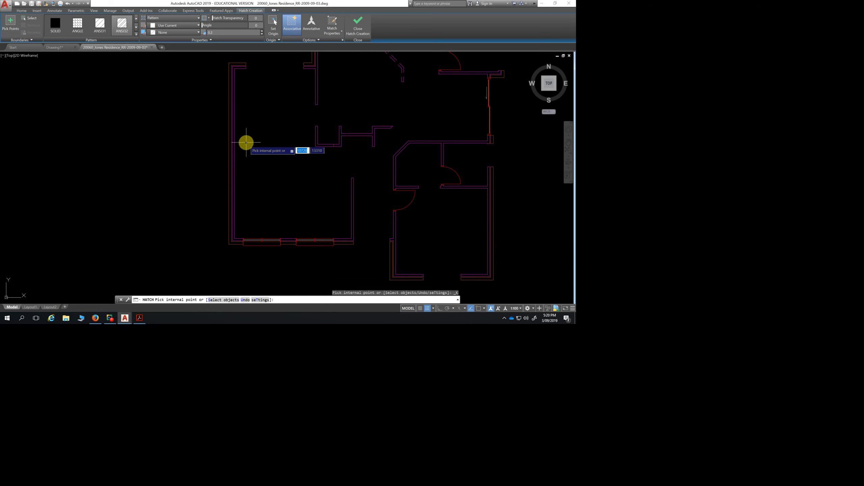
left_click(231, 136)
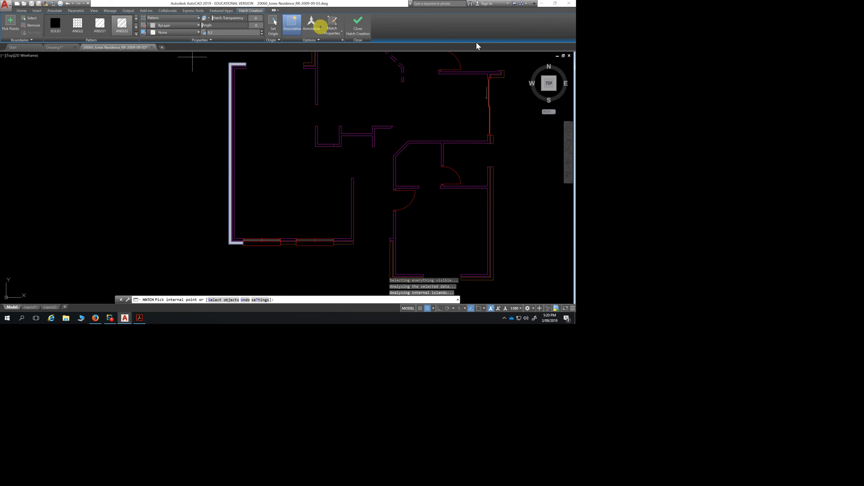
scroll(229, 100, "up", 10)
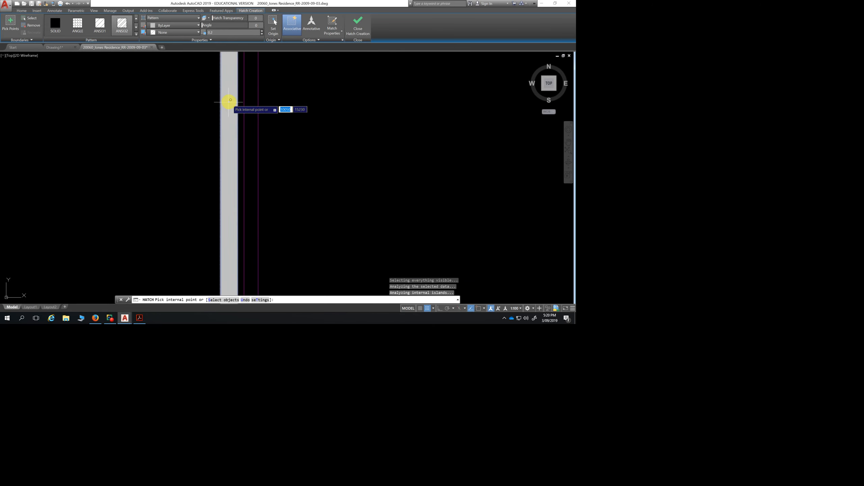
scroll(231, 98, "down", 8)
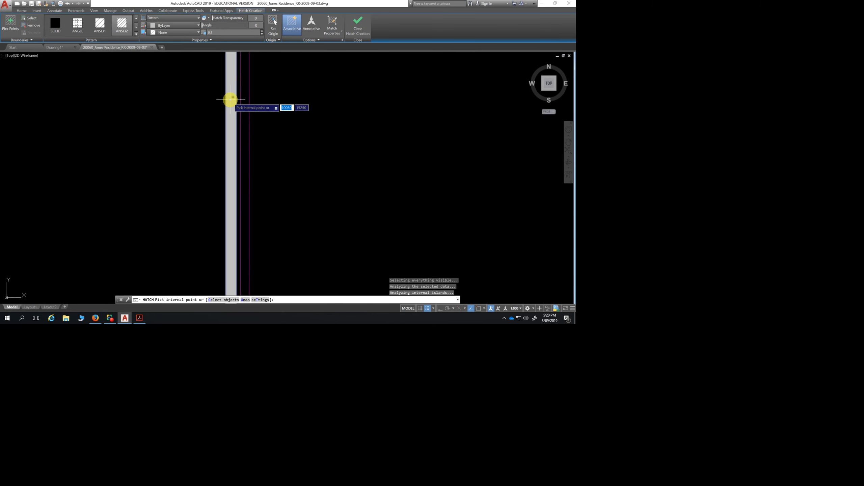
scroll(287, 108, "down", 2)
middle_click_drag(286, 110, 187, 102)
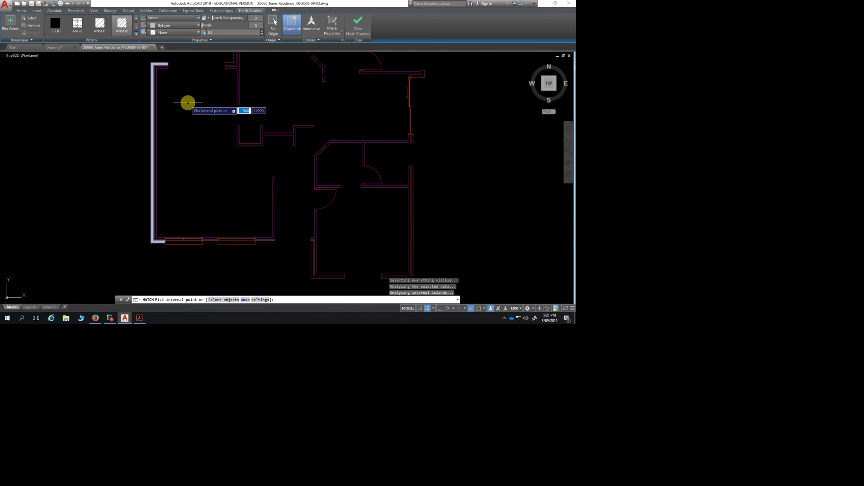
Set the west wall hatch's scale to 20, make it annotative, and end the hatch command
left_click_drag(252, 32, 143, 71)
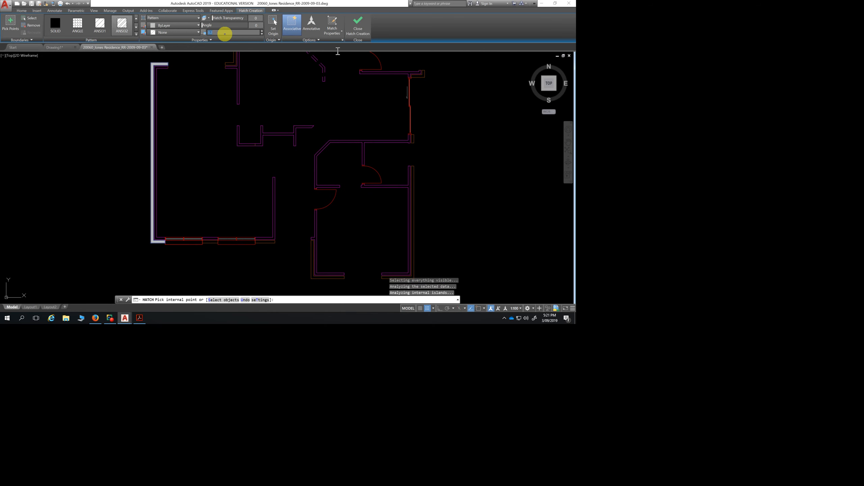
type("20")
key("Return")
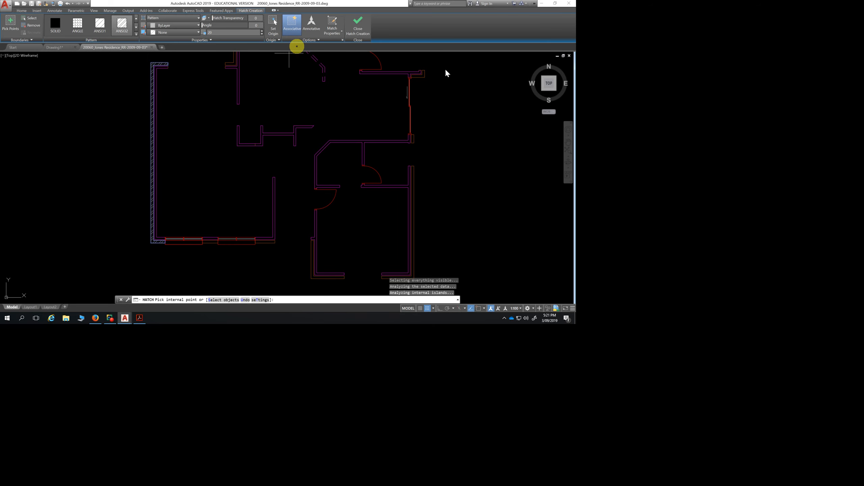
left_click(292, 25)
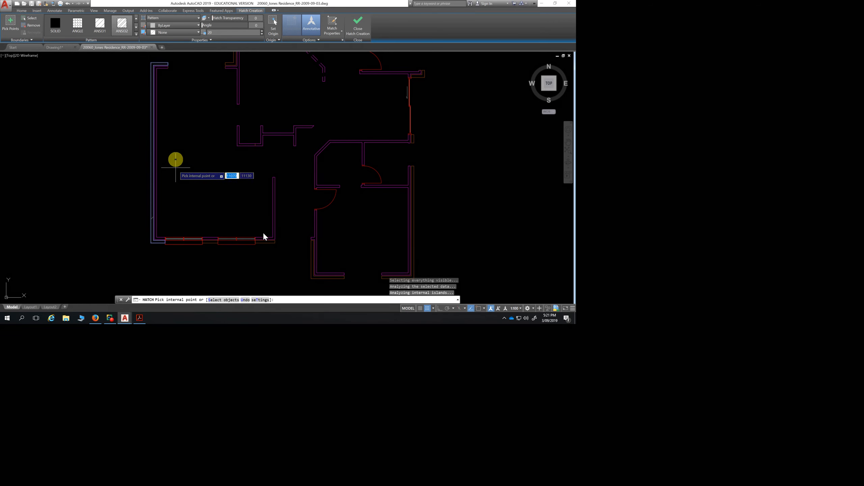
key("Escape")
key("Escape")
key("Escape")
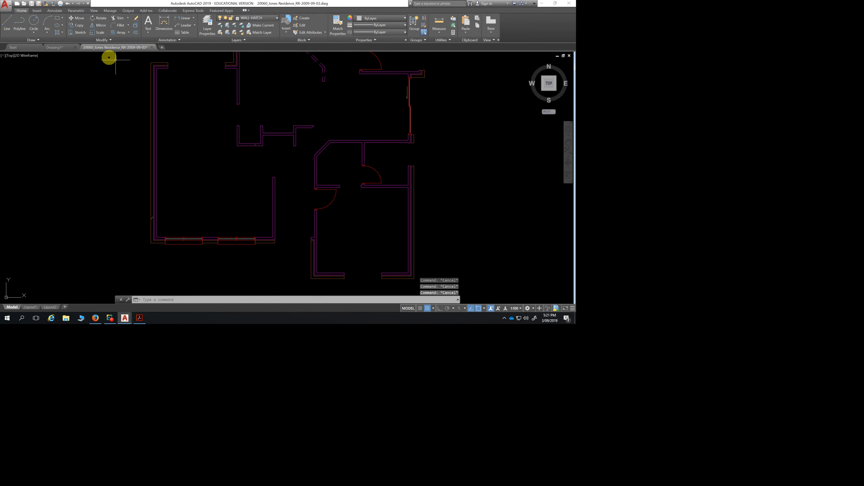
Hatch the brick leaf of the southwest room's west wall with annotative ANSI32 at a reduced scale
left_click(57, 33)
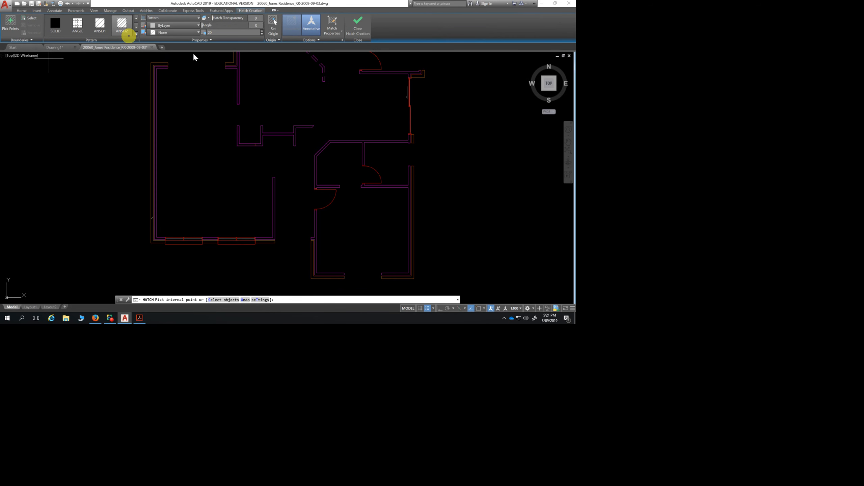
left_click(245, 33)
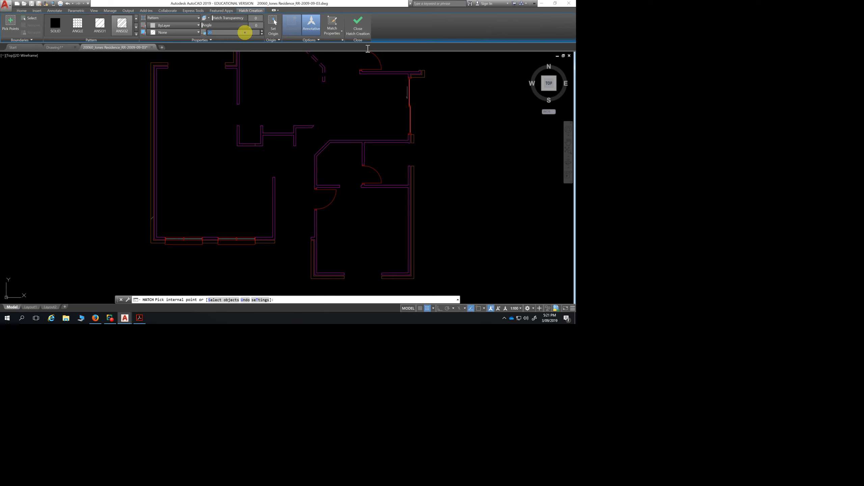
left_click(208, 82)
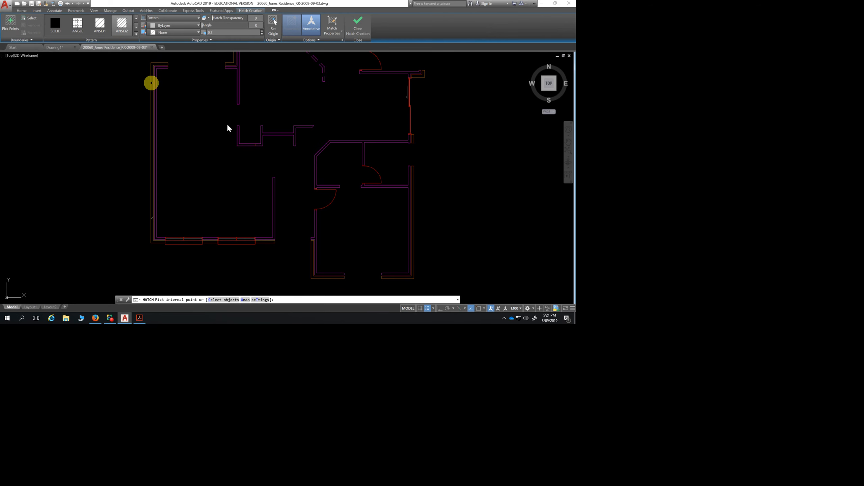
left_click(10, 23)
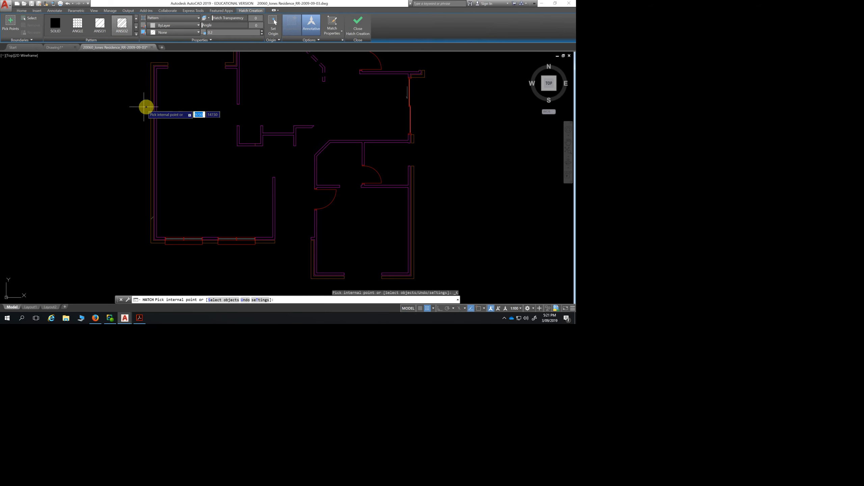
scroll(152, 105, "up", 7)
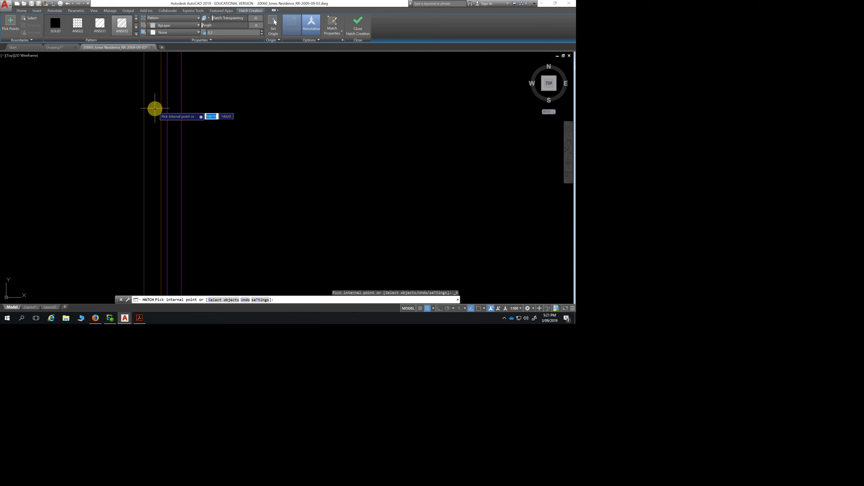
scroll(155, 109, "down", 6)
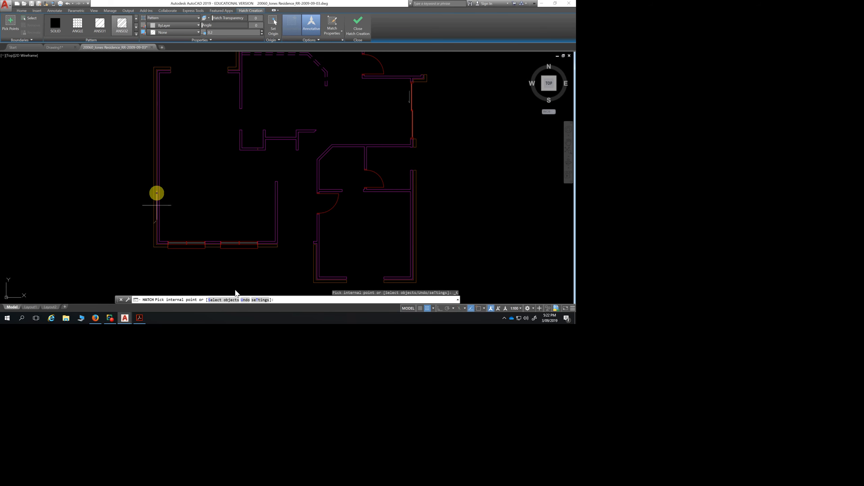
left_click(155, 171)
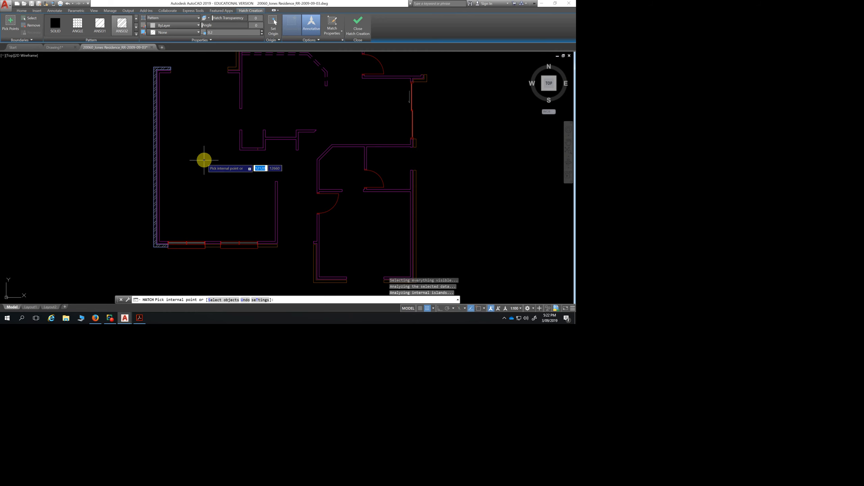
key("Return")
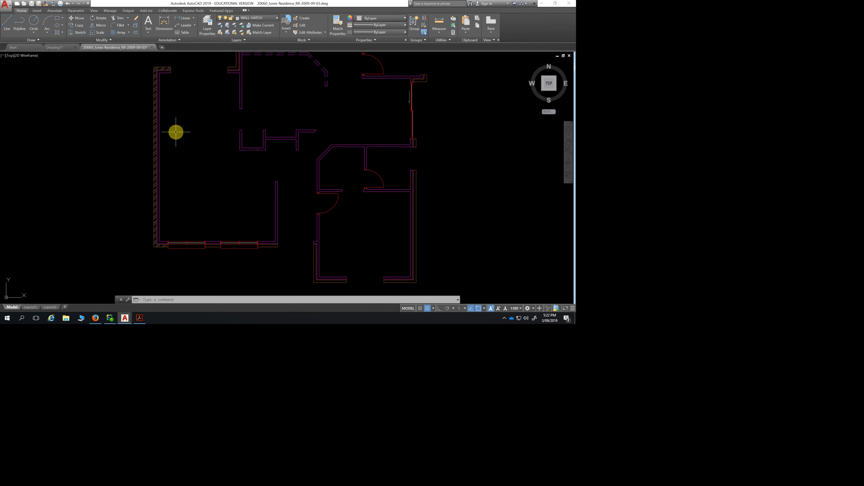
Erase the brick leaf's end line at the west jamb of the southwest room's north opening
scroll(176, 76, "up", 2)
scroll(178, 74, "up", 6)
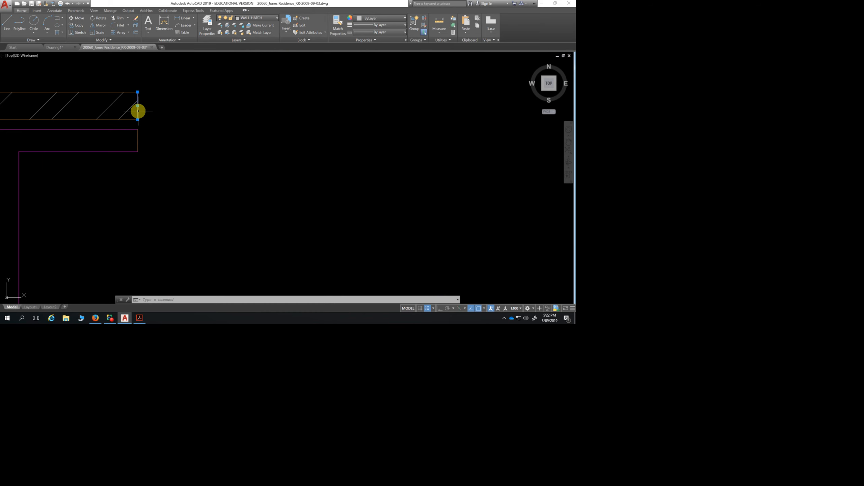
left_click(136, 18)
scroll(199, 149, "down", 4)
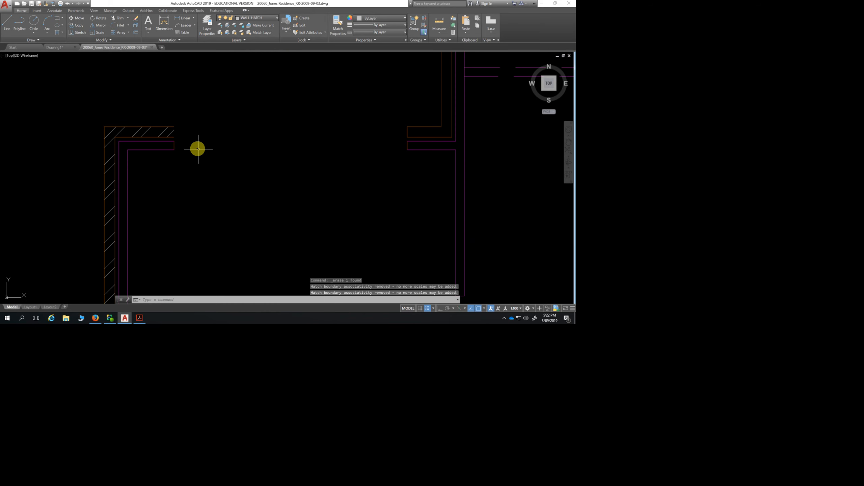
Erase the hatch from the brick leaf of the southwest room's west wall
left_click(148, 129)
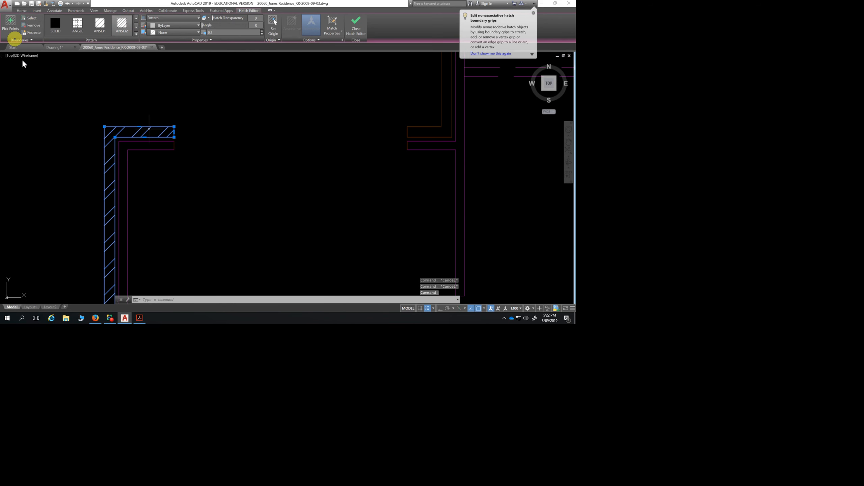
left_click(22, 10)
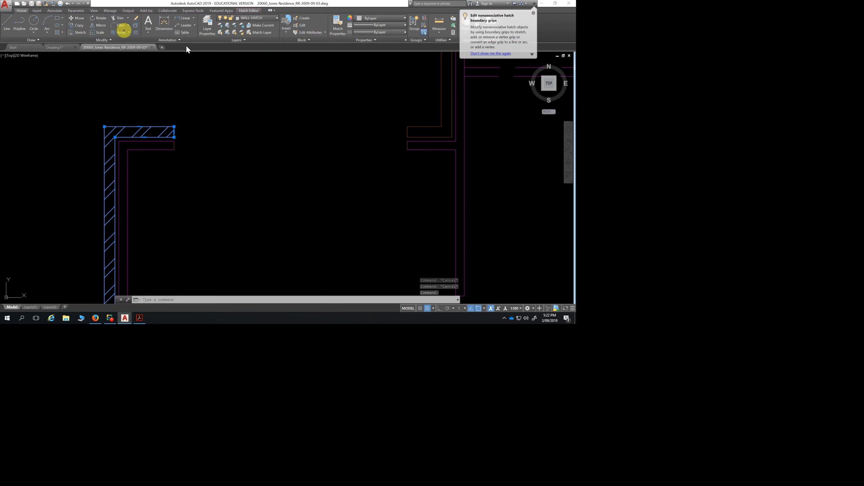
left_click(136, 19)
scroll(217, 164, "down", 4)
middle_click_drag(230, 176, 222, 77)
scroll(222, 77, "down", 2)
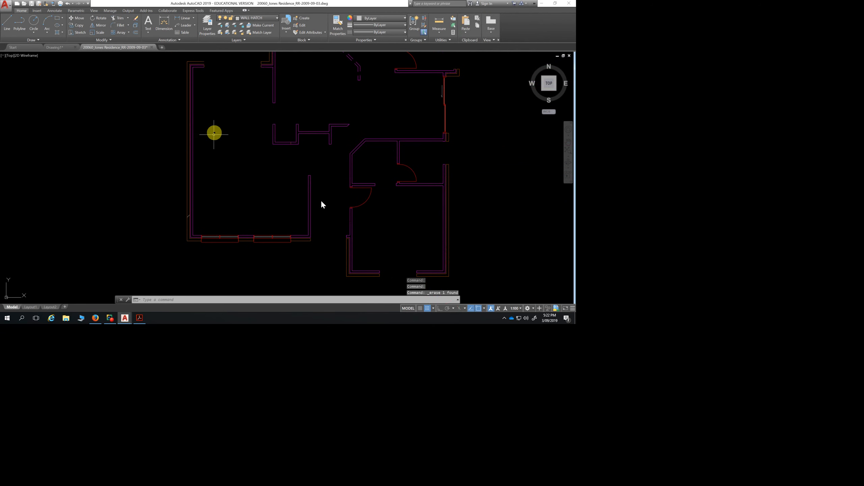
Try to hatch the west wall's brick leaf with its jamb end left open
left_click(57, 32)
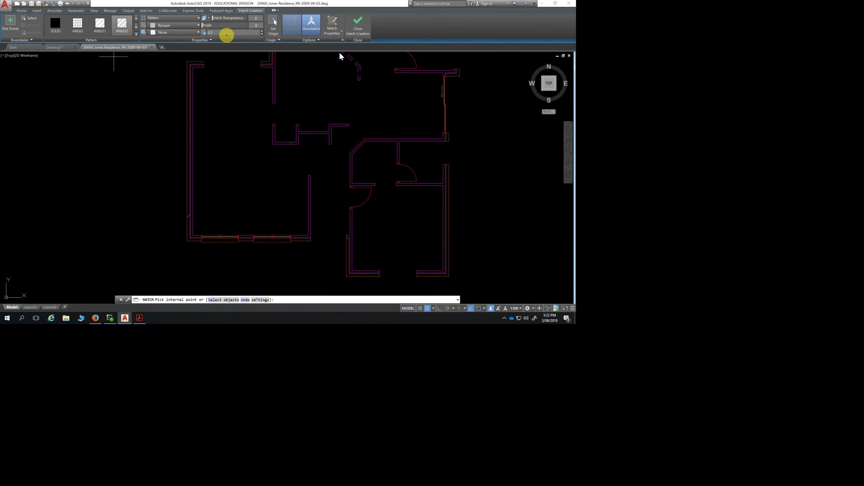
left_click(188, 129)
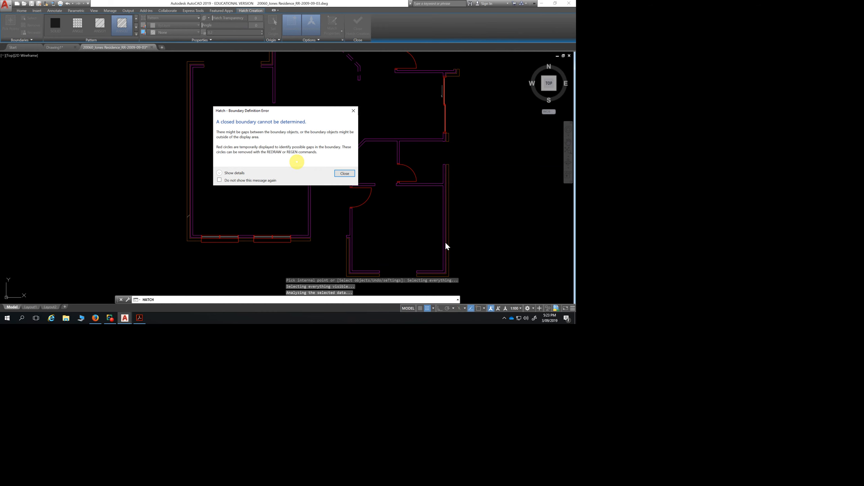
key("Escape")
key("Escape")
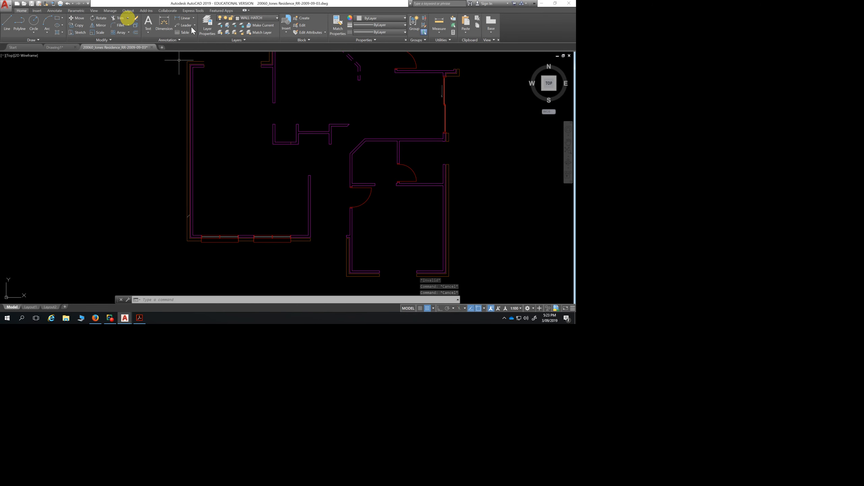
left_click(56, 31)
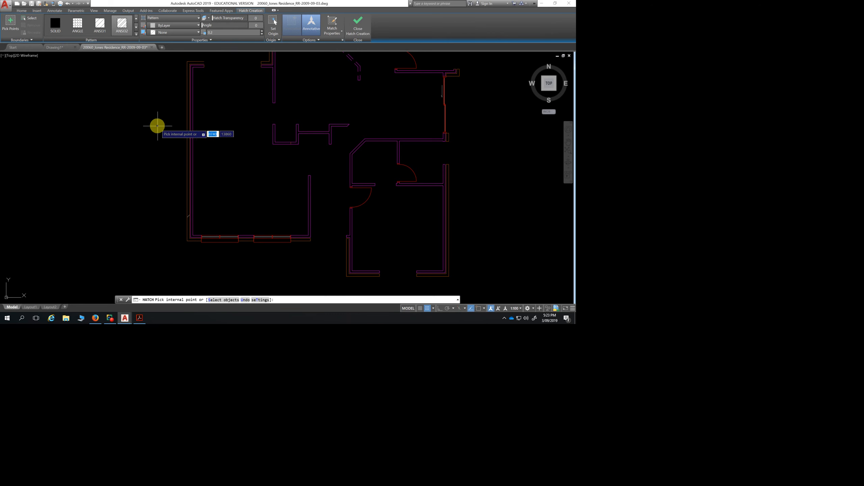
key("Escape")
key("Escape")
key("Escape")
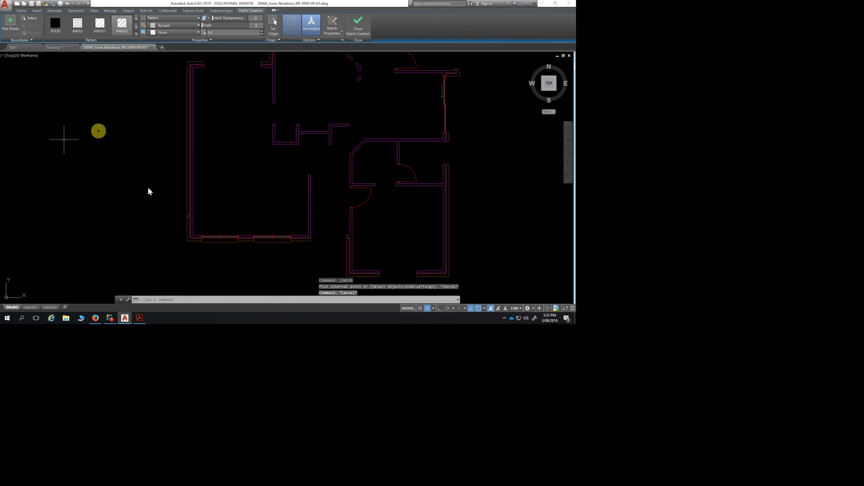
Make WALL-BRICK the current layer and draw a line closing the brick leaf at the north opening's west jamb
left_click(277, 18)
left_click(254, 176)
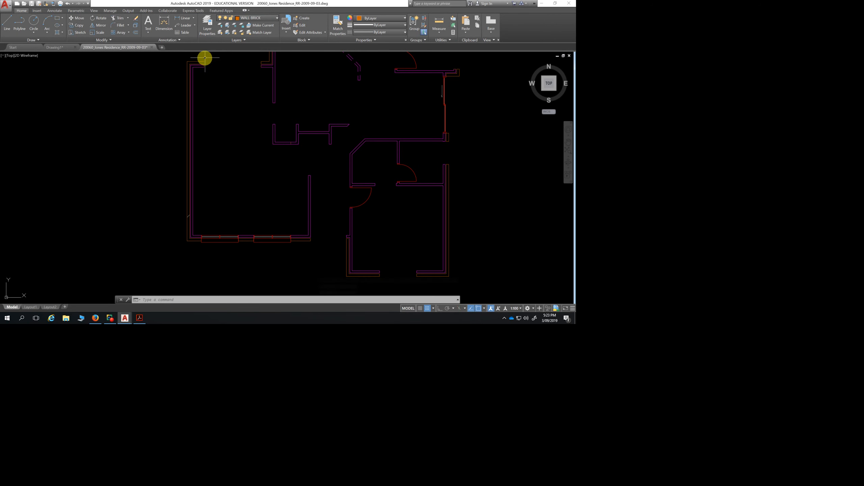
left_click(7, 22)
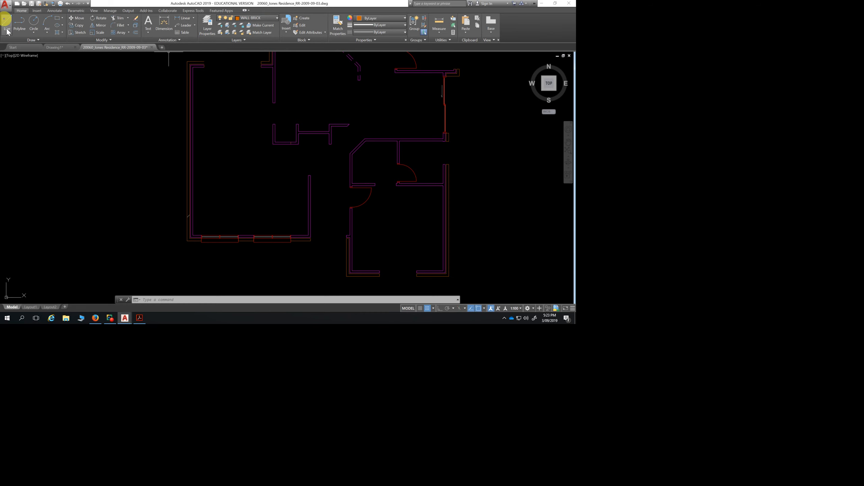
left_click(204, 61)
scroll(204, 61, "up", 5)
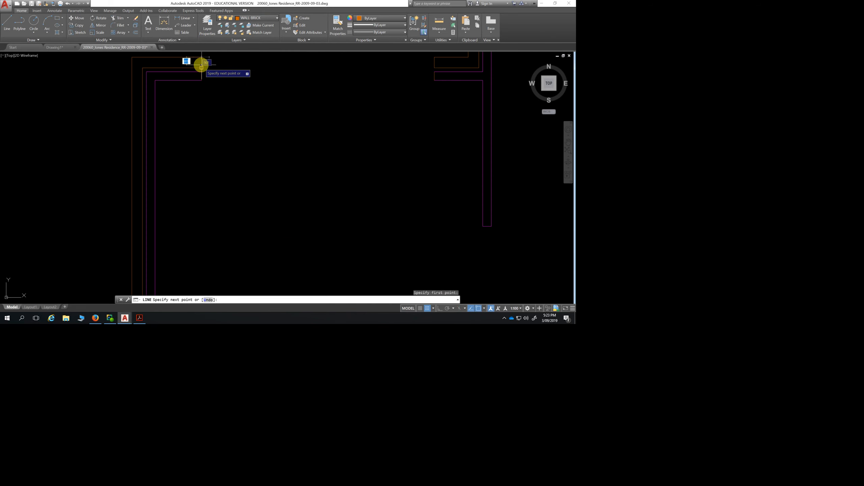
key("Escape")
scroll(242, 115, "down", 8)
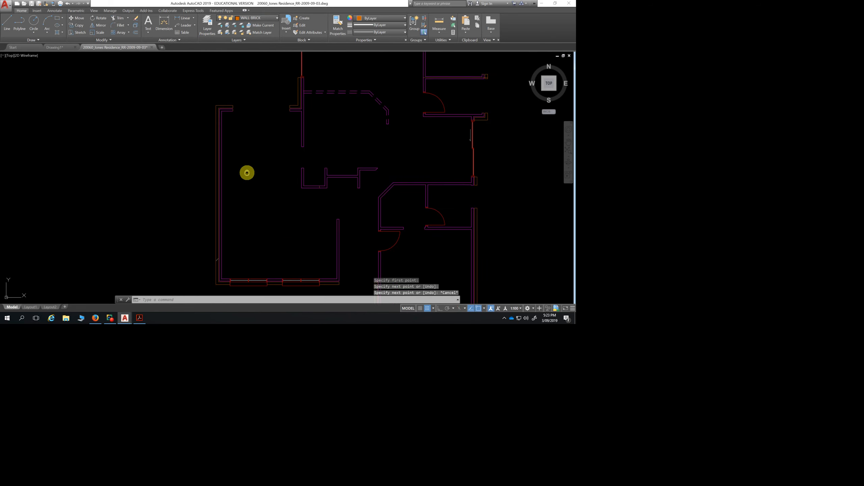
middle_click_drag(194, 72, 193, 113)
scroll(193, 113, "up", 4)
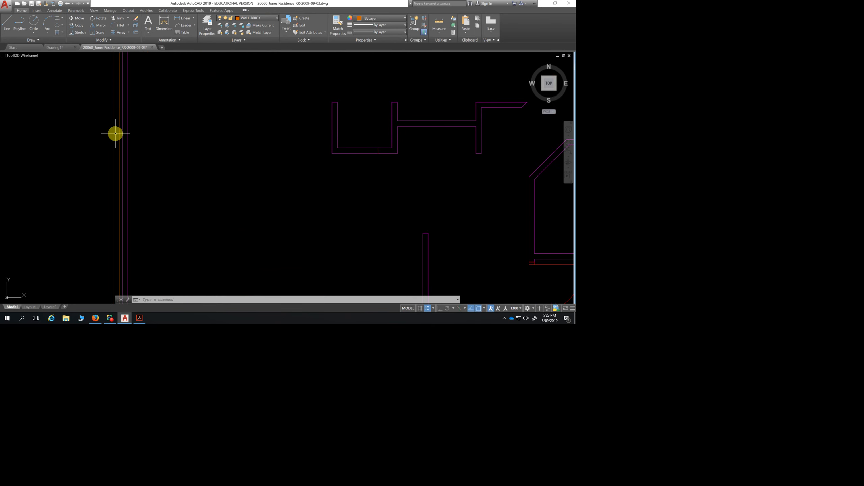
scroll(152, 137, "down", 4)
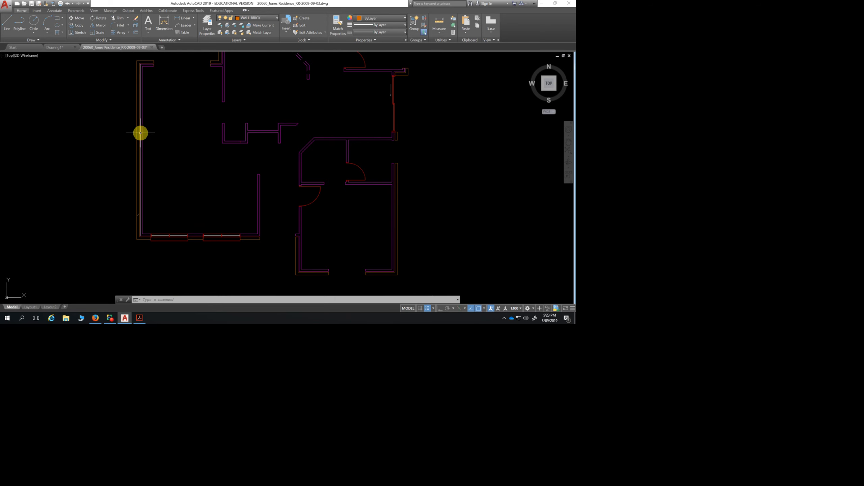
scroll(143, 128, "up", 2)
scroll(144, 128, "up", 2)
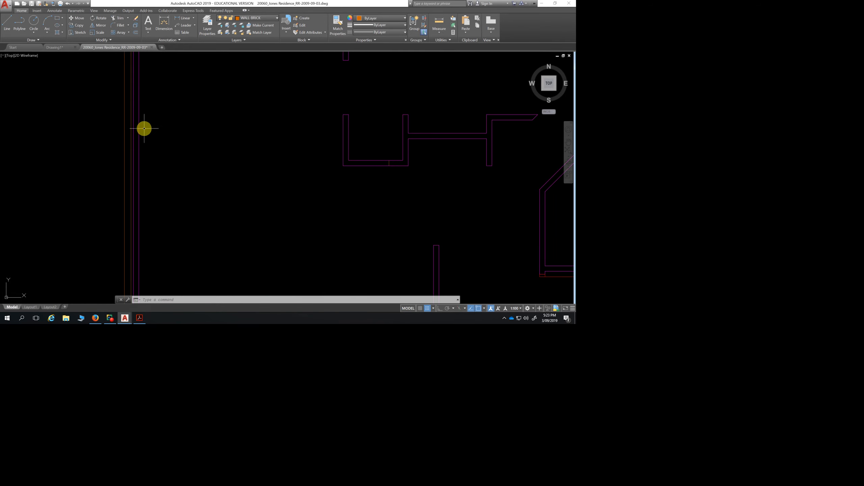
Hatch the closed brick leaf of the southwest room's west wall with the annotative ANSI32 pattern
left_click(57, 33)
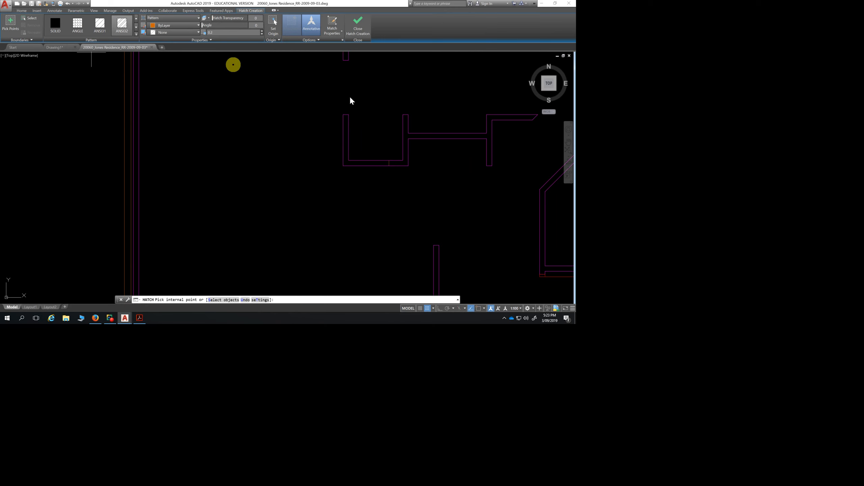
left_click(130, 117)
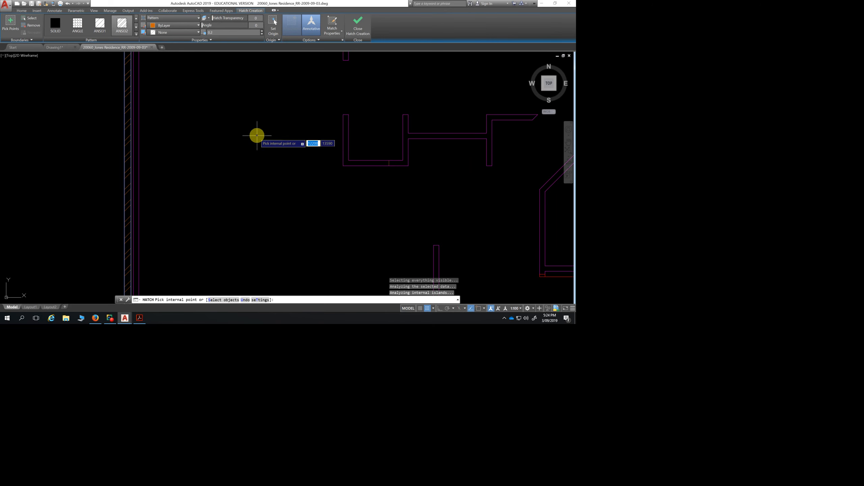
key("Escape")
left_click(129, 120)
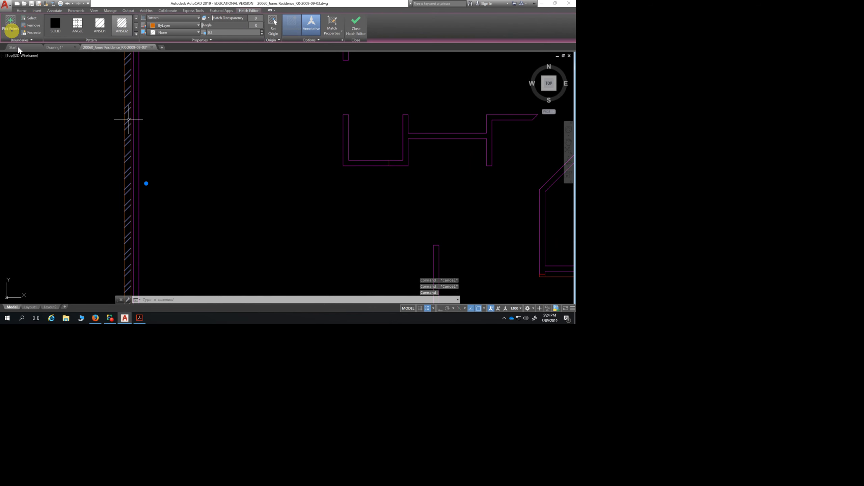
scroll(134, 144, "down", 2)
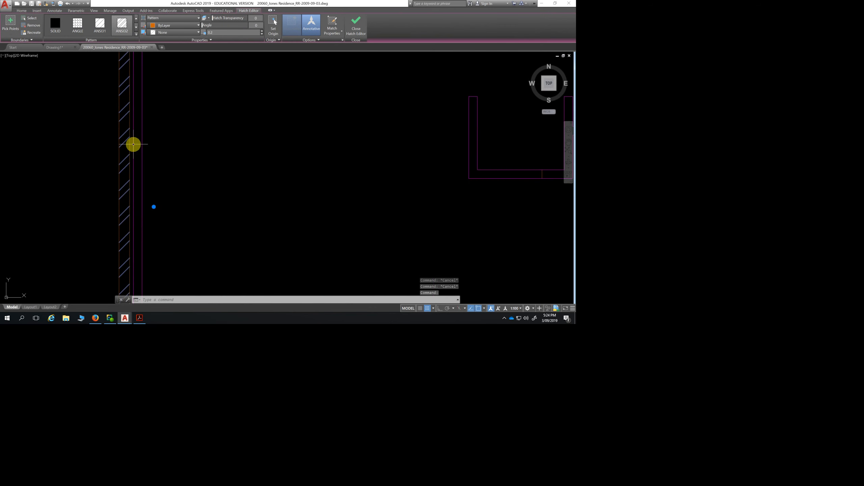
scroll(133, 143, "down", 3)
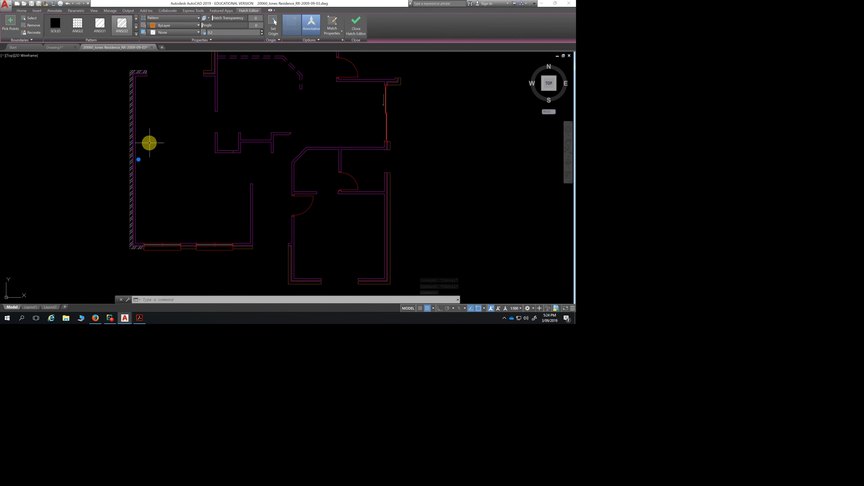
key("Escape")
key("Escape")
Move the west wall's brick hatch to the WALL-HATCH layer
scroll(130, 118, "up", 3)
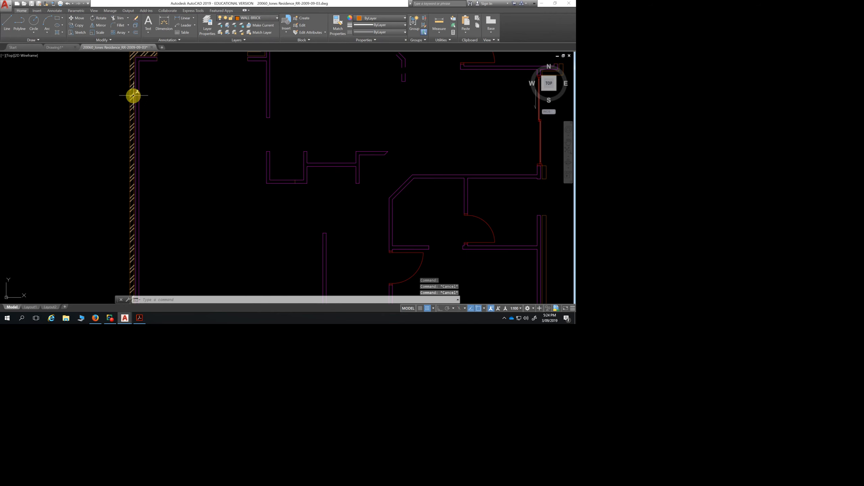
left_click(132, 95)
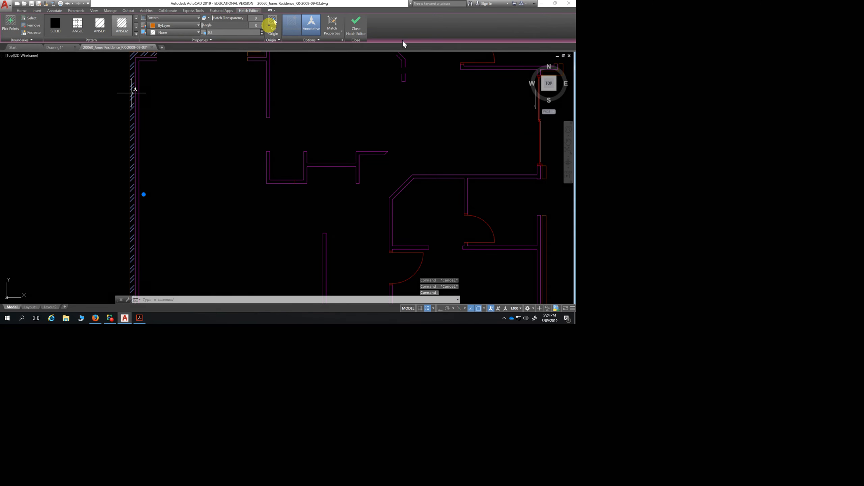
left_click(21, 10)
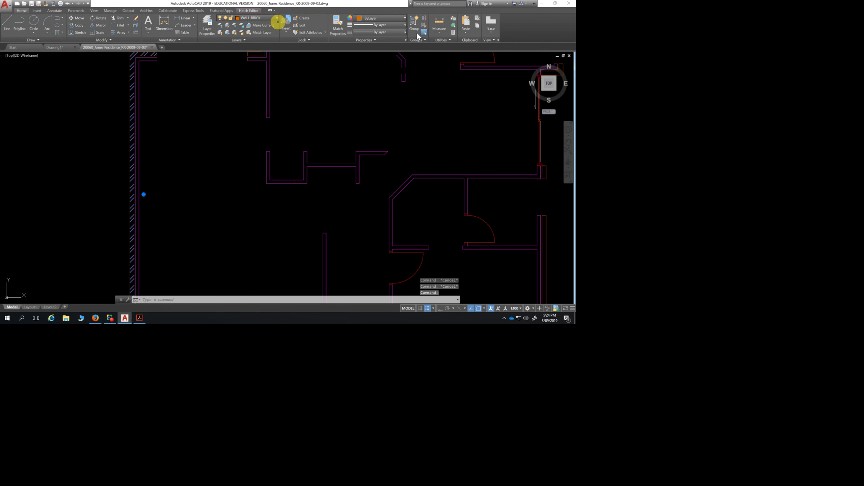
left_click(246, 18)
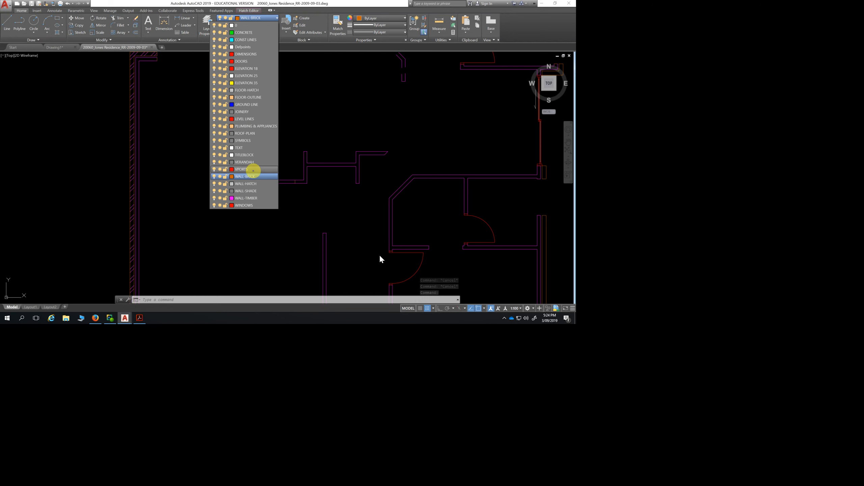
left_click(257, 184)
key("Escape")
key("Escape")
Hatch the brick pier between the southwest room's south windows, the segment east of them, and the southeast room's southwest brick leaf with ANSI32
scroll(187, 166, "down", 3)
scroll(203, 191, "down", 2)
middle_click_drag(204, 193, 190, 198)
scroll(187, 249, "up", 4)
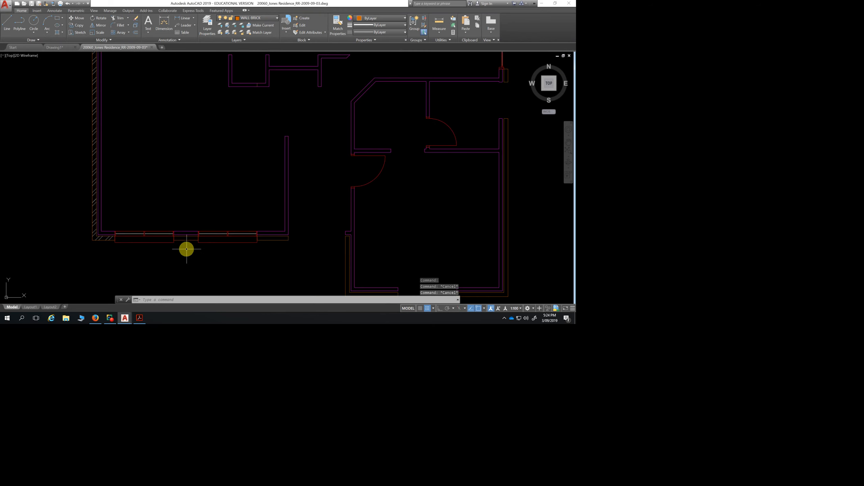
left_click(57, 32)
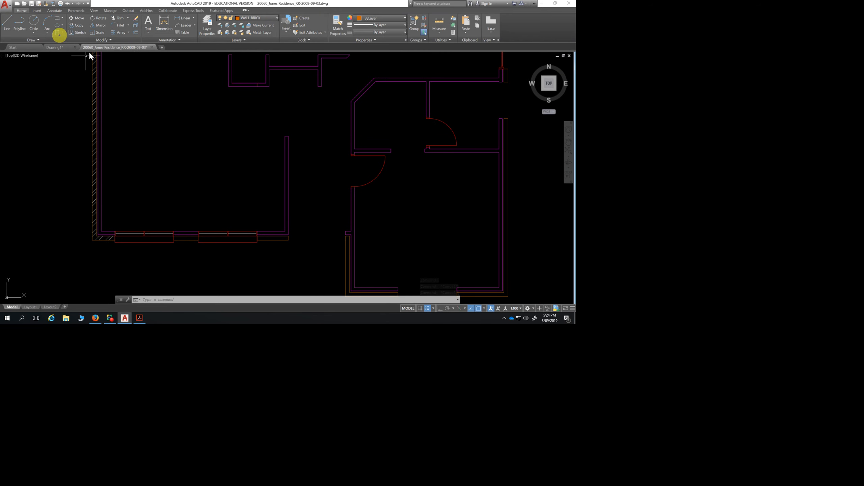
left_click(188, 238)
left_click(271, 240)
left_click(347, 244)
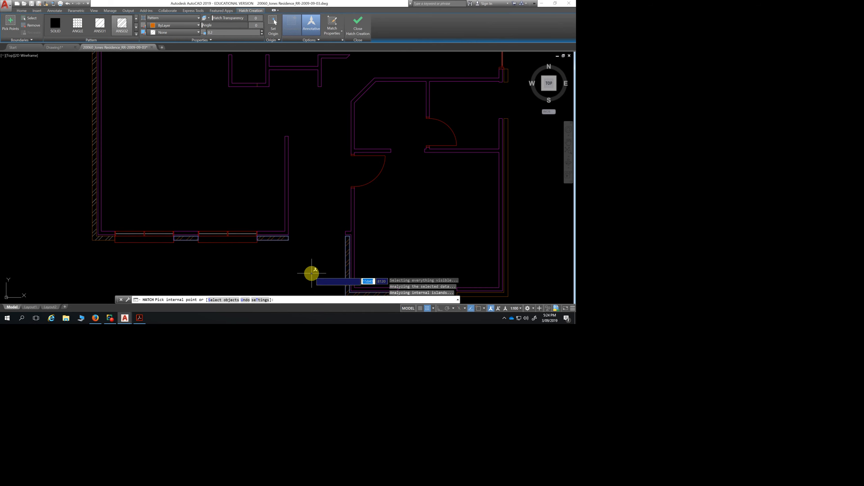
Extend the hatch to the southeast room's east brick leaf and its return along the south wall
scroll(310, 272, "down", 3)
middle_click_drag(310, 273, 259, 187)
scroll(384, 209, "up", 4)
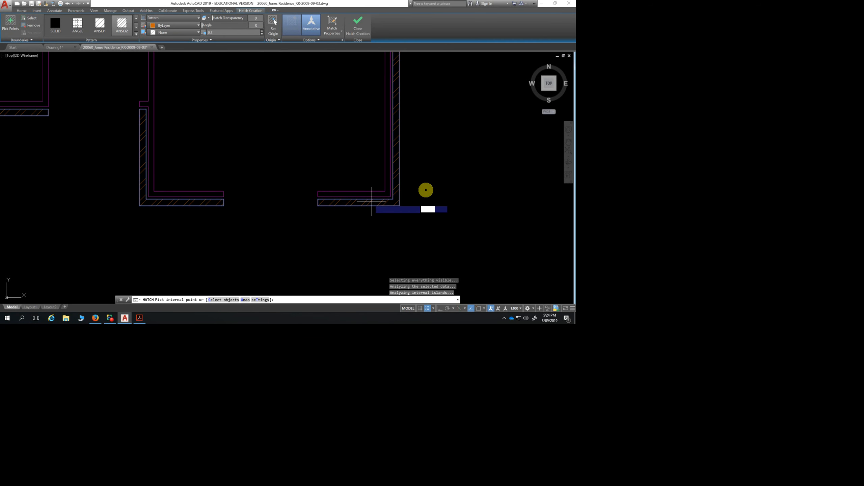
scroll(428, 168, "down", 5)
middle_click_drag(429, 167, 431, 244)
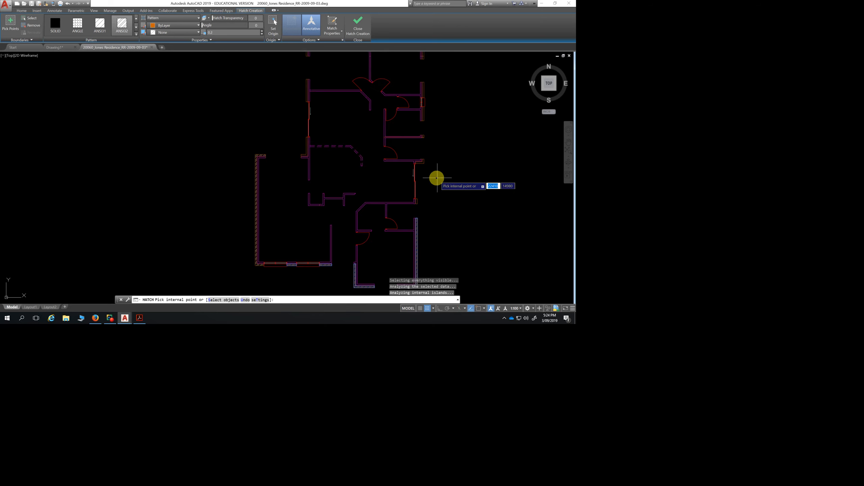
middle_click_drag(440, 178, 388, 207)
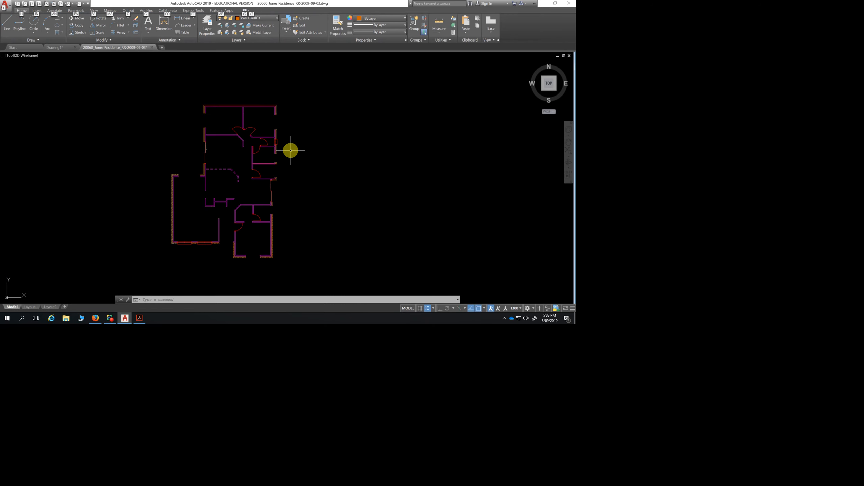
Erase the window block from the small room's opening in the east wall
scroll(280, 148, "up", 8)
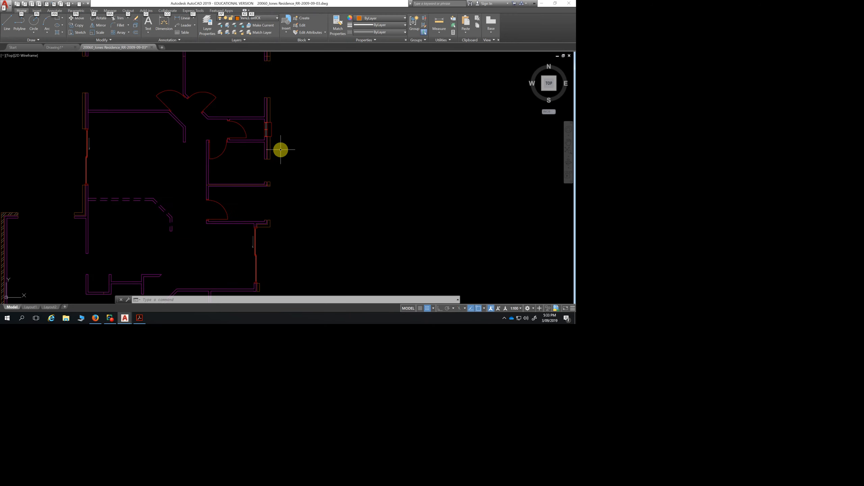
scroll(280, 147, "down", 5)
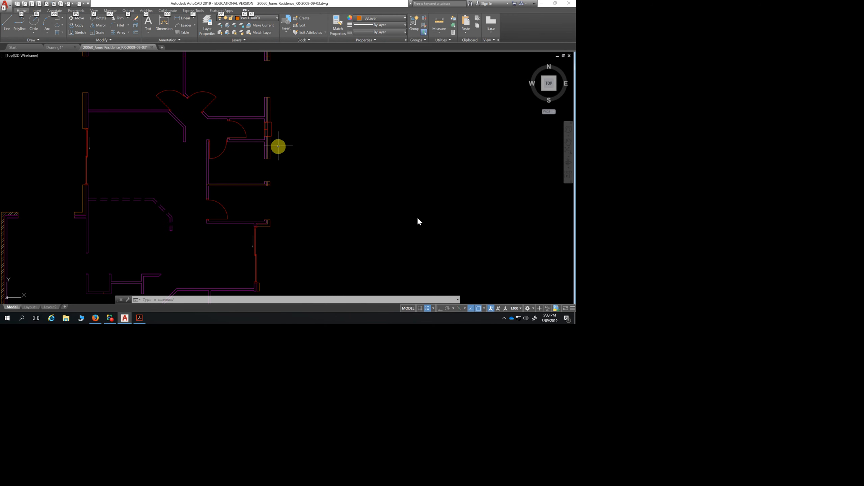
scroll(276, 125, "up", 5)
left_click(279, 125)
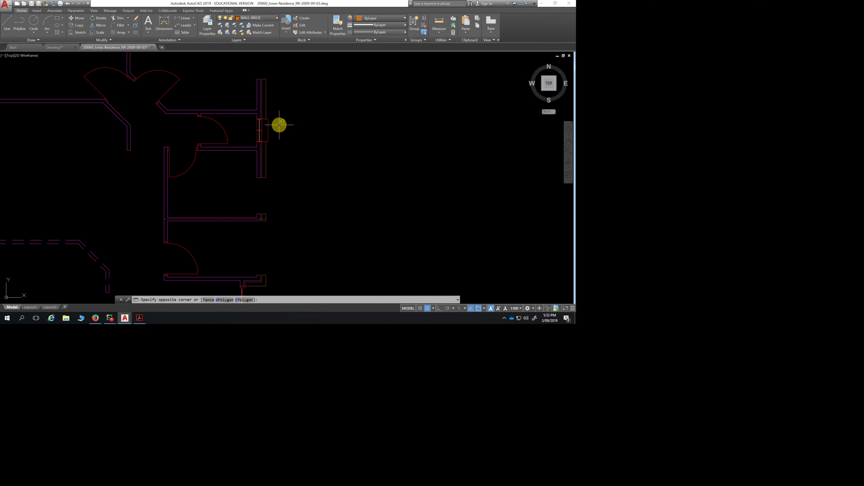
left_click(251, 132)
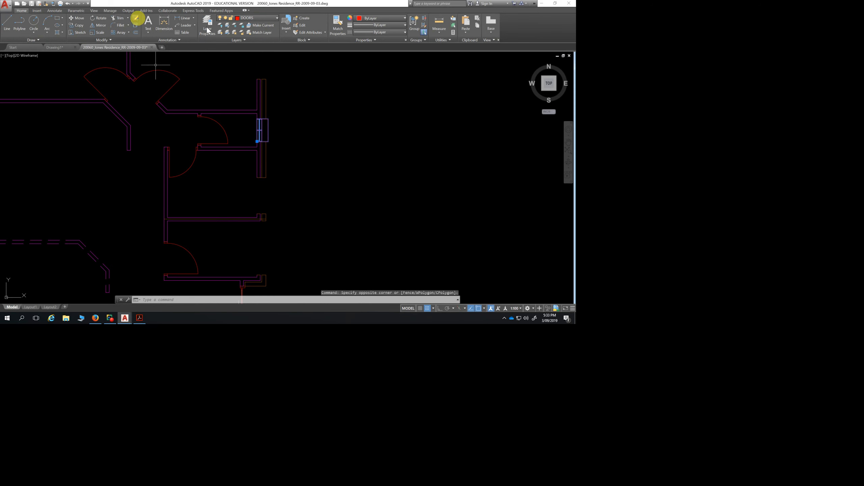
left_click(136, 18)
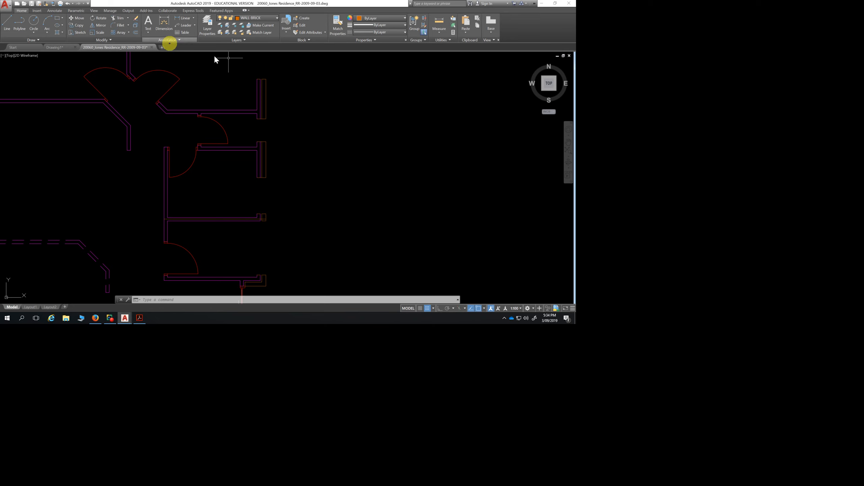
Start inserting a block and choose the single awning window plan WNP-AWN_SGL
left_click(37, 10)
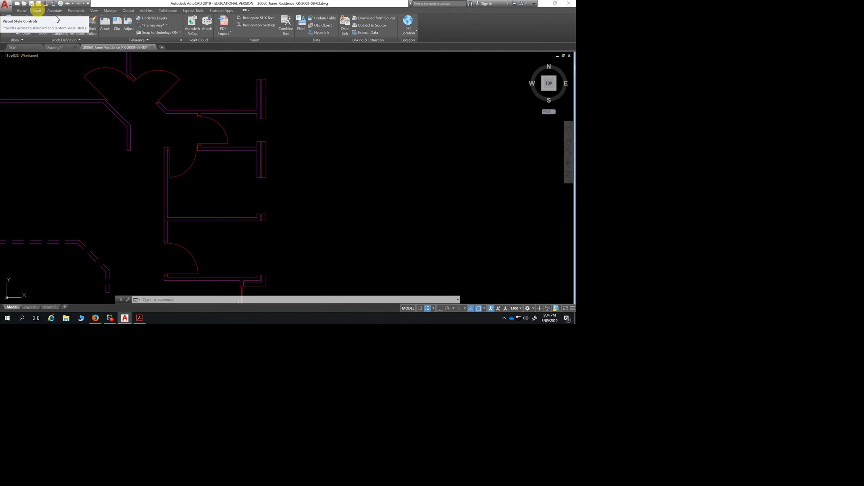
left_click(7, 27)
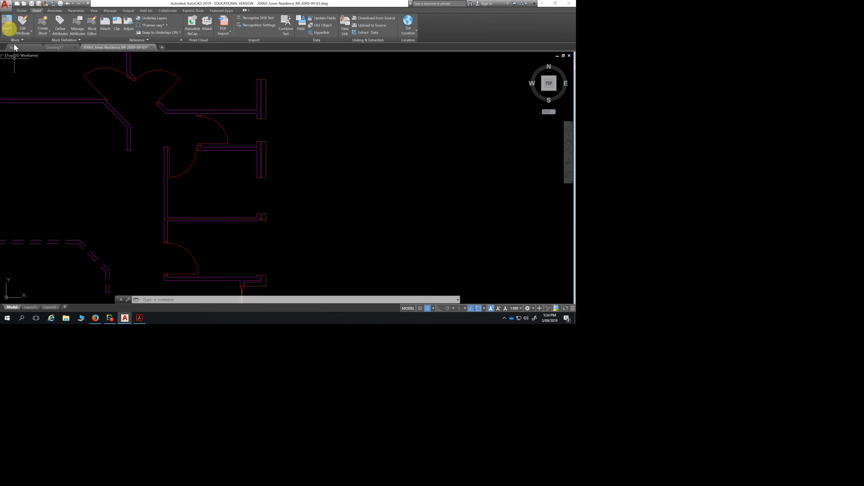
left_click(21, 98)
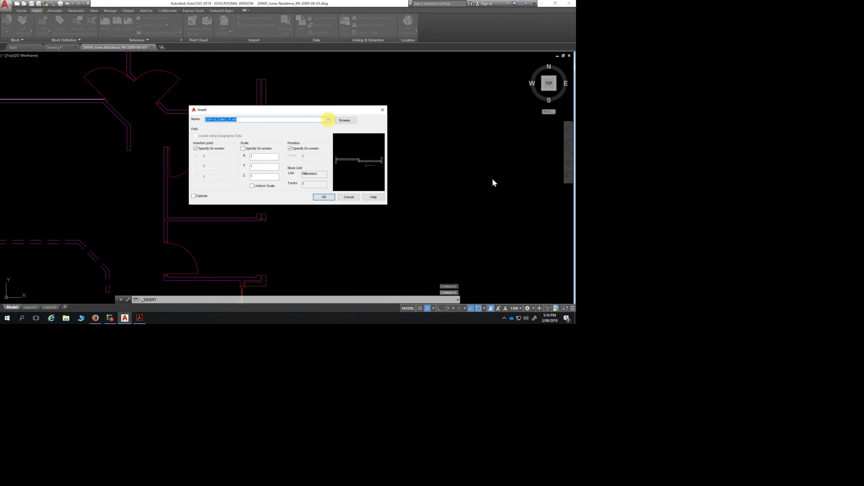
left_click(328, 120)
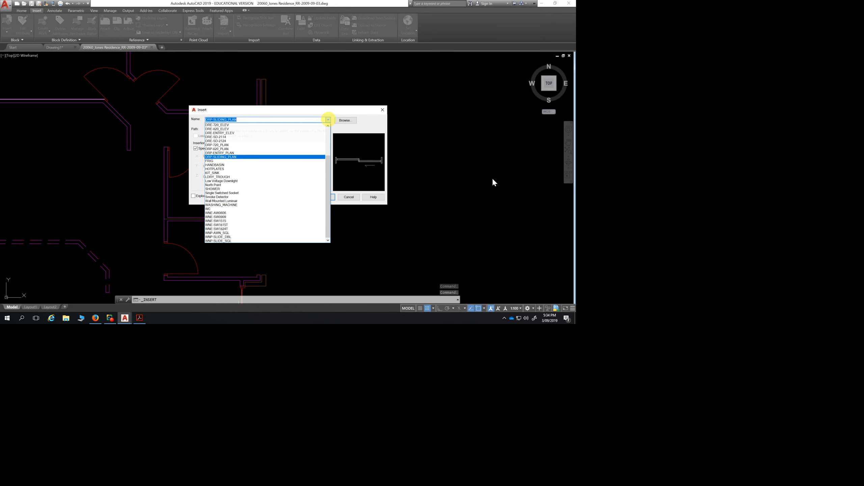
type("WN")
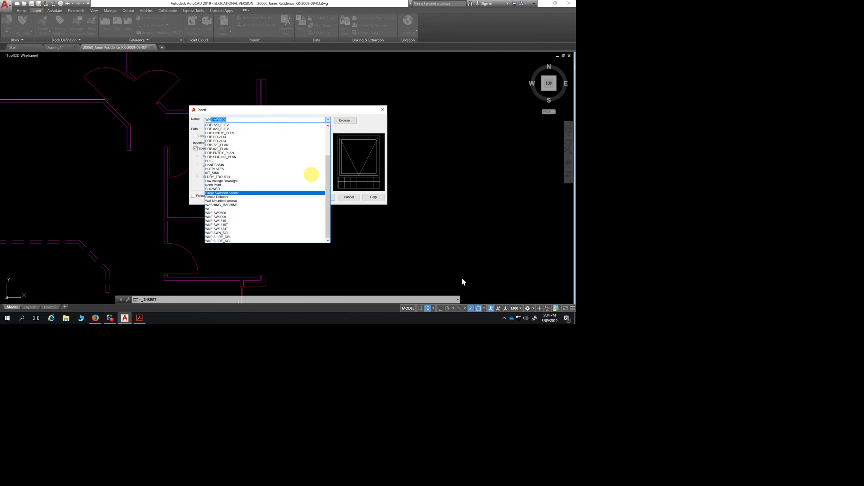
type("P")
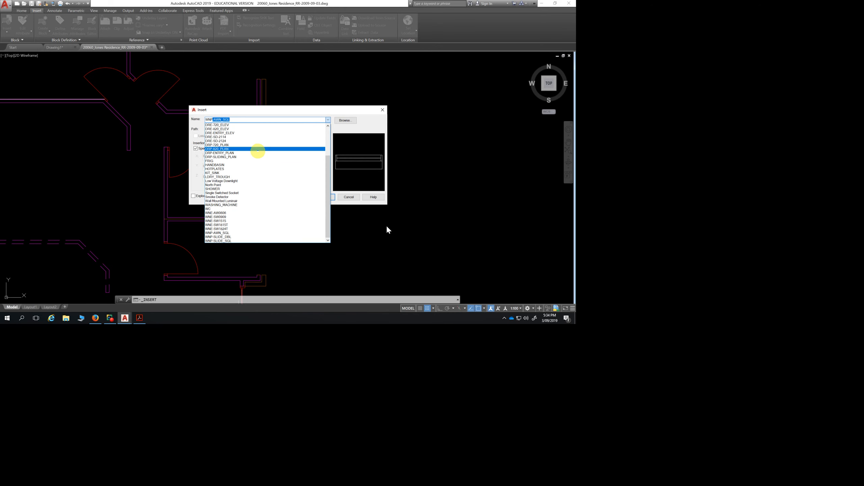
scroll(257, 166, "up", 2)
scroll(258, 166, "down", 2)
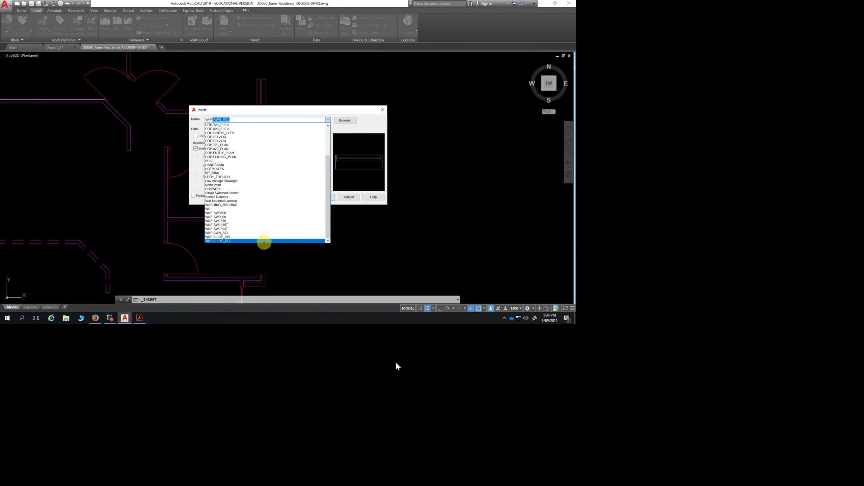
left_click(259, 233)
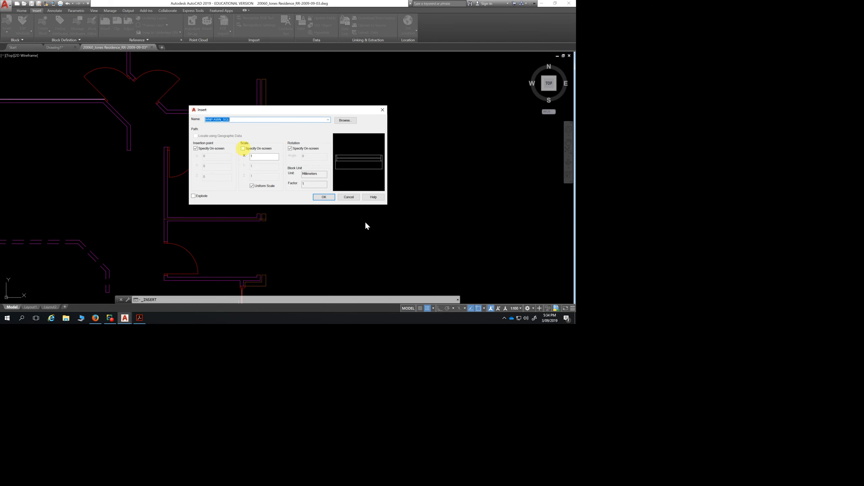
Turn off uniform scaling, set the window block's X scale to 0.61 and fix its rotation at 90 degrees
left_click(262, 156)
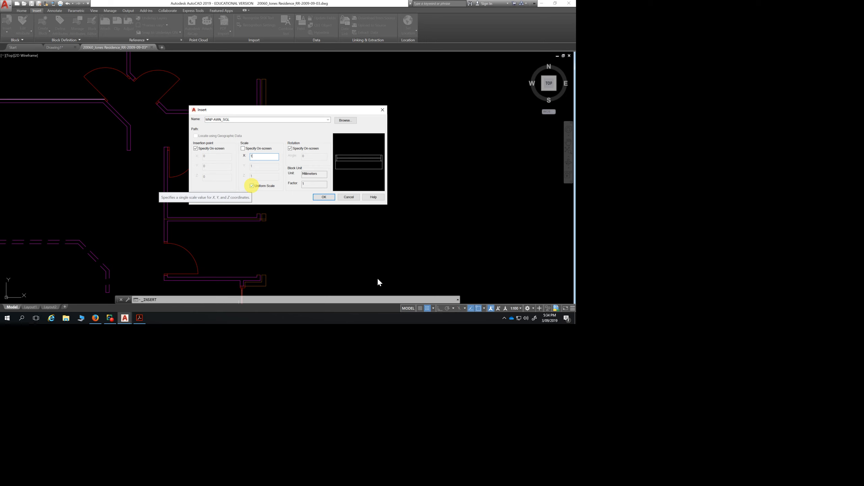
left_click(251, 186)
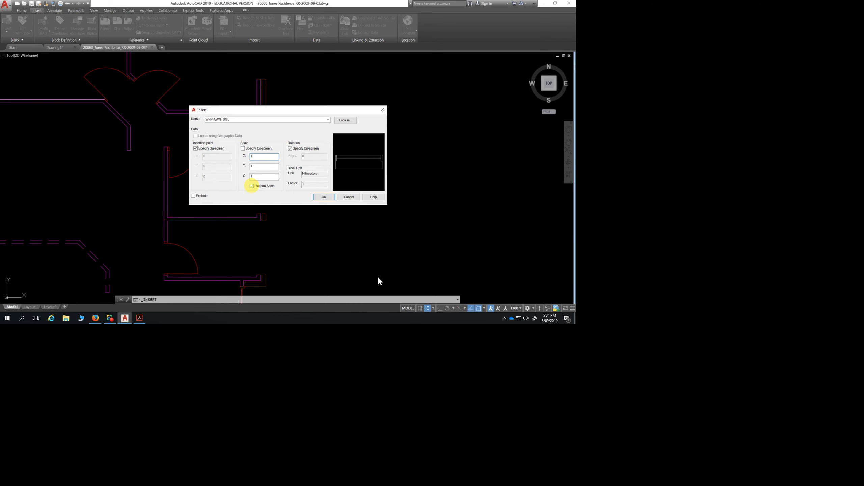
double_click(256, 156)
left_click(256, 156)
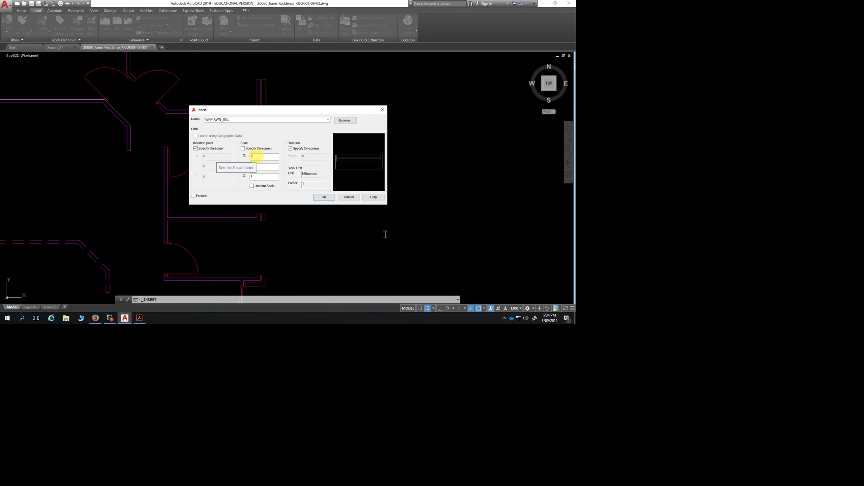
key("BackSpace")
type("0.6")
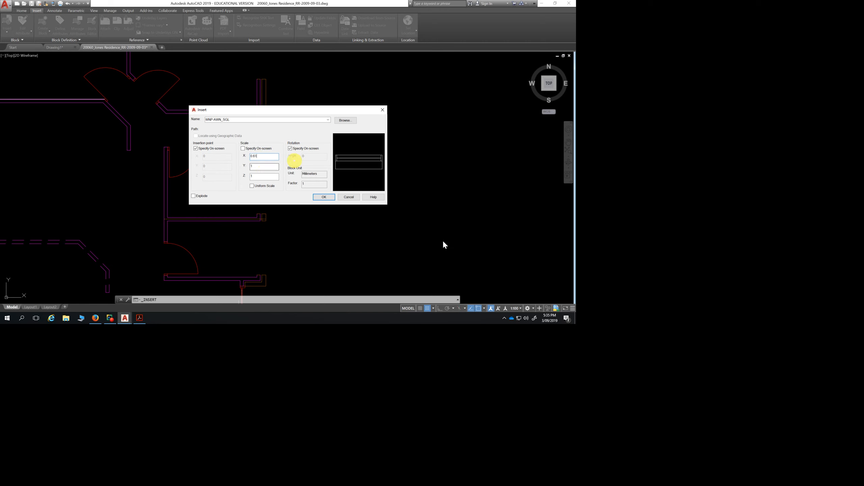
left_click(290, 148)
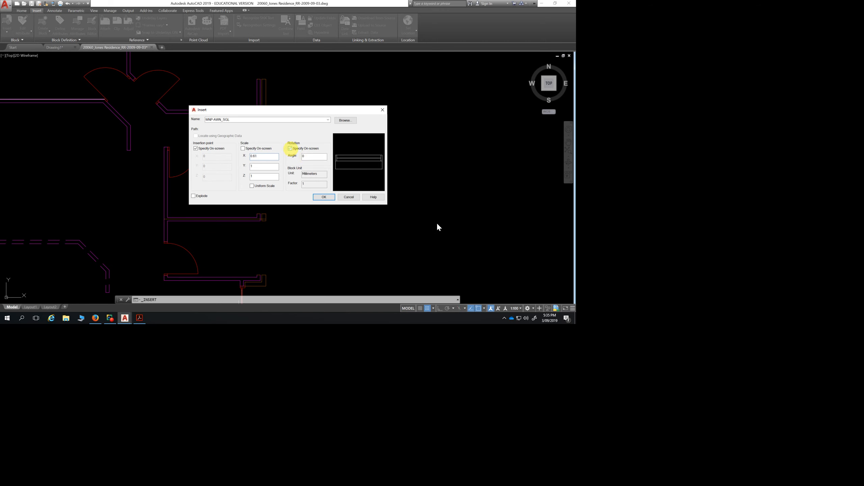
left_click_drag(306, 157, 297, 155)
type("90")
left_click(324, 197)
Place the awning window block at the lower inner corner of the small room's opening in the east wall
scroll(304, 160, "down", 2)
middle_click_drag(305, 162, 306, 213)
scroll(285, 204, "up", 3)
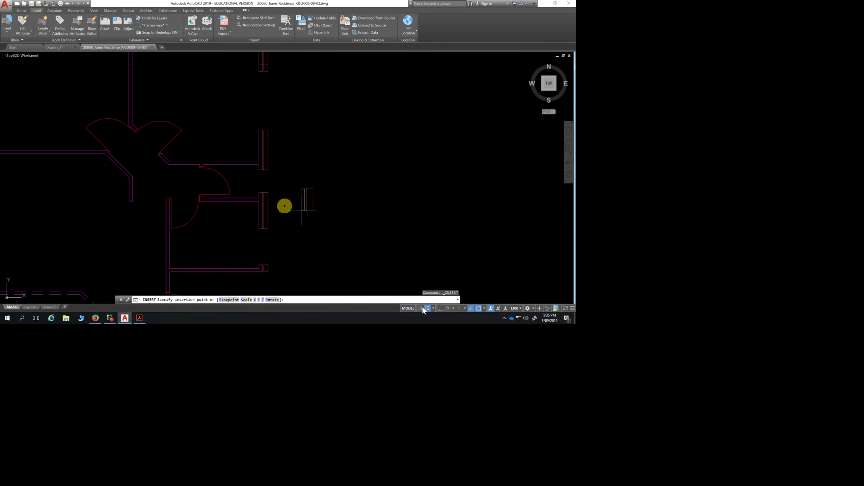
scroll(257, 188, "up", 2)
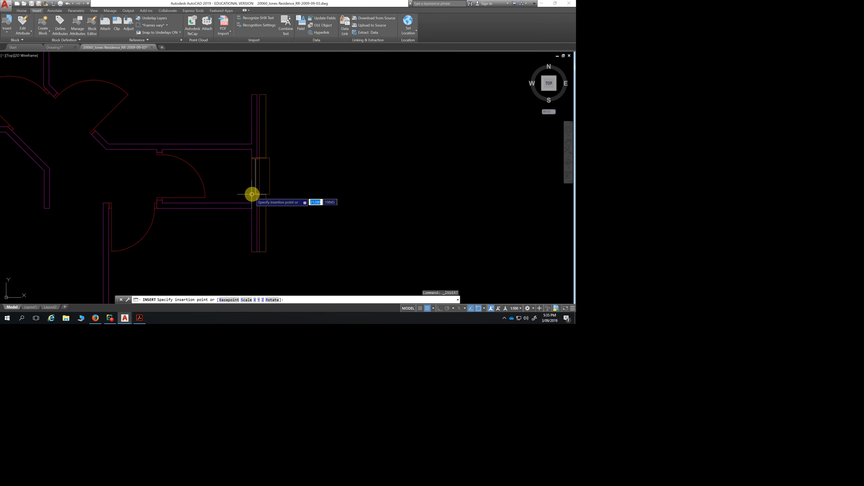
scroll(252, 193, "up", 2)
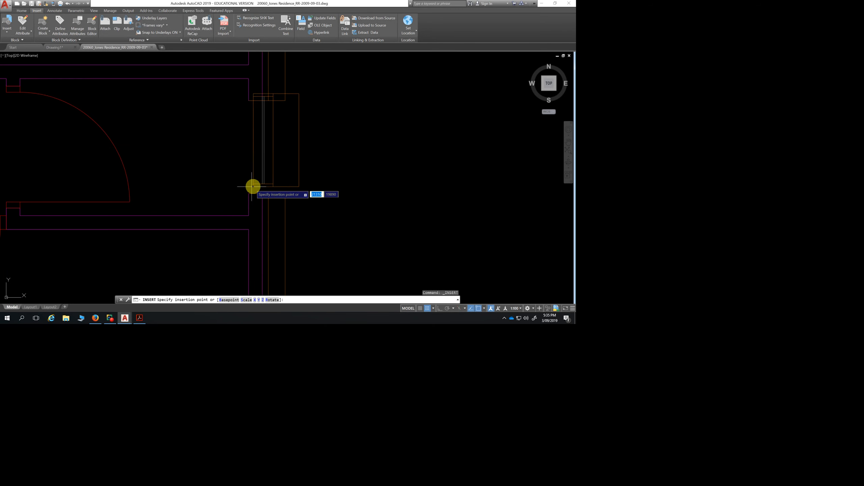
left_click(248, 193)
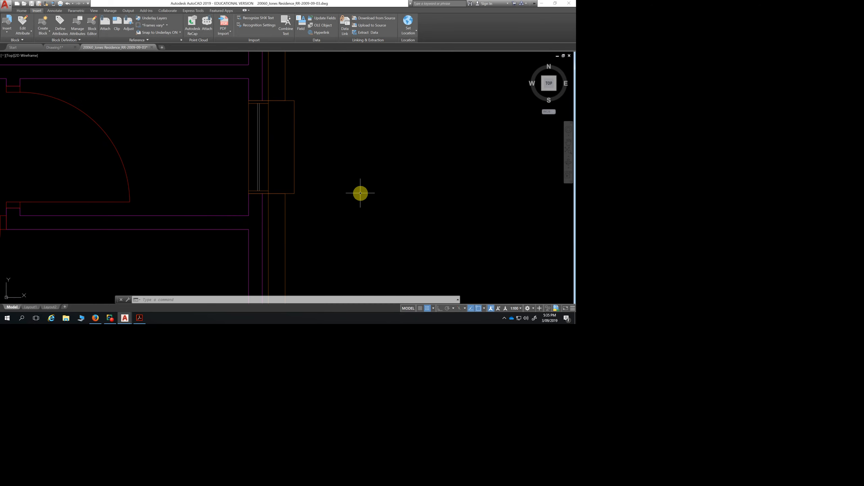
Move the newly inserted awning window in the east wall to the WINDOWS layer
scroll(360, 193, "down", 3)
scroll(361, 191, "up", 1)
middle_click_drag(359, 188, 350, 127)
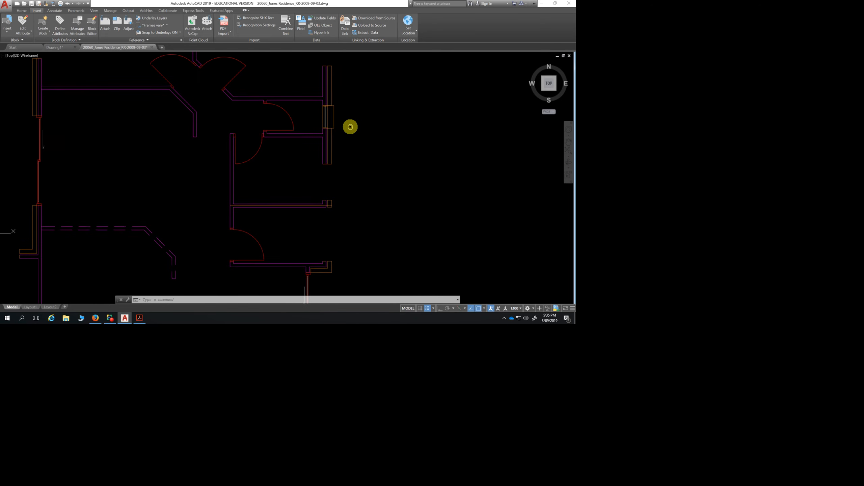
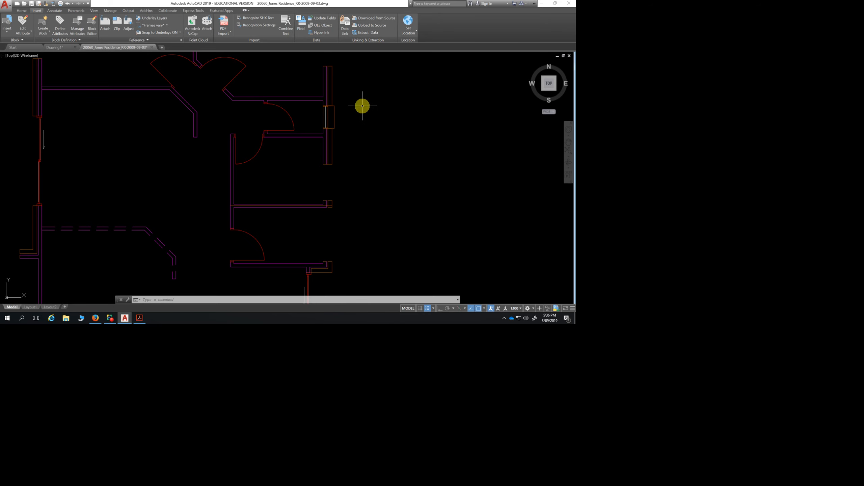
left_click(321, 119)
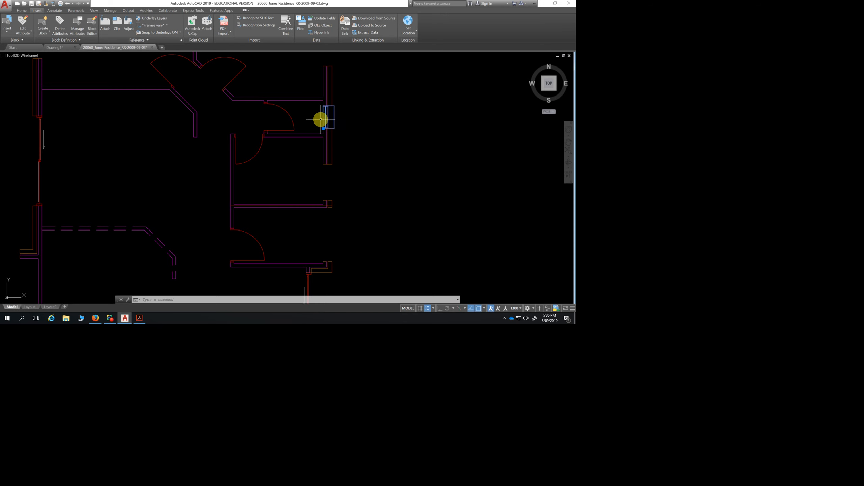
left_click(21, 10)
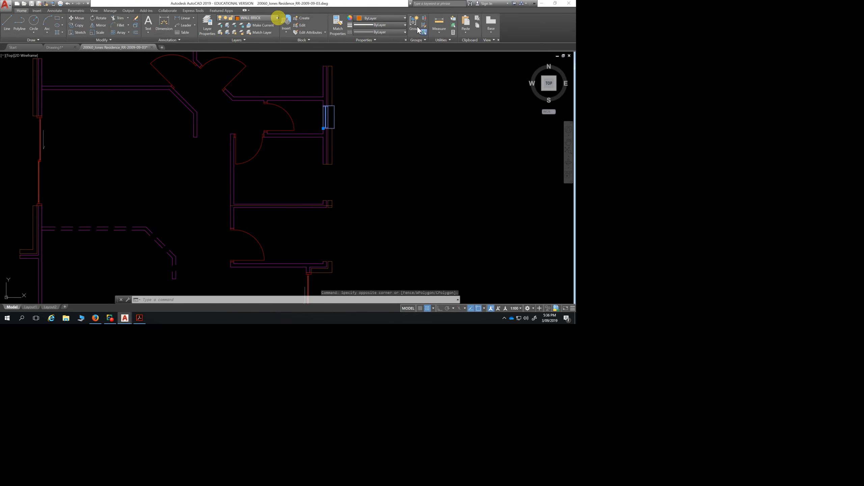
left_click(278, 17)
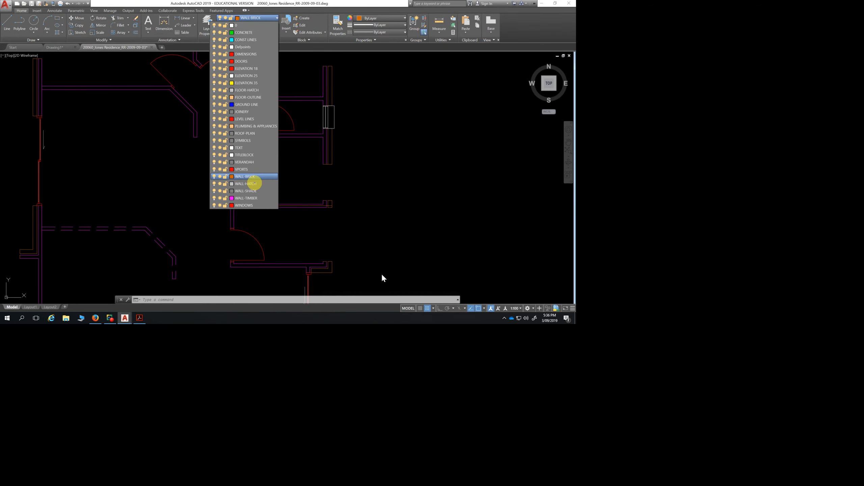
left_click(252, 205)
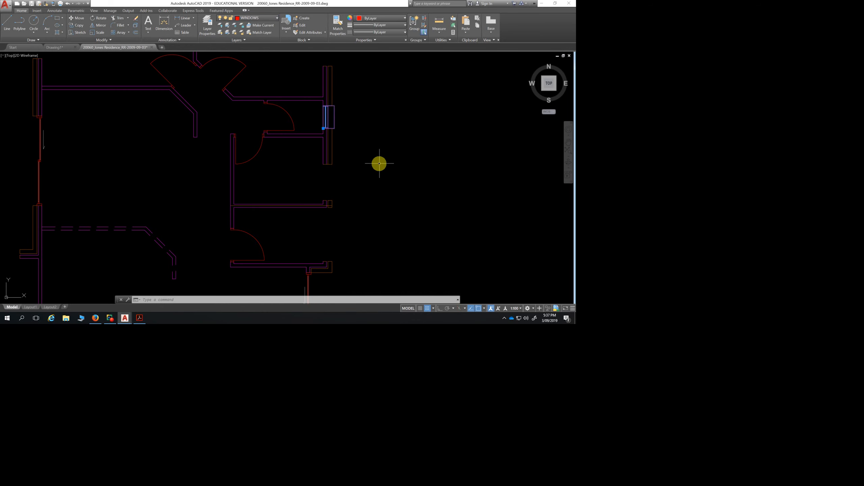
type("i")
key("Return")
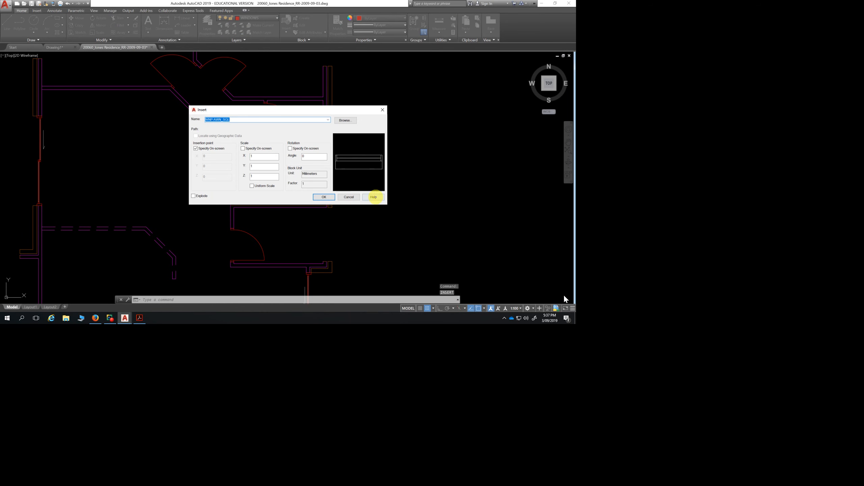
left_click(383, 110)
Move the two sliding windows in the southwest room's south wall to the WINDOWS layer
scroll(378, 175, "down", 5)
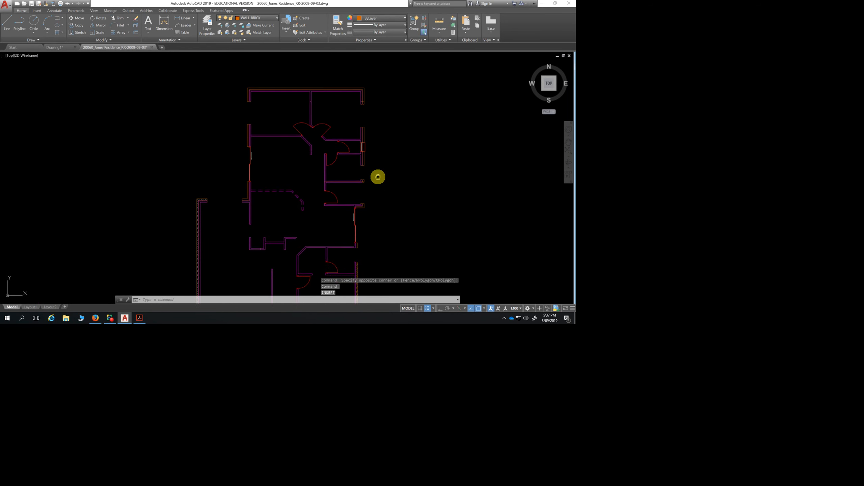
scroll(228, 256, "up", 5)
left_click(272, 224)
left_click(250, 262)
left_click(187, 227)
left_click(156, 266)
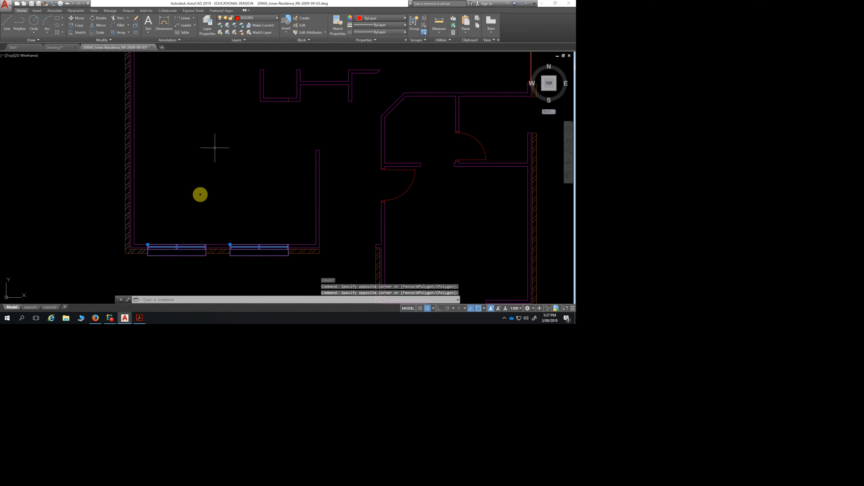
left_click(276, 17)
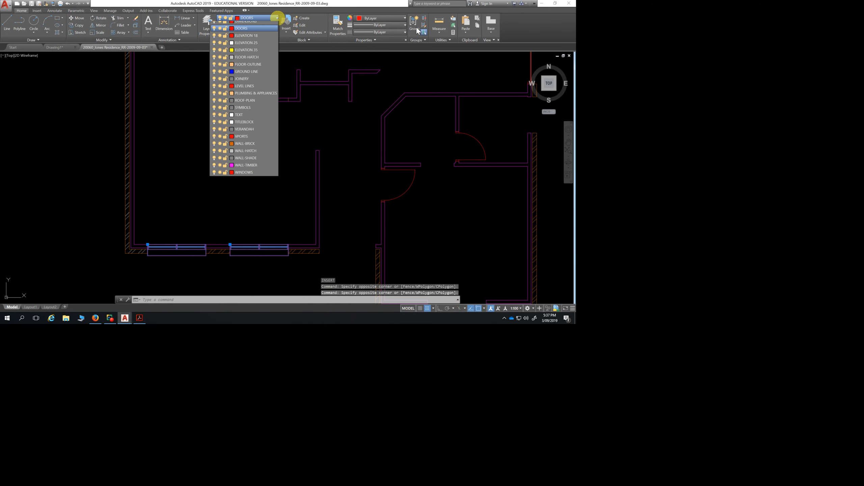
left_click(261, 205)
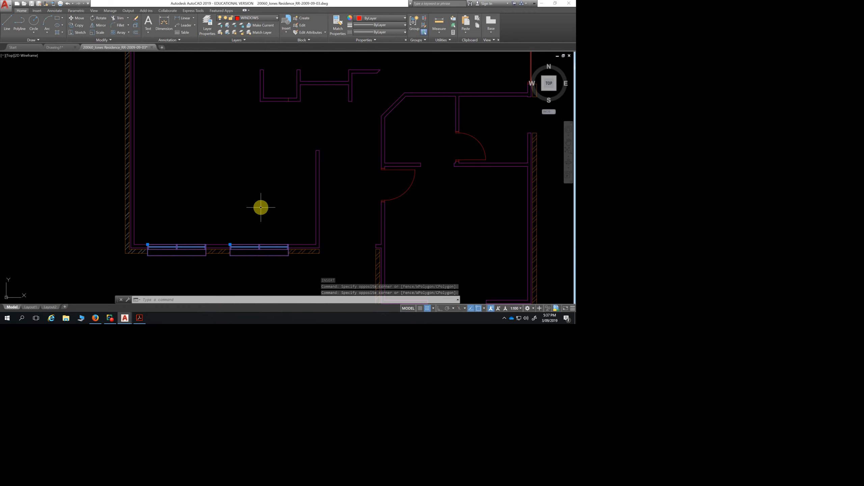
key("Escape")
key("Escape")
key("Escape")
scroll(261, 207, "down", 3)
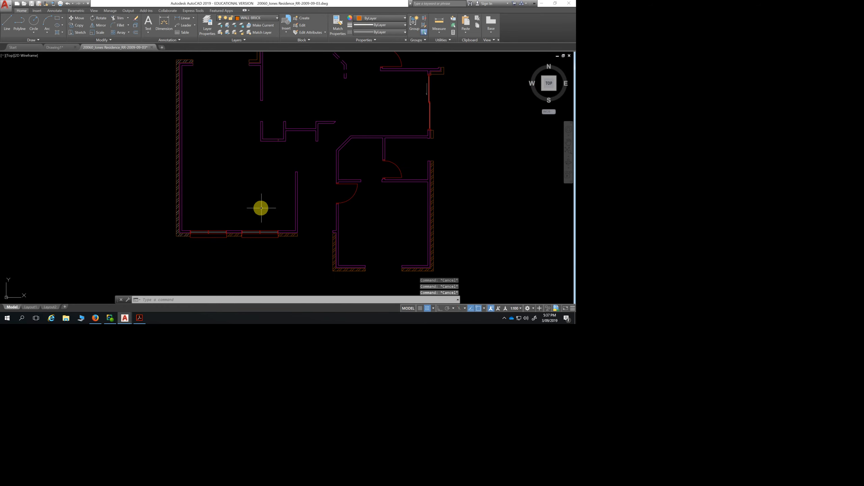
Check which layer the eastern sliding window in the southwest room's south wall is on
left_click(348, 199)
key("Escape")
left_click(258, 237)
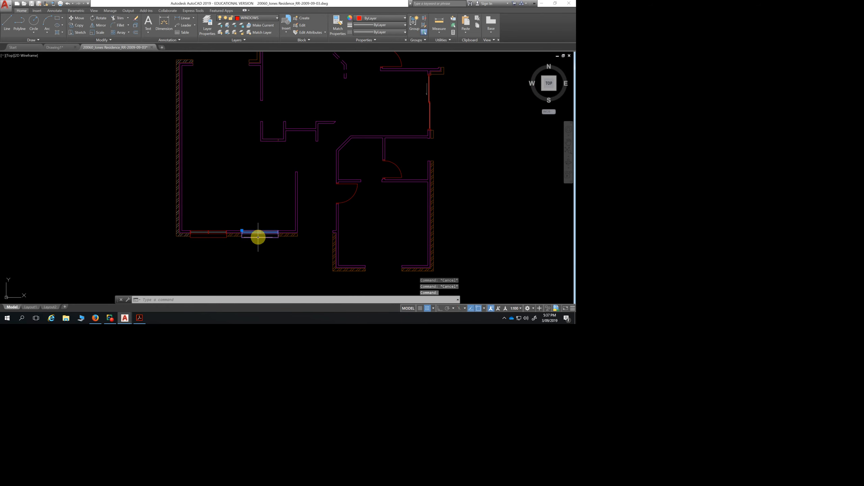
key("Escape")
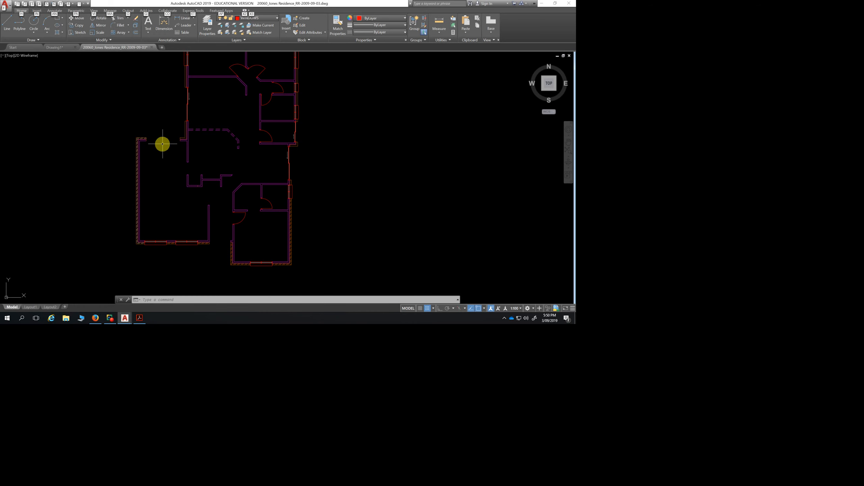
left_click(30, 76)
left_click(37, 10)
left_click(6, 22)
left_click(18, 85)
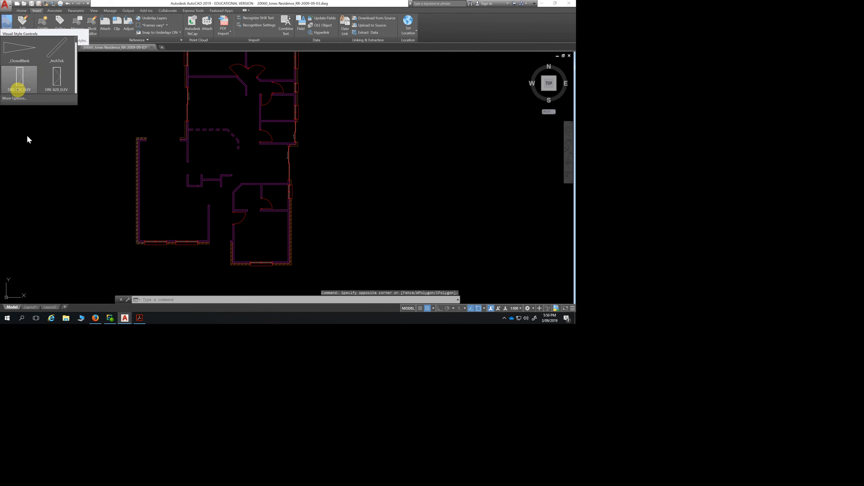
left_click(14, 98)
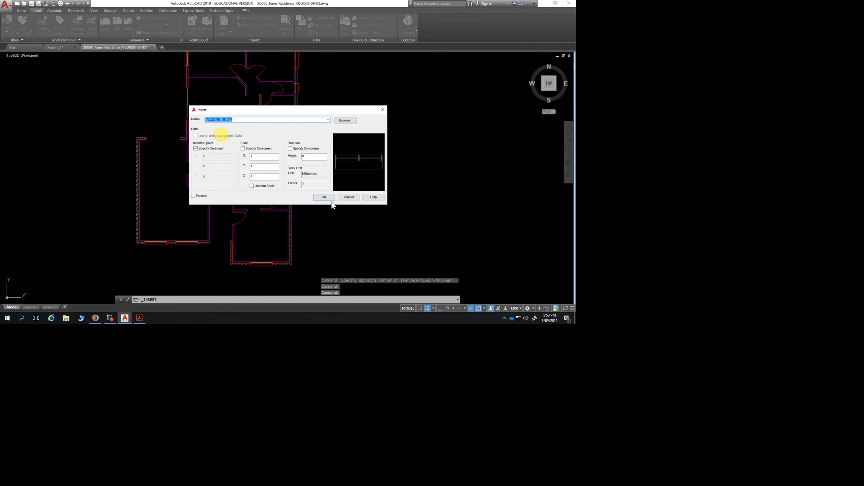
left_click(327, 120)
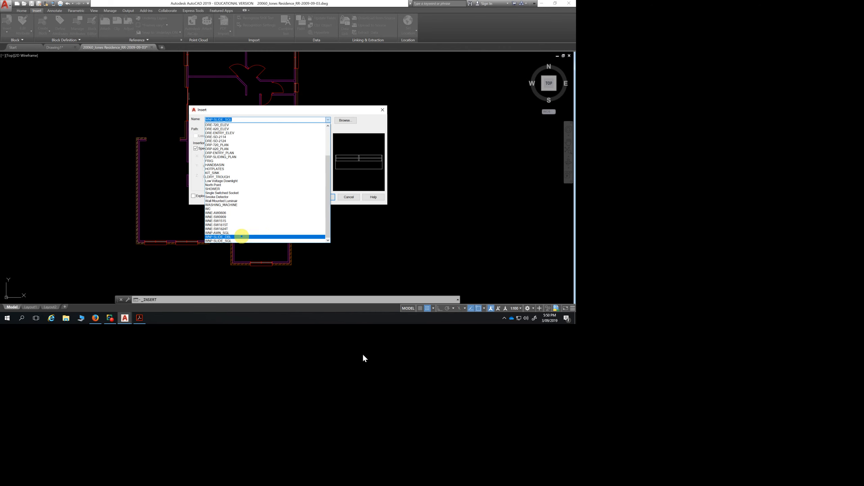
left_click(242, 236)
left_click(255, 156)
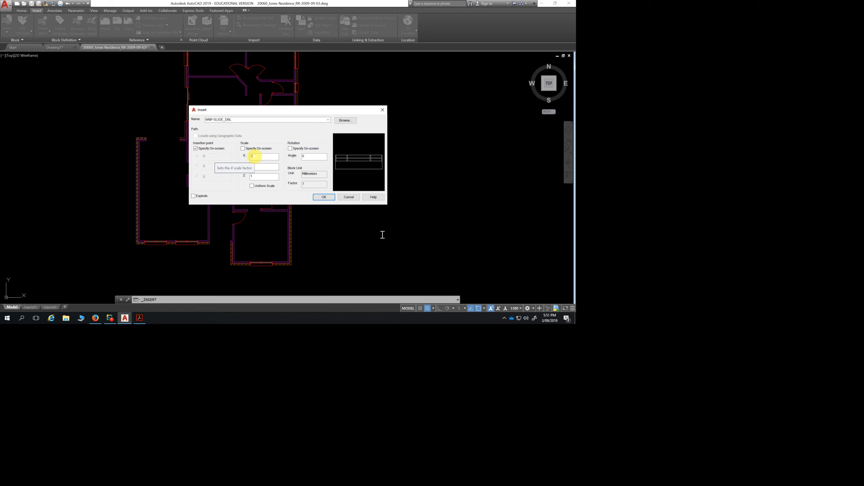
key("BackSpace")
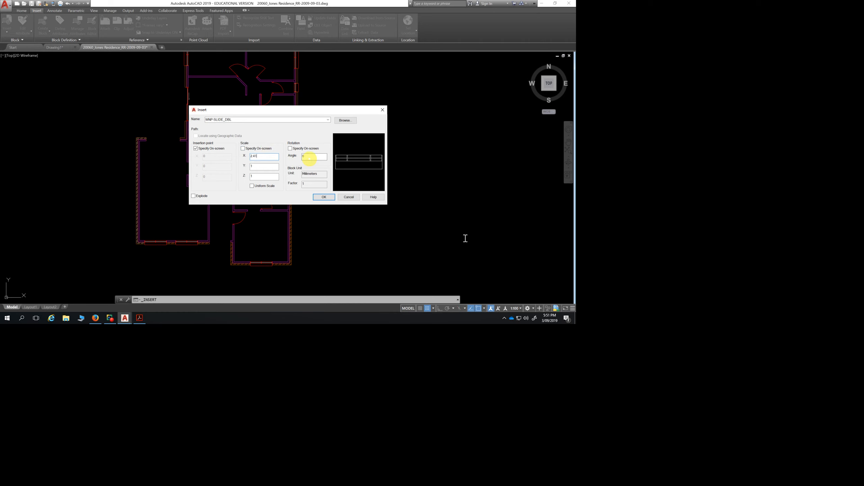
left_click(310, 157)
left_click(290, 148)
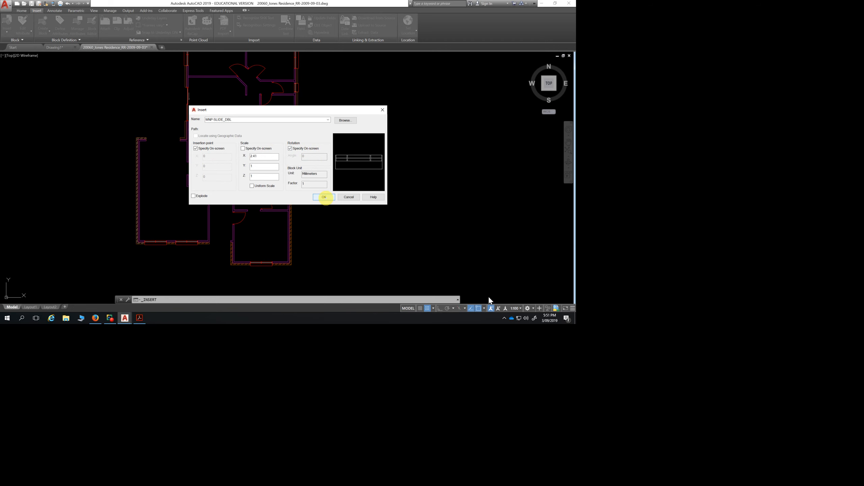
left_click(324, 196)
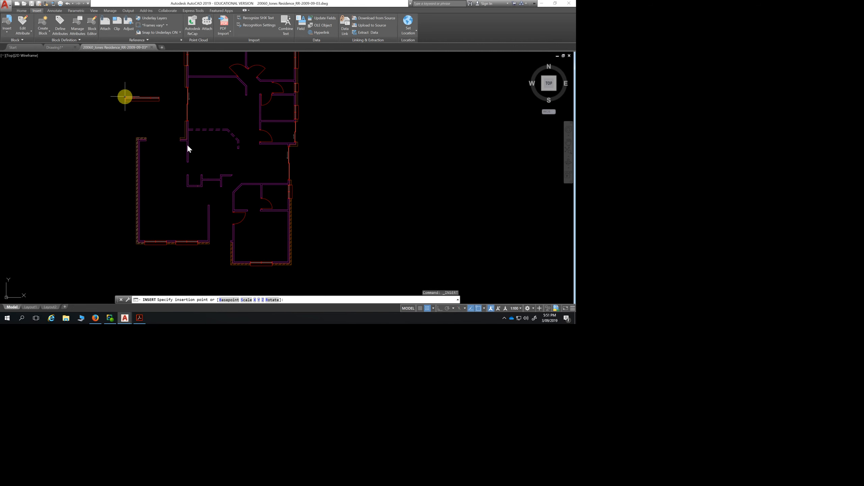
left_click(124, 96)
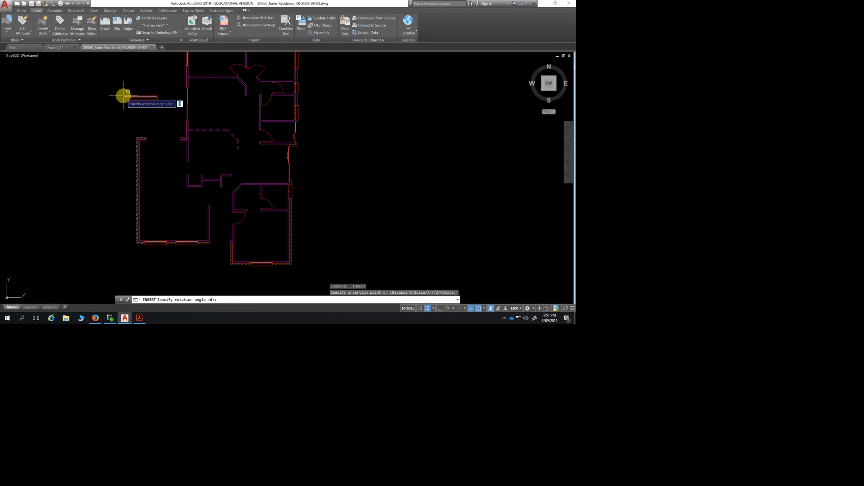
key("Escape")
left_click(22, 10)
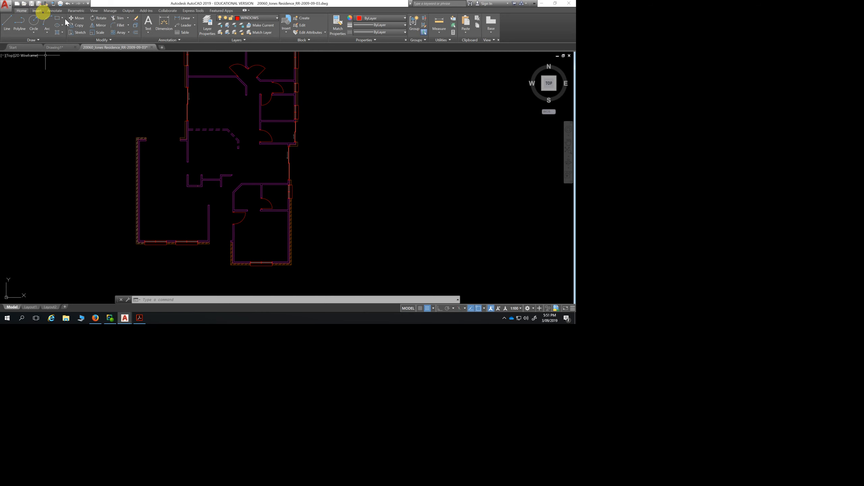
Start inserting the double sliding window plan WNP-SLIDE_DBL with an X scale of 2.41 and its rotation specified on screen
left_click(37, 10)
left_click(7, 24)
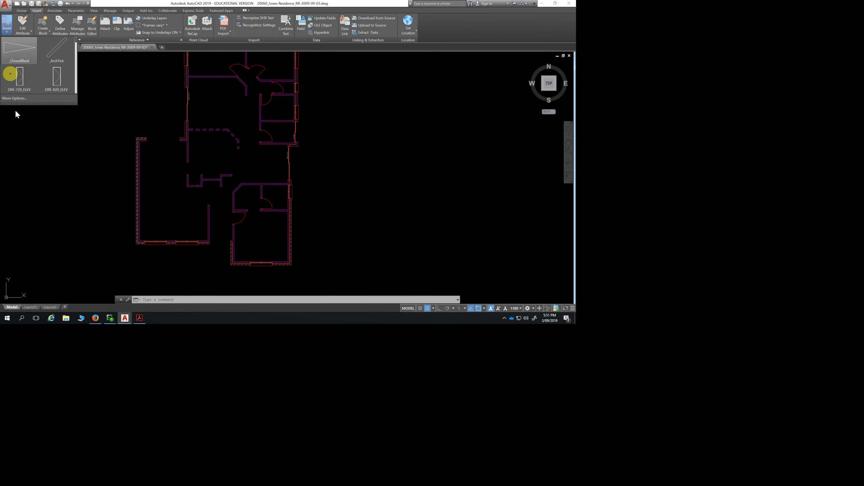
left_click(14, 98)
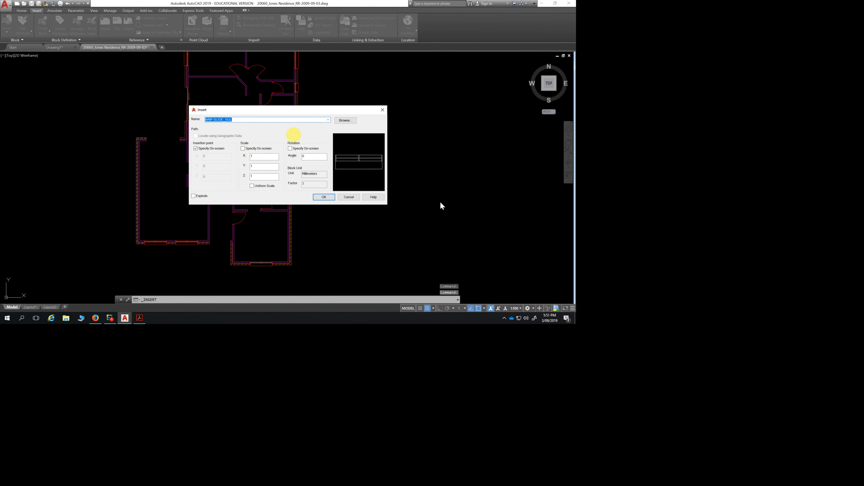
left_click(328, 119)
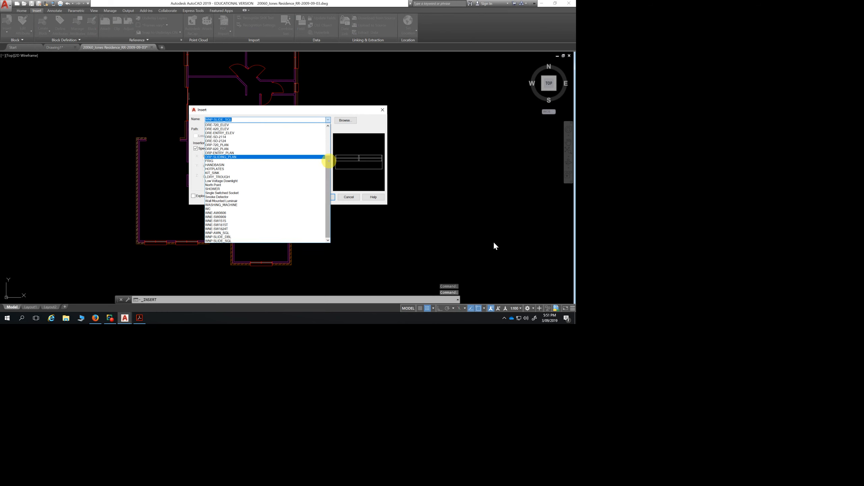
left_click(218, 236)
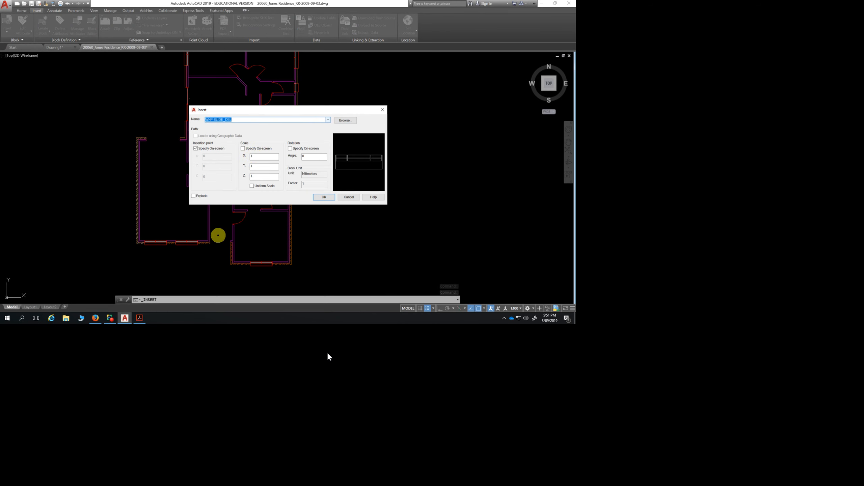
left_click(253, 156)
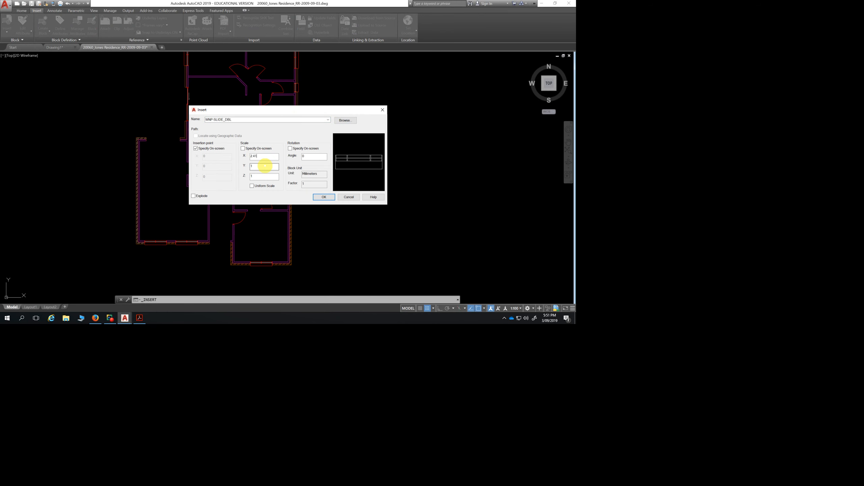
left_click(290, 149)
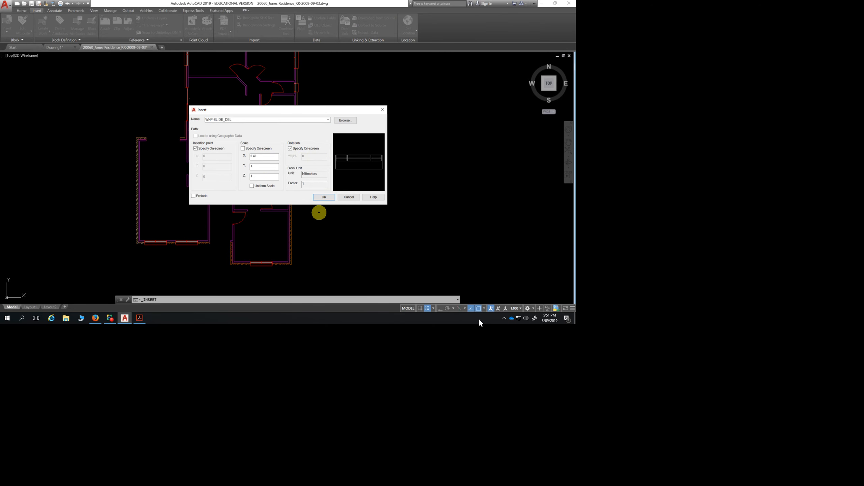
Place the double sliding window in the empty area northwest of the plan with Ortho on, rotated 180° so it lies horizontally
left_click(323, 197)
left_click(110, 101)
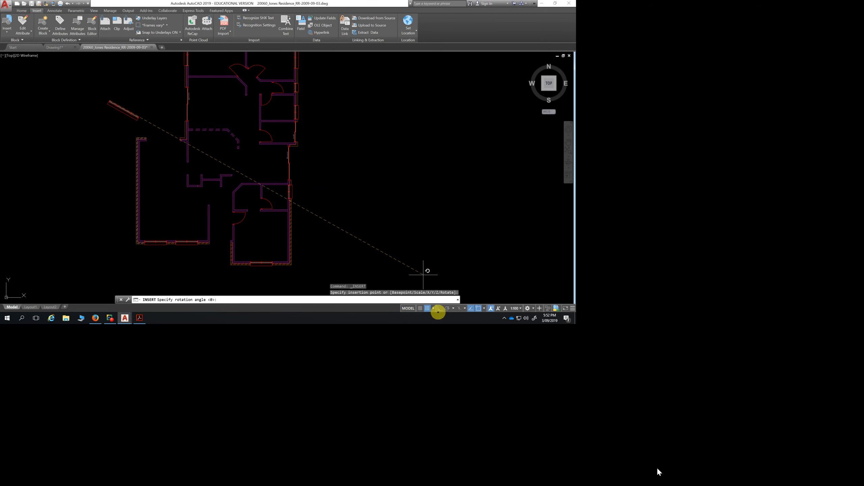
left_click(440, 309)
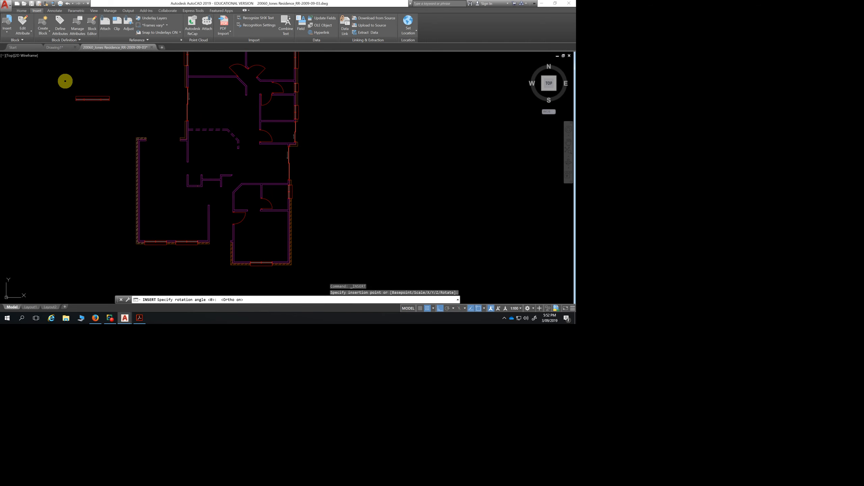
left_click(64, 81)
key("Escape")
scroll(107, 105, "up", 4)
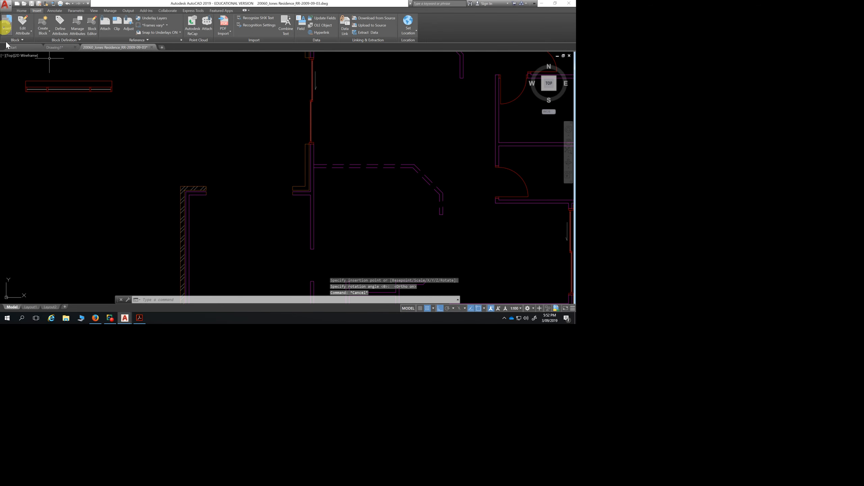
Move the double sliding window by its lower-left corner, with Ortho off, to the west end of the opening in the southwest room's north wall
left_click(21, 10)
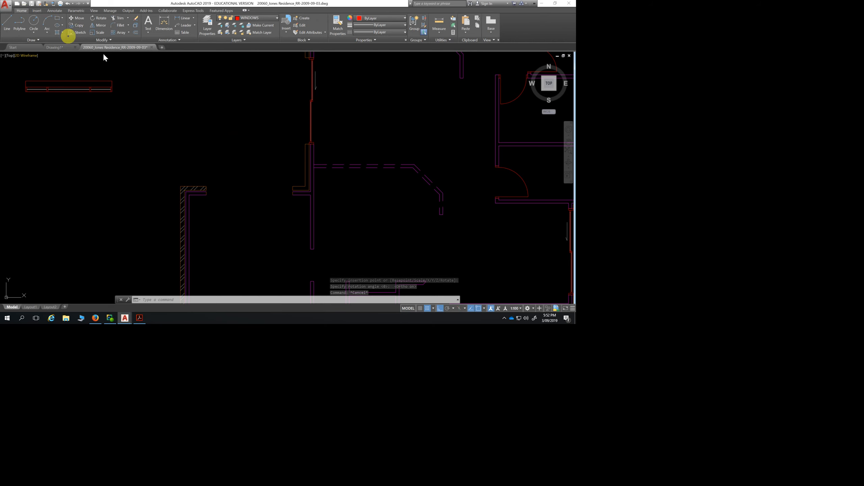
left_click(77, 18)
left_click(27, 91)
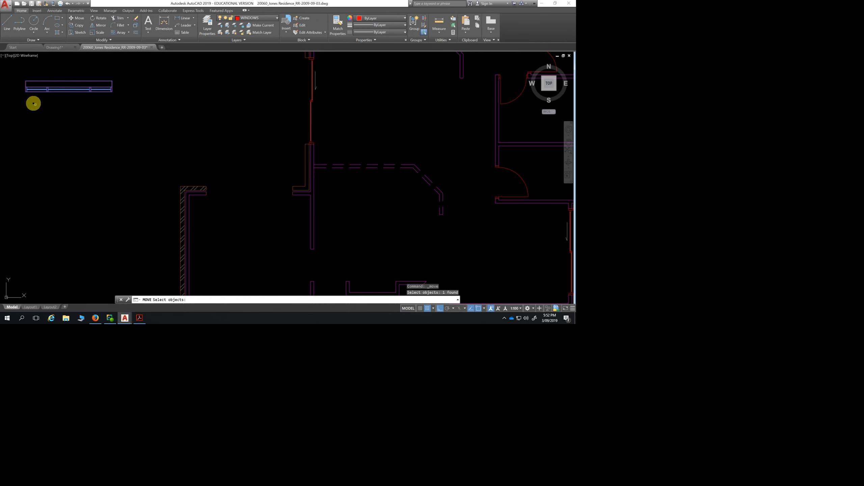
key("Return")
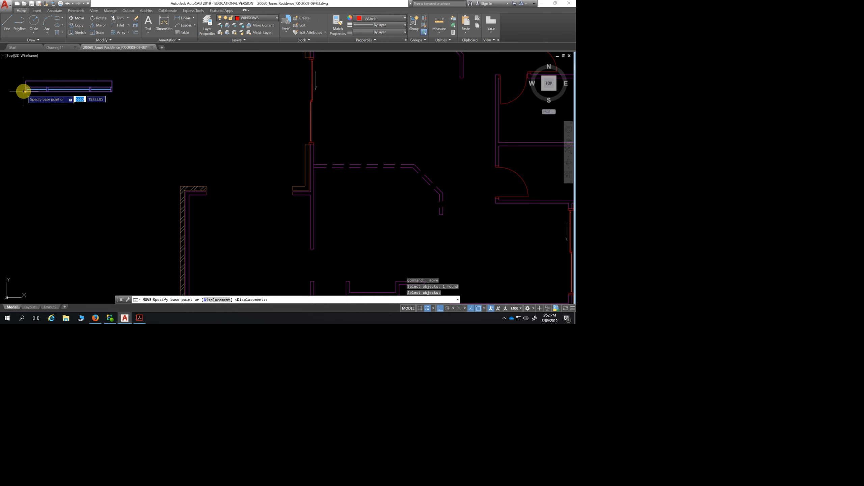
scroll(26, 90, "up", 2)
left_click(27, 91)
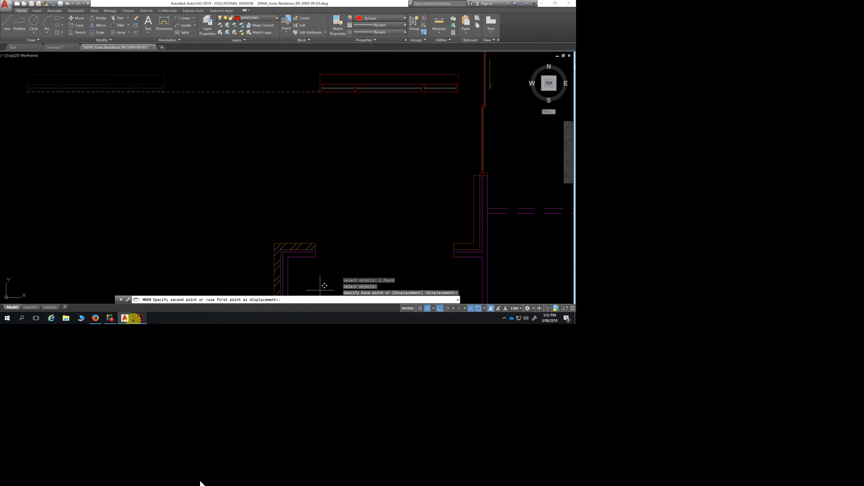
left_click(440, 308)
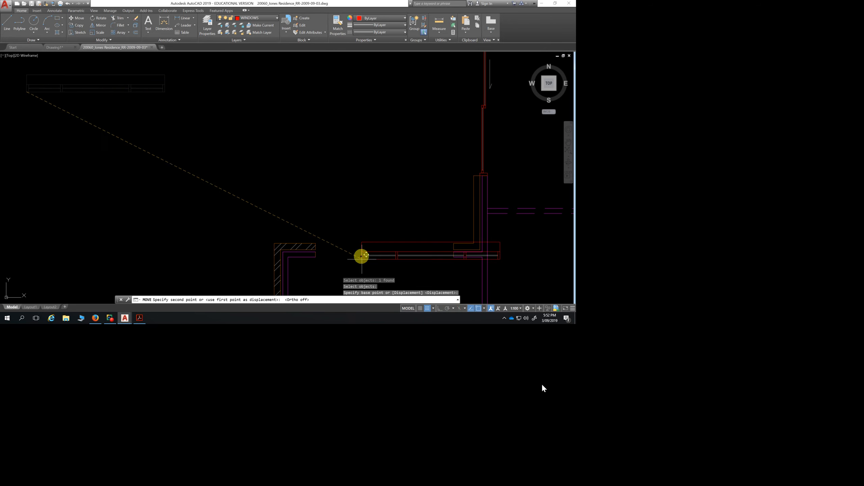
left_click(320, 256)
key("Escape")
Examine the whole floor plan, checking the window blocks in the outer walls and the openings around the southwest room
scroll(360, 163, "down", 5)
middle_click_drag(361, 167, 260, 133)
scroll(272, 170, "down", 2)
middle_click_drag(272, 170, 201, 191)
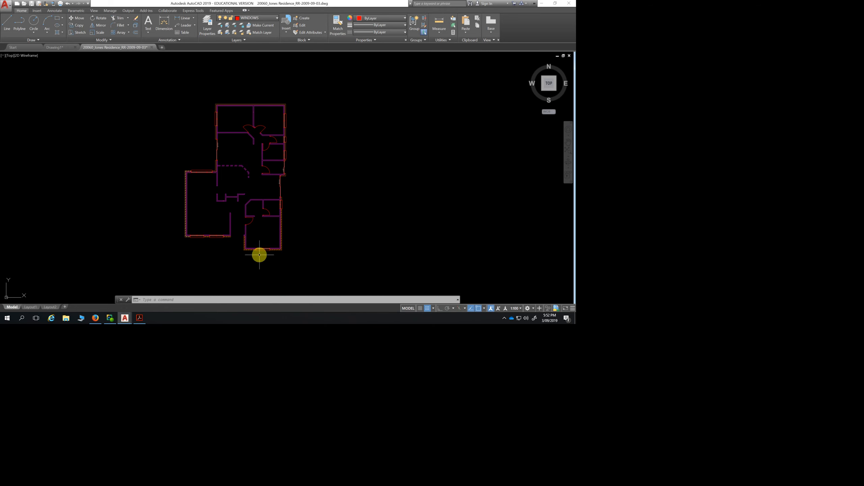
scroll(291, 162, "up", 2)
scroll(287, 124, "up", 2)
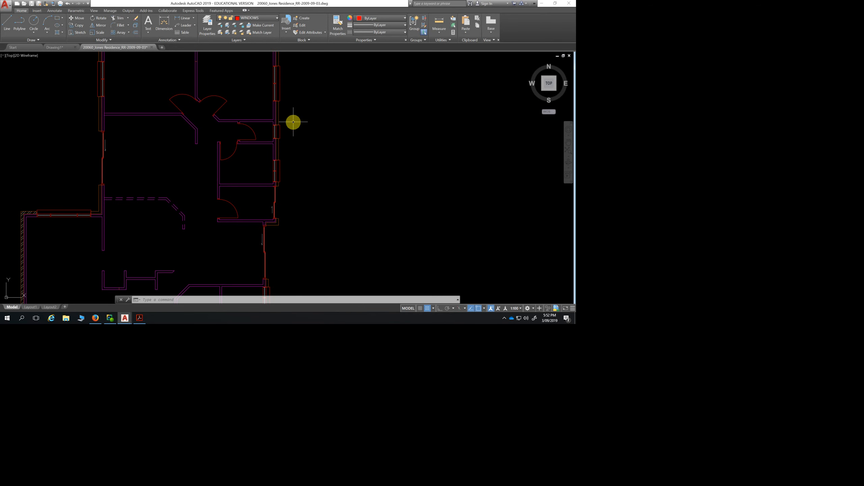
scroll(299, 135, "down", 2)
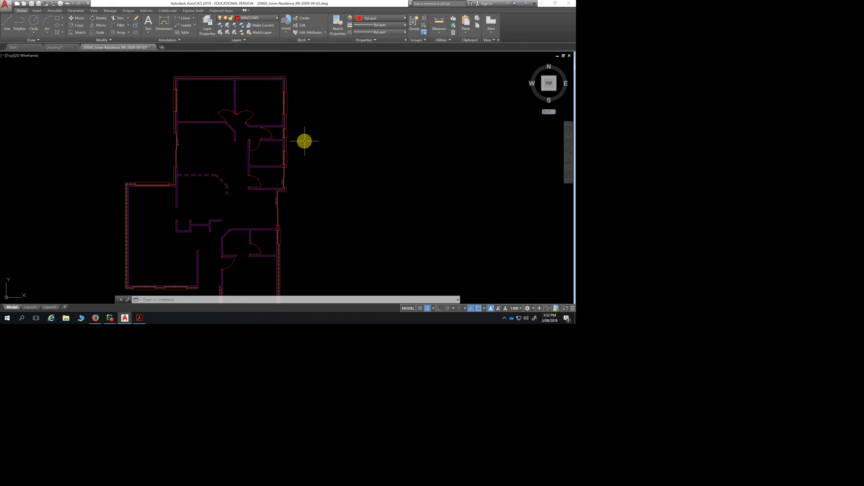
middle_click_drag(309, 145, 332, 99)
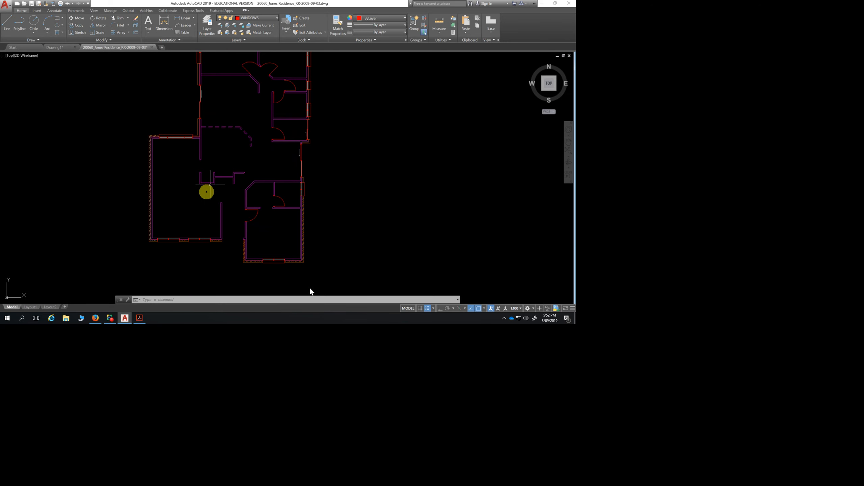
scroll(204, 195, "up", 2)
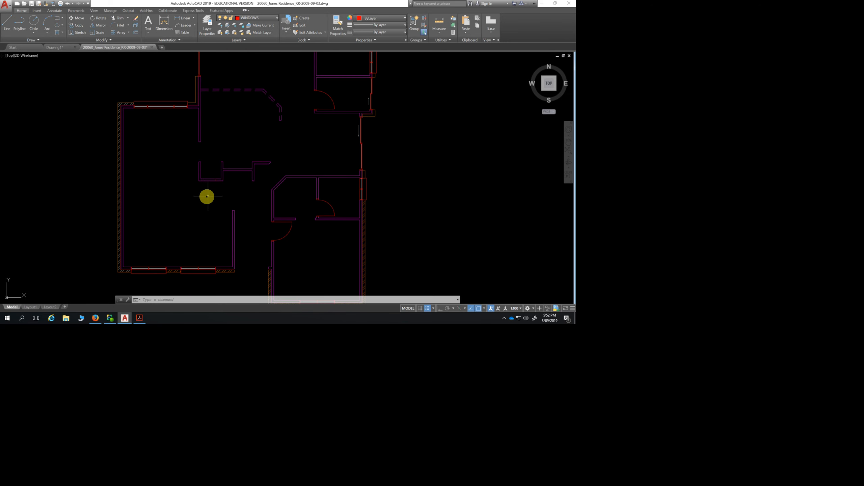